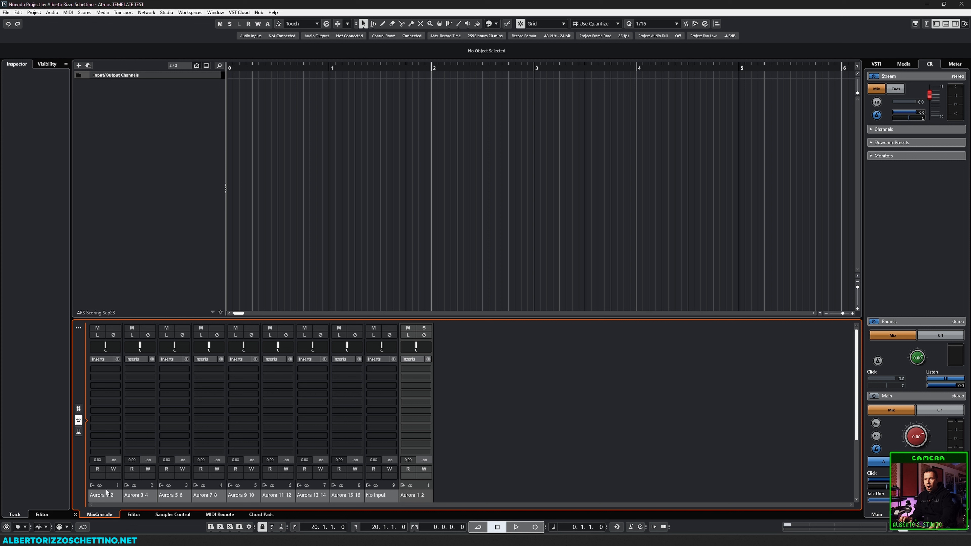
Look over the input bus channels and the Aurora 1-2 output channel in the mixer.
click(202, 498)
click(110, 497)
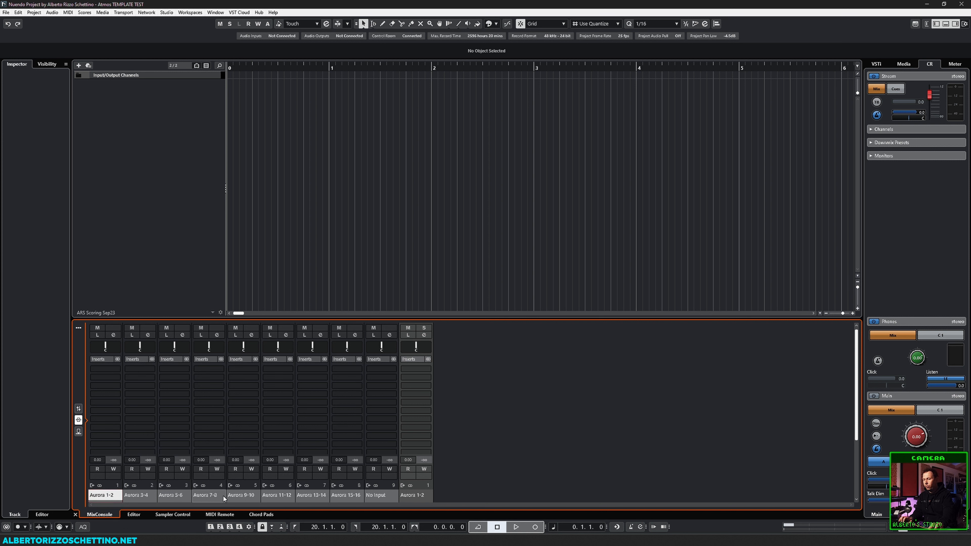
click(348, 497)
click(381, 499)
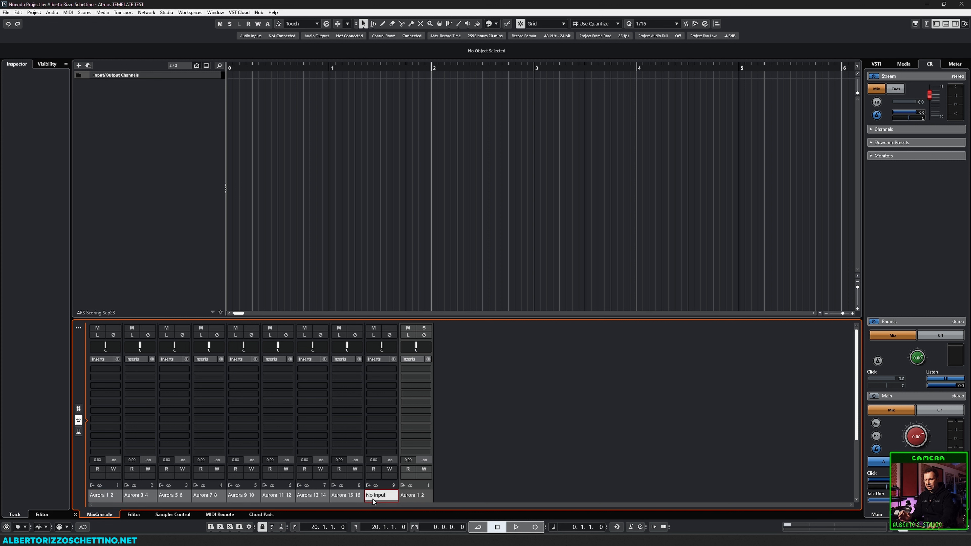
click(409, 499)
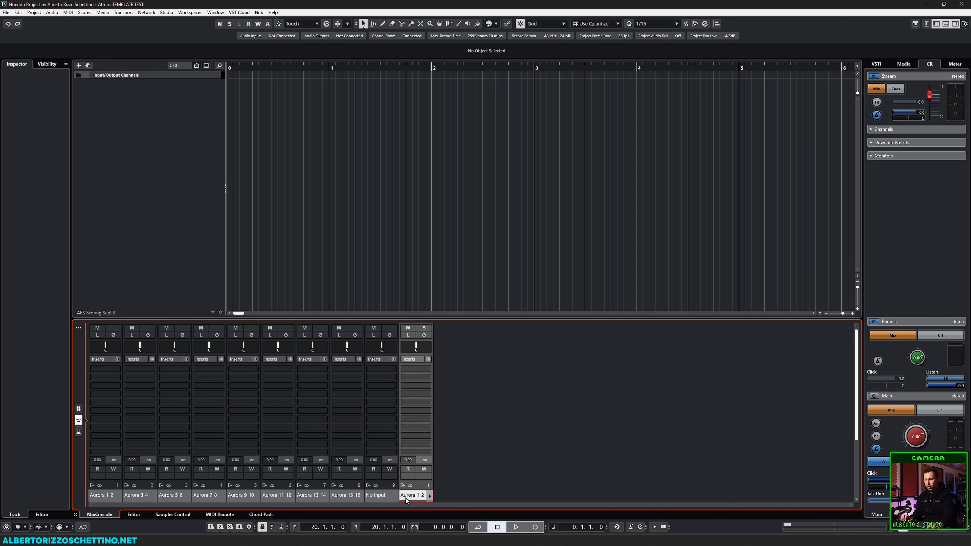
click(451, 471)
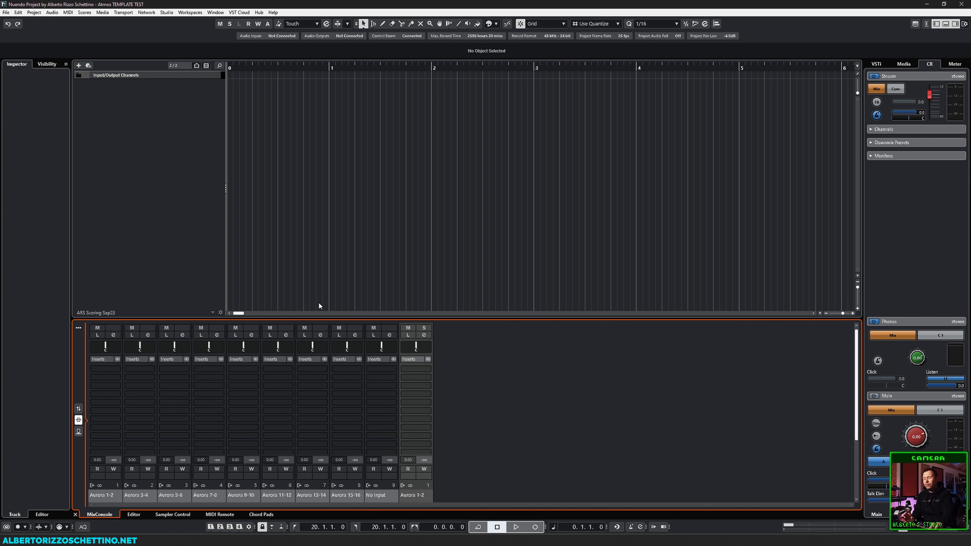
Review the Inputs, Outputs, Group/FX and External FX bus lists in the Audio Connections window.
key(F4)
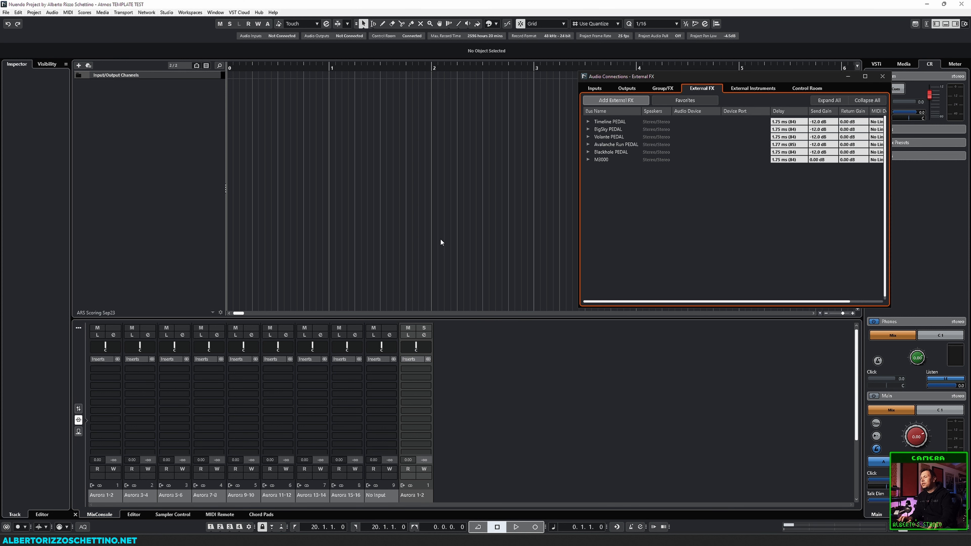
drag(658, 75, 545, 83)
click(478, 103)
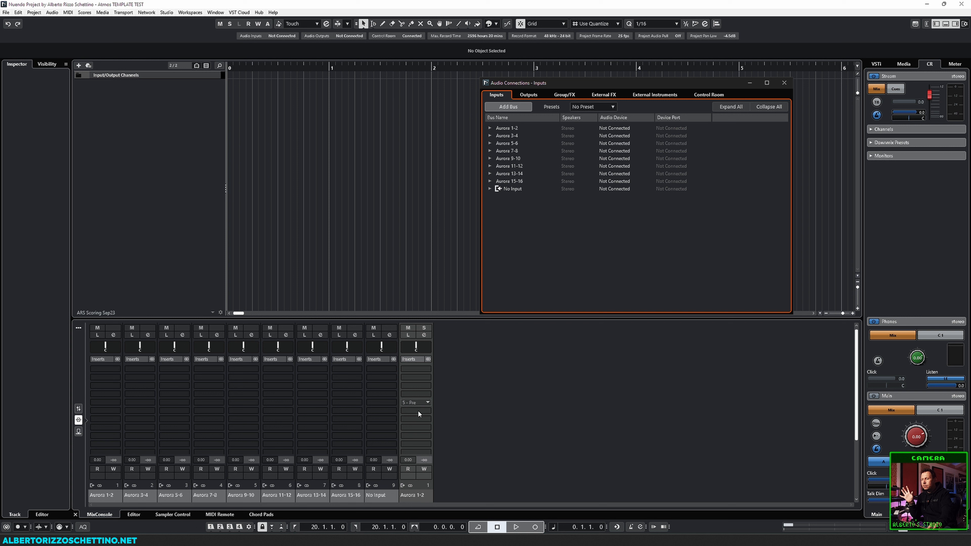
click(456, 418)
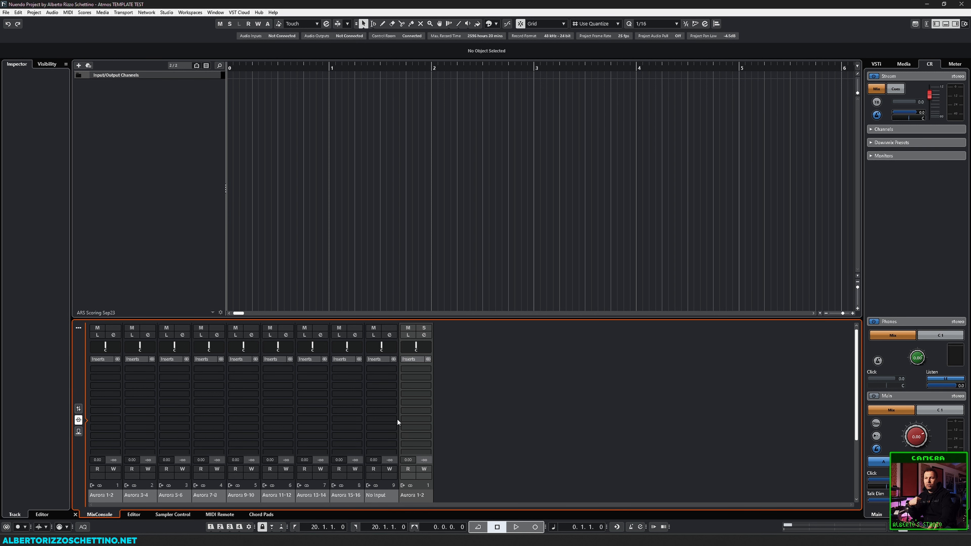
key(F4)
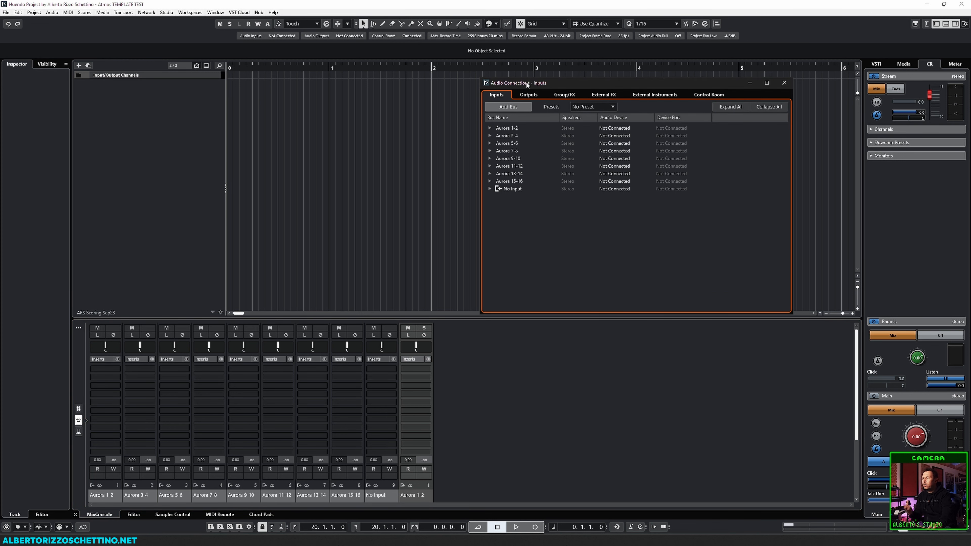
click(528, 95)
click(564, 94)
click(603, 95)
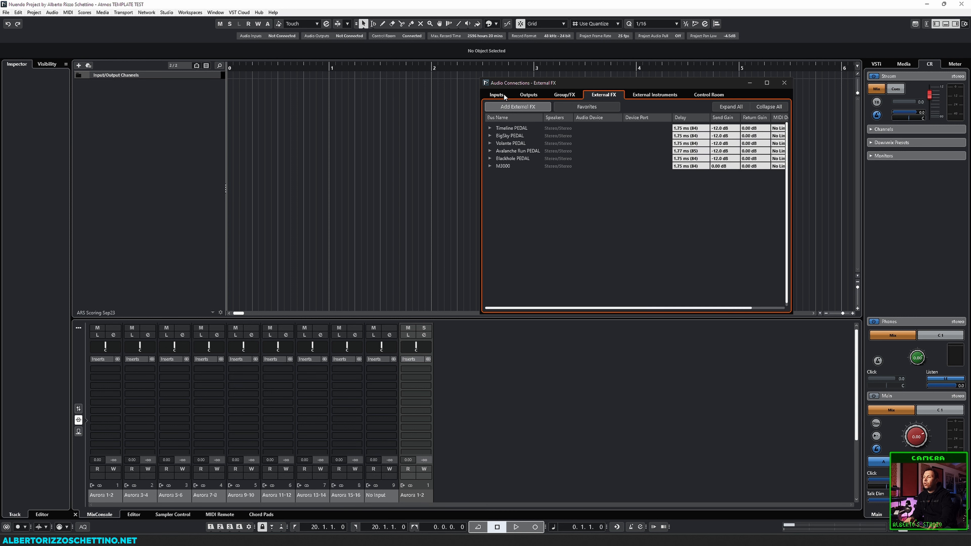
click(497, 95)
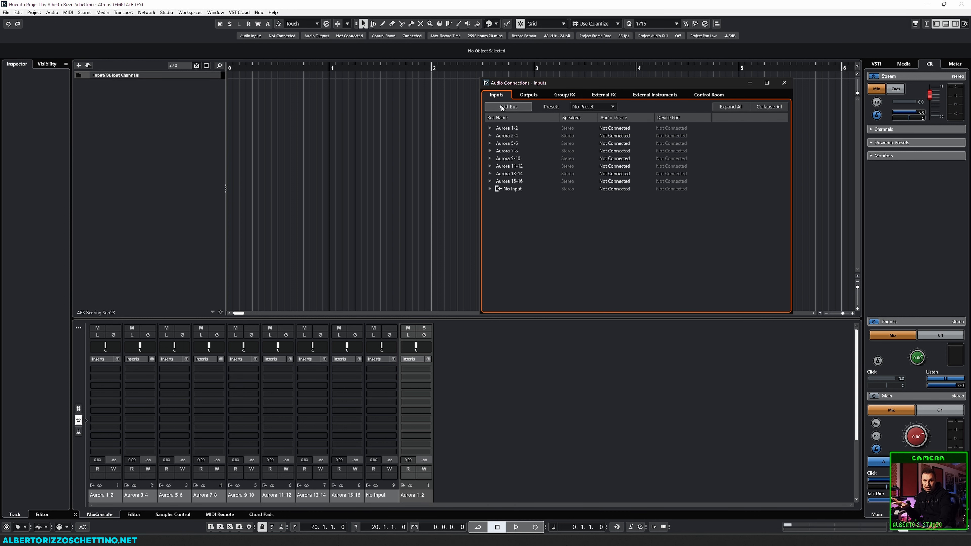
drag(542, 84, 548, 85)
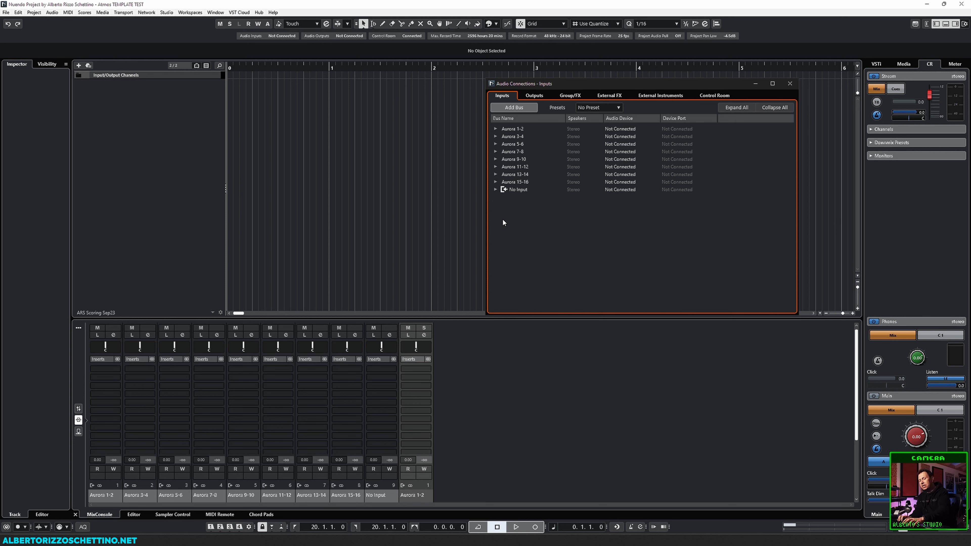
key(shift+F4)
drag(497, 89, 478, 86)
click(167, 11)
click(689, 374)
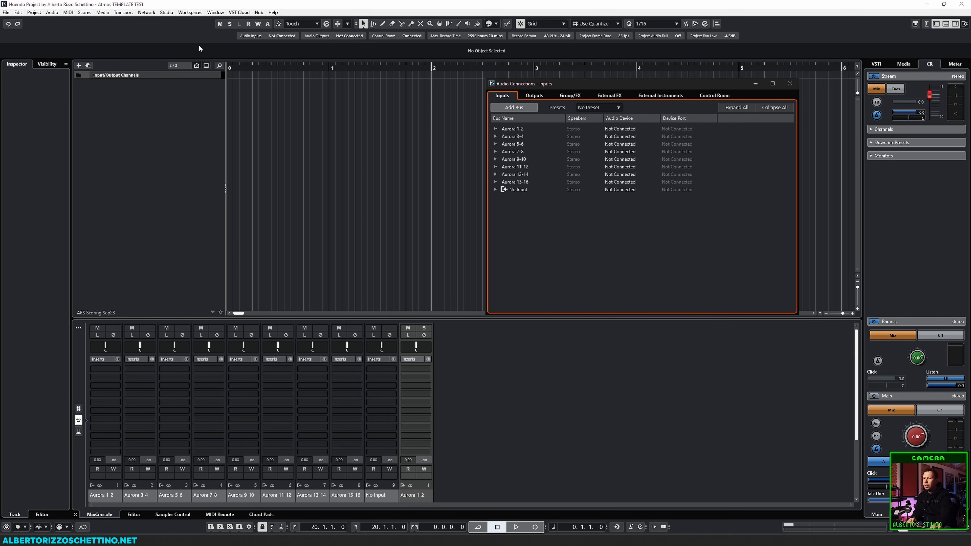
Open the Studio Setup dialog and place it clear of the track list.
click(167, 13)
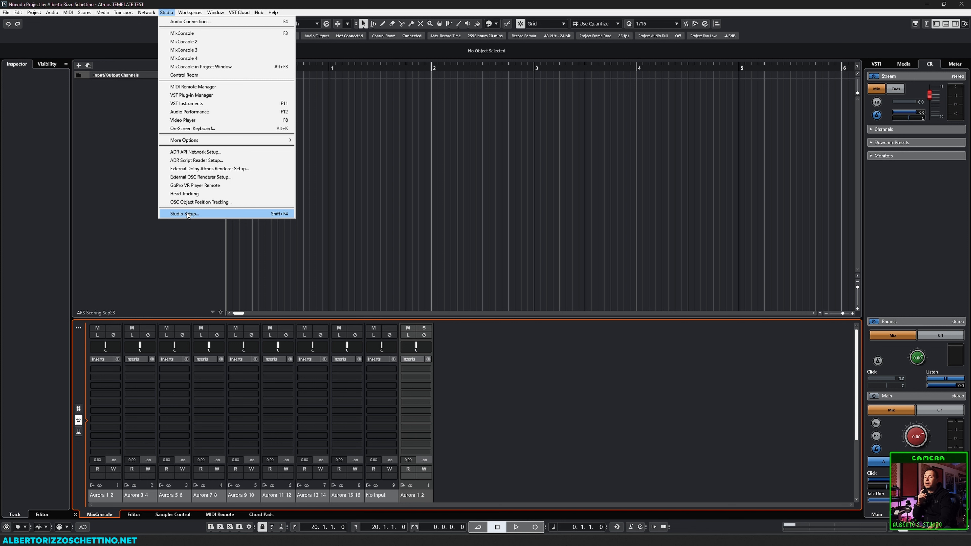
click(188, 215)
drag(487, 85, 506, 78)
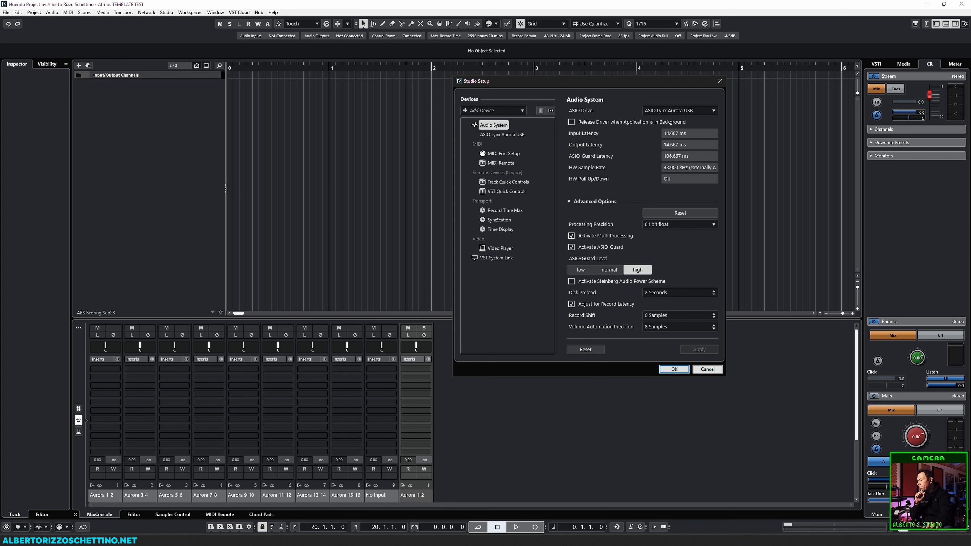
Check the buffer settings in the Aurora USB Control Panel and close the panel.
drag(118, 39, 373, 110)
click(310, 116)
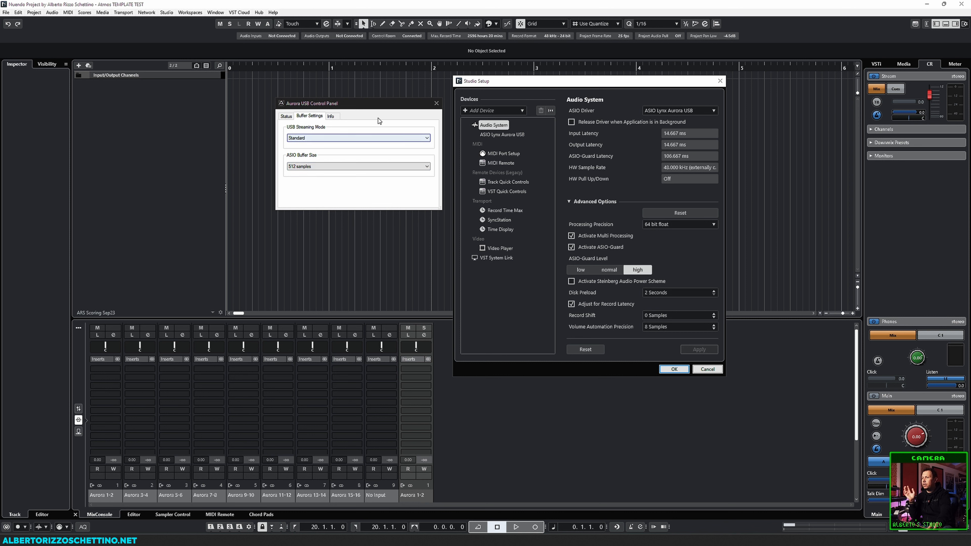
click(436, 105)
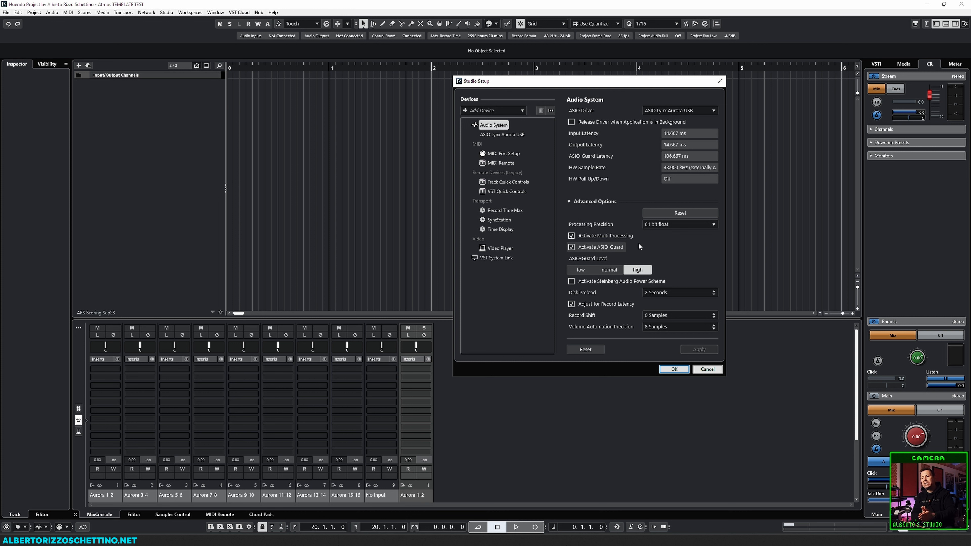
Deactivate ASIO-Guard in the audio system settings and apply the change.
click(608, 247)
click(700, 350)
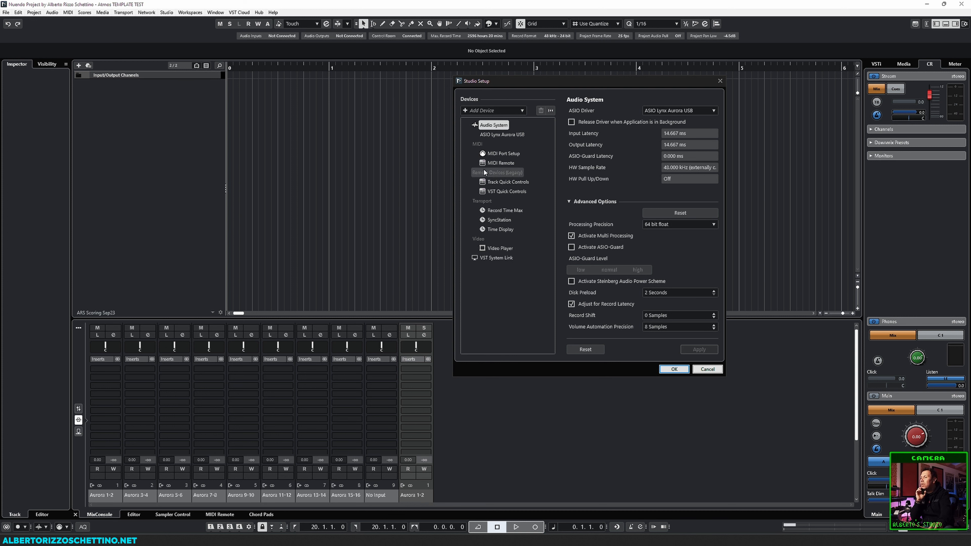
Show the ASIO Lynx Aurora USB port settings and enlarge the dialog to fit the whole port list.
click(511, 137)
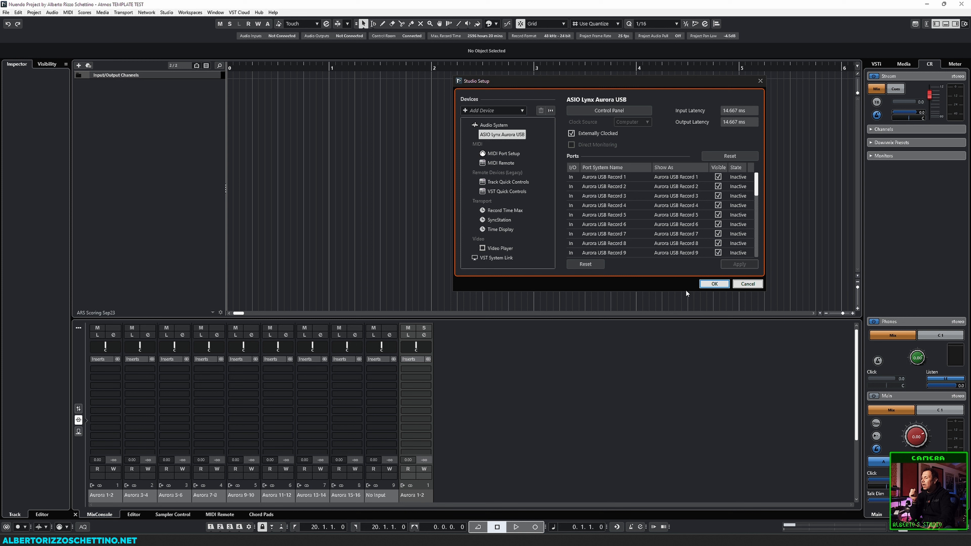
drag(686, 291, 652, 497)
drag(664, 77, 660, 46)
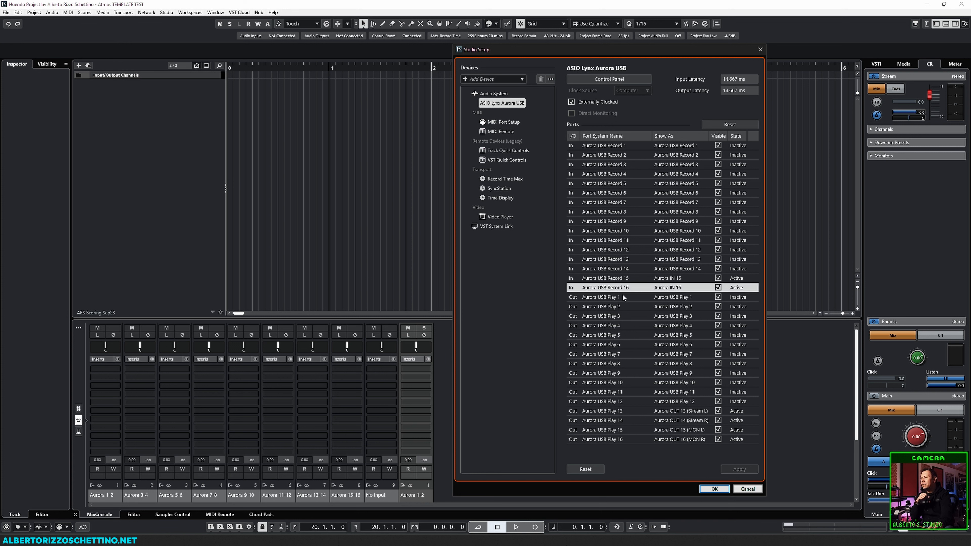
Clear the custom display names of the Aurora USB Record 15 and Record 16 ports.
double_click(673, 278)
drag(688, 277, 641, 286)
key(BackSpace)
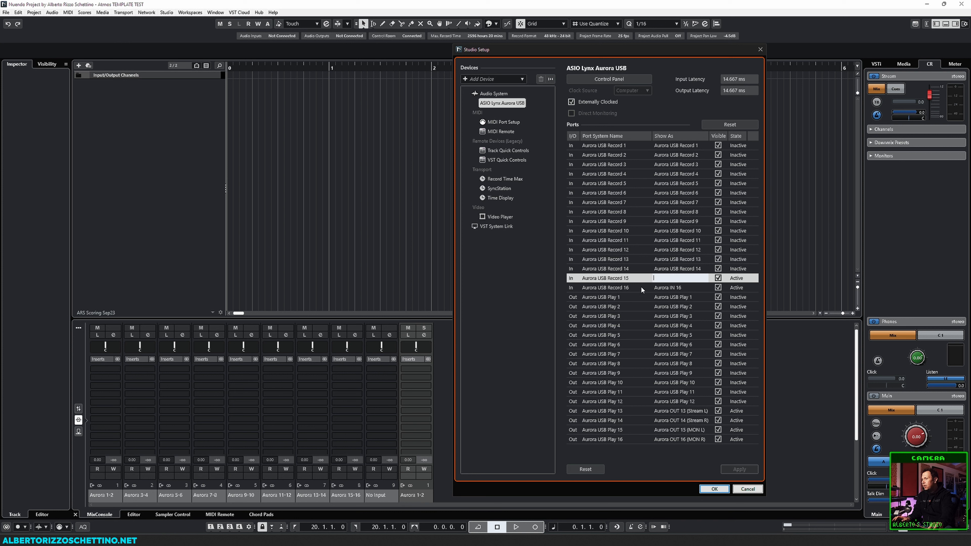
key(Return)
click(672, 287)
key(BackSpace)
key(Return)
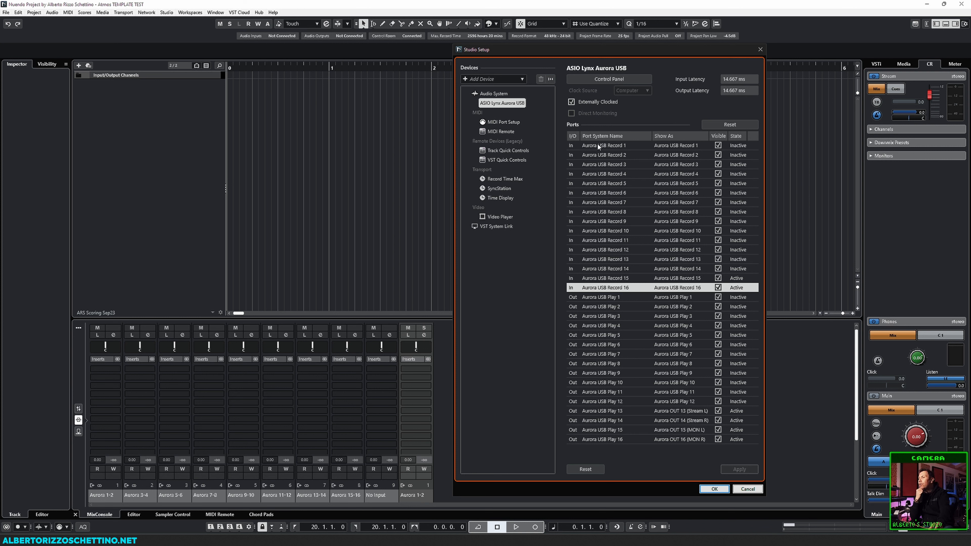
Widen the Studio Setup dialog and examine the ranges of Aurora USB Record and Play ports.
drag(766, 146, 850, 146)
drag(606, 53, 578, 43)
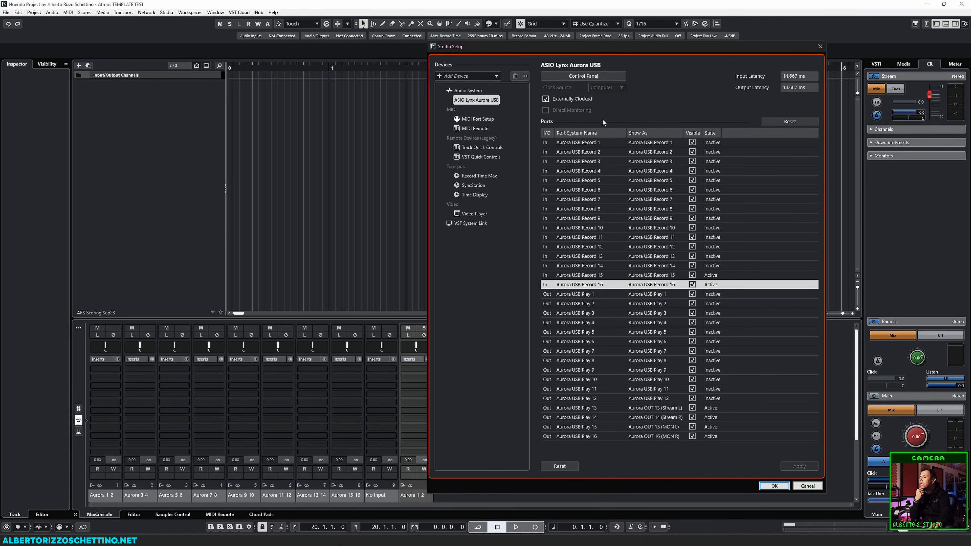
click(563, 144)
click(563, 284)
click(577, 296)
click(579, 439)
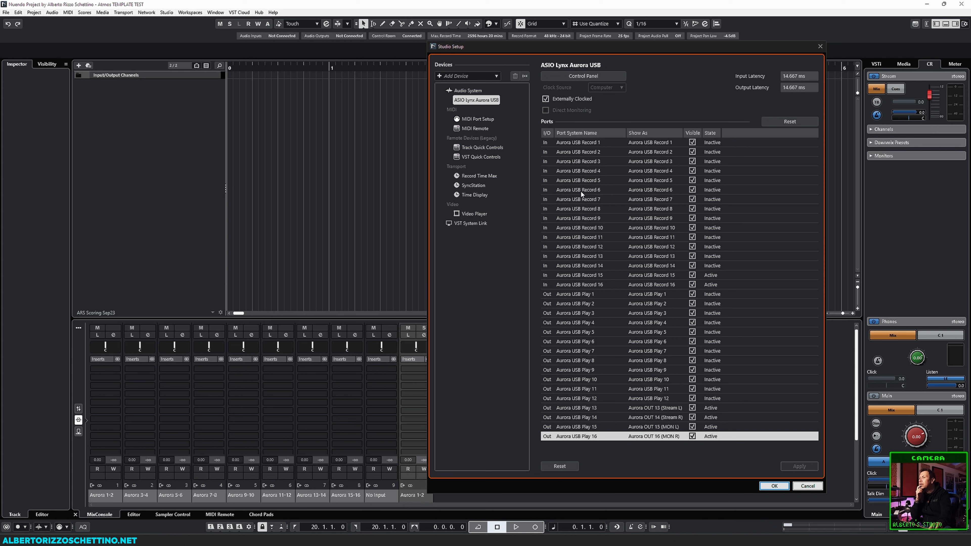
click(581, 142)
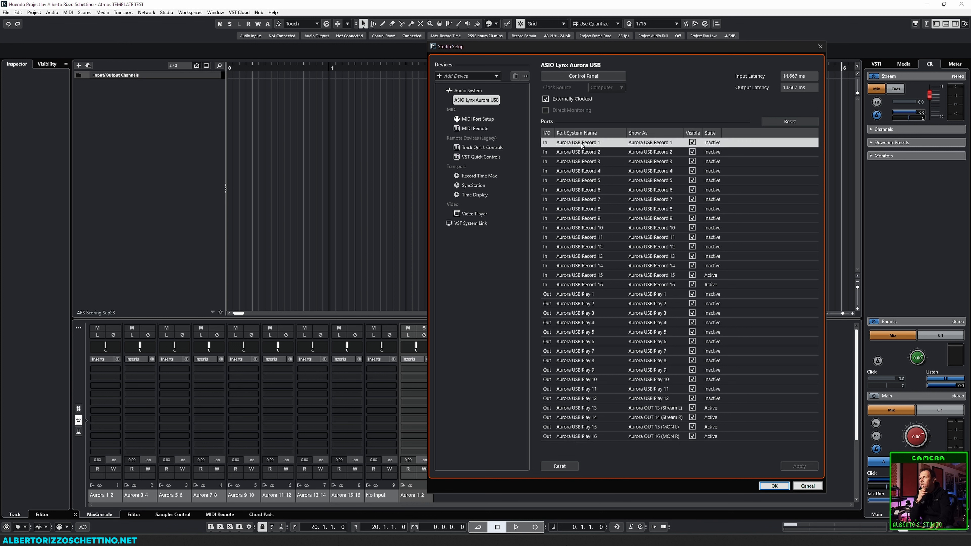
click(582, 295)
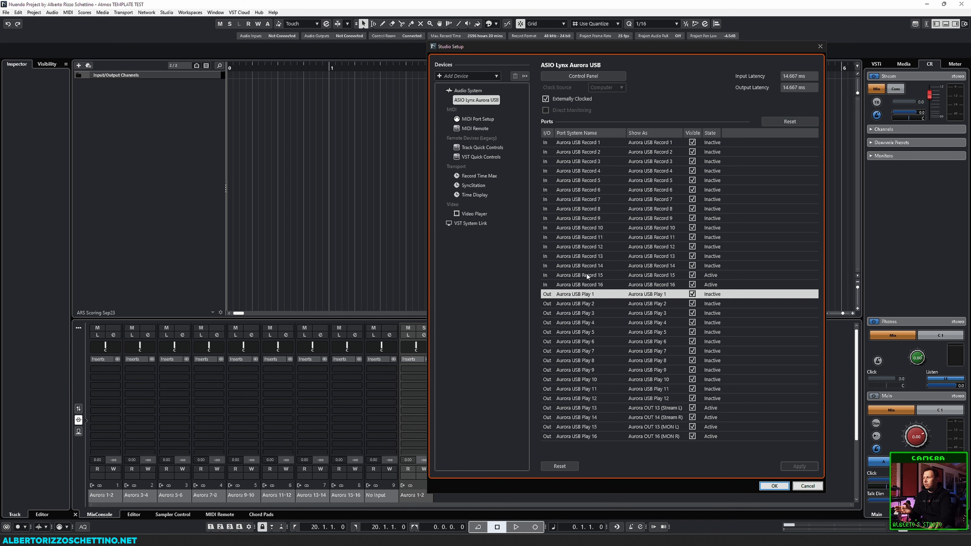
Change the display name of the Aurora USB Record 1 port to "Aurora IN 1".
double_click(640, 141)
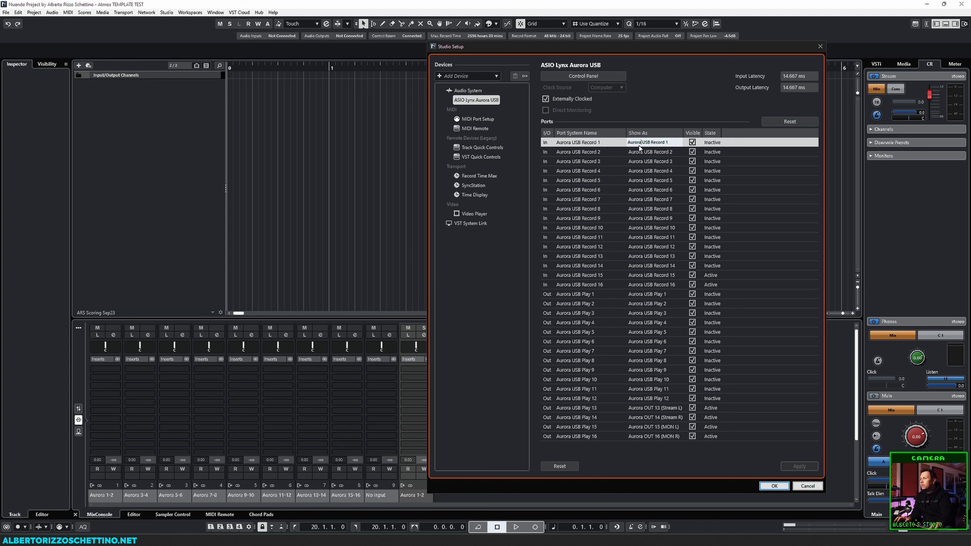
drag(642, 142, 685, 145)
text(O)
key(Return)
double_click(651, 142)
key(BackSpace)
key(BackSpace)
key(BackSpace)
text(IN)
key(Return)
Change the display name of the Aurora USB Record 2 port to "Aurora IN 2".
double_click(648, 152)
key(BackSpace)
key(BackSpace)
key(BackSpace)
key(BackSpace)
key(BackSpace)
key(BackSpace)
key(BackSpace)
key(BackSpace)
key(BackSpace)
key(BackSpace)
key(BackSpace)
key(BackSpace)
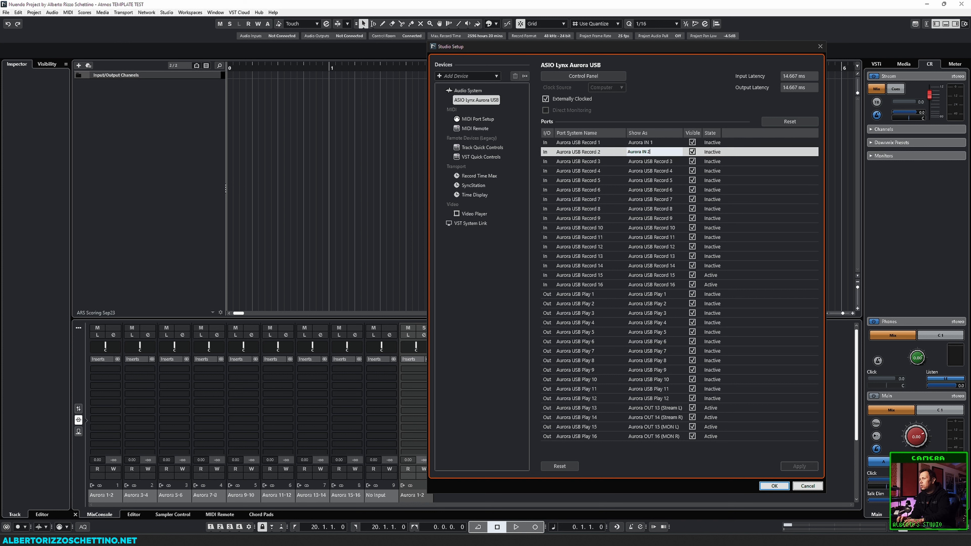
key(Return)
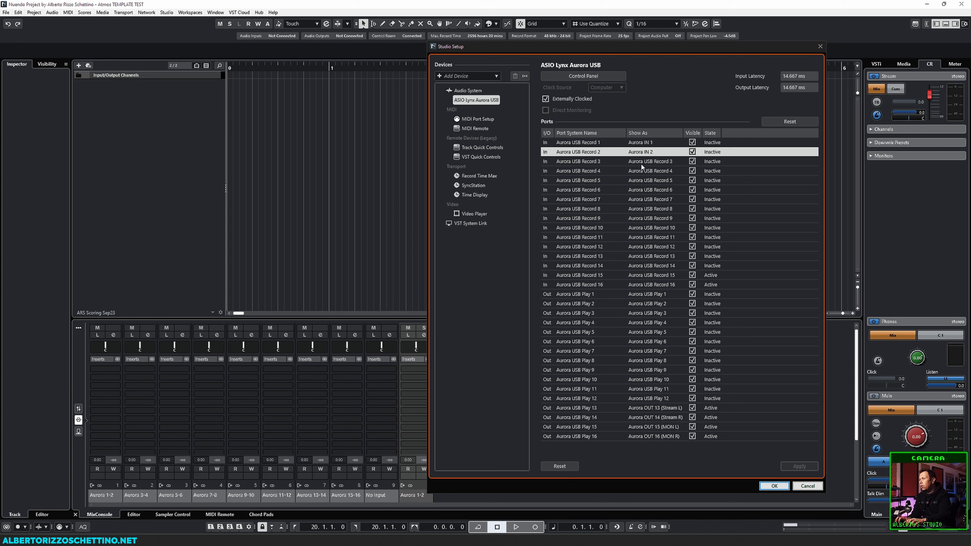
Name the Aurora USB Record 3 and 4 ports "Aurora IN 3" and "Aurora IN 4".
double_click(646, 164)
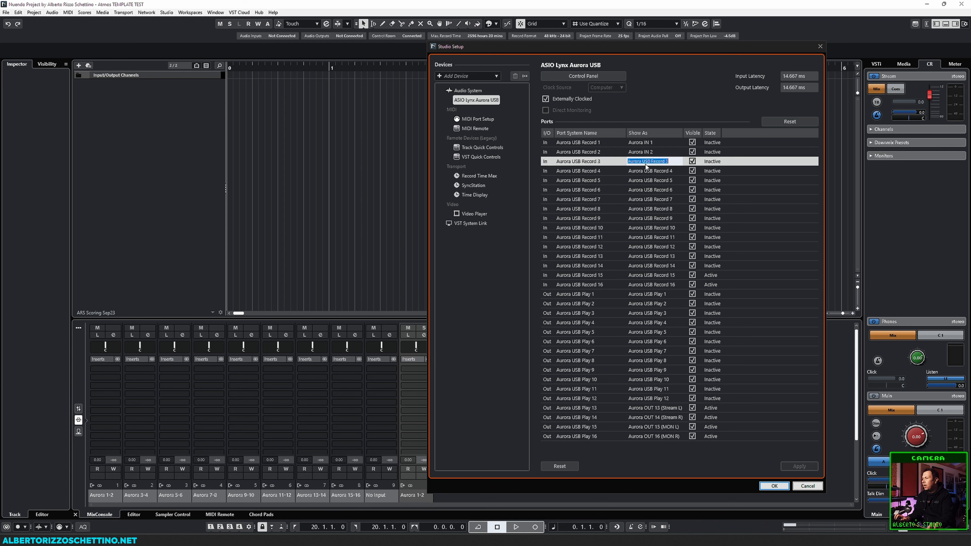
text(Aurora IN 2)
text(3)
key(Tab)
text(Aurora IN 2)
key(BackSpace)
text(4)
Copy the "Aurora IN" prefix and use it to name the Record 5 and 6 ports "Aurora IN 5" and "Aurora IN 6".
key(shift+Home)
key(ctrl+c)
key(Tab)
key(ctrl+v)
text(5)
key(Tab)
key(ctrl+v)
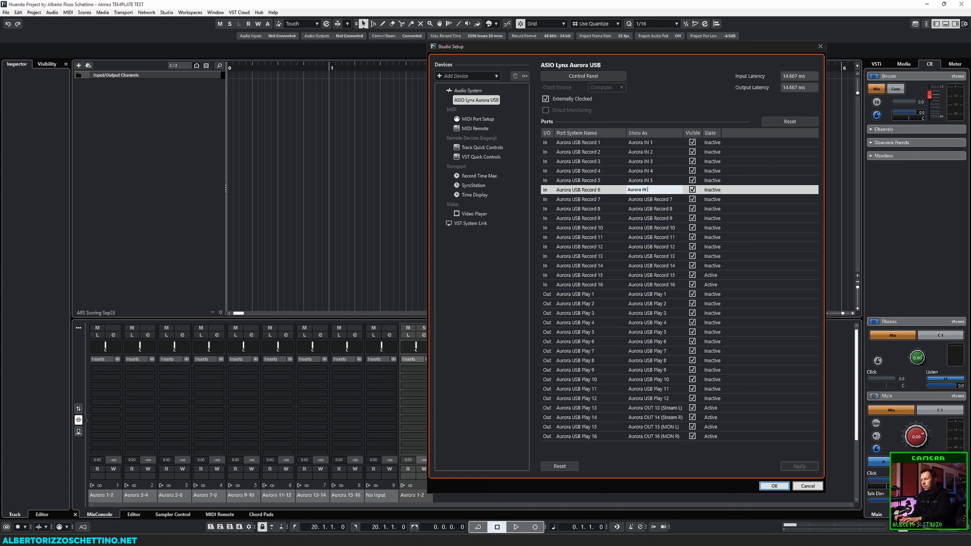
text(6)
Name the Aurora USB Record 7, 8 and 9 ports "Aurora IN 7", "Aurora IN 8" and "Aurora IN 9".
key(Tab)
key(ctrl+v)
text(7)
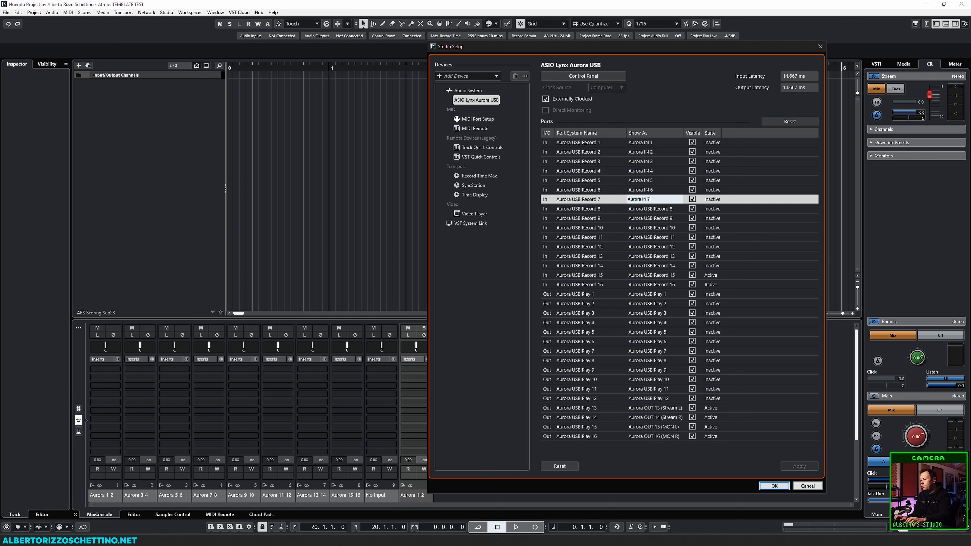
key(Tab)
key(ctrl+v)
text(8)
key(Tab)
key(ctrl+v)
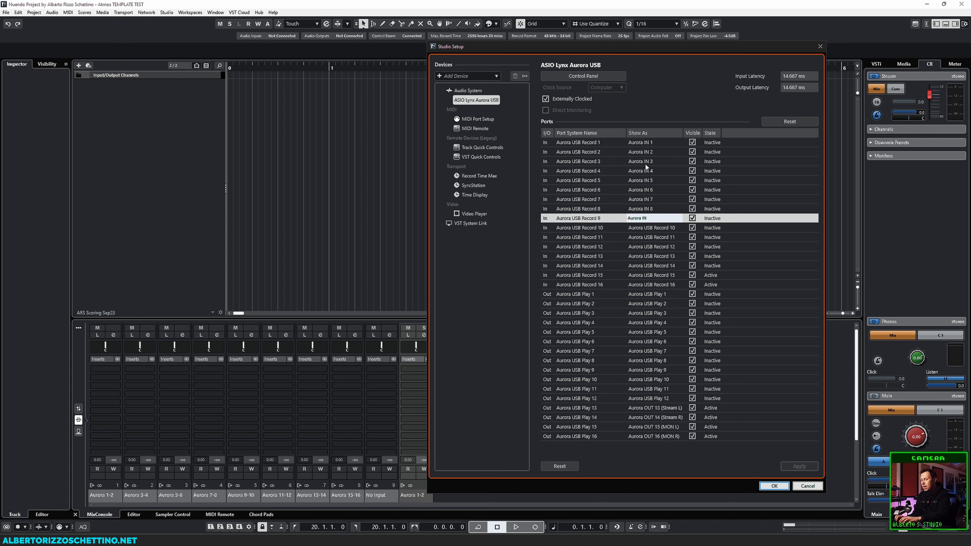
text(9)
Name the Aurora USB Record 10, 11 and 12 ports "Aurora IN 10", "Aurora IN 11" and "Aurora IN 12".
key(Tab)
key(ctrl+v)
text(1)
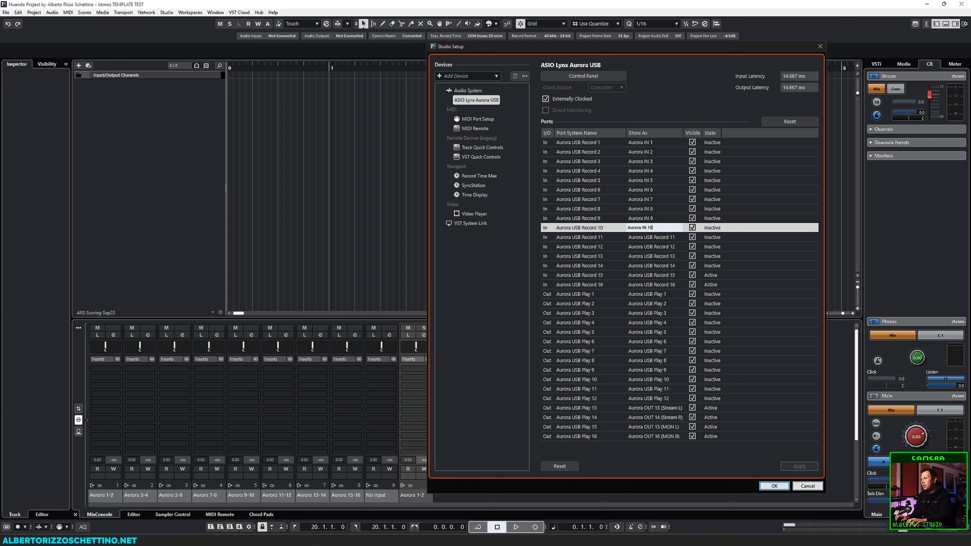
text(0)
key(Tab)
key(ctrl+v)
text(11)
key(Tab)
key(ctrl+v)
text(12)
Name the Aurora USB Record 13 to 16 ports "Aurora IN 13" through "Aurora IN 16".
key(Tab)
key(ctrl+v)
text(13)
key(Tab)
key(ctrl+v)
text(14)
key(Tab)
key(ctrl+v)
text(15)
key(Tab)
key(ctrl+v)
key(Return)
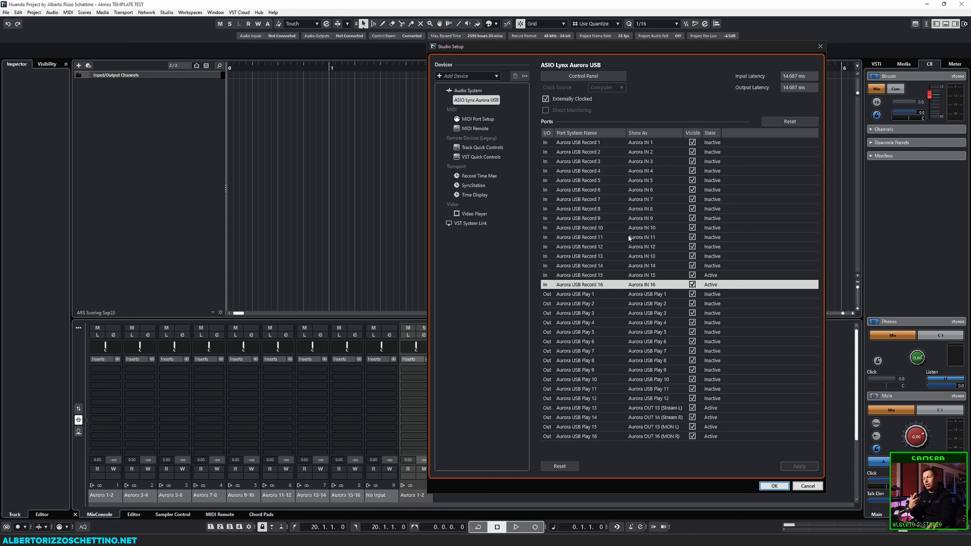
Reuse the copied "Aurora" prefix to name the Aurora USB Play 1 port "Aurora OUT 1".
double_click(644, 295)
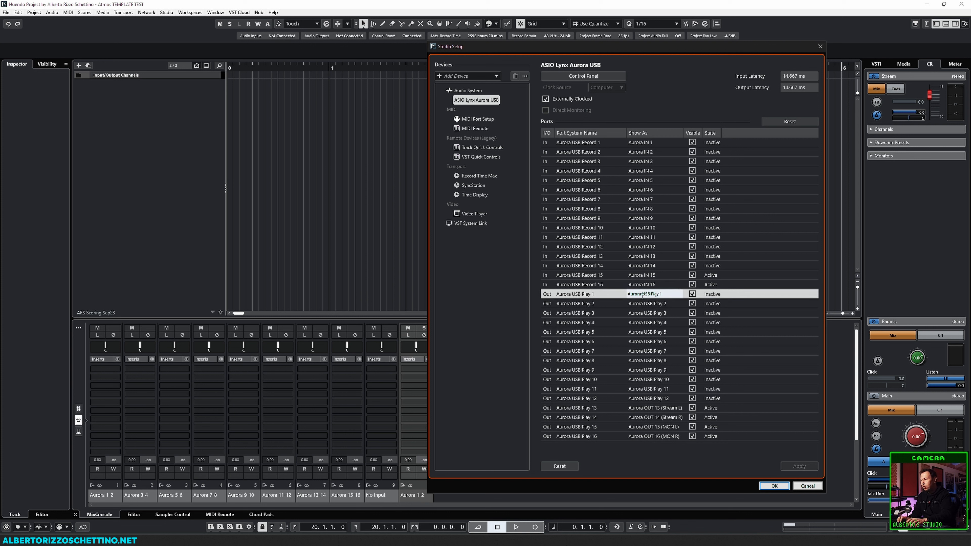
key(ctrl+a)
key(ctrl+v)
text(OUT)
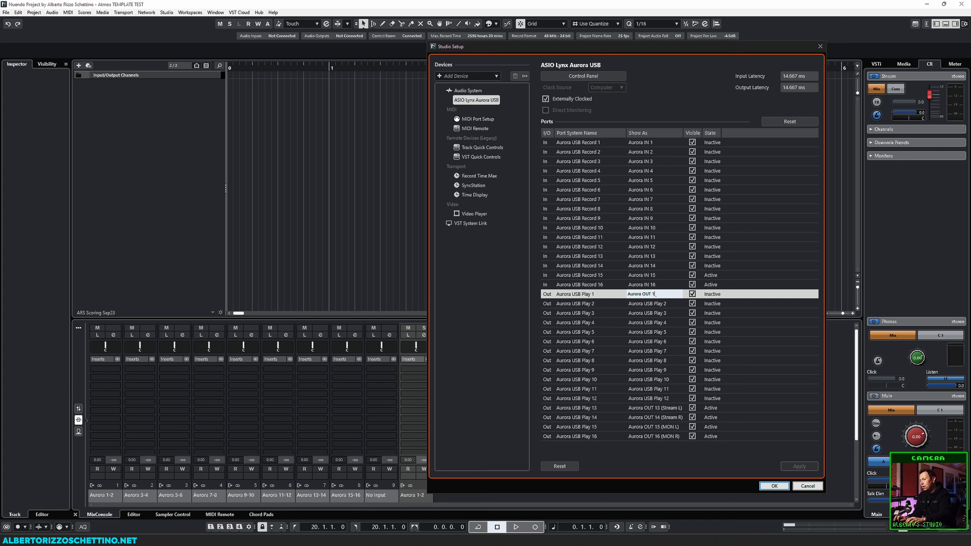
text( 1)
key(Return)
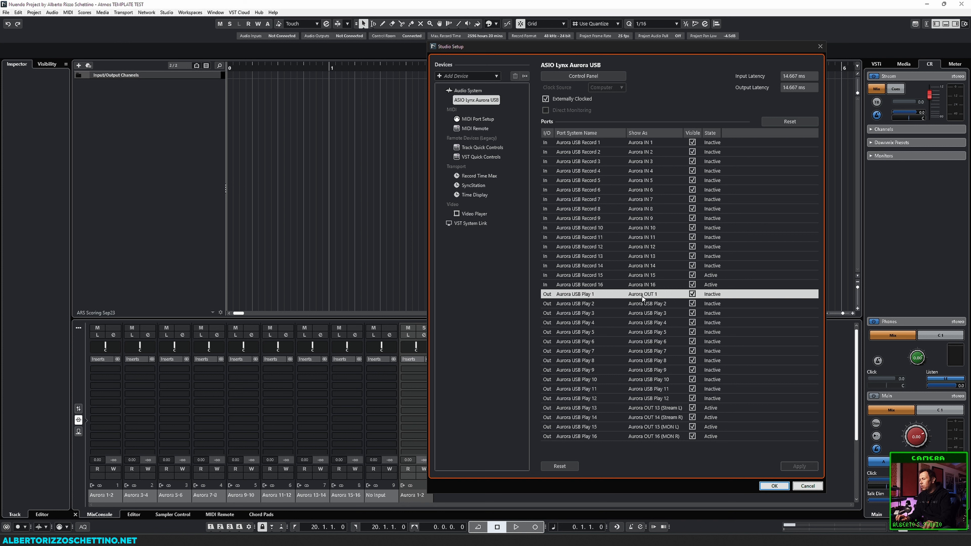
Name the Aurora USB Play 2, 3 and 4 ports "Aurora OUT 2", "Aurora OUT 3" and "Aurora OUT 4".
double_click(645, 304)
text(Aurora OUT)
text(2)
key(Tab)
text(Aurora OUT)
text(3)
key(Tab)
text(Aurora OUT)
text(4)
key(Tab)
Name the Aurora USB Play 5, 6 and 7 ports "Aurora OUT 5", "Aurora OUT 6" and "Aurora OUT 7".
text(Aurora OUT)
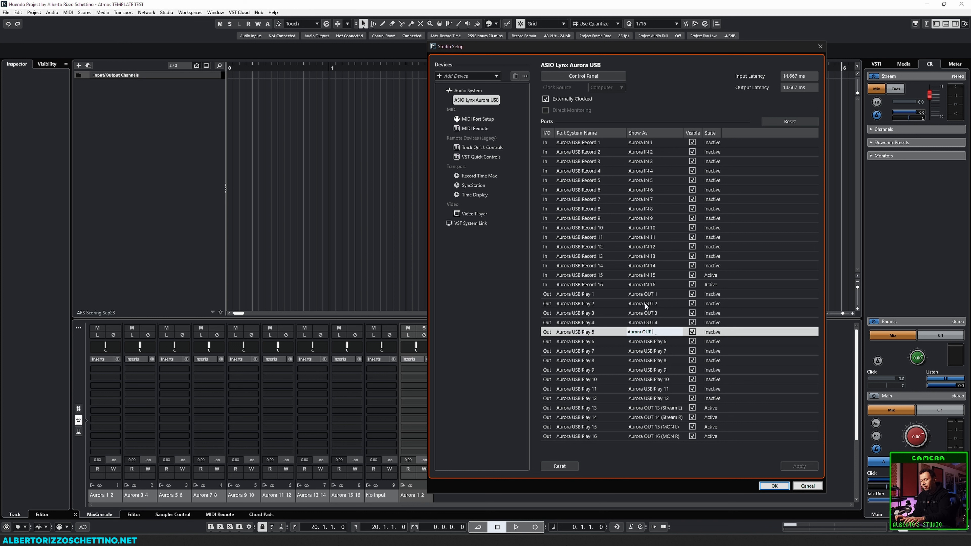
text(5)
key(Tab)
text(Aurora OUT)
text(6)
key(Tab)
text(Aurora OUT)
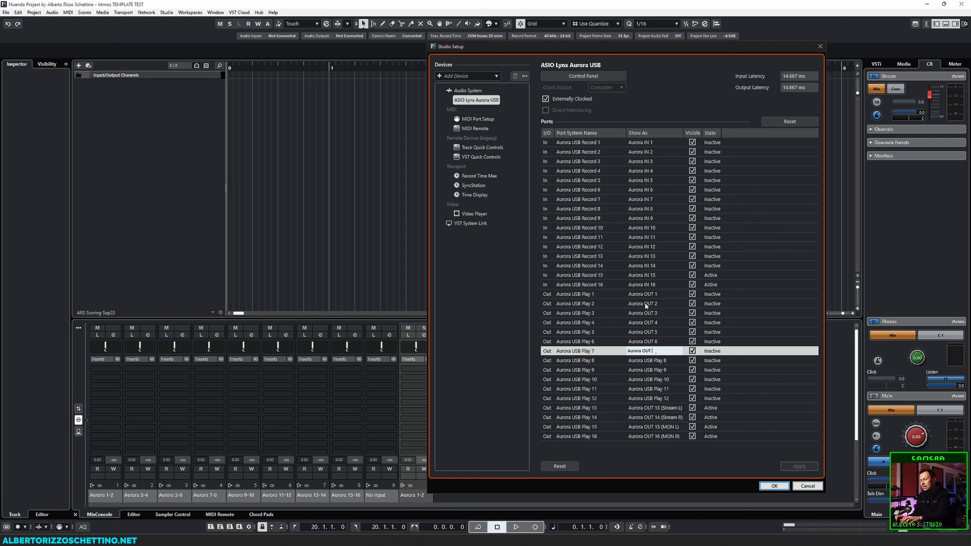
text(7)
key(Tab)
Name the Aurora USB Play 8, 9 and 10 ports "Aurora OUT 8", "Aurora OUT 9" and "Aurora OUT 10".
text(Aurora OUT)
text(8)
key(Tab)
text(Aurora OUT)
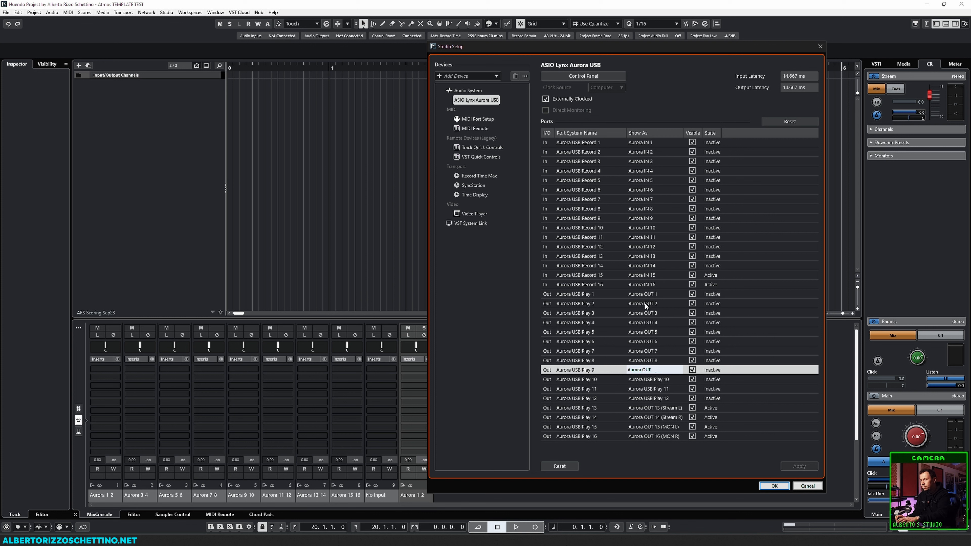
text(9)
key(Tab)
text(Aurora OUT)
text(10)
key(Tab)
Name the Aurora USB Play 11 and 12 ports "Aurora OUT 11" and "Aurora OUT 12".
text(Aurora OUT)
text(11)
key(Tab)
text(Aurora OUT)
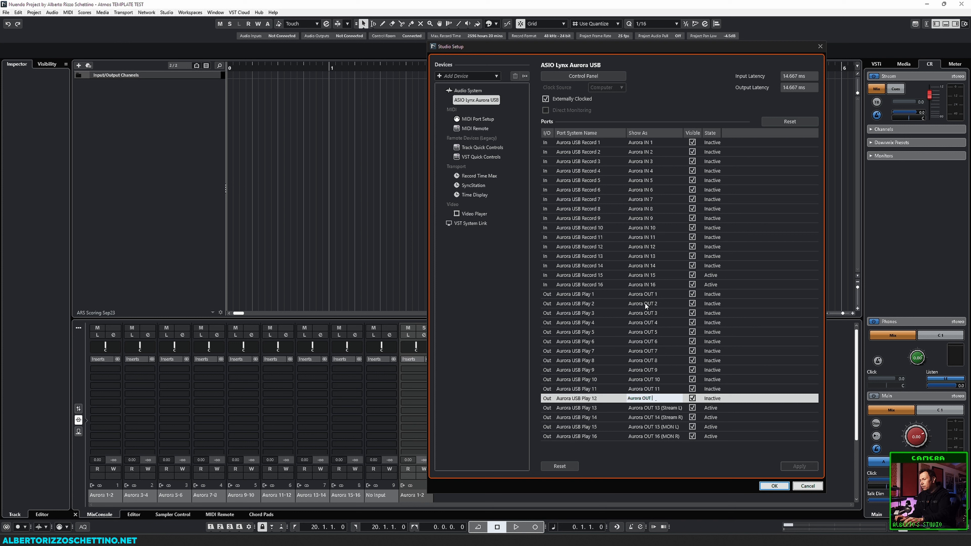
text(12)
key(Tab)
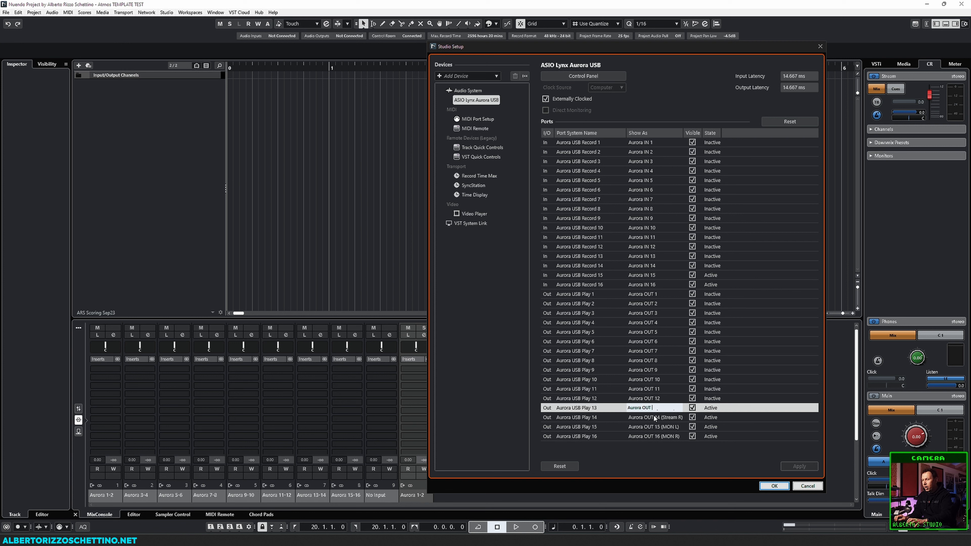
Rename the Aurora USB Play 13 and 14 ports "Aurora OUT 13" and "Aurora OUT 14", dropping their Stream suffixes.
text(13)
key(Tab)
text(Aurora OUT)
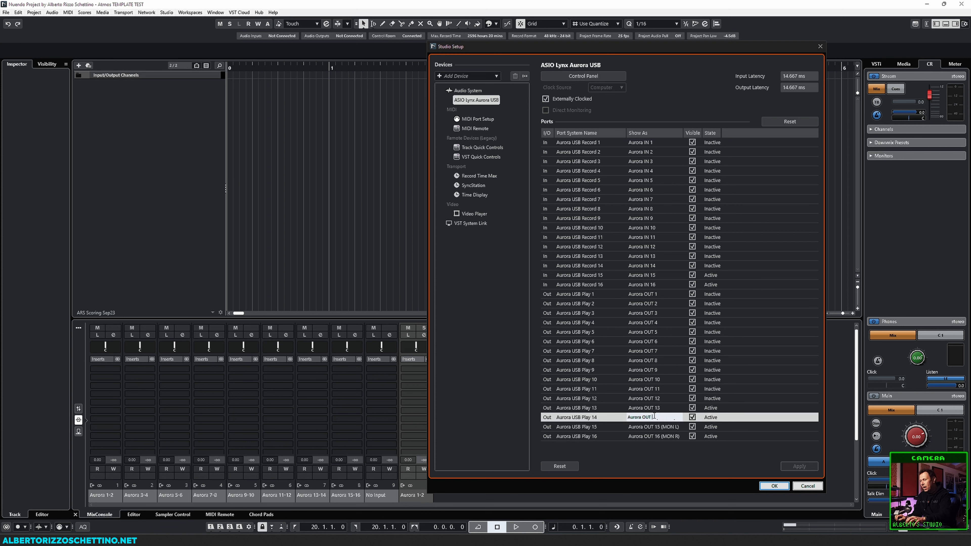
text(14)
key(Tab)
Rename the Aurora USB Play 15 and 16 ports "Aurora OUT 15" and "Aurora OUT 16", dropping their MON suffixes.
text(Aurora OUT)
text(15)
key(Tab)
text(Aurora OUT)
text(16)
key(Return)
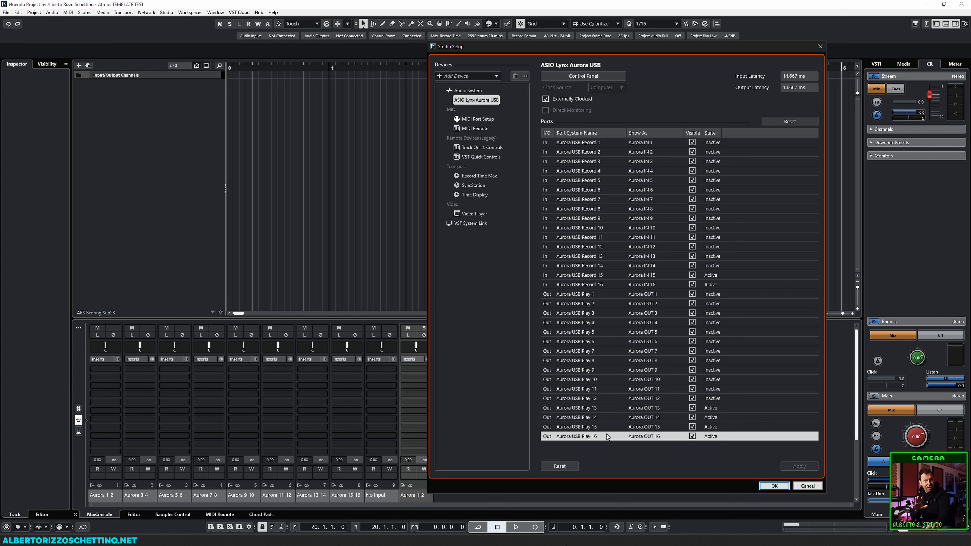
double_click(641, 412)
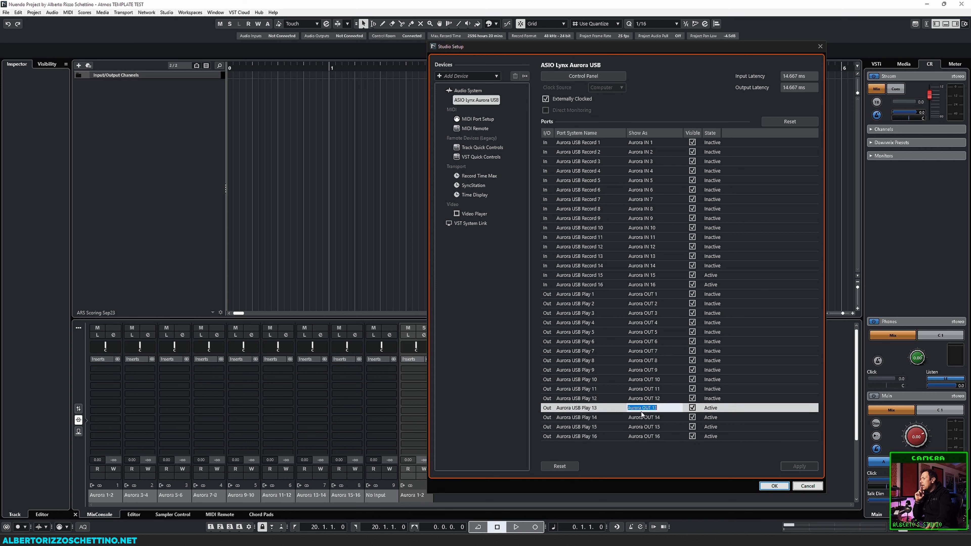
click(633, 447)
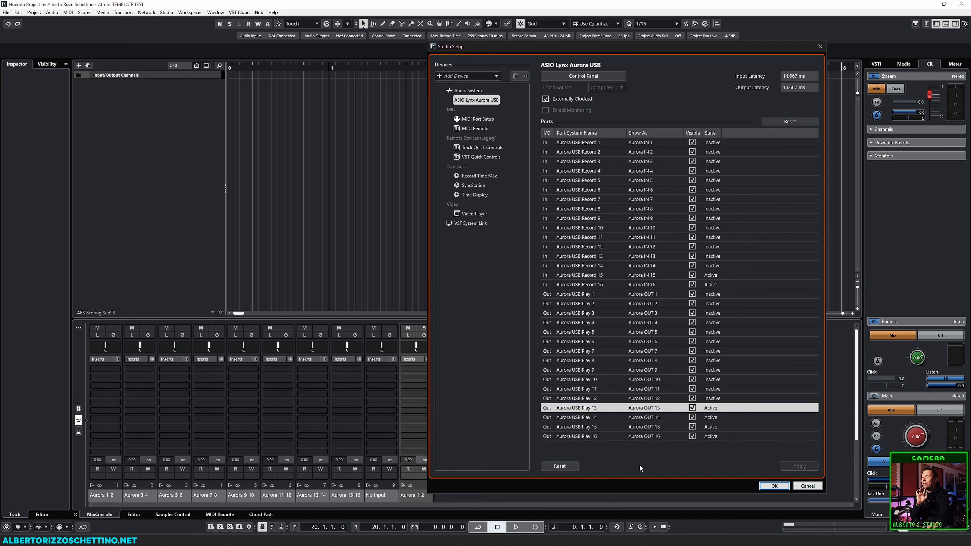
Look over the MIDI Port Setup list, return to the ASIO Lynx Aurora USB settings and confirm the Studio Setup.
click(479, 119)
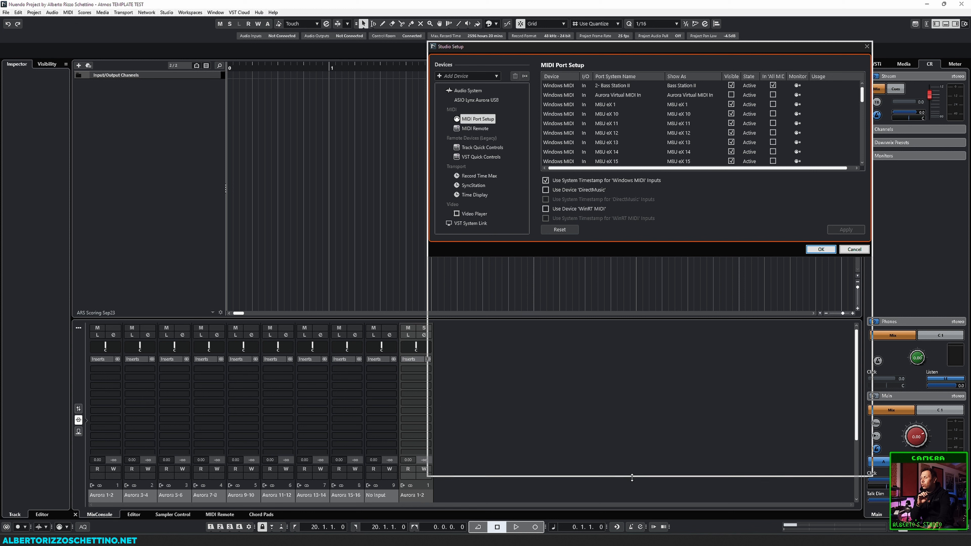
drag(862, 137, 859, 90)
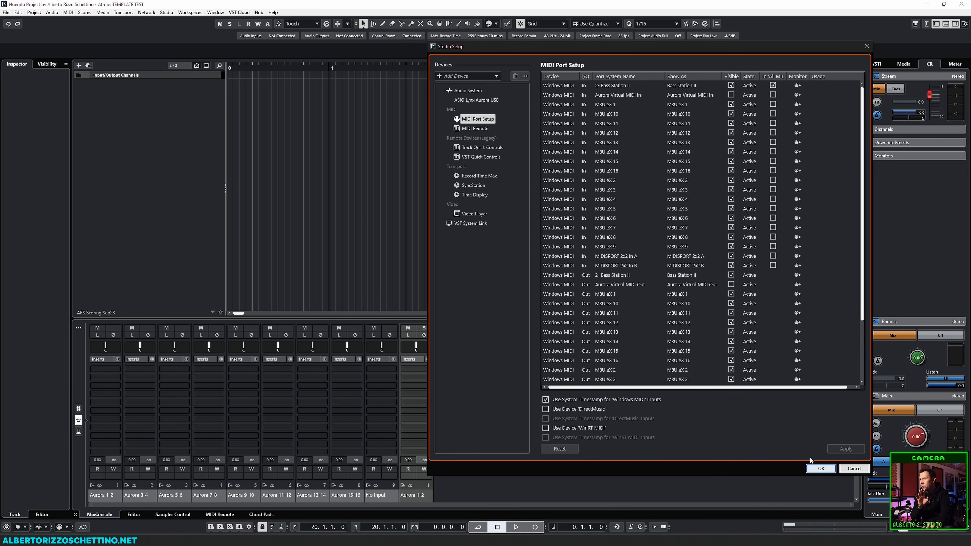
click(476, 100)
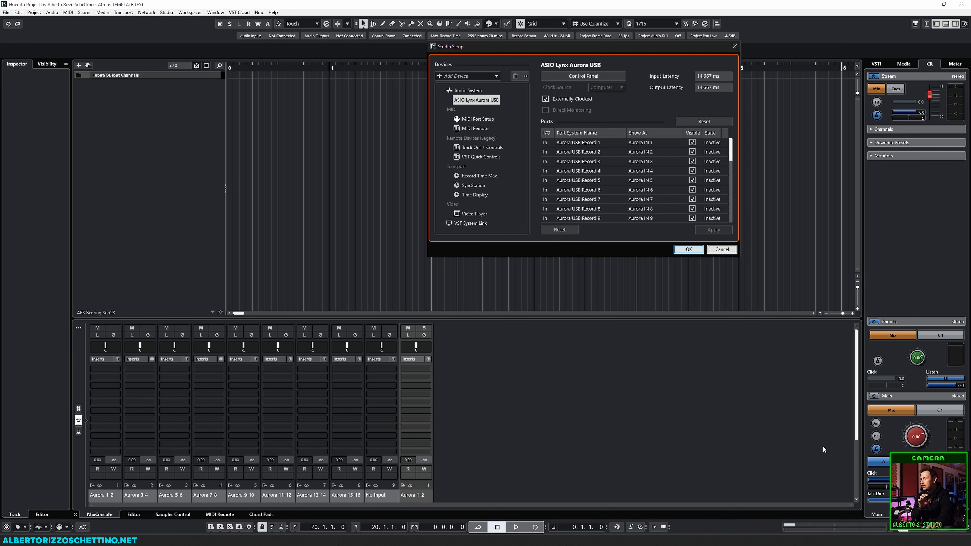
click(688, 250)
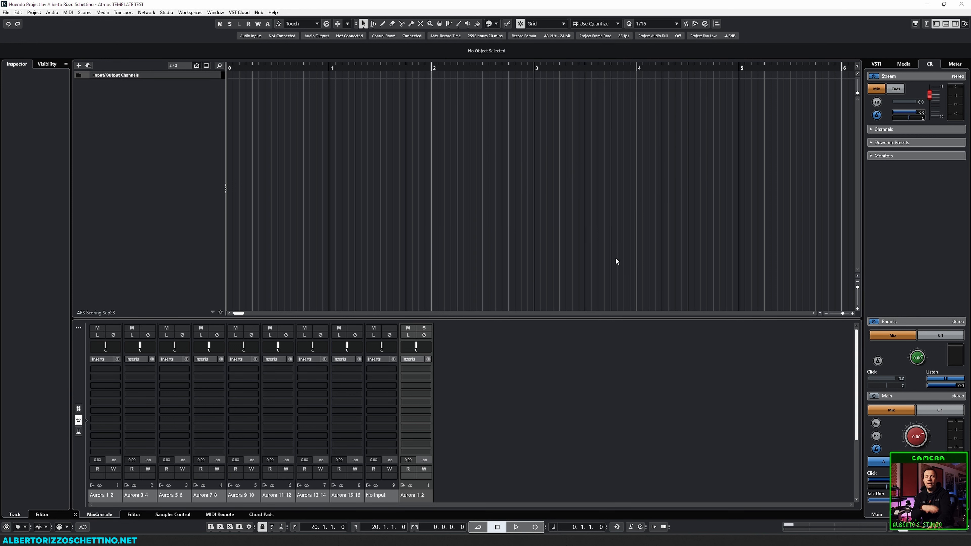
click(507, 189)
key(shift+F4)
key(Return)
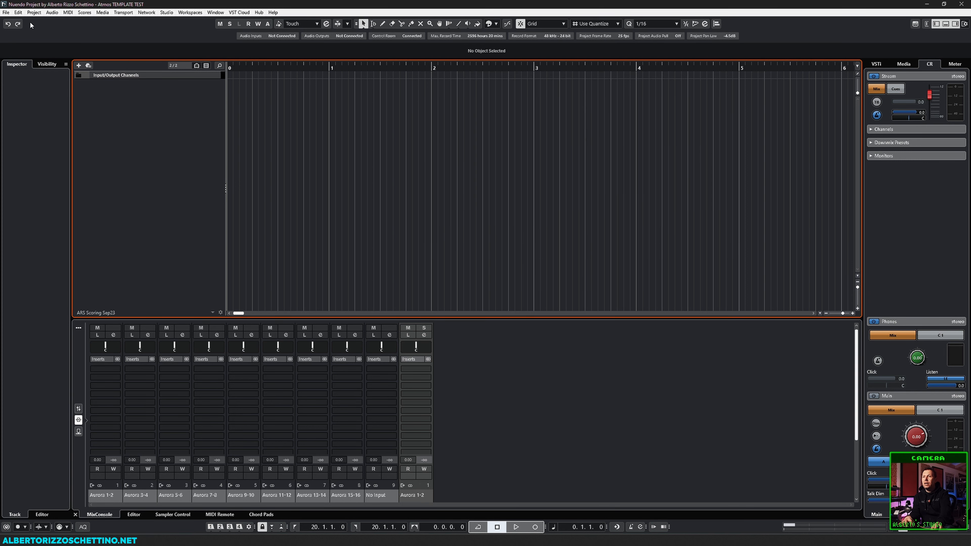
Apply the VST Control Room preferences with Use Phones Channel as Preview Channel enabled.
click(33, 12)
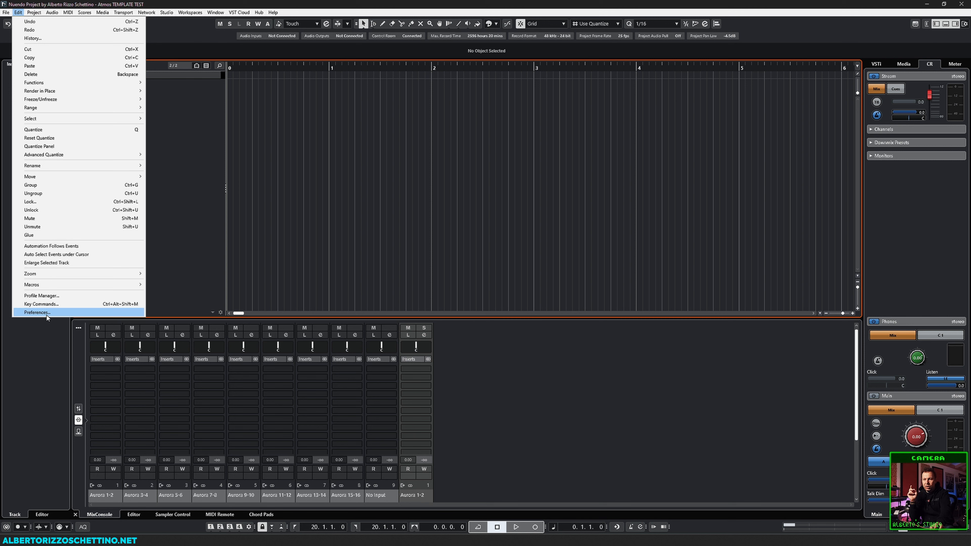
click(46, 313)
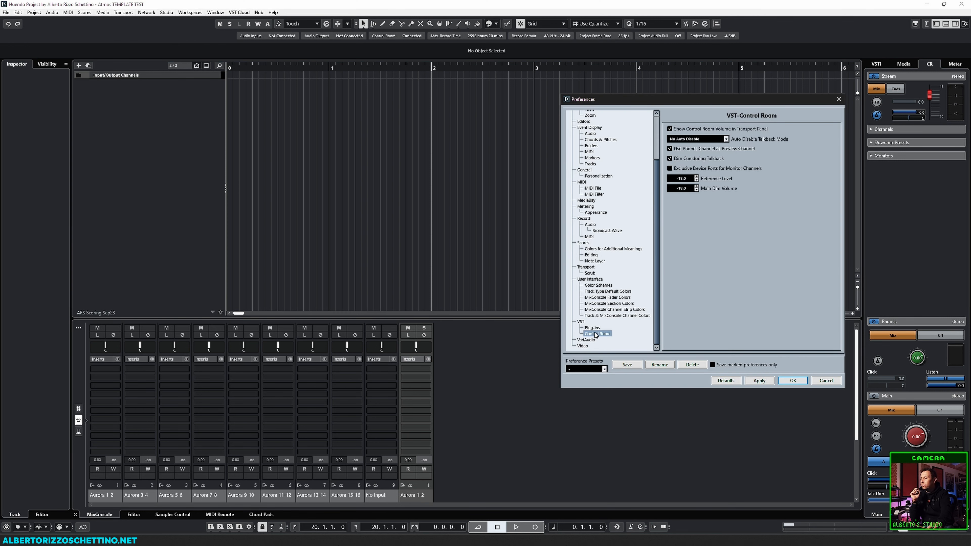
click(725, 148)
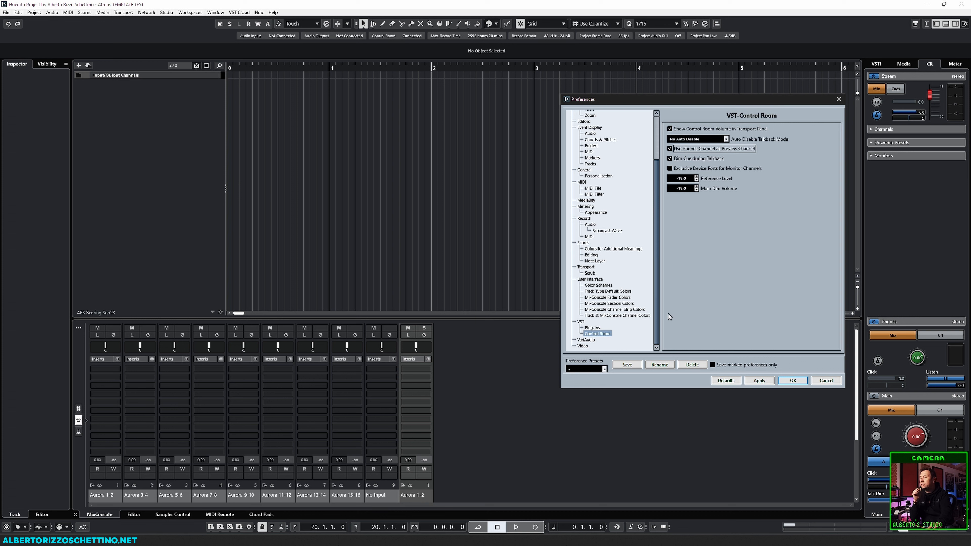
click(758, 383)
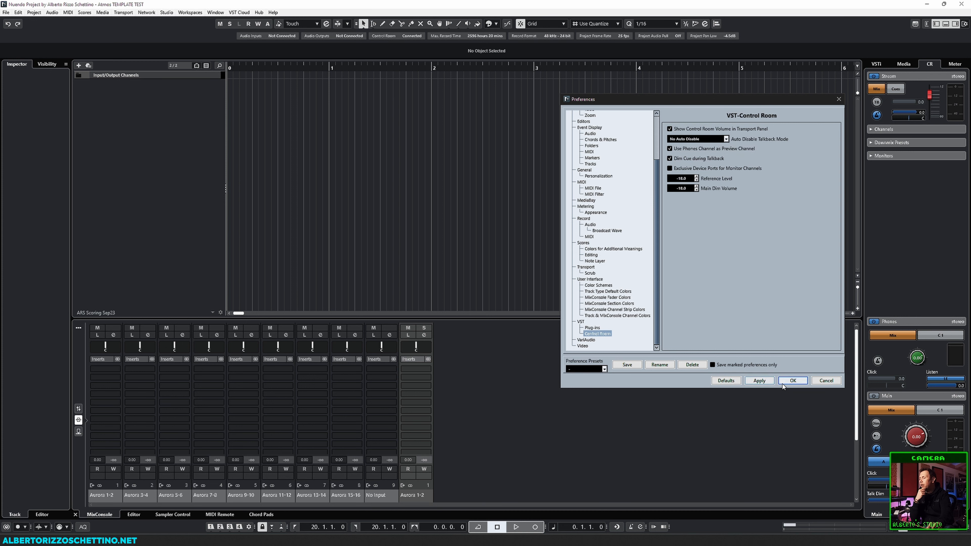
click(782, 381)
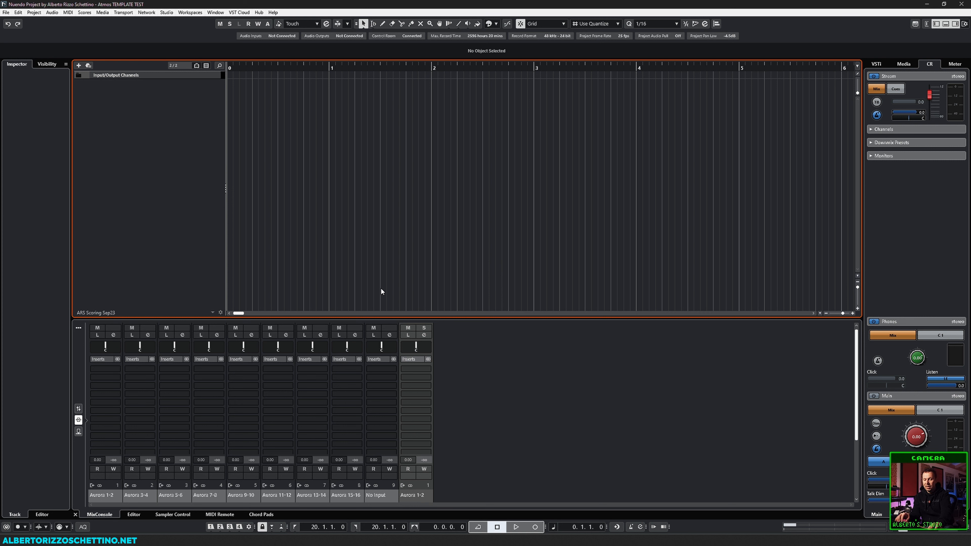
Reopen Studio Setup, enlarge it to review all ASIO Lynx Aurora USB input and output port names, and confirm it.
key(shift+F4)
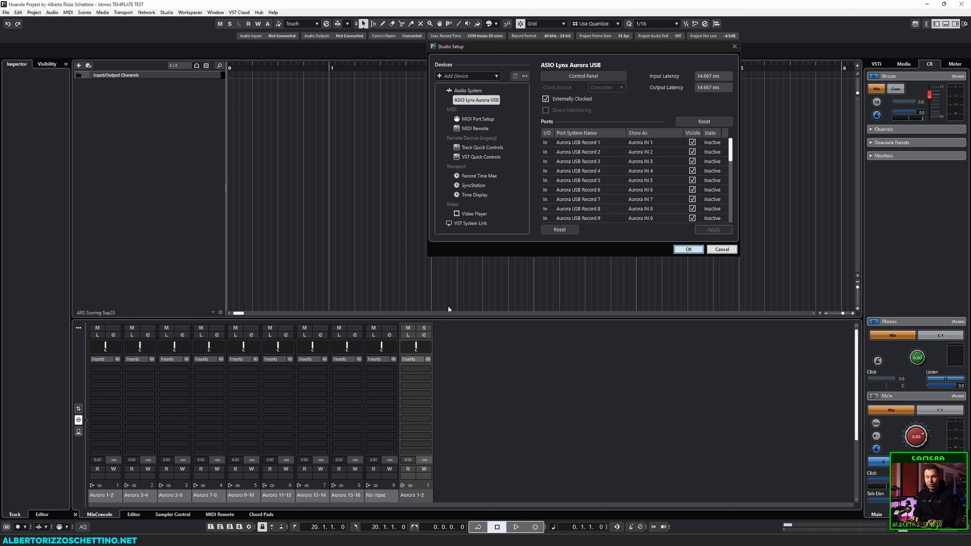
drag(524, 46, 516, 75)
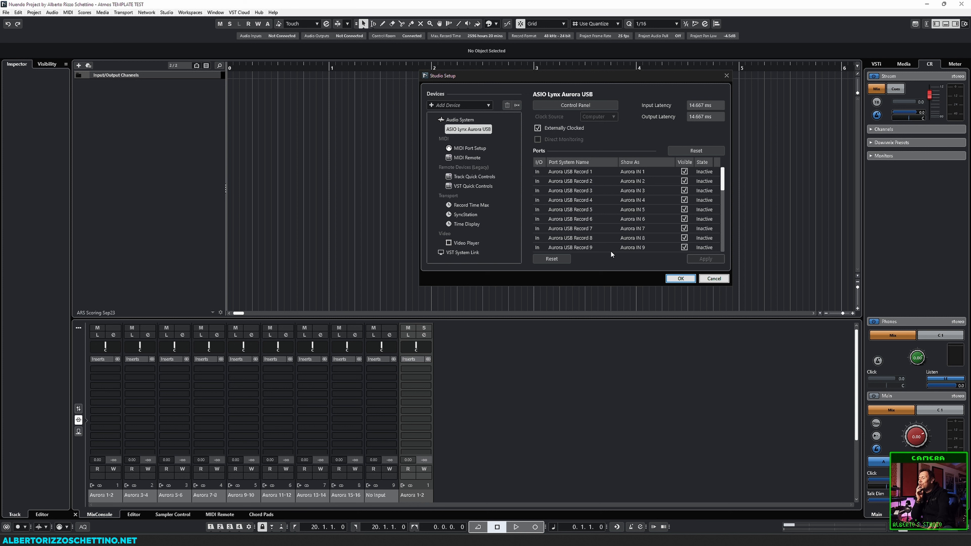
drag(645, 285, 643, 465)
scroll(700, 254, down, 2)
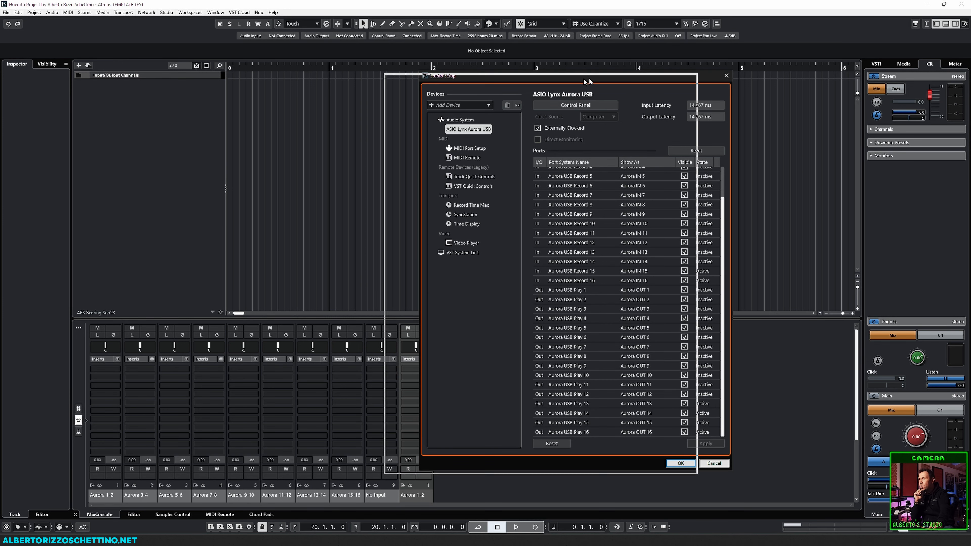
drag(267, 39, 233, 56)
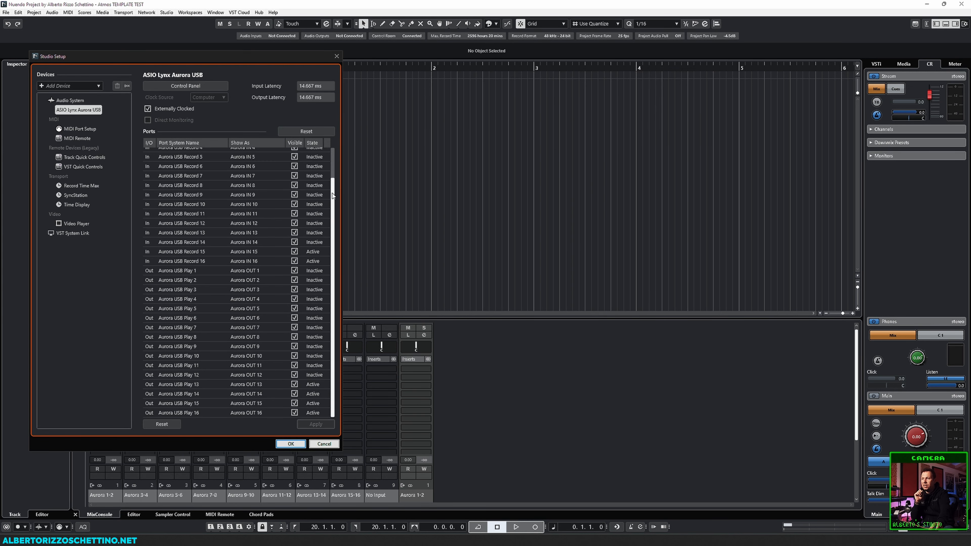
drag(333, 195, 331, 148)
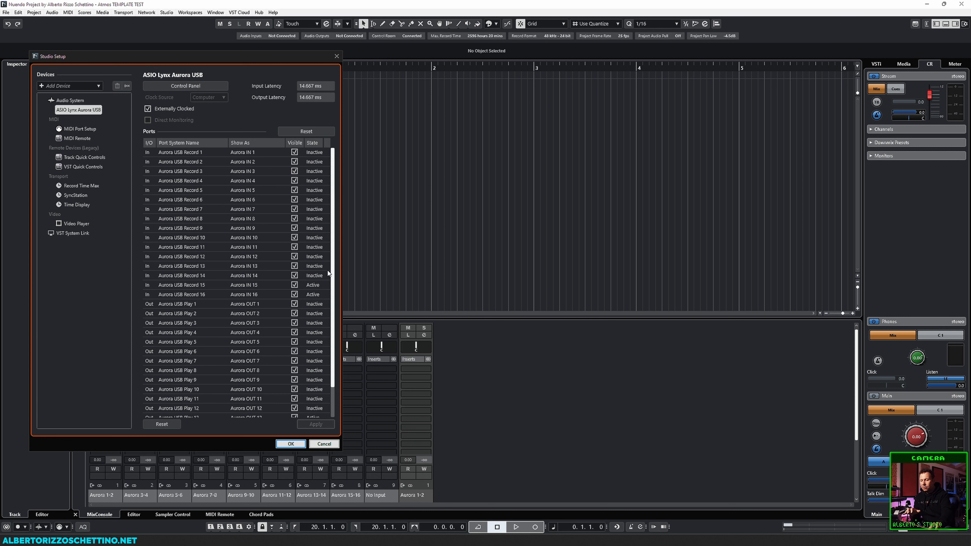
drag(225, 450, 231, 505)
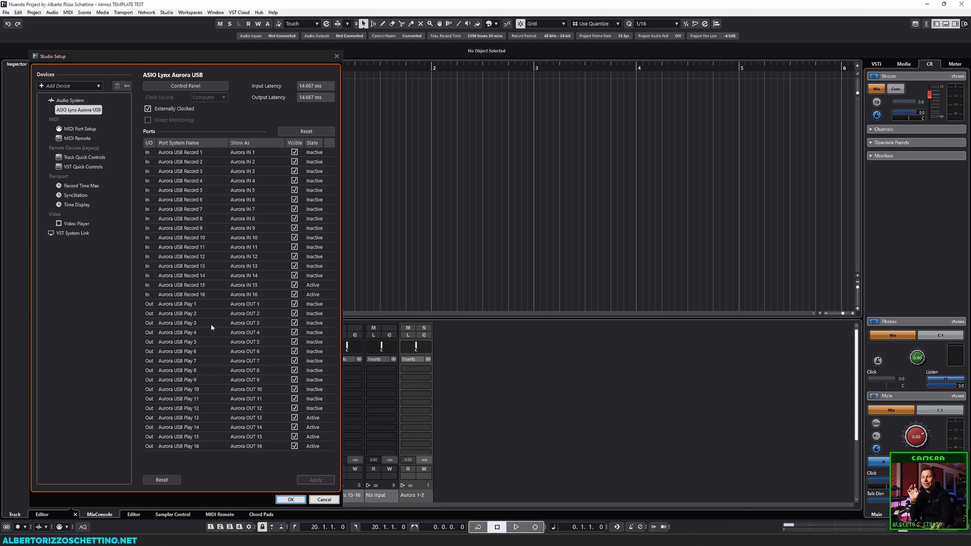
click(107, 325)
click(76, 110)
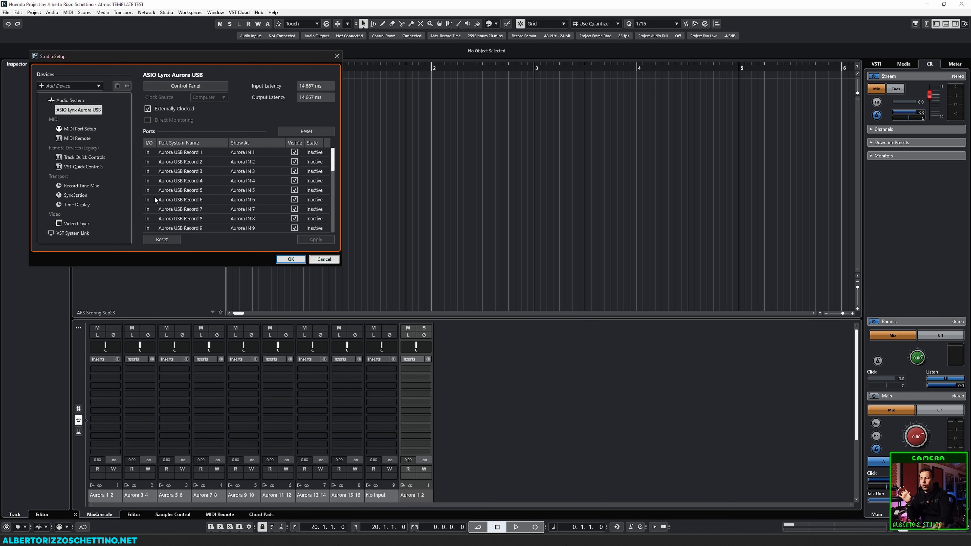
drag(233, 275, 231, 540)
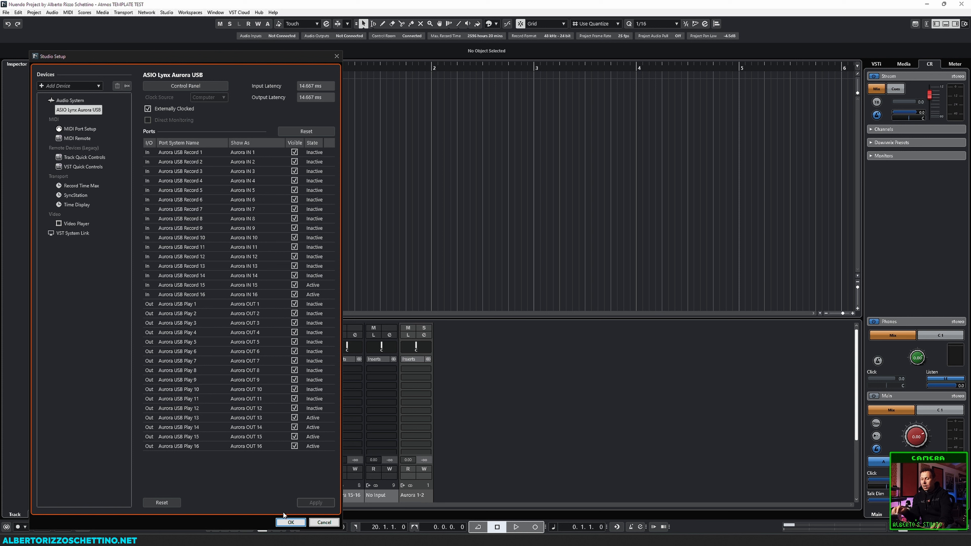
click(287, 522)
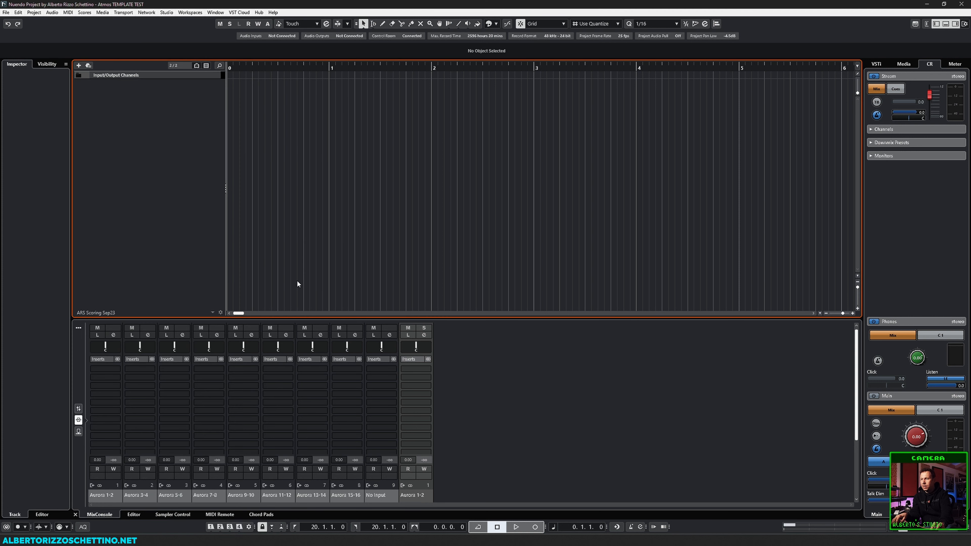
Open the Audio Connections window showing the project's input buses.
key(F4)
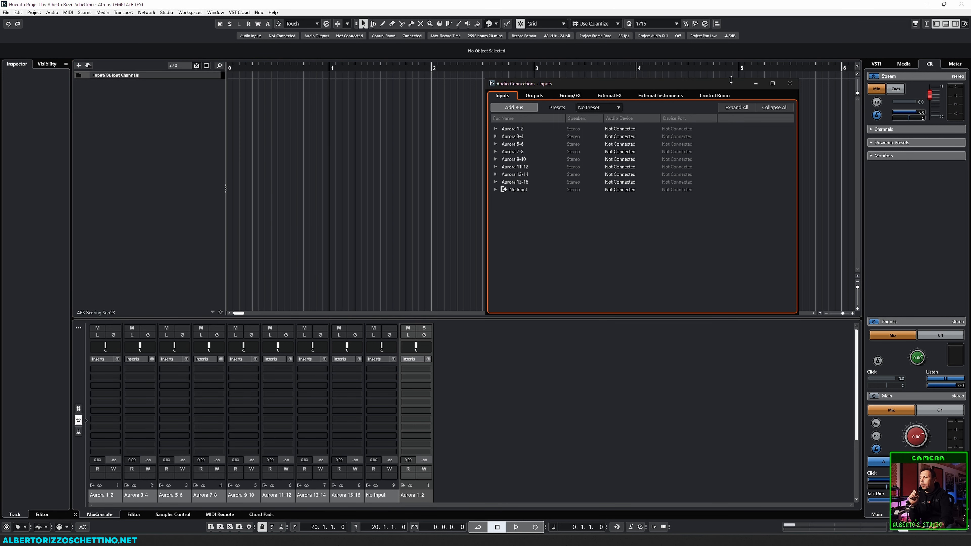
click(789, 84)
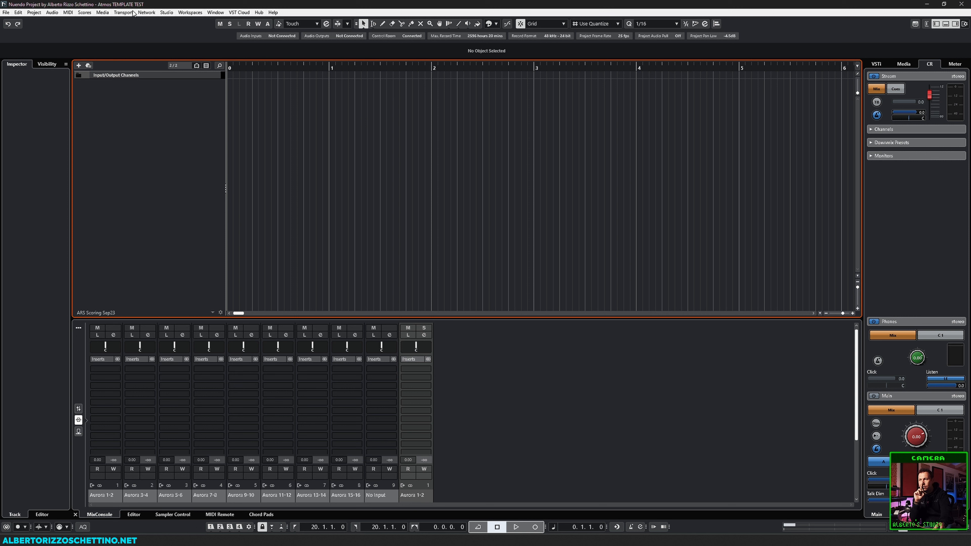
click(167, 13)
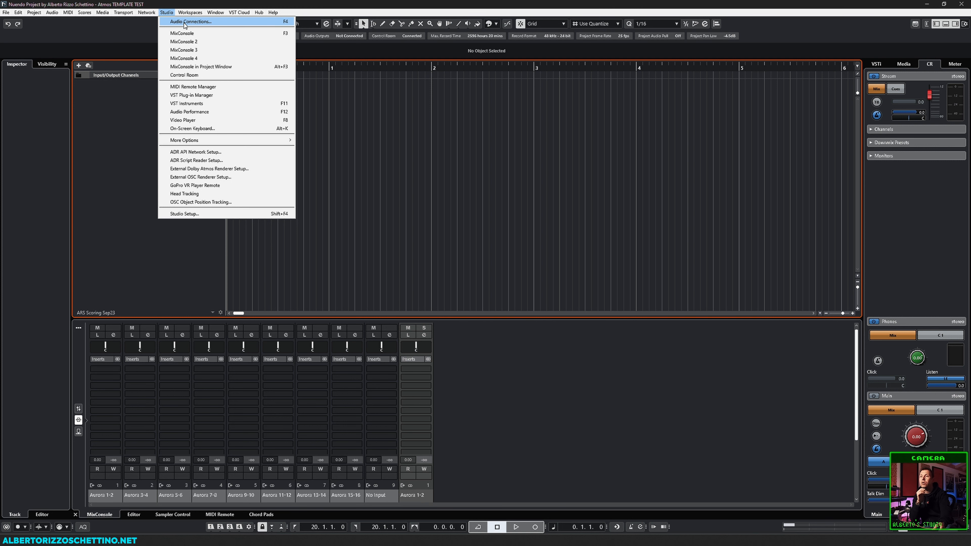
click(184, 22)
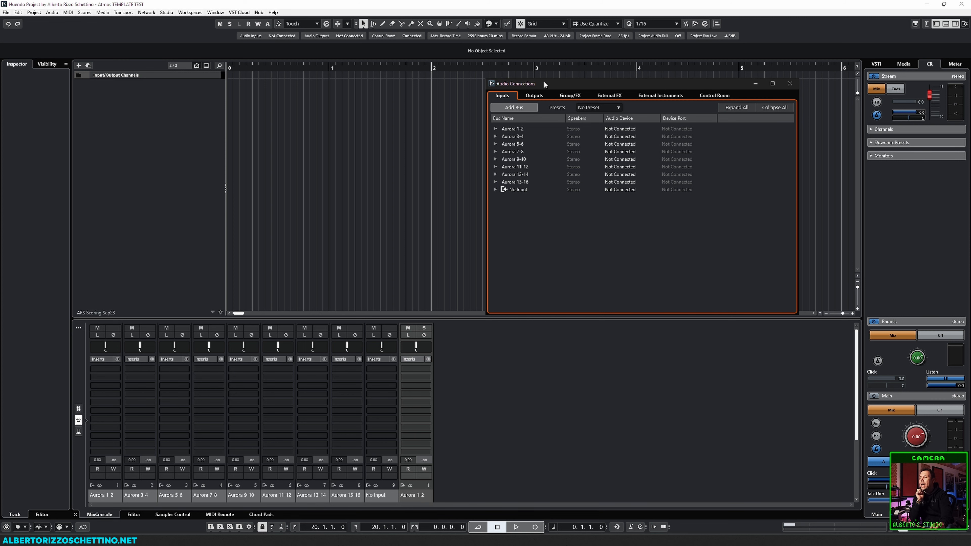
Reposition and enlarge the Audio Connections window, look over the Outputs and Control Room pages, and return to the input buses.
drag(544, 81, 473, 80)
drag(535, 306, 534, 473)
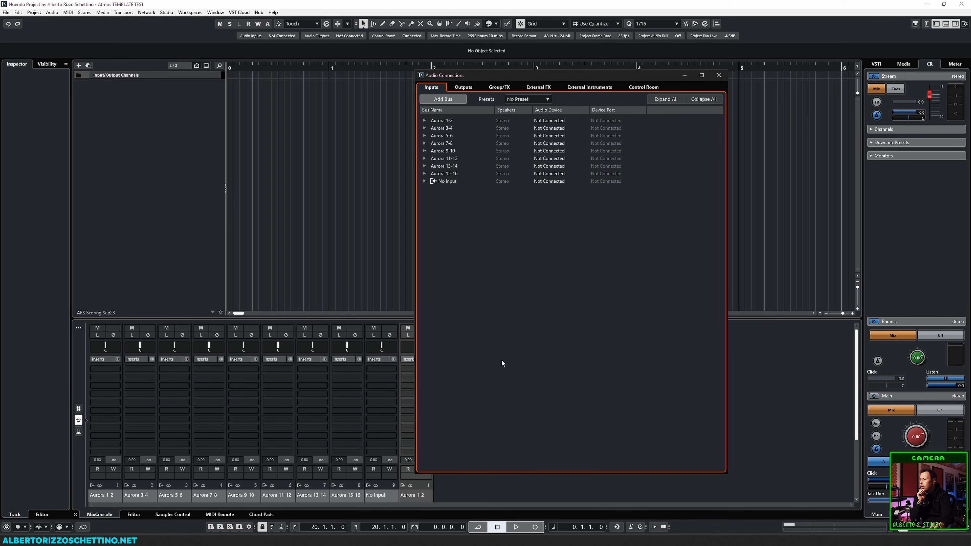
drag(467, 85, 455, 81)
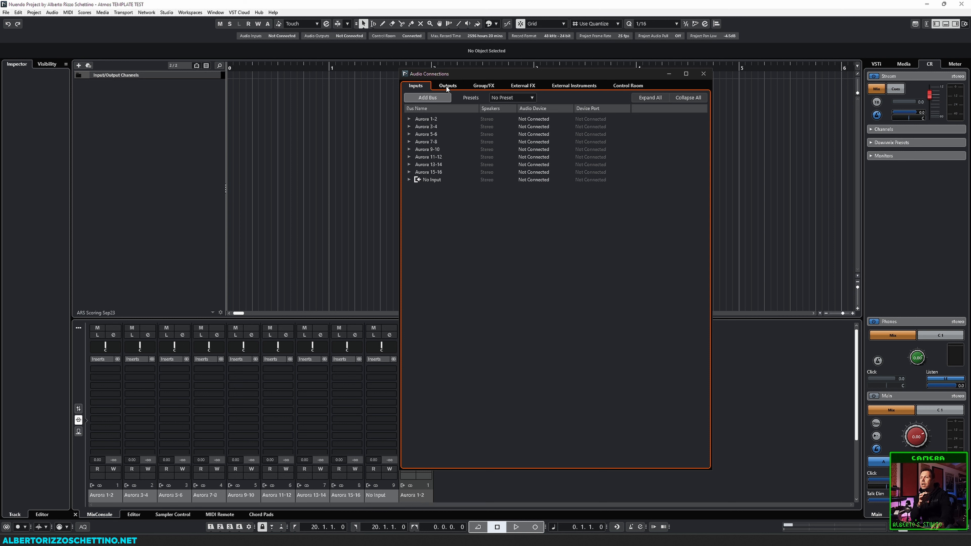
click(446, 86)
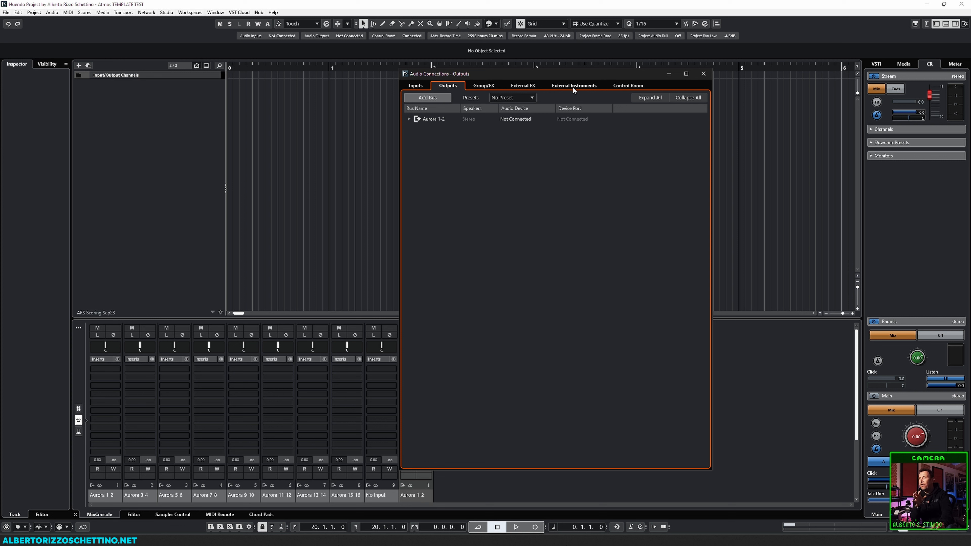
click(614, 85)
click(416, 85)
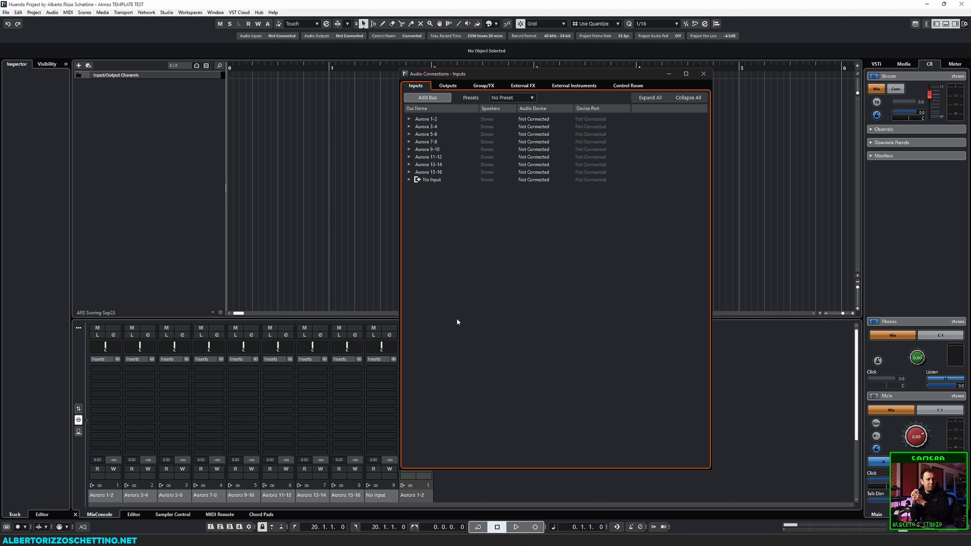
Expand the input buses from Aurora 1-2 through Aurora 15-16 to view their left and right channels.
click(426, 119)
click(428, 172)
click(426, 118)
click(424, 173)
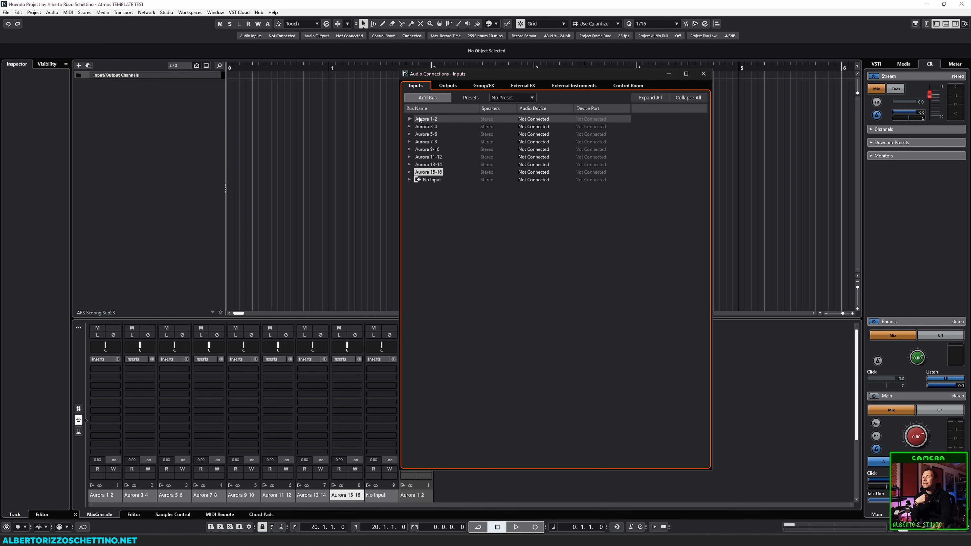
click(409, 172)
click(409, 164)
click(409, 157)
click(409, 149)
click(410, 142)
click(409, 134)
click(409, 127)
click(410, 119)
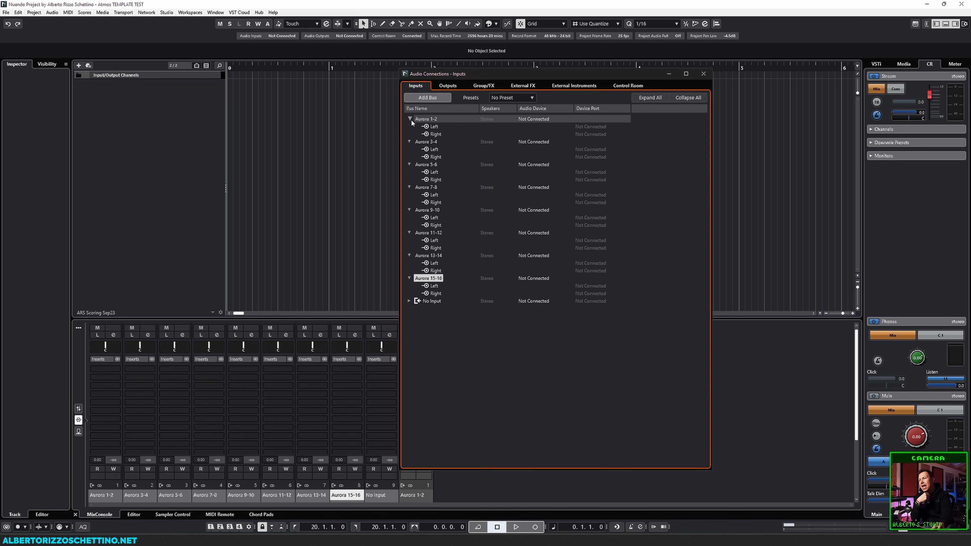
Rename the Aurora 1-2 input bus as Input 1-2 and look at its audio device choices.
double_click(426, 119)
click(446, 323)
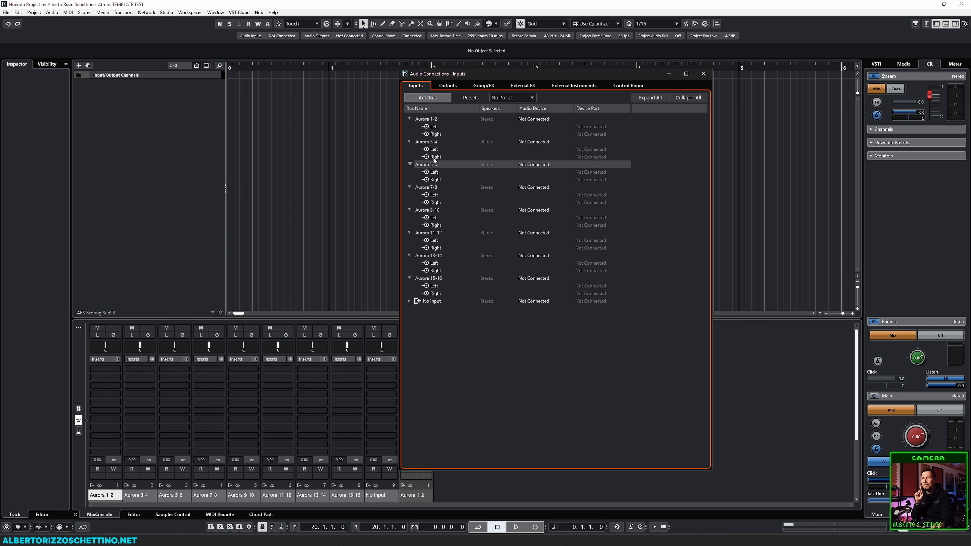
double_click(428, 119)
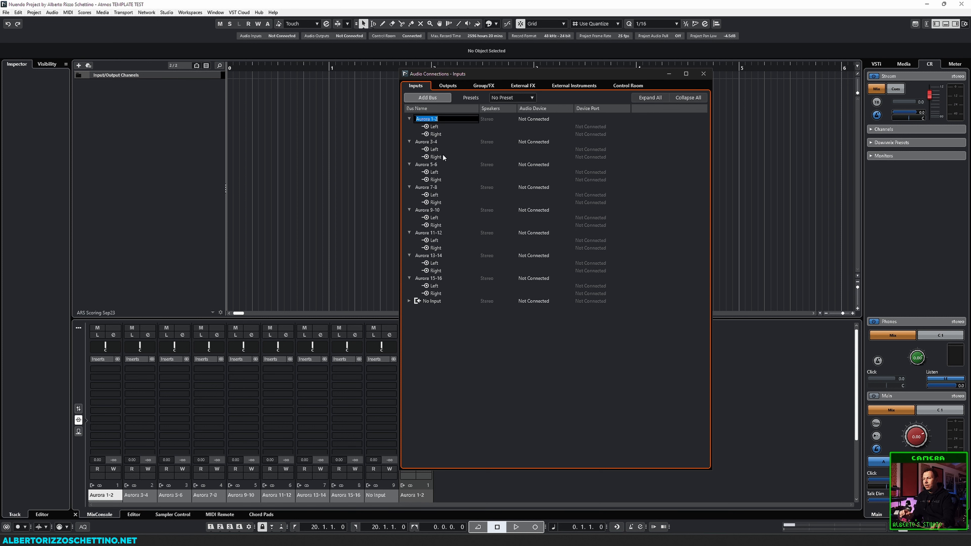
key(BackSpace)
text(Input 1-2)
key(Return)
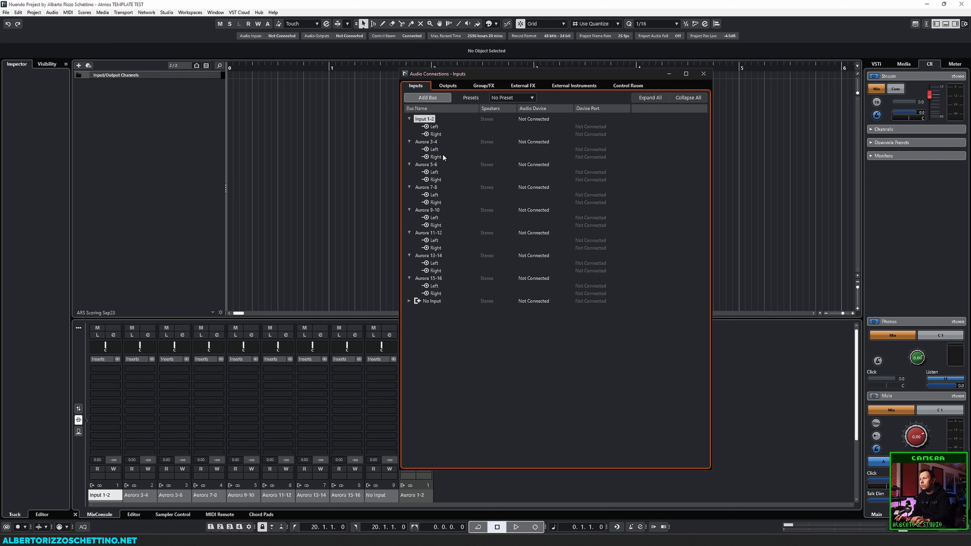
click(534, 118)
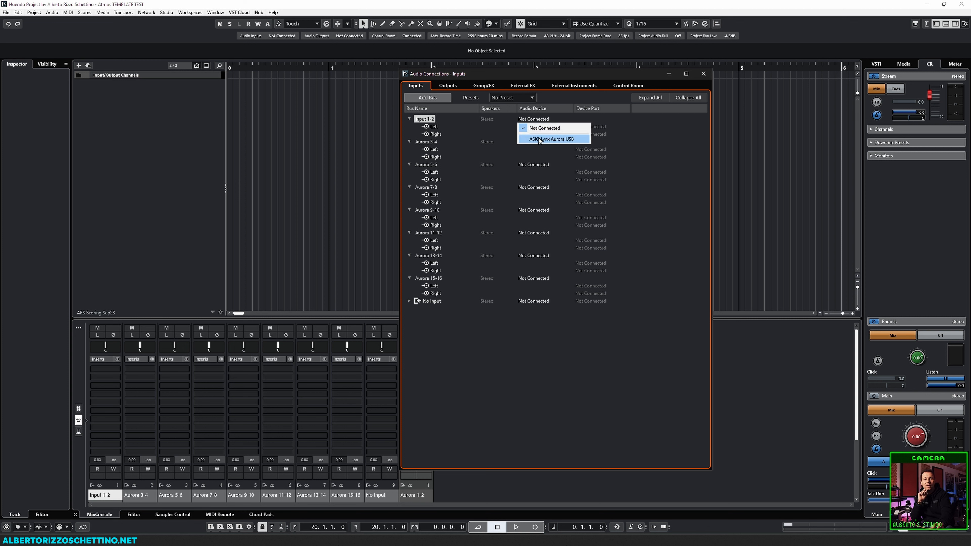
click(574, 165)
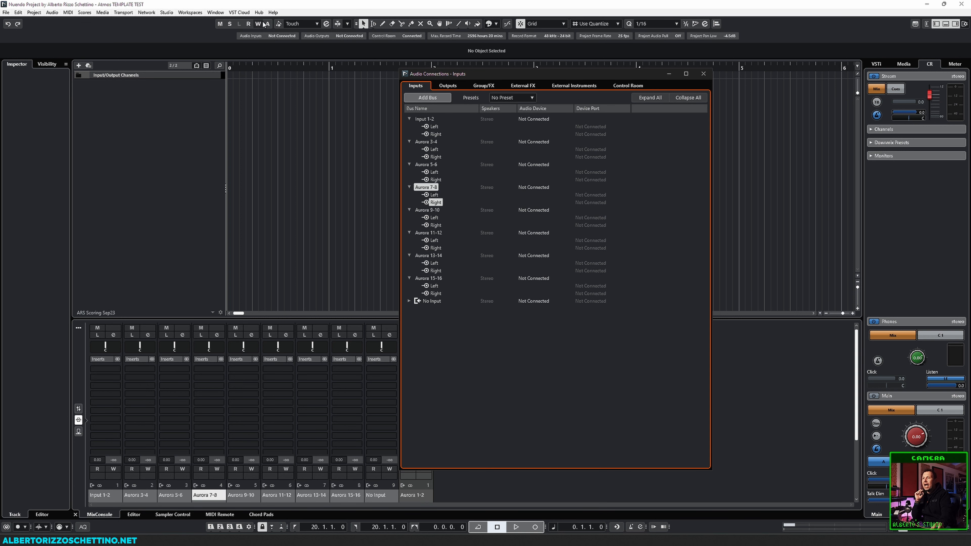
View the About Nuendo version information, close it, and reopen the Audio Connections window.
click(272, 12)
click(284, 90)
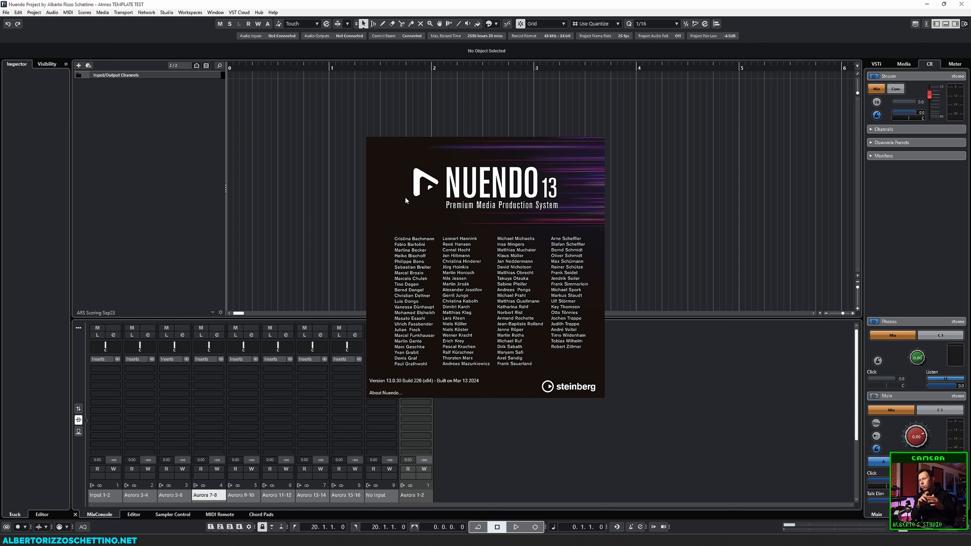
click(396, 197)
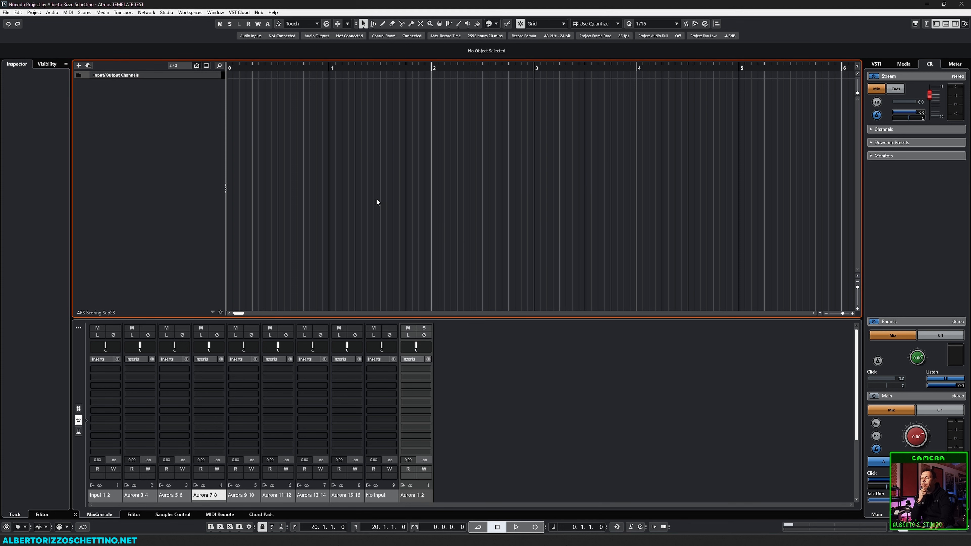
key(F4)
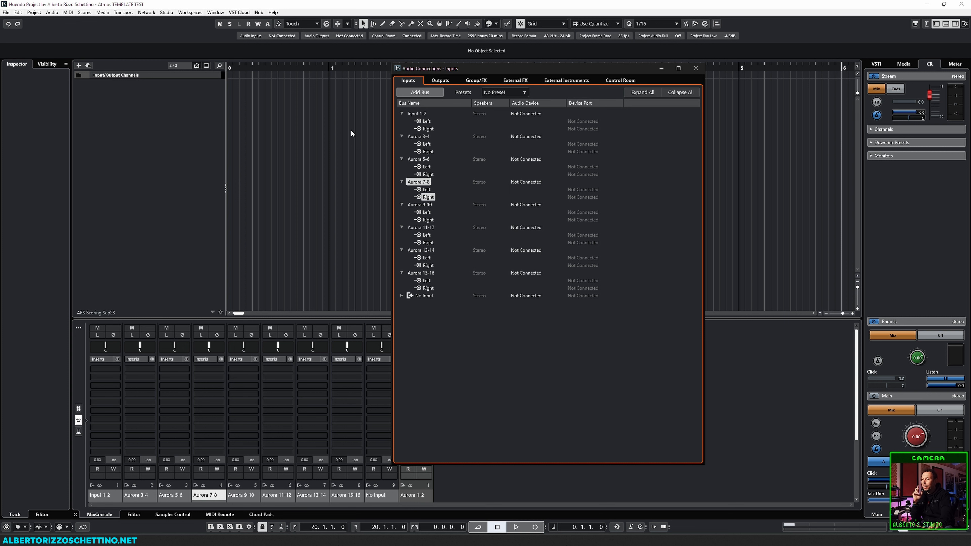
Connect the Input 1-2 bus to the ASIO Lynx Aurora USB device, using Aurora IN 7 for left and Aurora IN 8 for right.
click(417, 113)
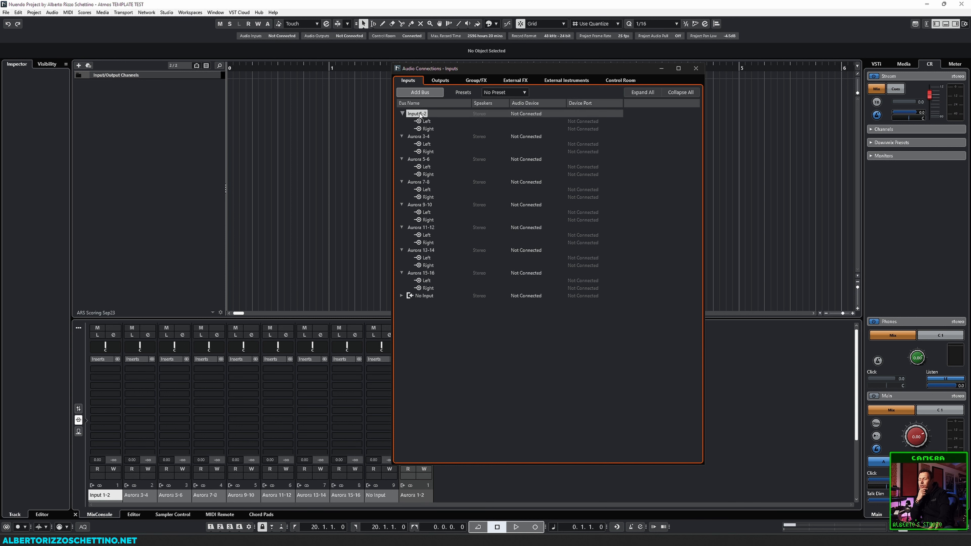
click(519, 114)
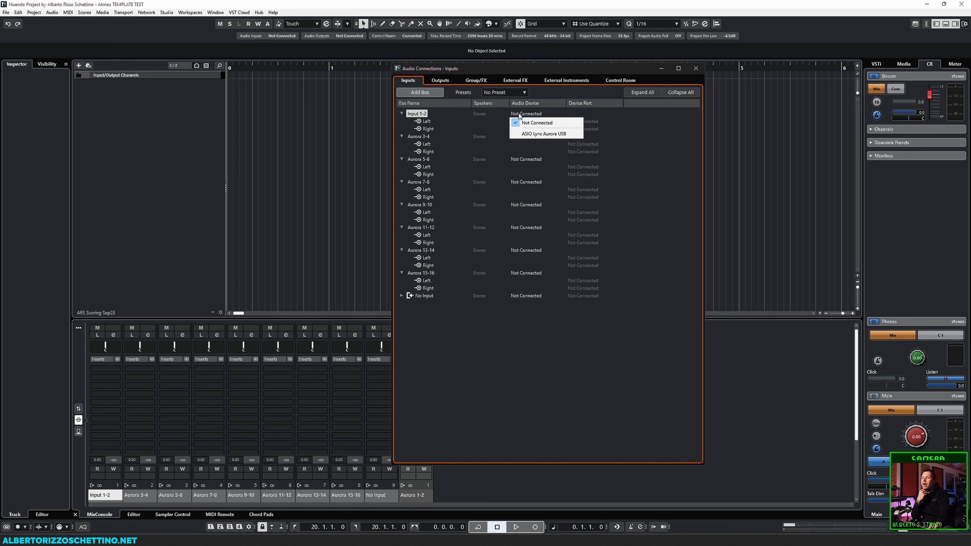
click(651, 176)
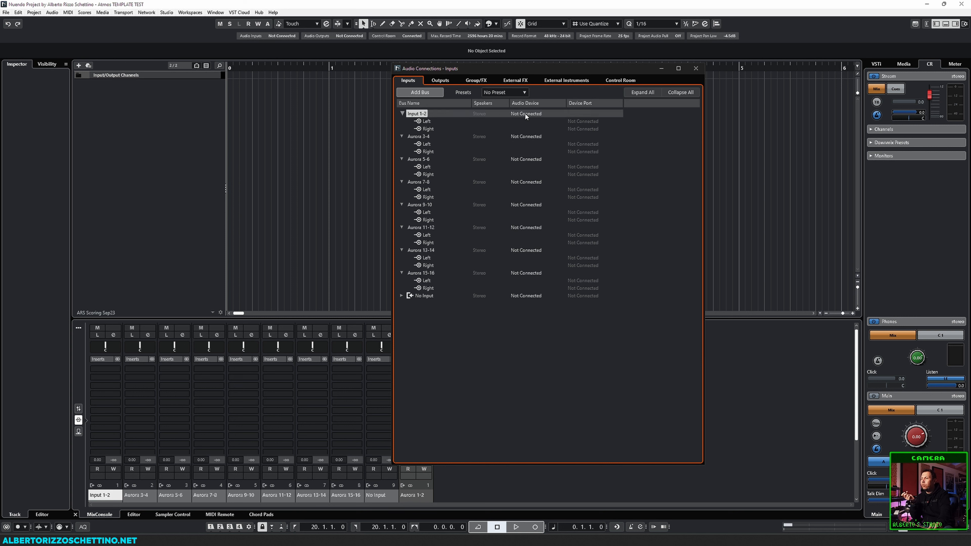
click(573, 121)
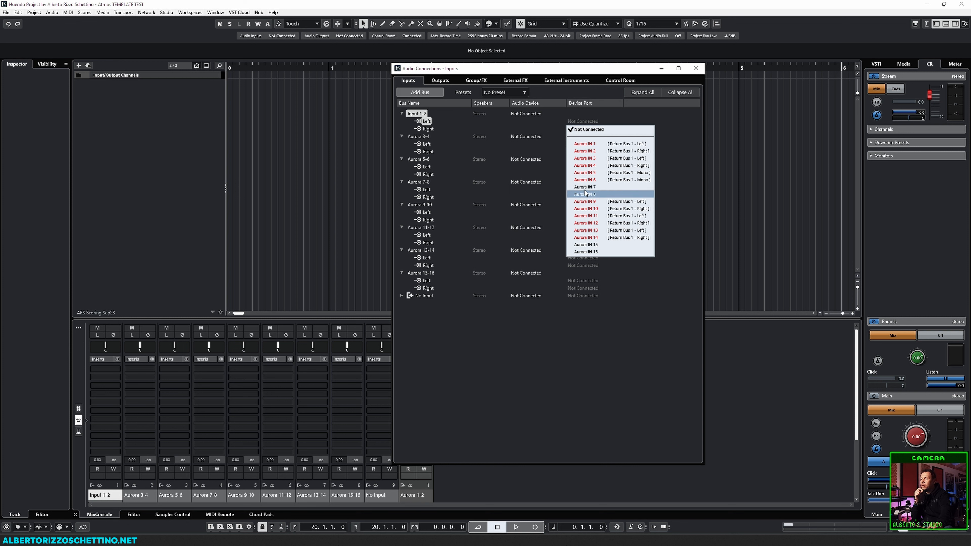
click(558, 171)
click(583, 120)
click(596, 202)
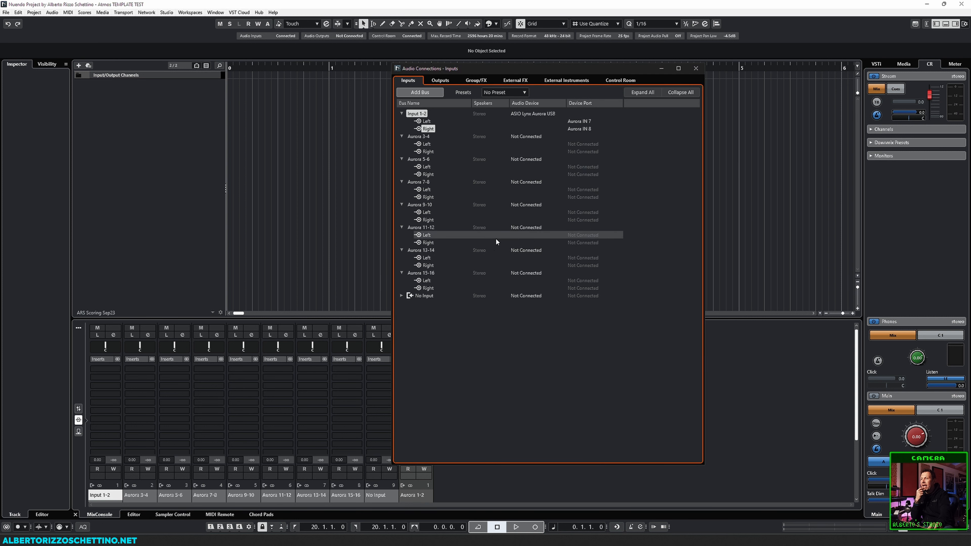
Rename the Input 1-2 bus as Moog.
double_click(416, 114)
text(Moog)
key(Return)
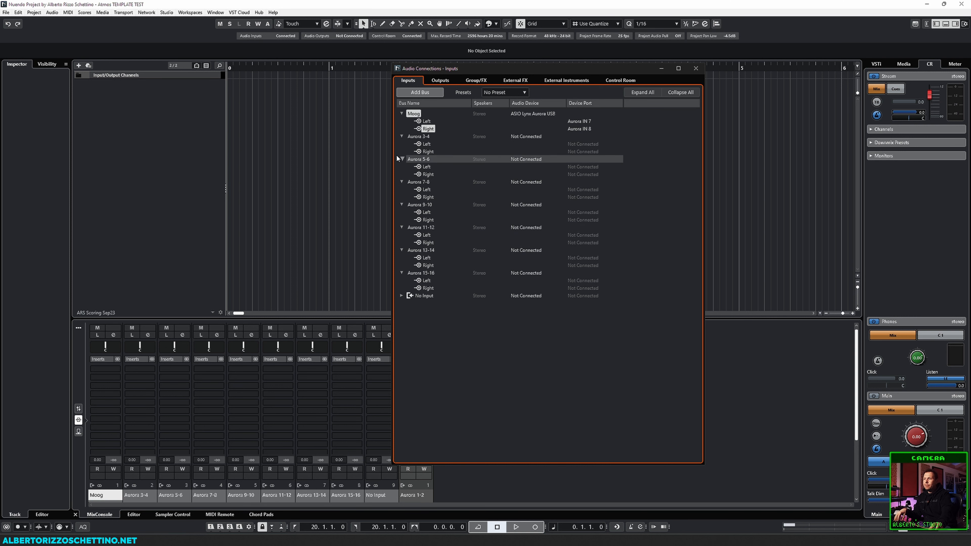
click(414, 137)
click(412, 114)
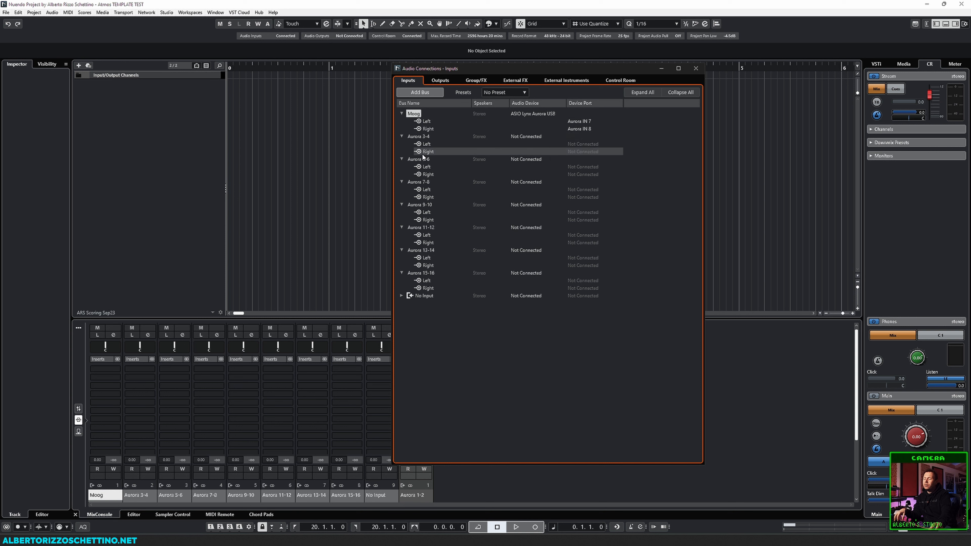
Set the Moog input bus's audio device to Not Connected.
click(527, 113)
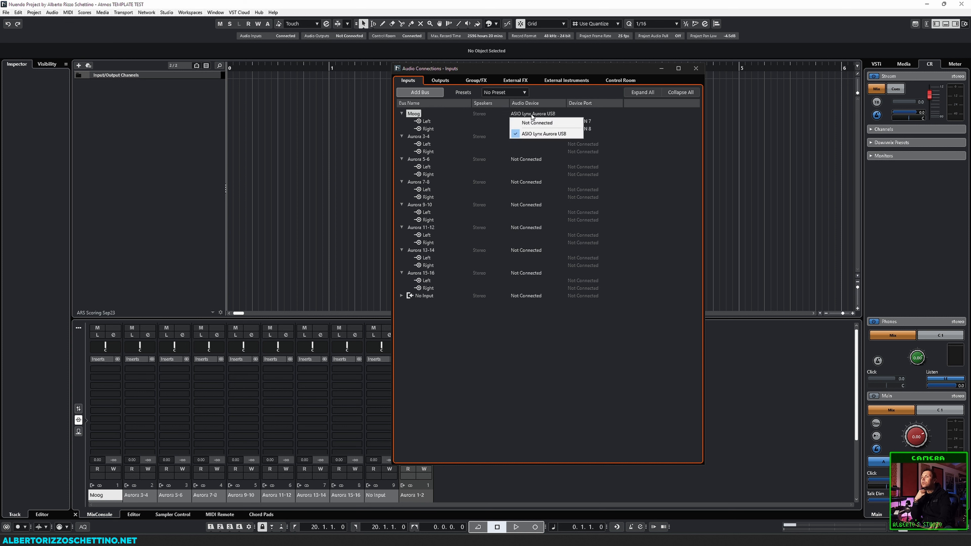
click(540, 123)
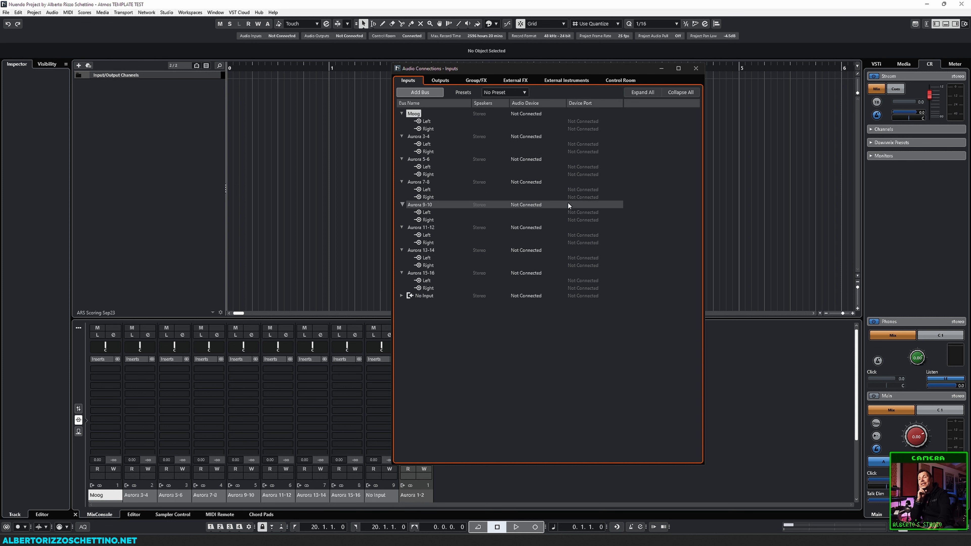
drag(515, 70, 517, 67)
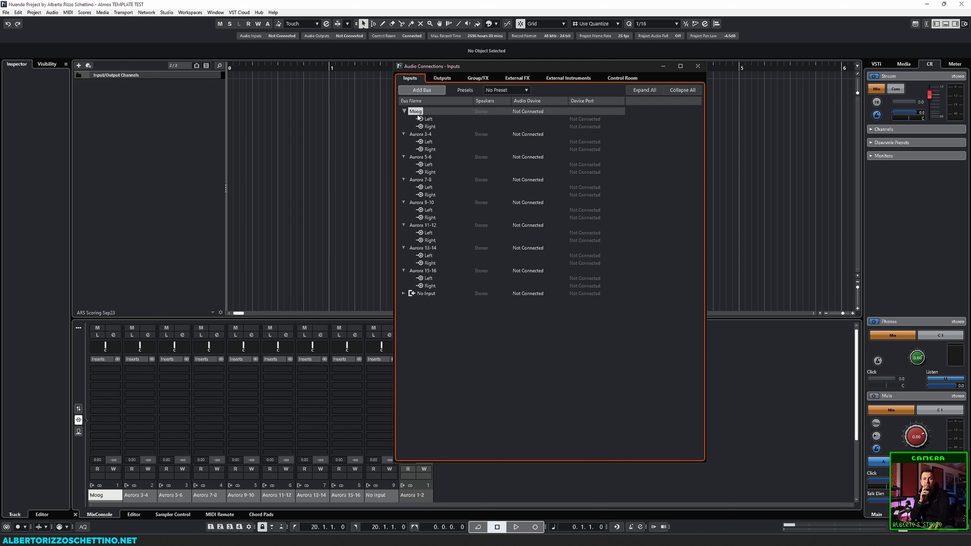
Remove all input buses, from Moog and the Aurora pairs through No Input.
ctrl+click(416, 134)
ctrl+click(415, 156)
ctrl+click(416, 180)
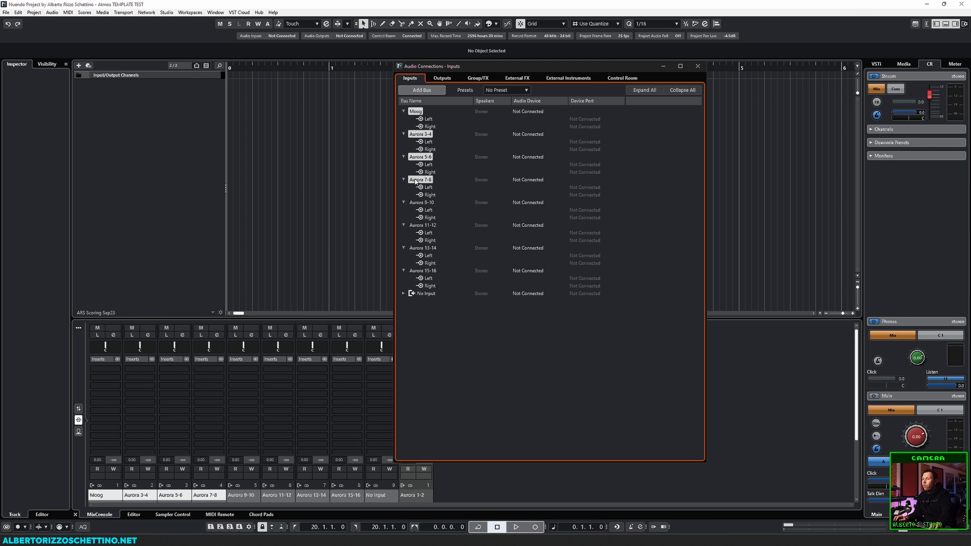
ctrl+click(415, 202)
ctrl+click(416, 225)
ctrl+click(416, 248)
ctrl+click(418, 271)
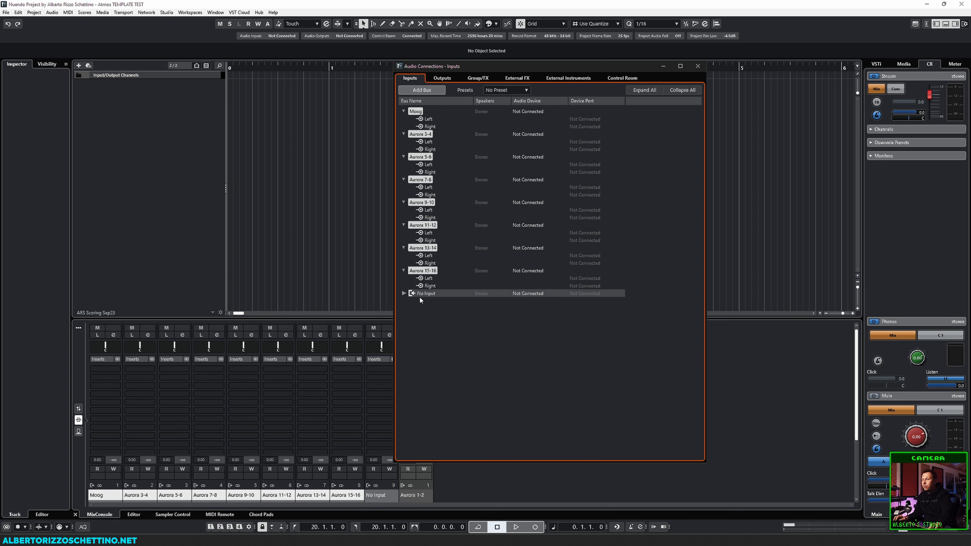
ctrl+click(420, 293)
right_click(419, 286)
click(437, 315)
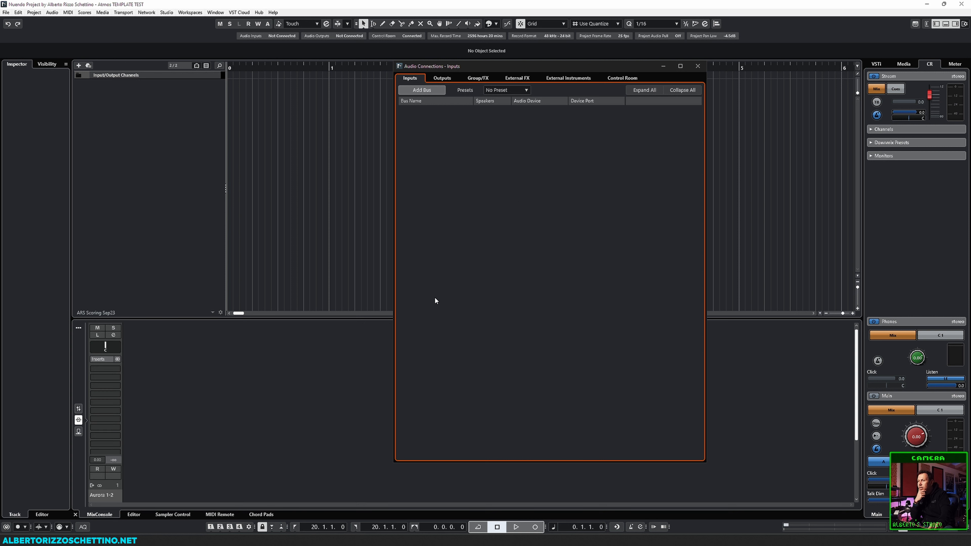
Remove the Aurora 1-2 output bus from the audio connections.
click(439, 79)
click(403, 111)
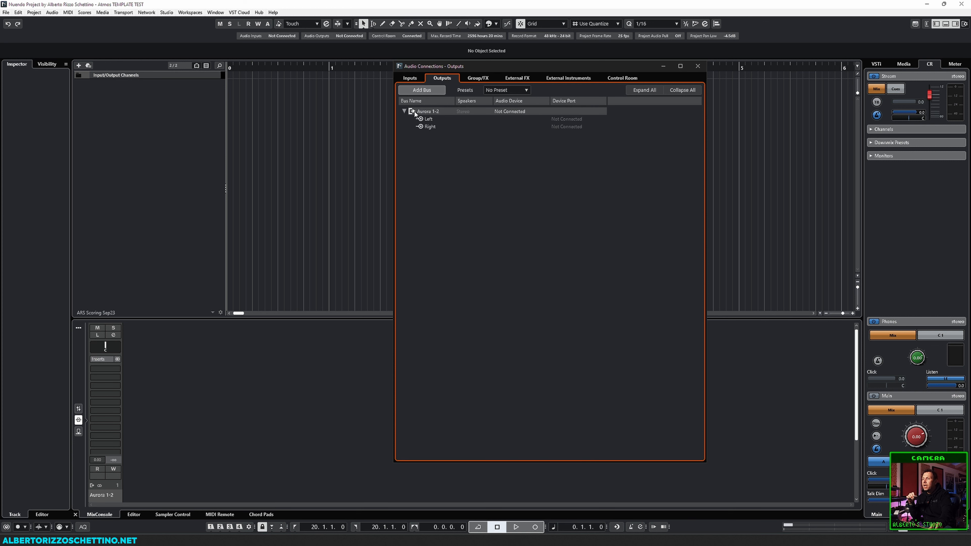
right_click(427, 113)
click(445, 147)
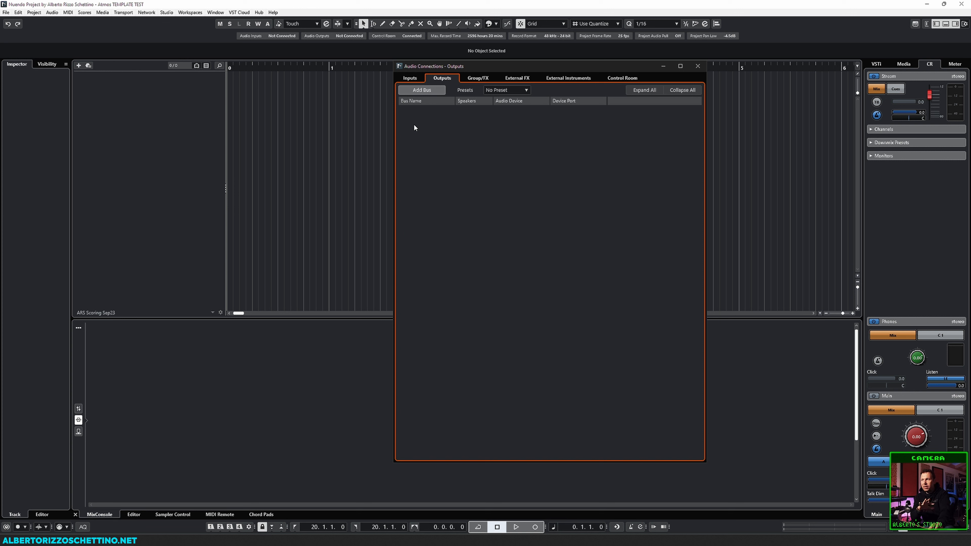
Check the Group/FX page, then expand every External FX entry from Timeline PEDAL to M3000 to examine its send and return buses.
click(478, 79)
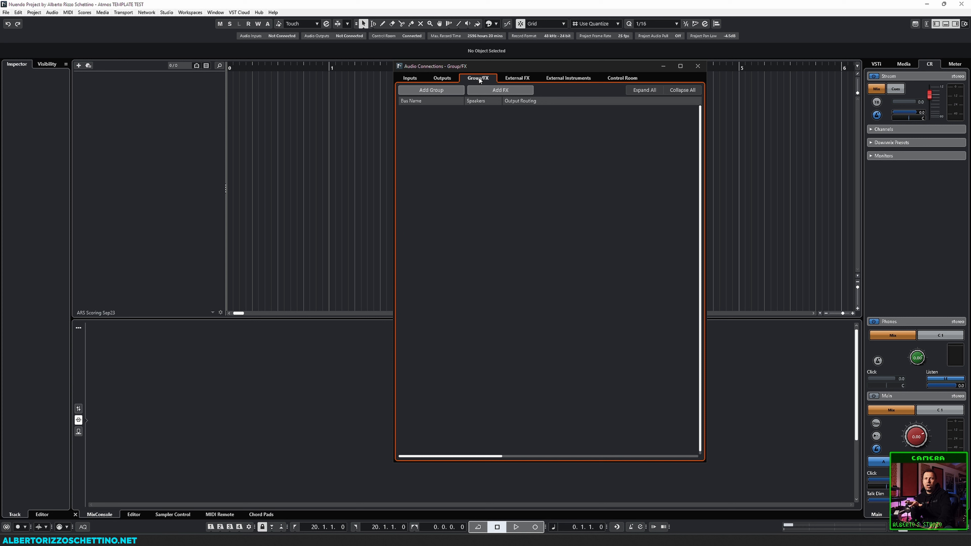
click(513, 78)
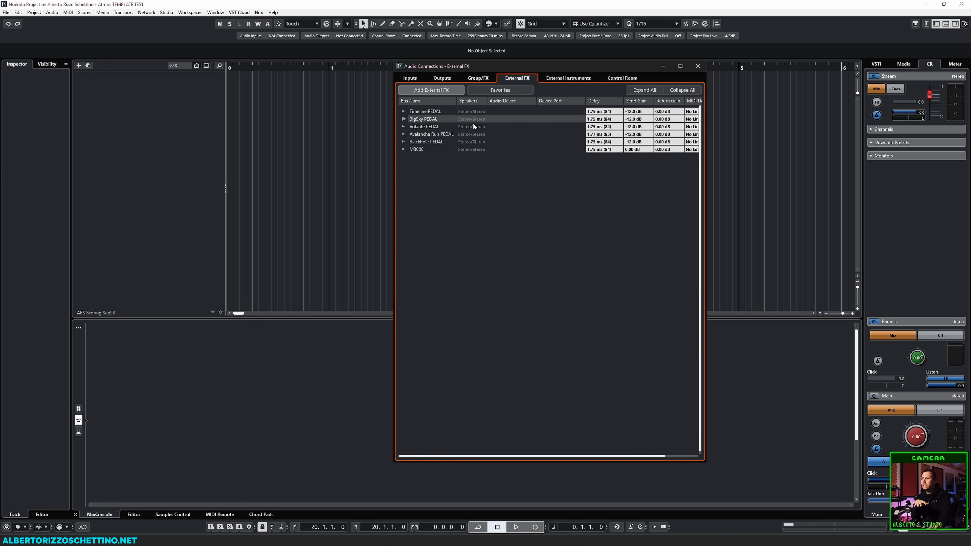
click(403, 149)
click(402, 141)
click(404, 133)
click(404, 126)
click(403, 119)
click(404, 112)
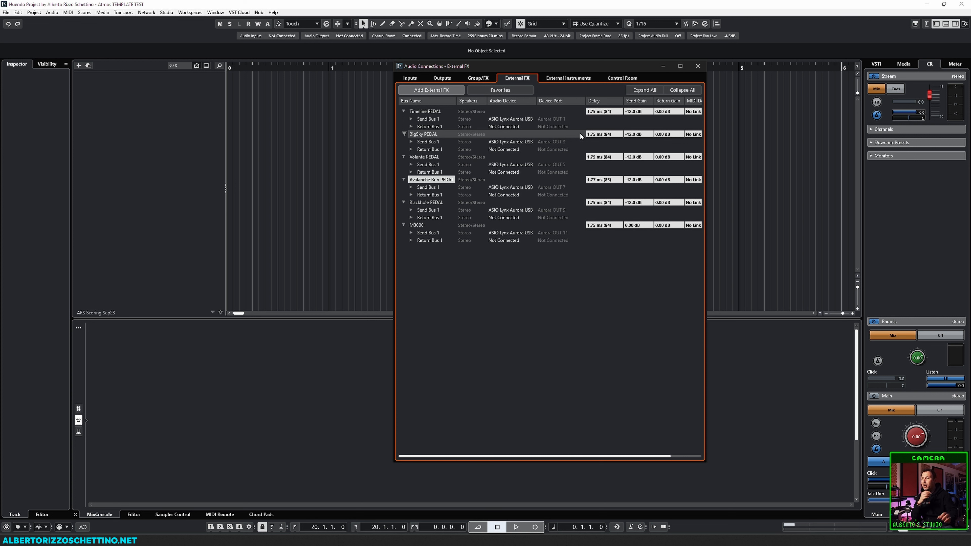
Expand the external instruments, except Prophet 12, to examine their return bus devices and ports.
click(561, 79)
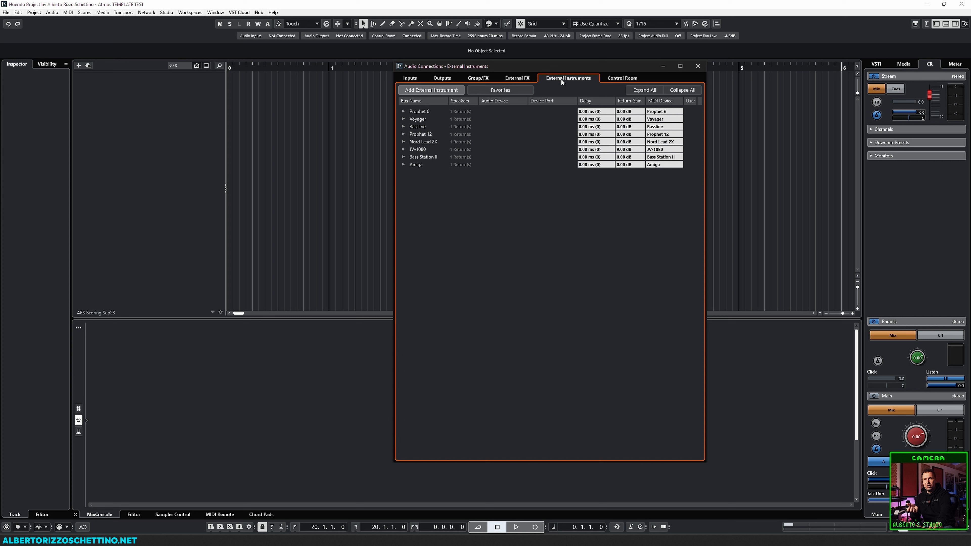
click(404, 164)
click(404, 157)
click(404, 149)
click(403, 141)
click(404, 126)
click(403, 119)
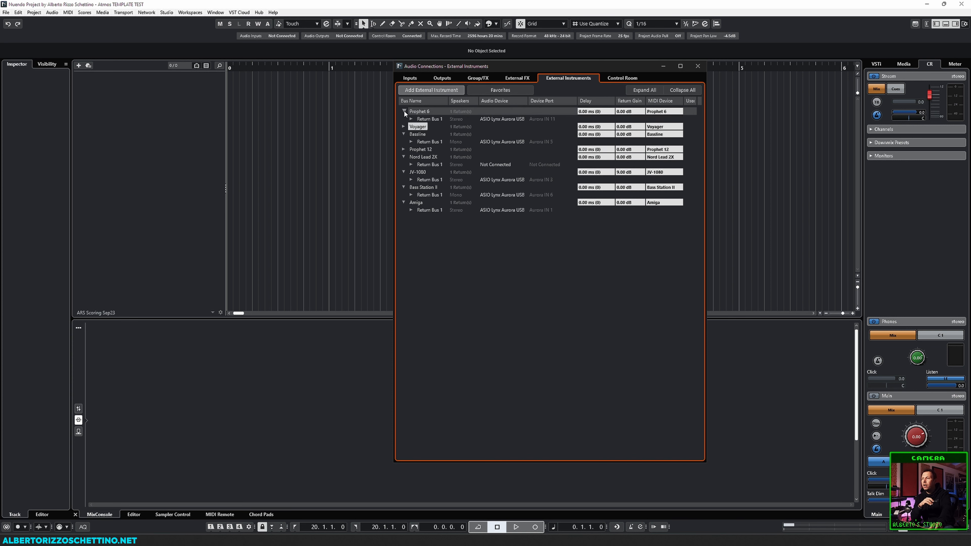
click(403, 111)
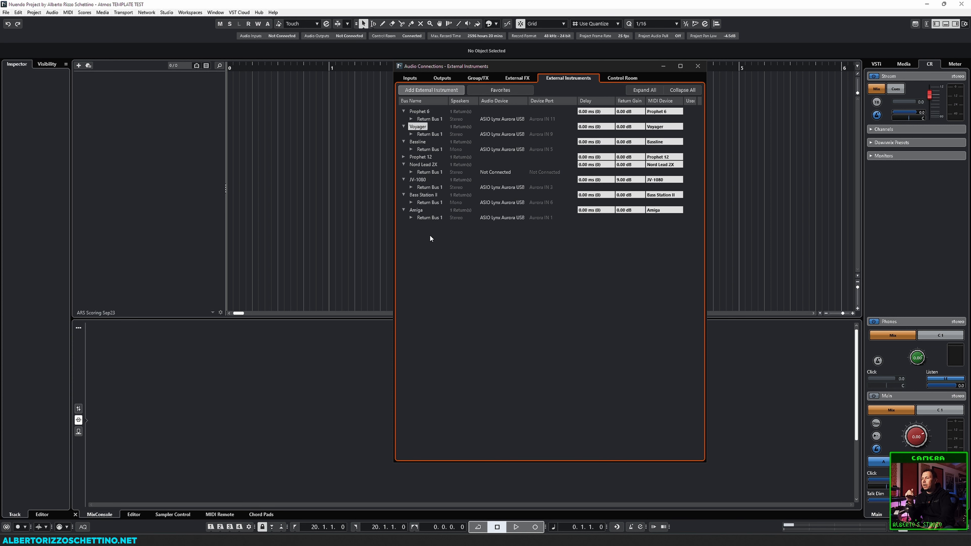
Expand the Prophet 12 external instrument to examine its return bus, and check the Nord Lead 2X return bus.
click(403, 157)
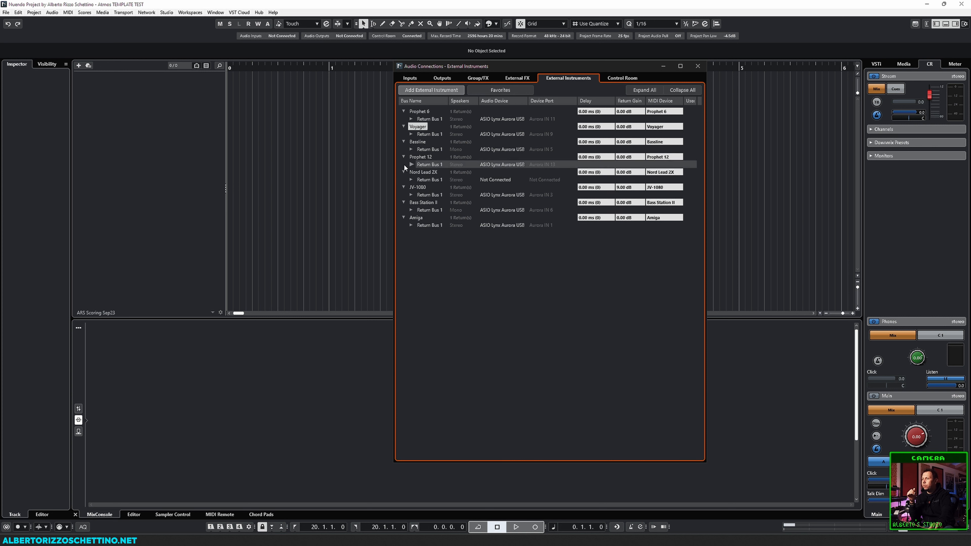
click(411, 180)
click(412, 179)
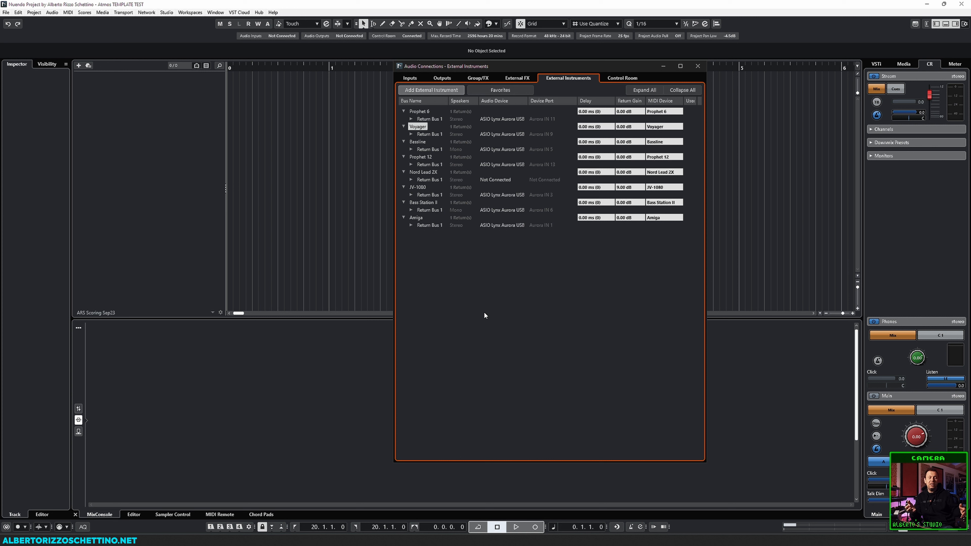
drag(564, 70, 569, 72)
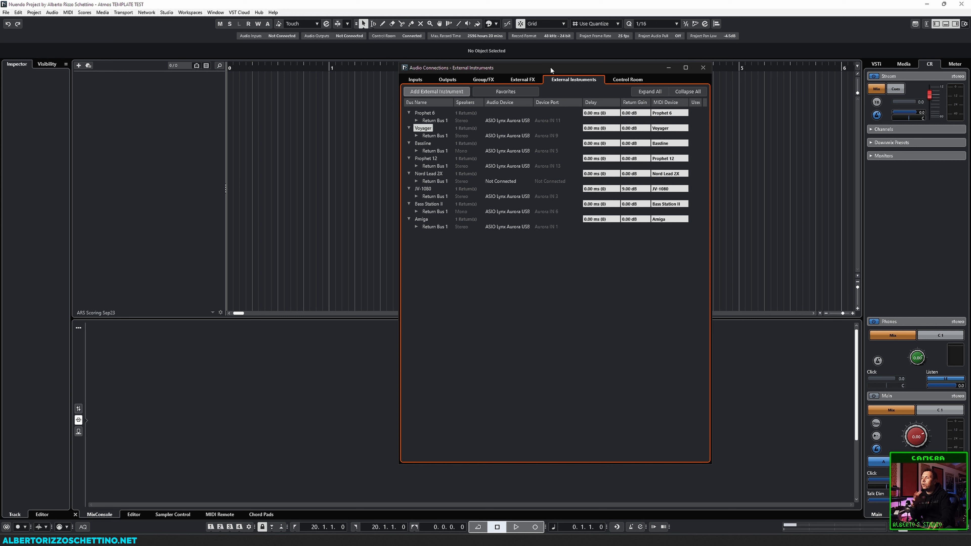
Show the Control Room page of the audio connections and keep that window always on top.
click(627, 79)
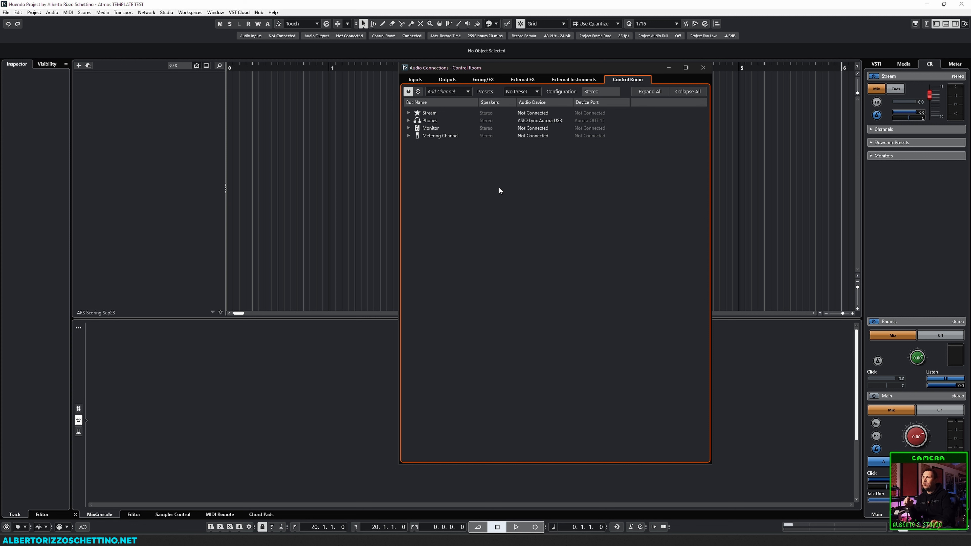
click(416, 136)
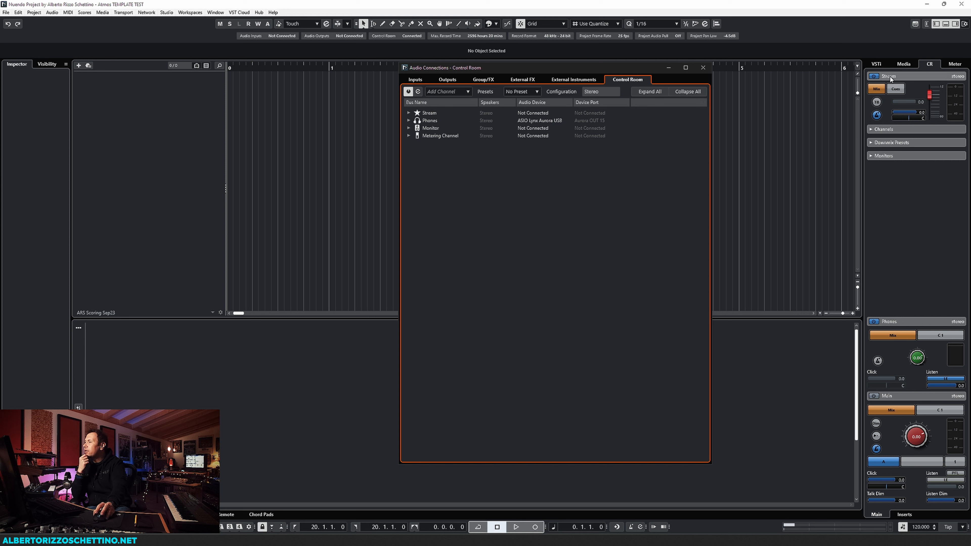
click(874, 77)
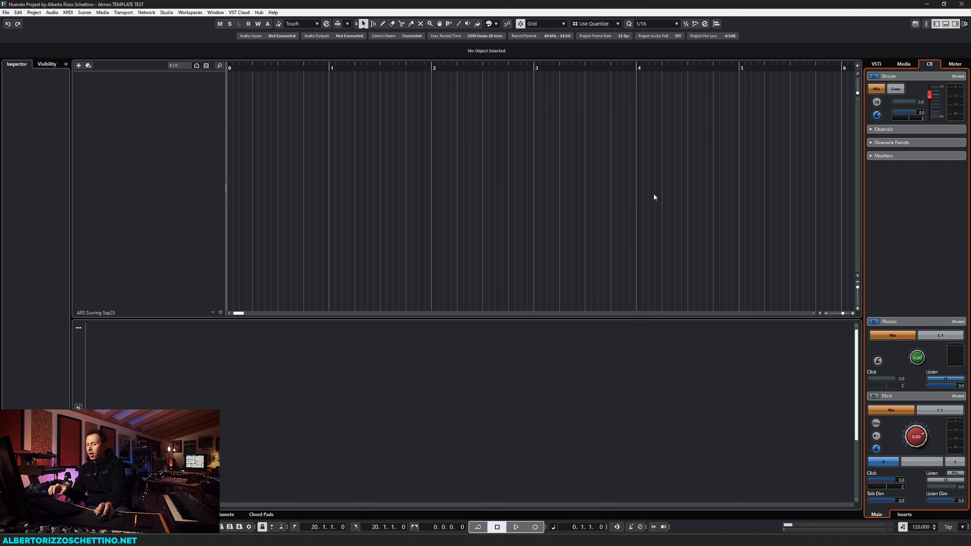
key(F4)
right_click(633, 75)
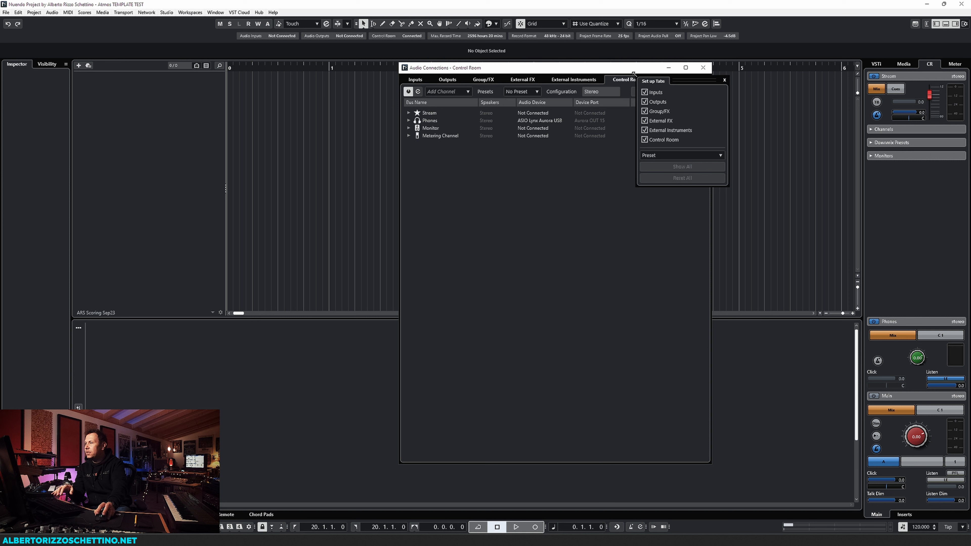
right_click(591, 173)
click(606, 181)
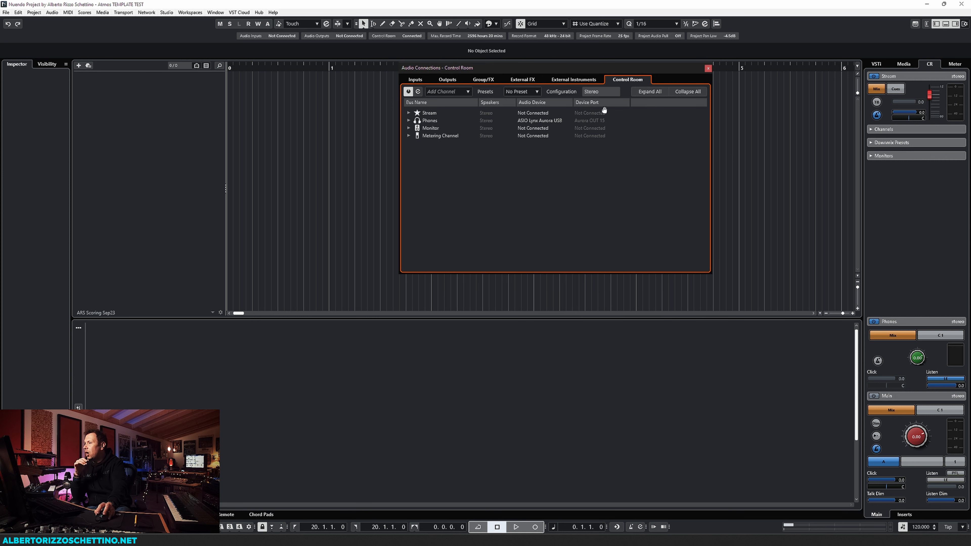
Remove the Stream cue channel from the Control Room and confirm the removal.
click(878, 78)
click(873, 76)
click(873, 76)
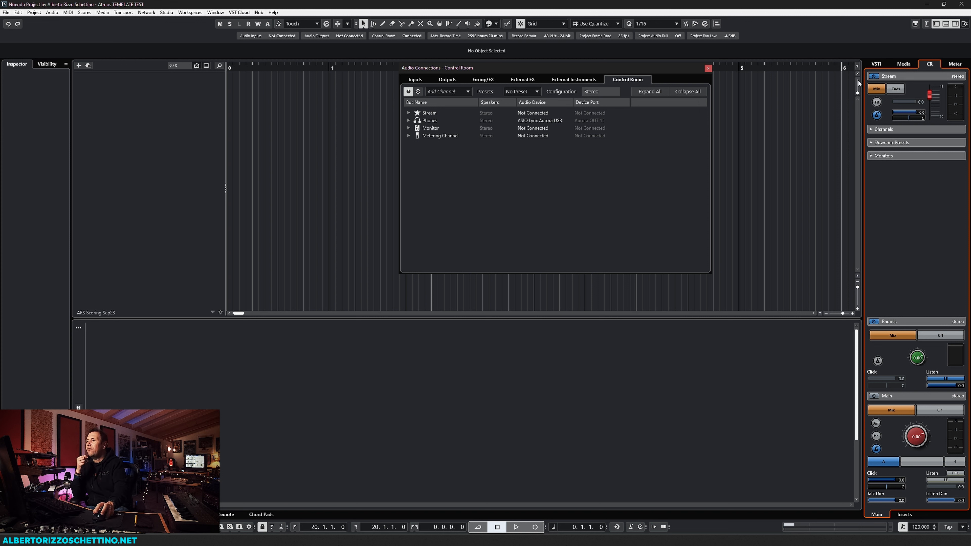
click(409, 113)
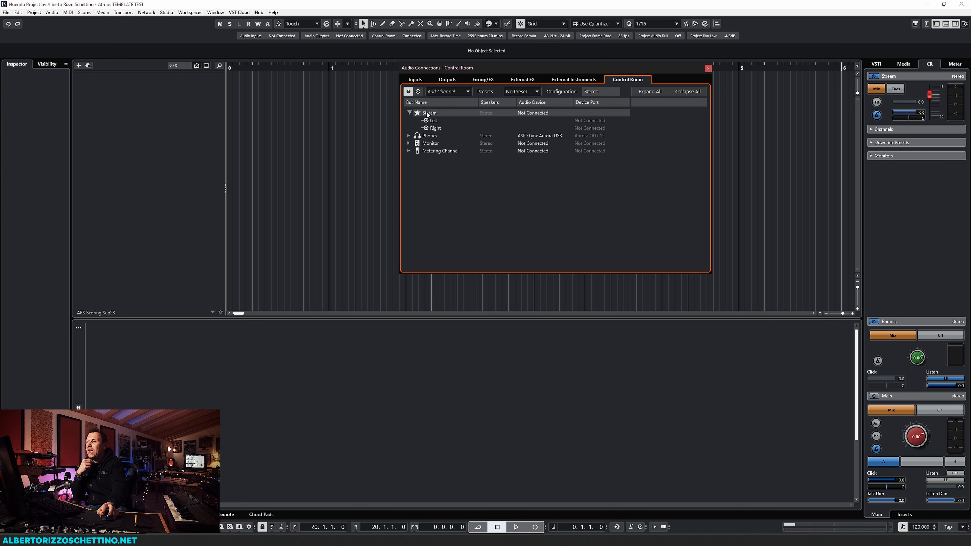
right_click(428, 114)
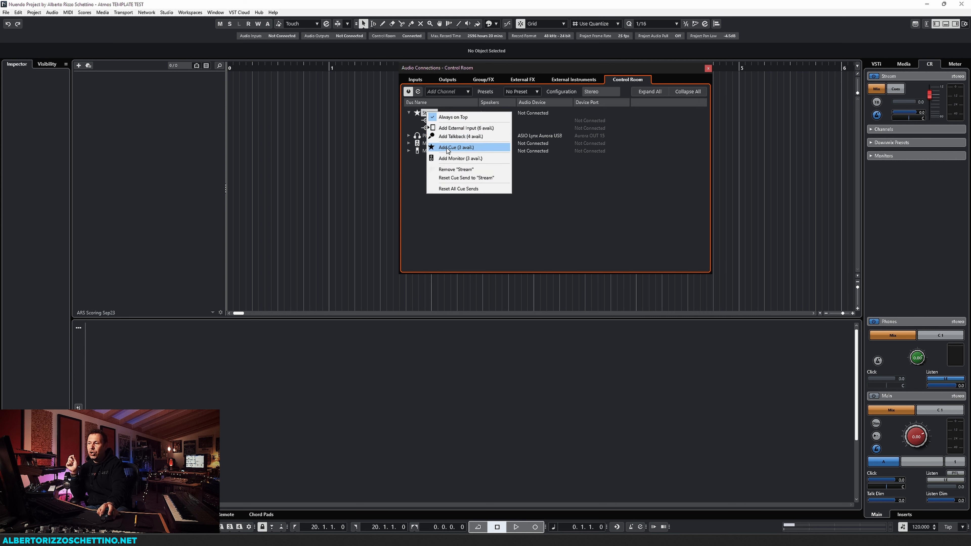
click(448, 169)
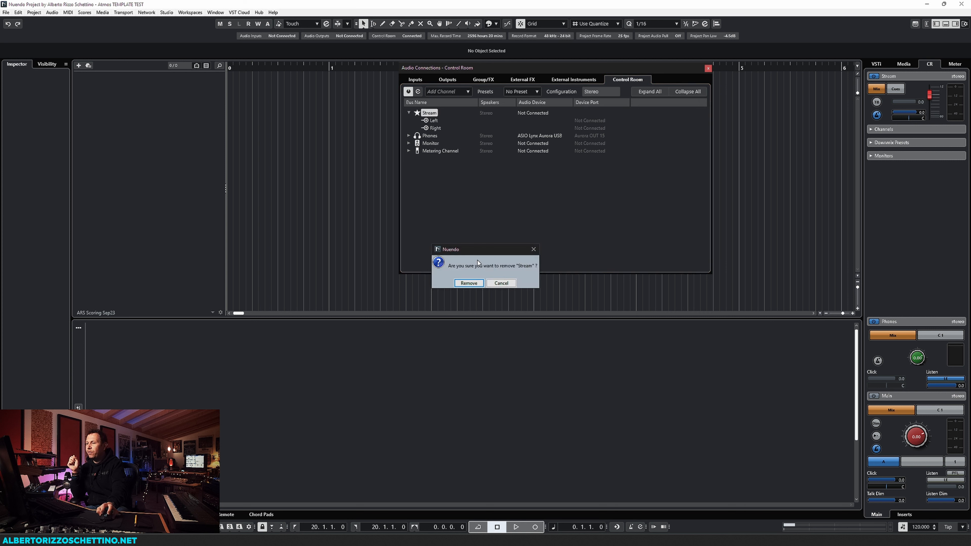
click(469, 283)
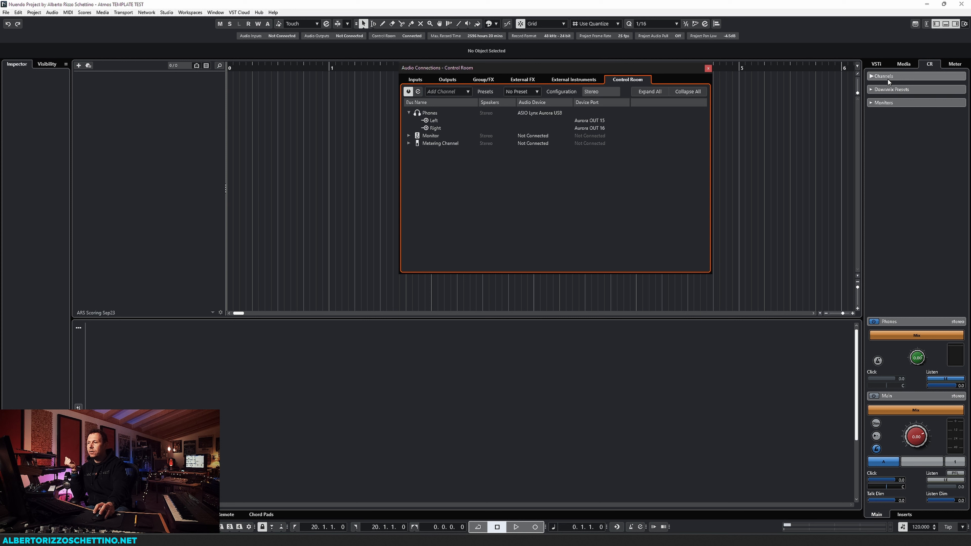
Set the Phones channel's audio device to Not Connected and remove Phones from the Control Room.
click(532, 112)
click(530, 121)
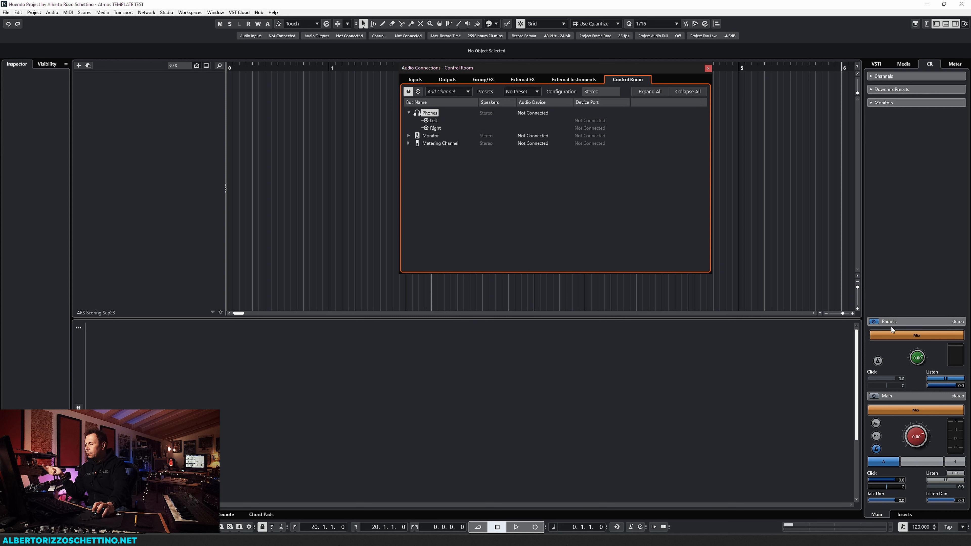
right_click(425, 113)
click(446, 168)
click(469, 285)
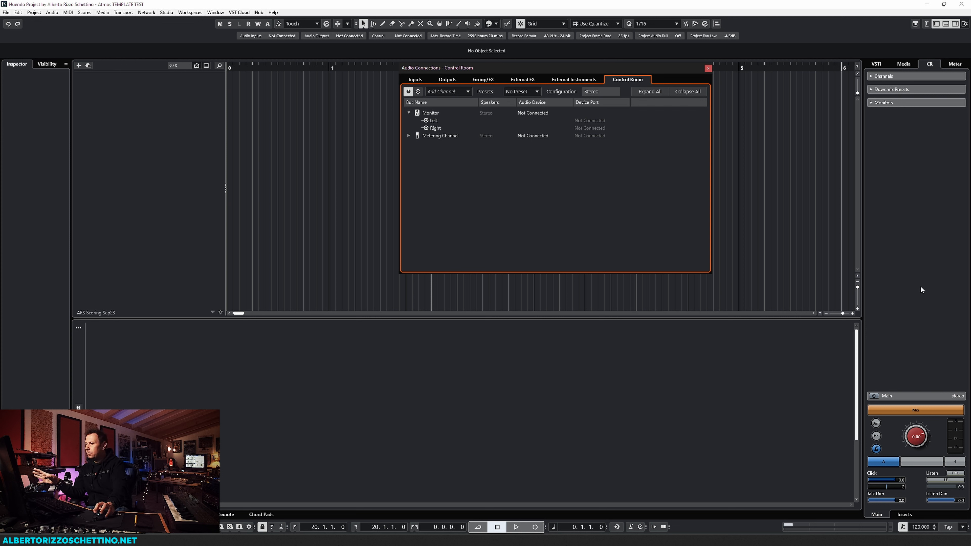
Expand the Metering Channel and examine which channel commands are available for it.
click(910, 220)
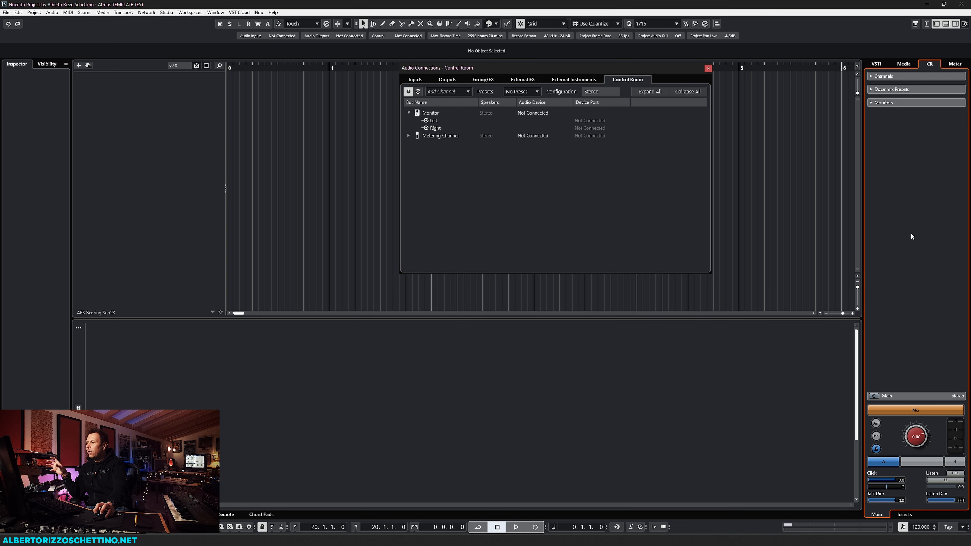
click(409, 135)
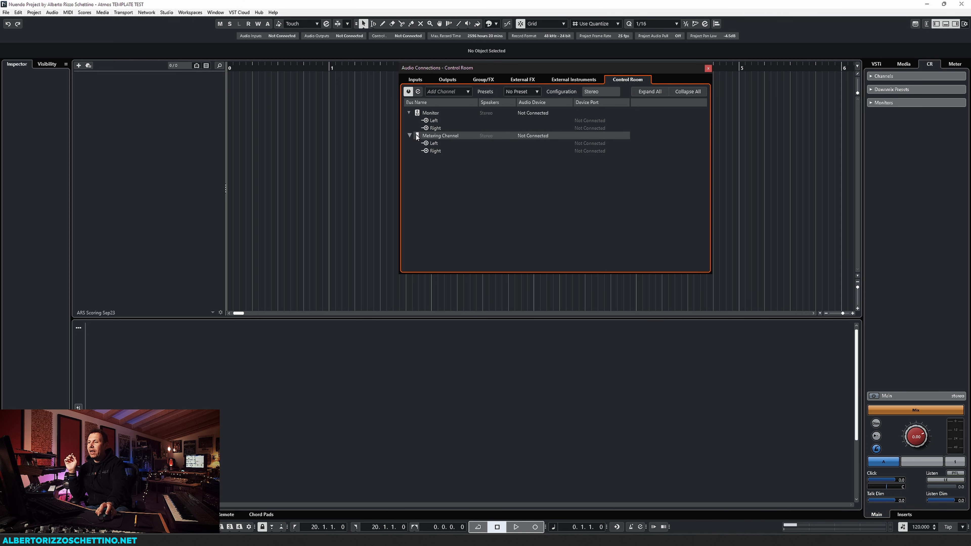
right_click(438, 138)
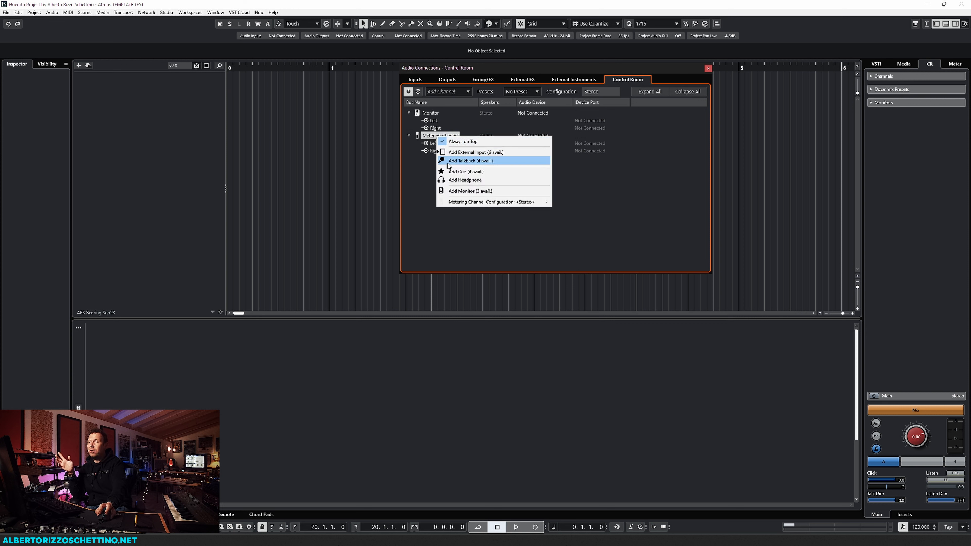
click(422, 192)
click(409, 135)
click(409, 135)
right_click(435, 137)
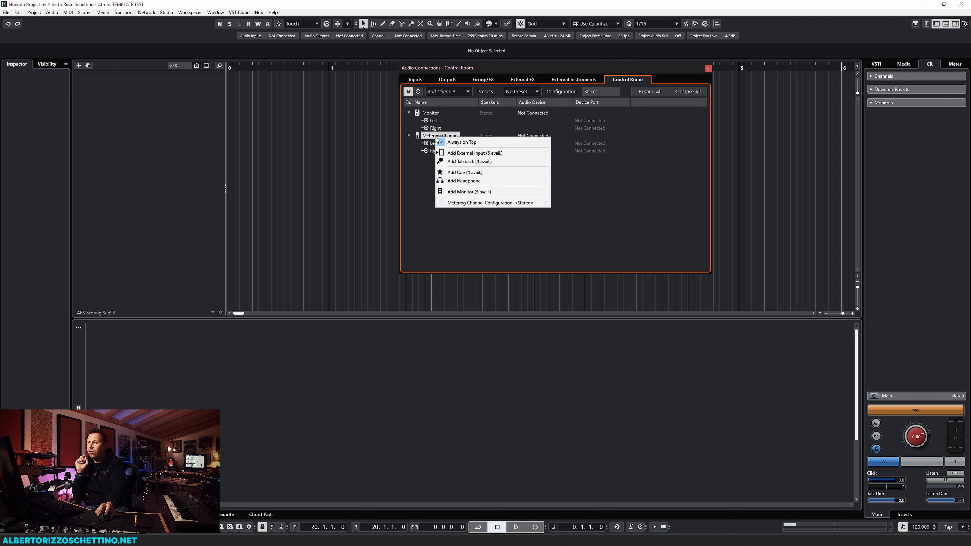
click(416, 202)
Remove the Monitor channel from the Control Room and confirm the removal.
click(430, 113)
right_click(430, 113)
click(451, 177)
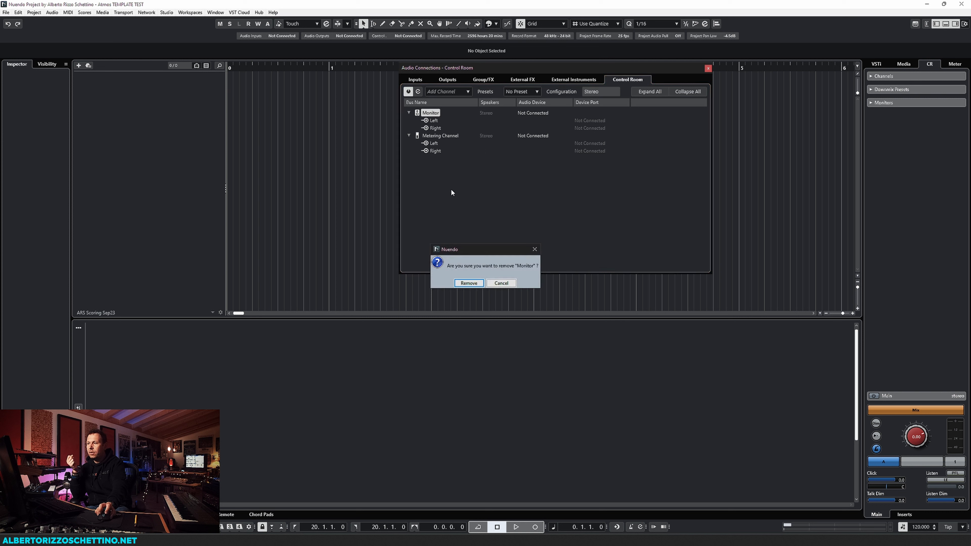
click(470, 283)
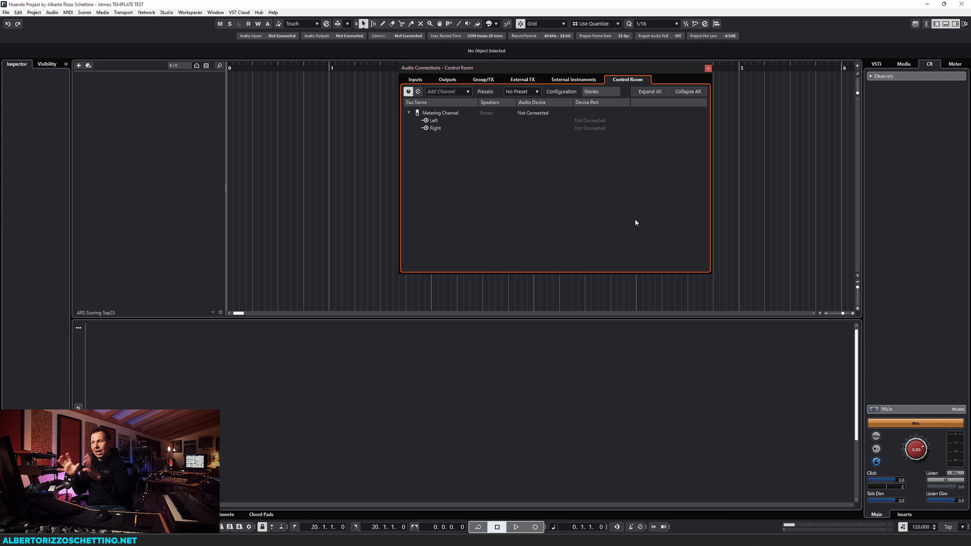
click(700, 4)
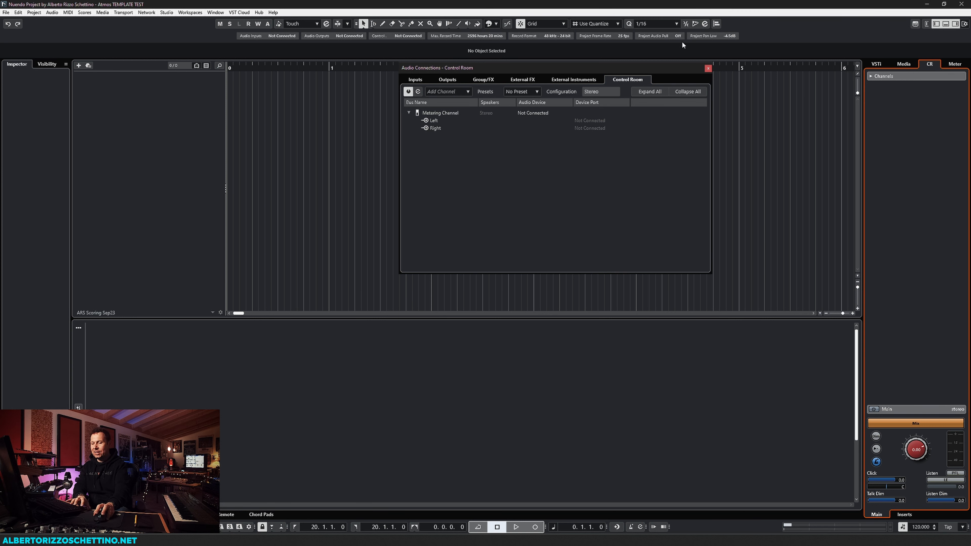
click(557, 174)
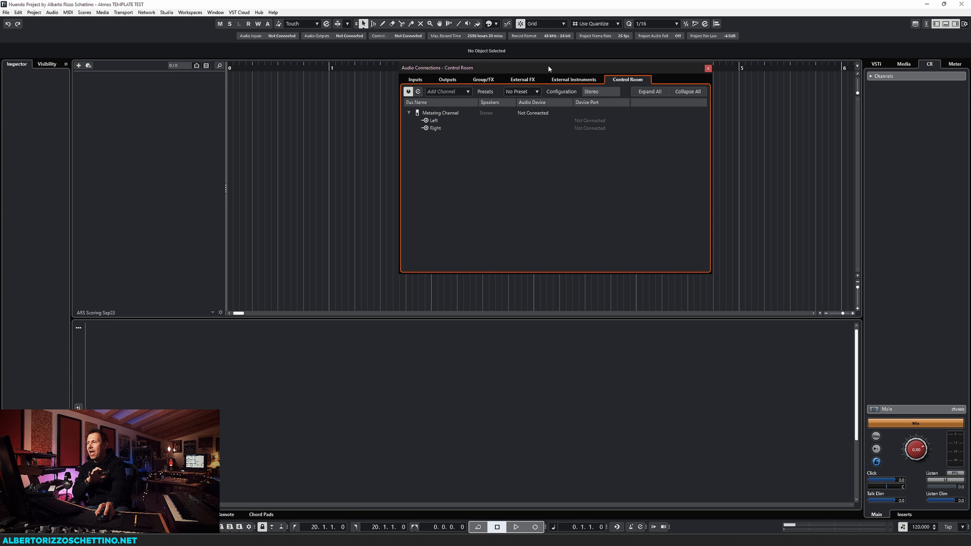
drag(548, 69, 552, 87)
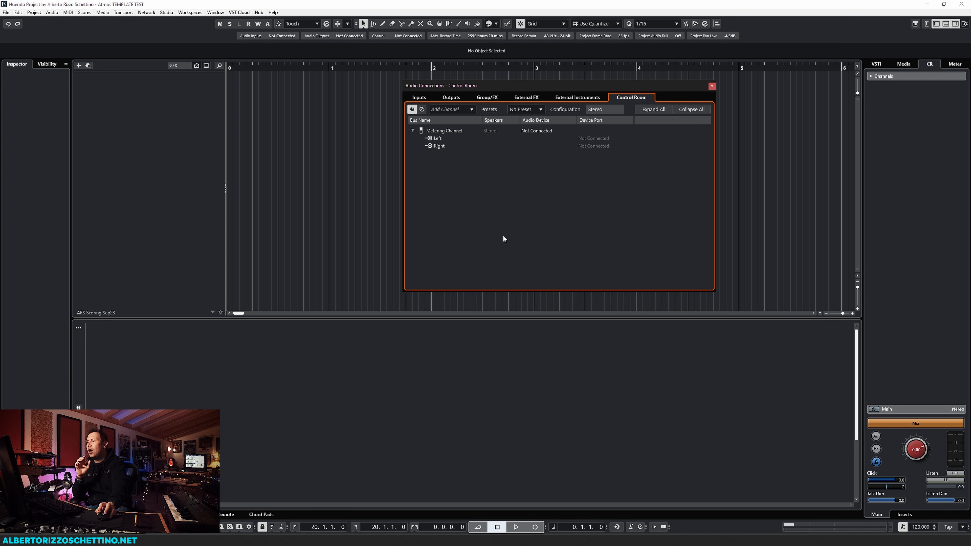
drag(534, 87, 541, 86)
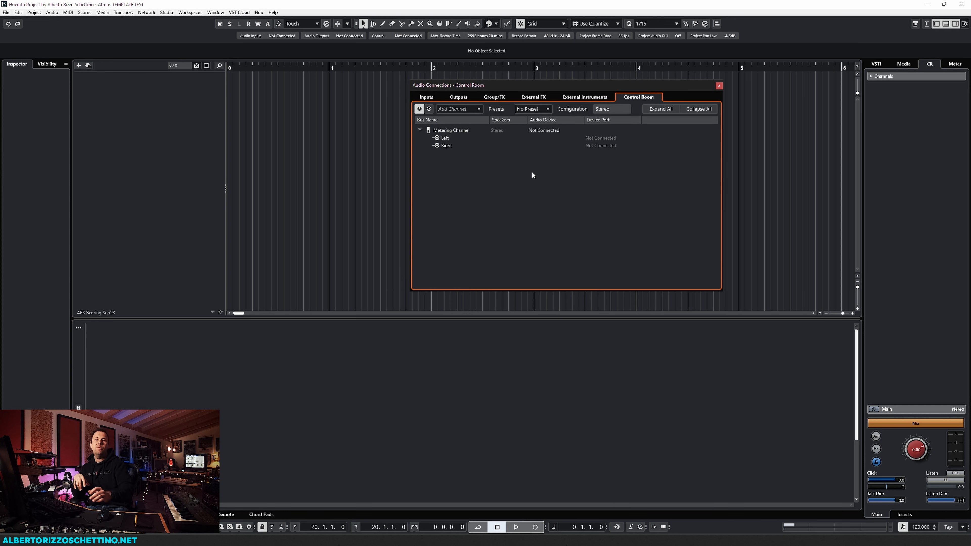
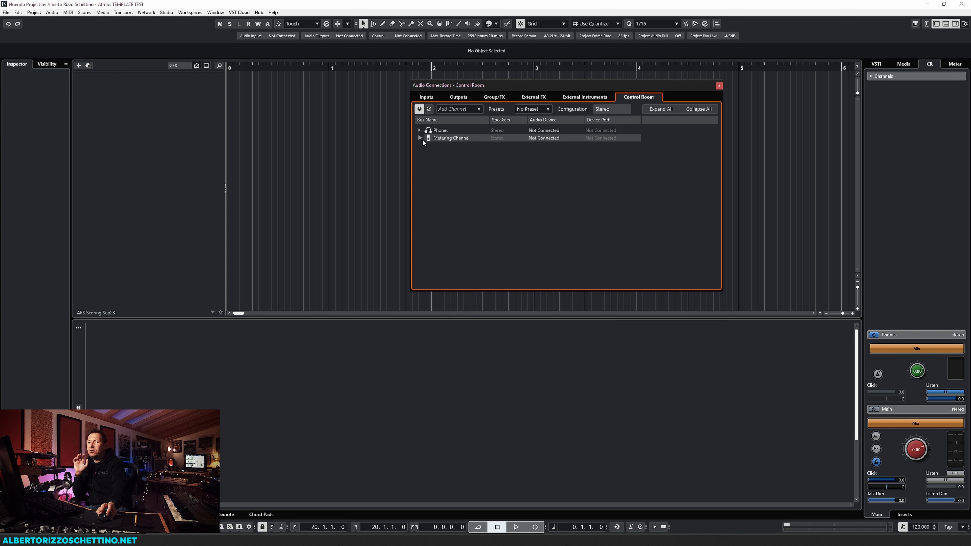
Route the Phones channel's left side to Aurora OUT 15 and its right side to Aurora OUT 16.
click(419, 131)
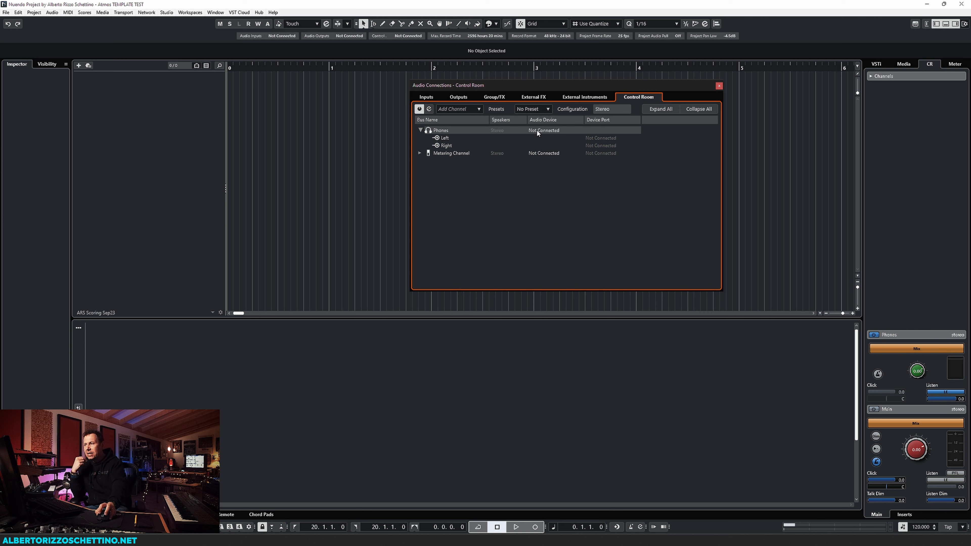
click(592, 137)
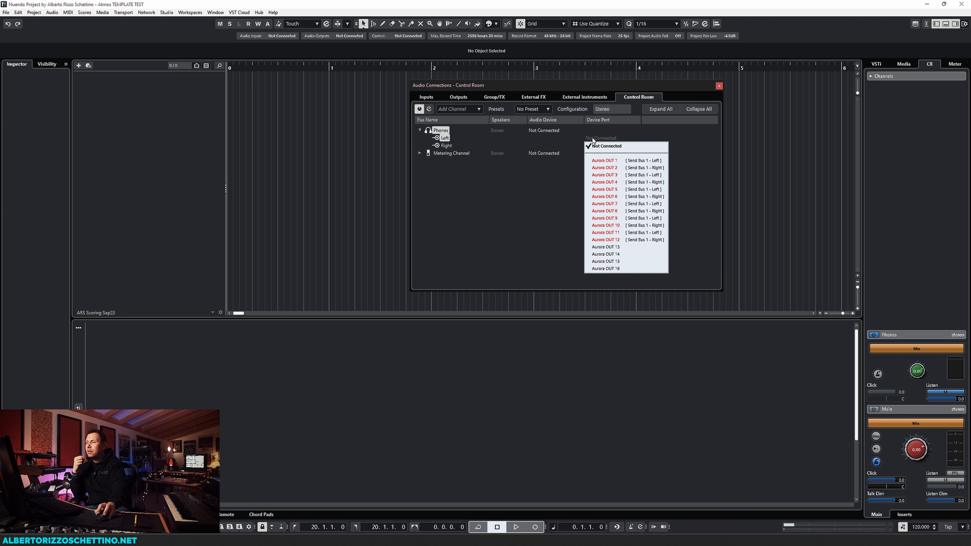
click(605, 261)
click(611, 148)
click(596, 275)
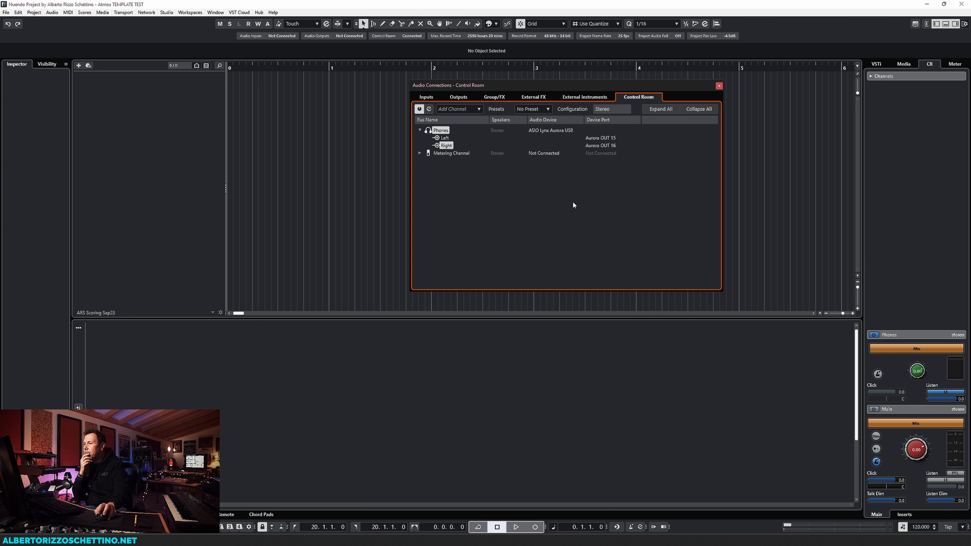
Check the Inputs and Outputs pages for remaining buses, and return to the Control Room page.
drag(581, 86, 586, 85)
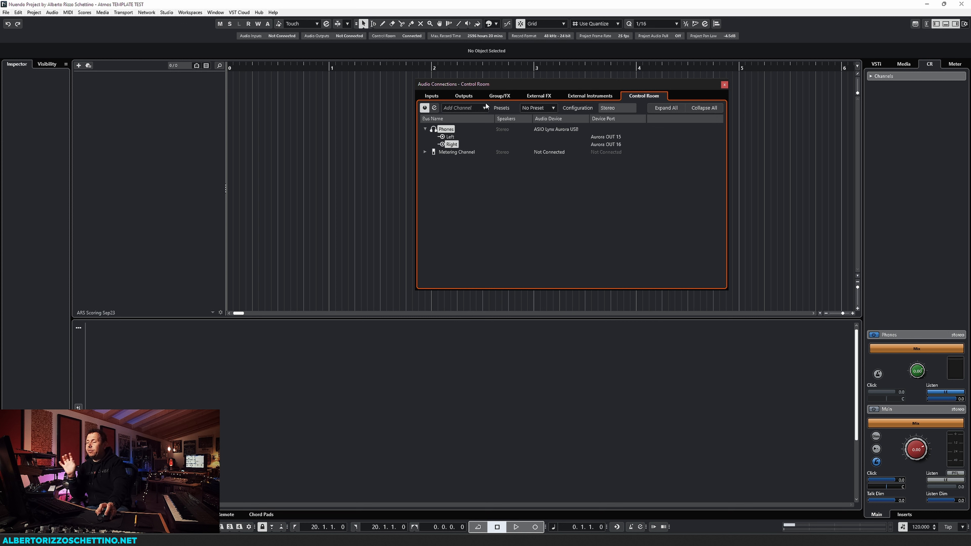
click(465, 96)
click(431, 96)
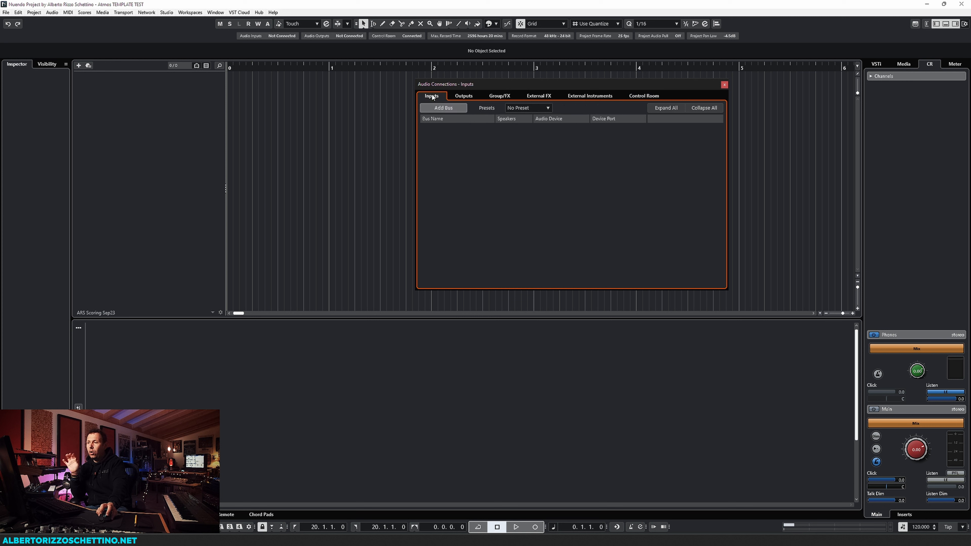
click(458, 96)
click(432, 96)
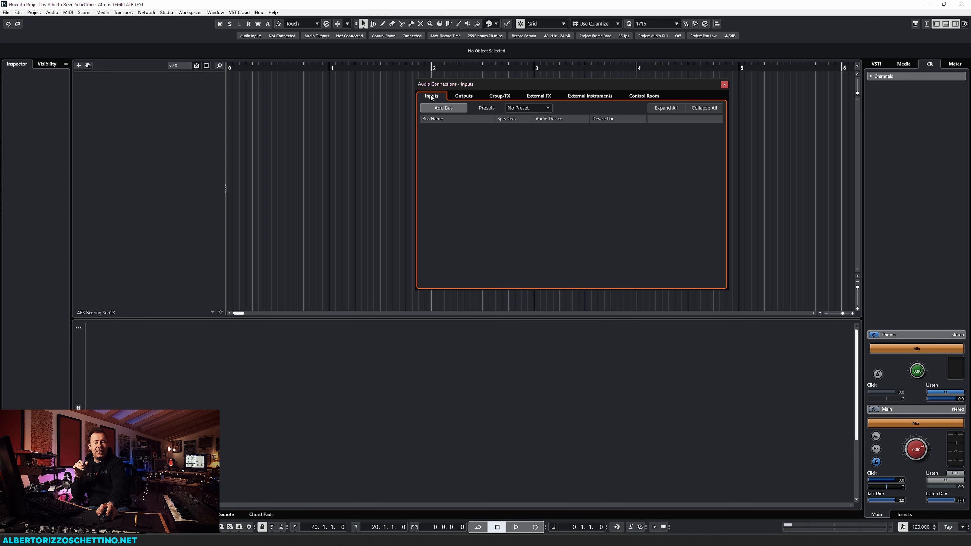
click(462, 97)
click(437, 97)
click(636, 97)
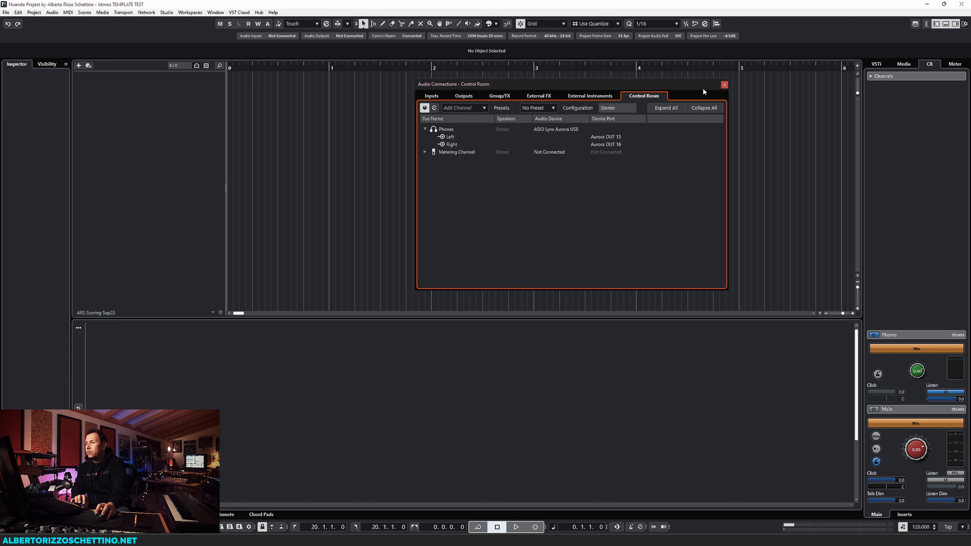
key(F4)
click(431, 182)
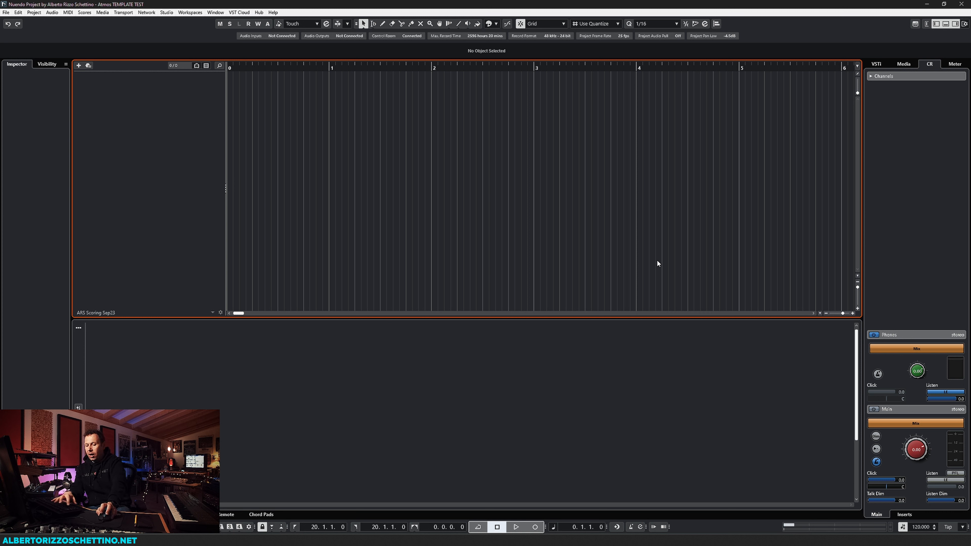
key(shift+F4)
click(336, 55)
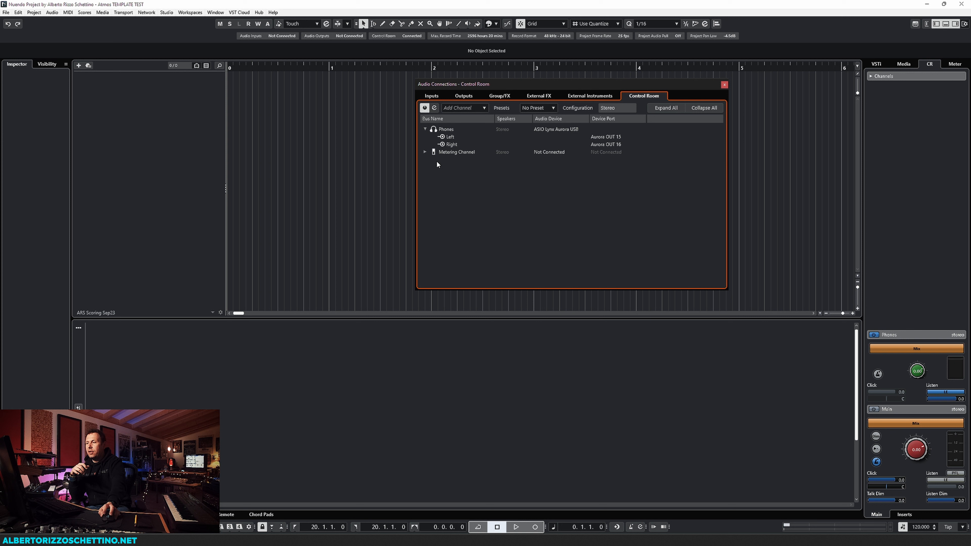
Check the commands available for the Metering Channel, and close the Audio Connections window.
right_click(440, 152)
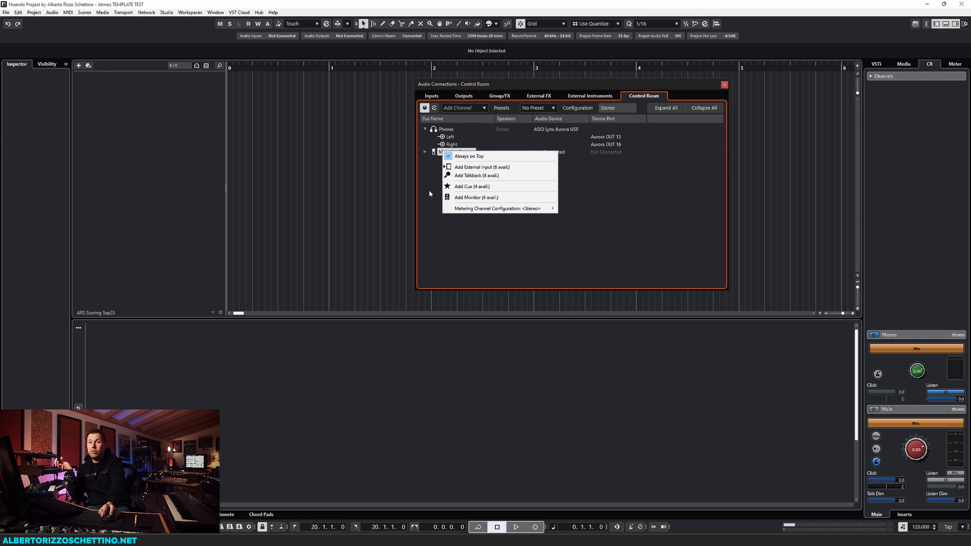
key(Escape)
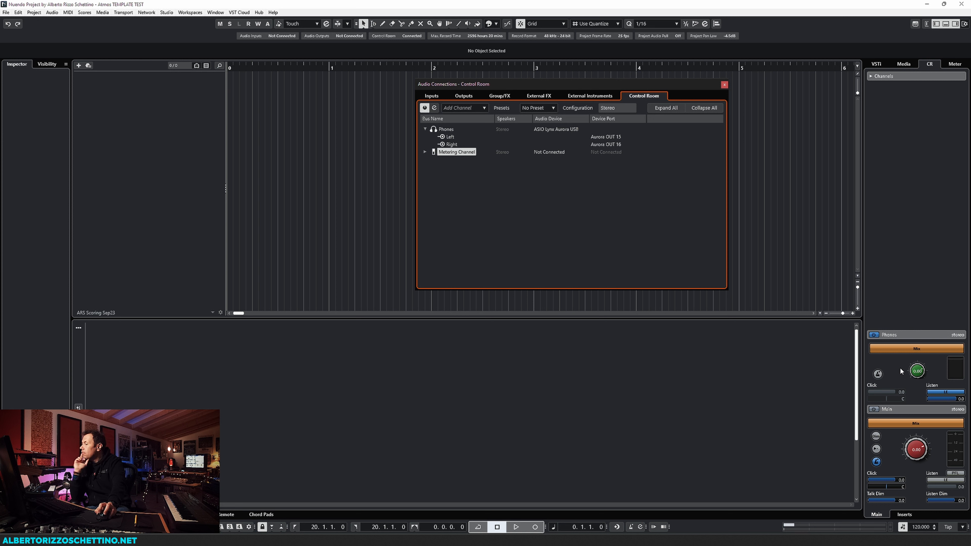
click(873, 409)
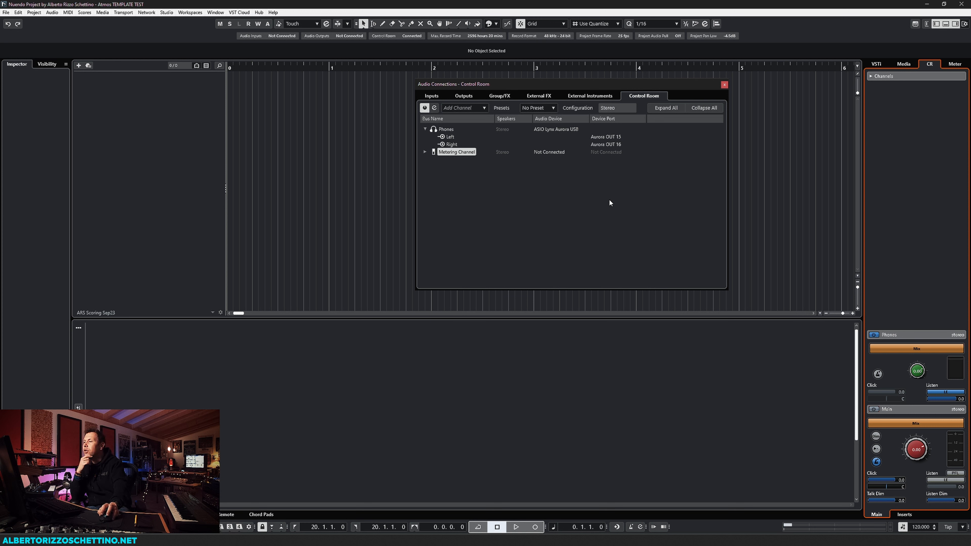
click(724, 84)
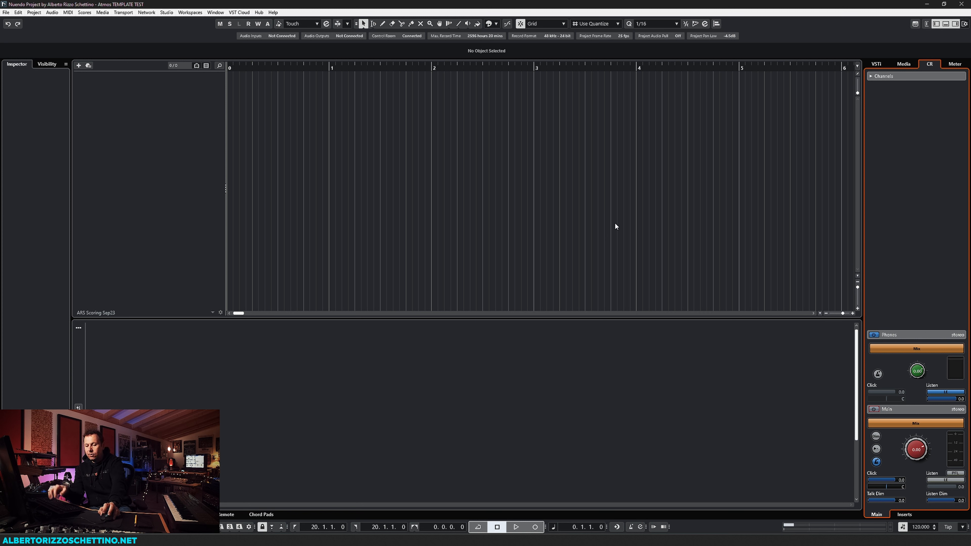
Reopen the Control Room connections and add a stereo Cue channel named Stream.
key(F4)
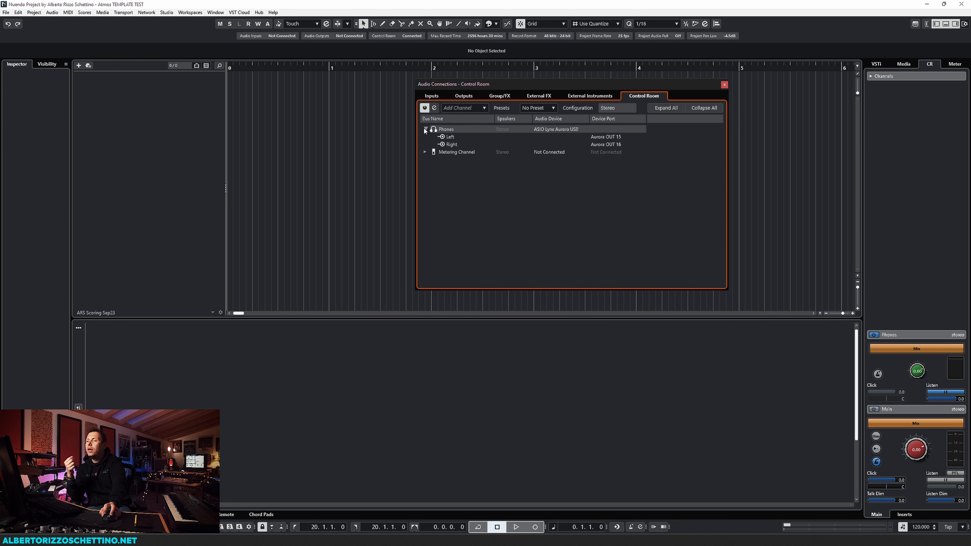
right_click(440, 168)
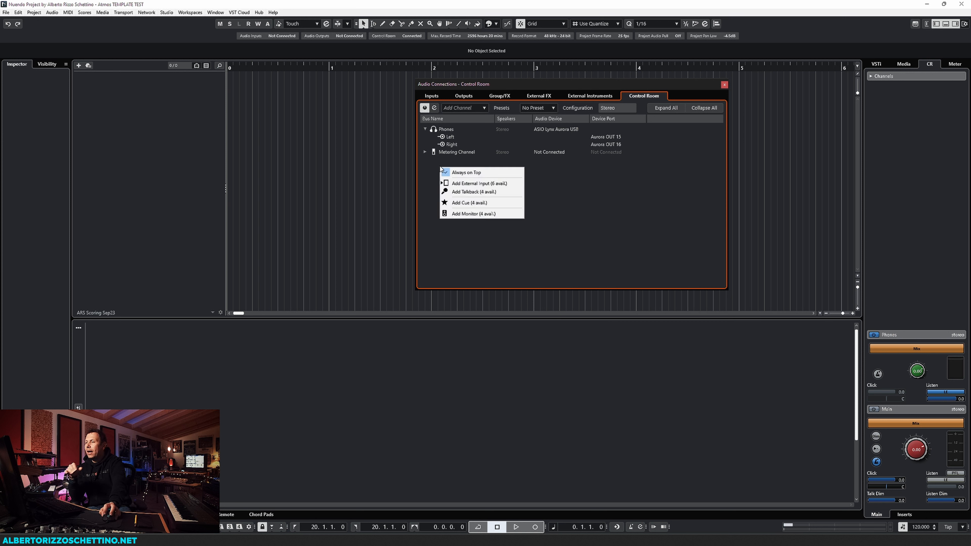
click(459, 203)
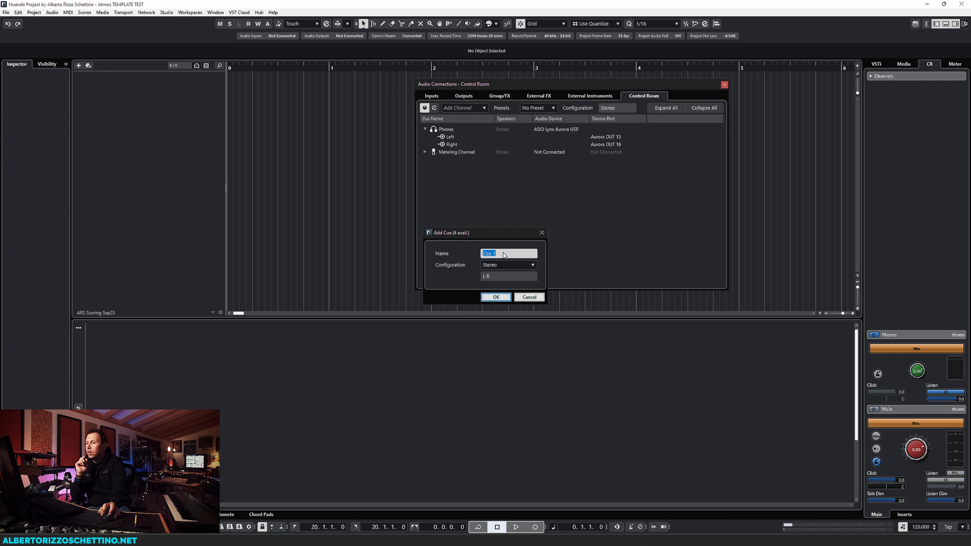
text(Stram)
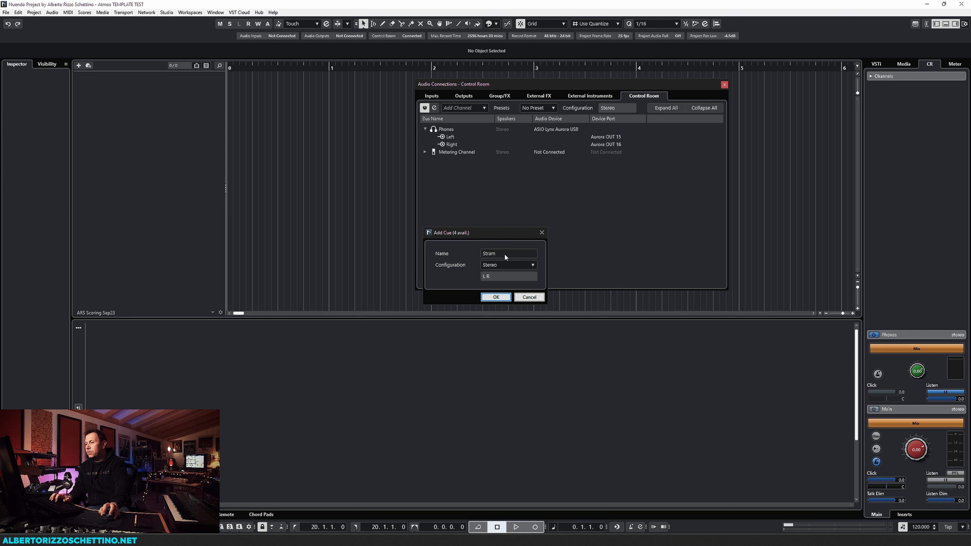
click(504, 254)
text(Stream)
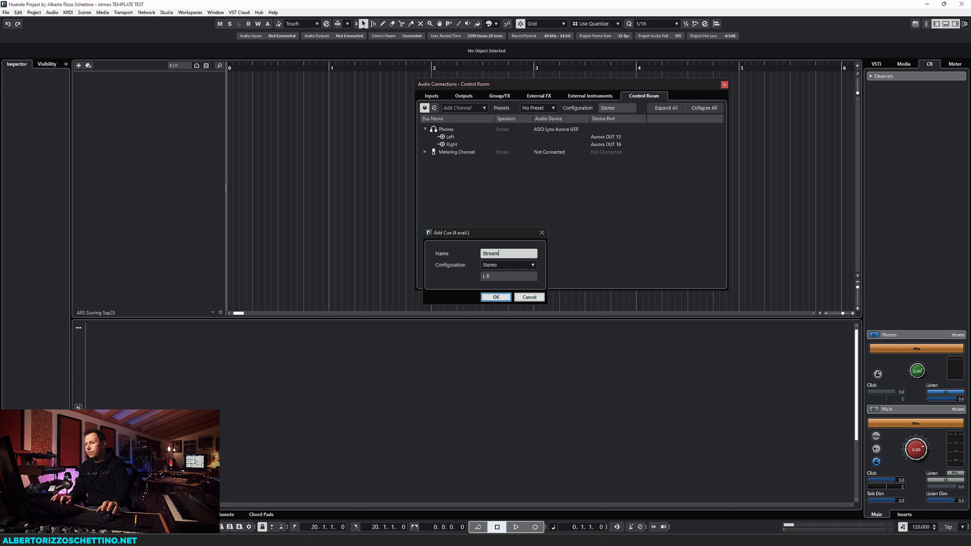
click(495, 297)
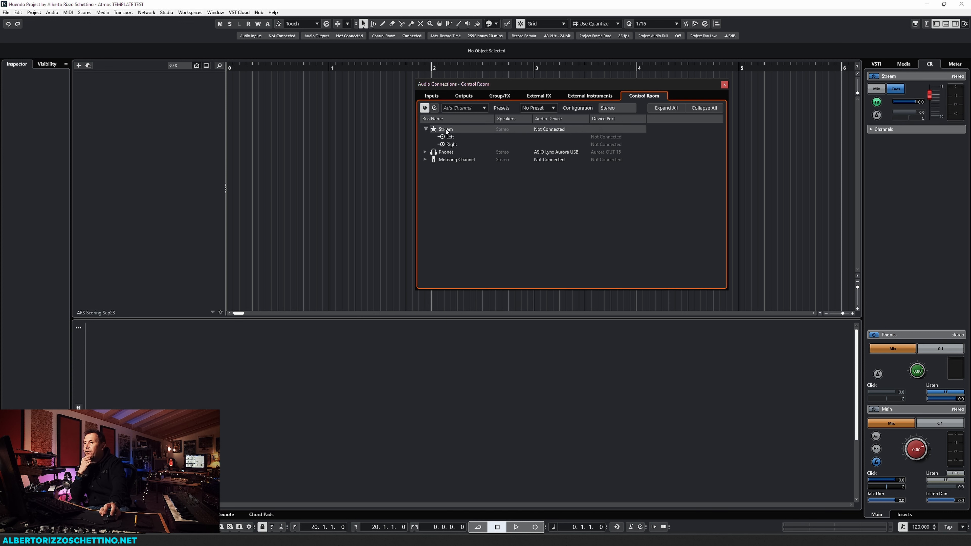
Route the Stream channel's left side to Aurora OUT 13 and its right side to Aurora OUT 14.
click(606, 137)
click(611, 246)
click(605, 144)
click(614, 261)
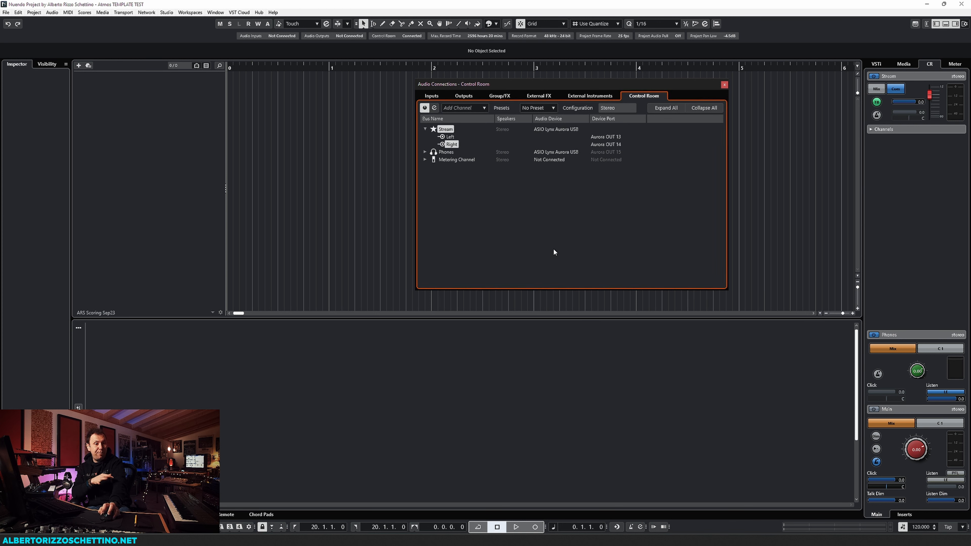
Disable talkback on the Stream cue, set its source to Mix, and close Audio Connections.
click(876, 102)
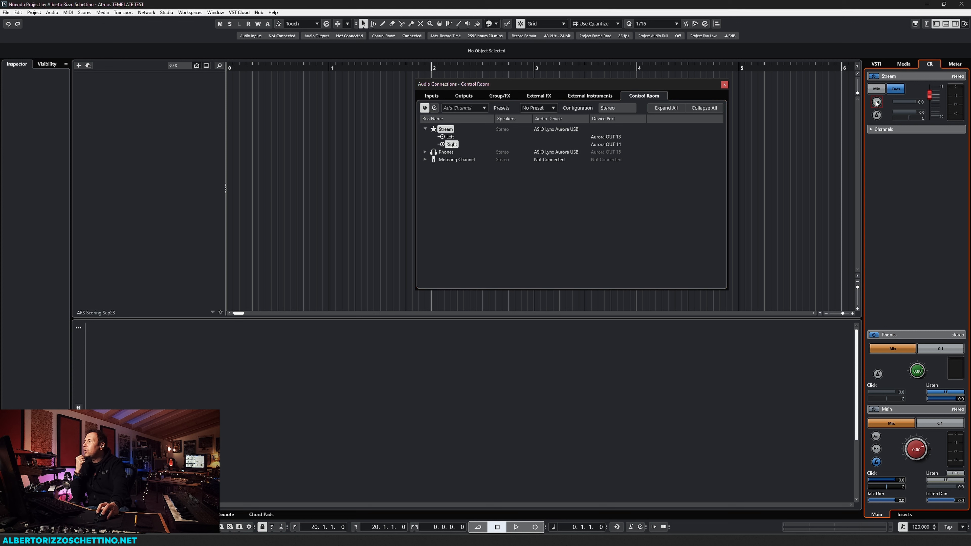
click(876, 89)
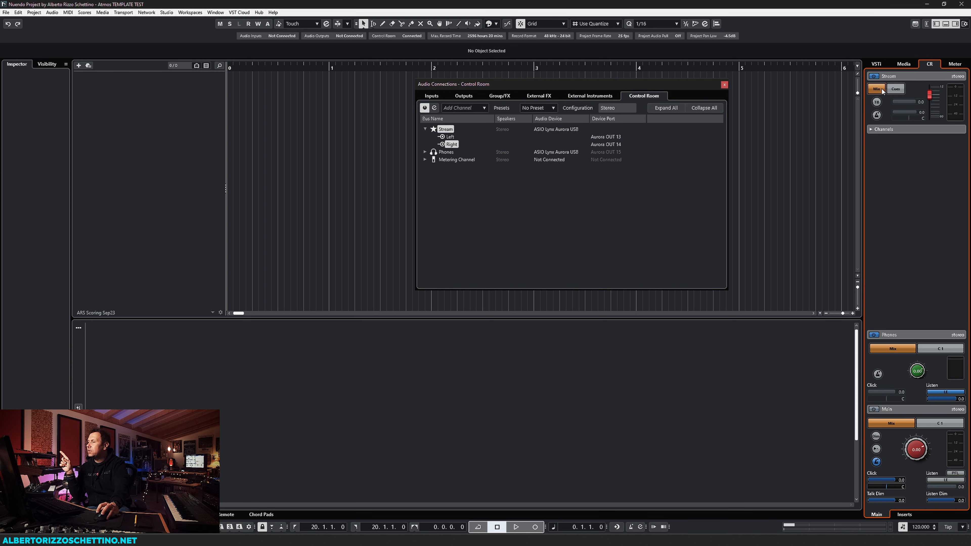
click(724, 85)
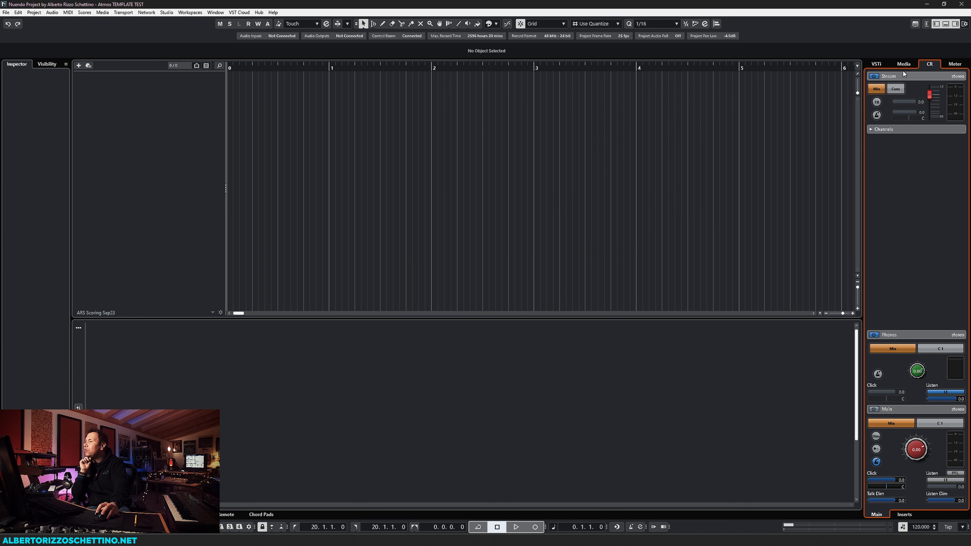
Import Snare A at the project start, copied and converted to the project's sample rate and bit depth, and enlarge its track.
click(903, 64)
click(938, 212)
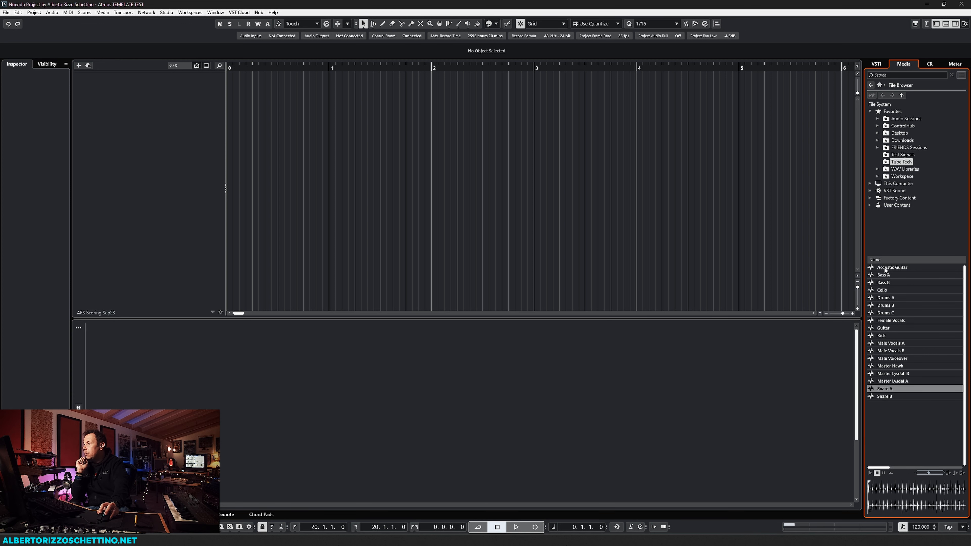
drag(885, 389, 228, 81)
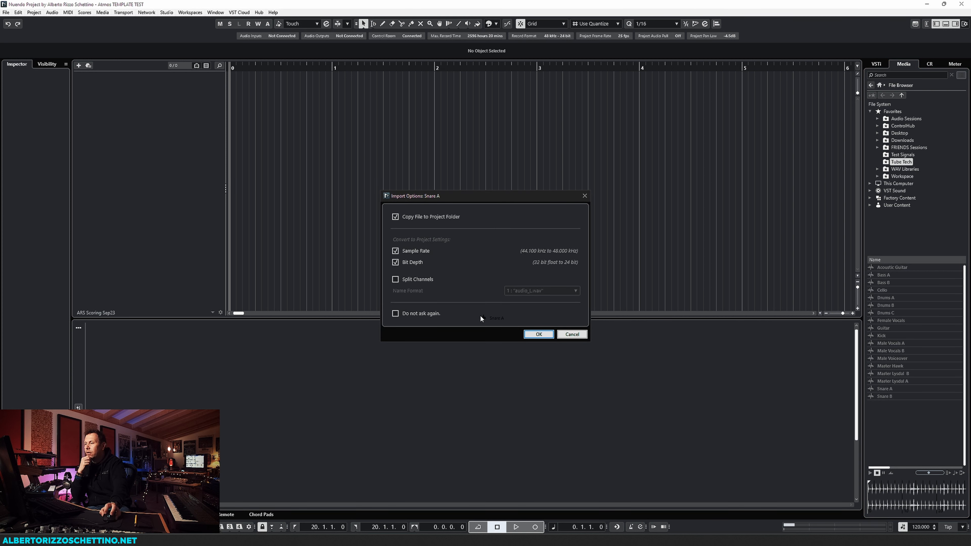
click(538, 335)
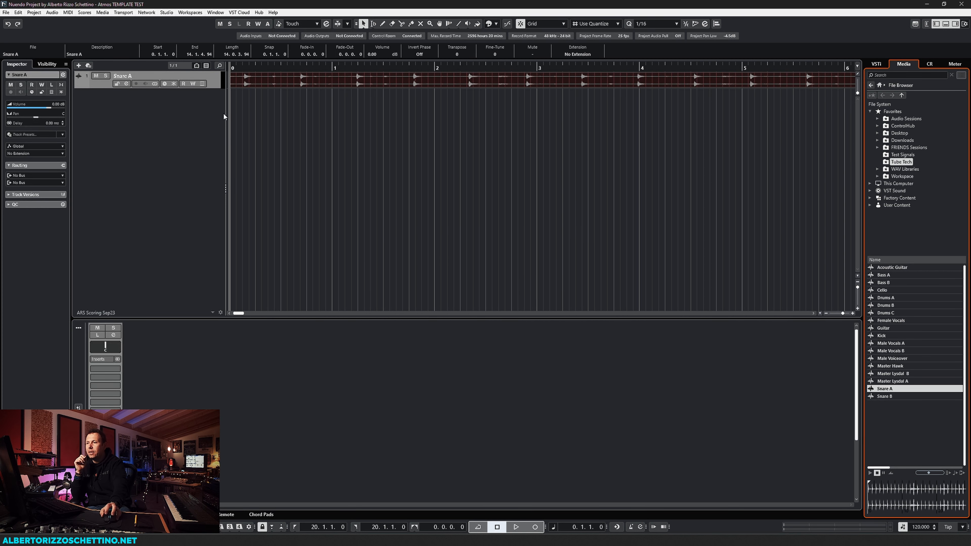
drag(220, 89, 200, 138)
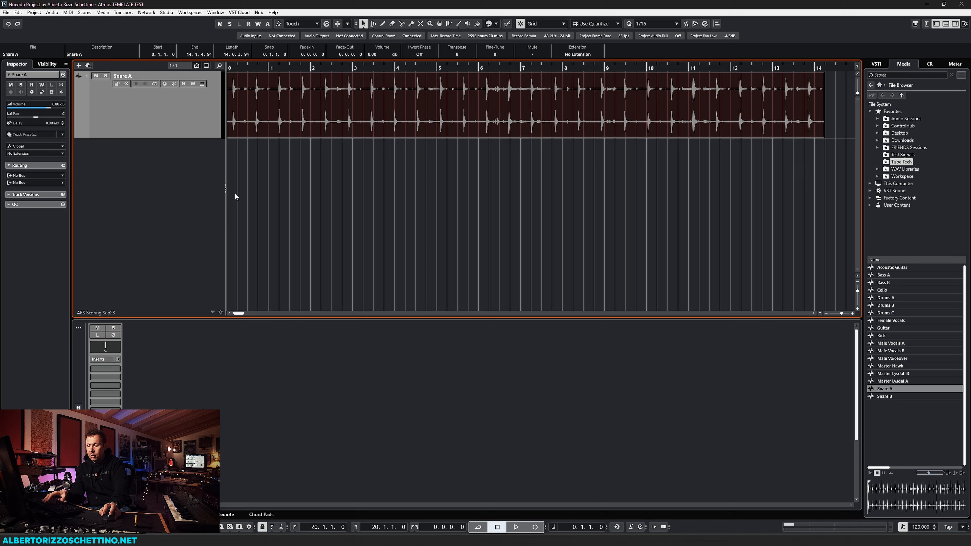
Inspect the Snare A channel in the MixConsole, and look through the Studio commands in the project window.
key(F3)
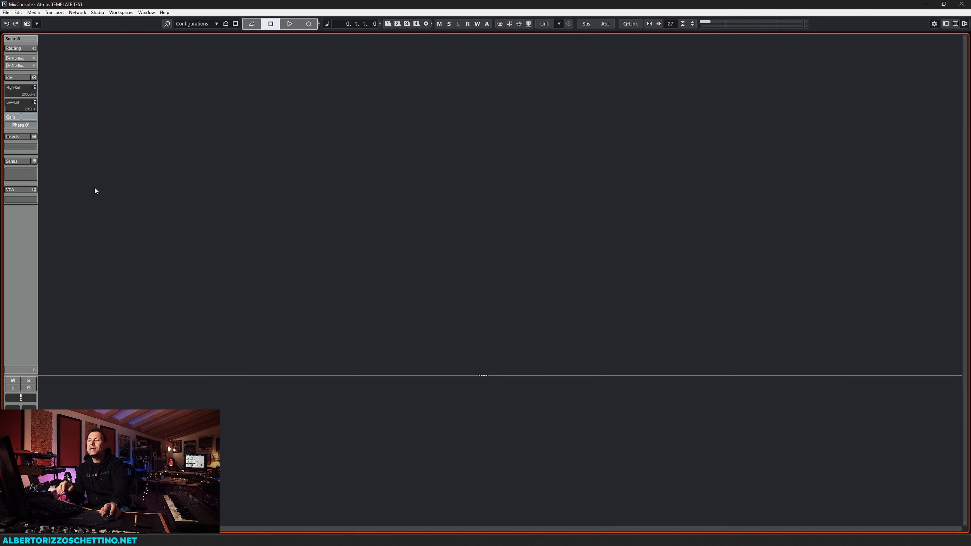
key(F3)
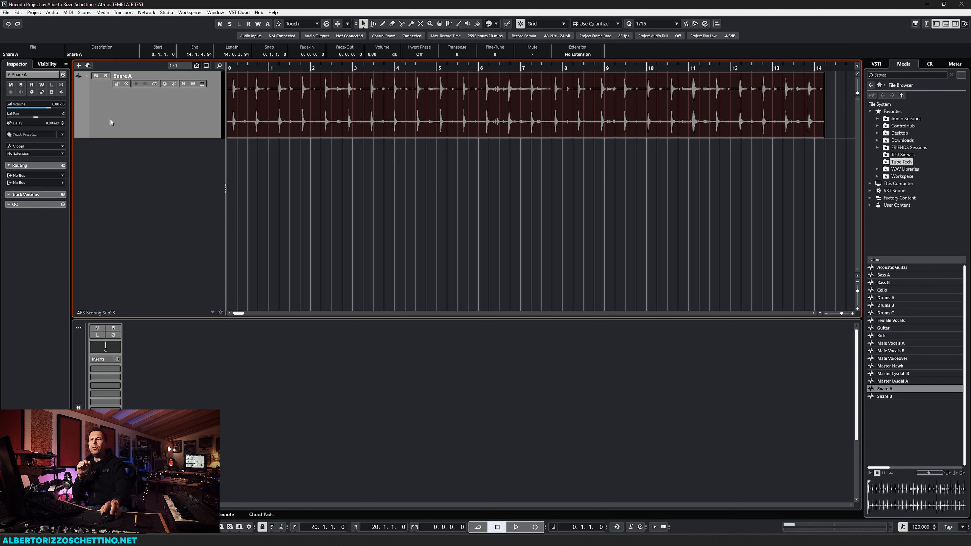
click(147, 13)
mouse_move(165, 12)
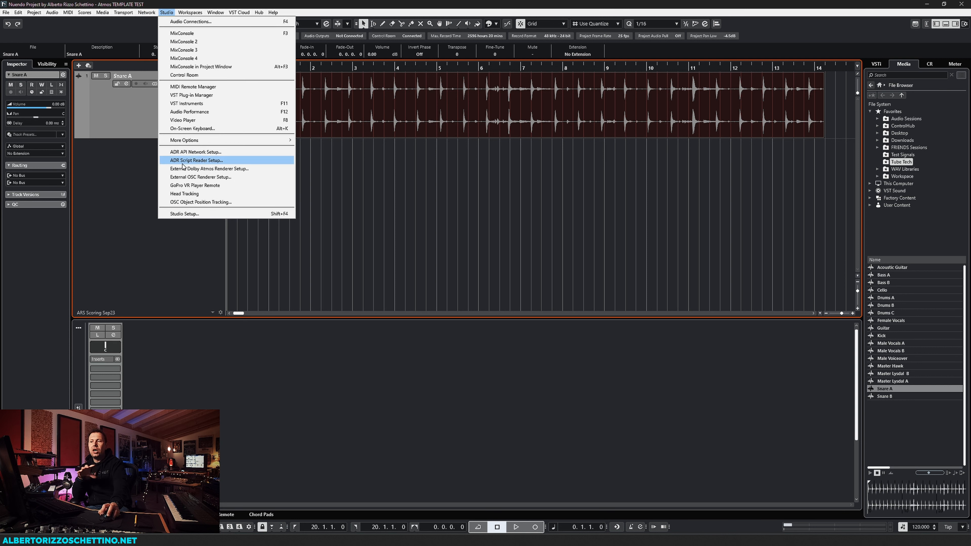
click(146, 170)
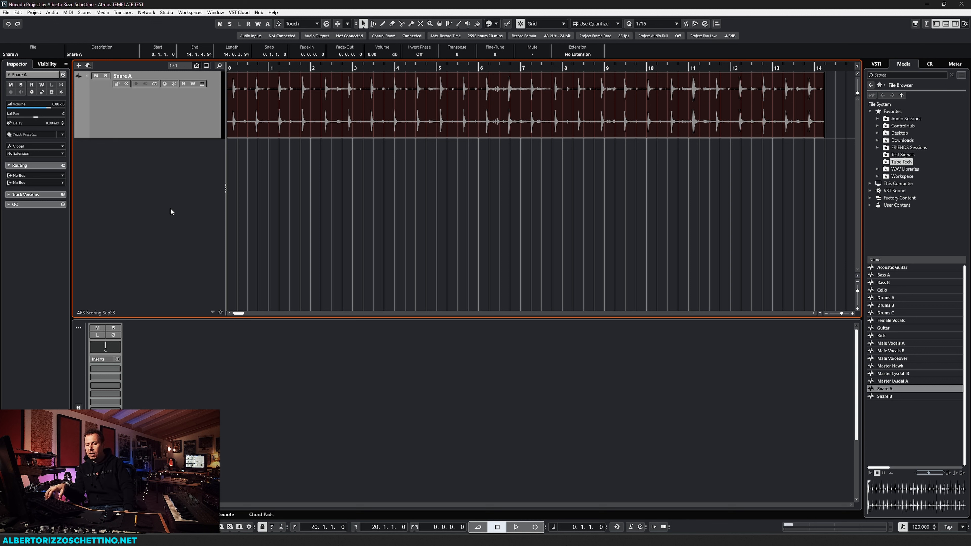
Review the Stream and Phones output routing in the Control Room connections, and close the window.
key(F4)
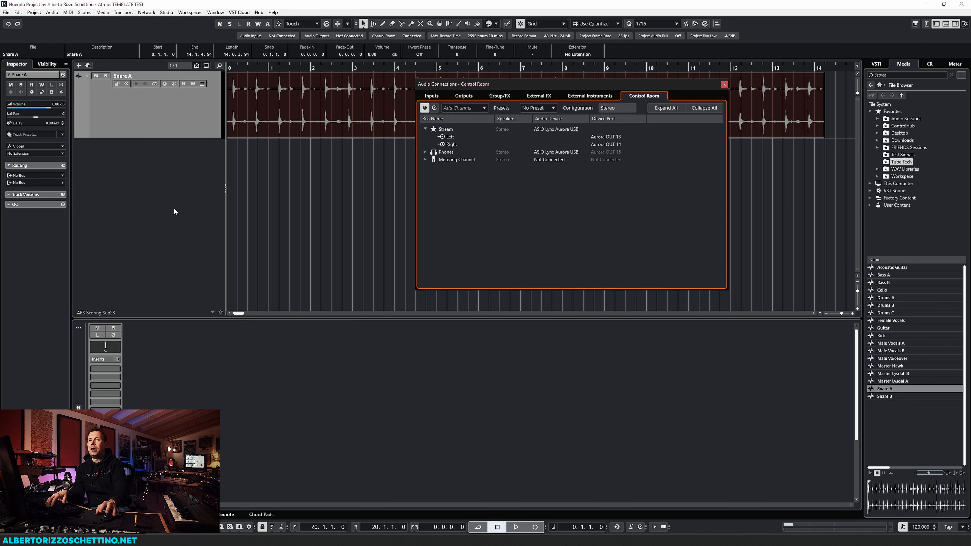
drag(599, 84, 597, 94)
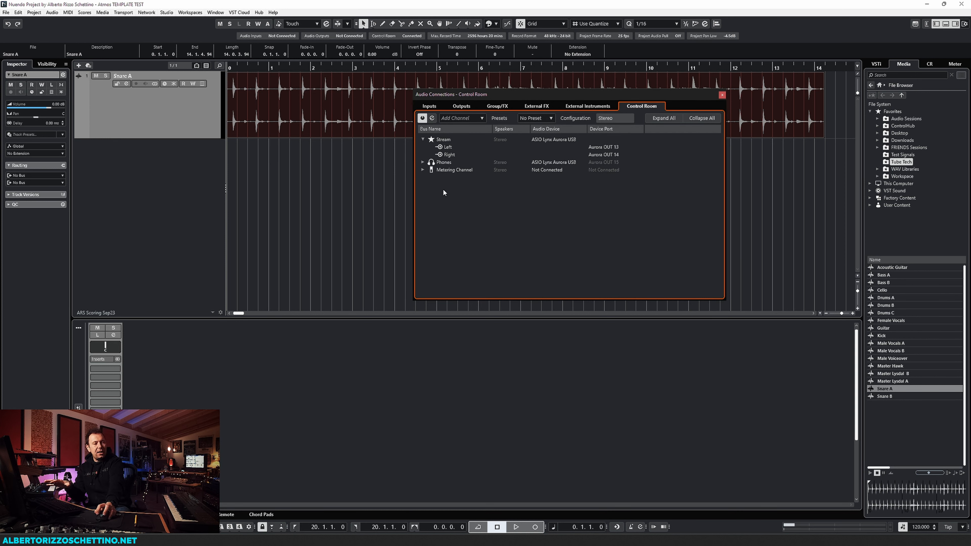
click(423, 162)
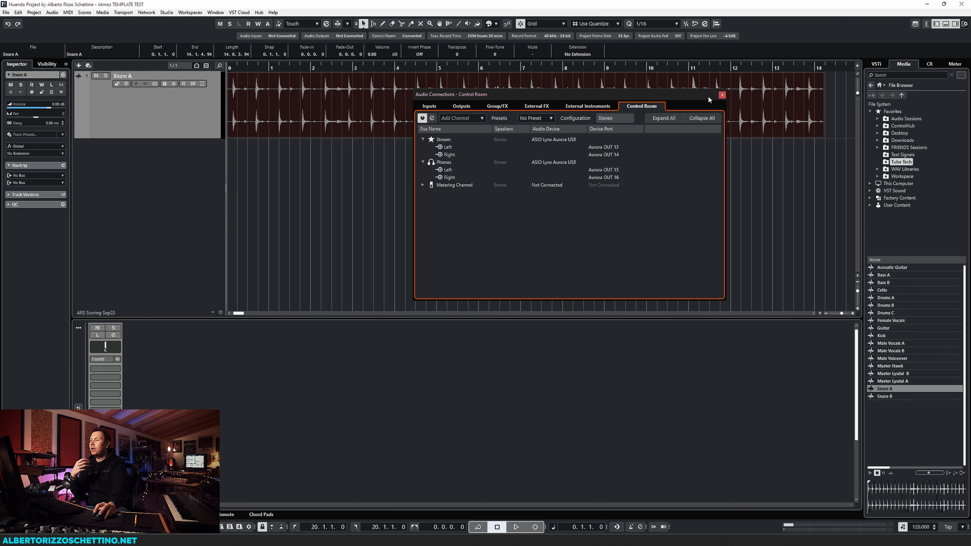
click(722, 94)
Set the locators to the Snare A clip and lower its channel volume to about -13.6 dB.
key(p)
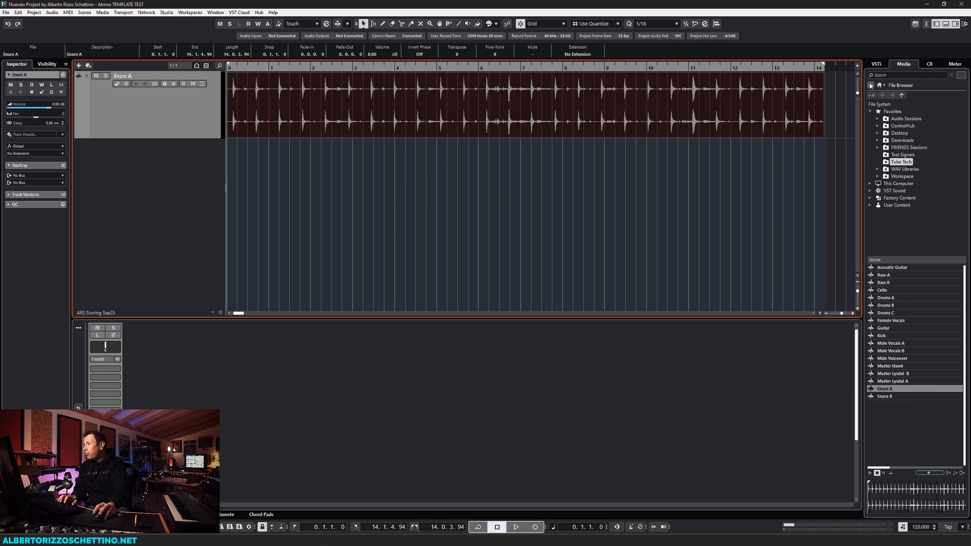
click(79, 406)
drag(96, 386, 96, 406)
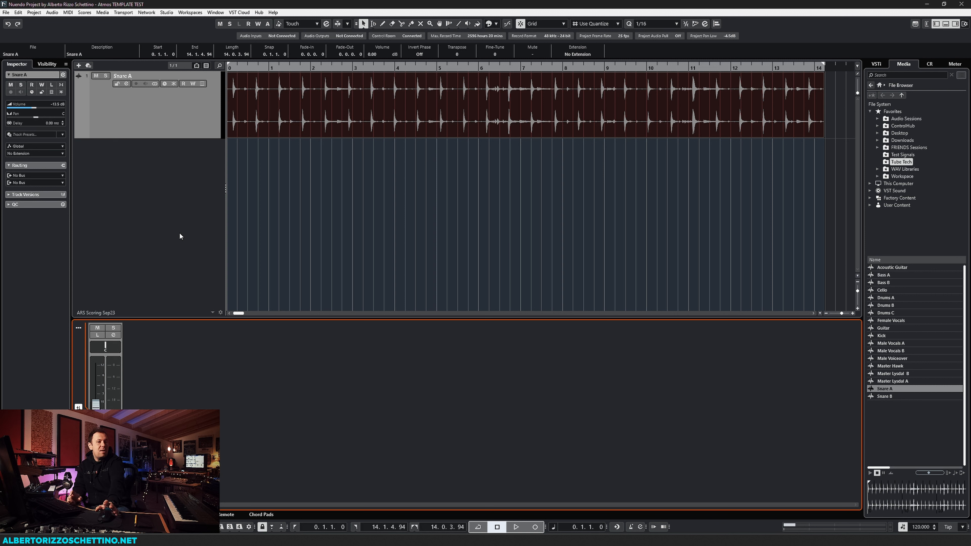
Play the Snare A clip briefly to check its signal, and stop playback.
key(space)
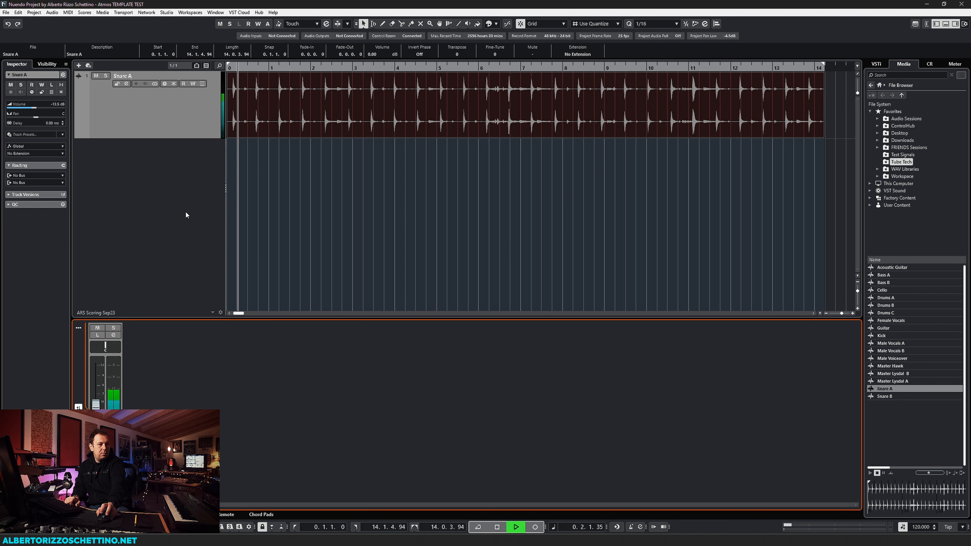
key(space)
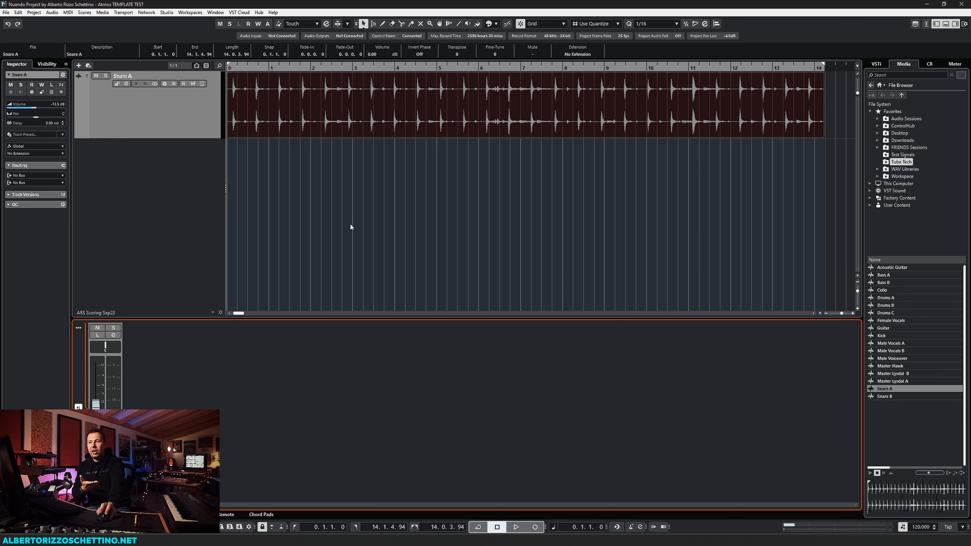
click(174, 197)
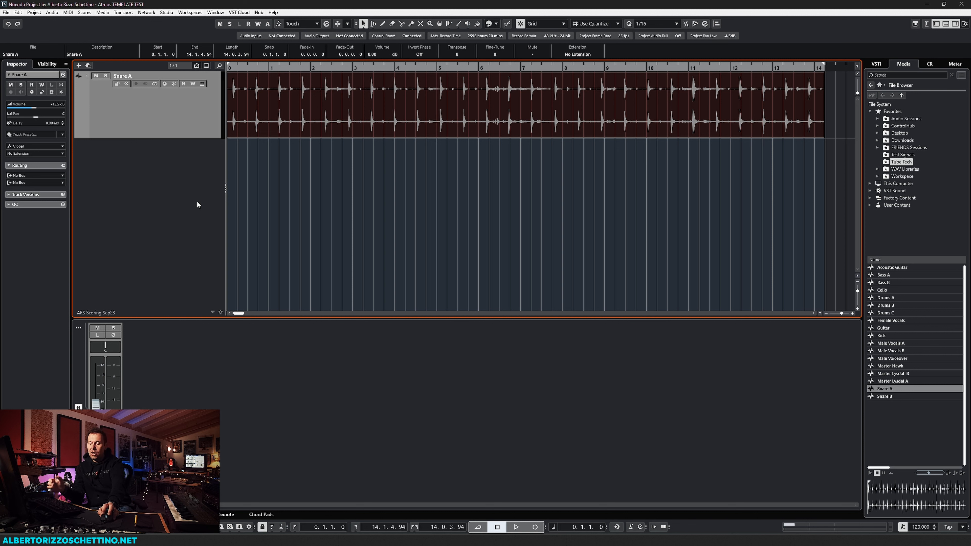
Examine the available input and output bus choices for Snare A in the MixConsole.
key(F3)
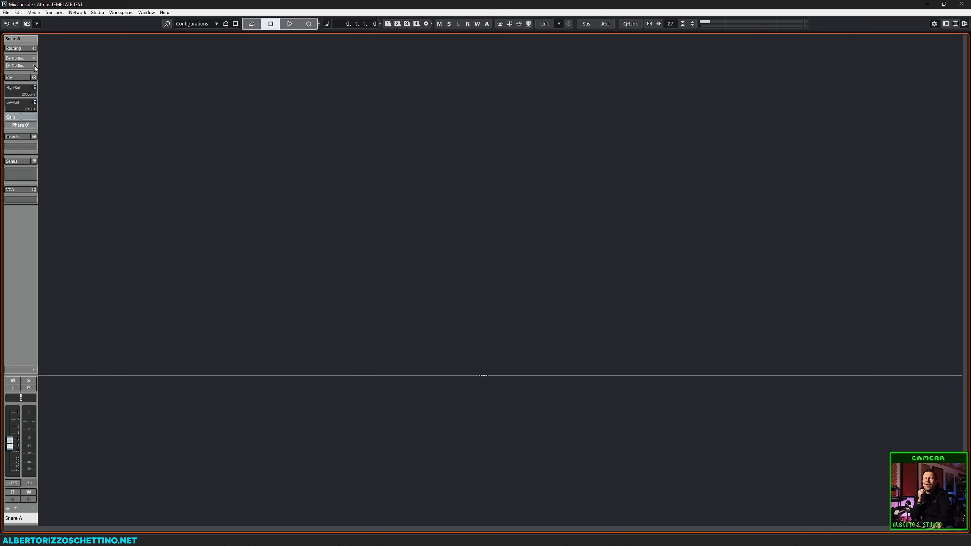
click(34, 58)
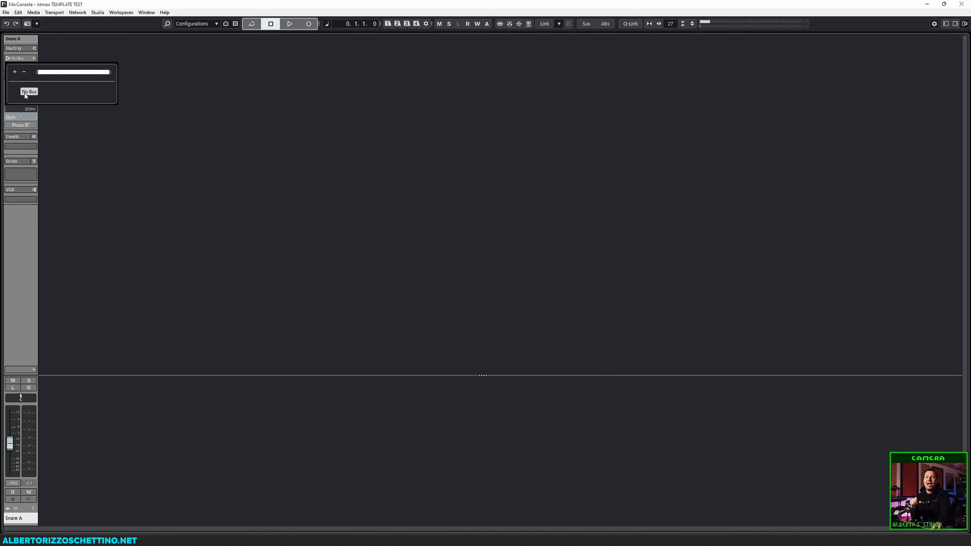
click(35, 92)
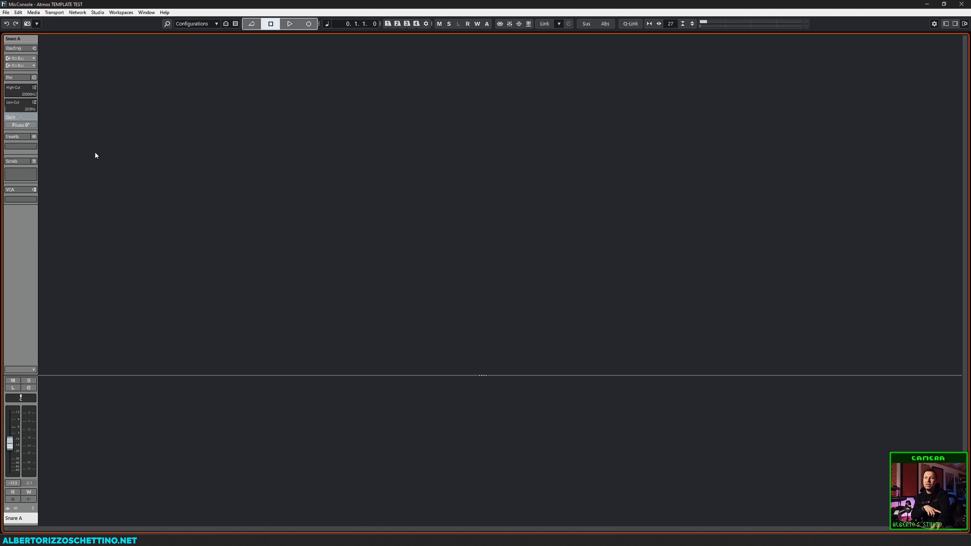
click(34, 66)
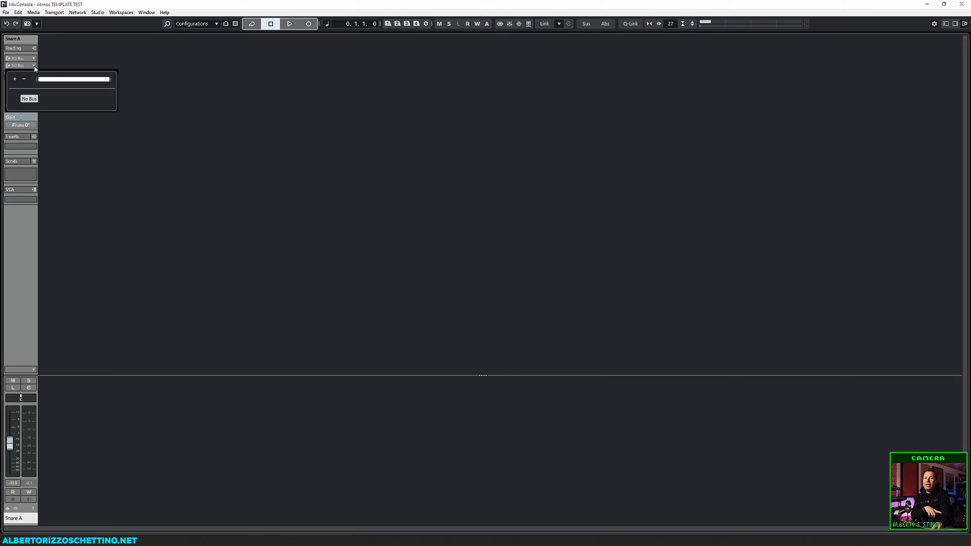
click(29, 99)
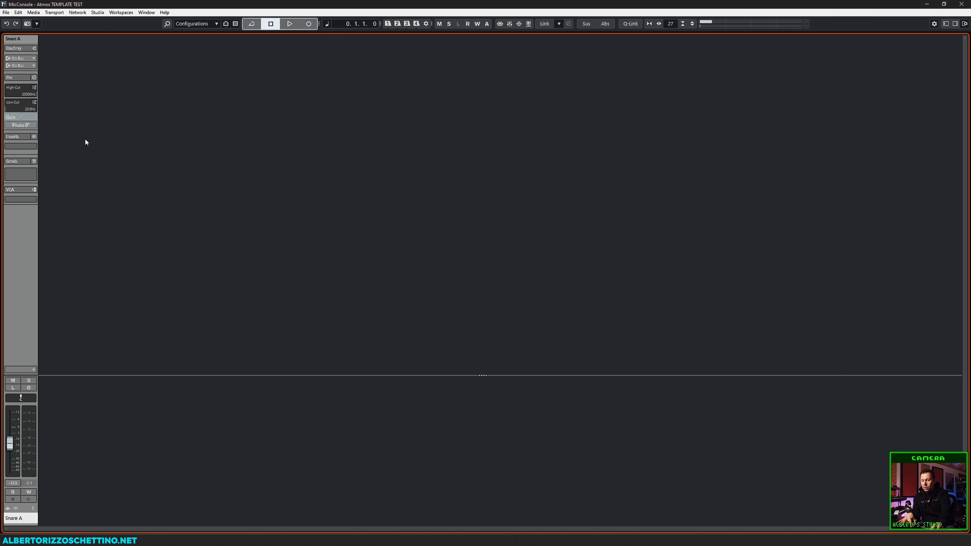
Review the full list of ASIO Lynx Aurora USB input and output ports in Studio Setup, and close it.
key(shift+F4)
drag(150, 56, 183, 51)
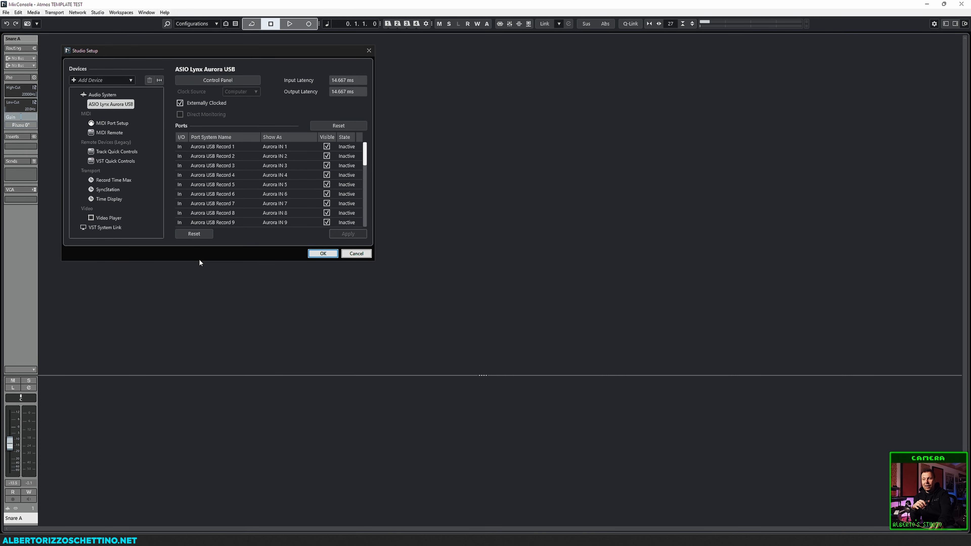
drag(200, 259, 195, 515)
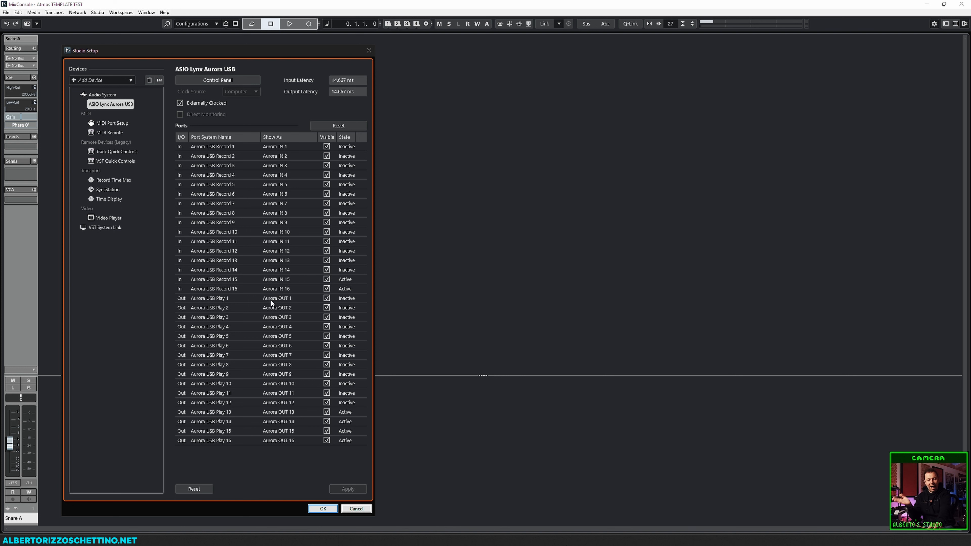
click(322, 509)
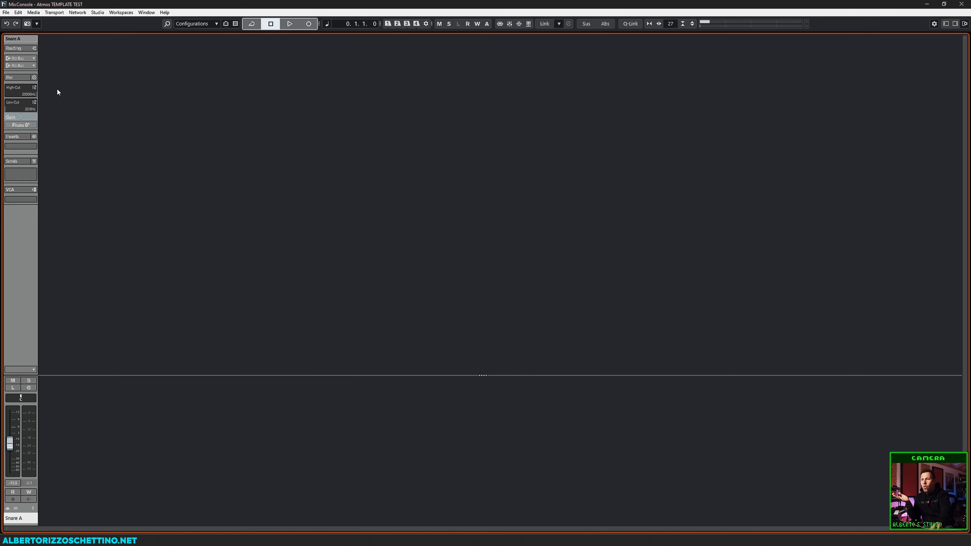
Check Snare A's output bus choices, and compare the input and output bus lists in Audio Connections.
click(34, 66)
click(29, 99)
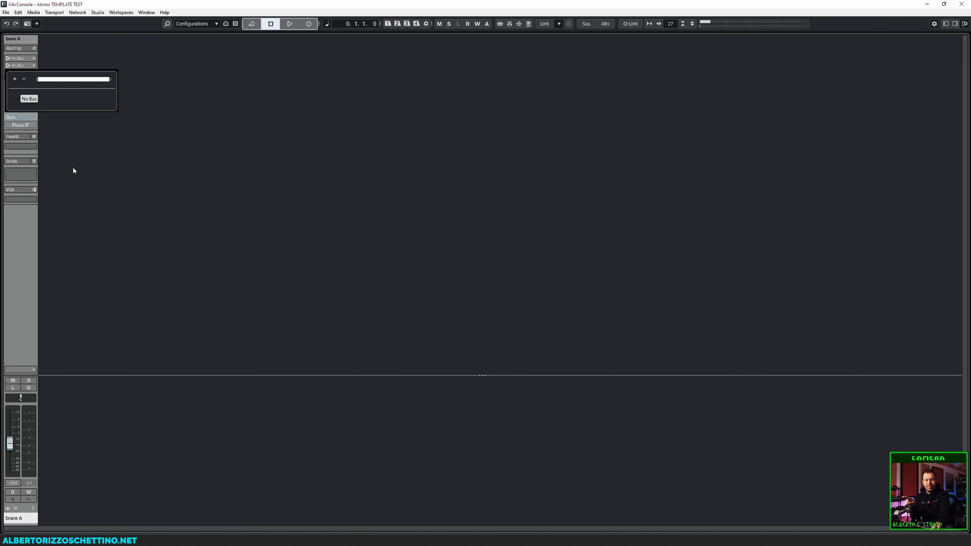
key(F4)
drag(452, 99, 129, 73)
click(109, 82)
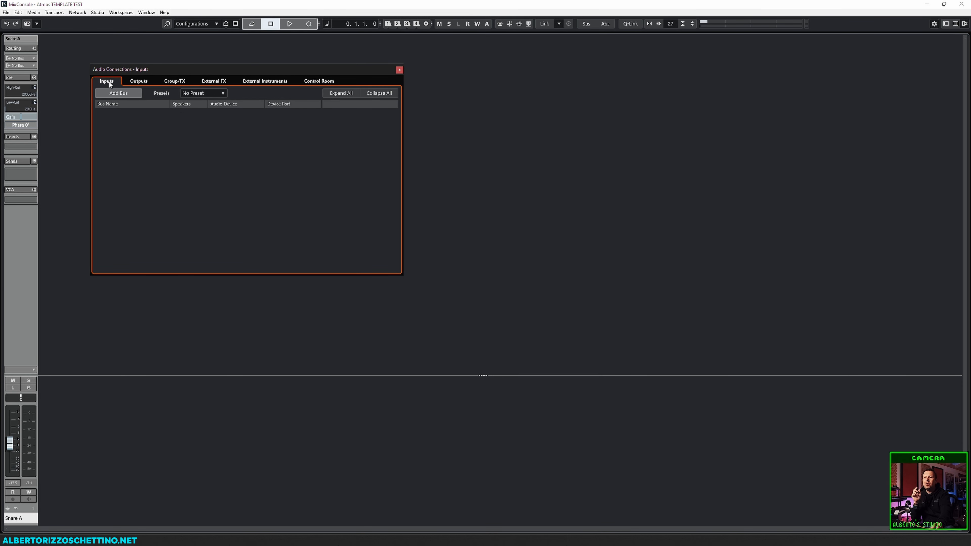
click(136, 82)
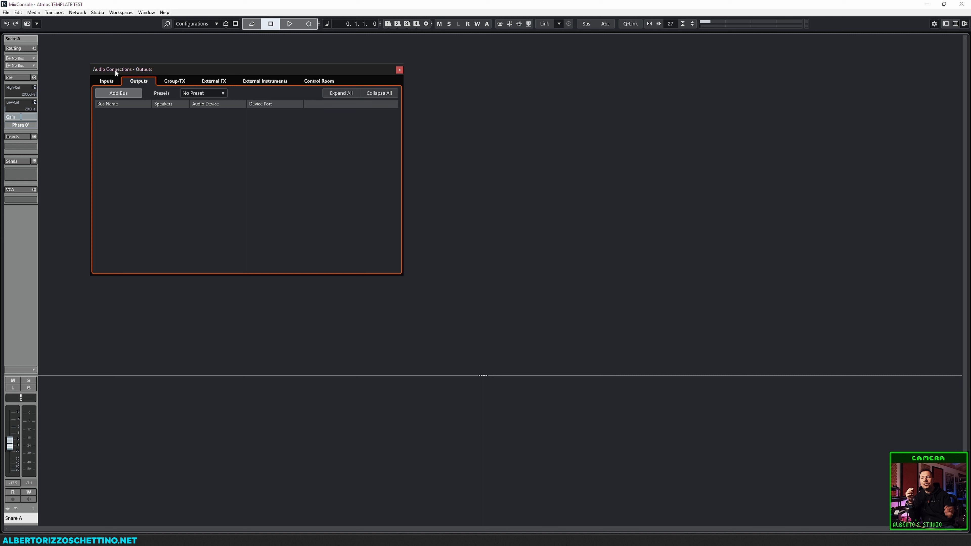
click(107, 81)
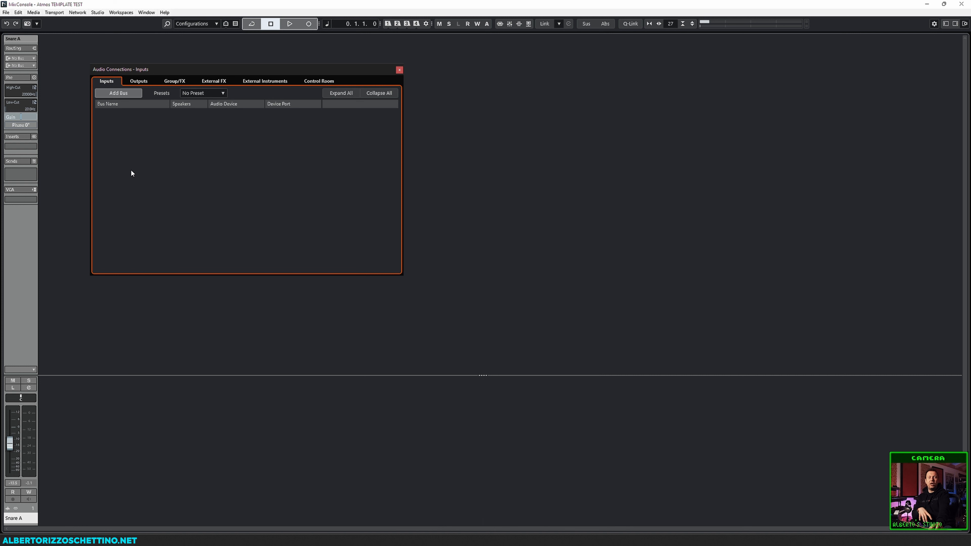
Add one mono input bus named Snare Input.
click(123, 94)
click(487, 271)
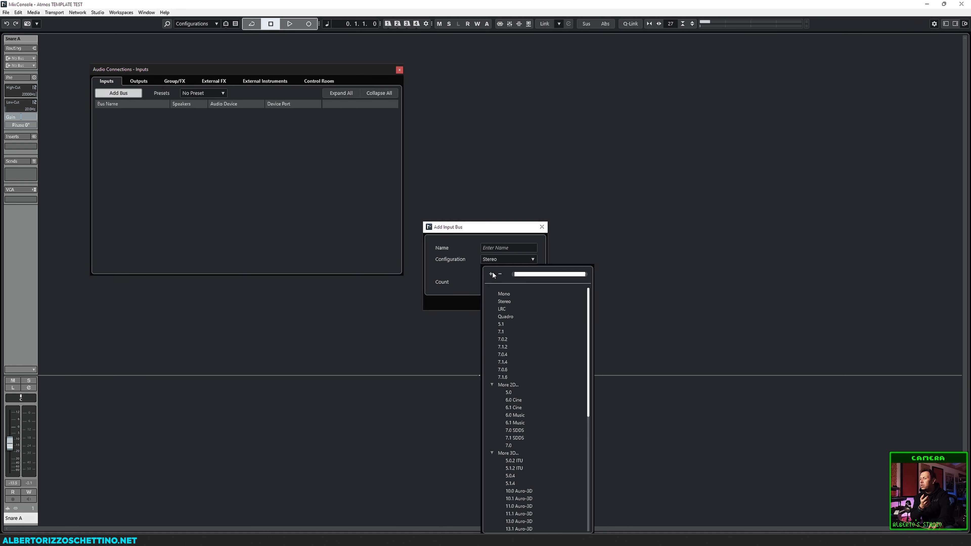
click(503, 294)
click(493, 249)
text(Snare Input)
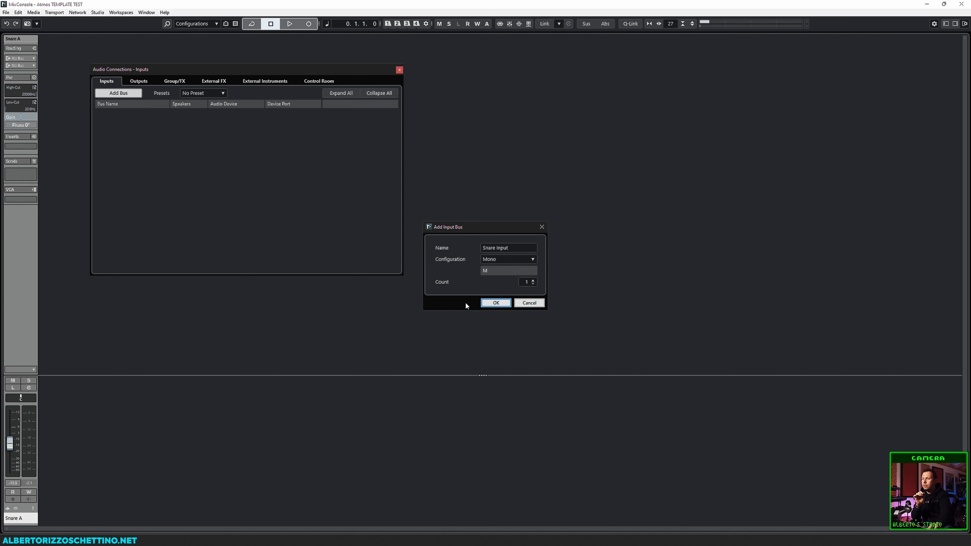
click(496, 302)
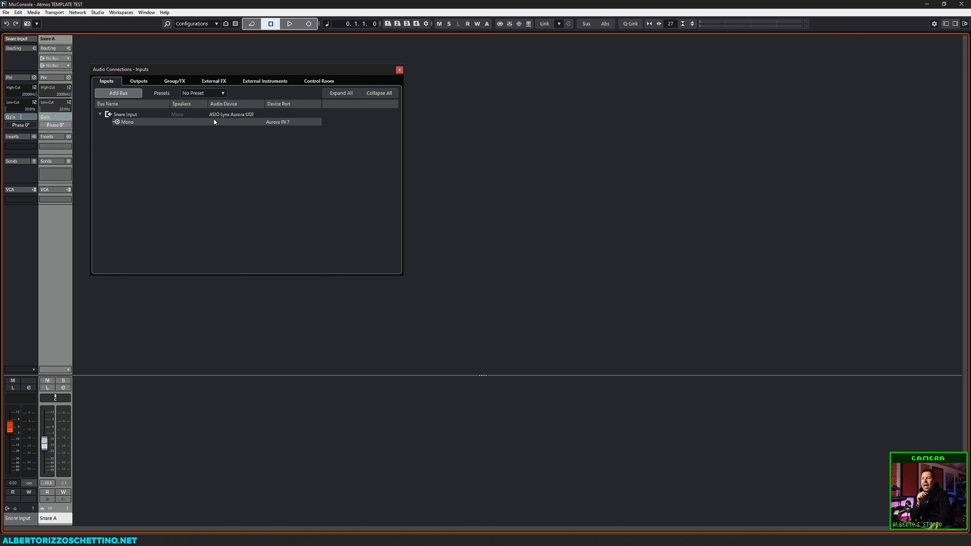
Examine the device port choices for the Snare Input bus, keeping its port, and move the connections window clear of the channel strips.
click(274, 121)
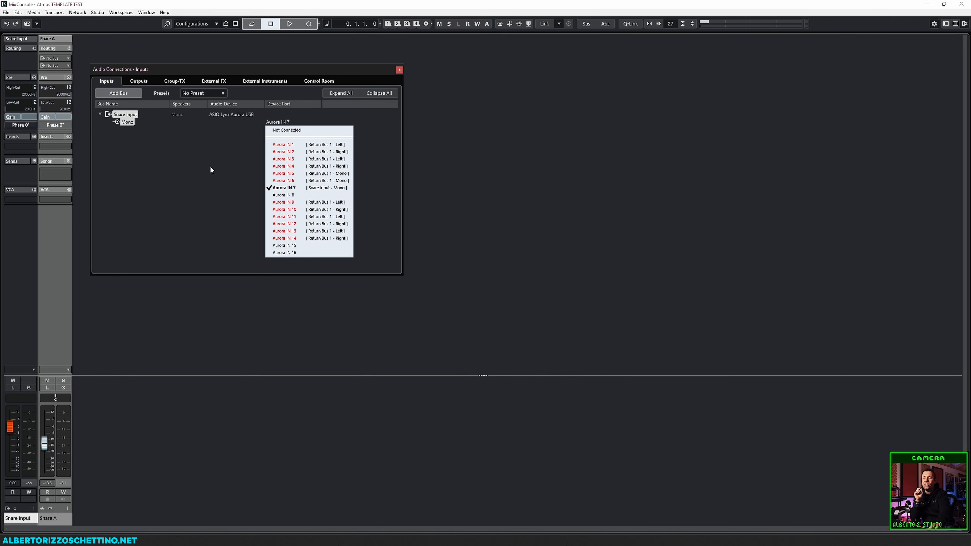
click(192, 172)
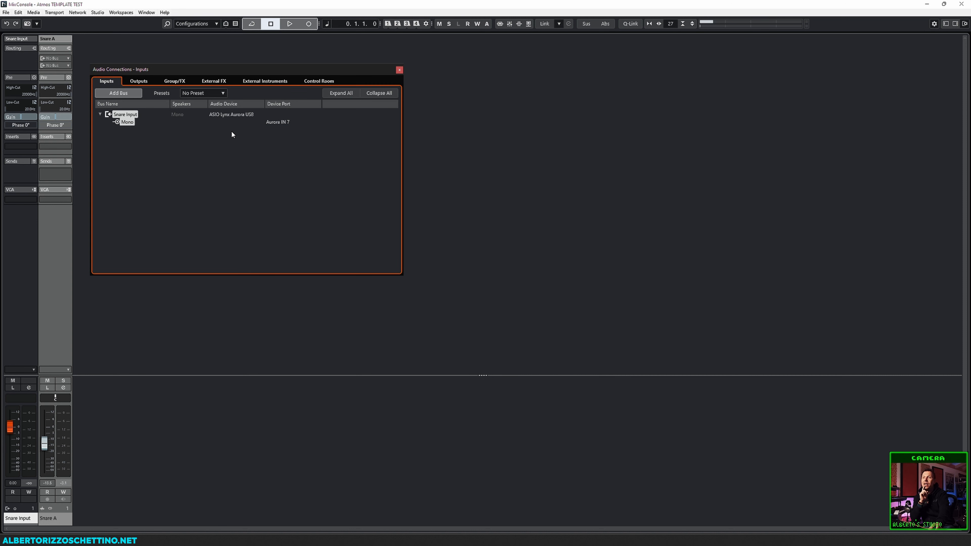
click(273, 122)
click(242, 189)
mouse_move(220, 68)
mouse_down()
mouse_move(237, 56)
mouse_move(203, 56)
mouse_move(220, 56)
mouse_up()
right_click(281, 136)
click(224, 144)
Assign the Snare Input bus as Snare A's input, and rename that bus IN 7.
click(68, 59)
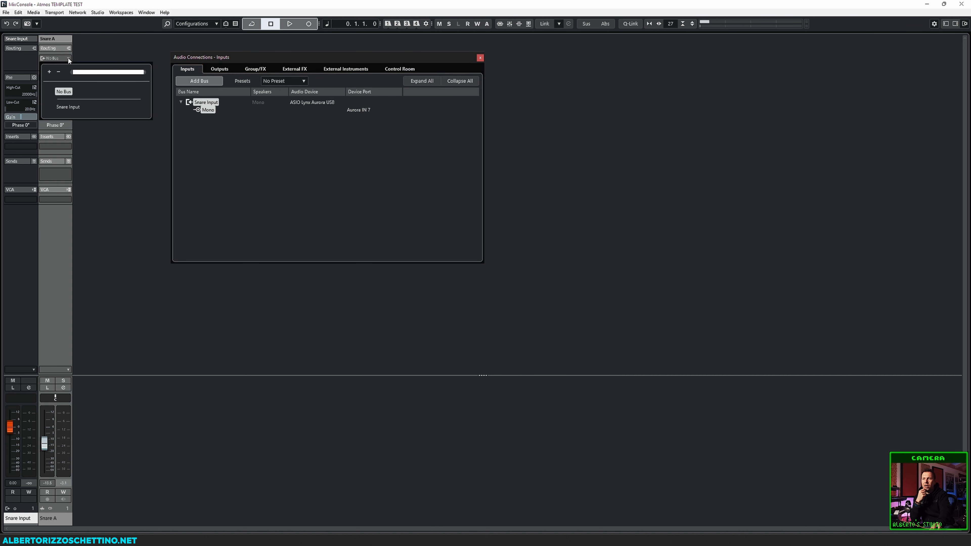
click(69, 107)
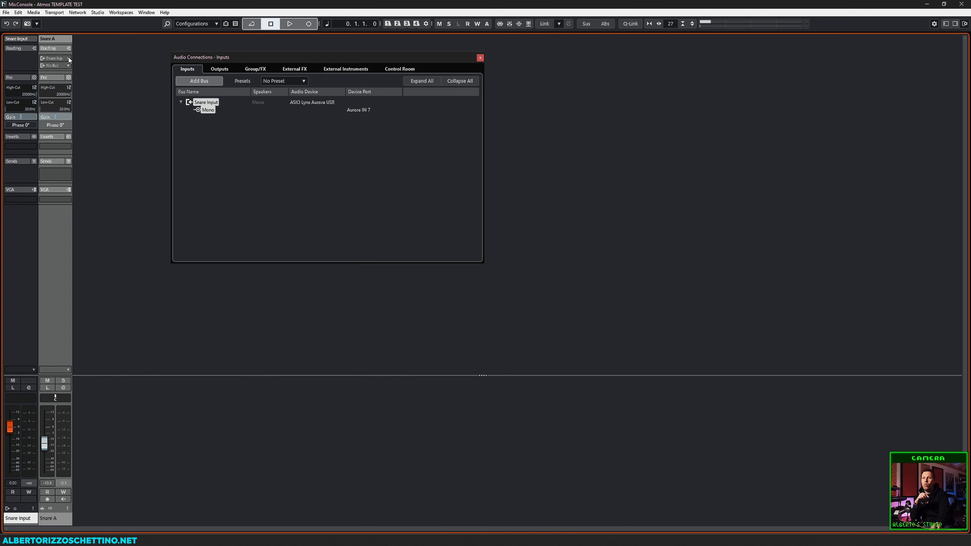
double_click(217, 102)
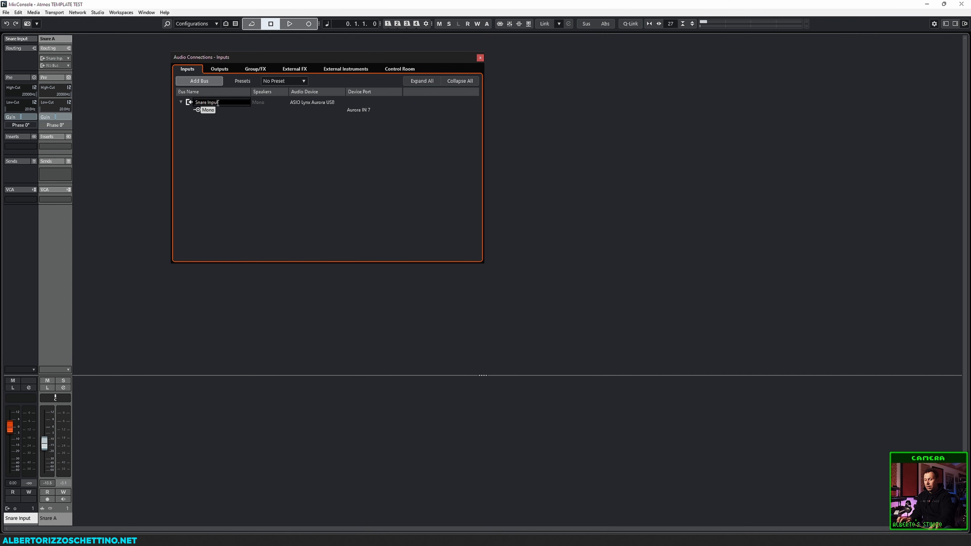
text(IN 7)
key(Return)
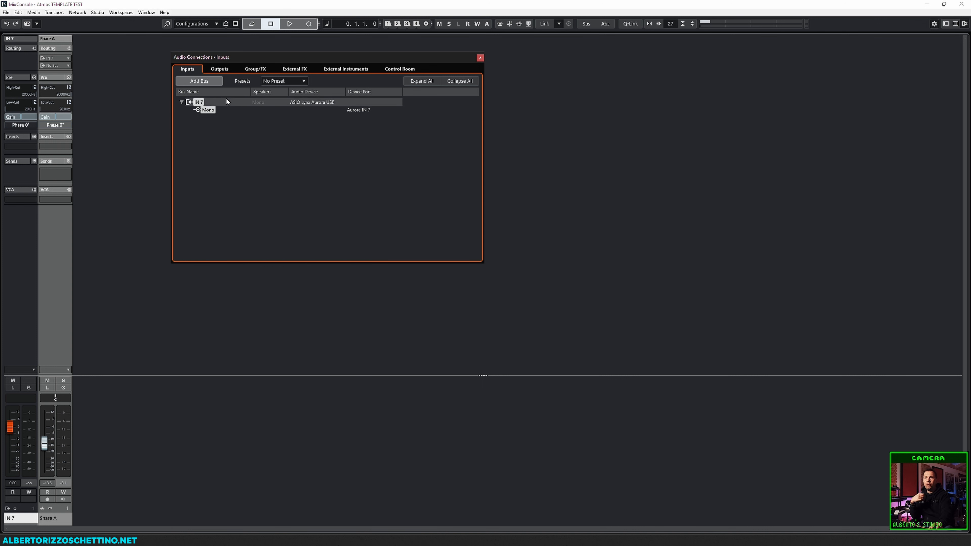
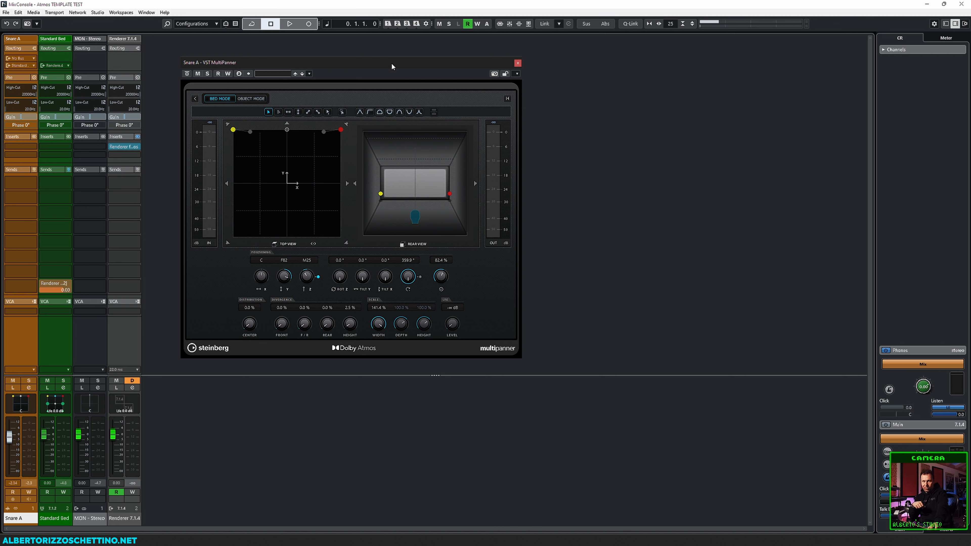
Close Snare A's VST MultiPanner and show the output buses in Audio Connections.
click(517, 63)
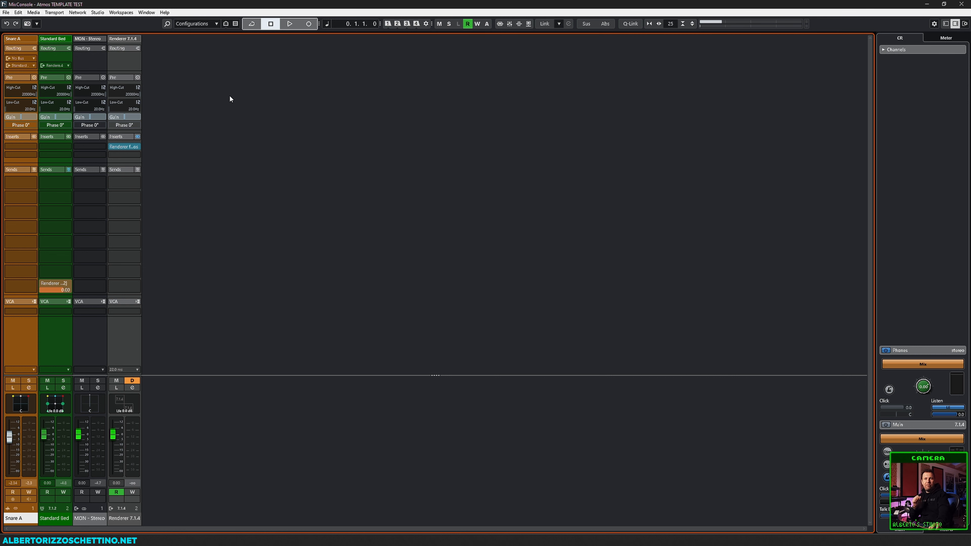
key(F4)
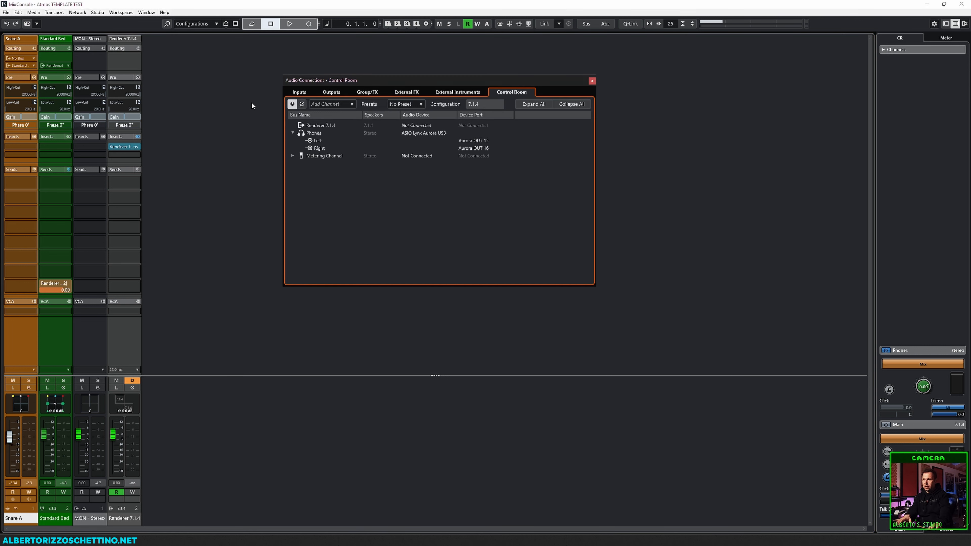
click(330, 92)
Examine the channel configurations available for a new output bus, including the 3D and Ambisonics formats, and cancel adding it.
click(311, 104)
click(497, 260)
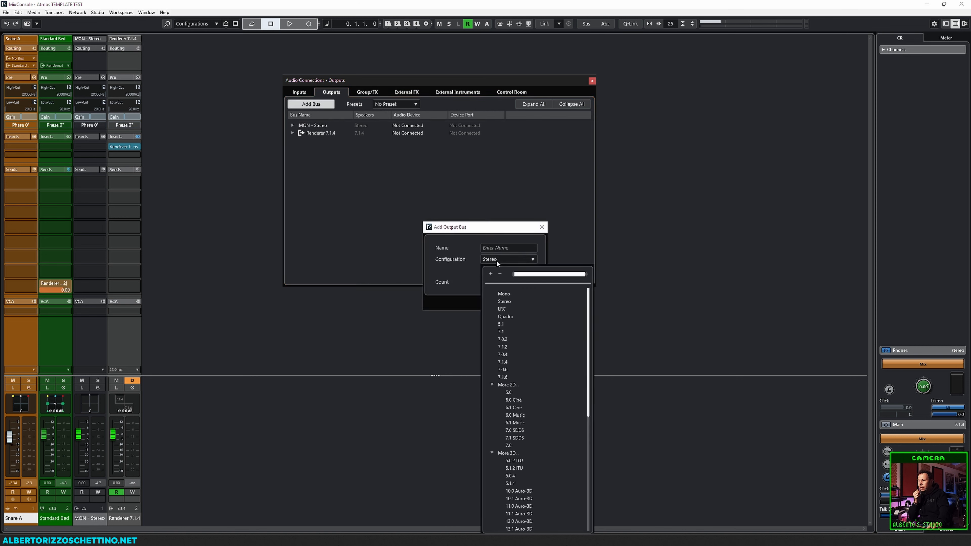
drag(588, 321, 570, 435)
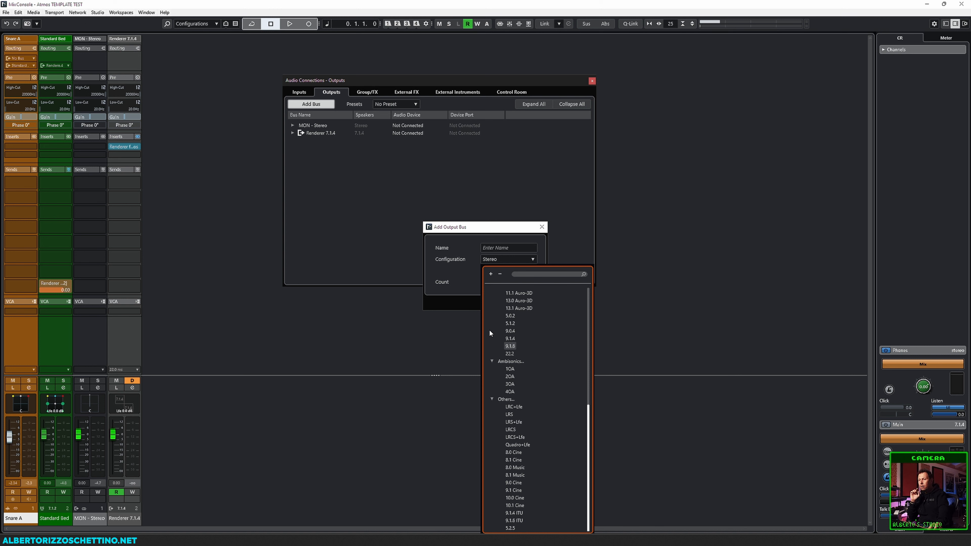
click(450, 276)
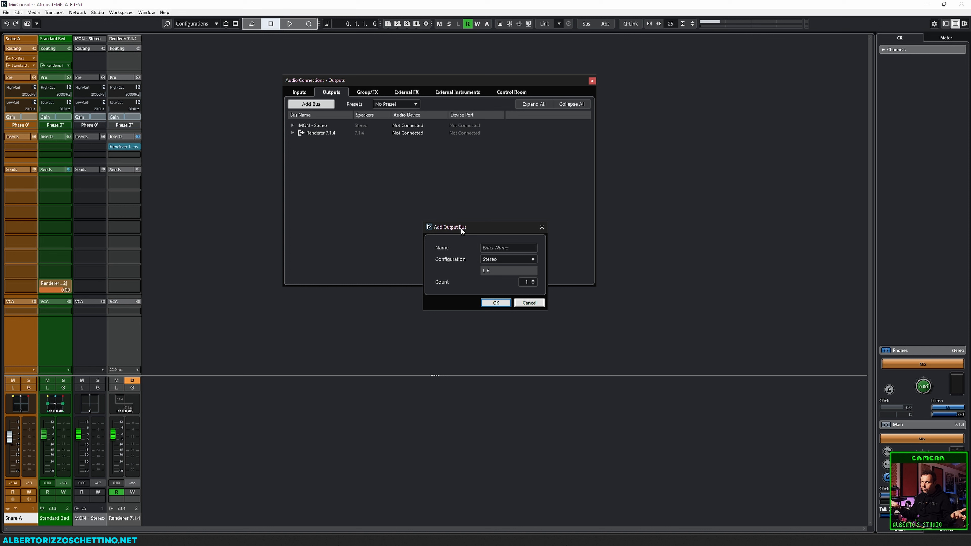
click(527, 302)
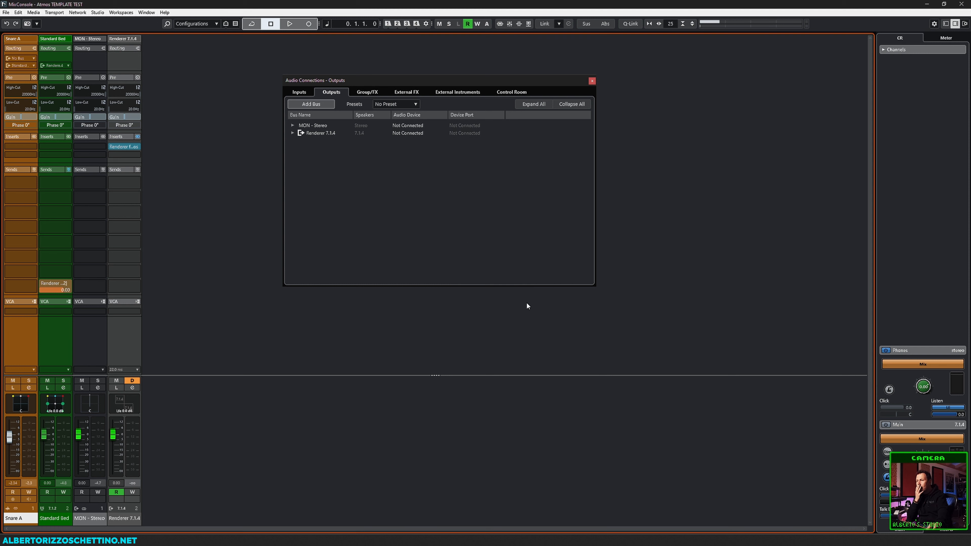
Add a third-order Ambisonics (3OA) output bus.
drag(388, 77, 409, 70)
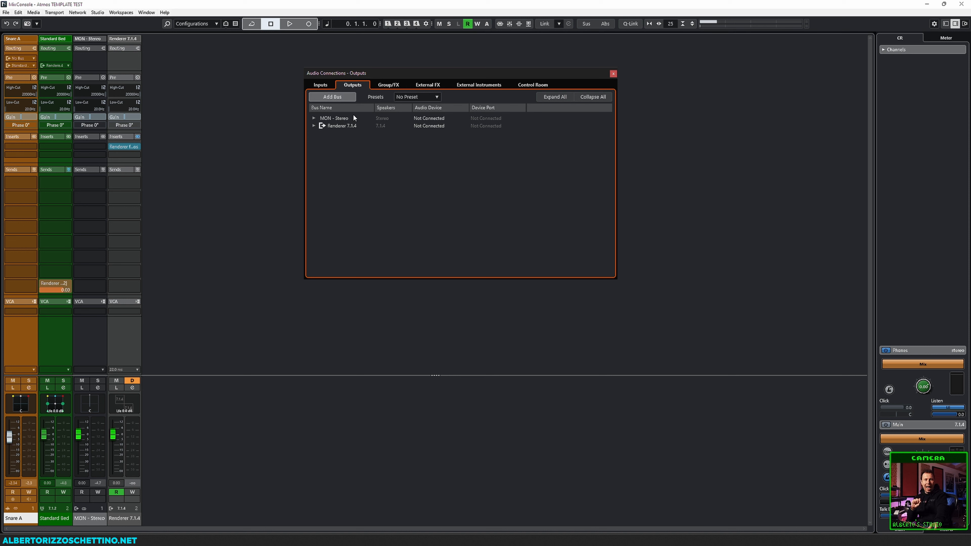
click(255, 164)
click(341, 185)
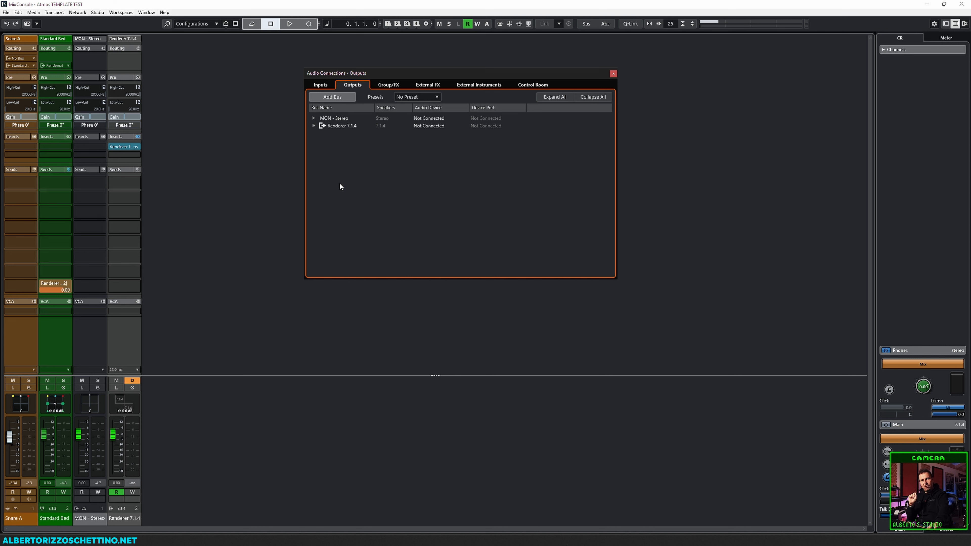
right_click(331, 146)
mouse_move(348, 162)
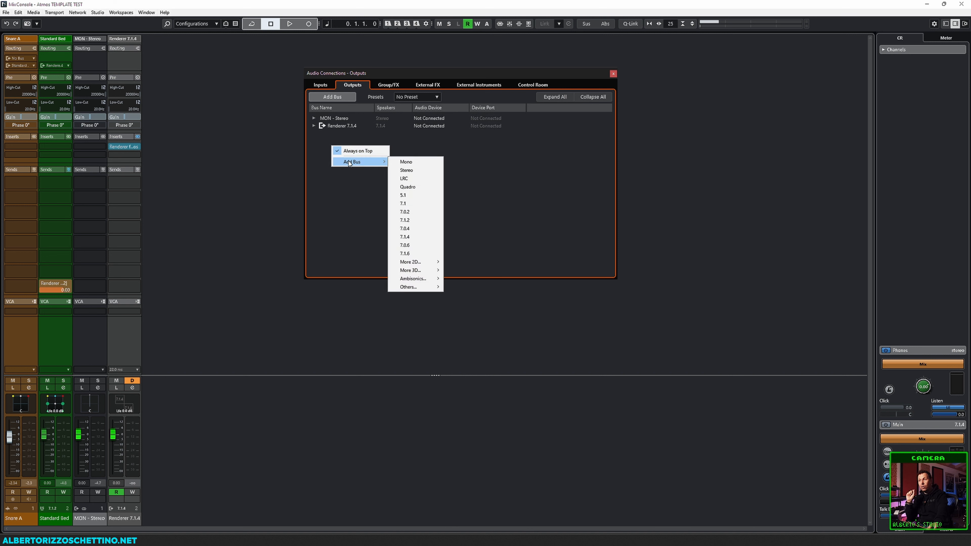
mouse_move(421, 279)
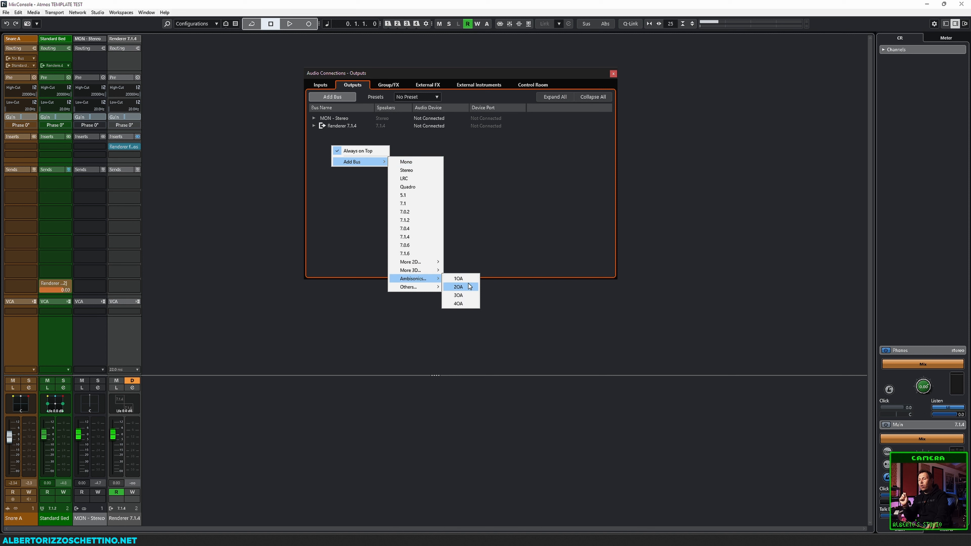
click(462, 296)
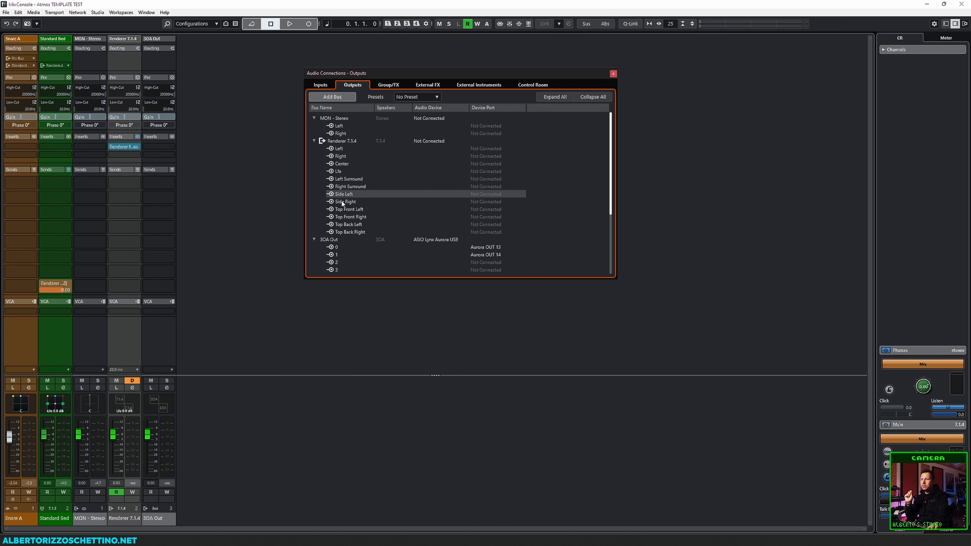
Set the 3OA Out bus's audio device to Not Connected, and enlarge the connections window to fit all bus channels.
scroll(340, 211, down, 5)
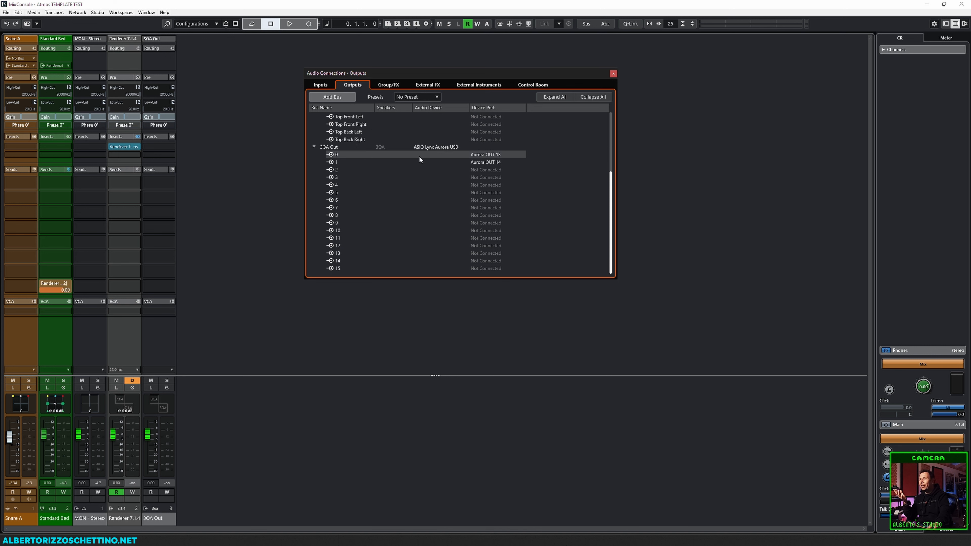
click(420, 151)
click(433, 157)
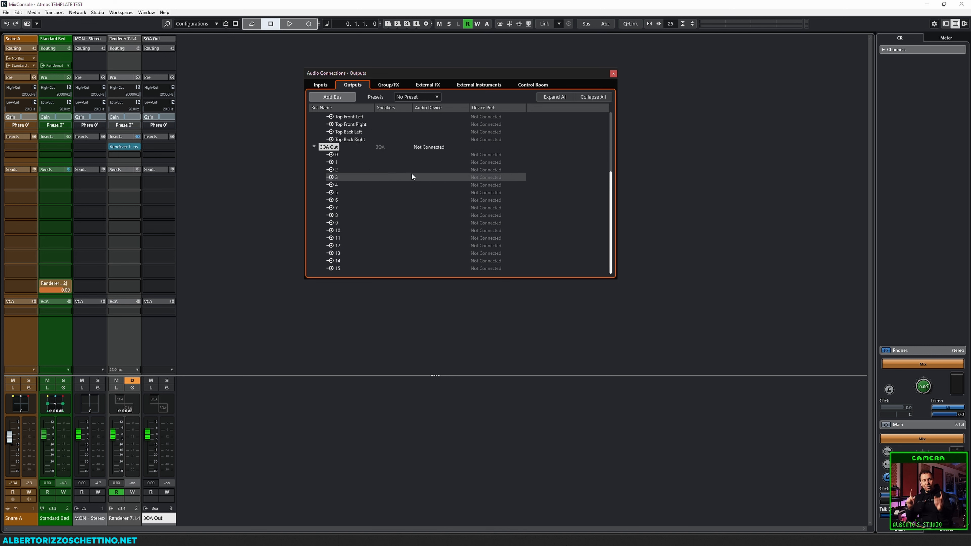
drag(401, 278, 398, 498)
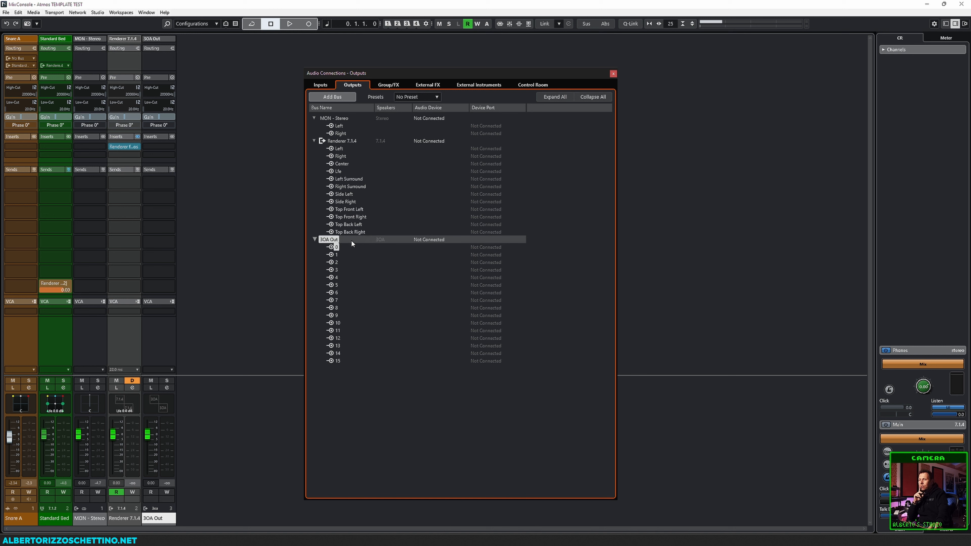
double_click(328, 238)
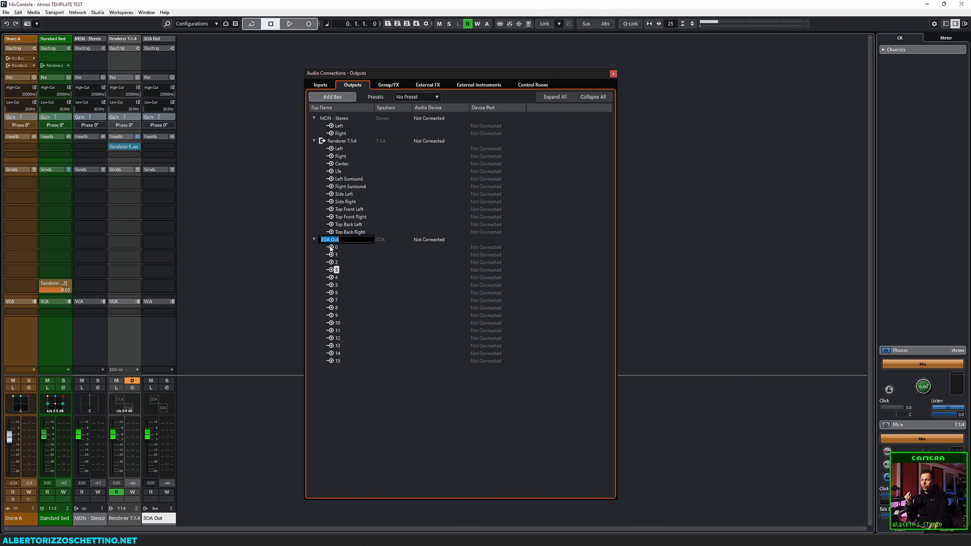
click(339, 253)
click(334, 242)
click(355, 260)
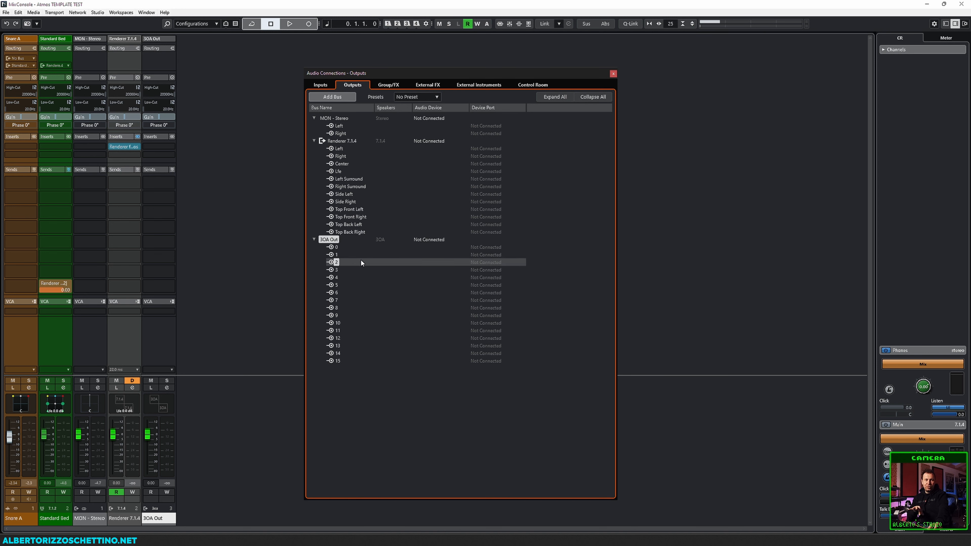
Rename the 3OA Out output bus as MON - 3OA.
double_click(328, 240)
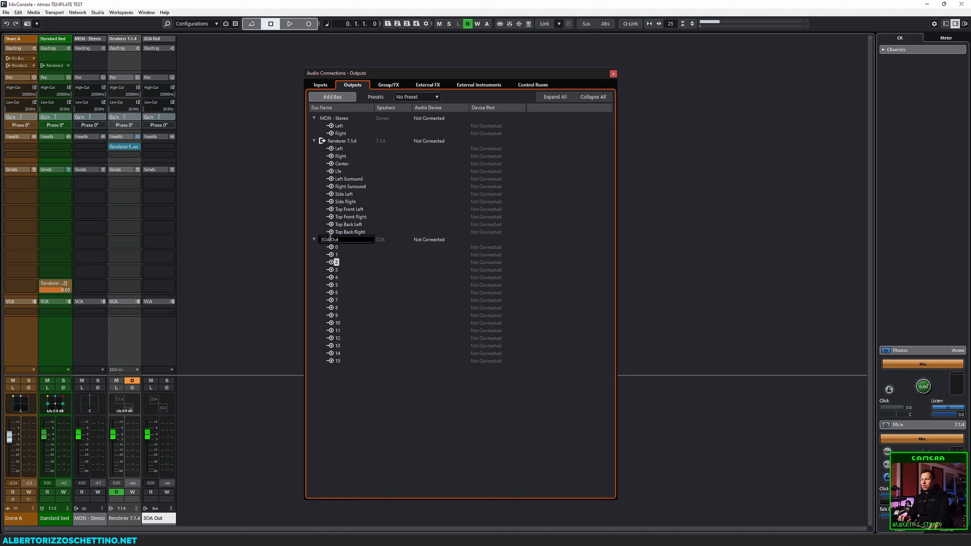
text(MON - )
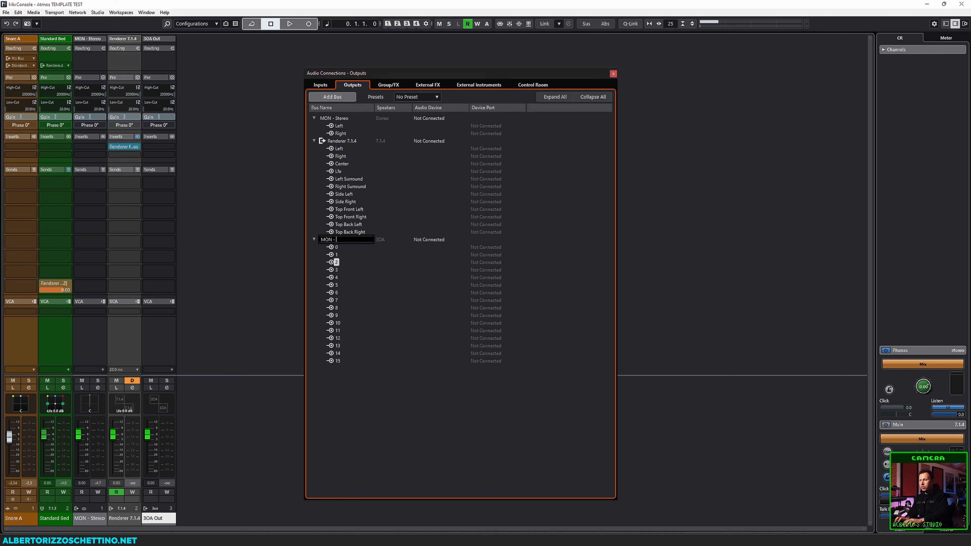
text(30A)
key(Return)
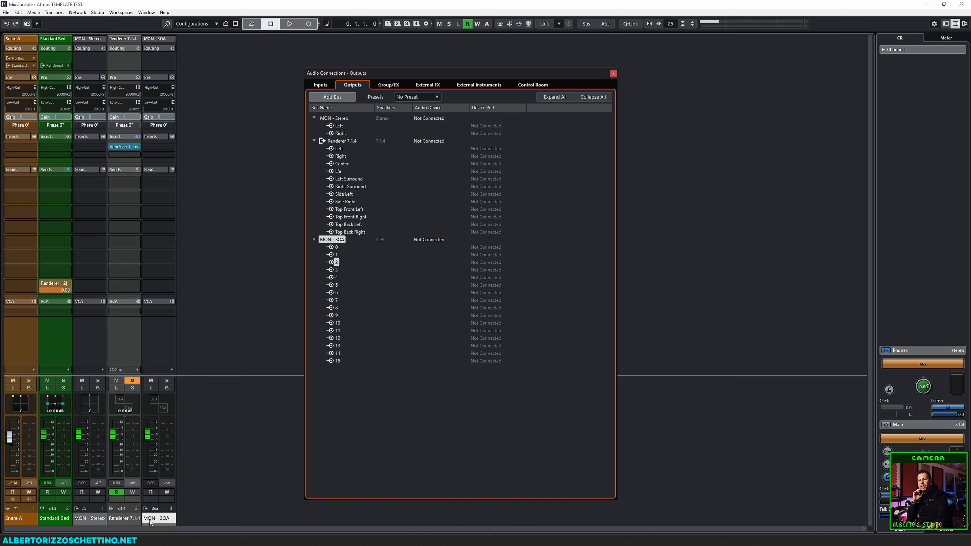
Try MON - OA as the Ambisonics bus name, and change it back to MON - 3OA.
double_click(337, 240)
text(MON - Ambi)
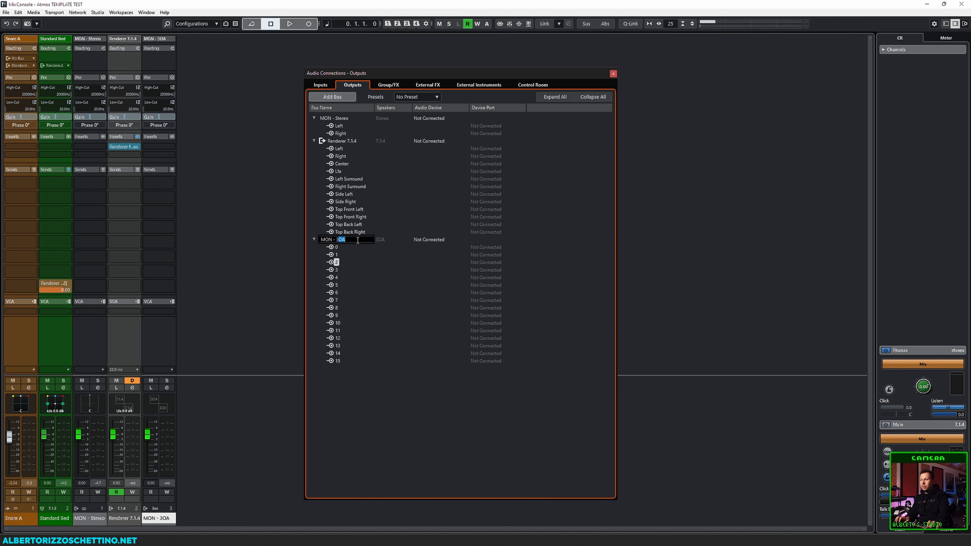
key(BackSpace)
key(BackSpace)
text(OA)
key(Return)
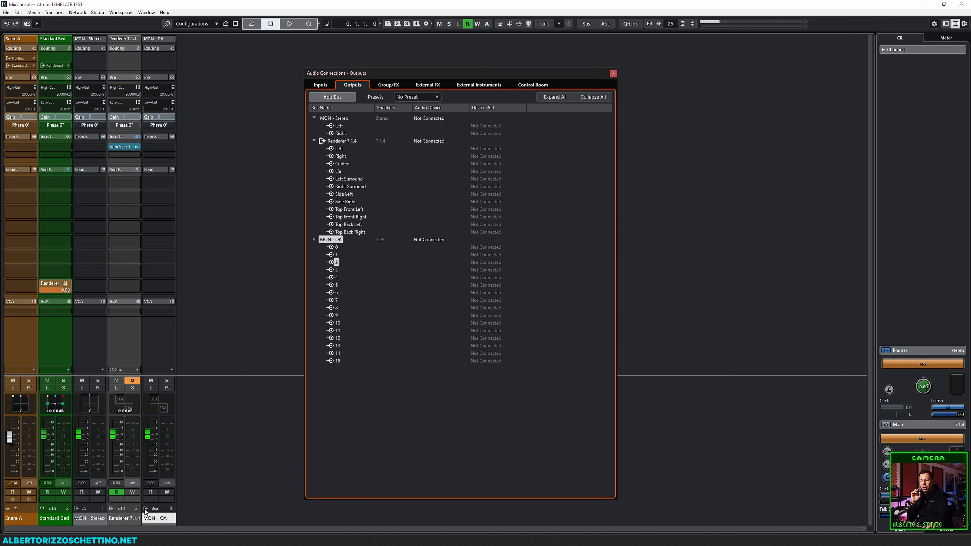
click(334, 241)
click(335, 240)
text(3)
key(Return)
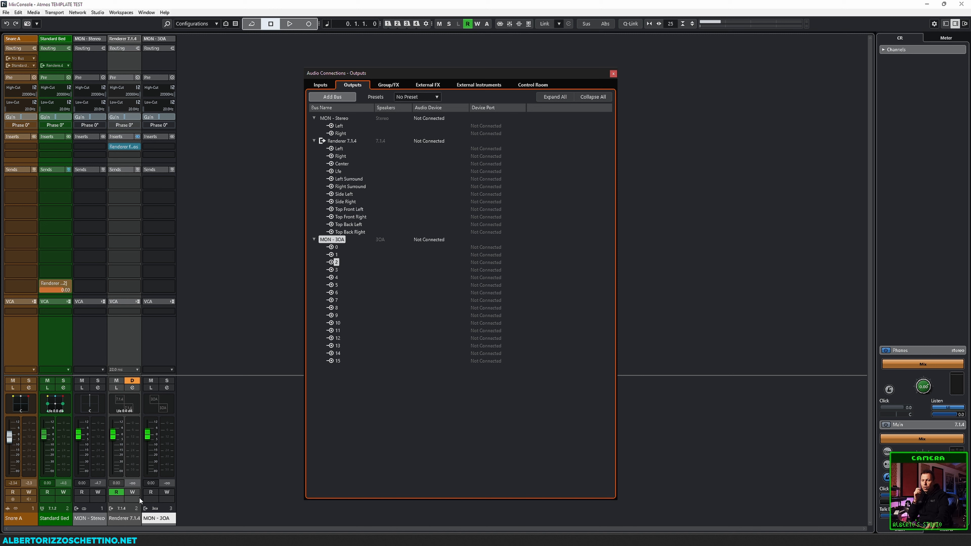
Compare the MON - Stereo, Renderer 7.1.4 and MON - 3OA mixer channels with the tracks in the project window.
click(86, 519)
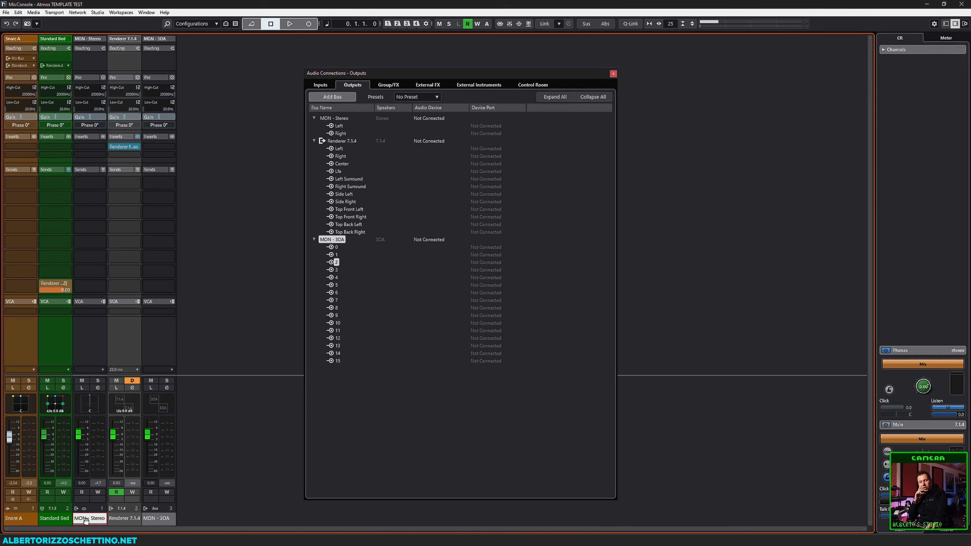
click(120, 520)
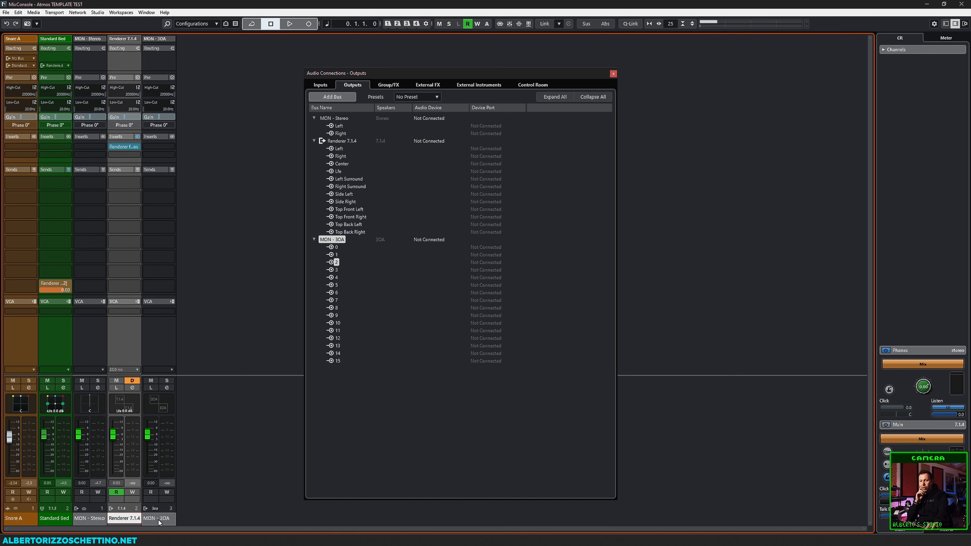
key(F3)
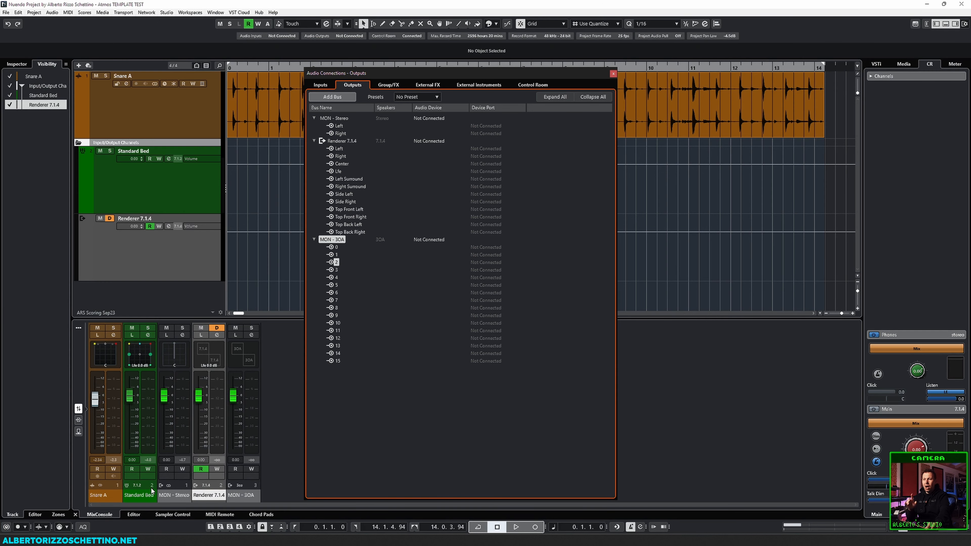
click(106, 260)
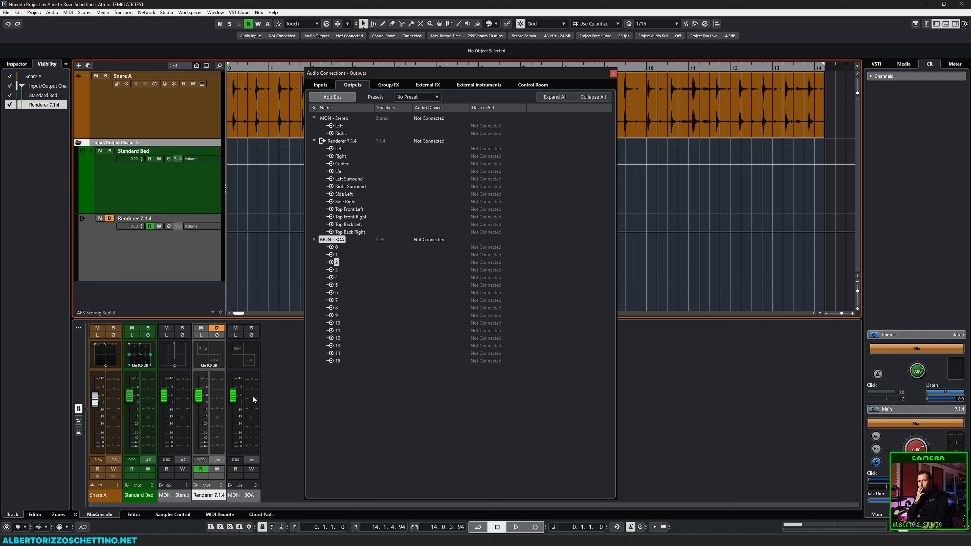
key(F3)
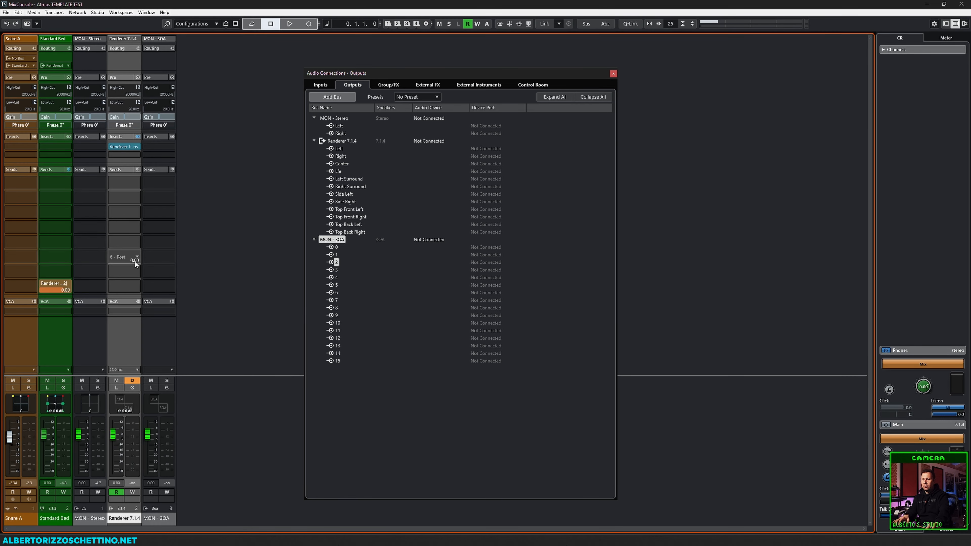
key(Left)
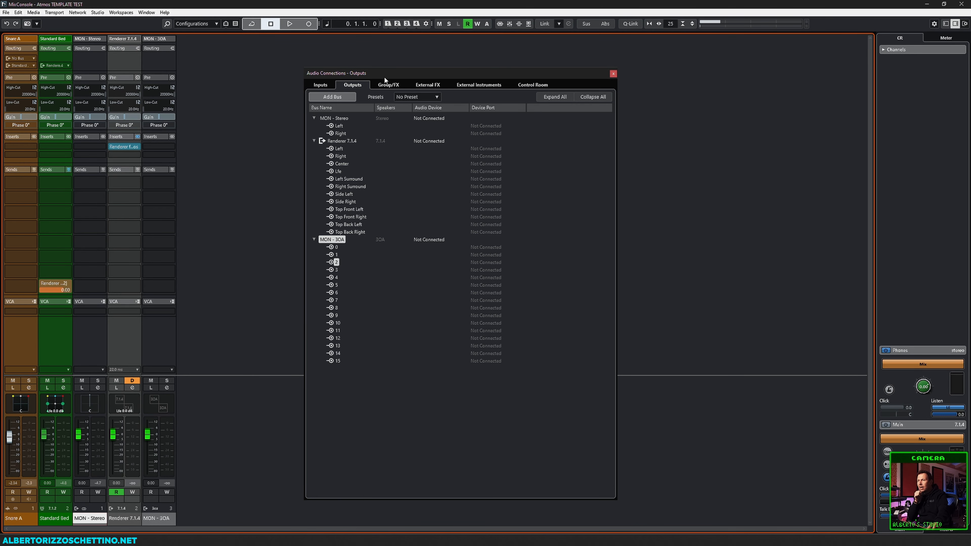
Show the MixConsole's channel visibility list and examine the commands available for the MON - 3OA channel.
click(945, 24)
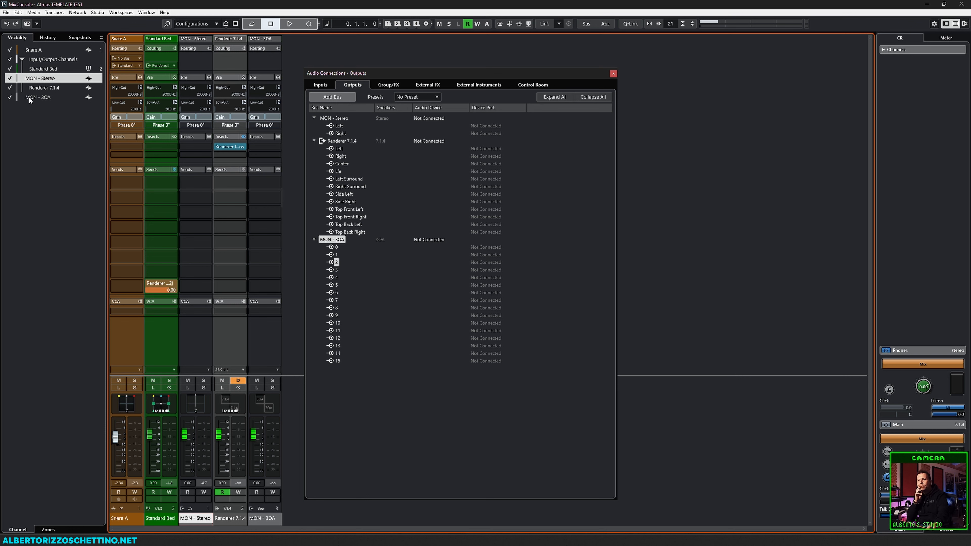
click(41, 97)
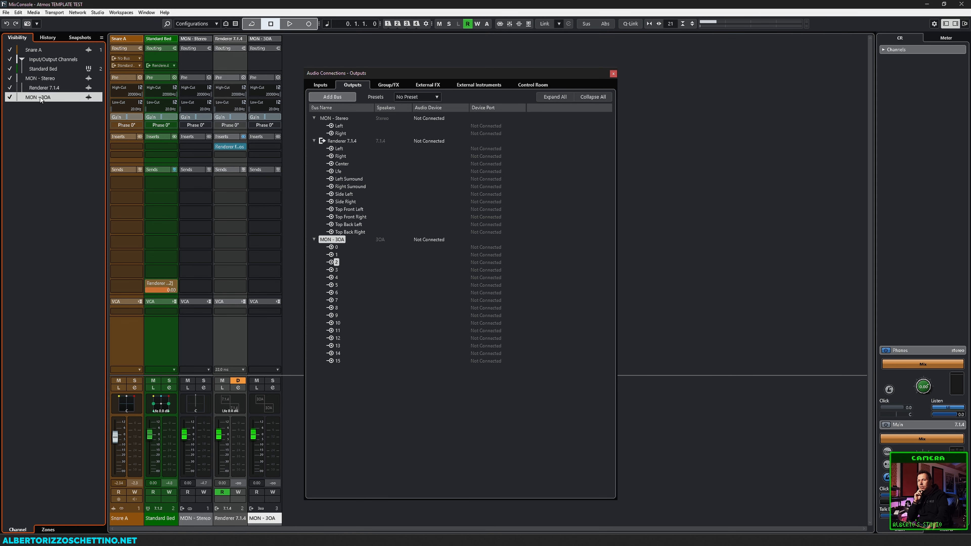
right_click(39, 97)
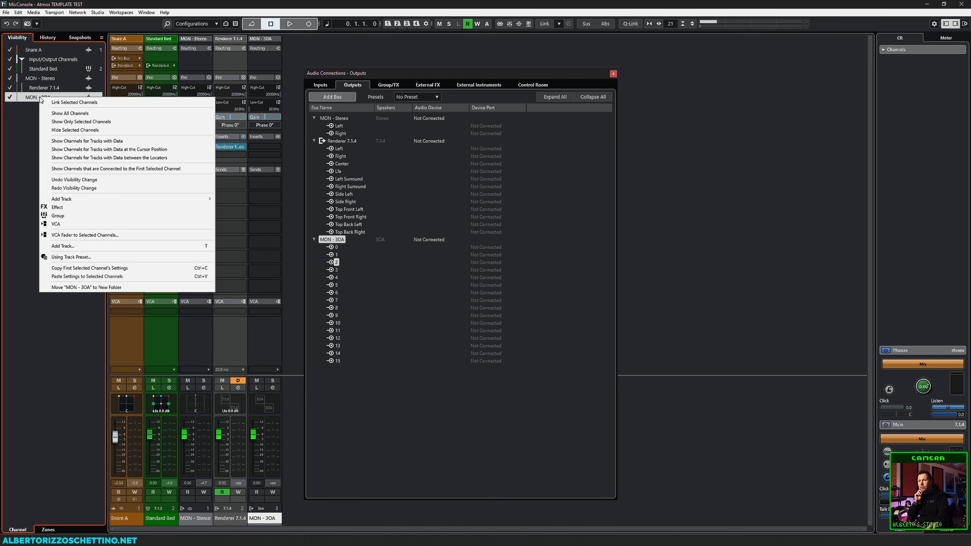
click(26, 122)
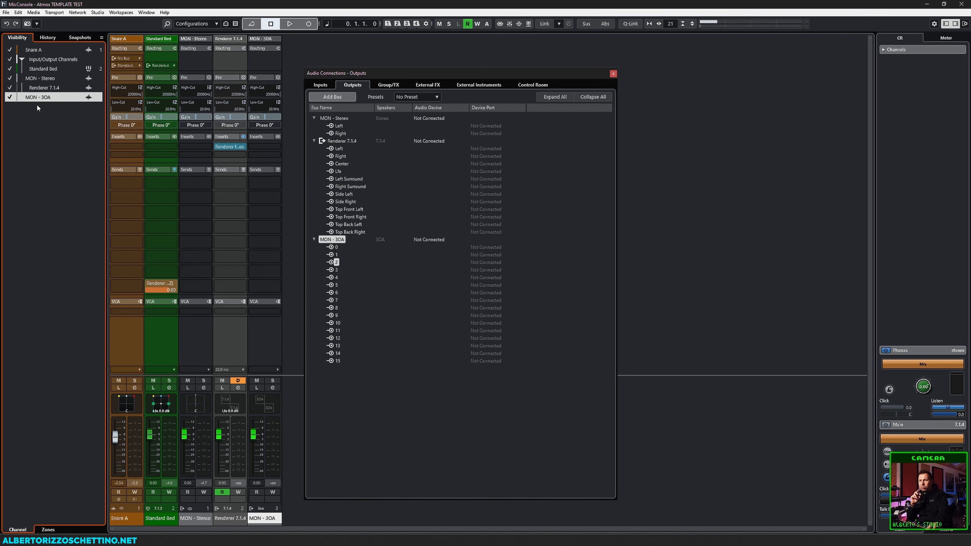
Close Audio Connections, check the Input/Output Channels folder's contents in the project window, and return to the MixConsole without adding a track.
click(613, 74)
key(F3)
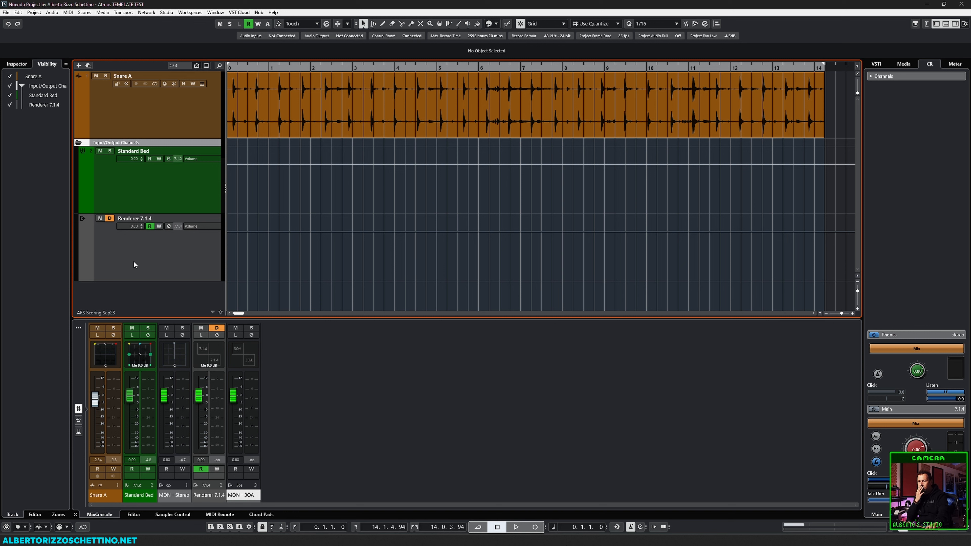
click(14, 124)
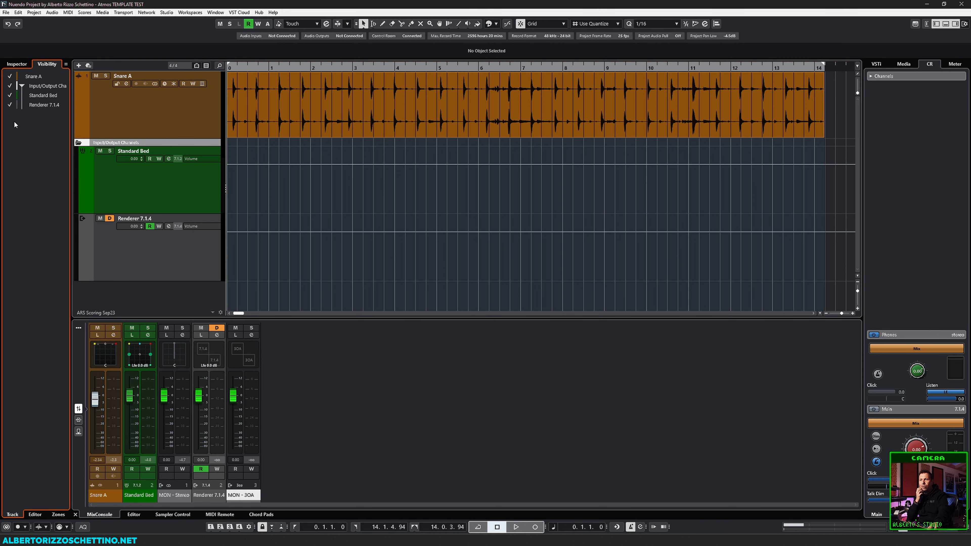
double_click(22, 86)
click(17, 66)
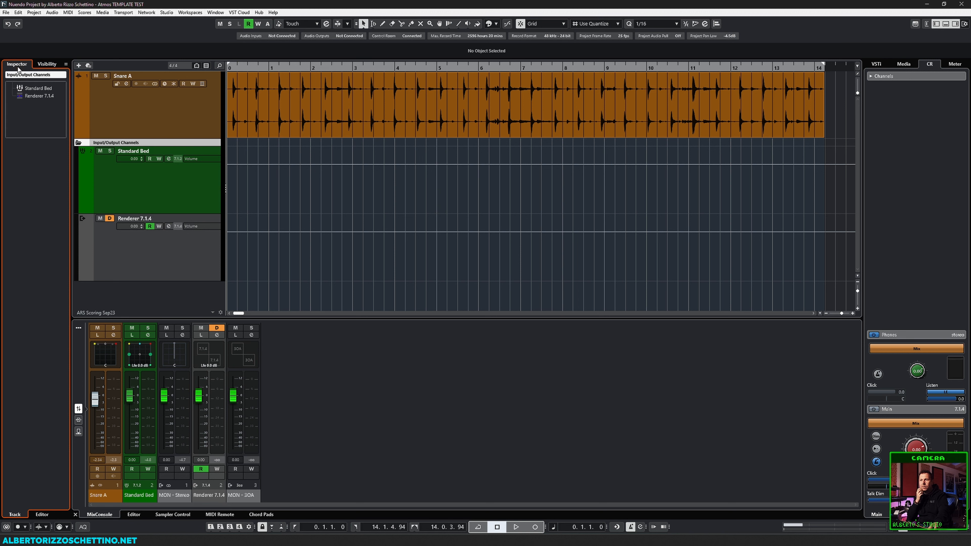
click(45, 64)
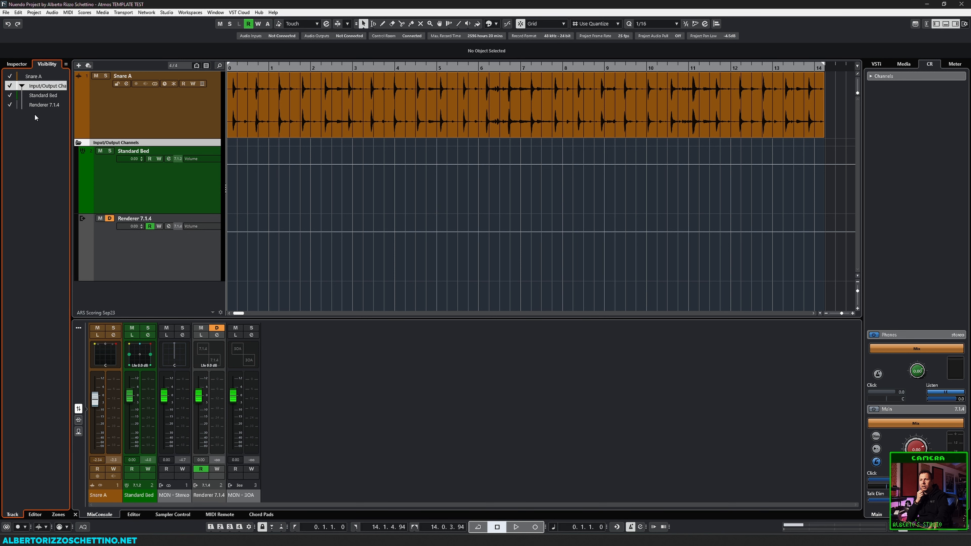
key(F3)
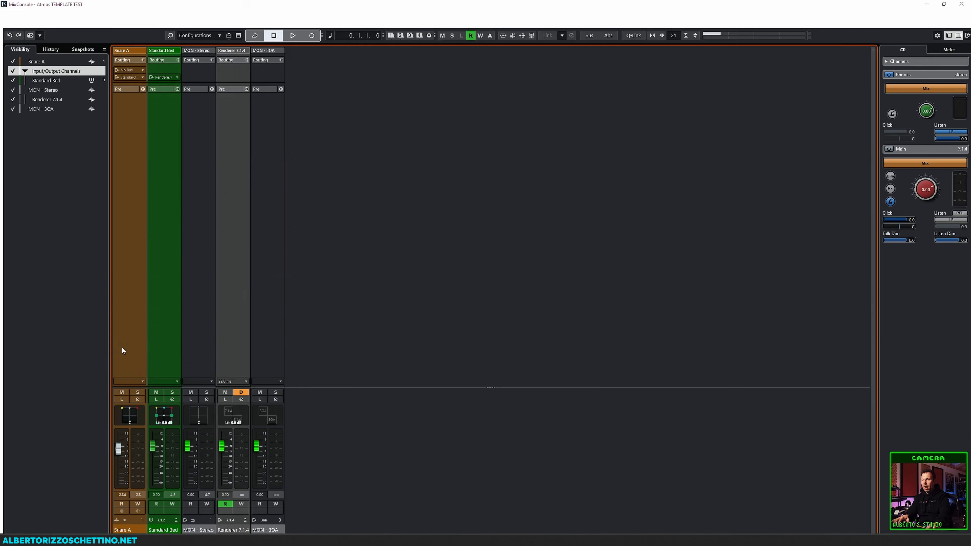
double_click(316, 413)
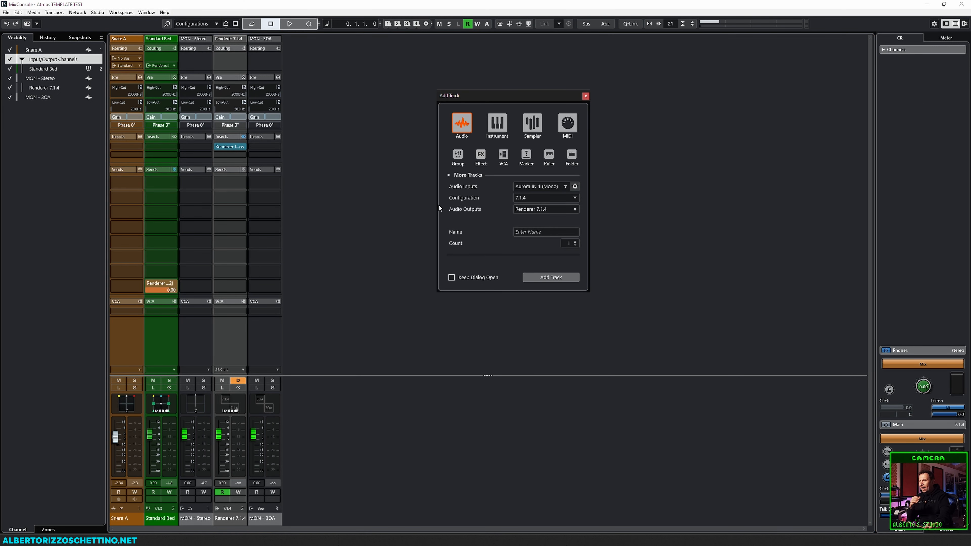
click(586, 96)
Reopen the output buses in Audio Connections and add a second third-order Ambisonics (3OA) bus.
key(F4)
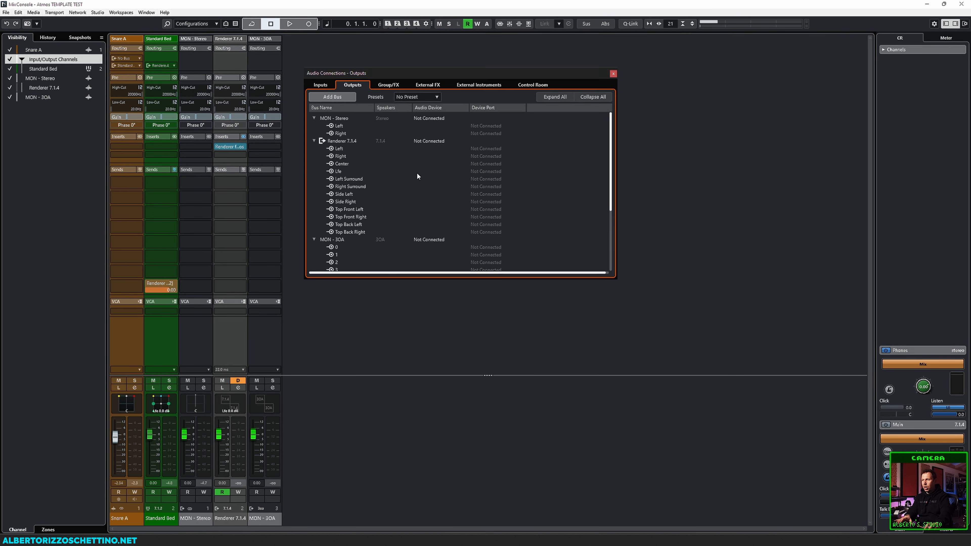
right_click(364, 239)
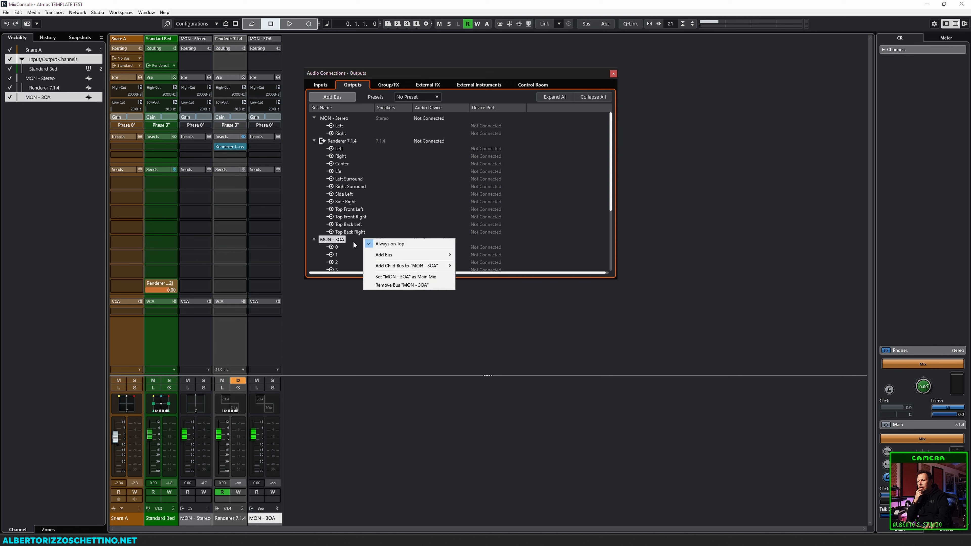
mouse_move(388, 258)
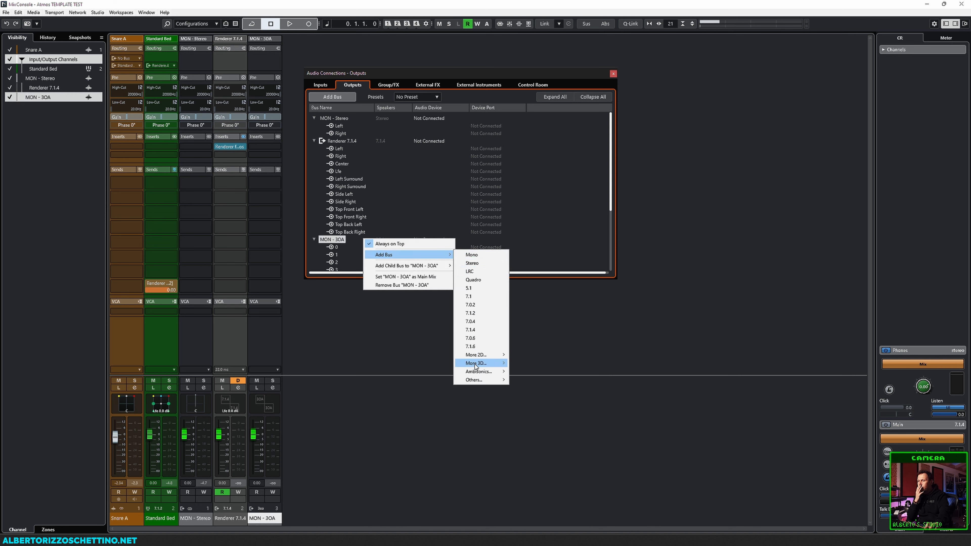
mouse_move(478, 373)
click(522, 387)
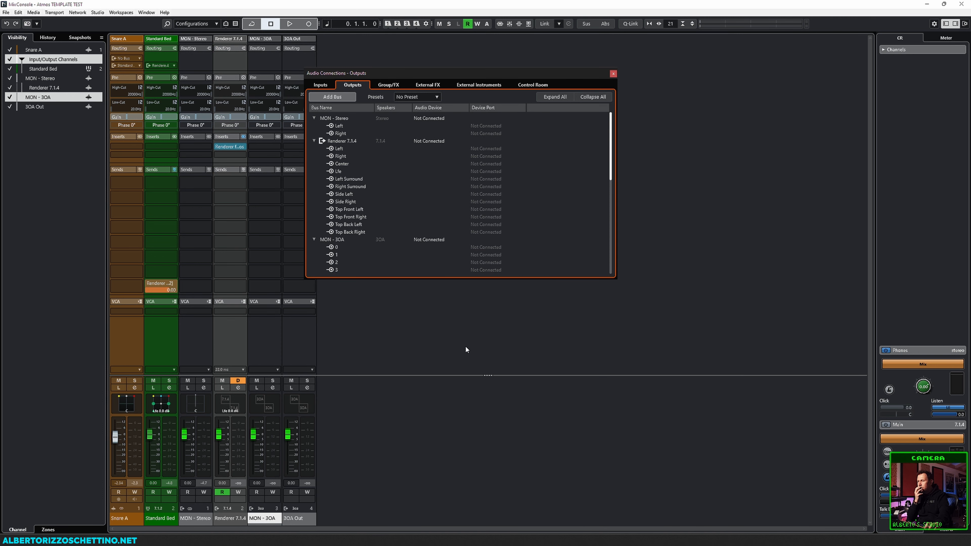
Delete the newly added 3OA Out bus from the output connections.
scroll(344, 218, down, 10)
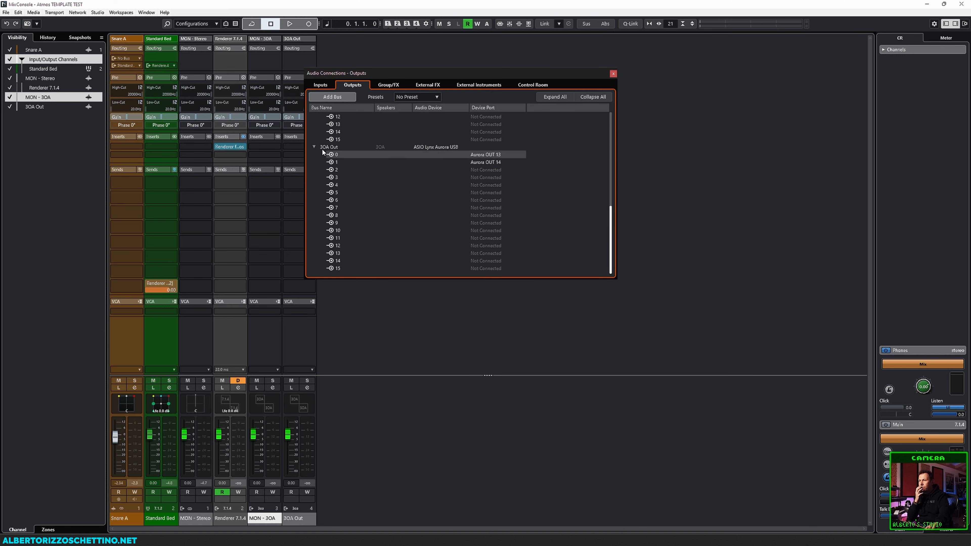
click(323, 148)
key(Delete)
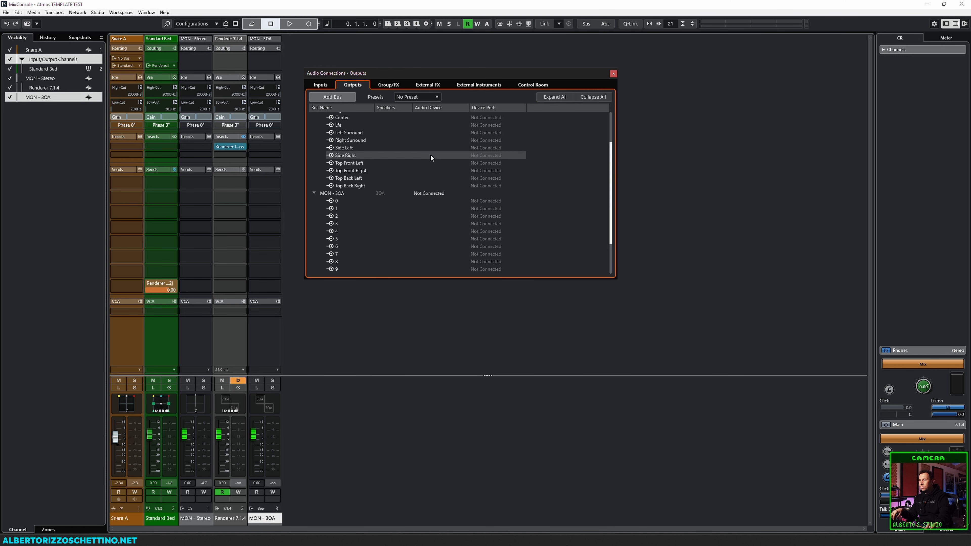
Collapse the channel lists of the MON - 3OA, Renderer 7.1.4 and MON - Stereo output buses.
scroll(334, 191, up, 3)
click(315, 240)
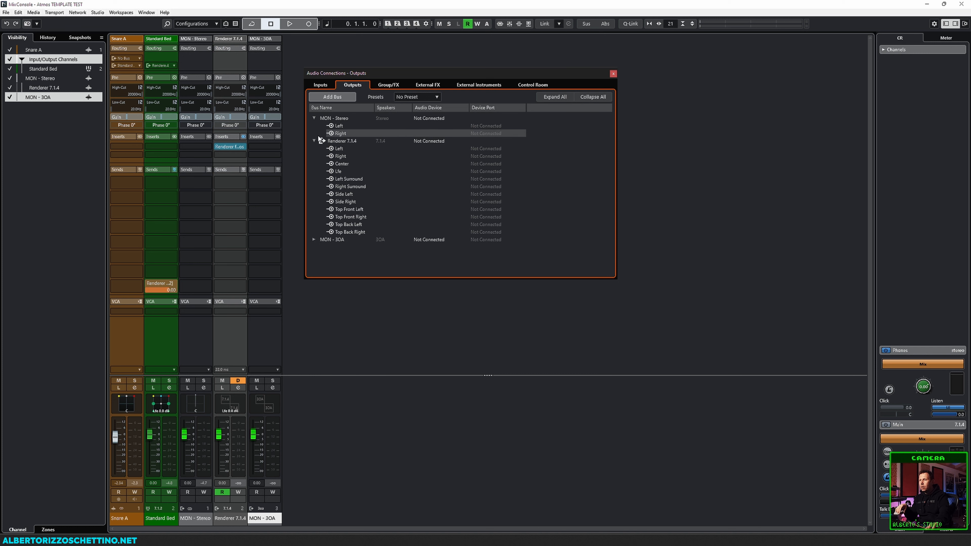
click(315, 139)
click(315, 118)
click(314, 126)
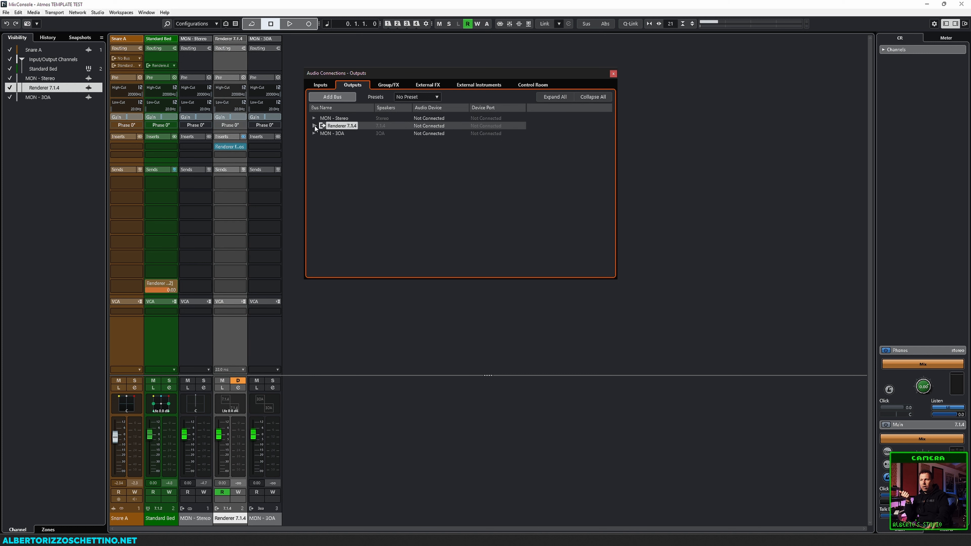
Examine the commands available for the MON - 3OA and Renderer 7.1.4 buses in Audio Connections.
right_click(334, 134)
click(322, 157)
double_click(333, 133)
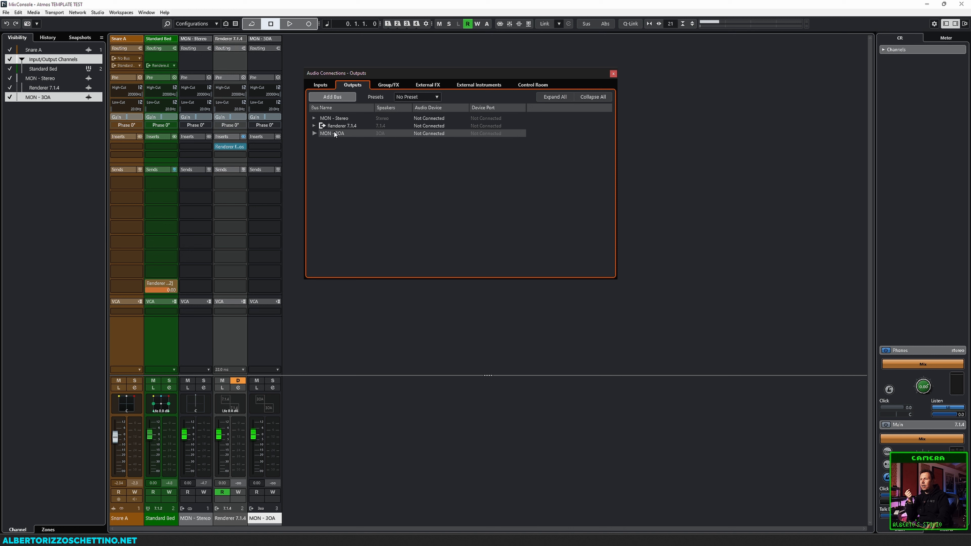
click(355, 126)
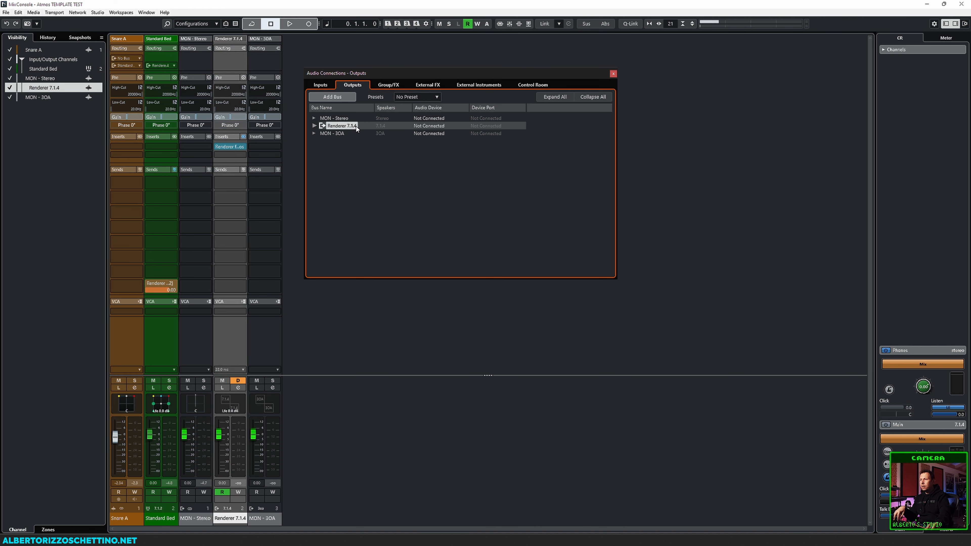
right_click(354, 126)
click(342, 132)
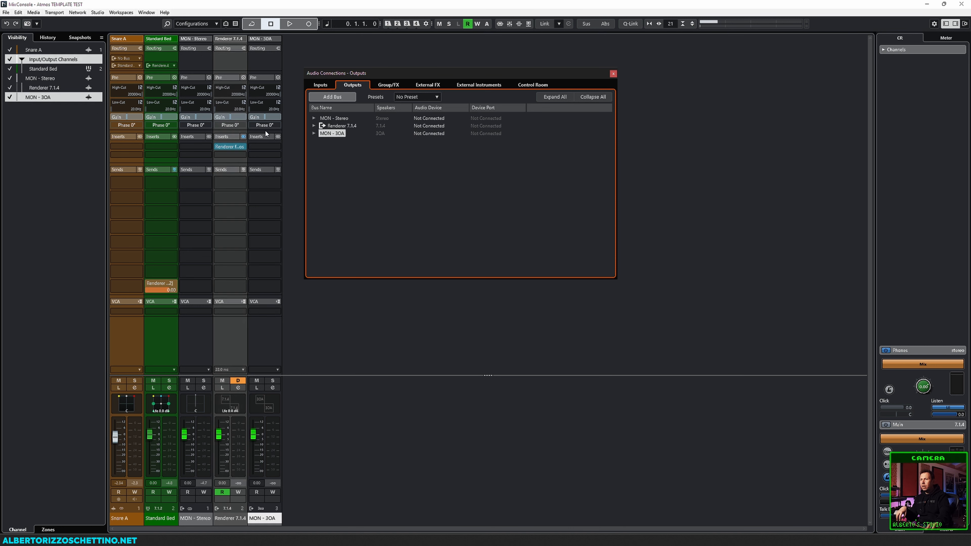
Check the MON - 3OA channel's commands in the visibility list and select the Renderer 7.1.4 entry for comparison.
right_click(76, 98)
click(59, 100)
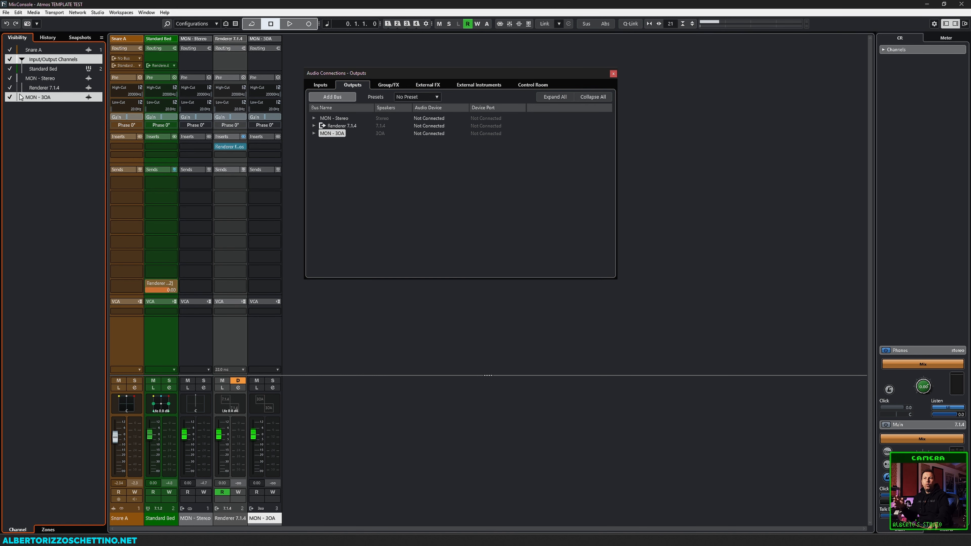
click(35, 87)
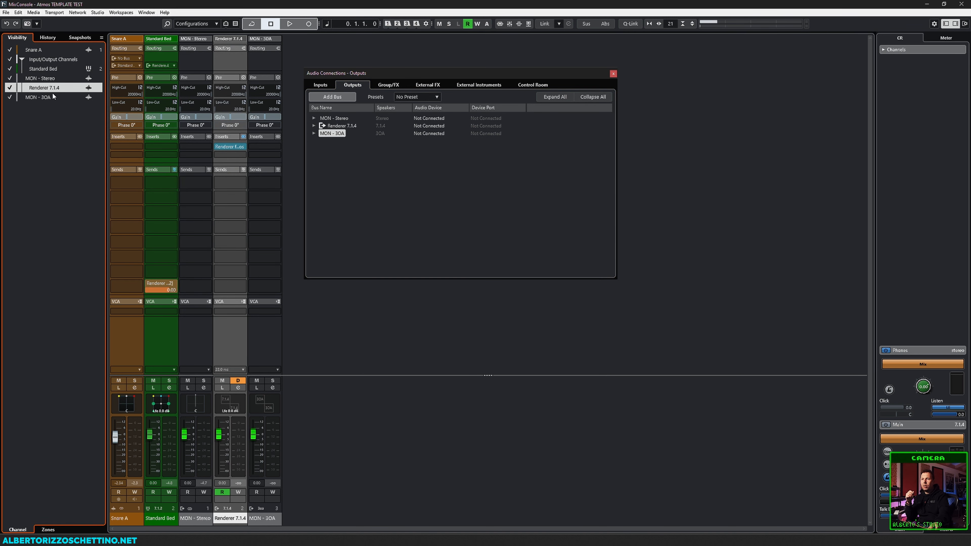
Close Audio Connections and compare the MON - Stereo, Renderer 7.1.4 and MON - 3OA channels with the output routing choices of Snare A.
click(613, 74)
click(191, 345)
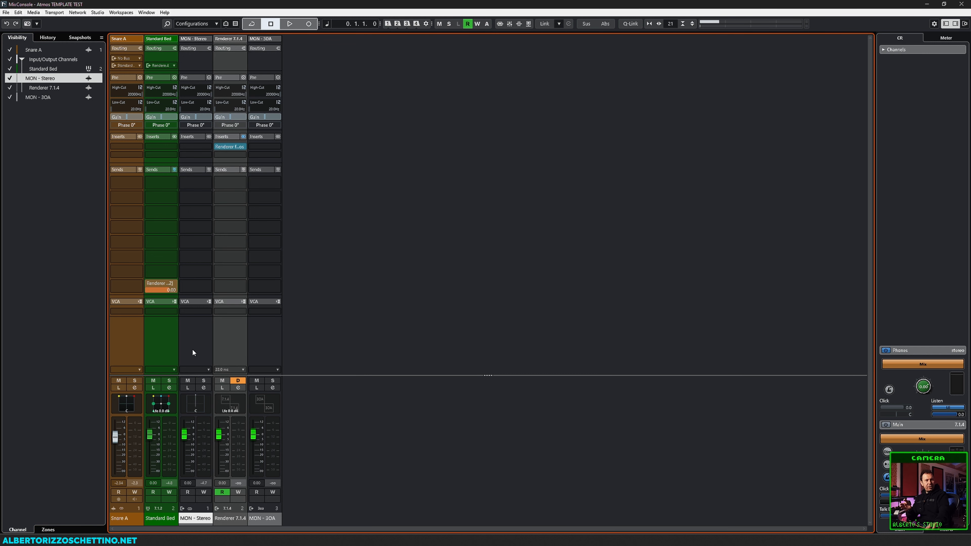
click(224, 352)
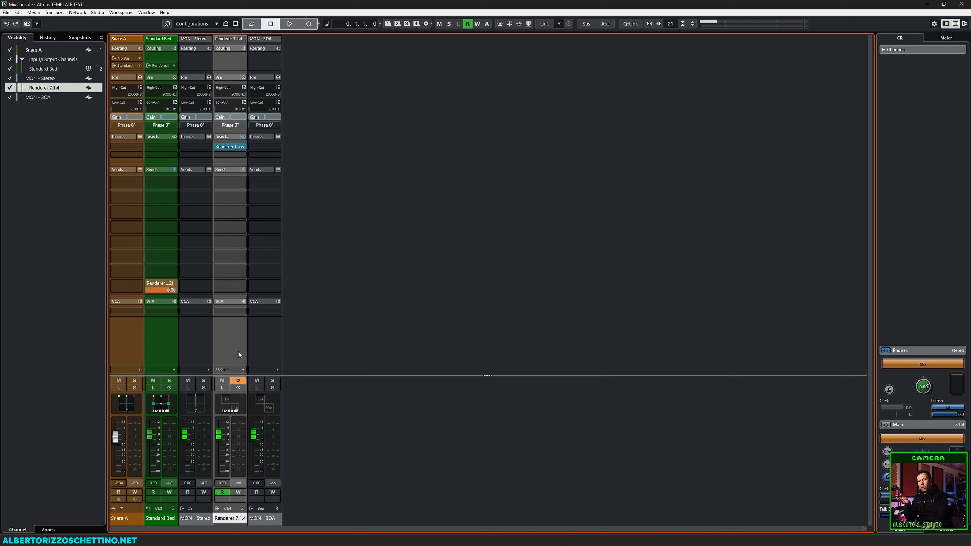
click(268, 344)
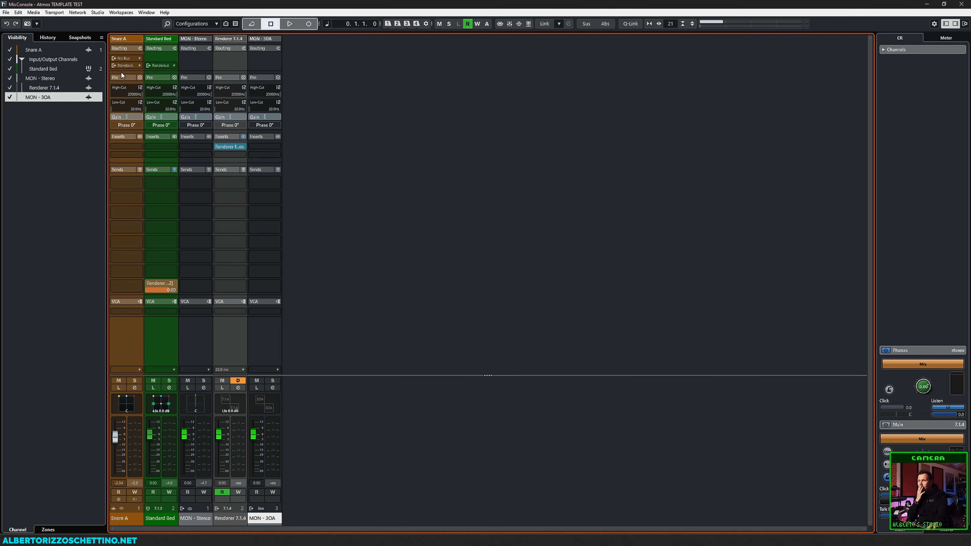
click(140, 65)
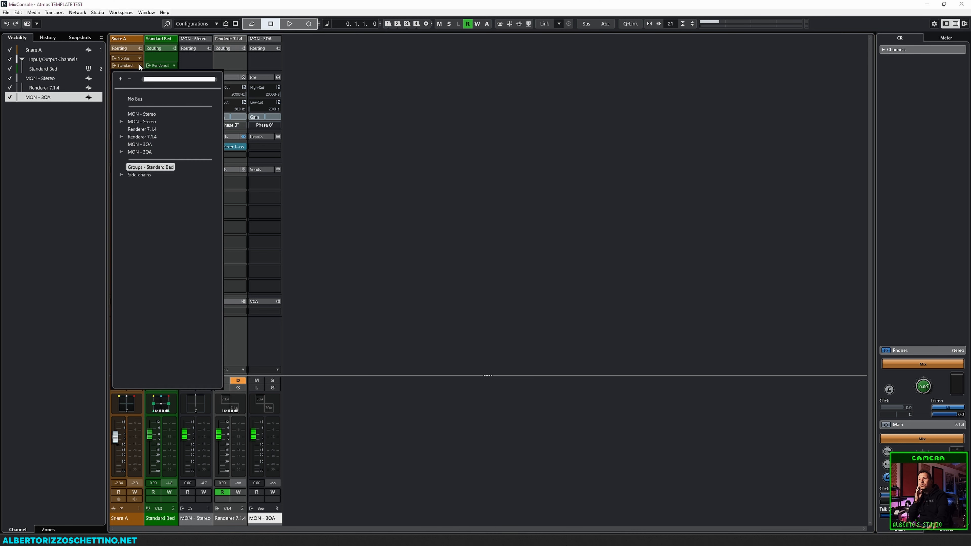
click(311, 215)
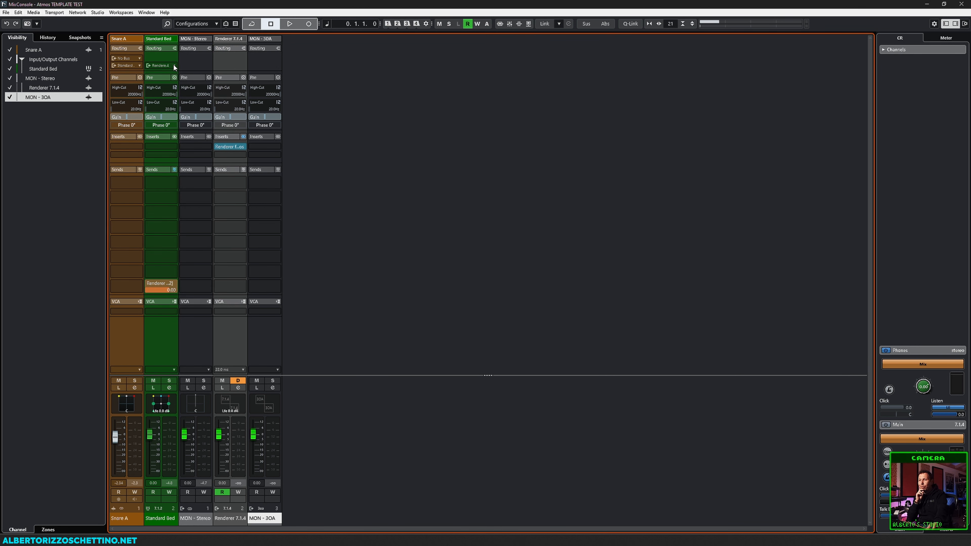
Examine the commands for the MON - 3OA bus in Audio Connections and close it without changing anything.
key(F4)
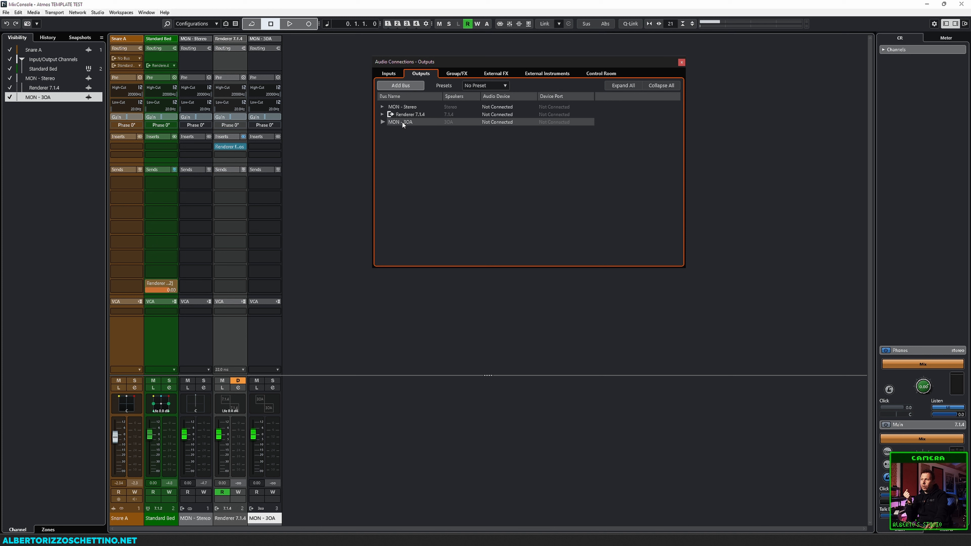
right_click(406, 122)
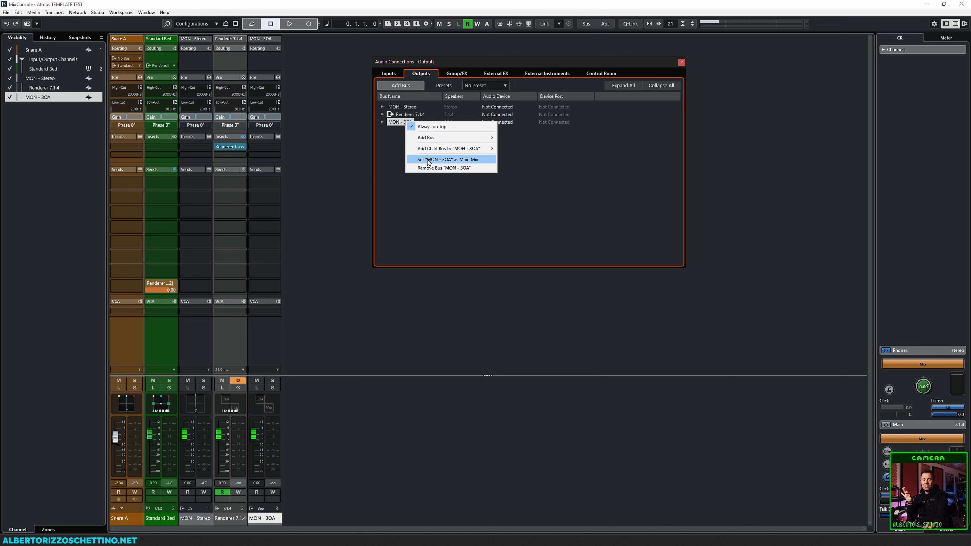
click(434, 229)
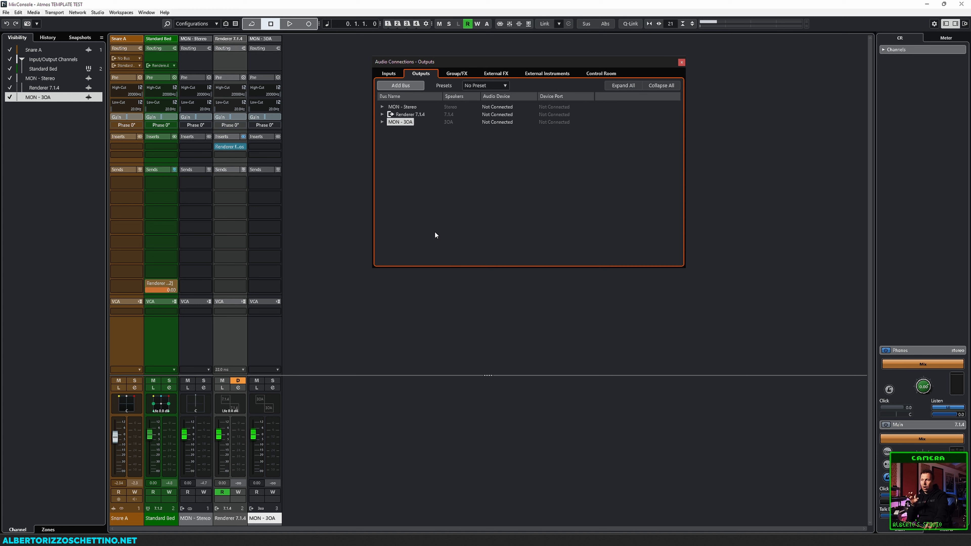
click(681, 63)
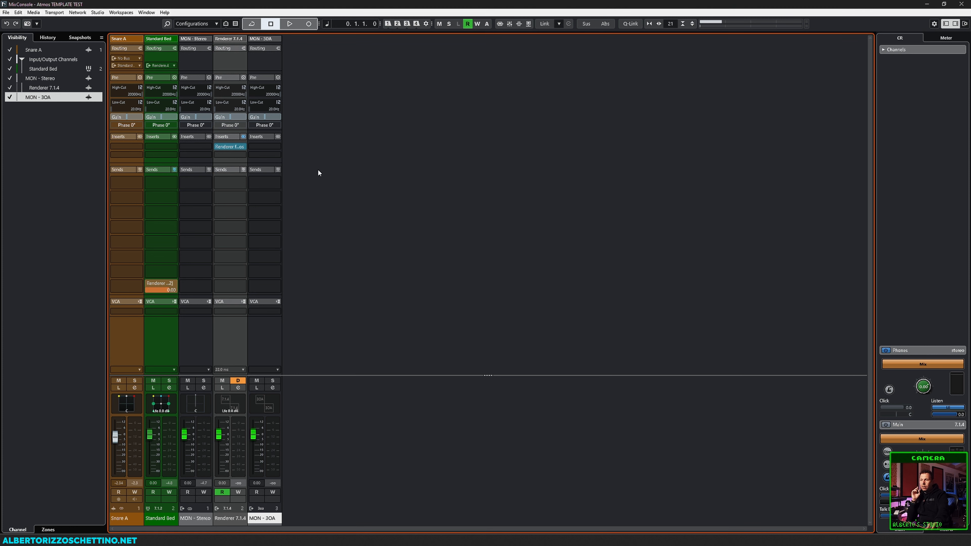
Examine the downmix formats offered by the Renderer for Dolby Atmos on the Renderer 7.1.4 channel and close the plug-in.
click(232, 146)
drag(473, 126, 337, 62)
click(343, 112)
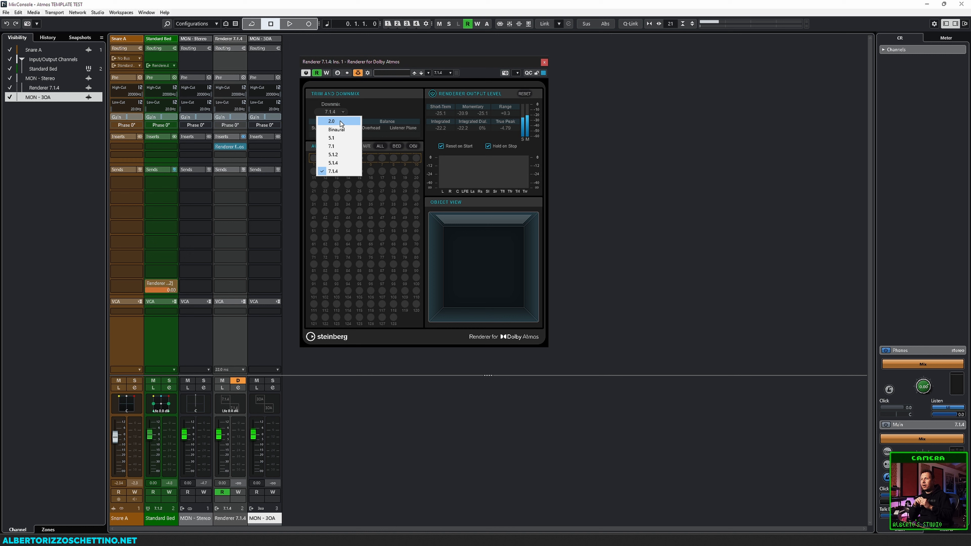
click(359, 109)
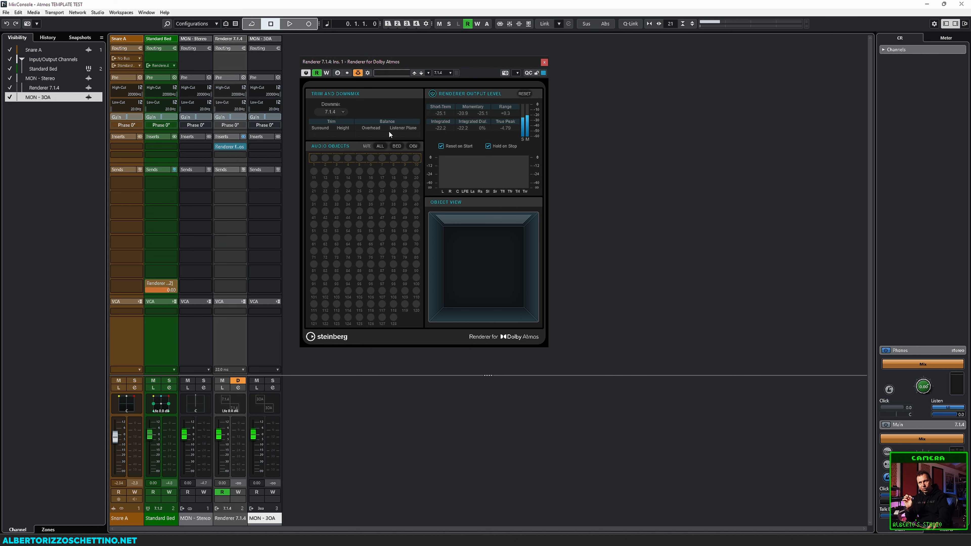
drag(416, 62, 451, 55)
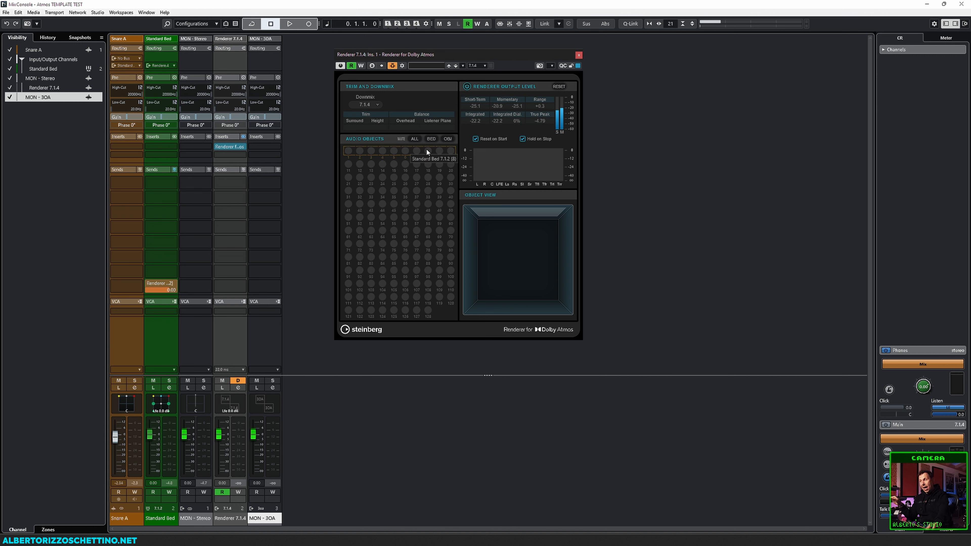
click(578, 56)
Set the MON - 3OA output bus as the main mix in Audio Connections.
key(F4)
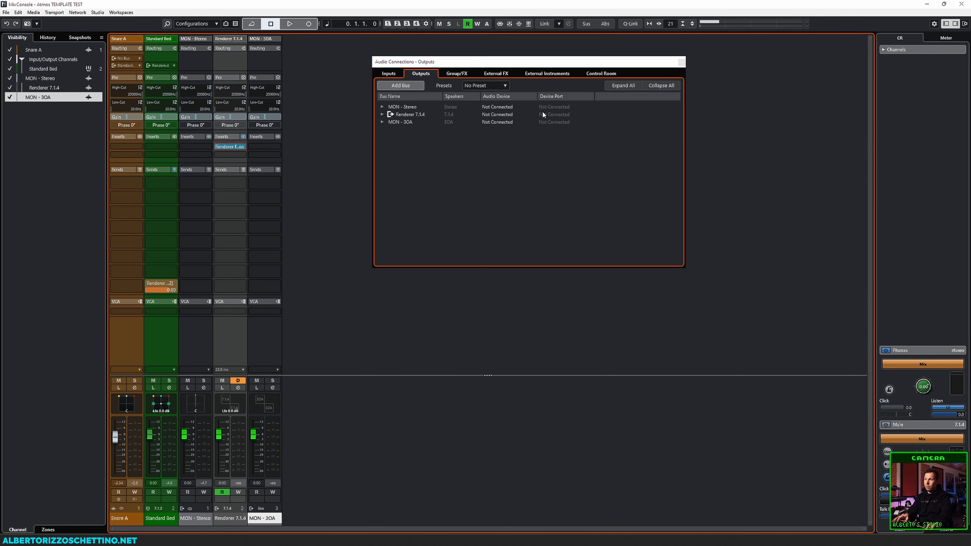
click(393, 122)
right_click(399, 121)
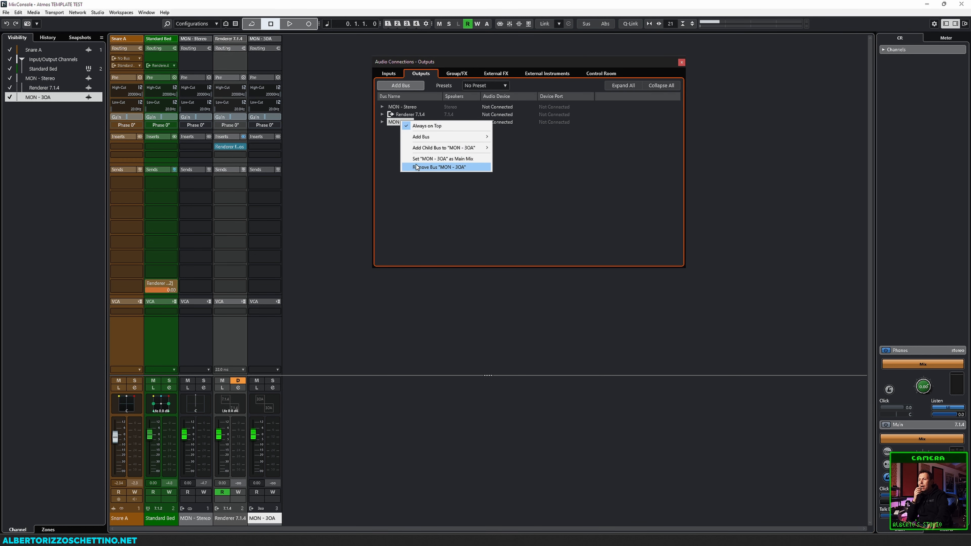
click(429, 159)
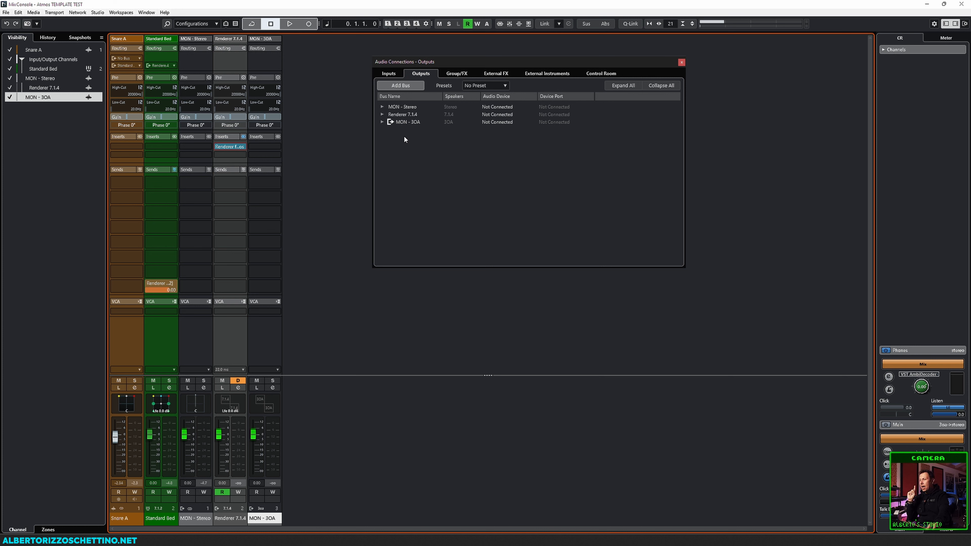
Make the Renderer 7.1.4 output bus the main mix again.
right_click(402, 115)
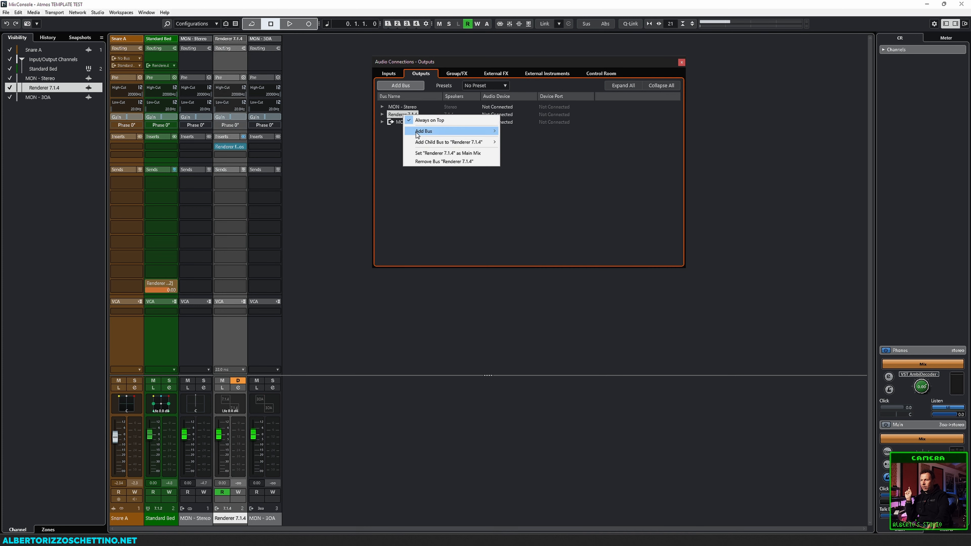
click(443, 153)
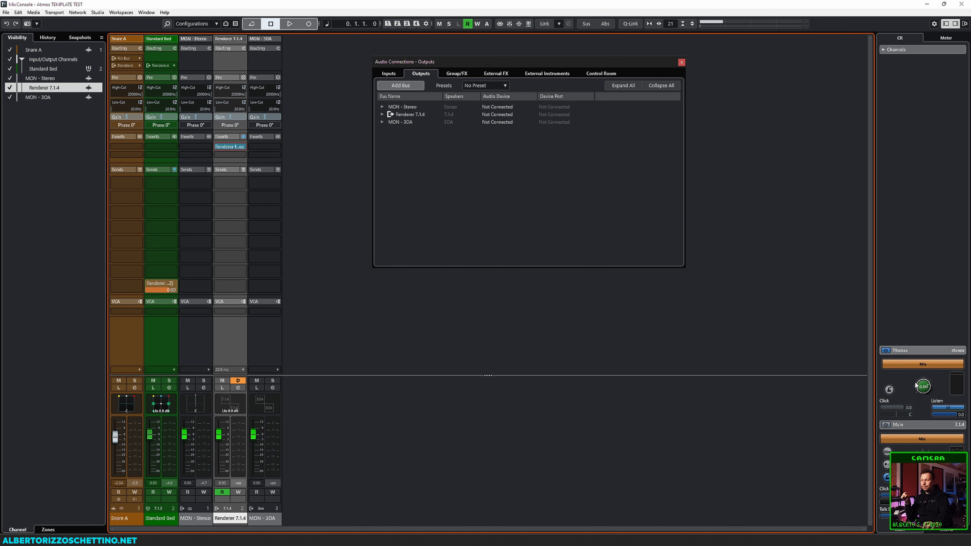
Lower the Phones level in the Control Room, switching its metronome click on and back off.
mouse_move(924, 390)
mouse_down()
mouse_move(921, 429)
mouse_move(920, 393)
mouse_up()
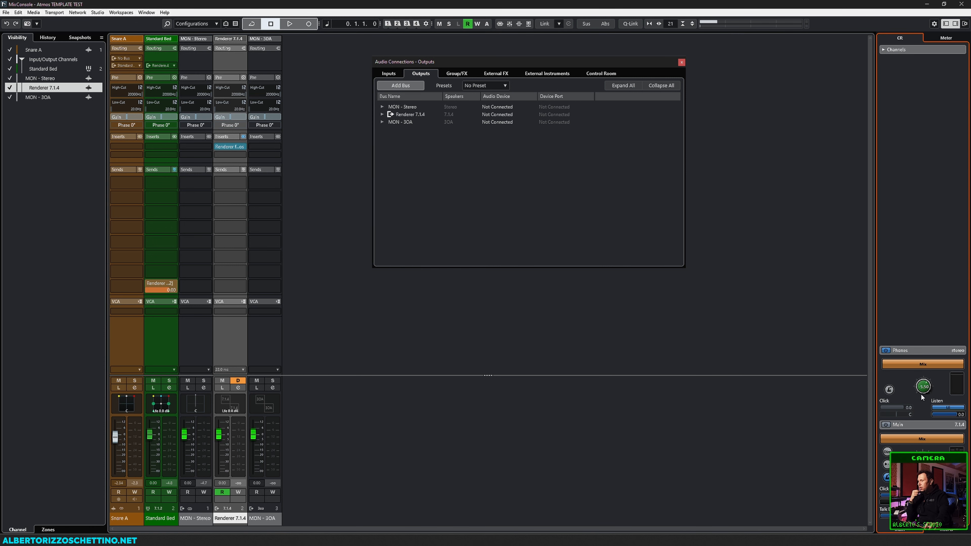
click(889, 389)
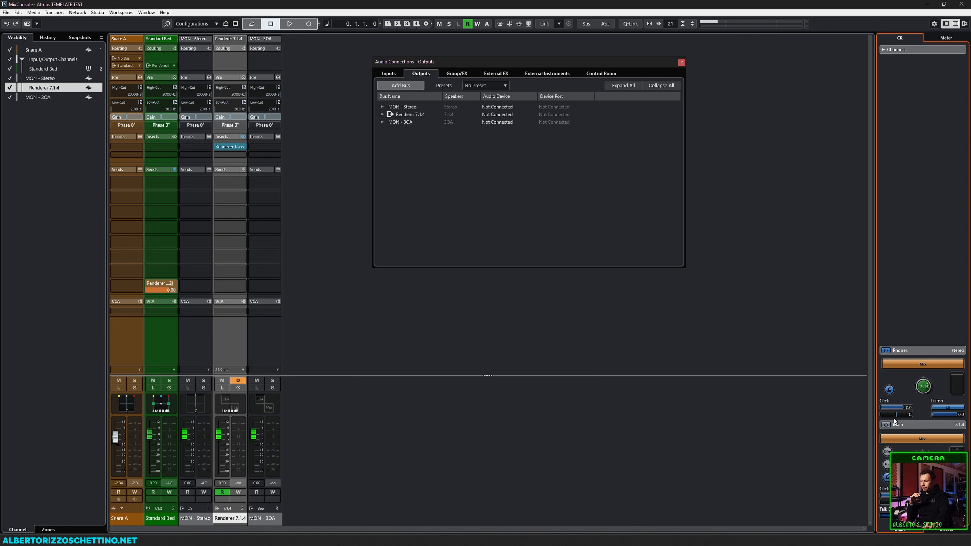
click(889, 389)
mouse_move(919, 393)
mouse_down()
mouse_move(919, 410)
mouse_move(921, 387)
mouse_up()
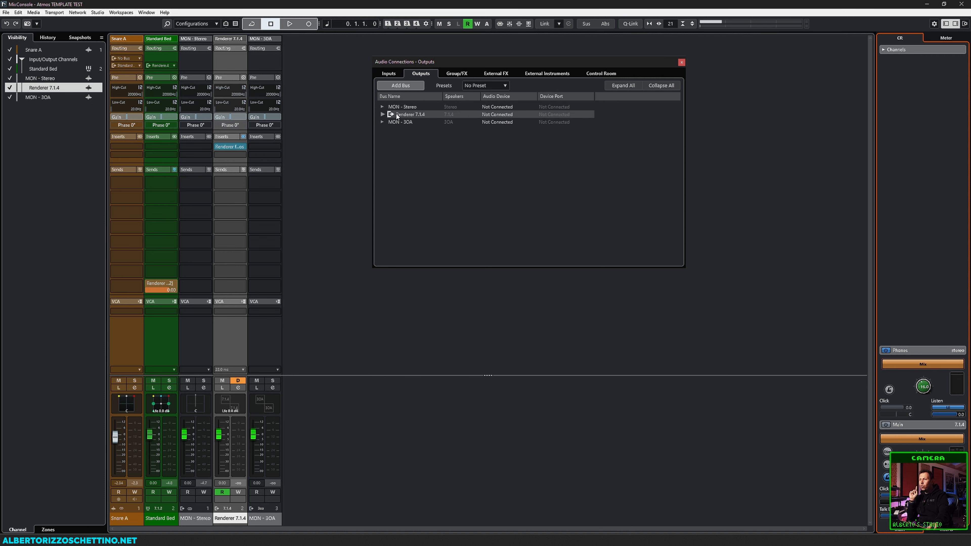
Set the MON - 3OA bus as the main mix again and close Audio Connections.
right_click(406, 122)
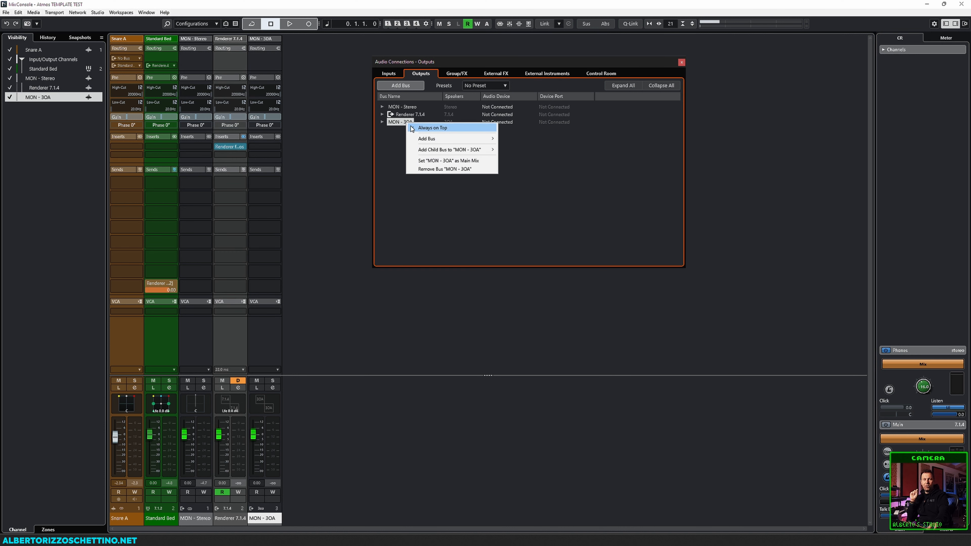
click(437, 162)
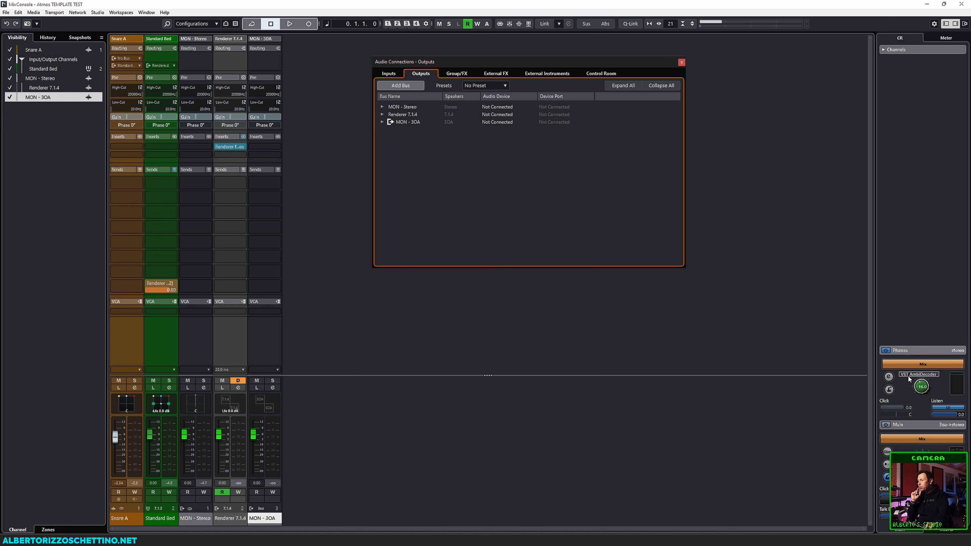
click(682, 62)
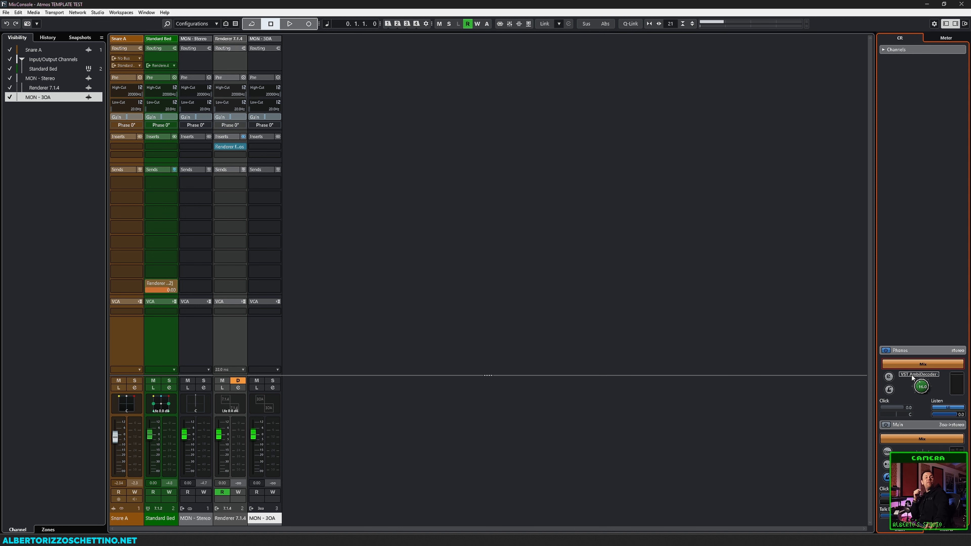
Examine the Phones channel's VST AmbiDecoder beside the Renderer for Dolby Atmos, and leave only the decoder open.
click(889, 377)
drag(520, 169, 612, 115)
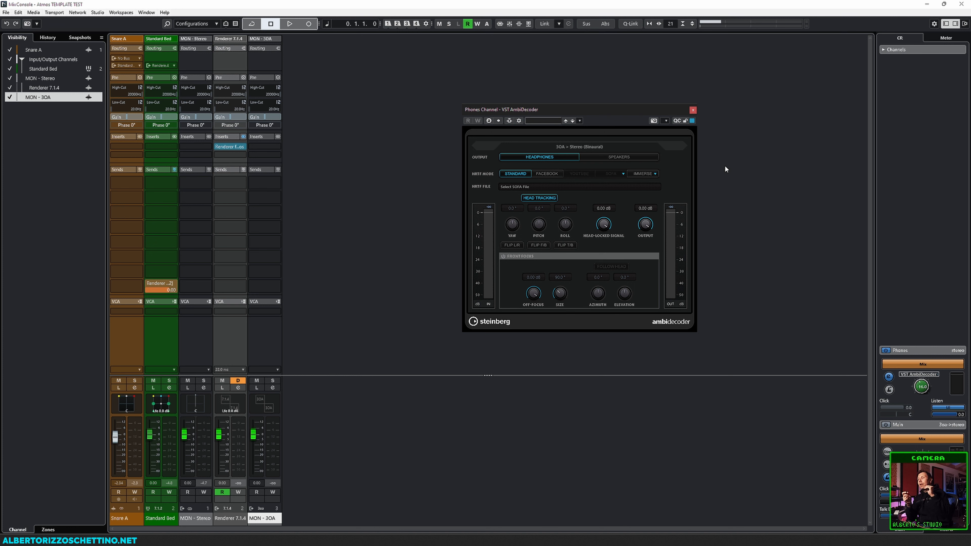
click(226, 147)
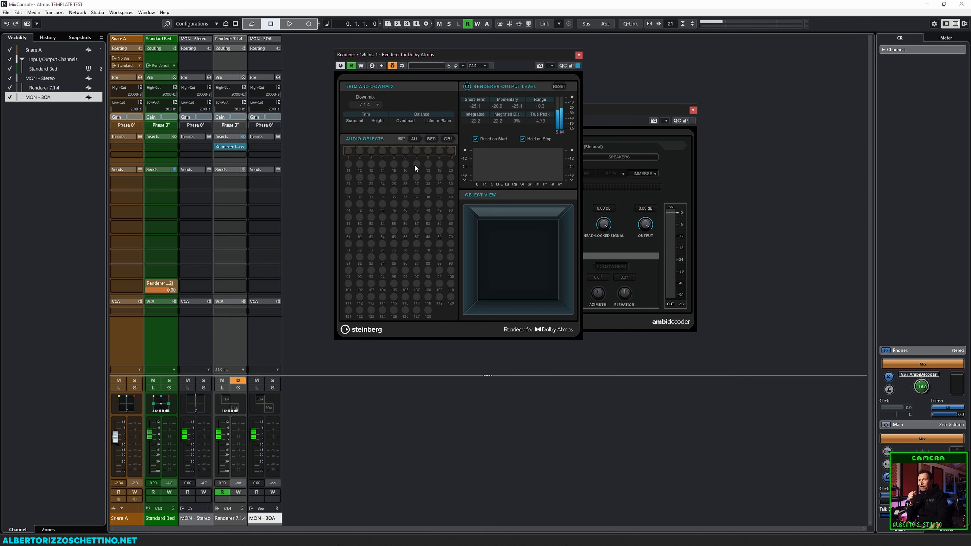
drag(409, 57, 303, 59)
drag(537, 110, 603, 105)
drag(417, 57, 468, 69)
click(520, 65)
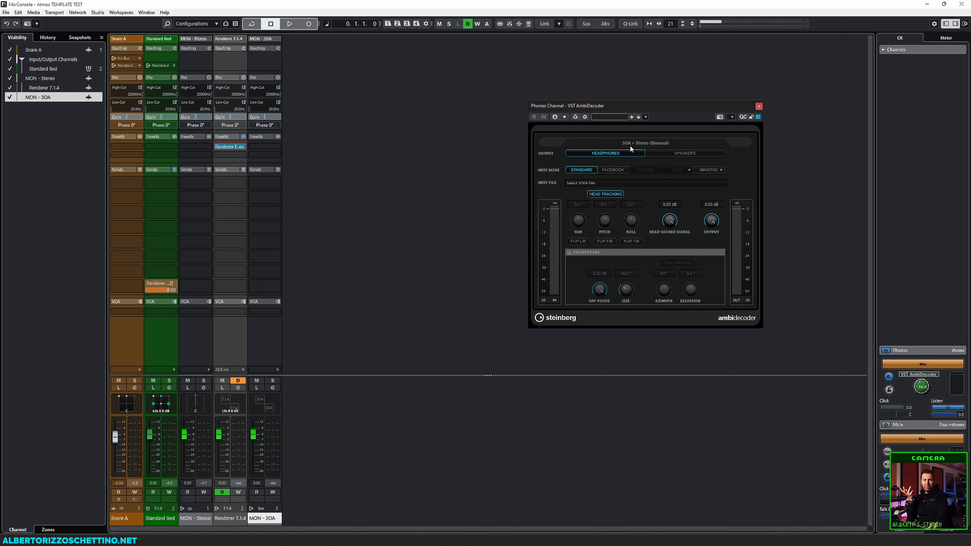
Compare the AmbiDecoder's Speakers and Headphones output modes, leaving Headphones selected.
click(678, 155)
click(623, 154)
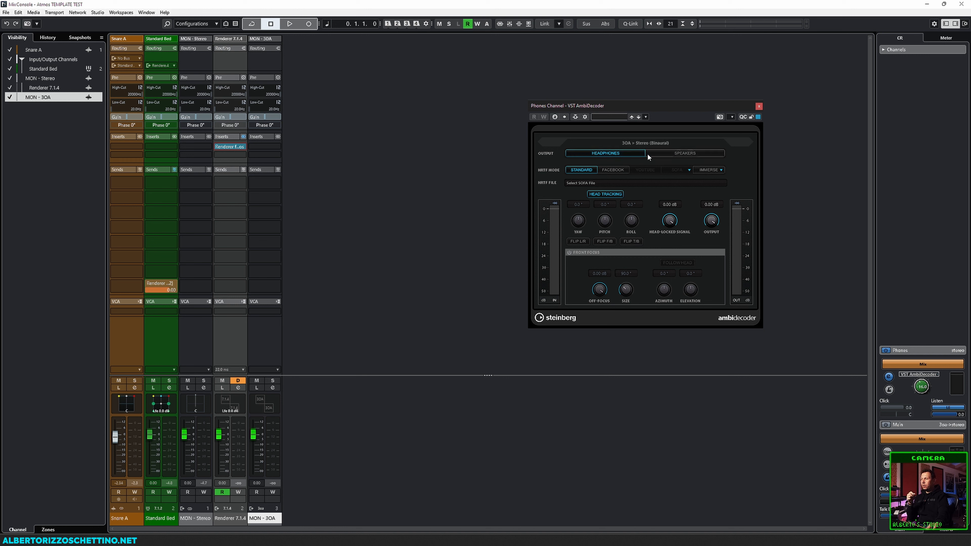
click(658, 154)
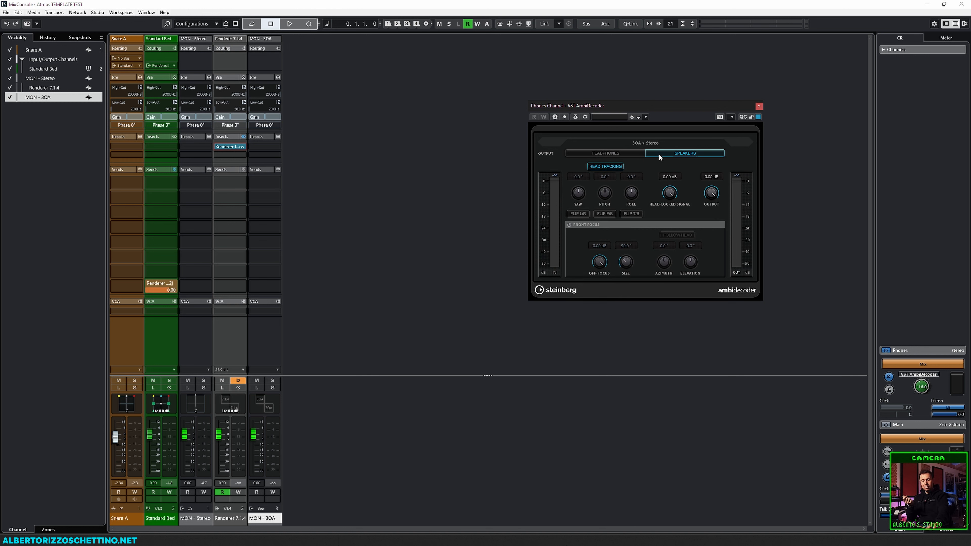
click(609, 154)
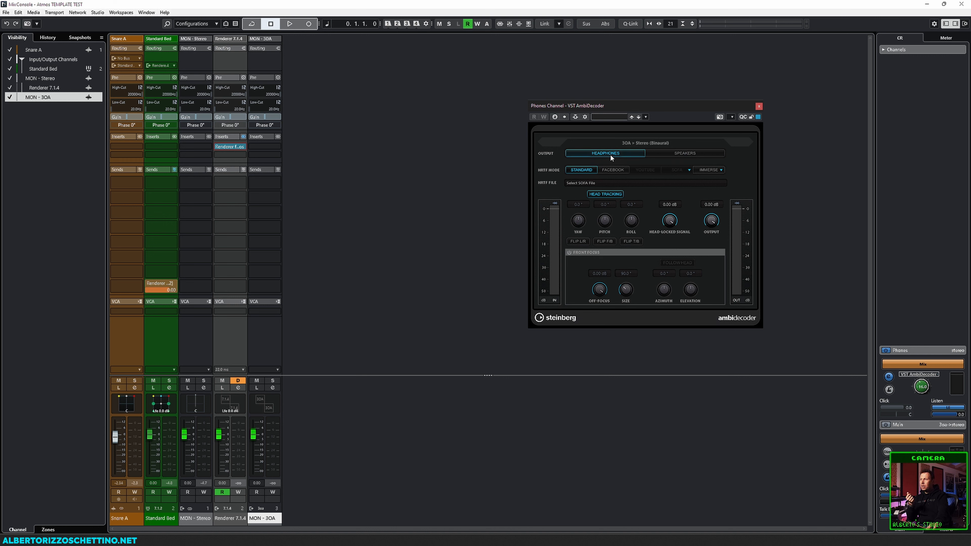
click(672, 155)
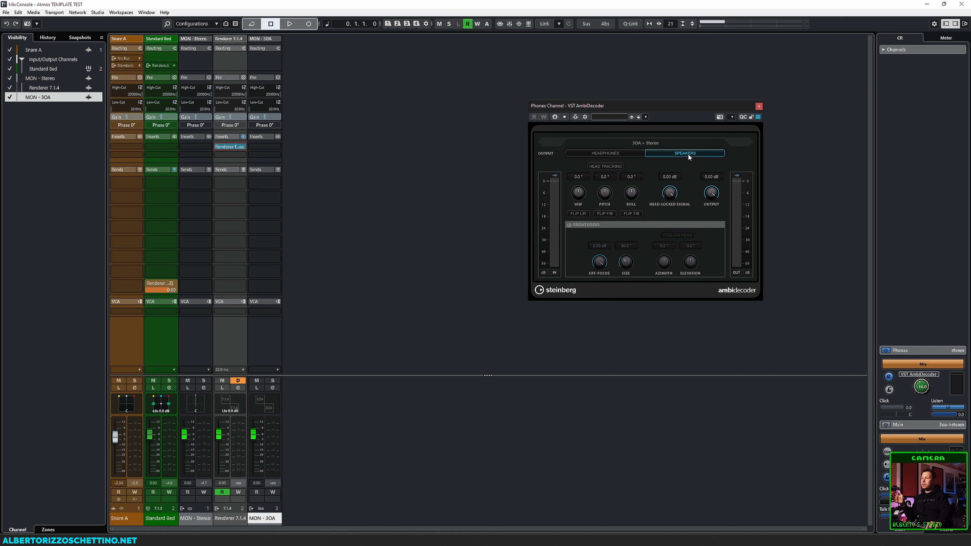
click(620, 152)
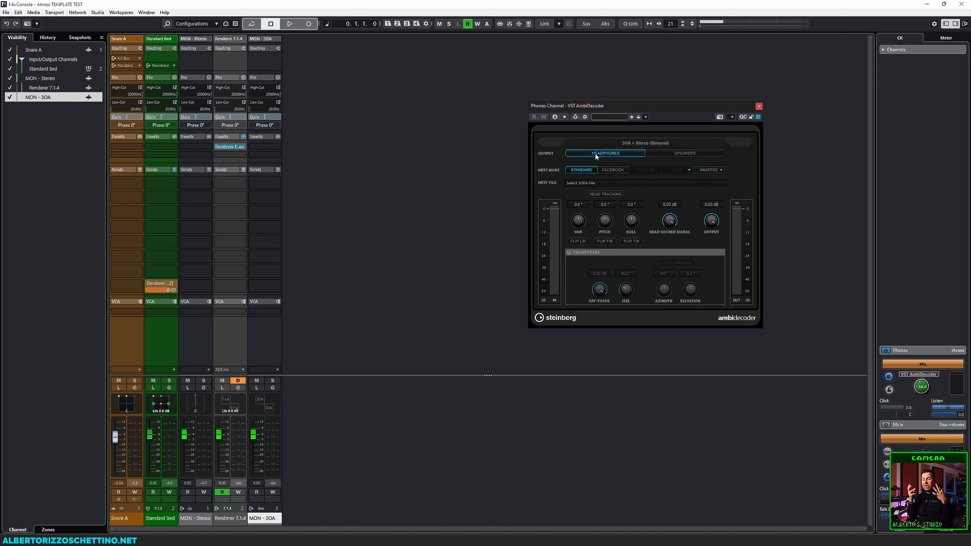
Check the IMMERSE profile options of the AmbiDecoder's HRTF mode and close the decoder.
click(721, 169)
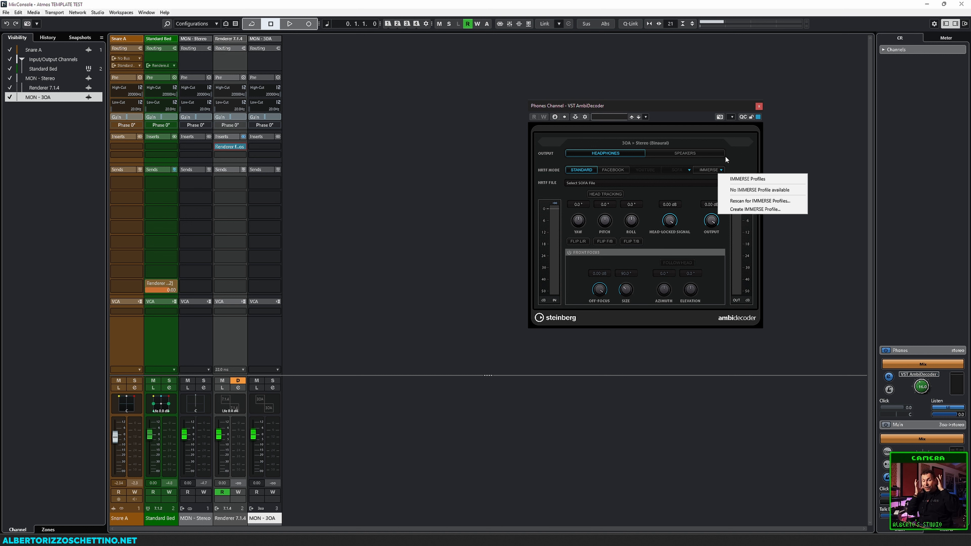
click(680, 126)
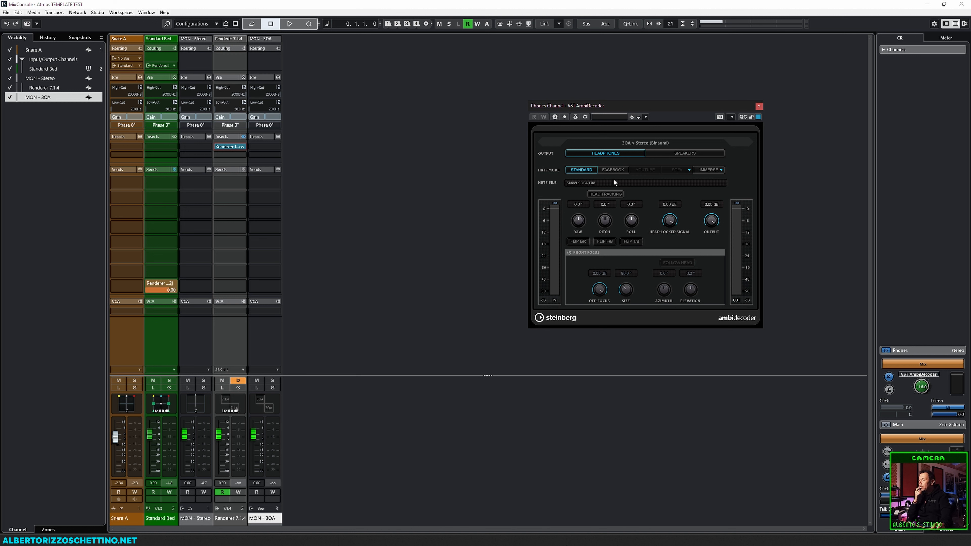
click(759, 106)
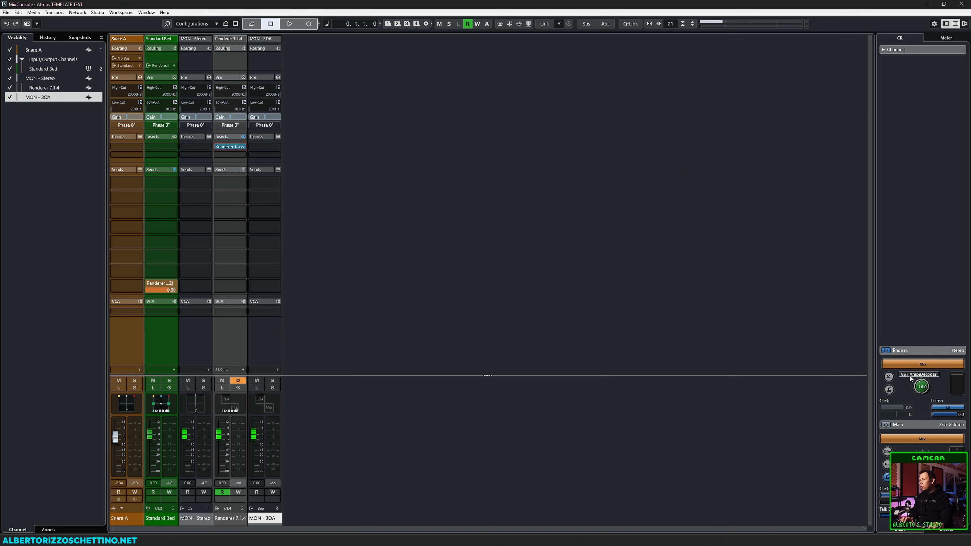
Reopen the Phones channel's AmbiDecoder and show the insert slots of the Control Room channels.
click(888, 376)
click(945, 530)
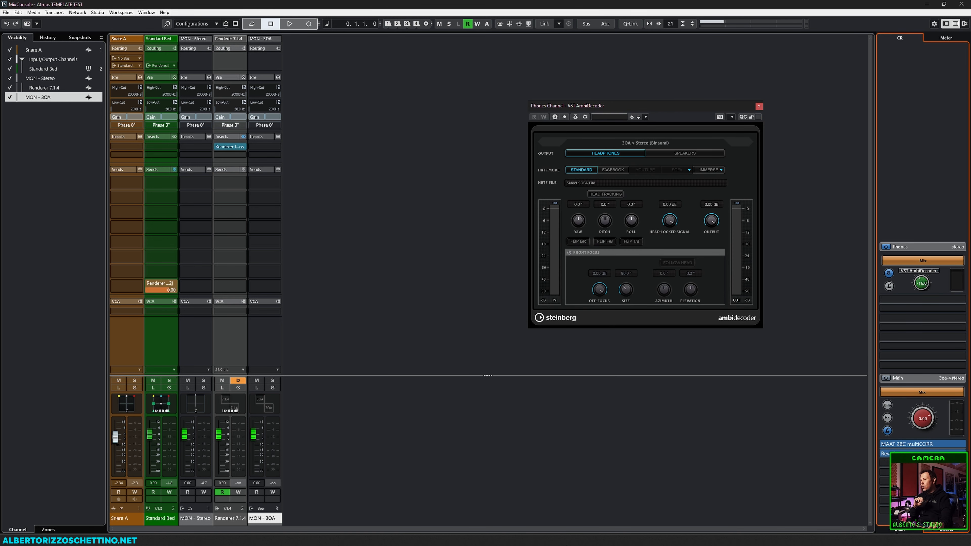
Inspect the Reverberate insert on the Main Control Room channel and close its window.
click(889, 454)
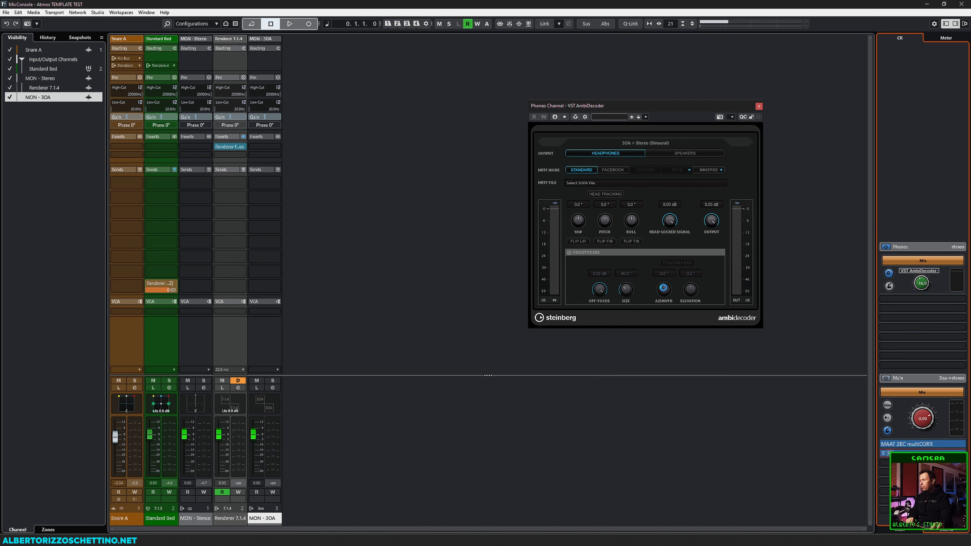
drag(460, 138, 498, 61)
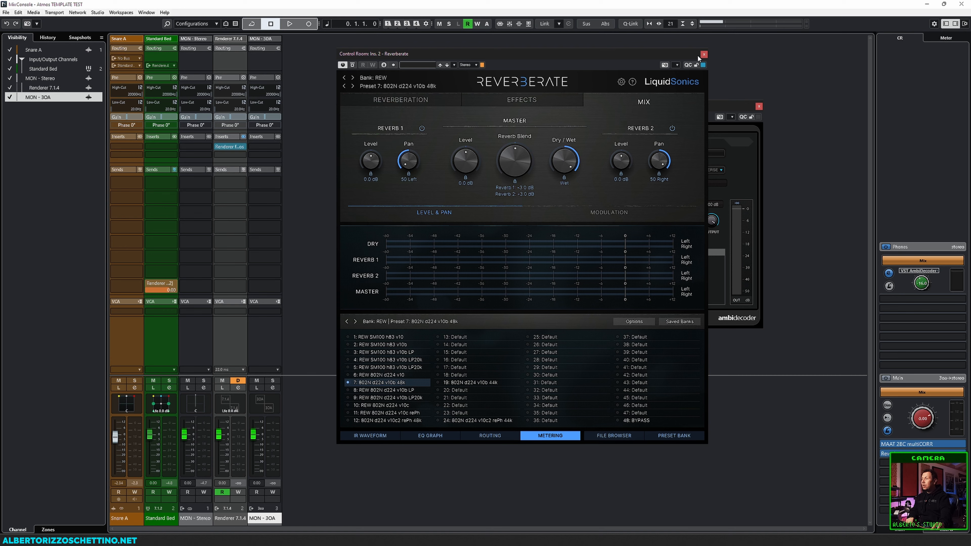
click(704, 54)
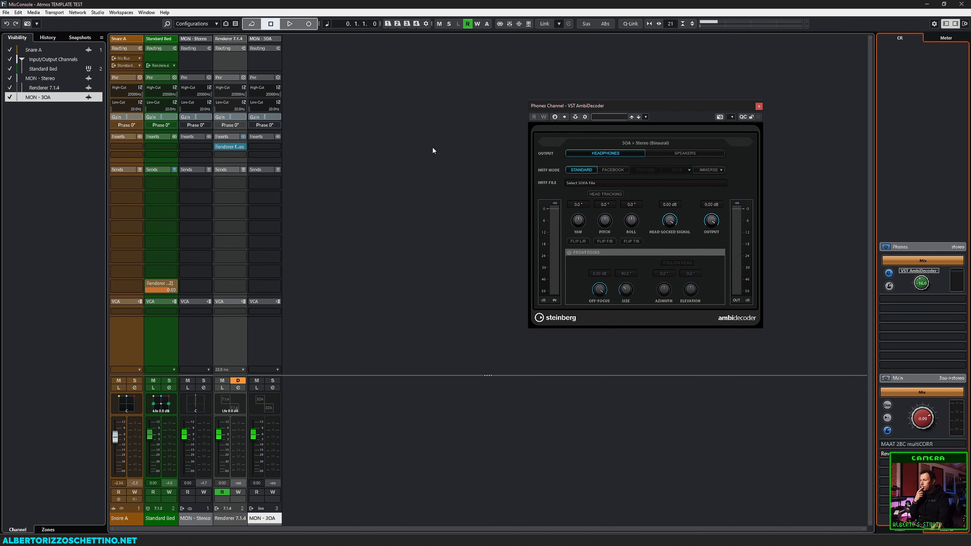
Play the project briefly and check which output buses are available to the Standard Bed's first send.
click(348, 173)
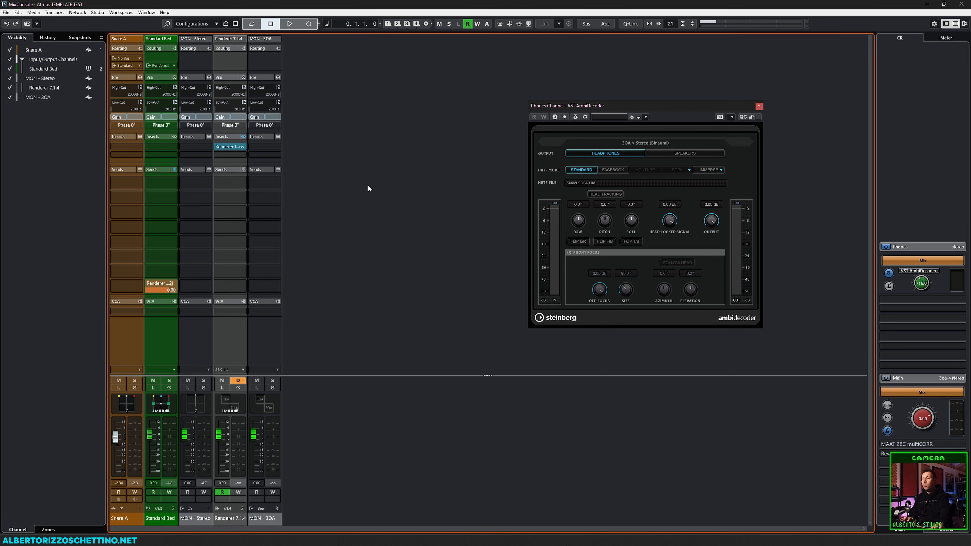
key(space)
key(space)
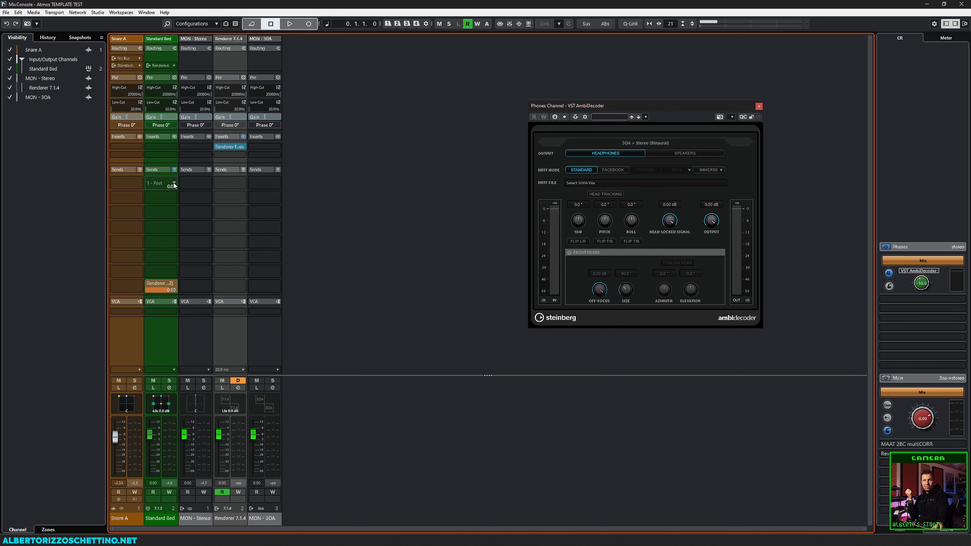
click(173, 183)
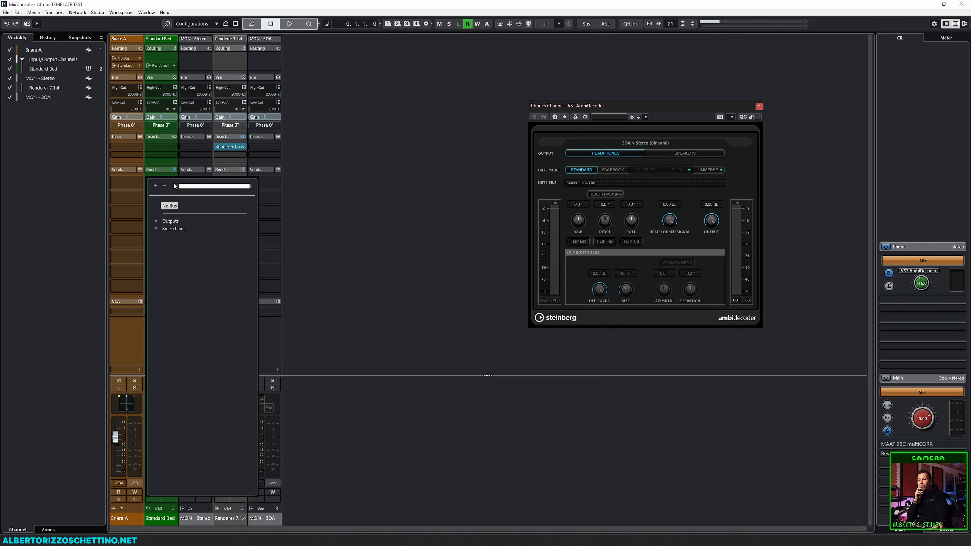
click(156, 221)
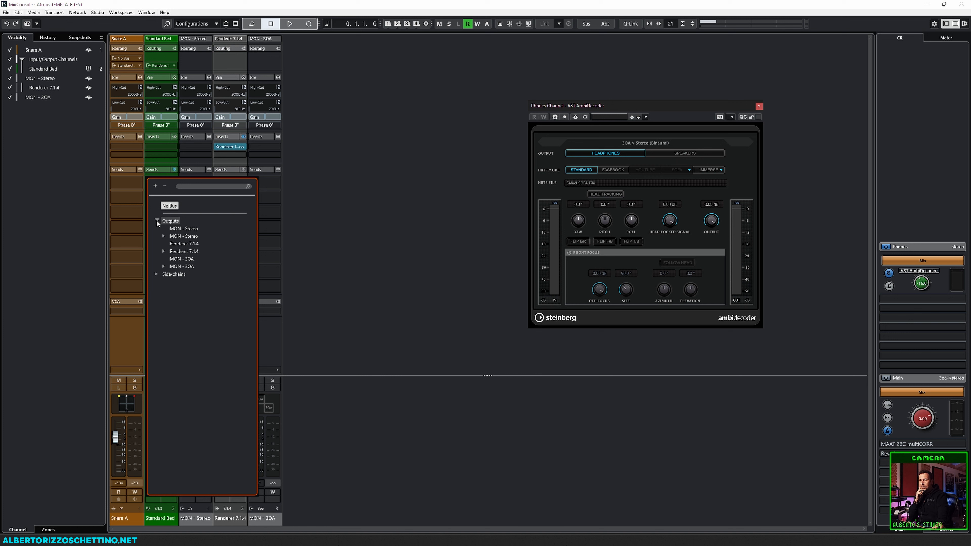
click(280, 215)
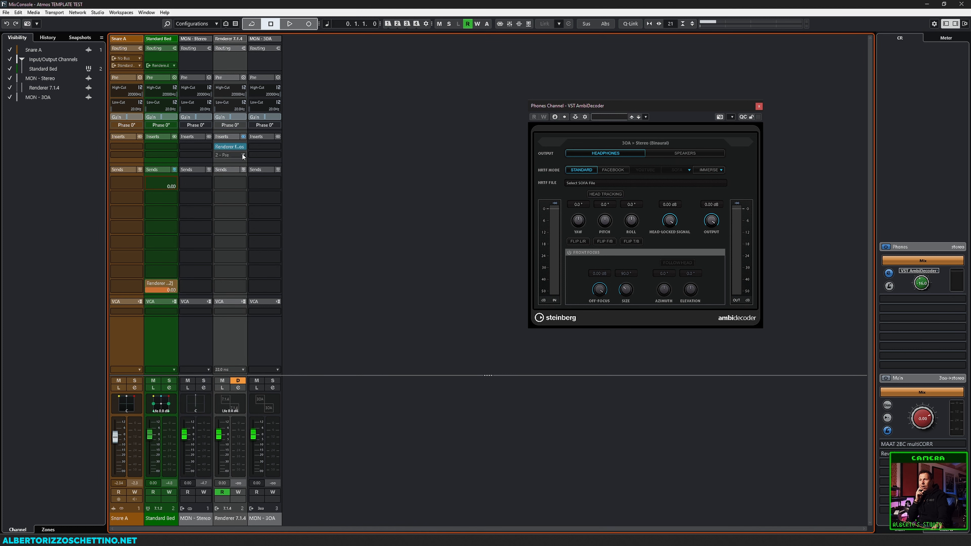
Try routing the Standard Bed's output to MON - 3OA and play the project to audition it.
click(173, 66)
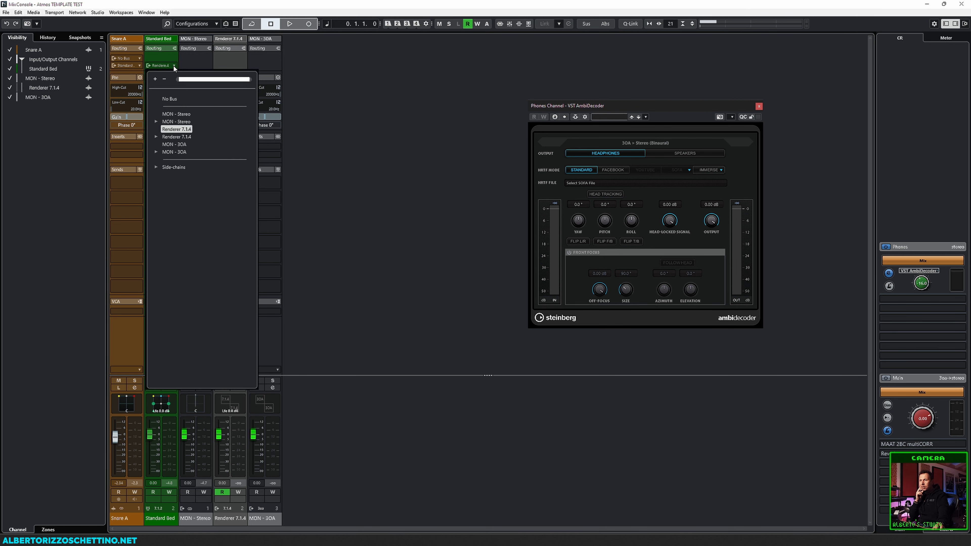
click(173, 65)
click(173, 64)
click(170, 145)
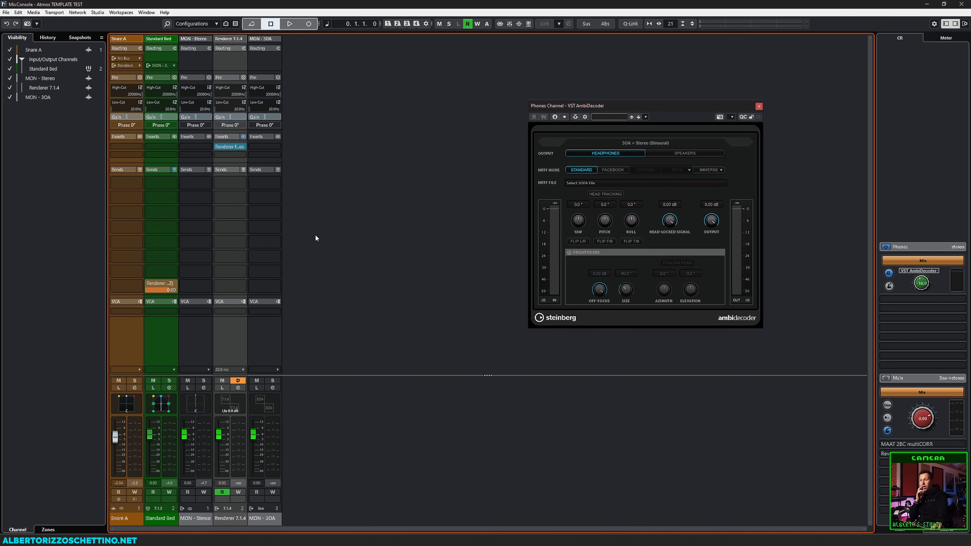
key(space)
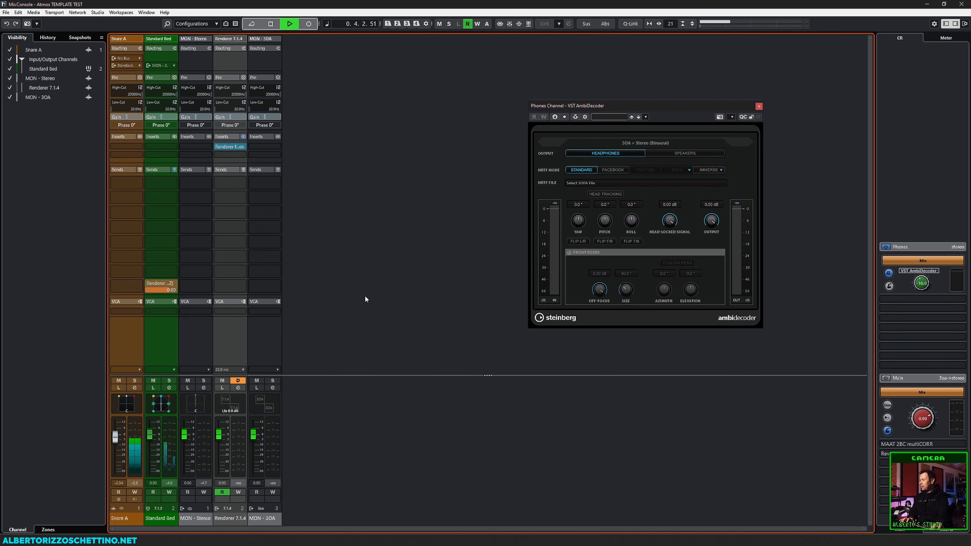
key(space)
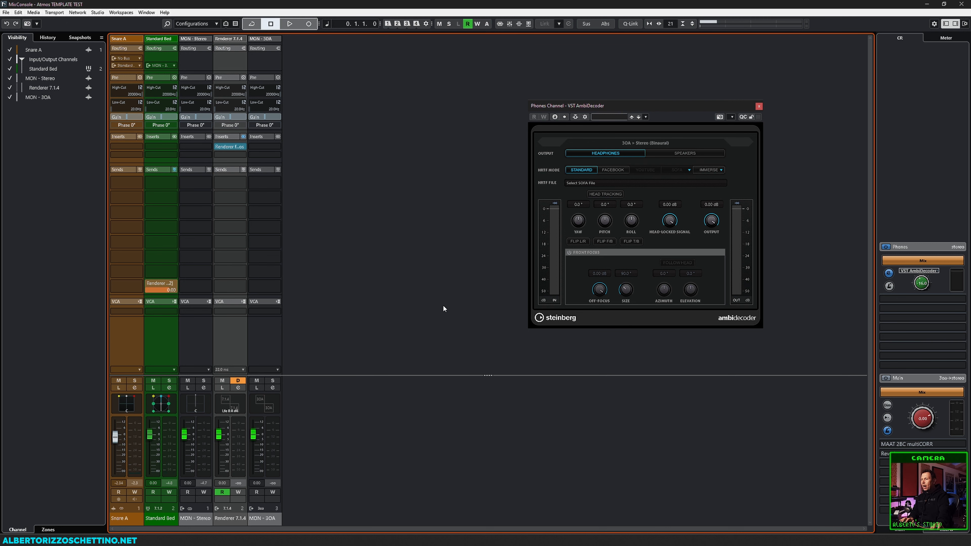
key(space)
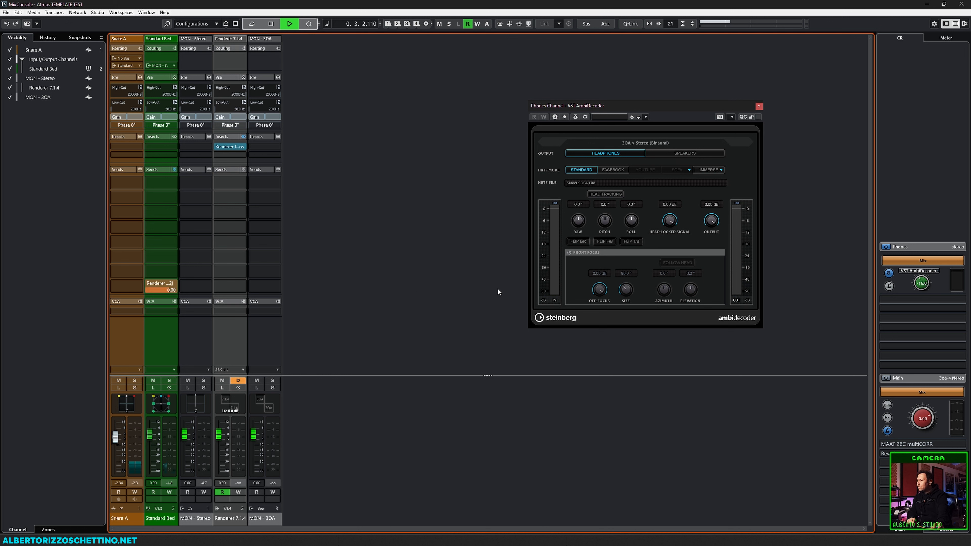
key(space)
Route the Standard Bed's output back to Renderer 7.1.4 and audition the project again.
click(173, 64)
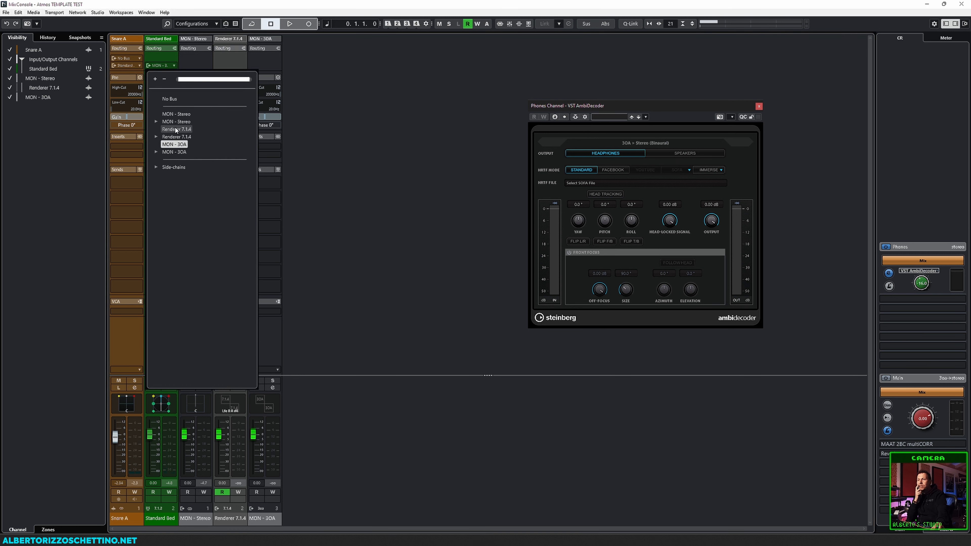
click(171, 130)
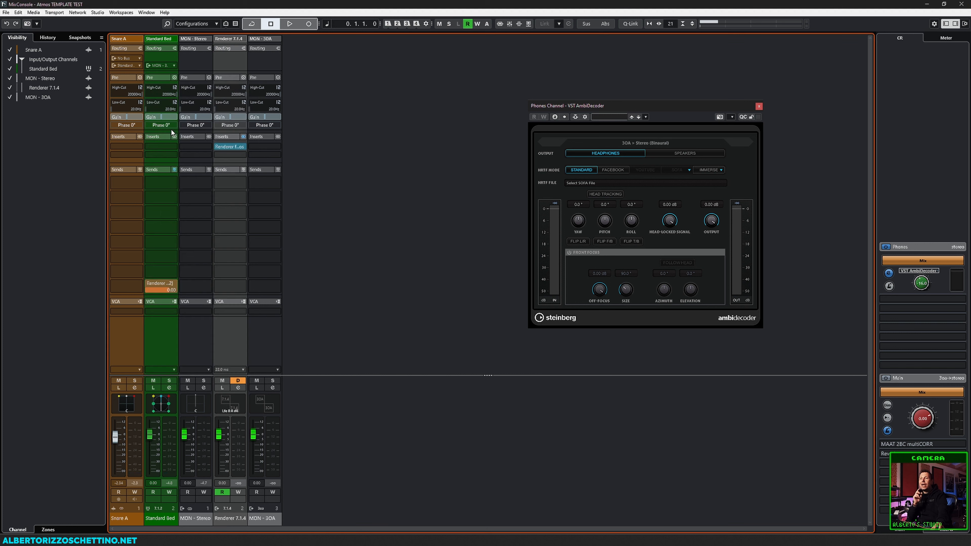
key(space)
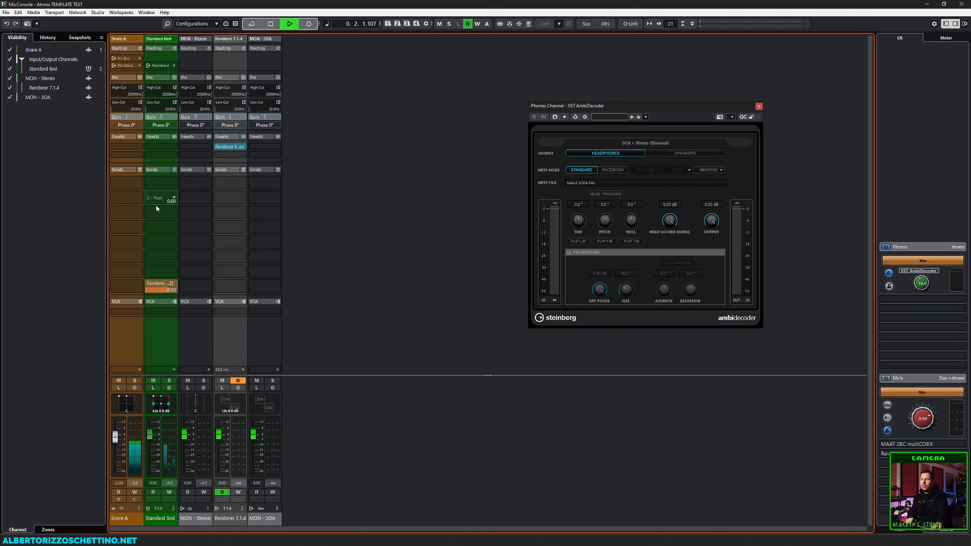
key(space)
Enable Solo Defeat on the MON - 3OA output channel.
click(272, 381)
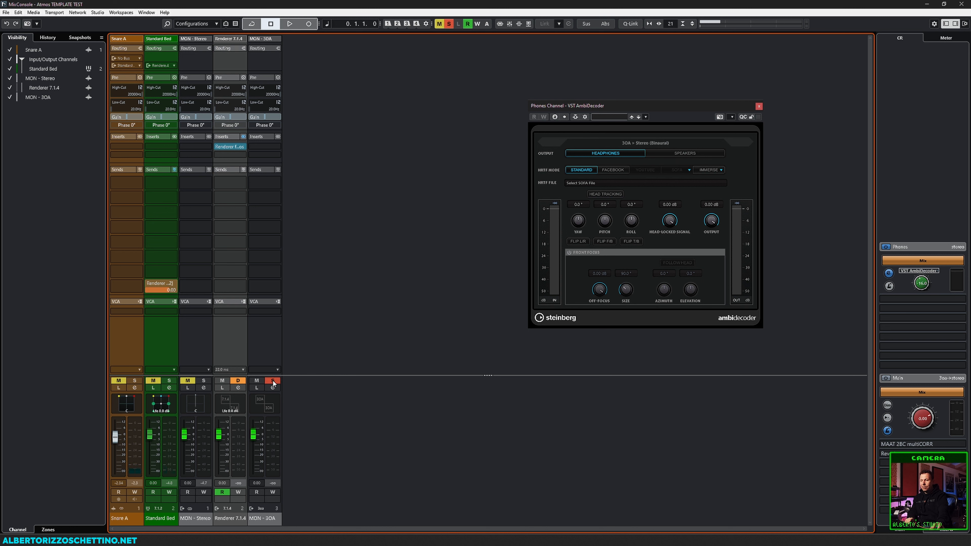
alt+click(272, 381)
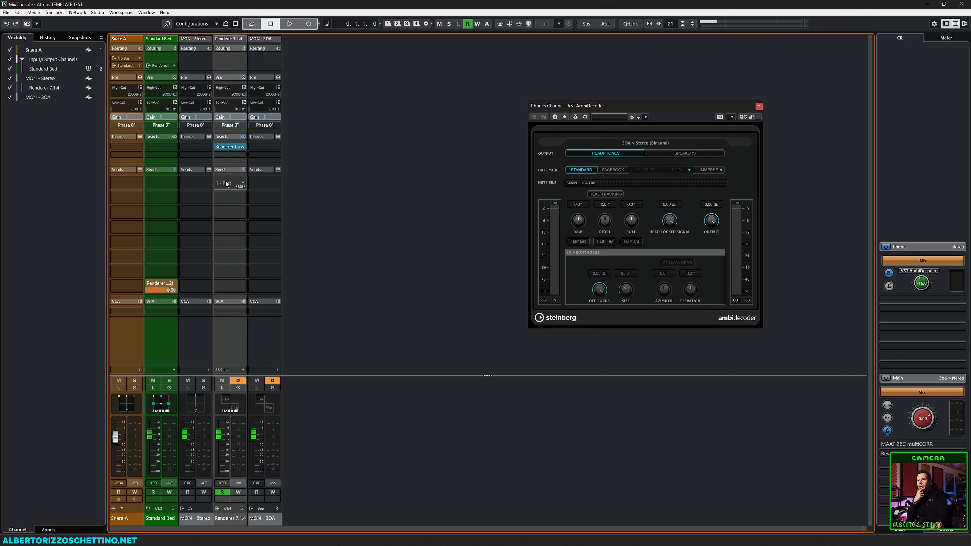
Audition the Binaural downmix in the Renderer for Dolby Atmos, switch the downmix away from Binaural, and close the plug-in.
click(229, 147)
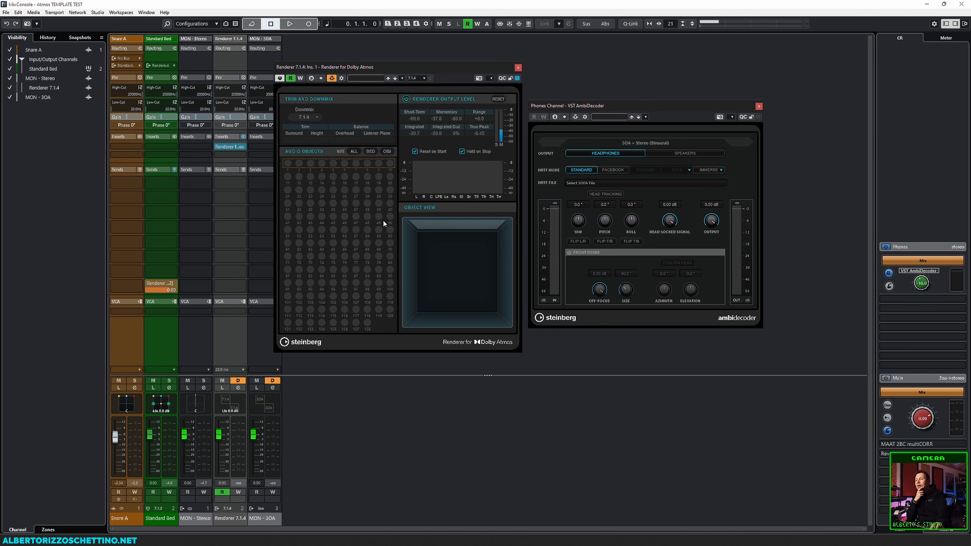
click(305, 117)
click(305, 134)
key(space)
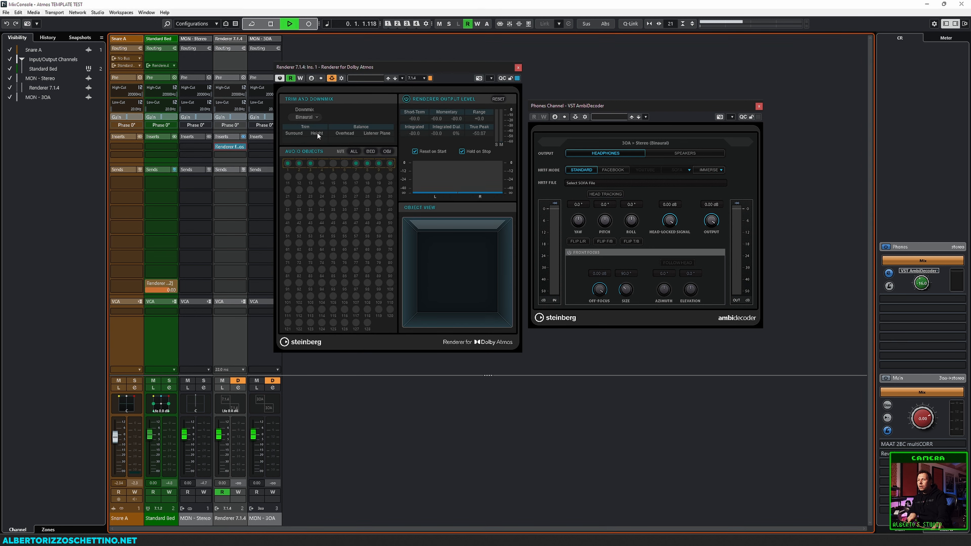
key(space)
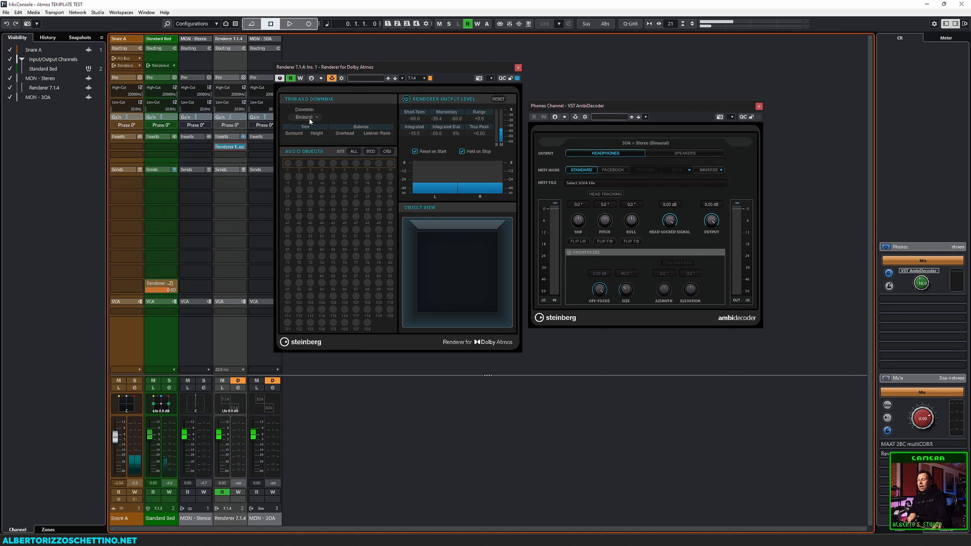
click(309, 118)
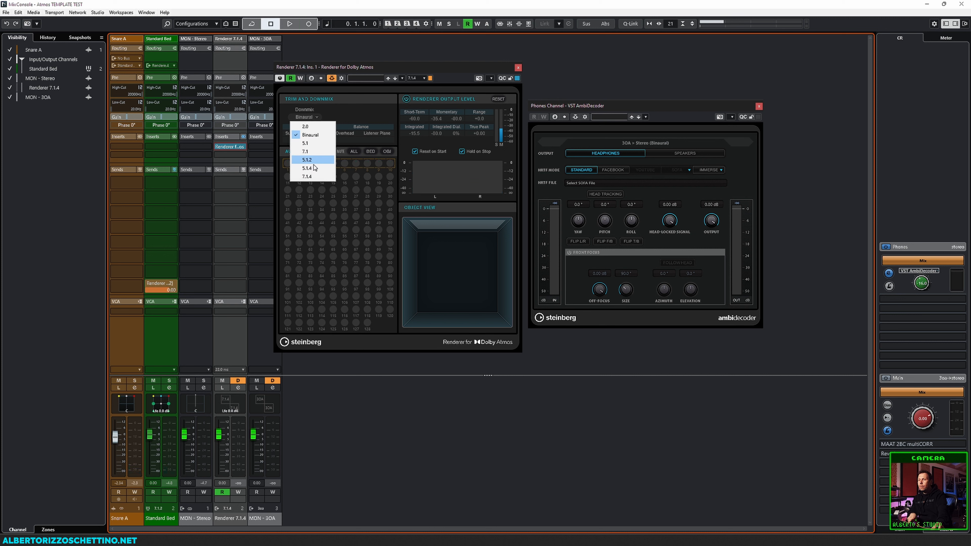
click(317, 152)
click(518, 67)
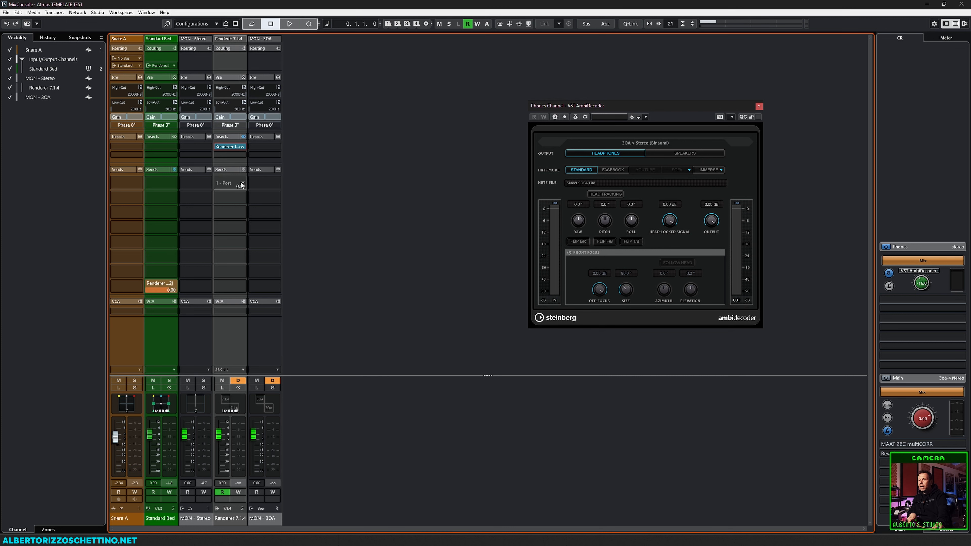
Assign the first send of Renderer 7.1.4 to MON - 3OA and play the project to audition it.
click(241, 182)
click(243, 244)
key(space)
key(space)
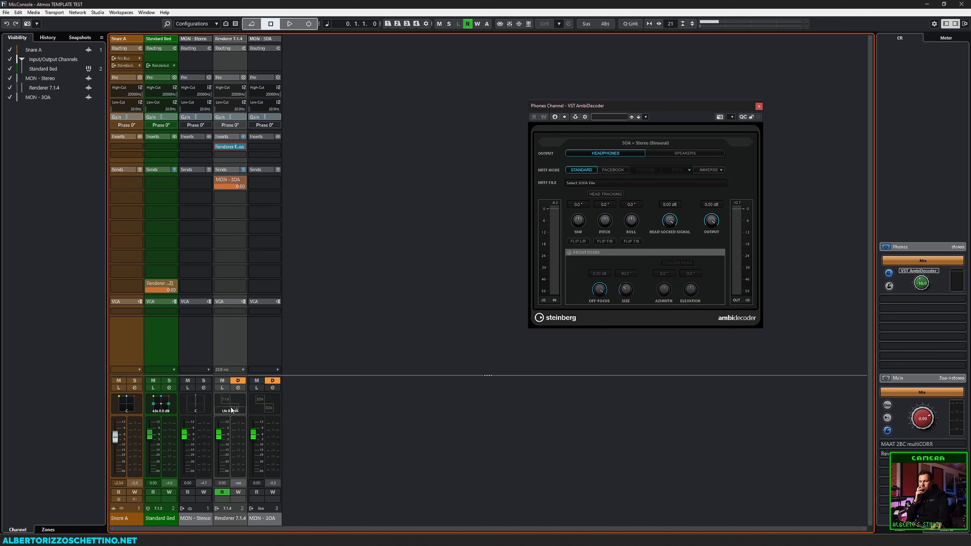
Inspect the MixConvert V6 channel panner of Renderer 7.1.4 and close its window.
right_click(229, 400)
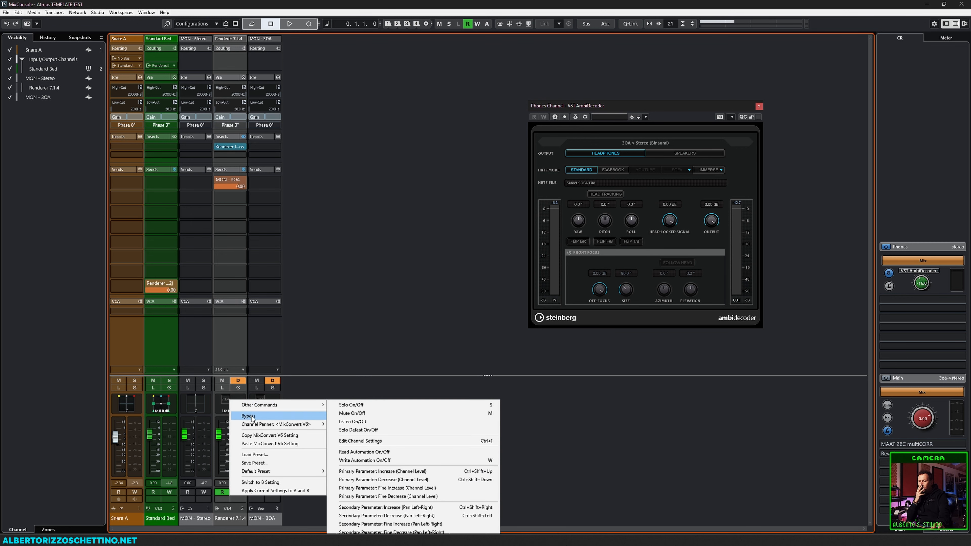
mouse_move(302, 425)
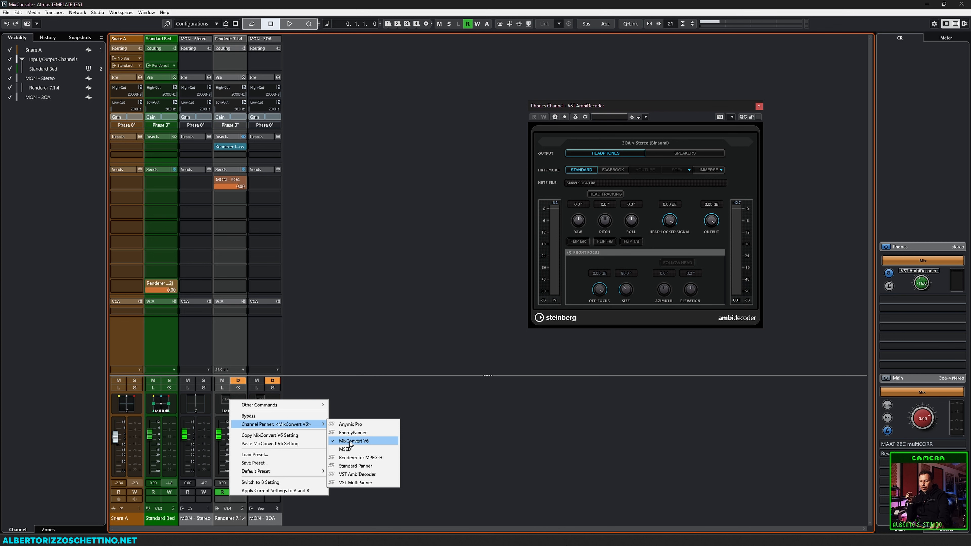
click(353, 441)
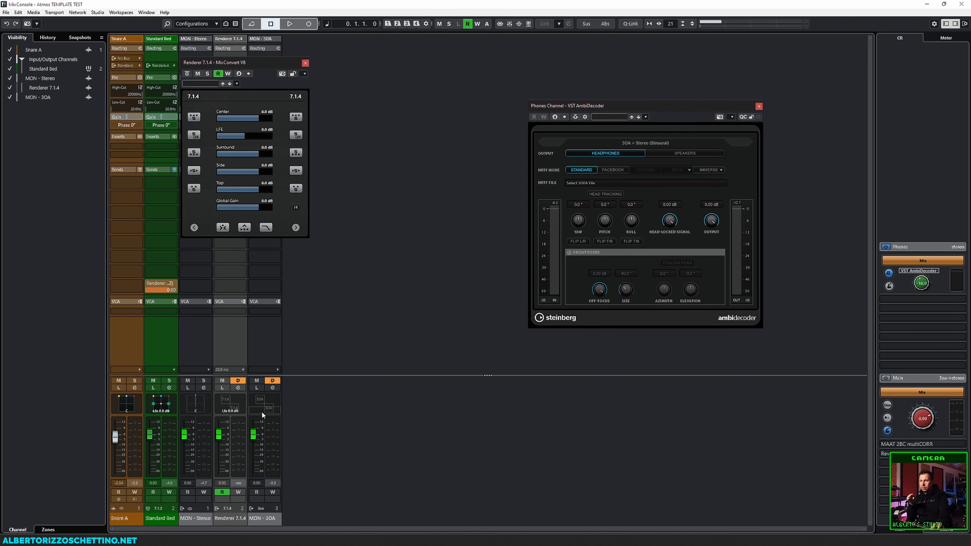
drag(243, 62, 358, 87)
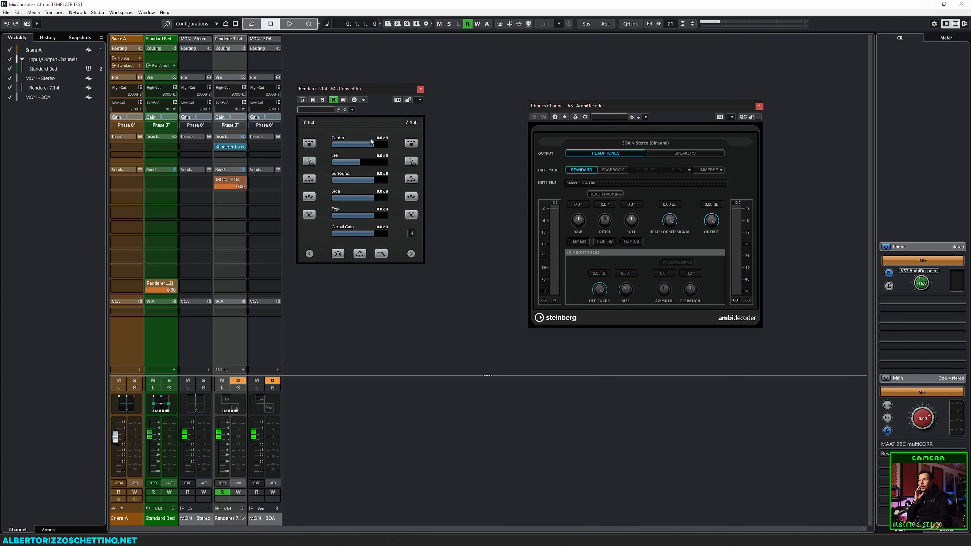
click(421, 89)
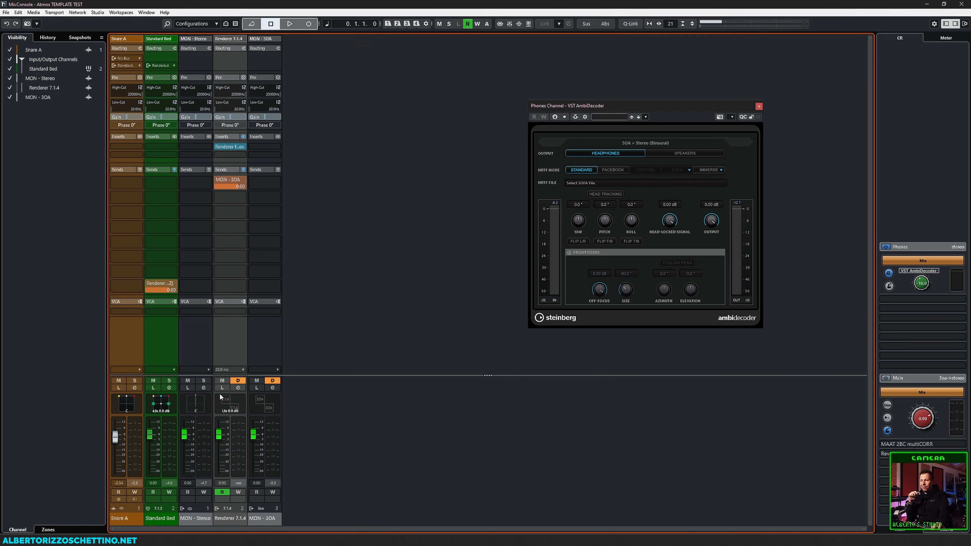
Try VST AmbiDecoder as the channel panner of Renderer 7.1.4 and switch it back to MixConvert V6.
right_click(231, 404)
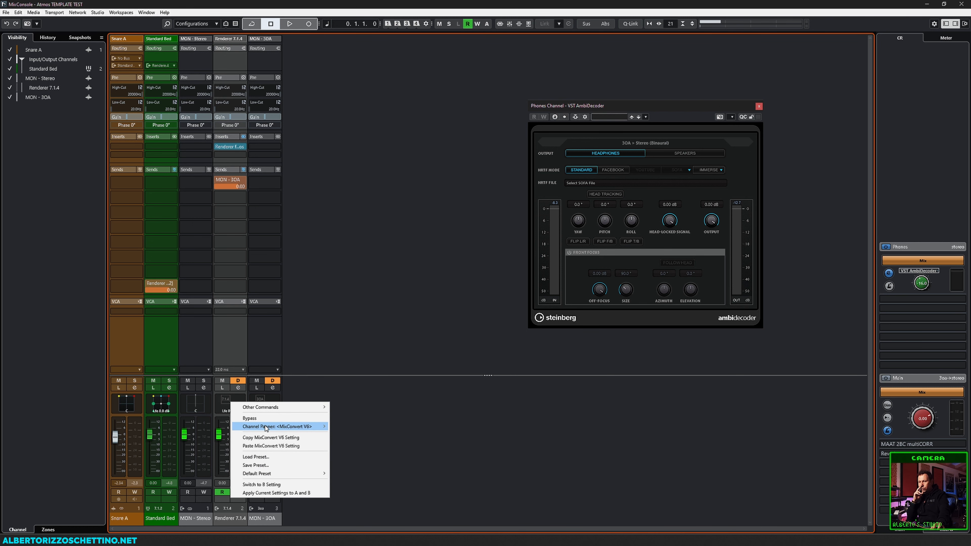
mouse_move(267, 426)
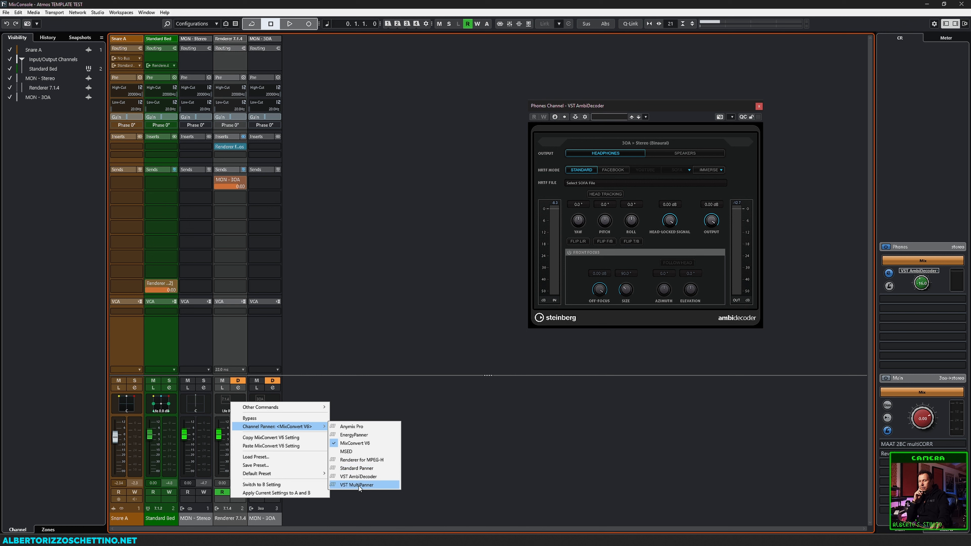
click(366, 478)
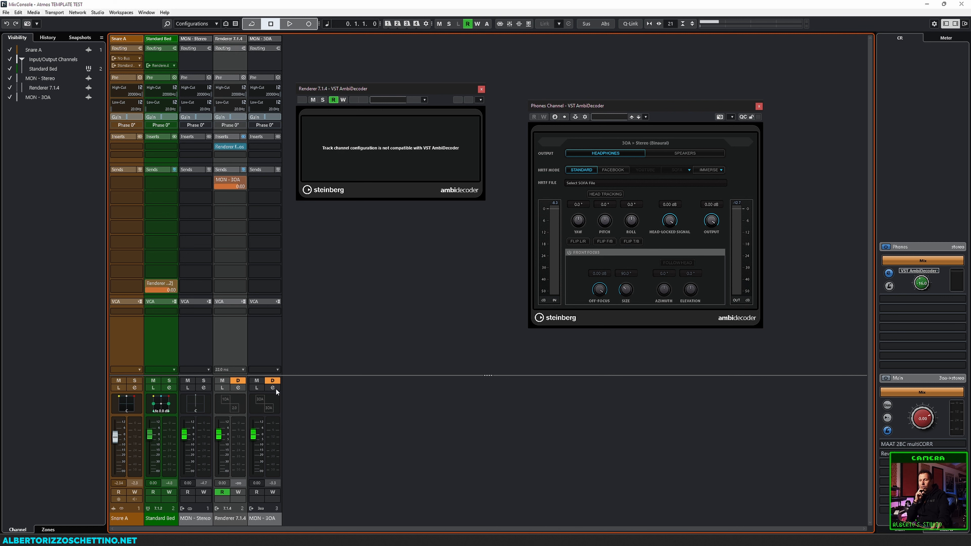
right_click(230, 402)
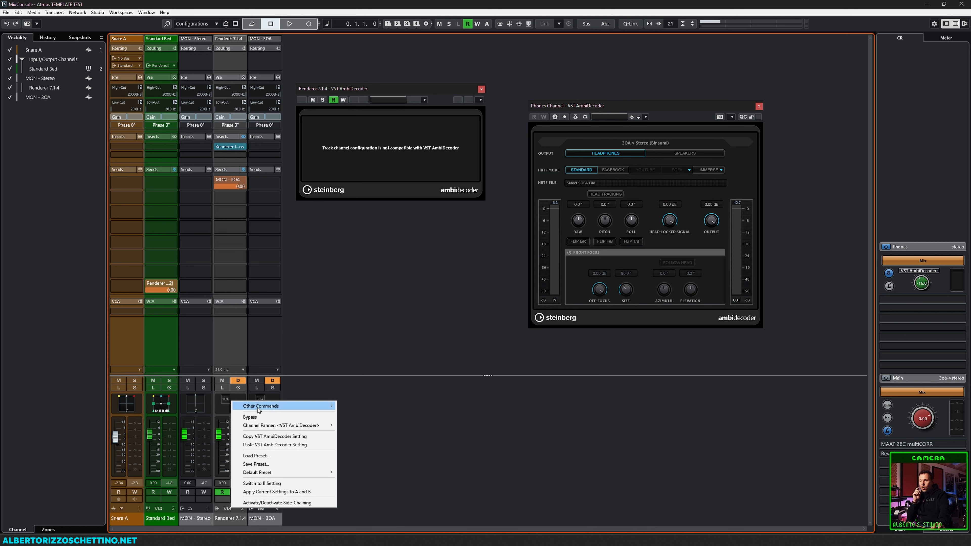
mouse_move(267, 425)
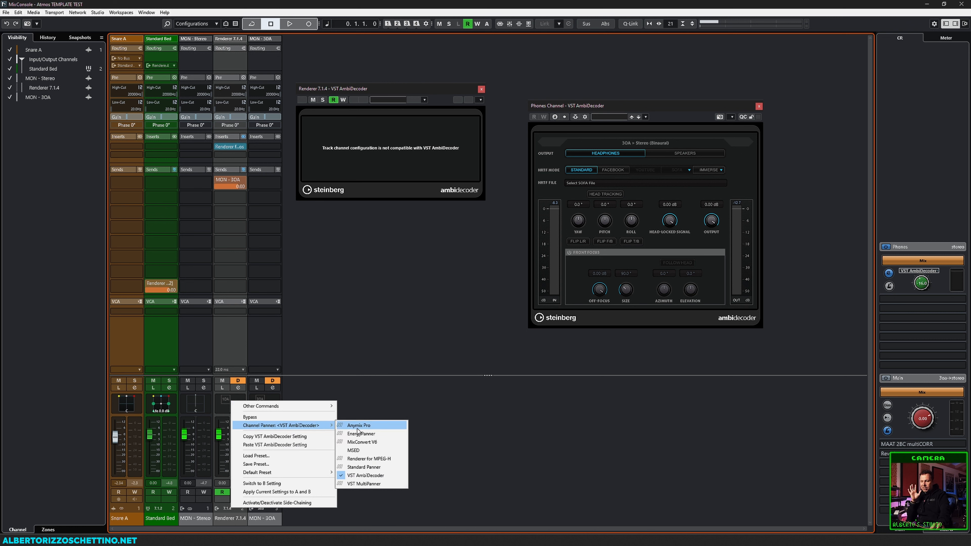
click(358, 442)
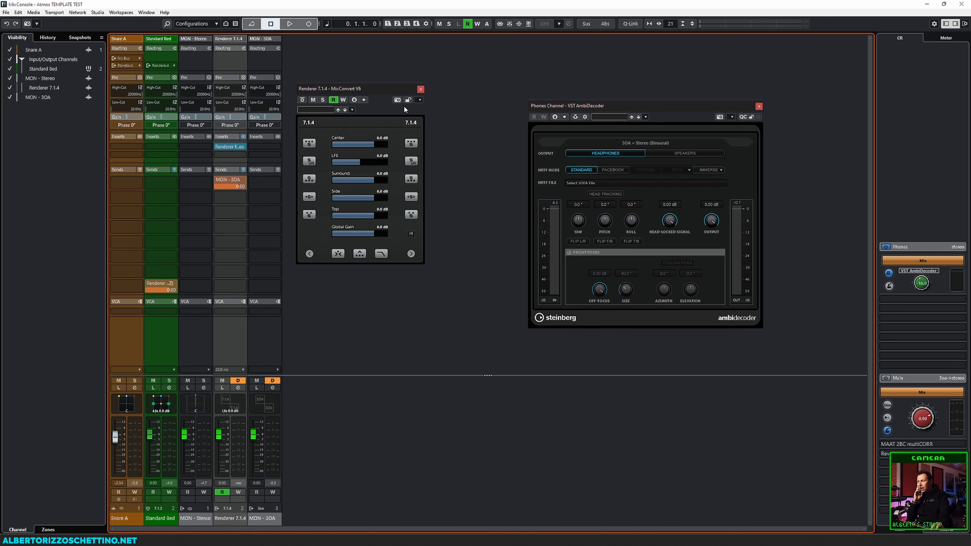
Expand the MixConvert V6 window of Renderer 7.1.4 to examine its output display, and close the window.
drag(401, 88, 436, 90)
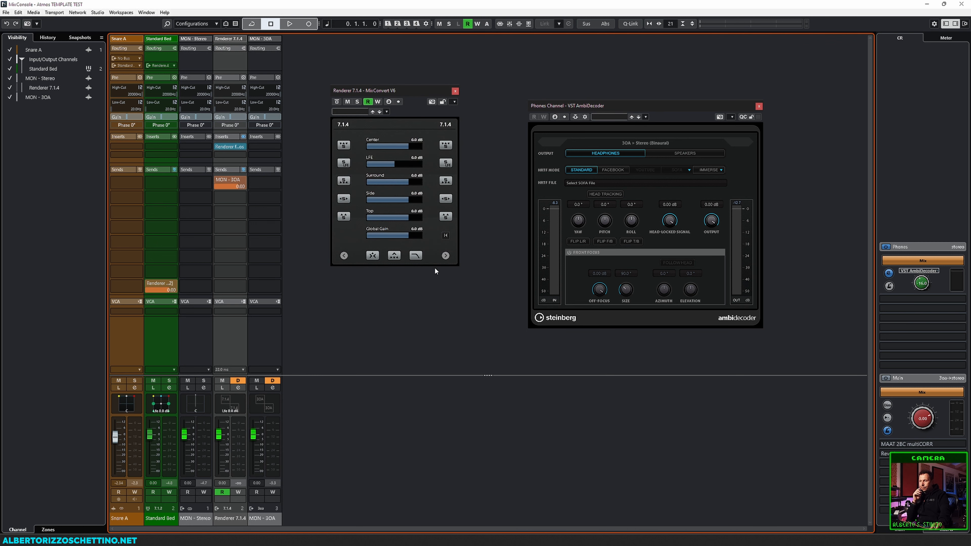
click(446, 255)
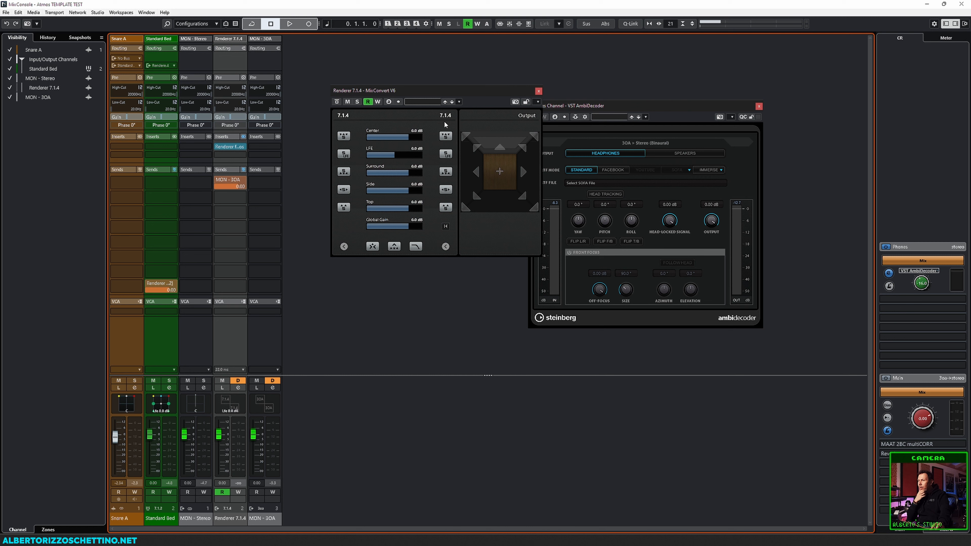
click(539, 91)
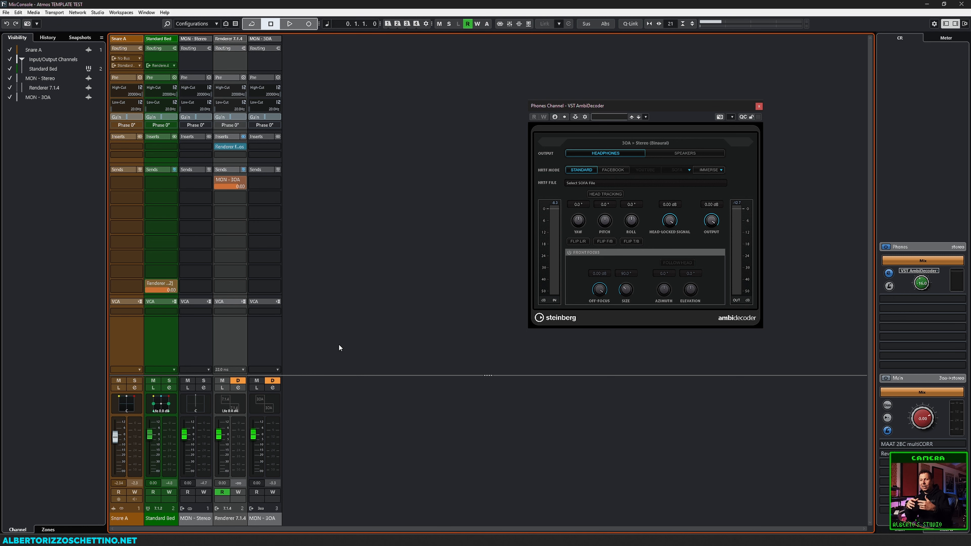
Review the available channel panners of Renderer 7.1.4 without changing the selection, and close the Phones channel's VST AmbiDecoder window.
right_click(233, 409)
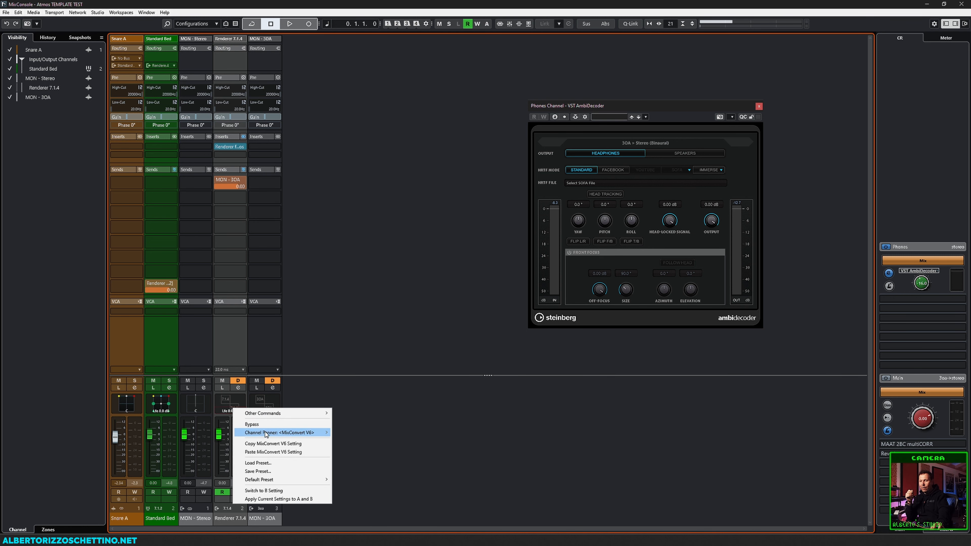
mouse_move(266, 434)
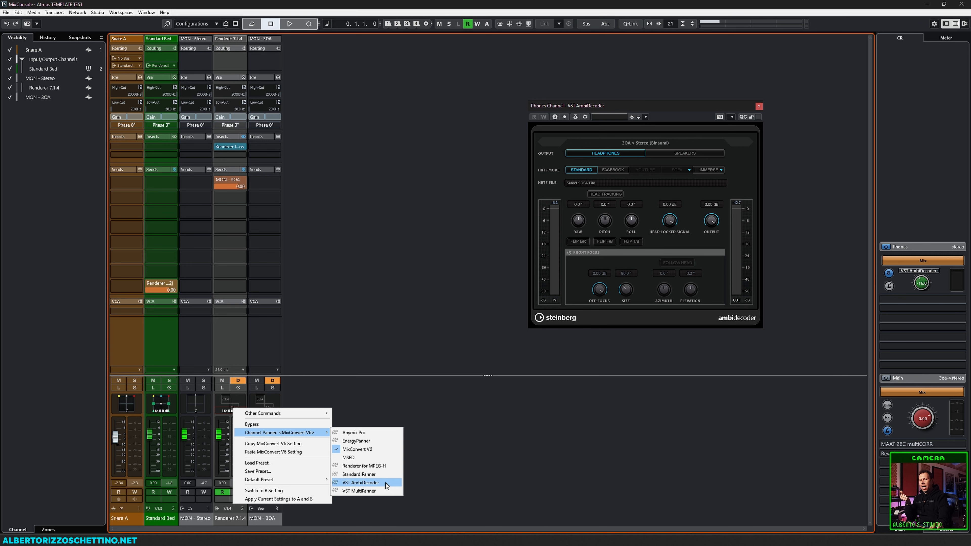
click(427, 423)
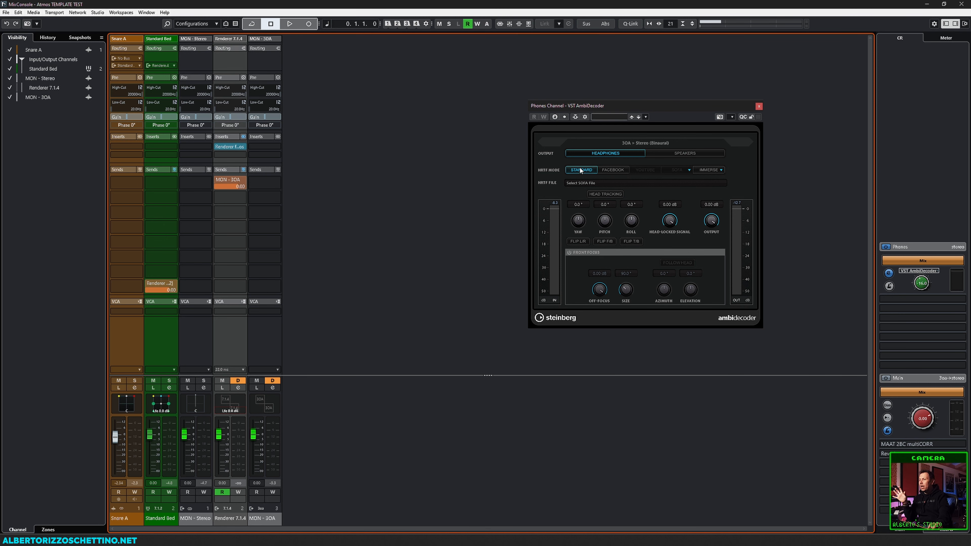
click(758, 106)
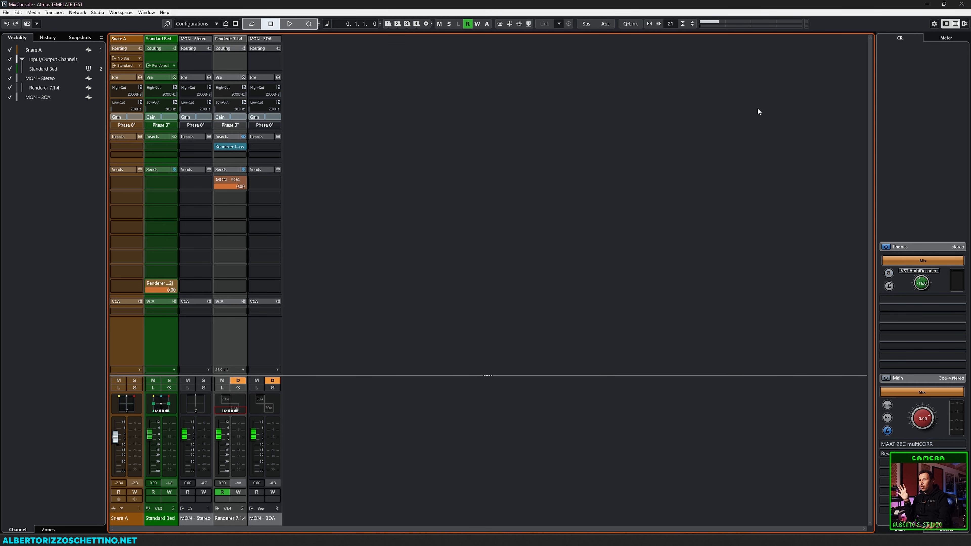
Inspect the VST MultiPanner of the Snare A channel and close its window.
double_click(124, 402)
drag(454, 94, 440, 57)
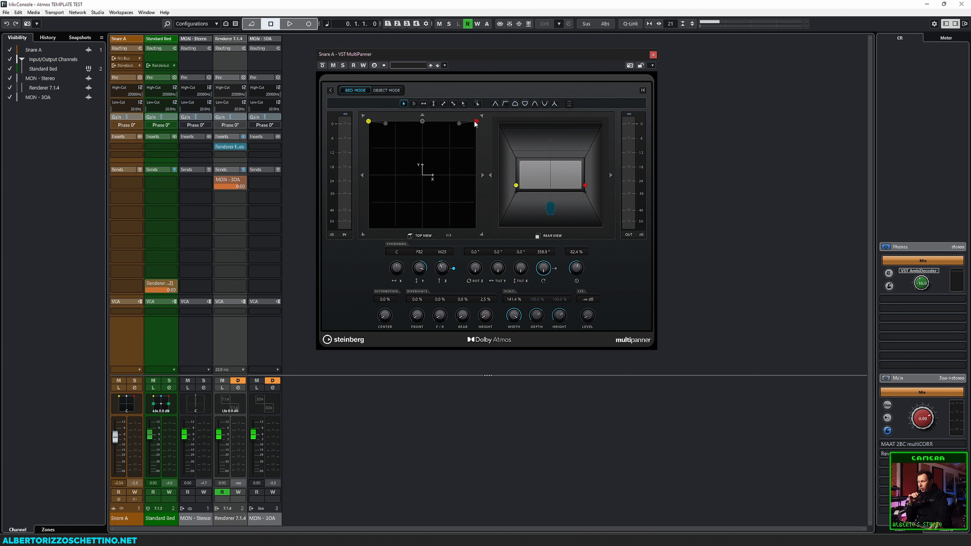
click(652, 55)
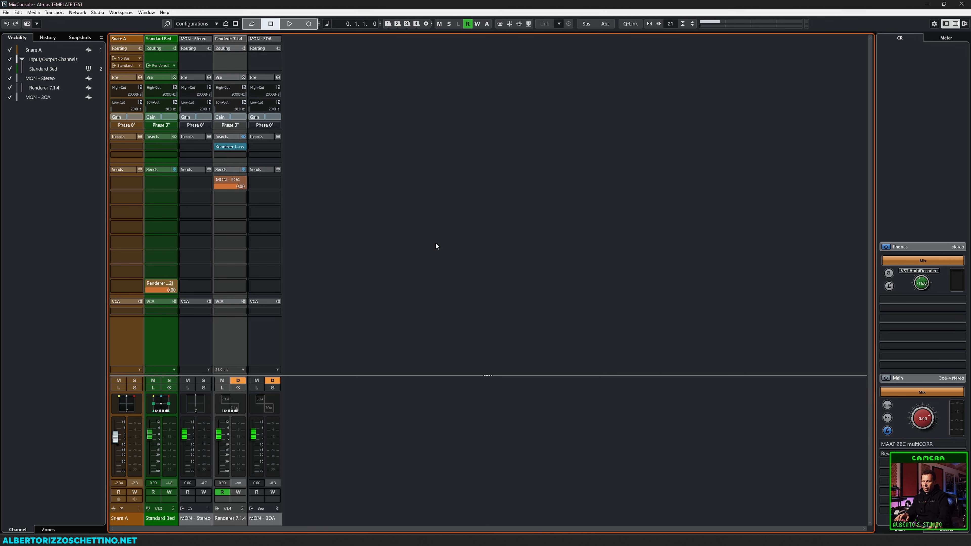
Try Standard Panner as the channel panner of Snare A and play the project briefly to audition it.
right_click(127, 416)
mouse_move(189, 434)
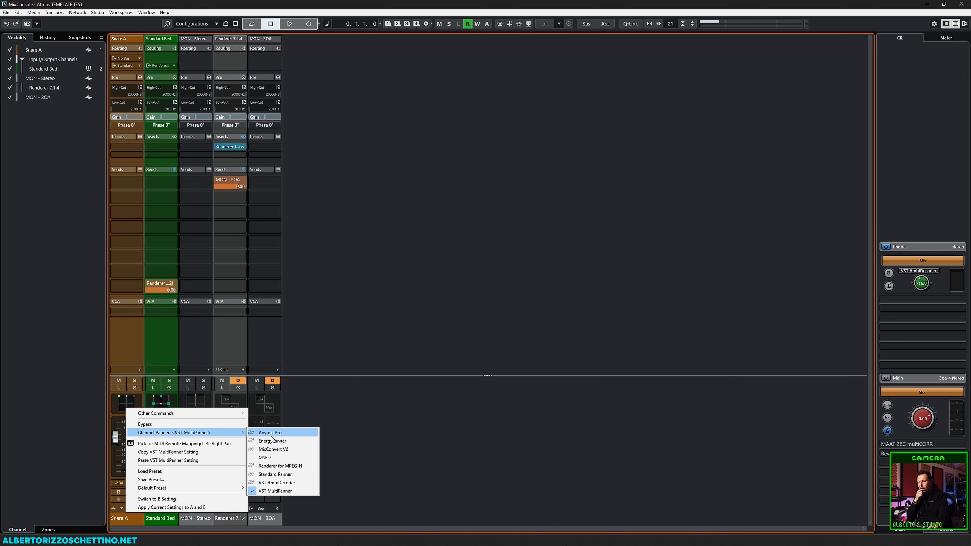
click(267, 474)
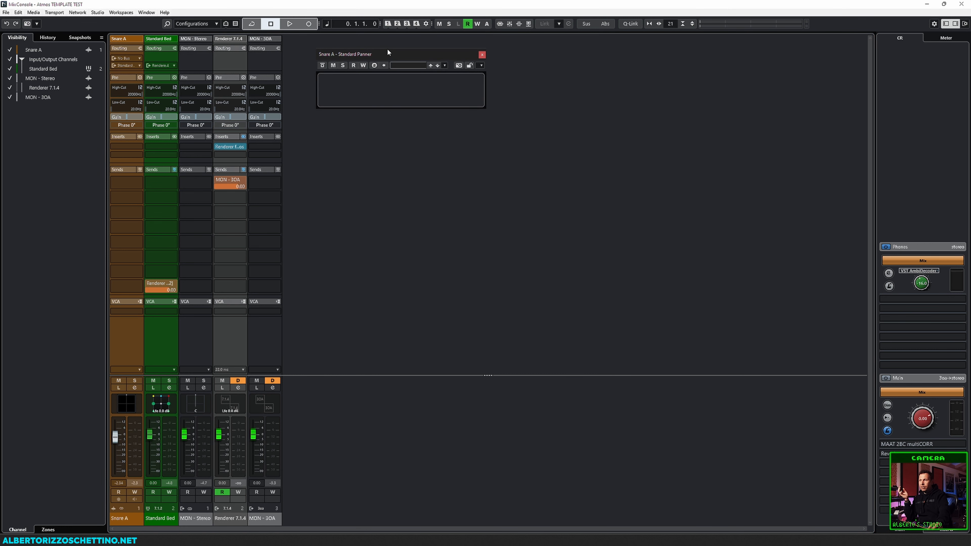
drag(387, 51, 400, 223)
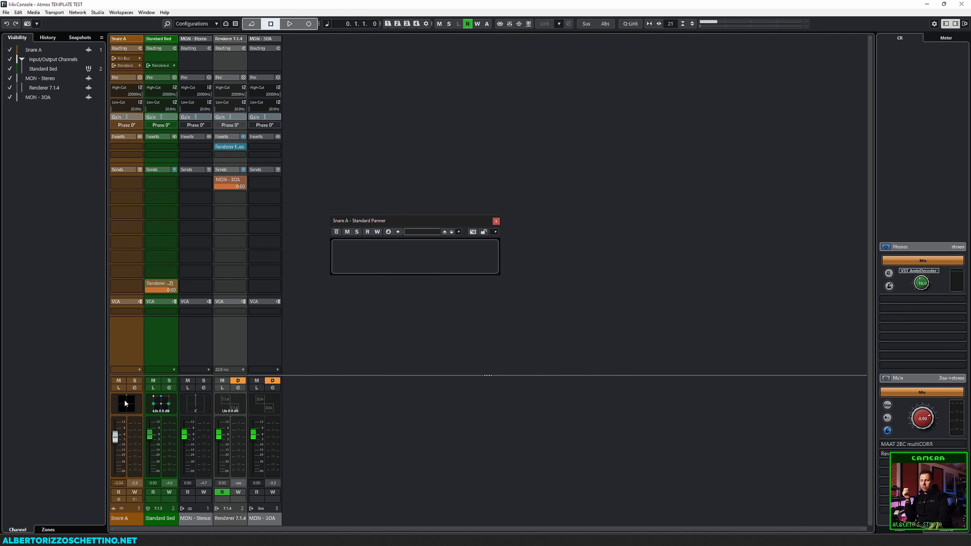
mouse_move(130, 405)
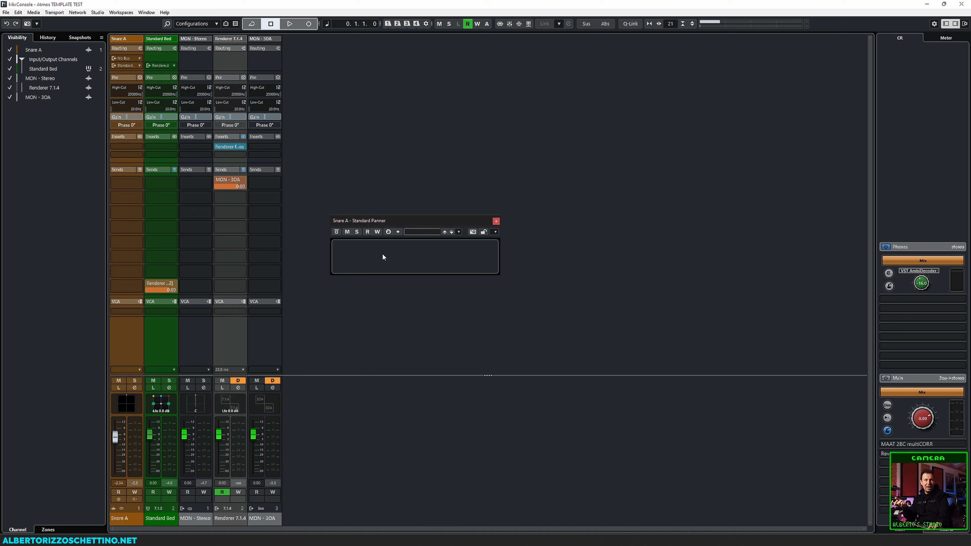
click(364, 310)
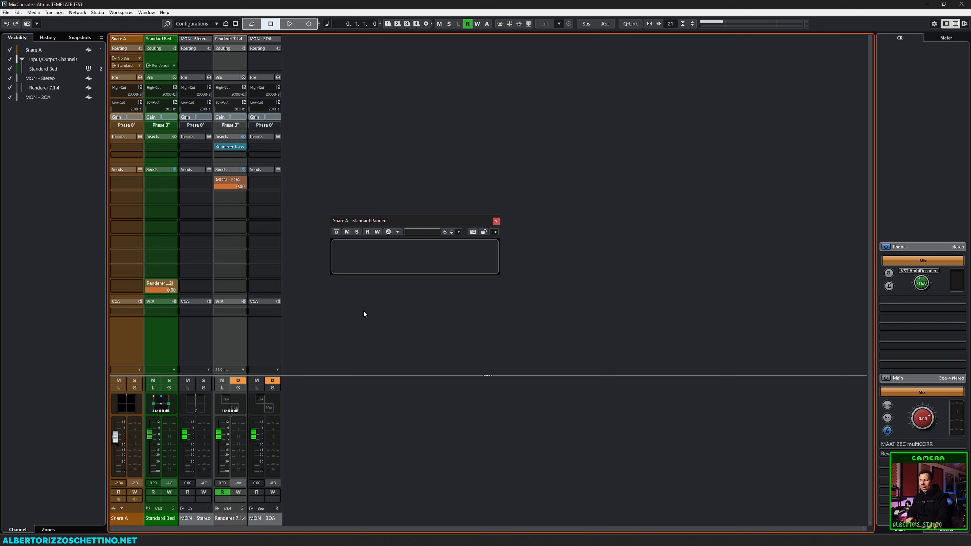
key(space)
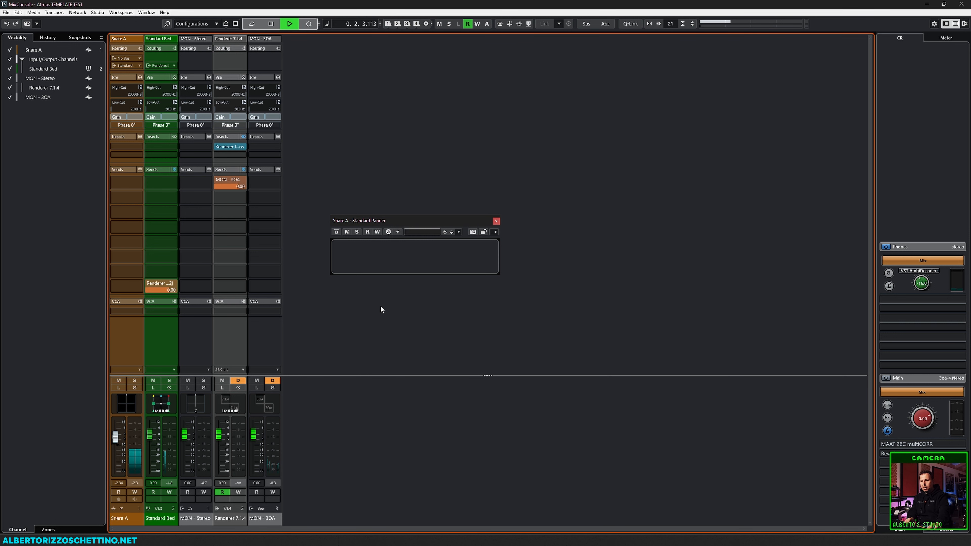
key(space)
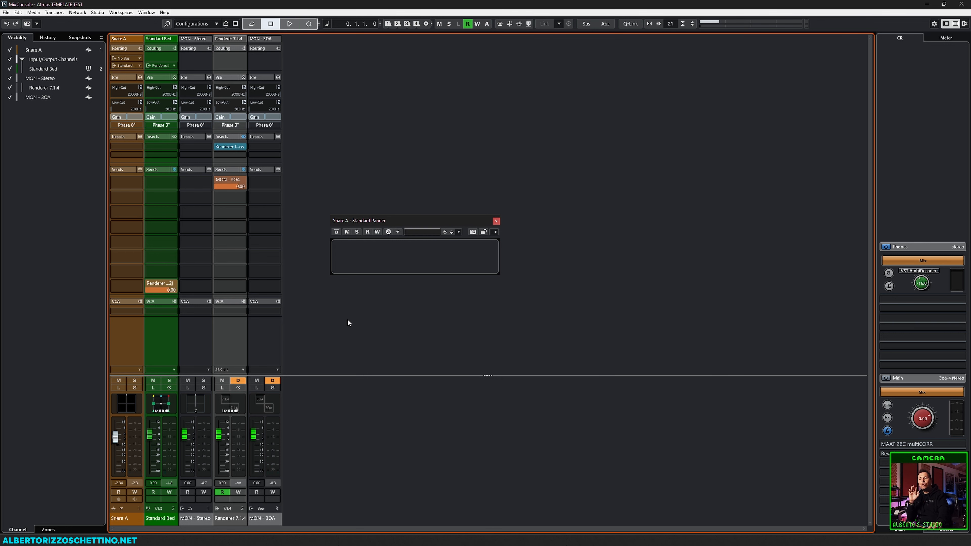
Try EnergyPanner as the channel panner of Snare A, shift its blue start point slightly, and close the plug-in.
right_click(123, 410)
mouse_move(183, 428)
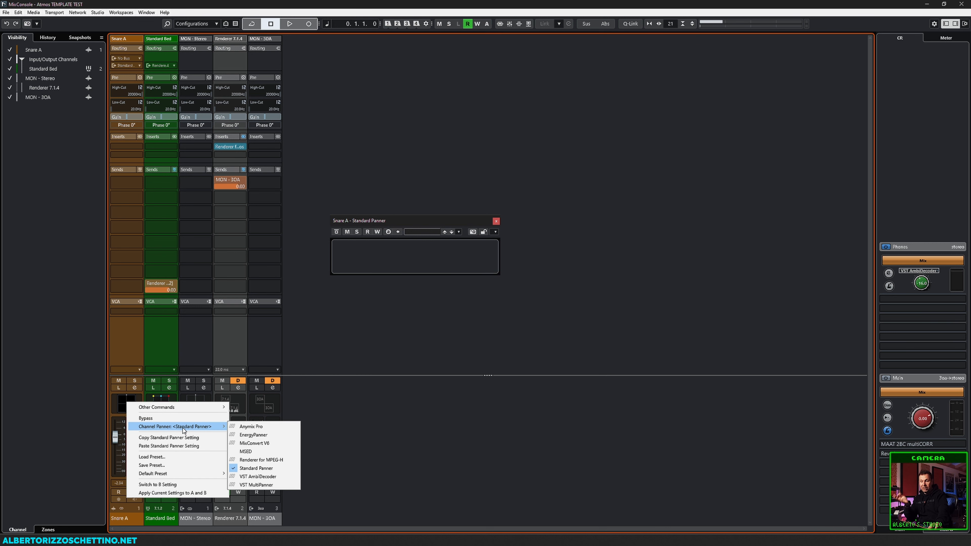
click(253, 435)
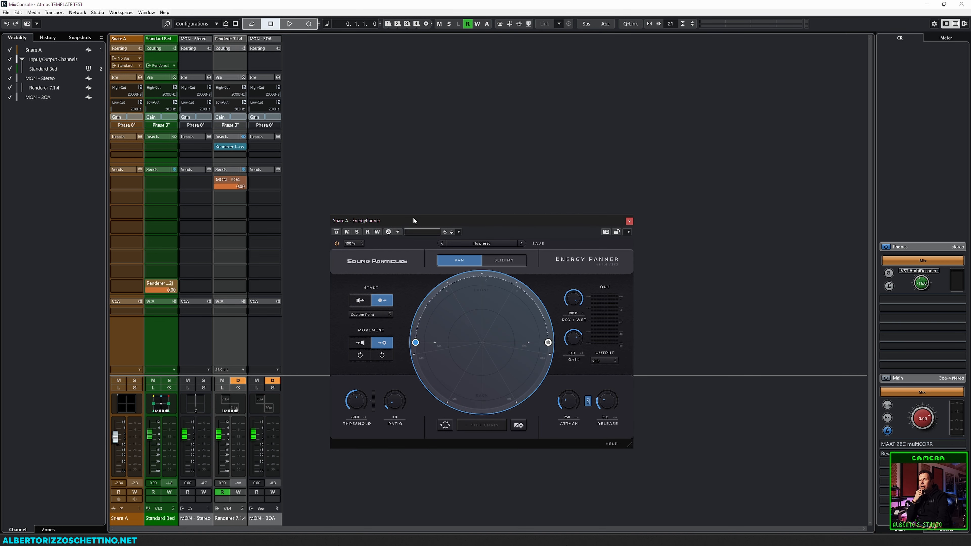
drag(413, 220, 392, 72)
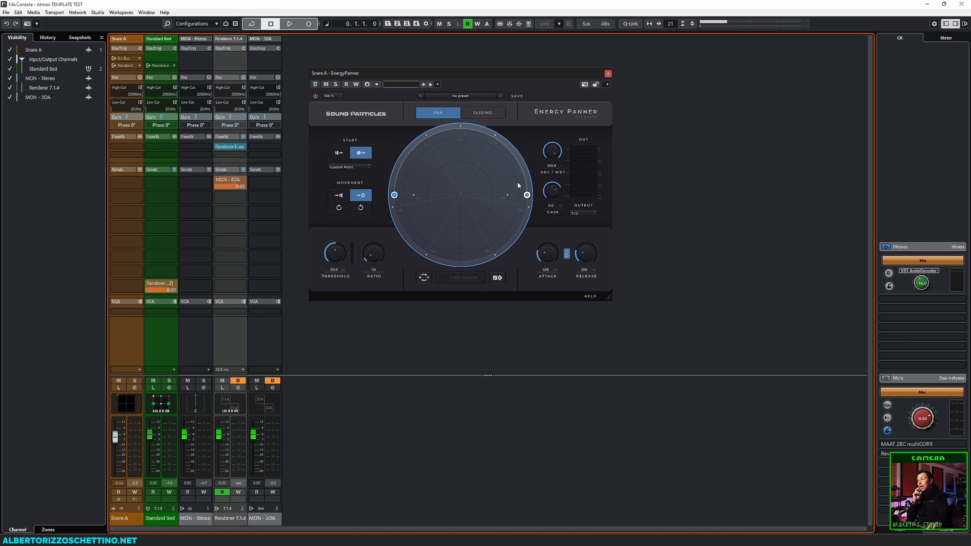
mouse_move(394, 195)
mouse_down()
mouse_move(402, 170)
mouse_move(394, 202)
mouse_up()
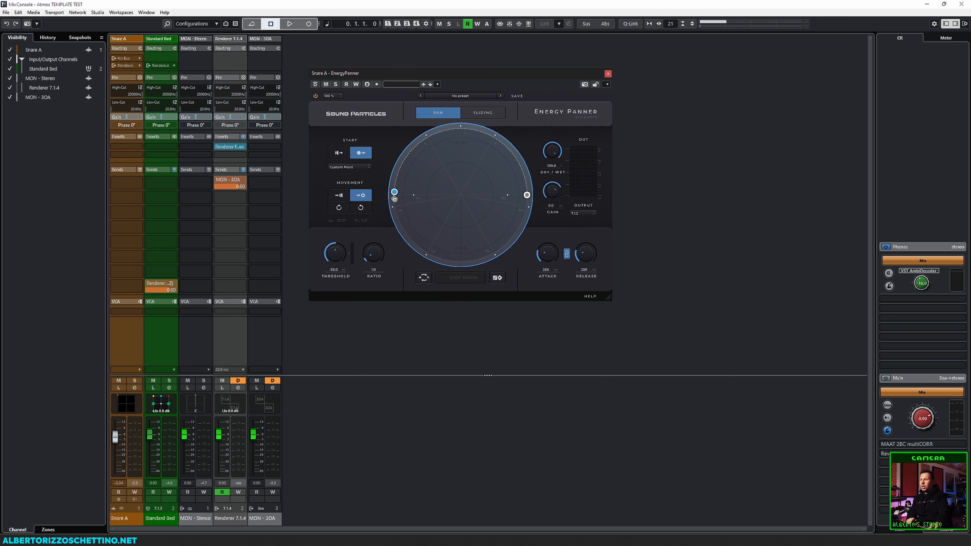
click(608, 74)
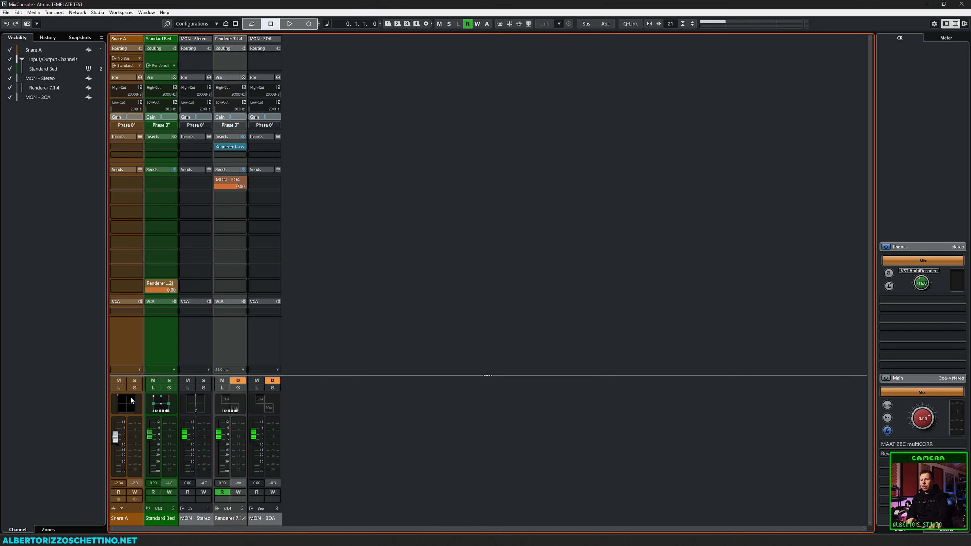
Switch the channel panner of Snare A back to VST MultiPanner, return to the Project window, and close the panner.
right_click(127, 406)
mouse_move(164, 432)
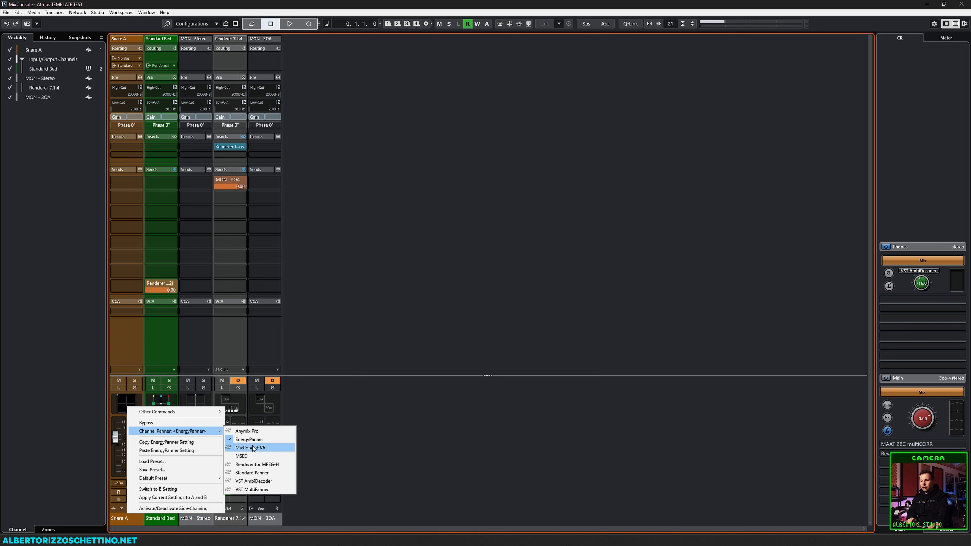
click(245, 489)
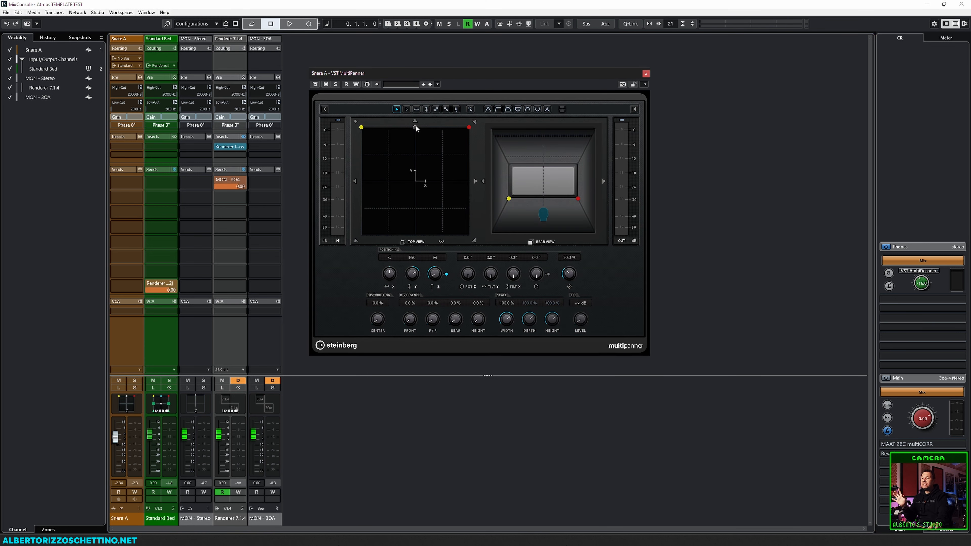
key(F3)
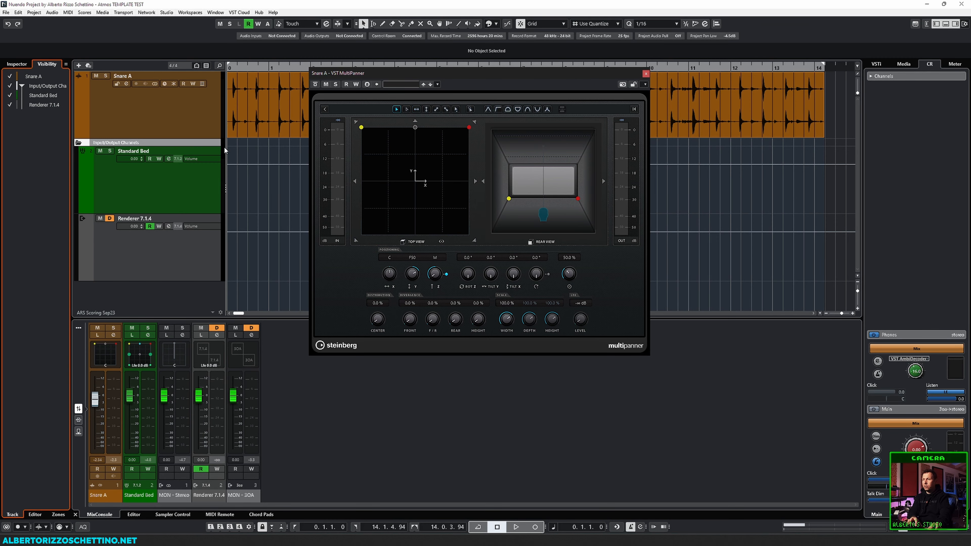
click(646, 73)
Split the Snare A audio event by extracting single channel 1, adding the split file on lanes and to the Pool, and select the resulting event.
click(239, 123)
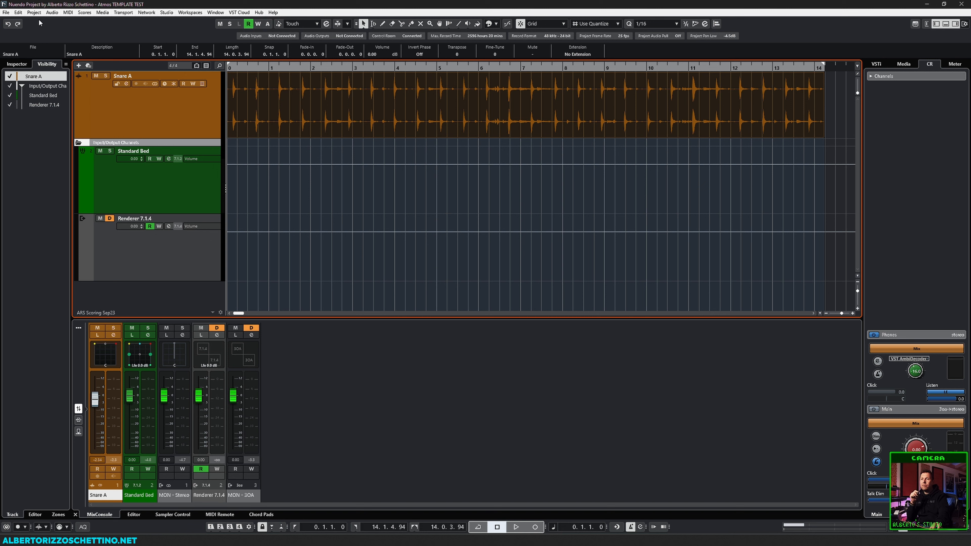
click(34, 12)
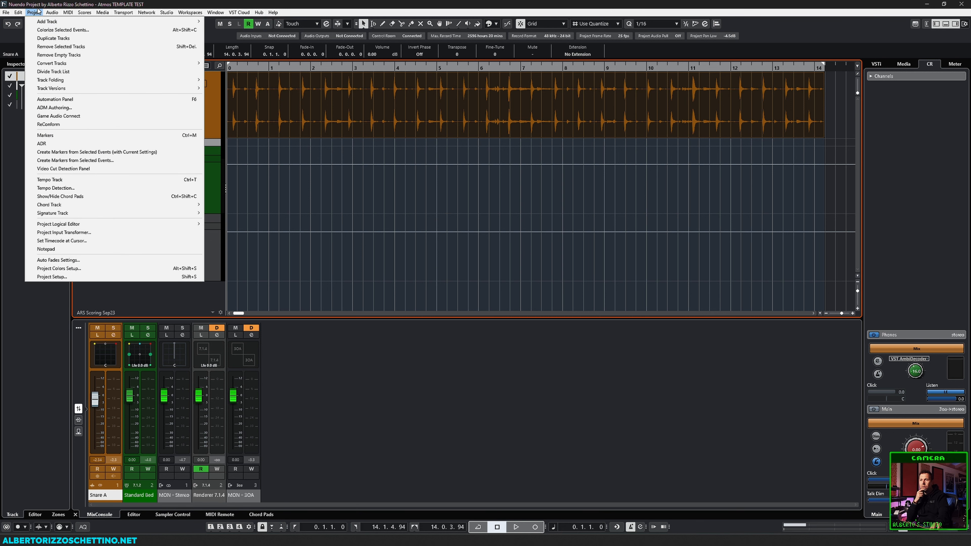
mouse_move(20, 13)
mouse_move(52, 13)
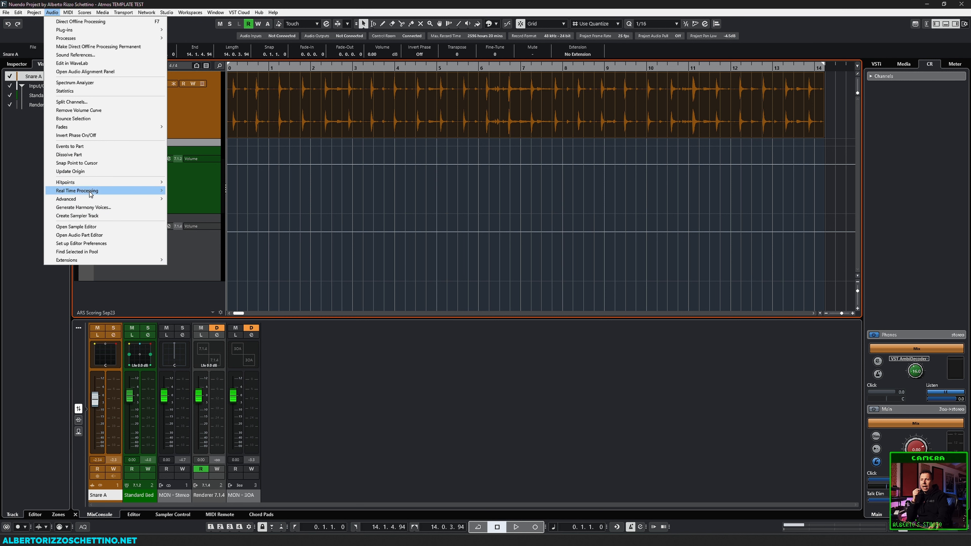
click(88, 103)
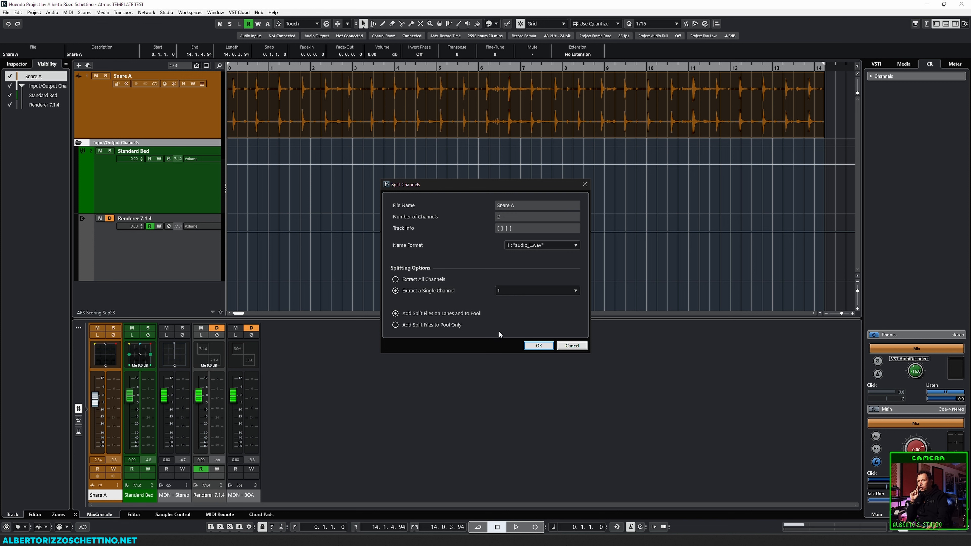
click(539, 346)
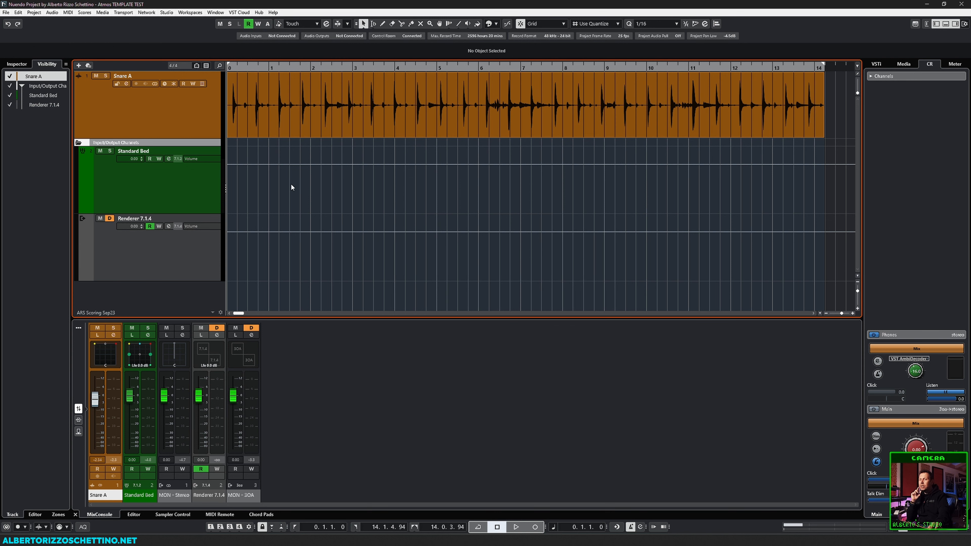
click(292, 123)
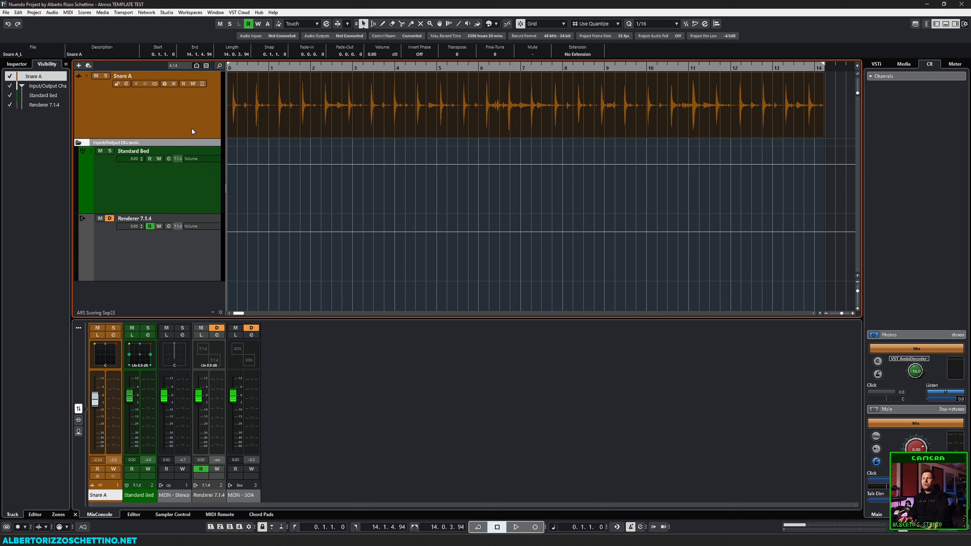
Audition the start of the Snare A track and stop playback.
key(space)
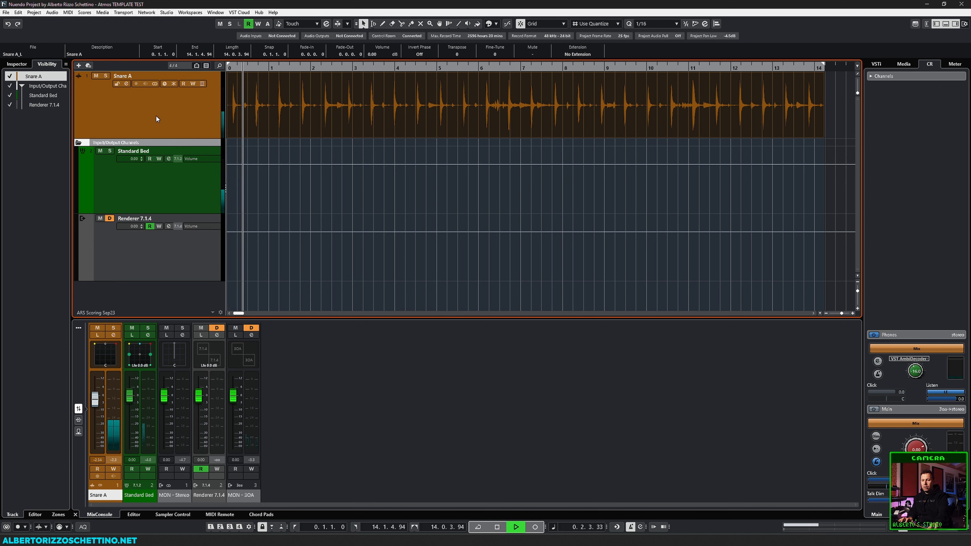
key(space)
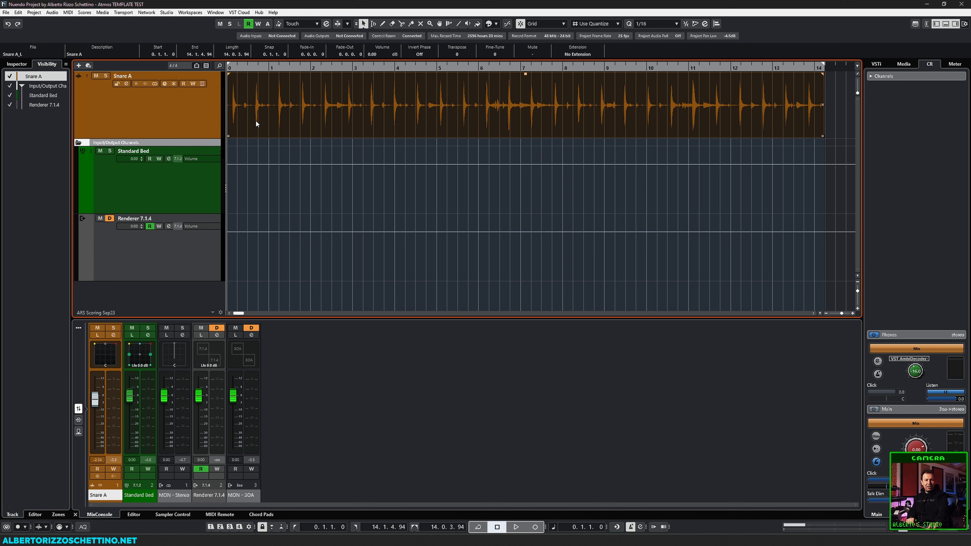
Add a mono audio track named "Snare MONO" with its output routed to the Standard Bed group.
key(t)
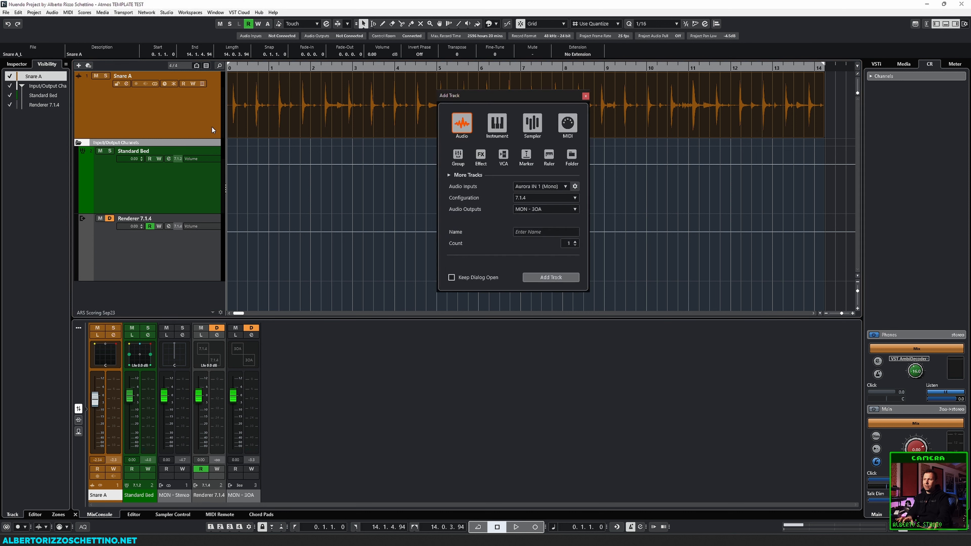
click(527, 187)
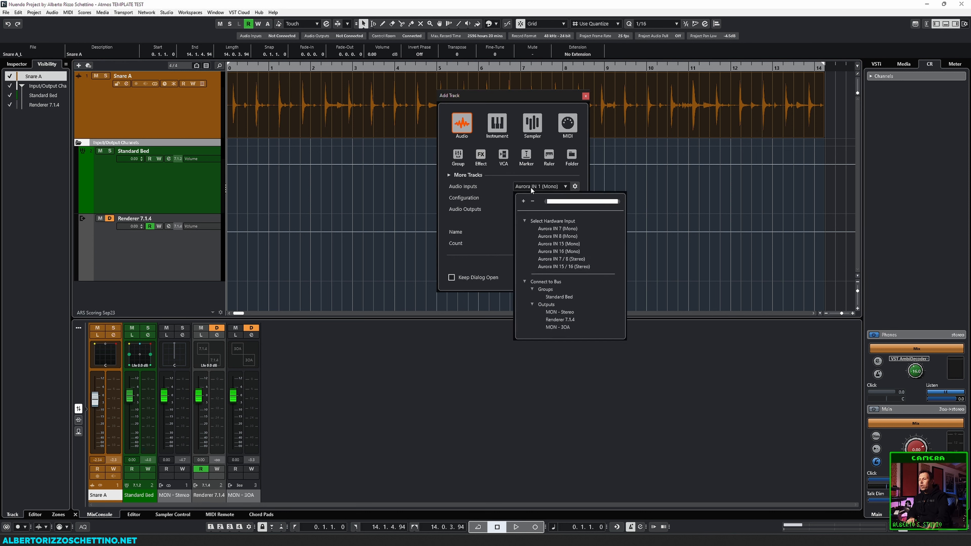
click(494, 191)
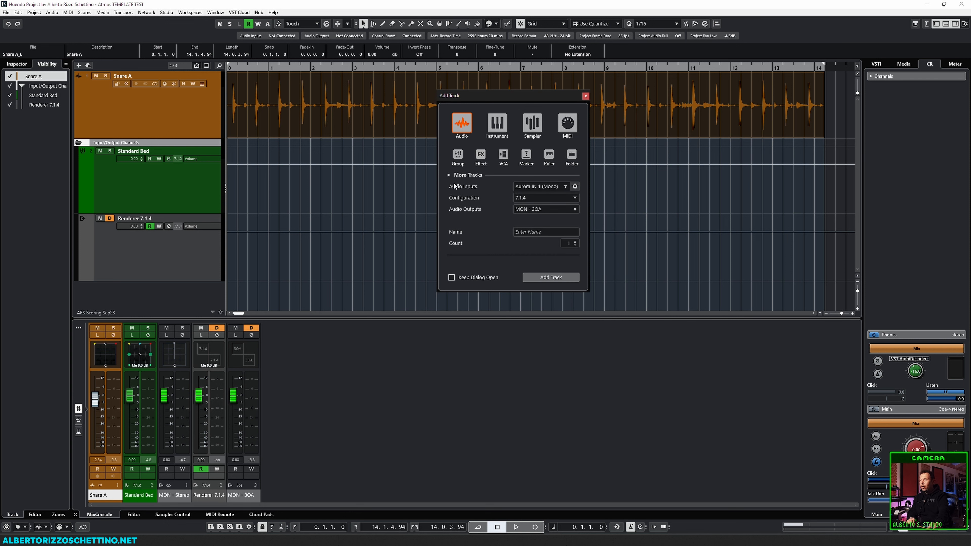
click(525, 198)
click(538, 232)
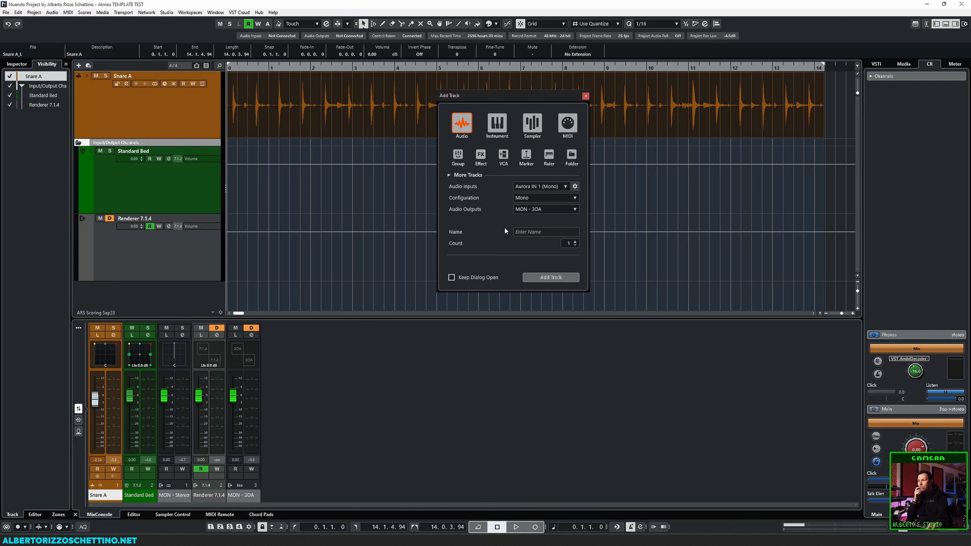
click(529, 211)
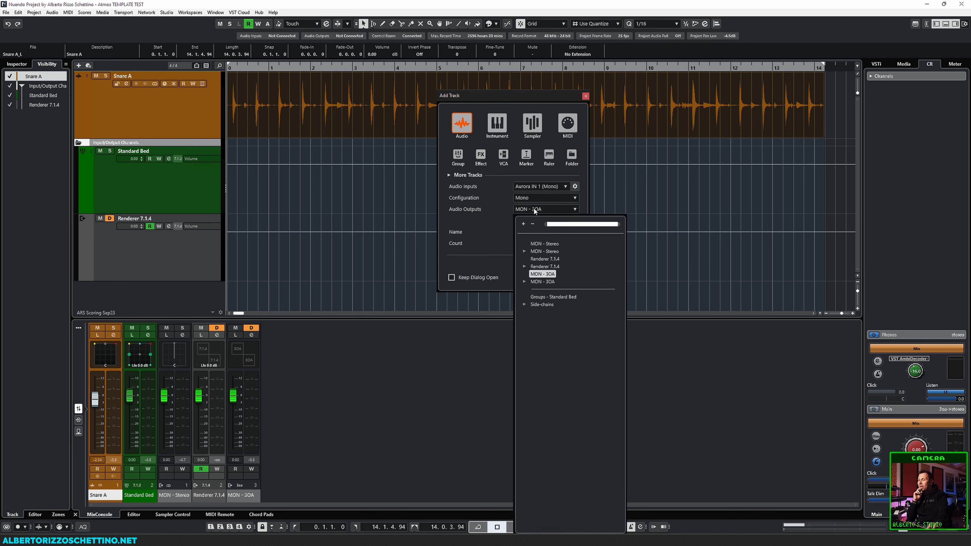
click(541, 297)
click(529, 232)
text(Snare MONO)
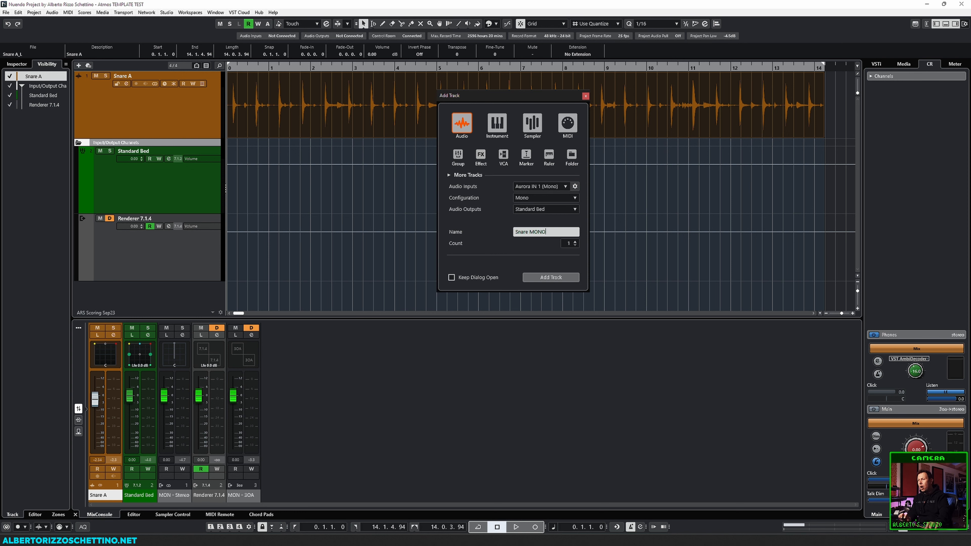
click(540, 277)
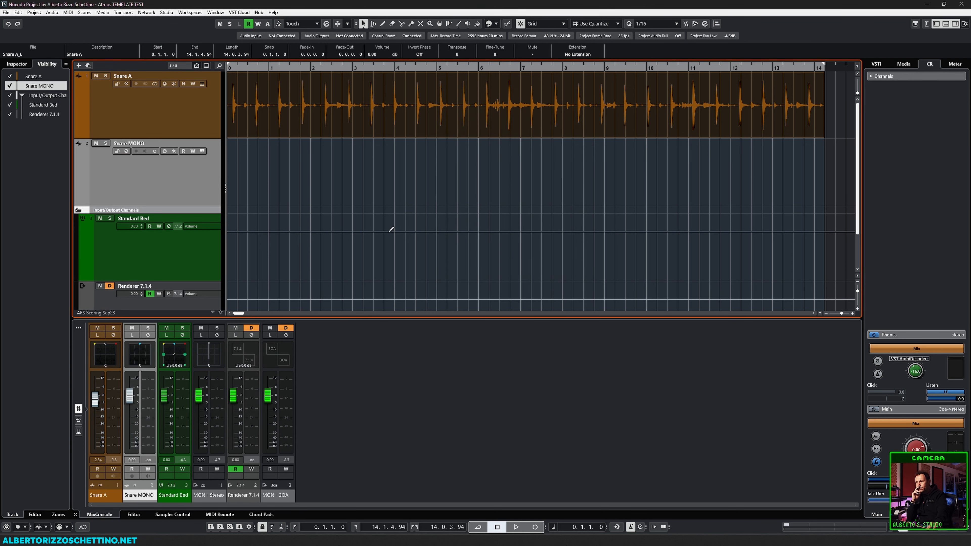
Rename the Snare A track to "Snare".
double_click(123, 76)
key(End)
key(BackSpace)
key(BackSpace)
key(Return)
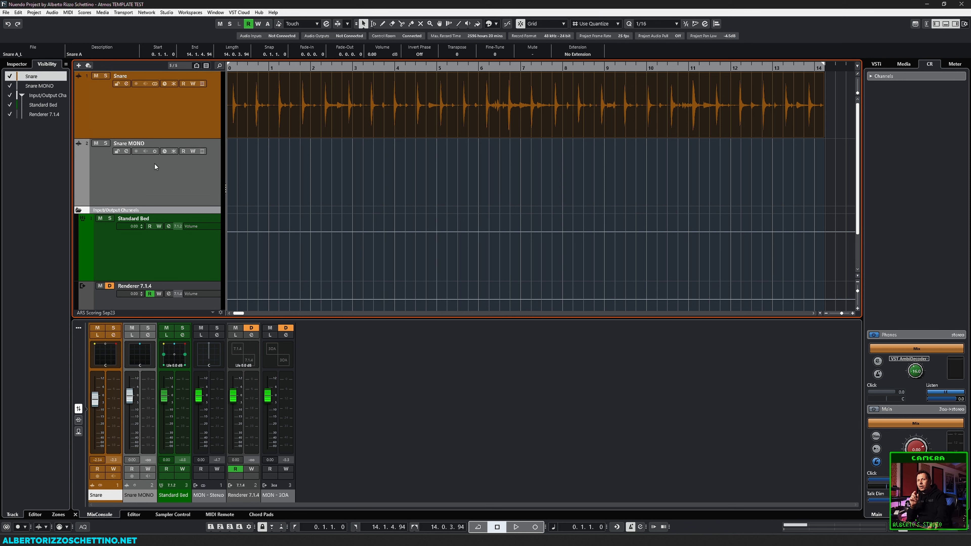
Copy the snare clip onto the Snare MONO track at the same position and mute the Snare track.
drag(269, 131, 268, 157)
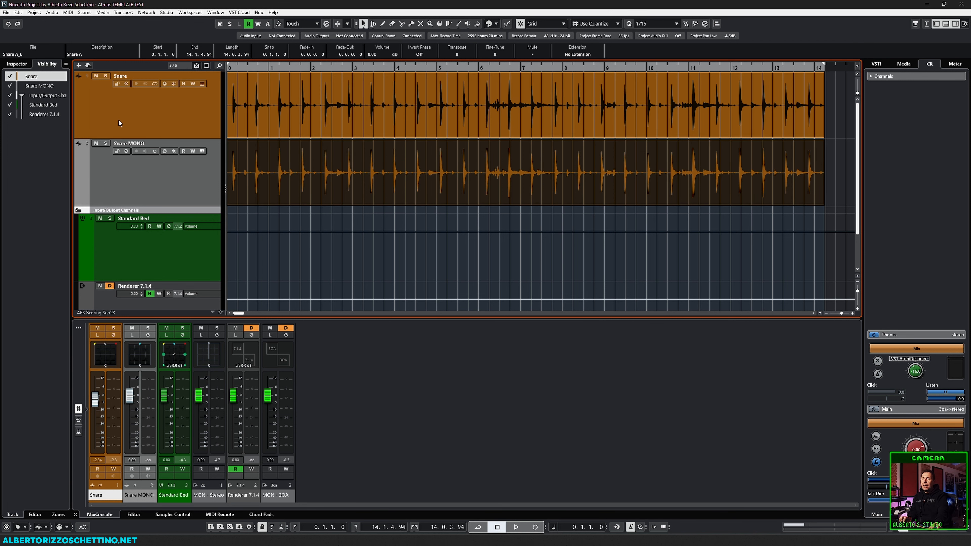
click(96, 75)
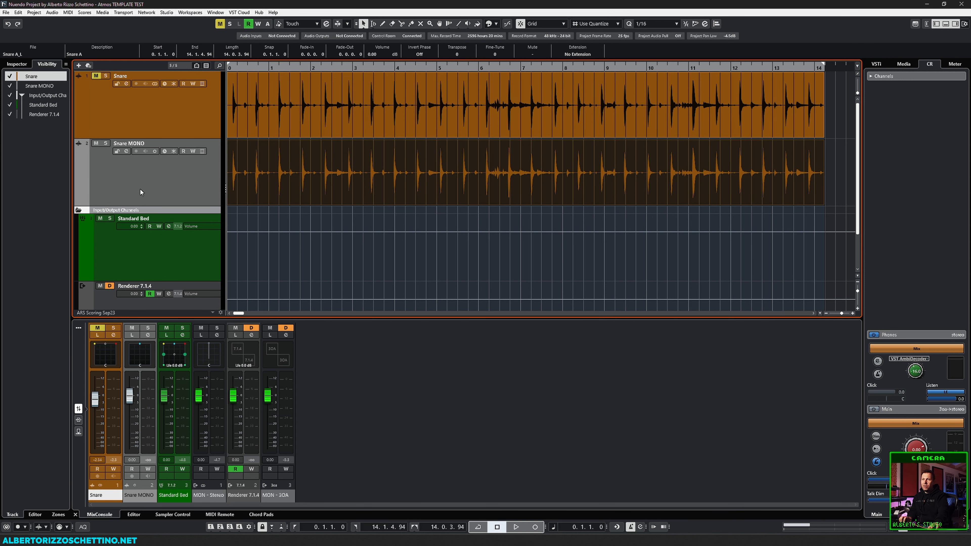
Color the copied clip on the Snare MONO track light blue.
click(153, 187)
click(496, 24)
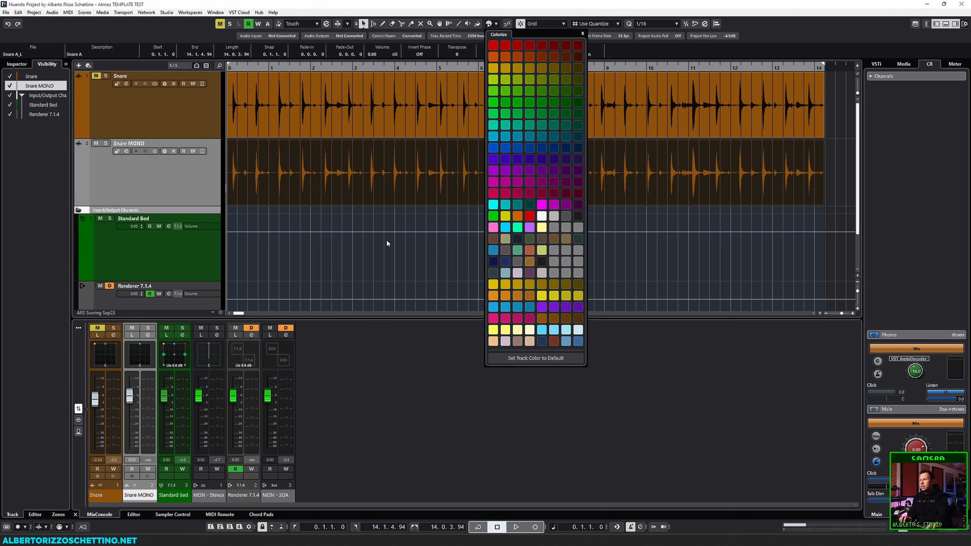
click(496, 136)
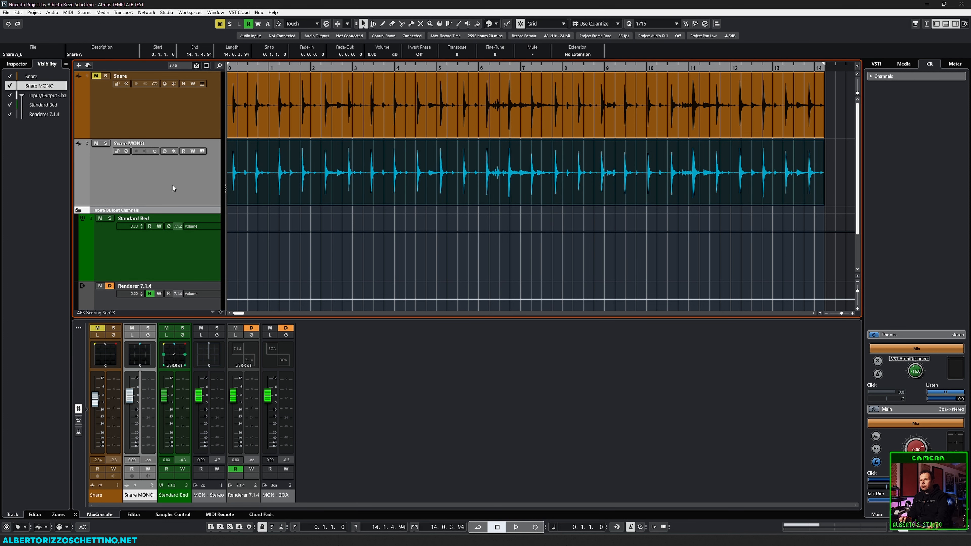
With no clips selected, color the Snare MONO track itself the same light blue.
click(172, 107)
click(196, 184)
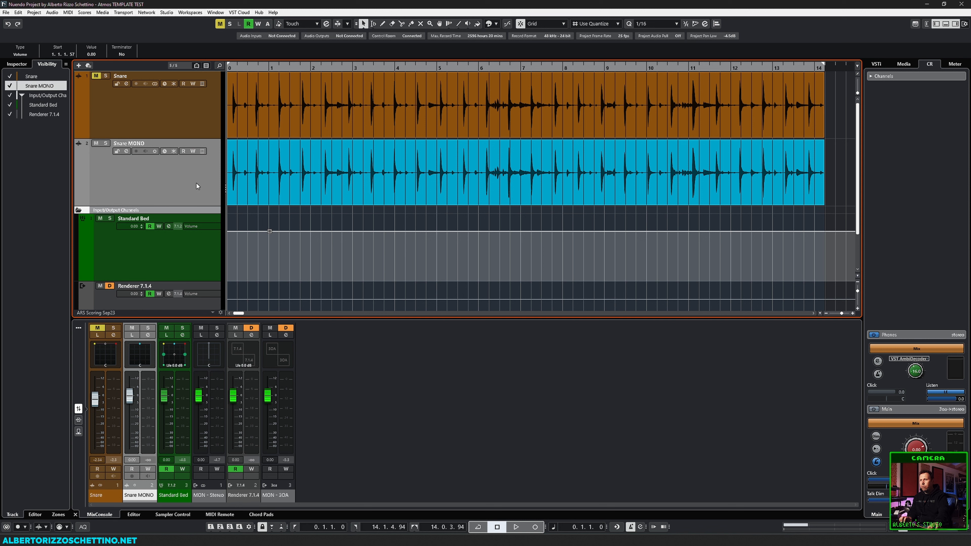
click(496, 24)
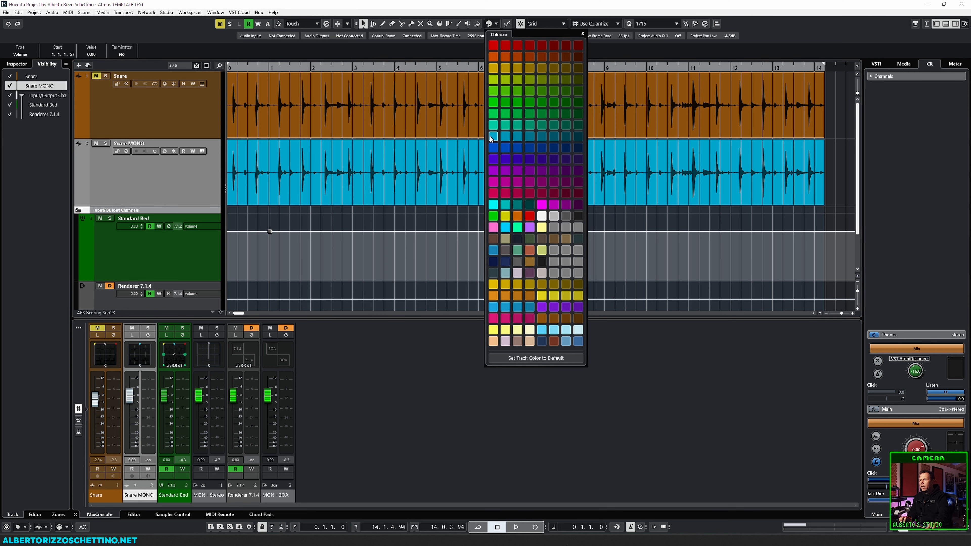
click(311, 217)
click(289, 182)
click(847, 153)
click(161, 119)
click(190, 200)
click(496, 24)
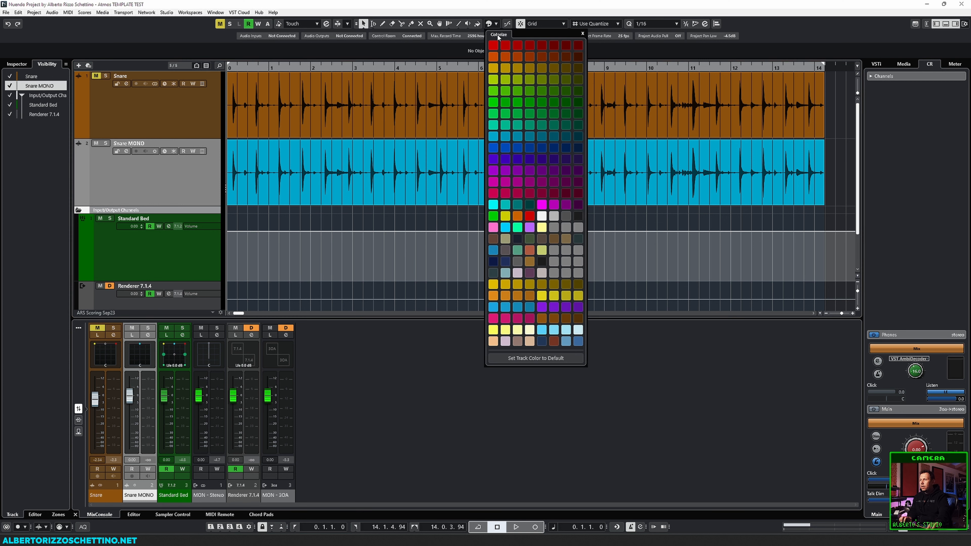
click(494, 142)
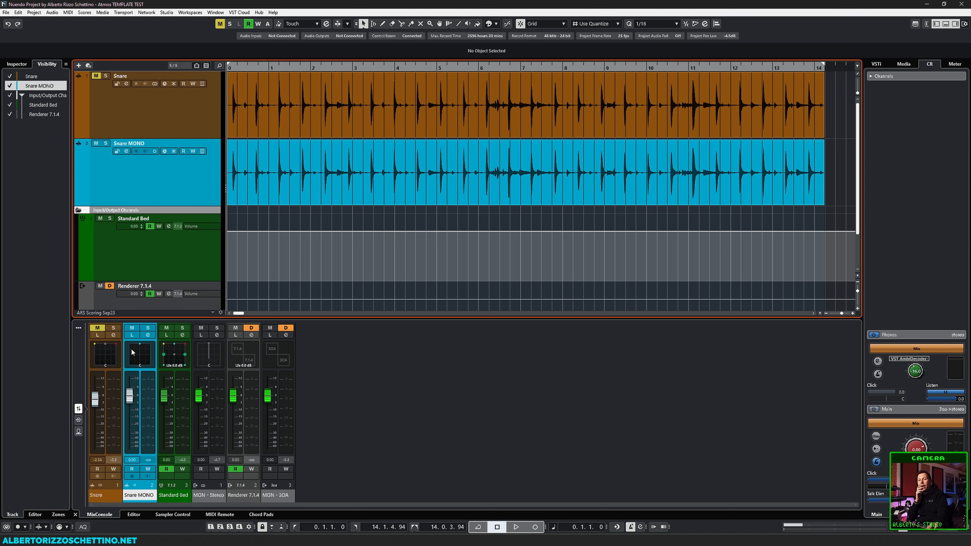
Open the Snare MONO track's MultiPanner and move its source slightly left and back, to about L15, F79.
click(140, 348)
double_click(139, 348)
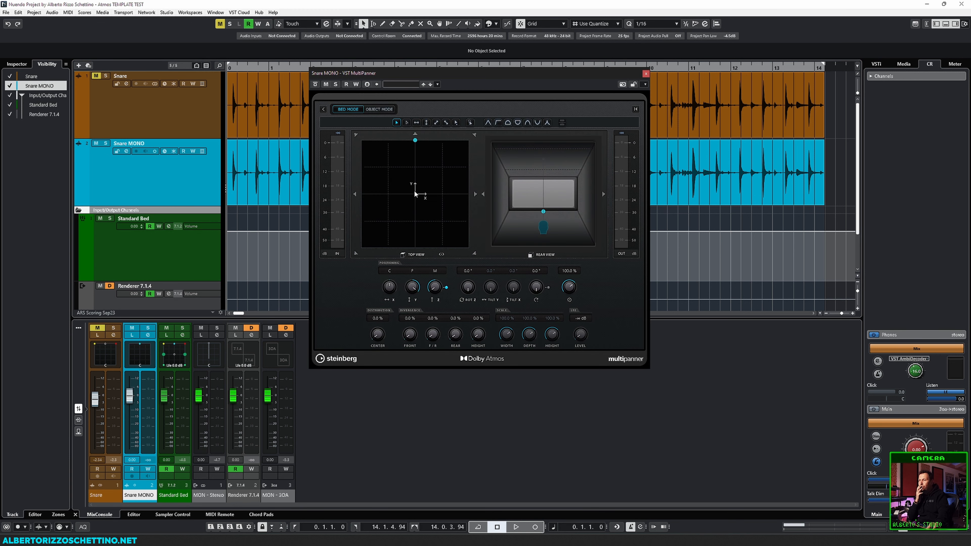
mouse_move(417, 143)
mouse_down()
mouse_move(420, 157)
mouse_move(448, 163)
mouse_move(394, 158)
mouse_move(407, 153)
mouse_up()
Open the Snare track's MultiPanner and arrange it side by side with the Snare MONO panner for comparison.
click(218, 117)
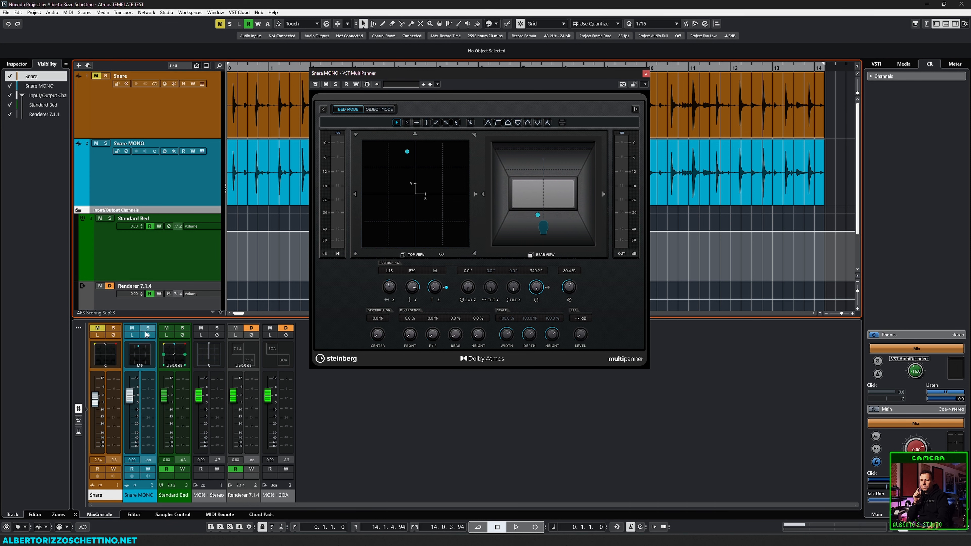
double_click(108, 351)
drag(460, 75, 267, 72)
drag(501, 77, 651, 72)
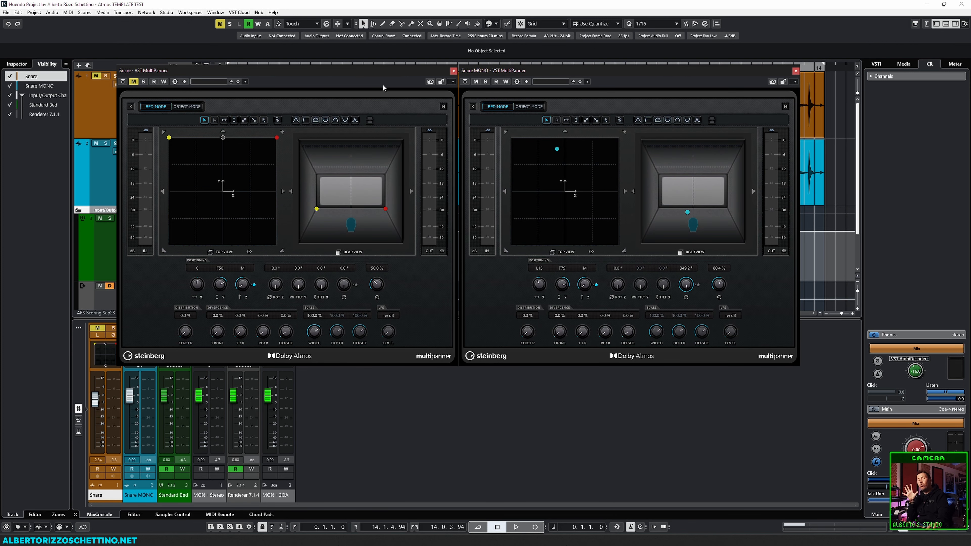
Move the Snare MONO source to about L30, F64 and close both panner windows.
drag(556, 149, 566, 143)
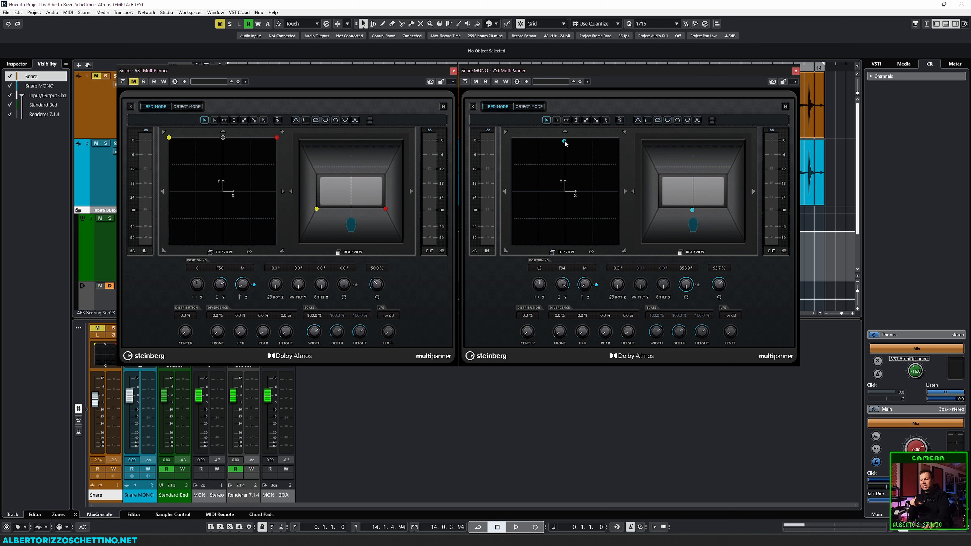
drag(565, 143, 549, 156)
click(454, 70)
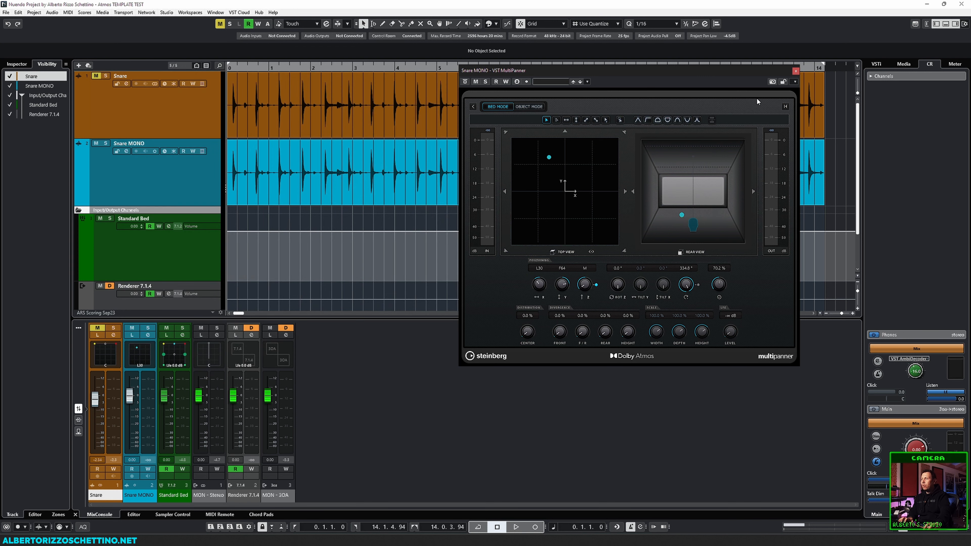
click(796, 71)
Shift the stereo Snare track's source in its MultiPanner to about L1, F57, and close the panner.
click(176, 115)
click(264, 181)
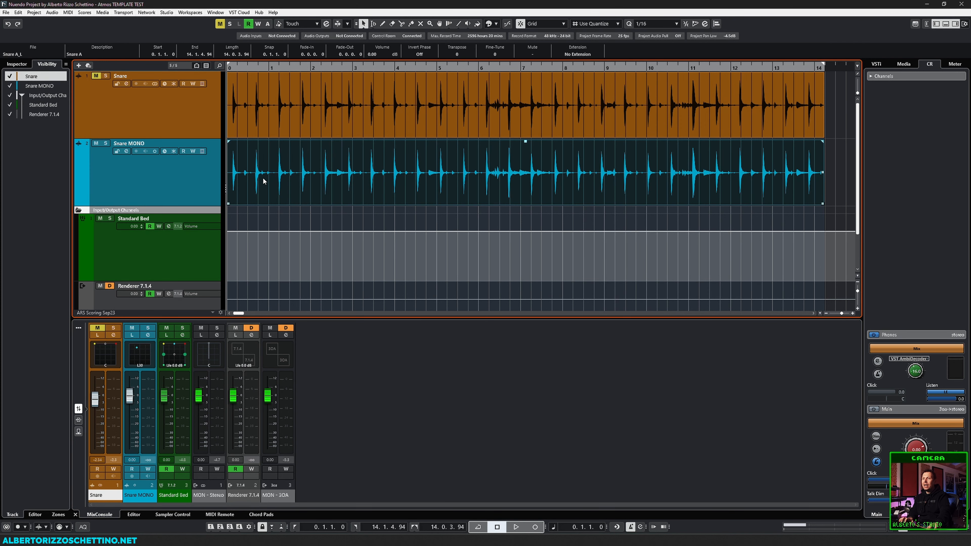
click(259, 123)
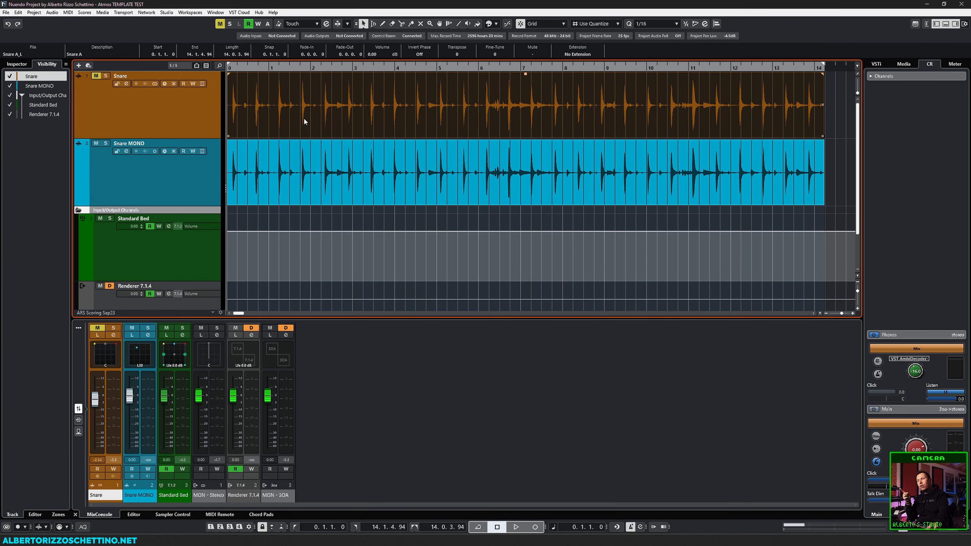
double_click(105, 354)
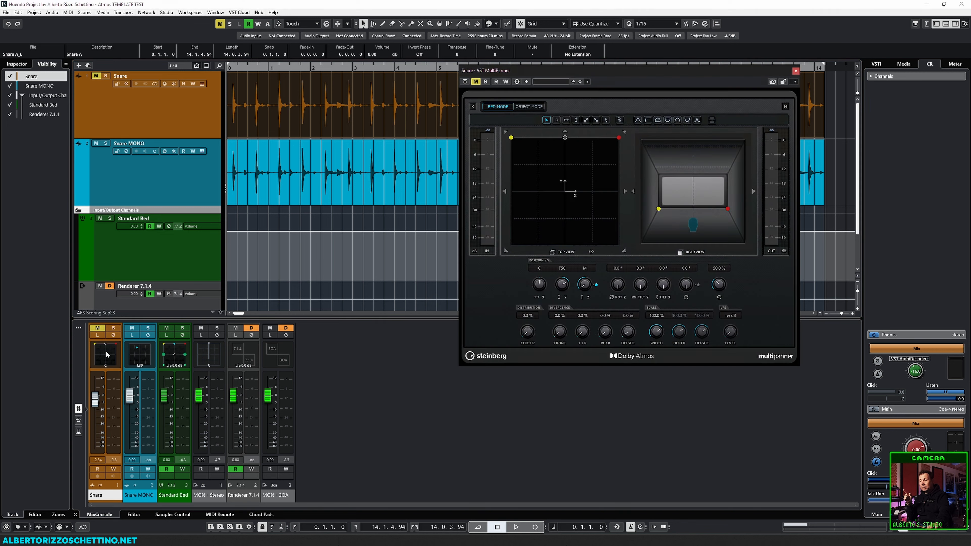
drag(565, 74, 544, 76)
mouse_move(540, 138)
mouse_down()
mouse_move(553, 176)
mouse_move(530, 138)
mouse_move(514, 153)
mouse_move(537, 129)
mouse_up()
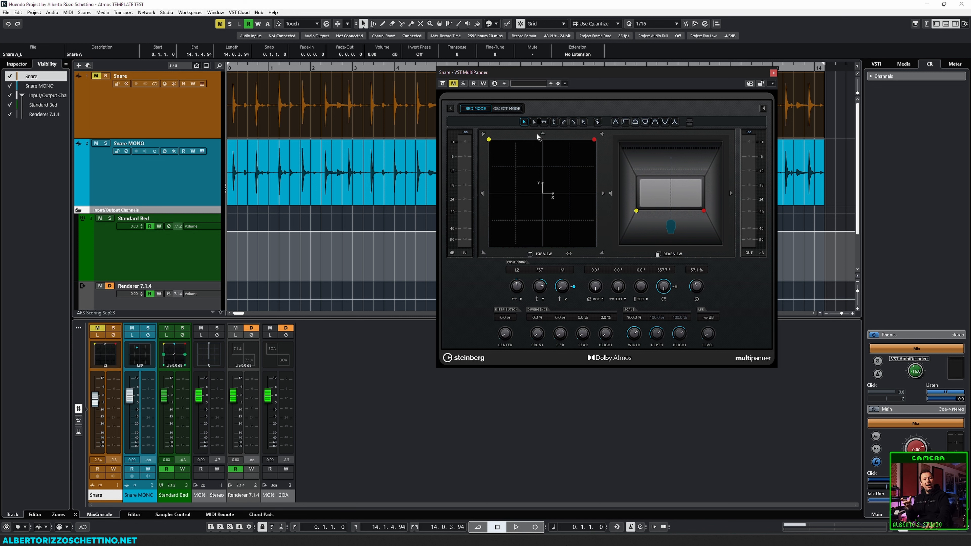
drag(540, 138, 540, 139)
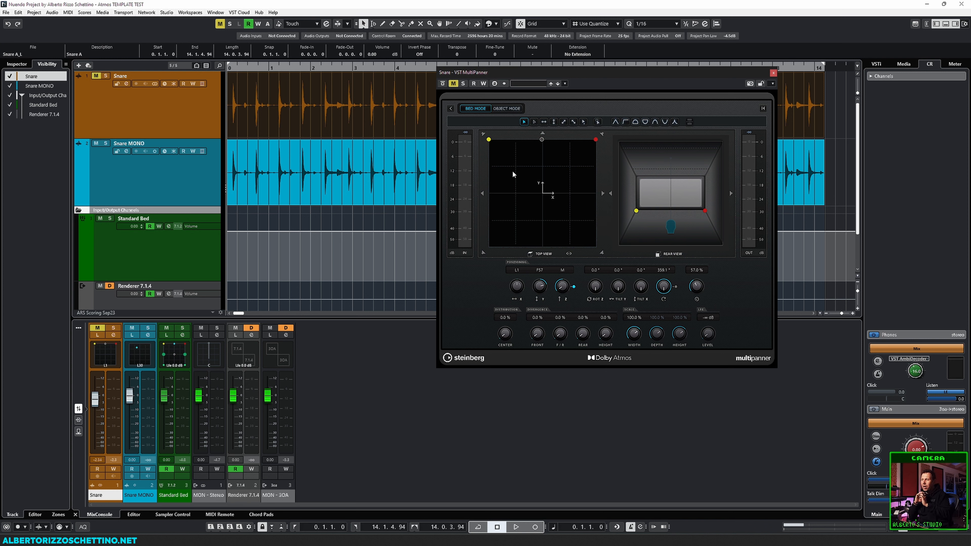
click(773, 73)
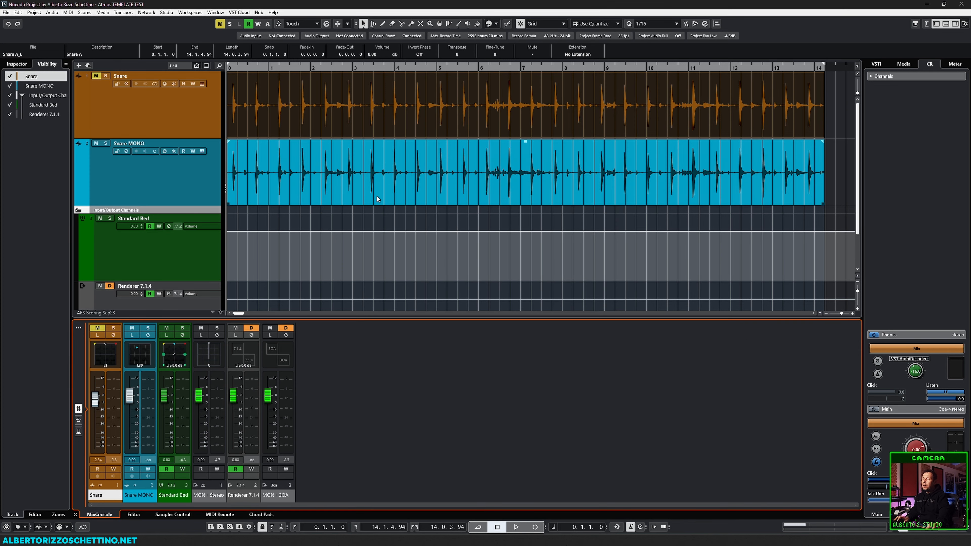
Delete the stereo Snare track, keeping the Snare MONO track.
click(353, 108)
click(183, 147)
click(183, 124)
key(shift+Delete)
Recolor both the Snare MONO clip and its track orange-brown.
click(177, 108)
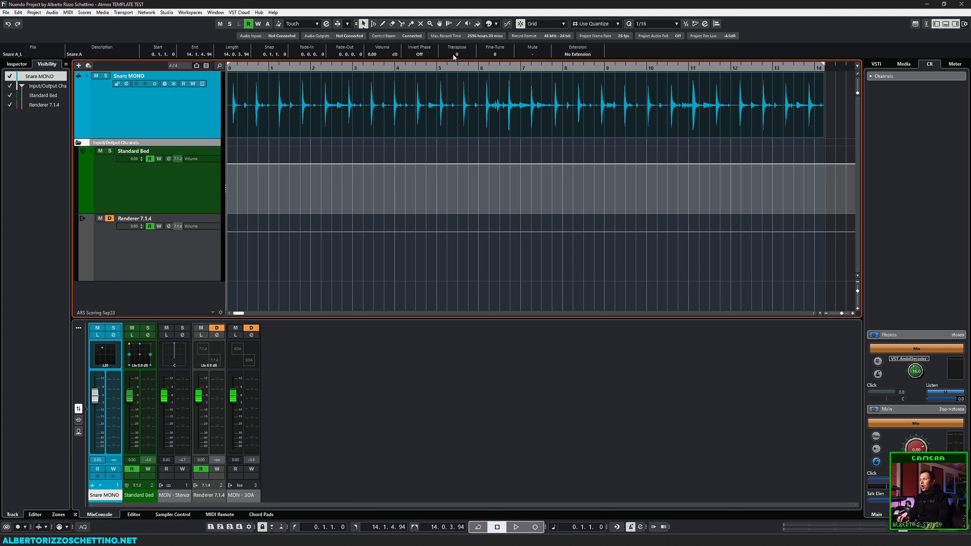
click(497, 25)
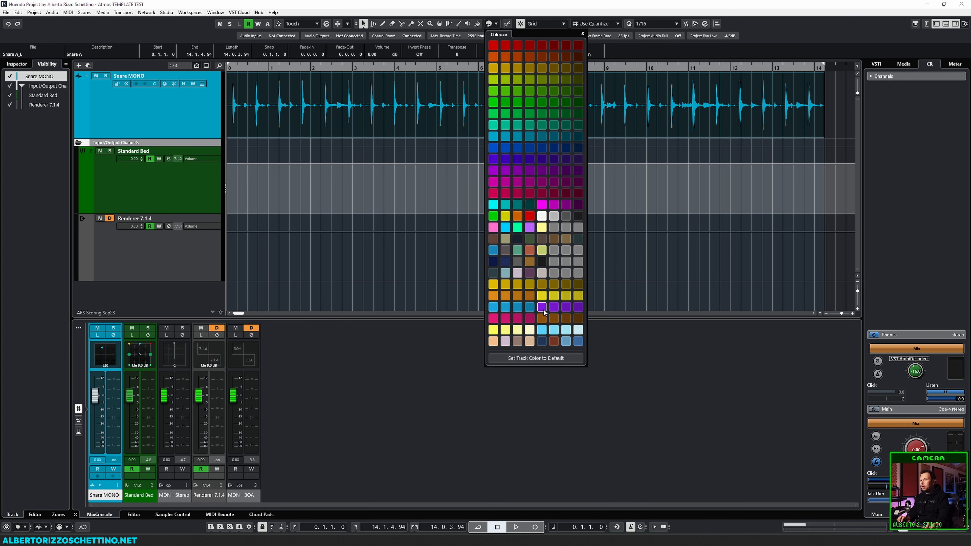
click(541, 318)
click(851, 97)
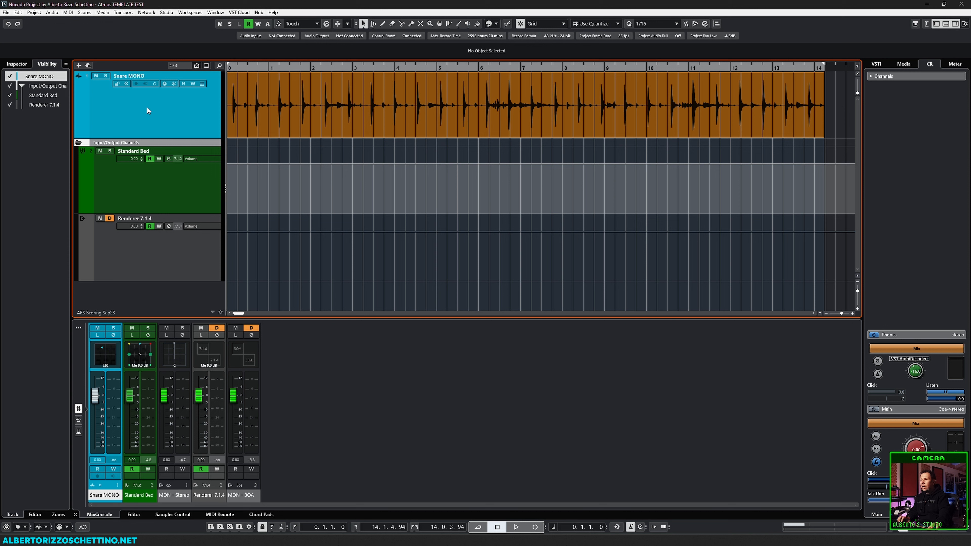
click(495, 24)
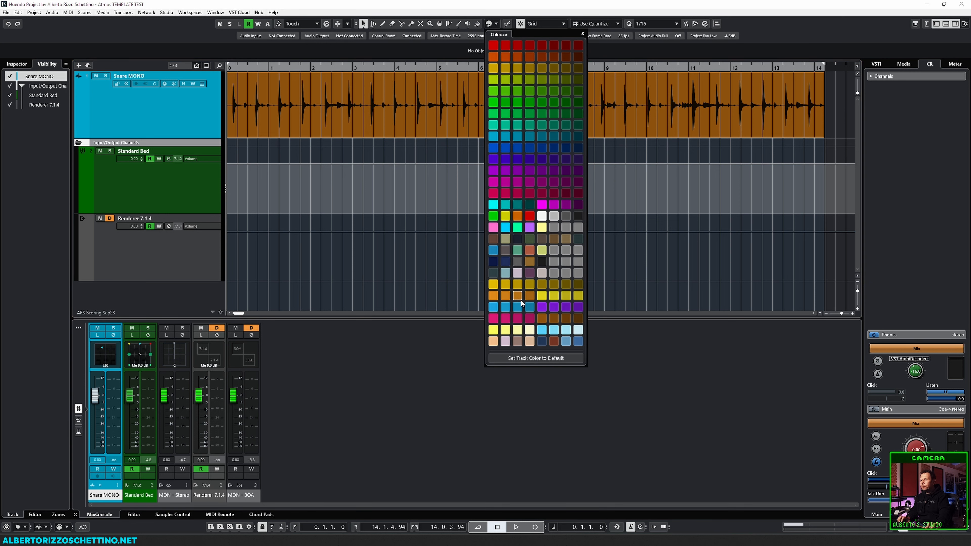
click(542, 319)
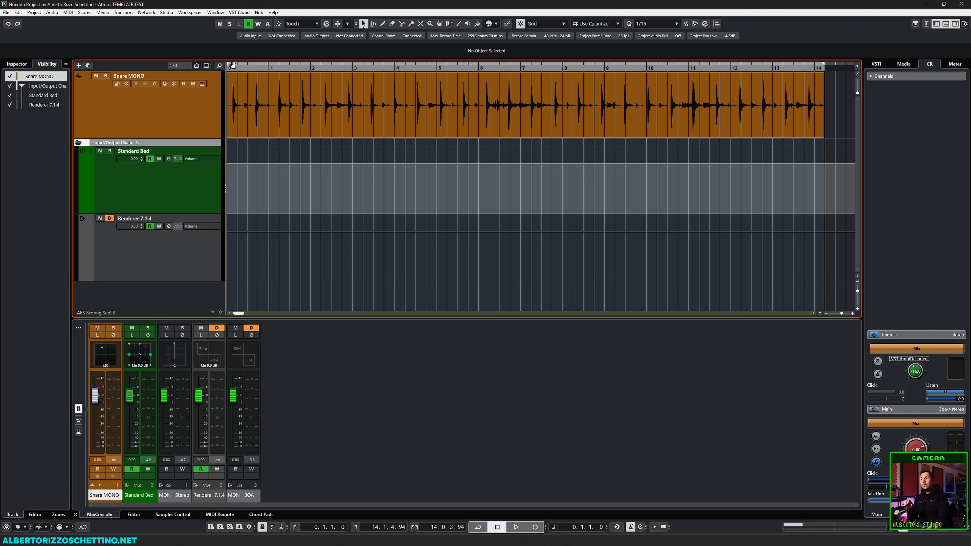
Select the Snare MONO clip and turn on cycle playback for its range.
click(270, 134)
key(slash)
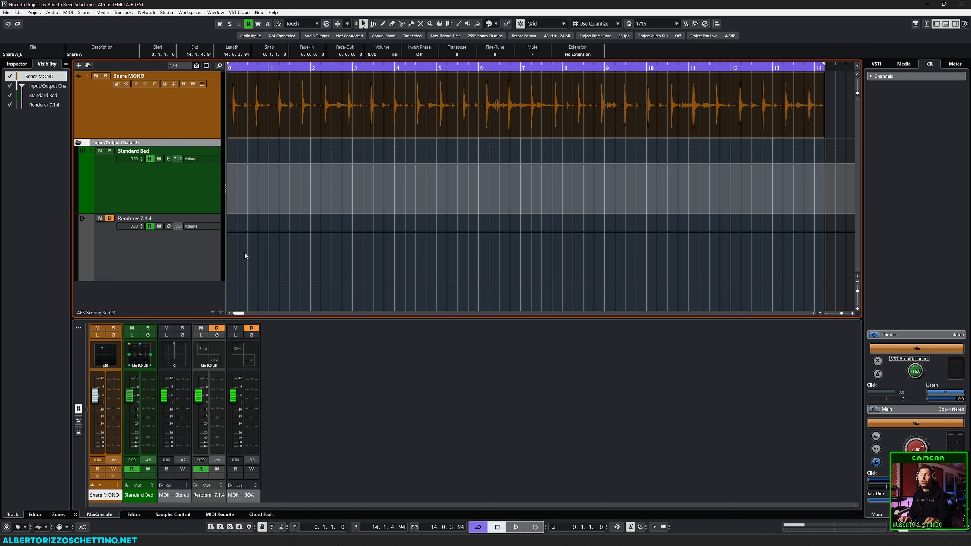
Play the cycle and move the Snare MONO source in its MultiPanner to about R19, F56.
click(227, 69)
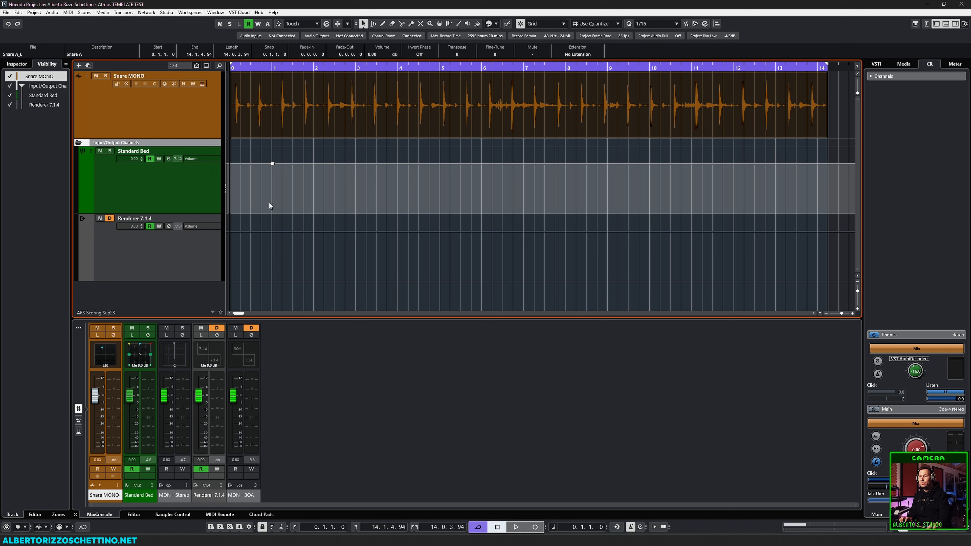
key(space)
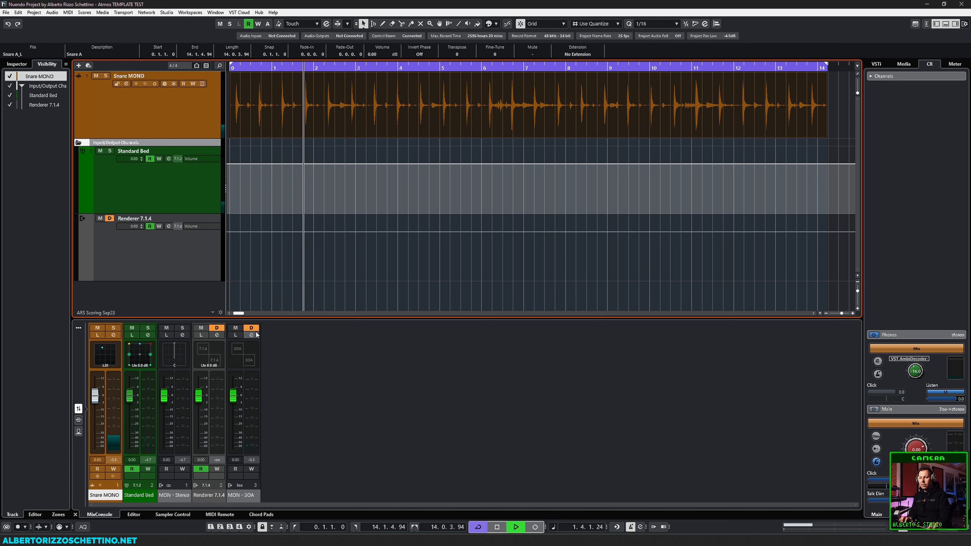
click(102, 350)
double_click(102, 350)
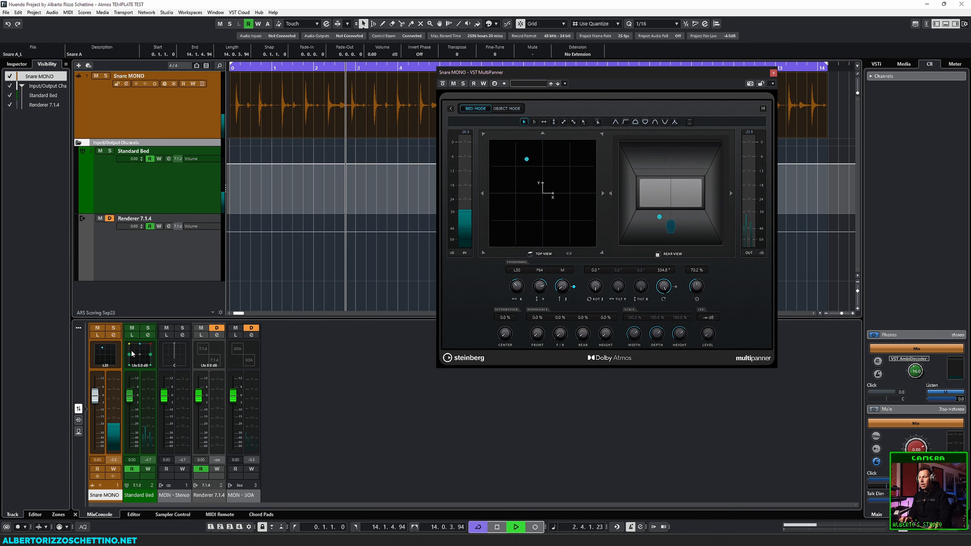
drag(528, 160, 553, 165)
key(space)
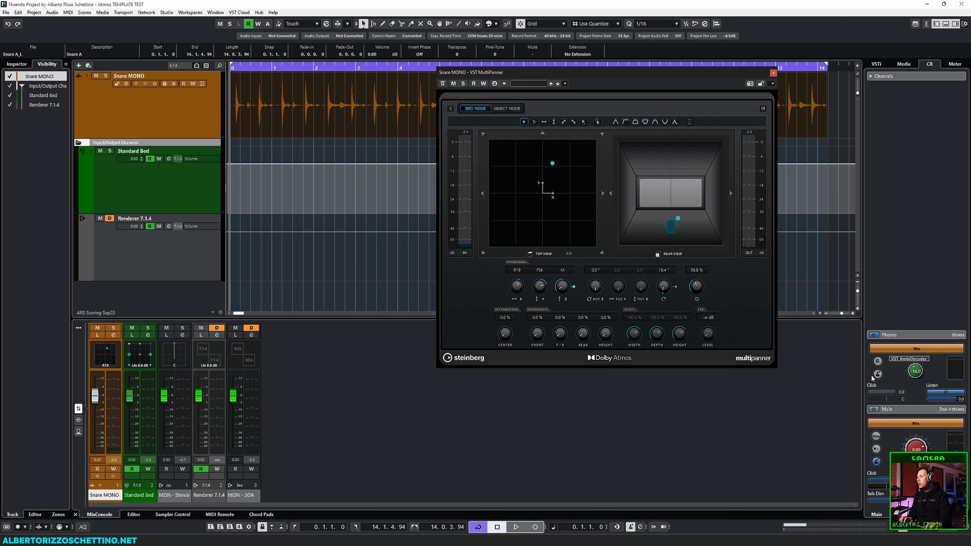
Reset the Control Room Phones level to 0.00 and open the Phones channel's VST AmbiDecoder beside the panner.
ctrl+click(913, 371)
drag(910, 344, 911, 344)
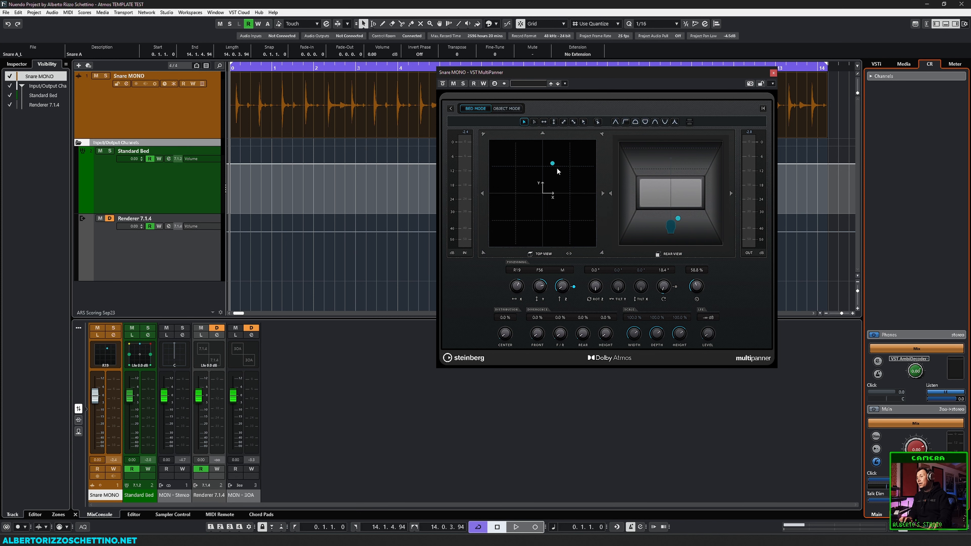
click(877, 361)
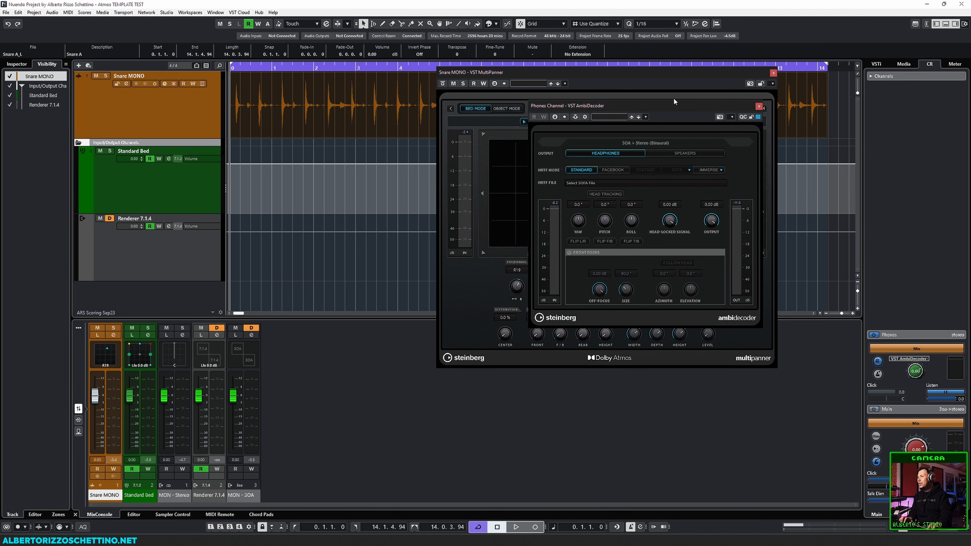
drag(687, 106, 777, 145)
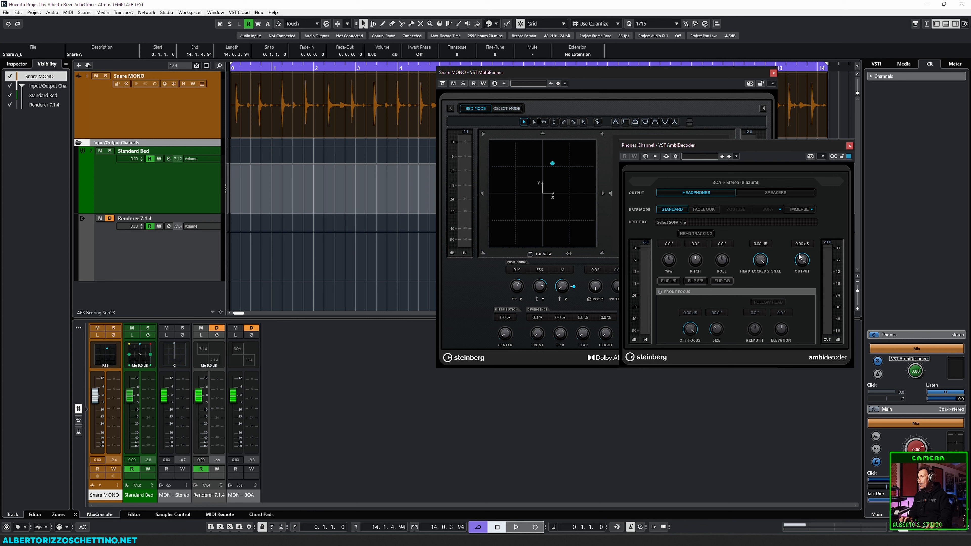
Audition the snare while trying the AmbiDecoder output level beside the MultiPanner, and close both plug-in windows.
drag(802, 267, 798, 308)
click(572, 154)
drag(599, 72, 437, 69)
key(space)
drag(801, 260, 806, 221)
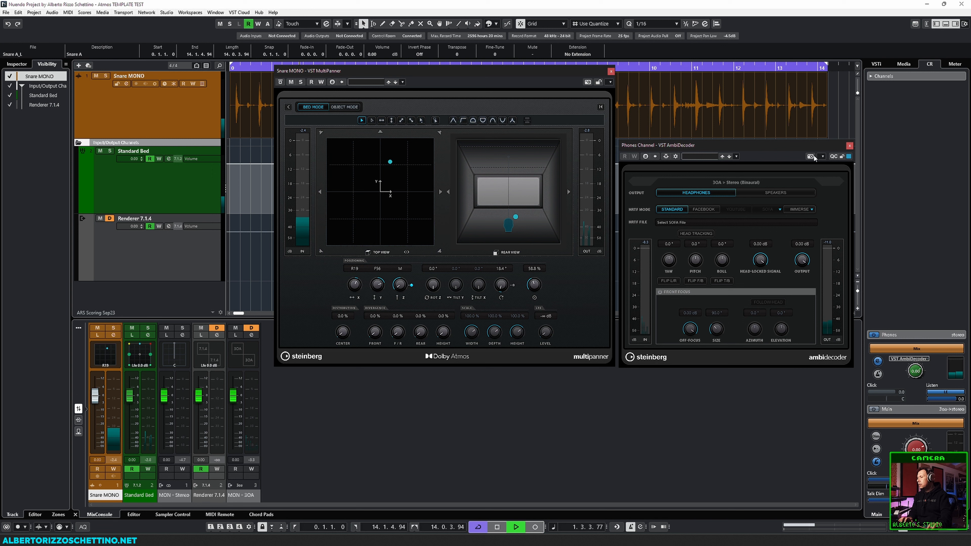
key(space)
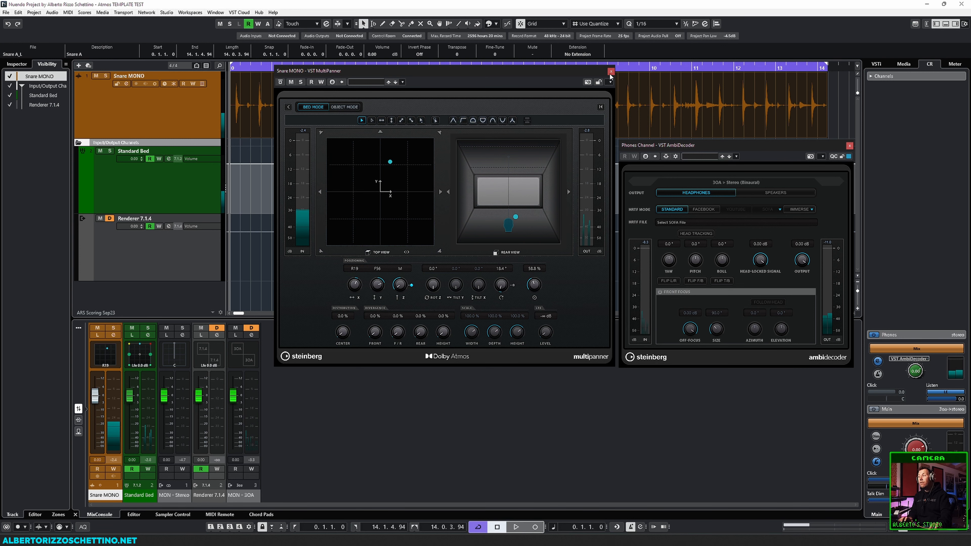
click(611, 71)
click(849, 145)
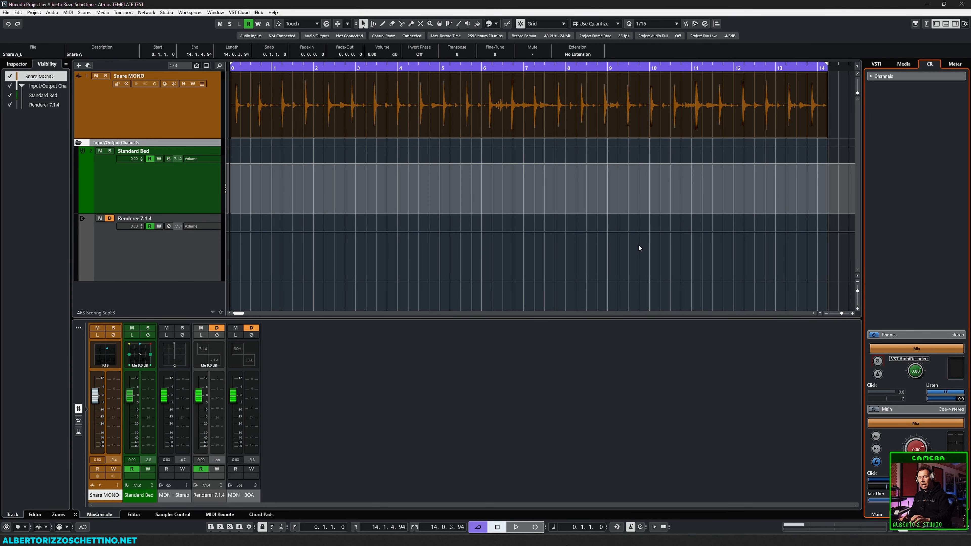
Move the Snare MONO source in its MultiPanner to about R1, F16, audition it, and close the panner.
double_click(105, 356)
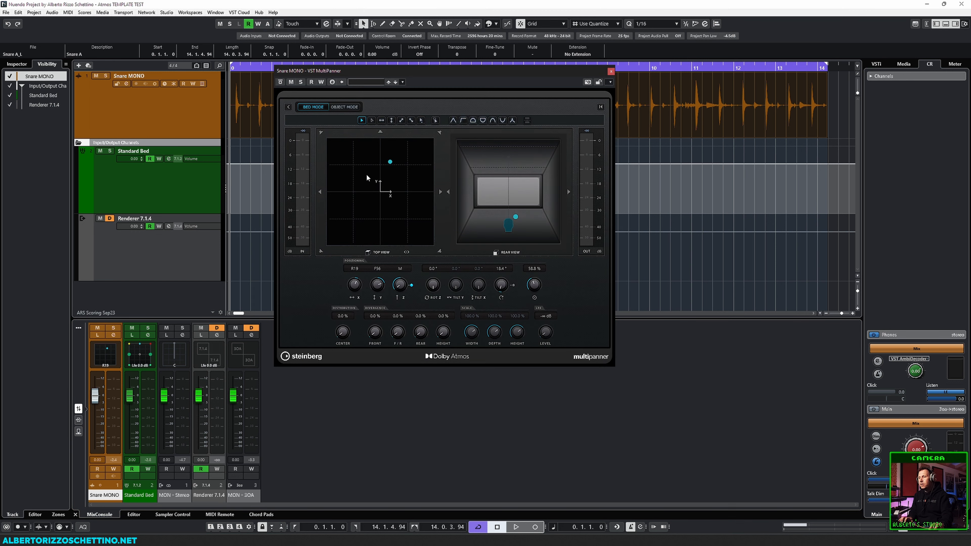
drag(390, 163, 380, 183)
key(space)
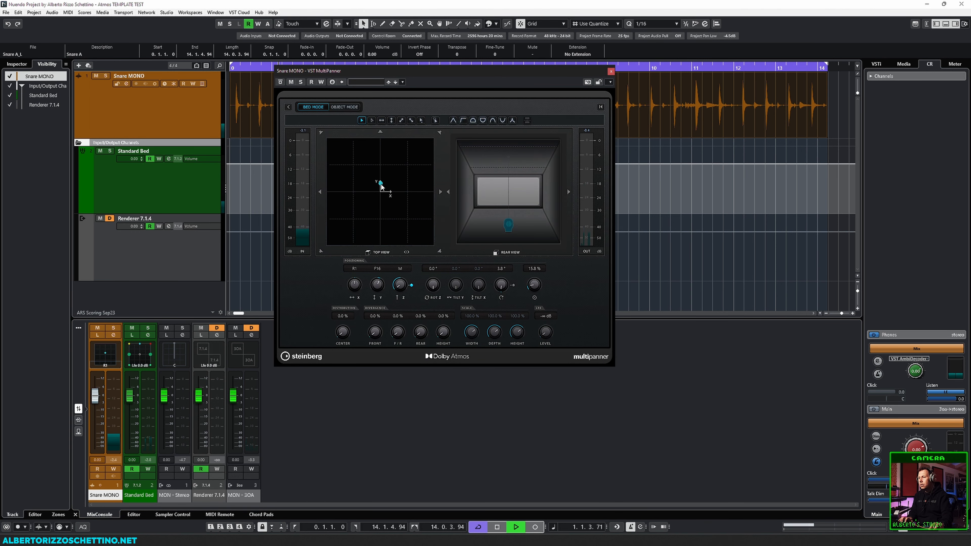
key(space)
click(610, 71)
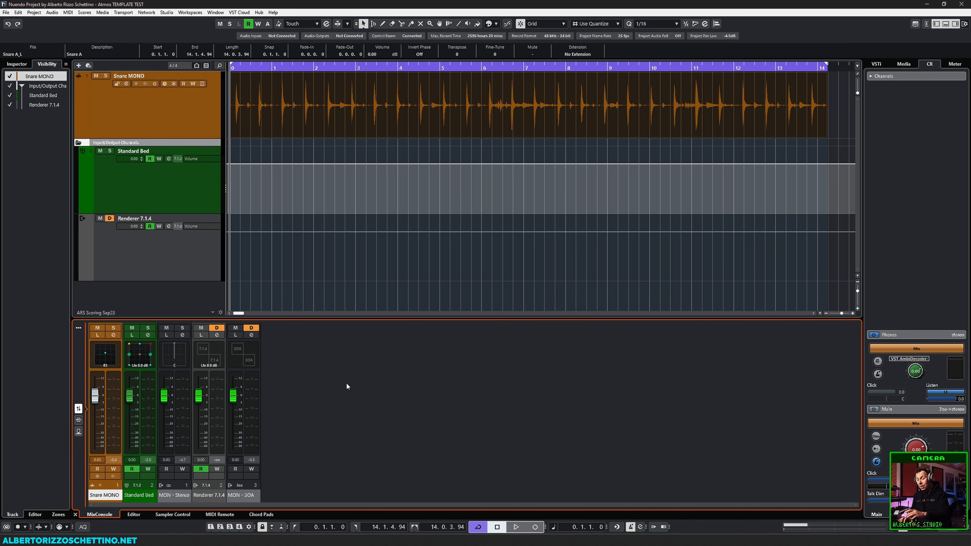
Show the Control Room audio connections over the full MixConsole and inspect the Phones channel's device ports.
key(F3)
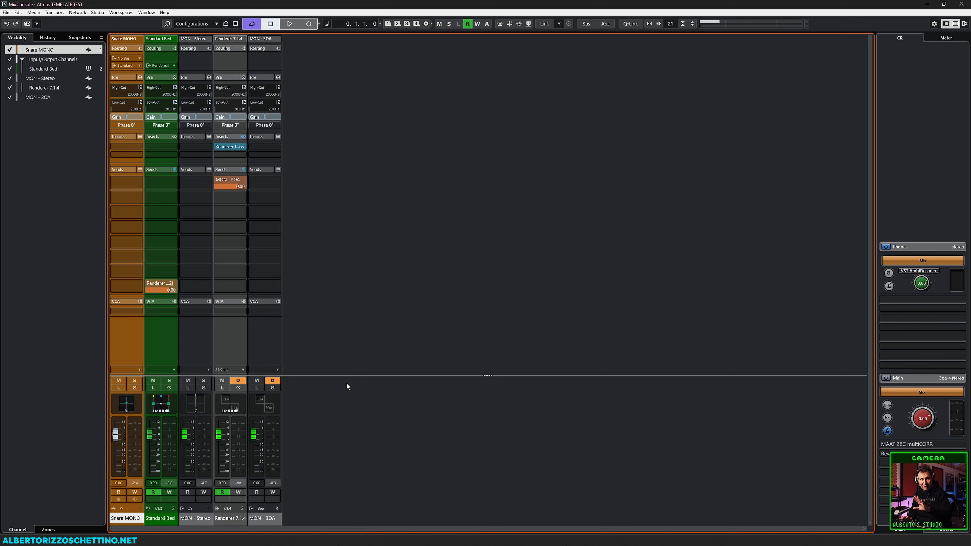
key(F4)
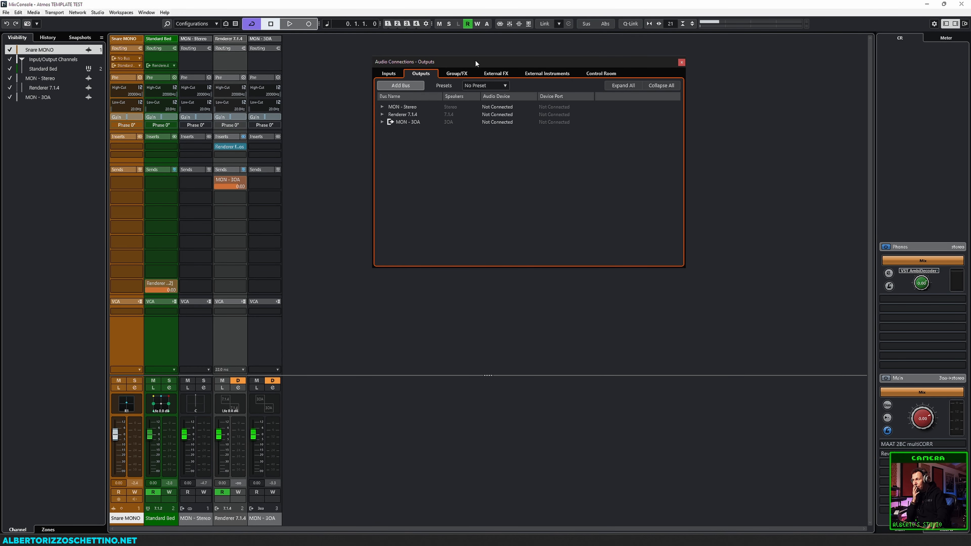
drag(475, 59, 492, 72)
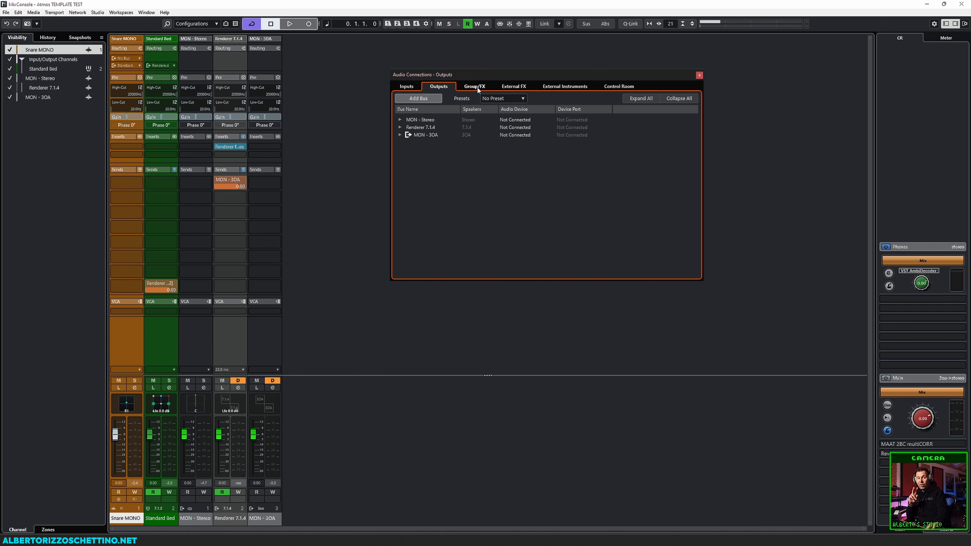
click(617, 86)
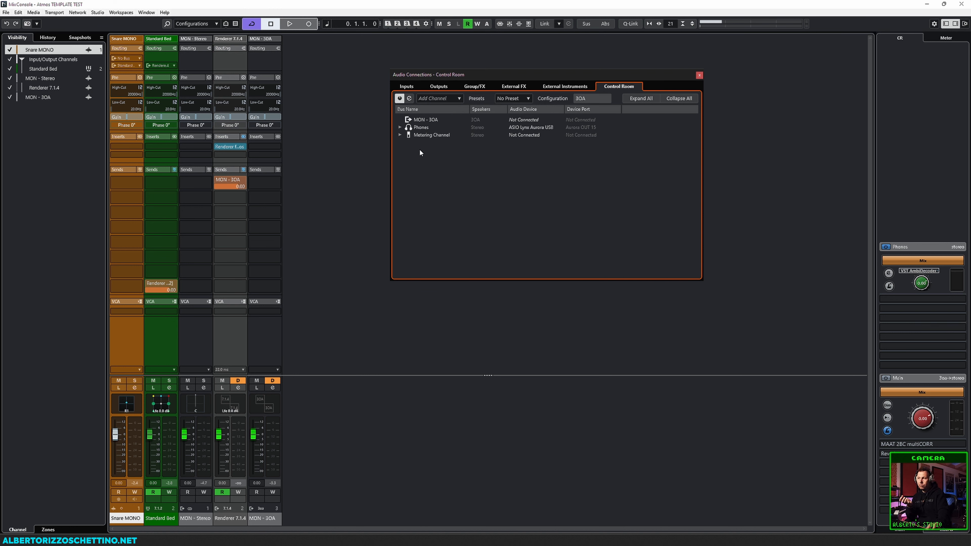
click(400, 128)
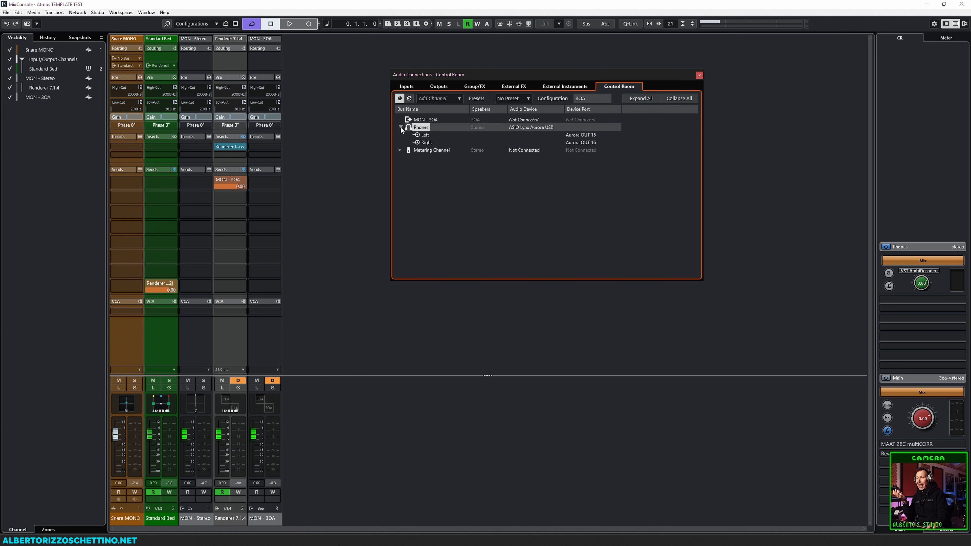
Add a stereo Cue channel named Stream to the Control Room.
right_click(410, 165)
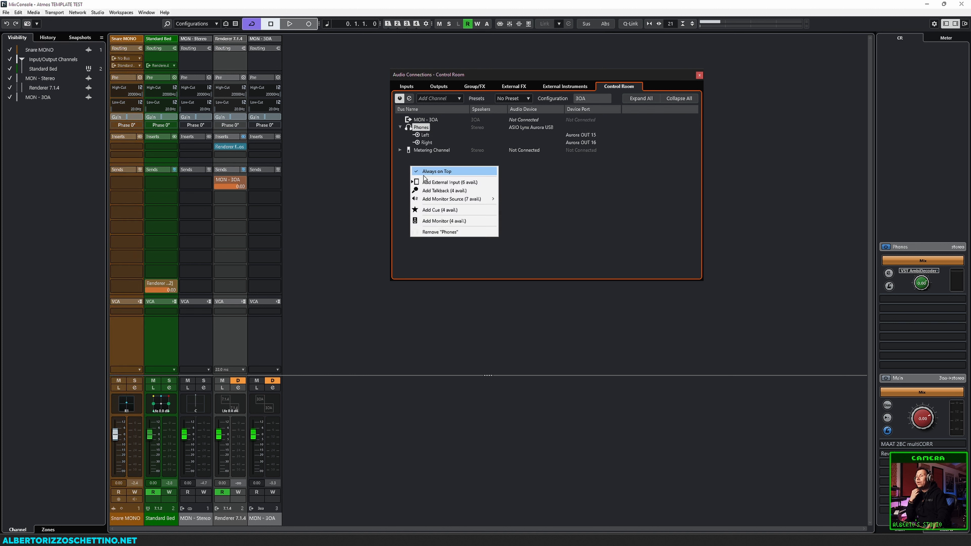
click(433, 210)
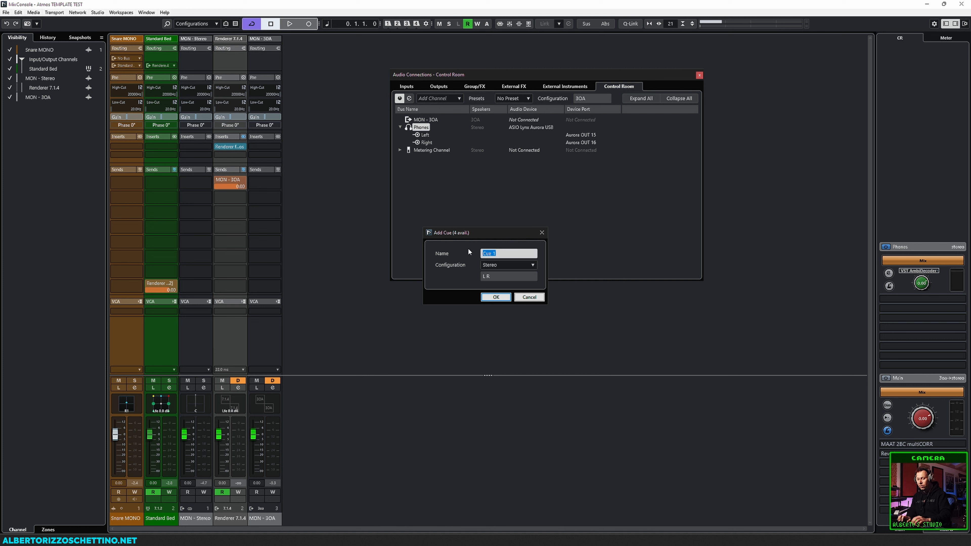
text(Stream)
click(502, 265)
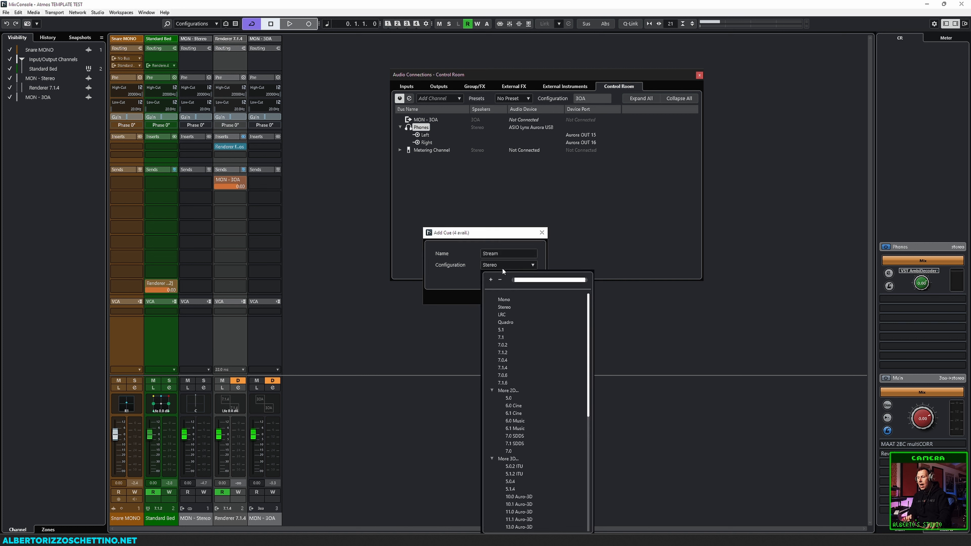
click(501, 266)
click(491, 295)
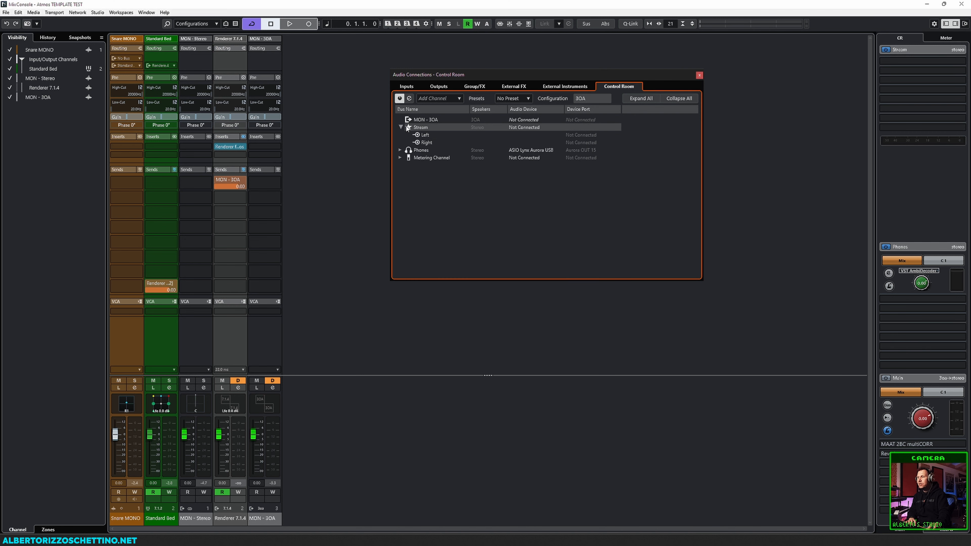
Assign the Stream channel's left port to Aurora OUT 13 and its right port to Aurora OUT 14.
click(571, 134)
click(585, 244)
click(581, 142)
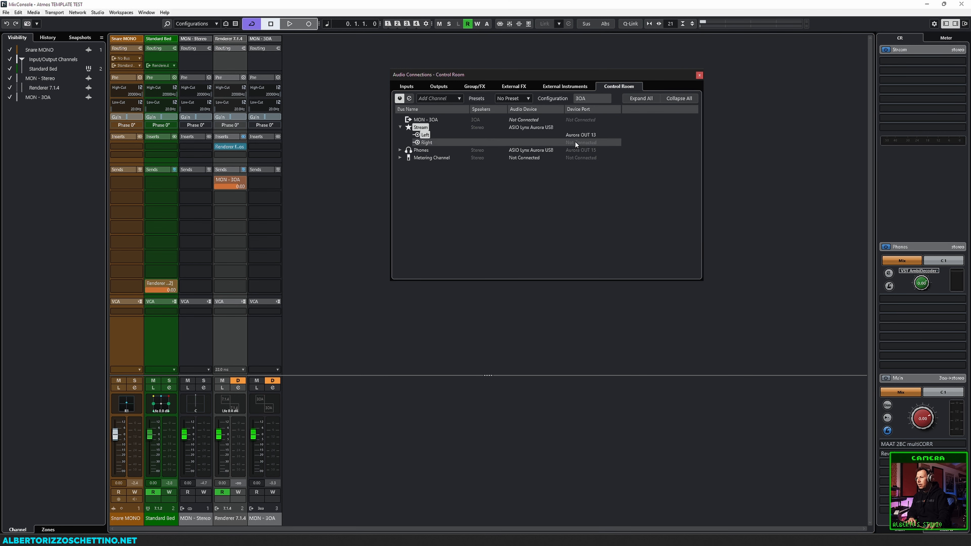
click(725, 189)
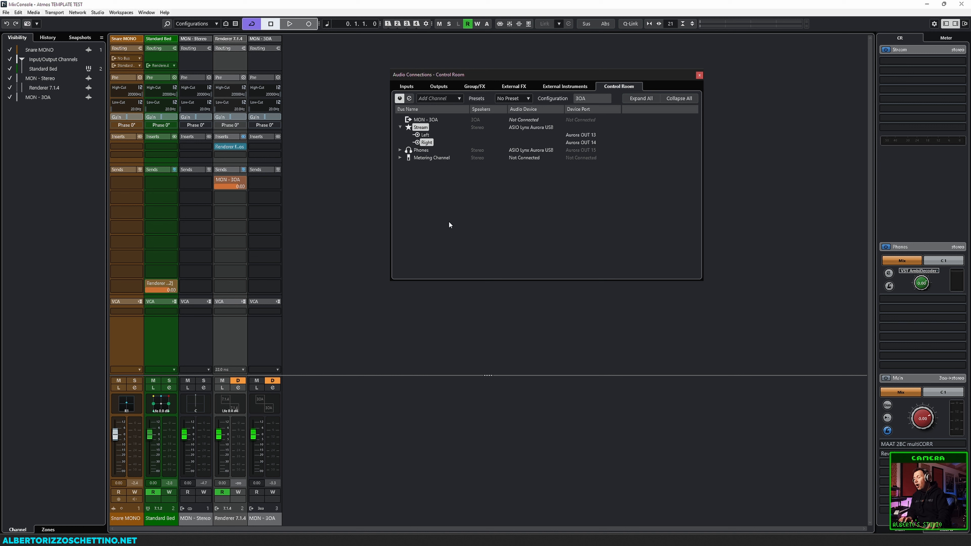
Reveal the Stream channel's Control Room controls and play the snare to check its monitoring.
click(806, 243)
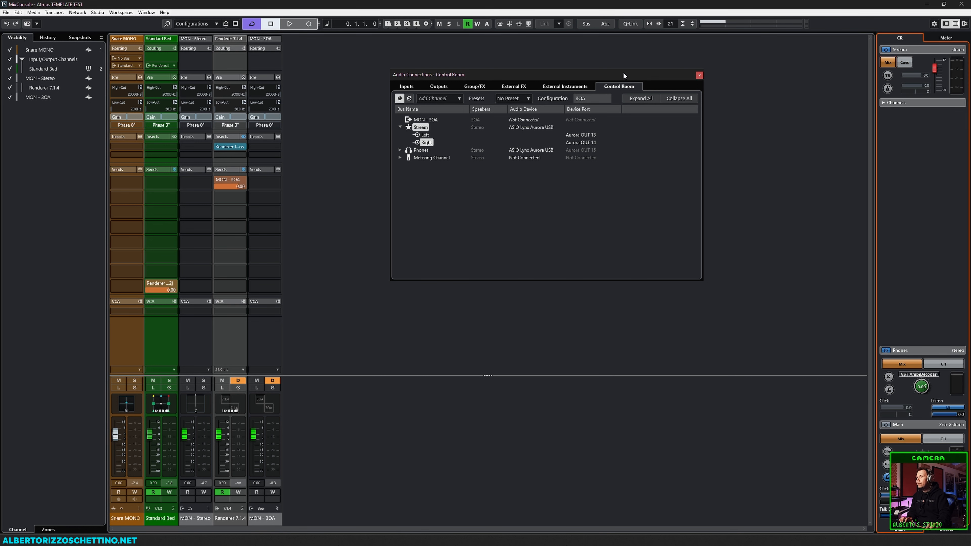
drag(624, 75, 652, 84)
click(357, 102)
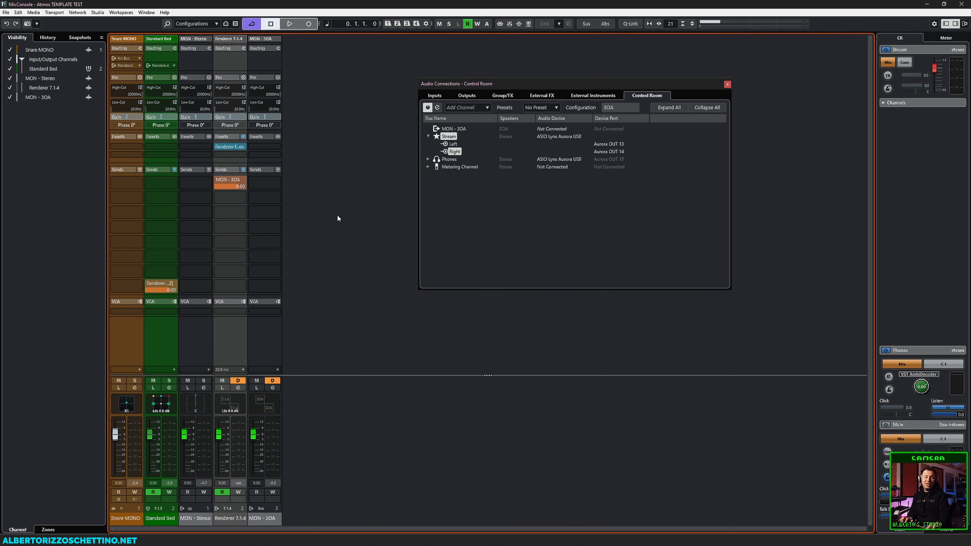
key(space)
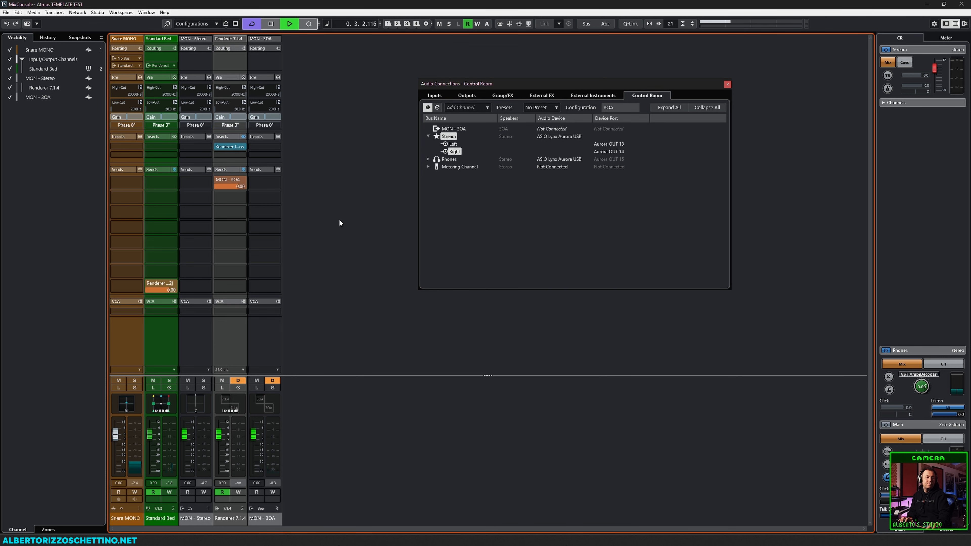
key(space)
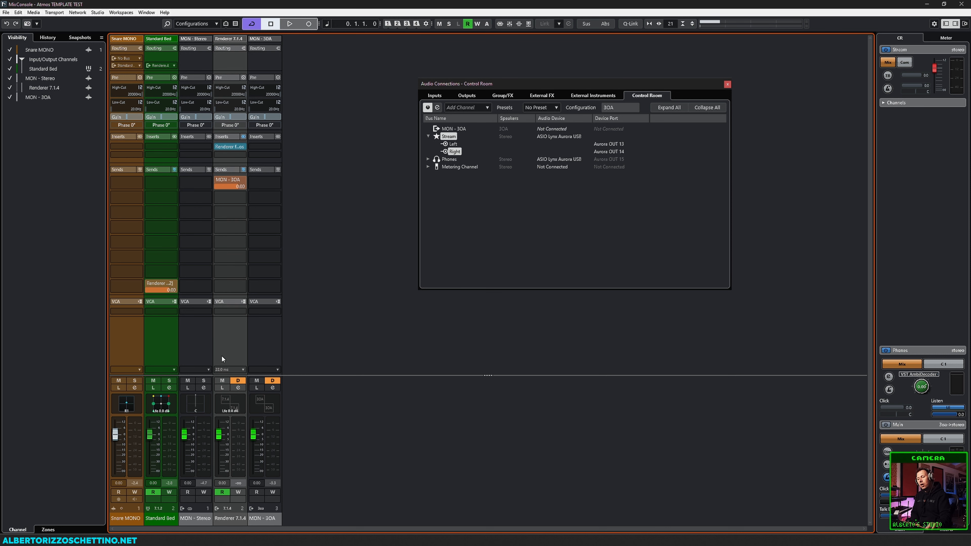
Check the Phones ports and compare the Stream channel's cue and Mix sources during playback, returning it to Mix.
click(429, 159)
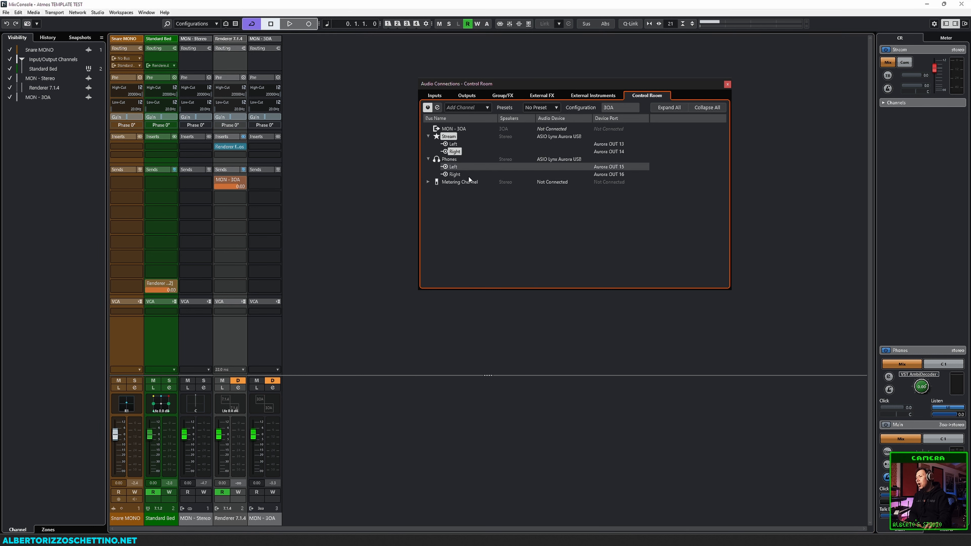
click(903, 64)
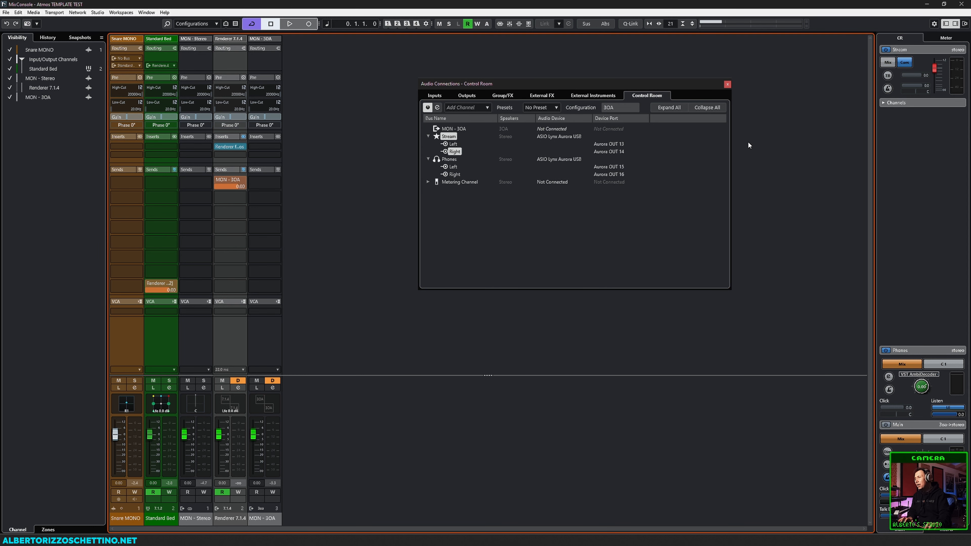
key(space)
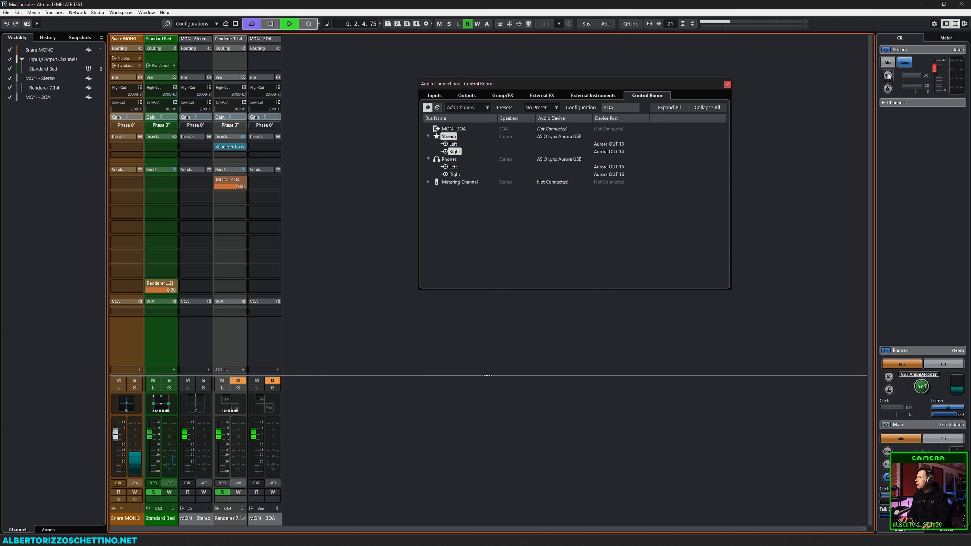
click(888, 64)
click(911, 365)
click(912, 365)
key(space)
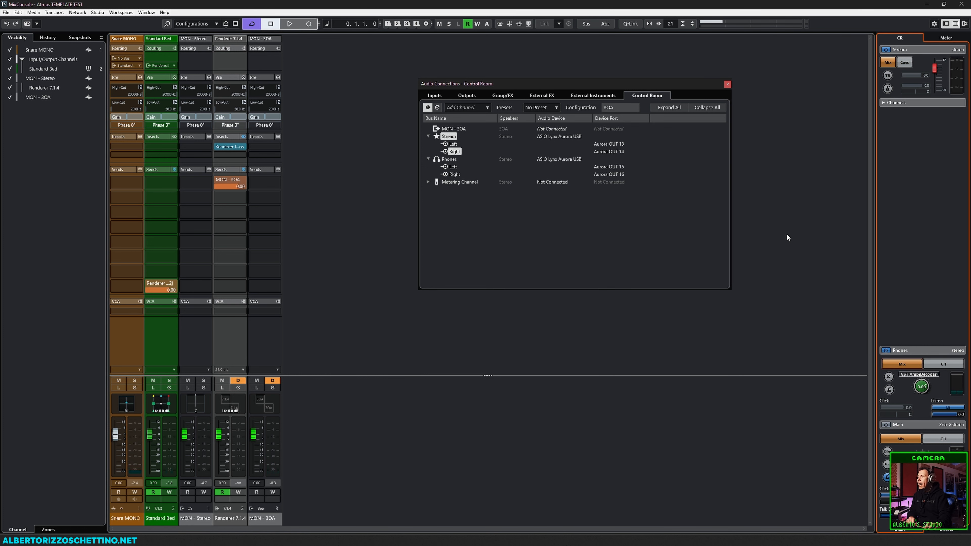
Remove the Stream cue channel from the Control Room connections and confirm the removal.
click(456, 222)
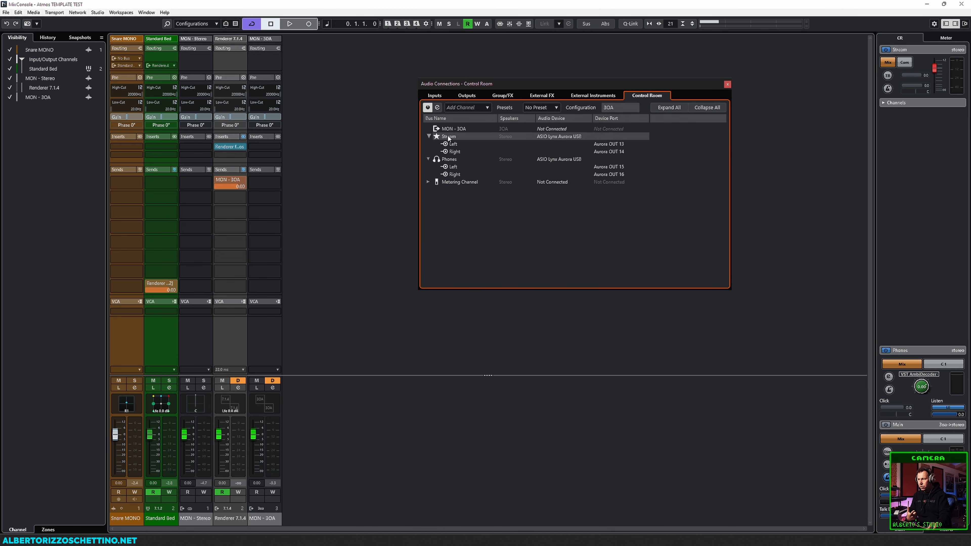
click(547, 136)
click(552, 143)
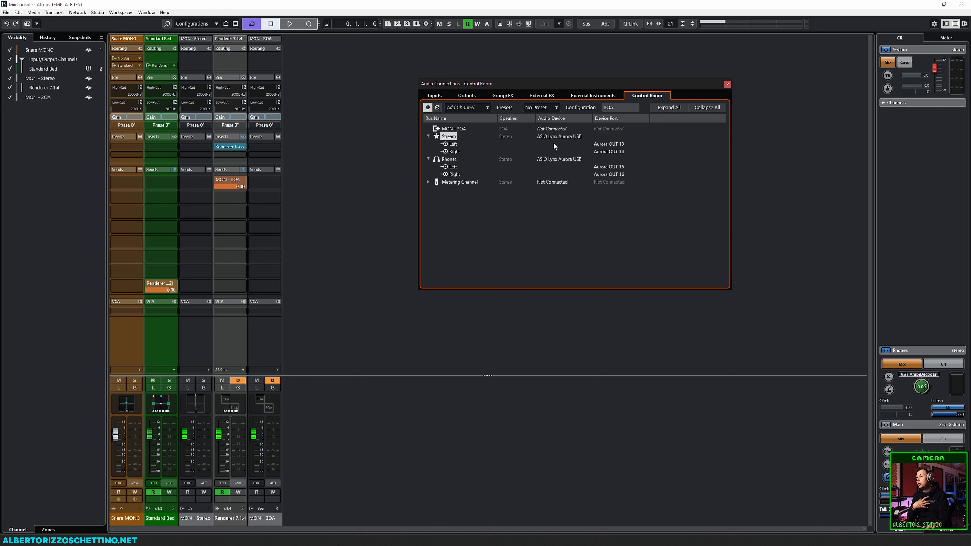
right_click(447, 138)
click(476, 203)
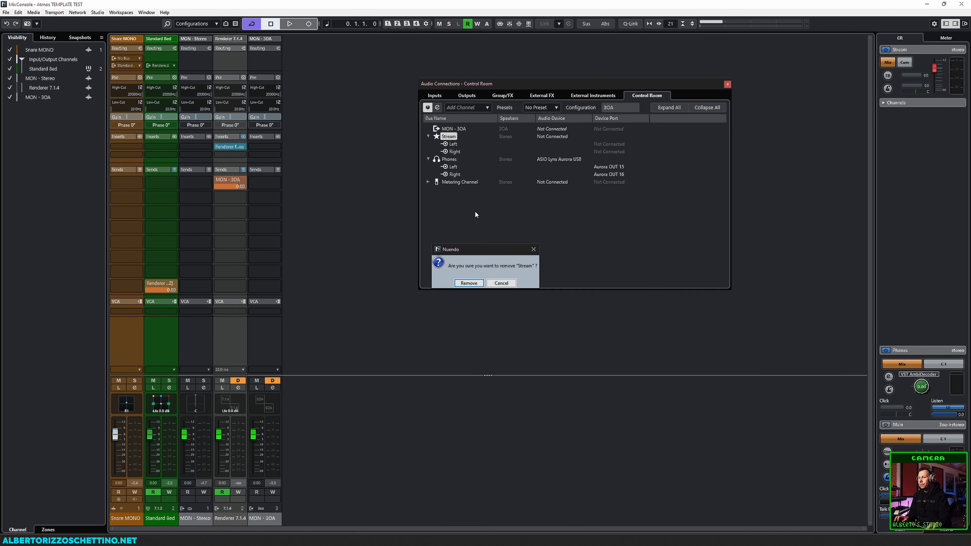
click(467, 286)
Add a stereo output bus named MON - Stream to the audio connections.
click(461, 96)
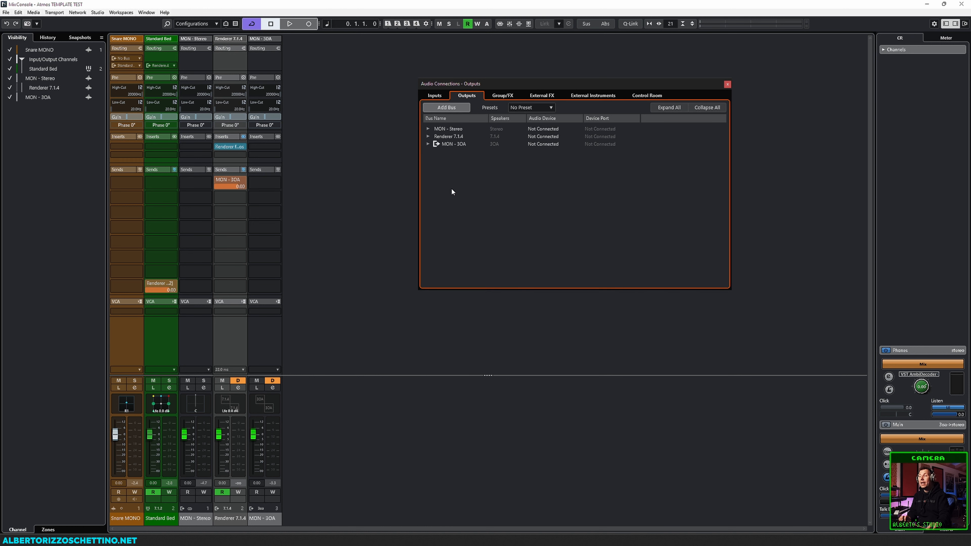
click(438, 106)
click(527, 248)
text(Stream OUT)
key(ctrl+a)
text(MON - Stream)
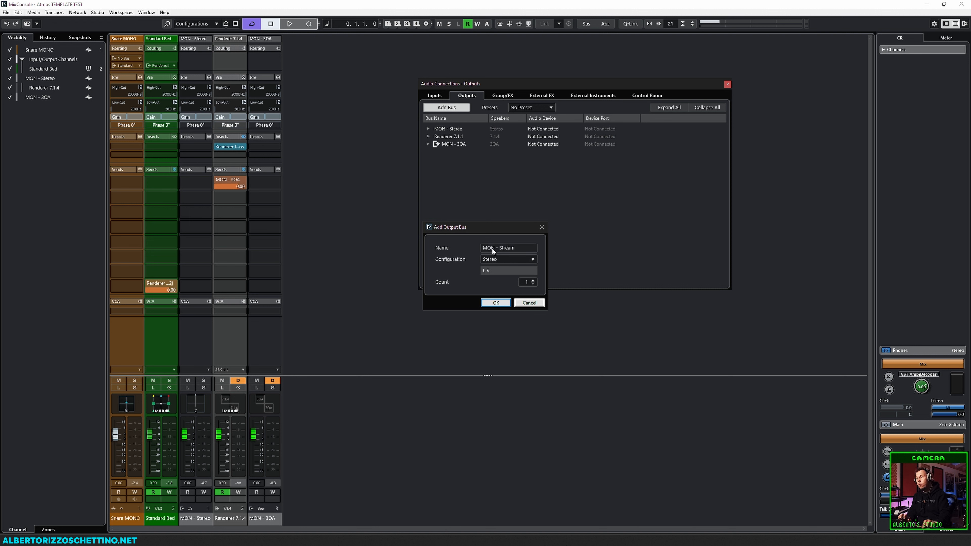
click(499, 304)
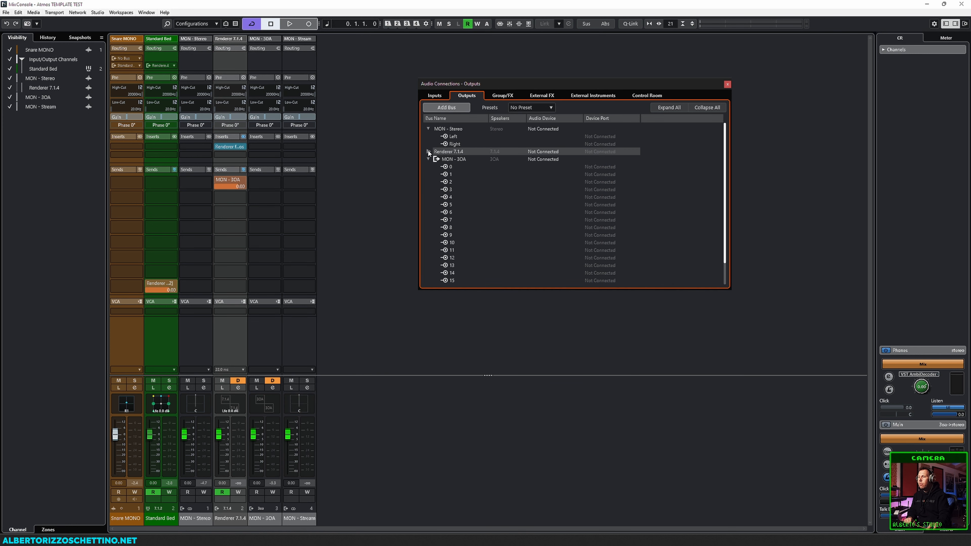
Assign the MON - Stream bus's left port to Aurora OUT 13 and its right port to Aurora OUT 14, then close the audio connections.
click(428, 151)
click(428, 159)
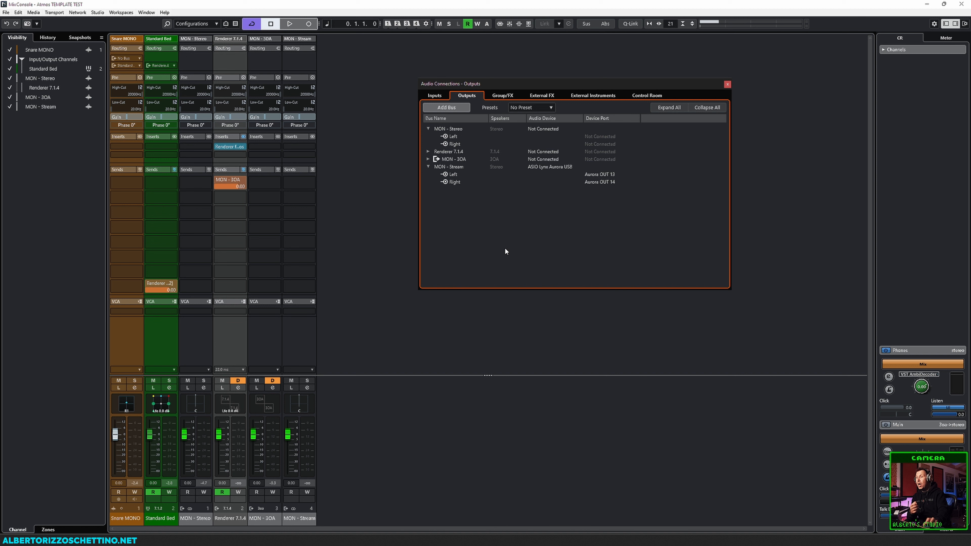
click(727, 84)
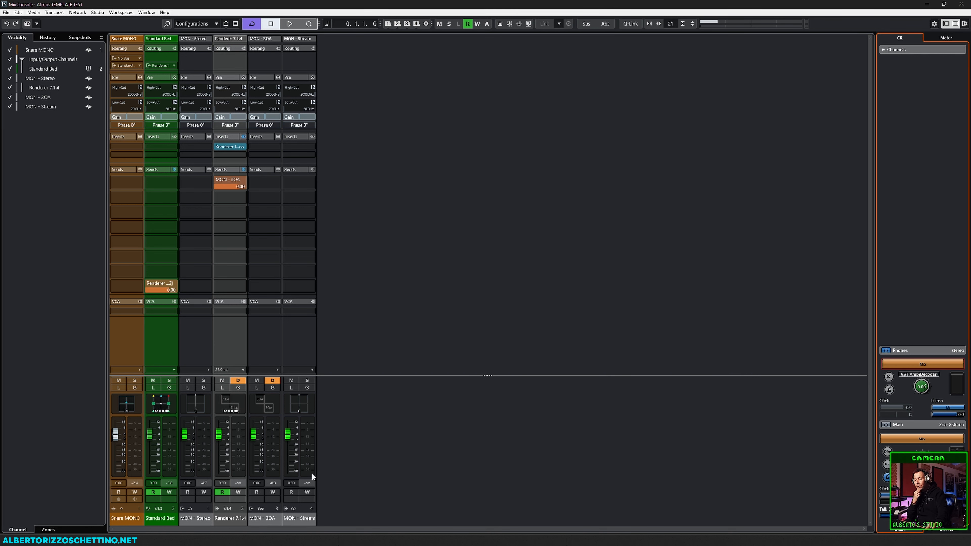
click(289, 521)
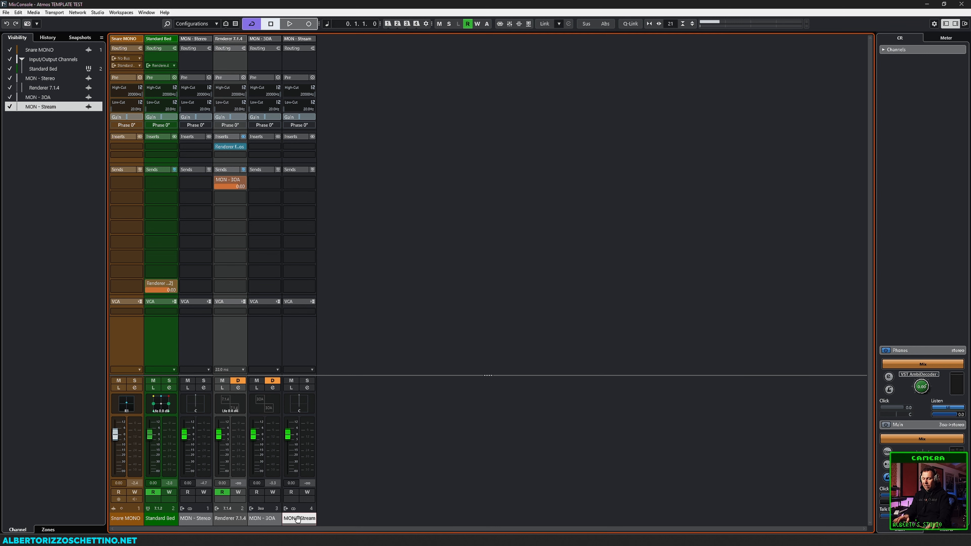
key(F3)
key(F3)
key(F4)
double_click(448, 166)
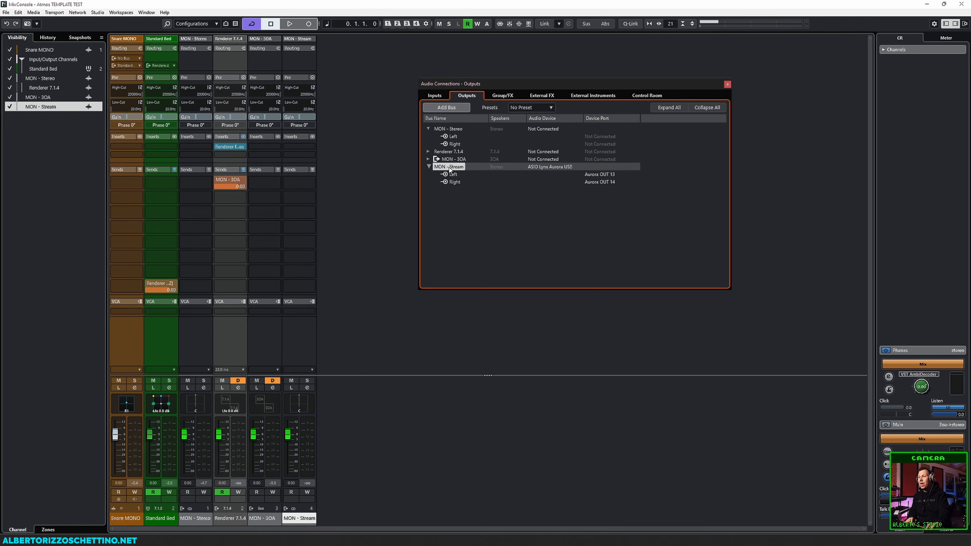
text(Stream OUT)
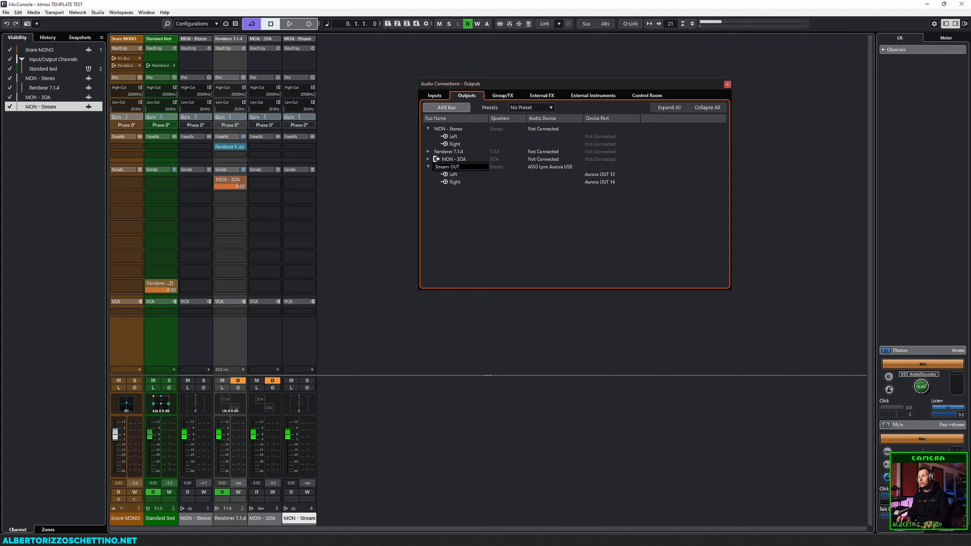
key(Escape)
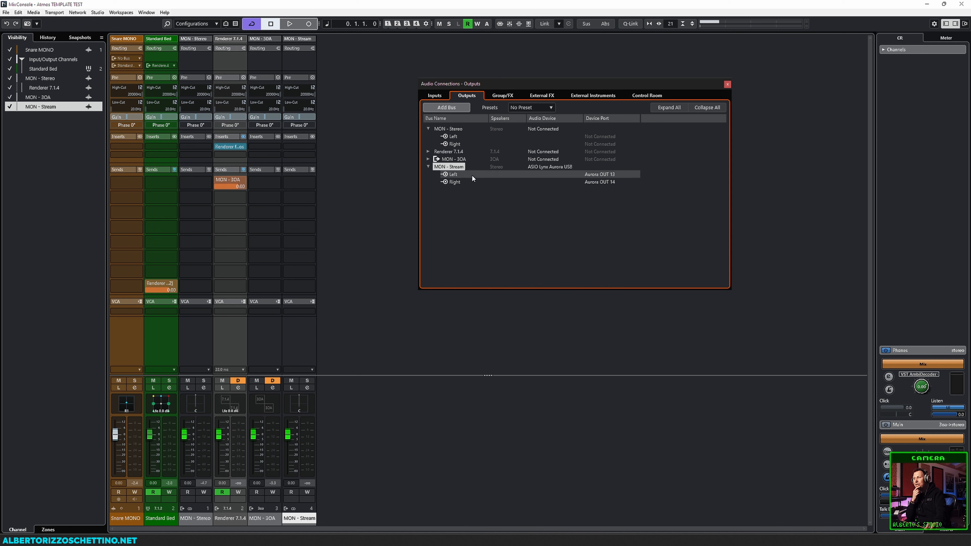
click(341, 268)
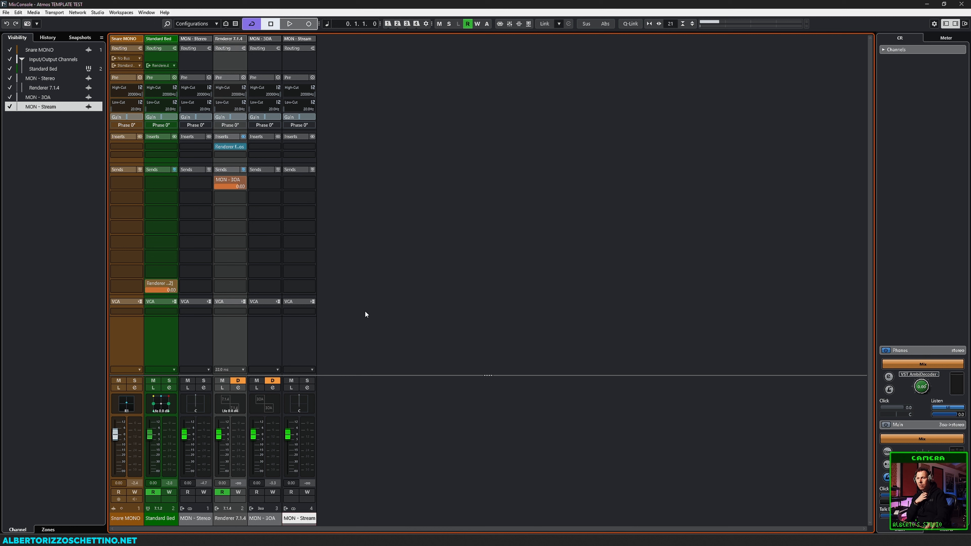
key(F4)
key(F4)
key(F3)
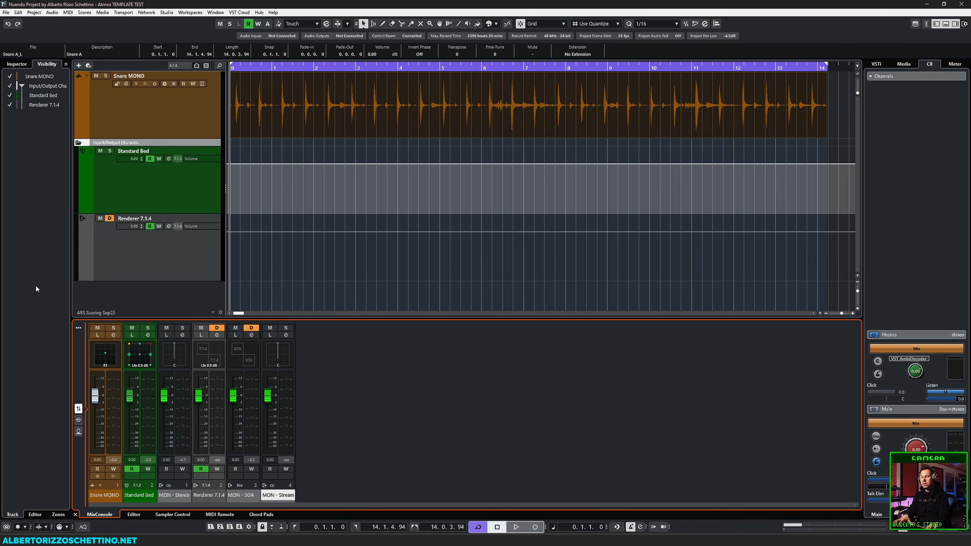
key(F3)
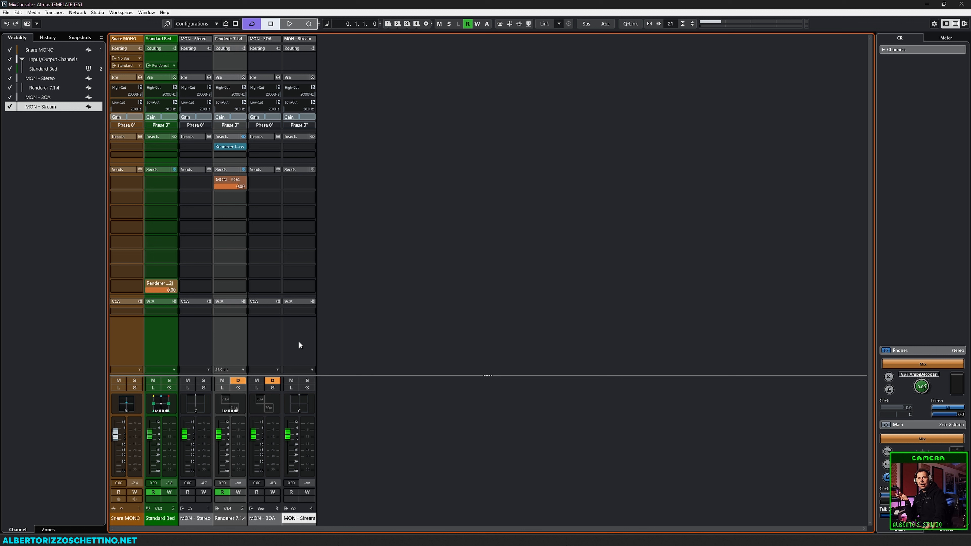
Add an active send from the MON - 3OA channel to MON - Stream and play the snare to test it.
click(263, 354)
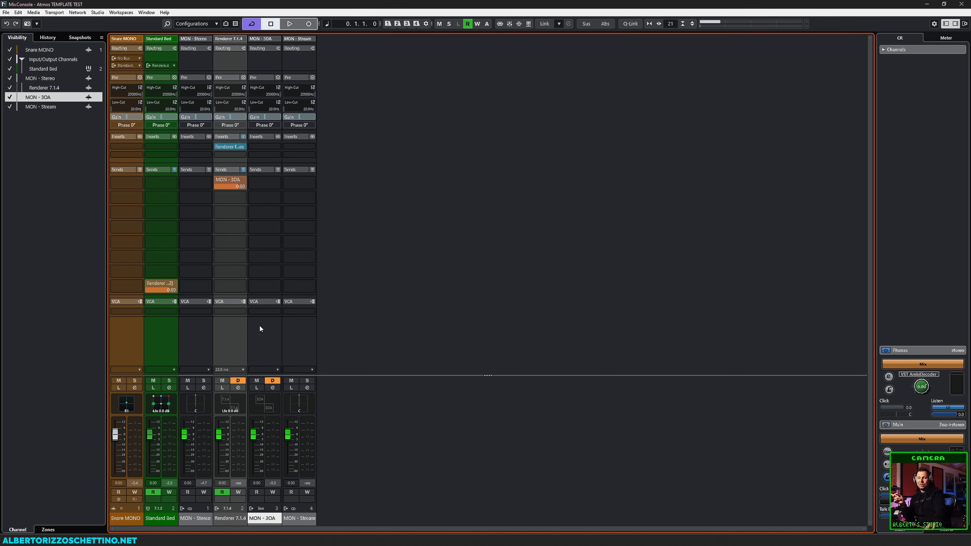
click(278, 184)
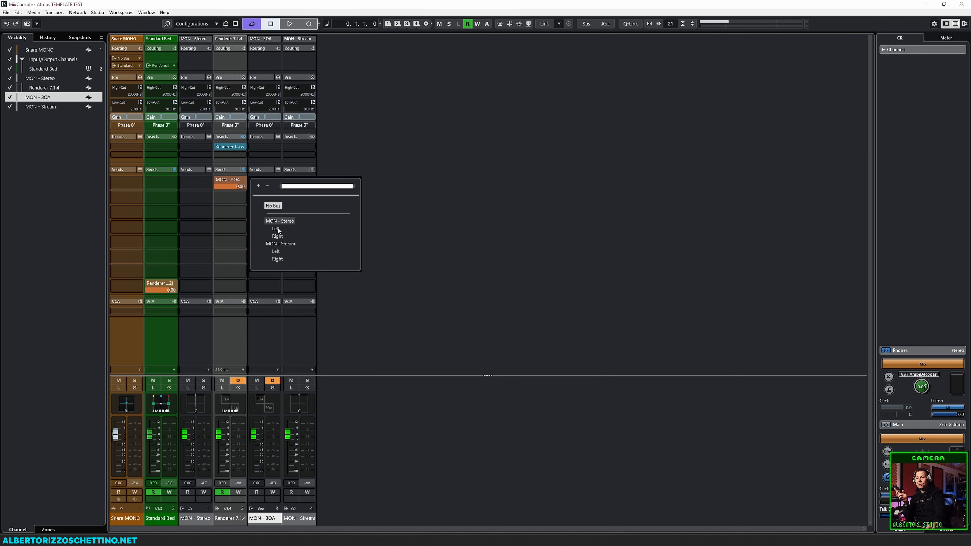
click(279, 244)
click(254, 182)
key(space)
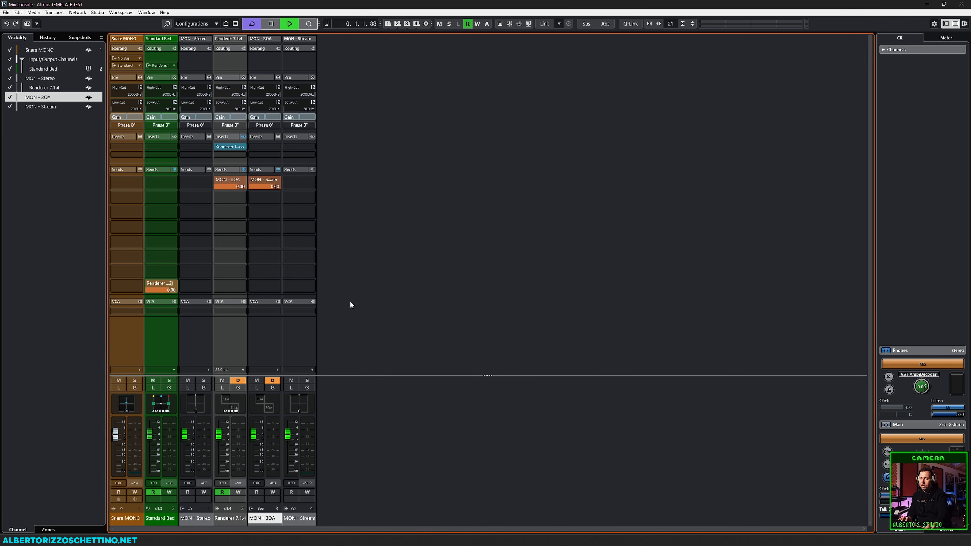
key(space)
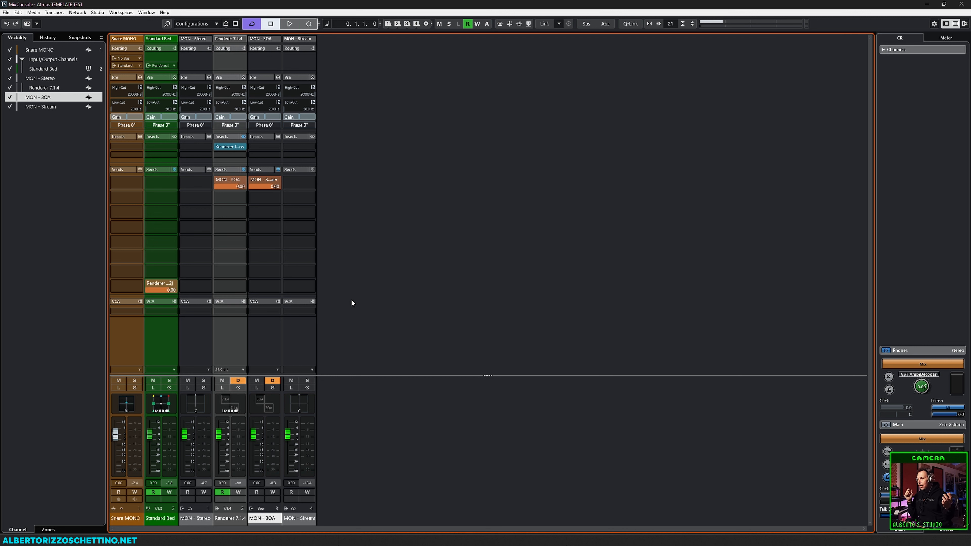
Play the snare again briefly to check the signal on the MON - Stream and Phones meters.
click(933, 40)
click(905, 38)
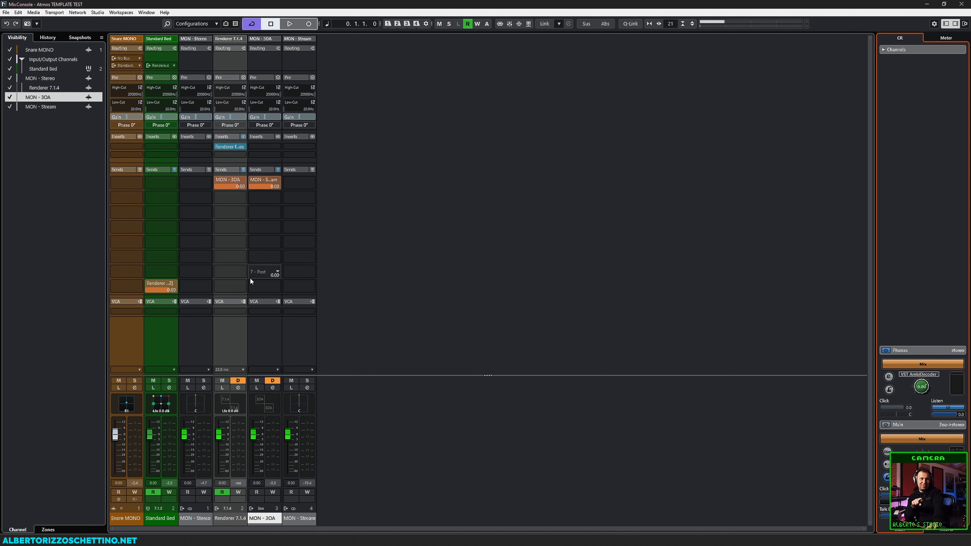
click(274, 343)
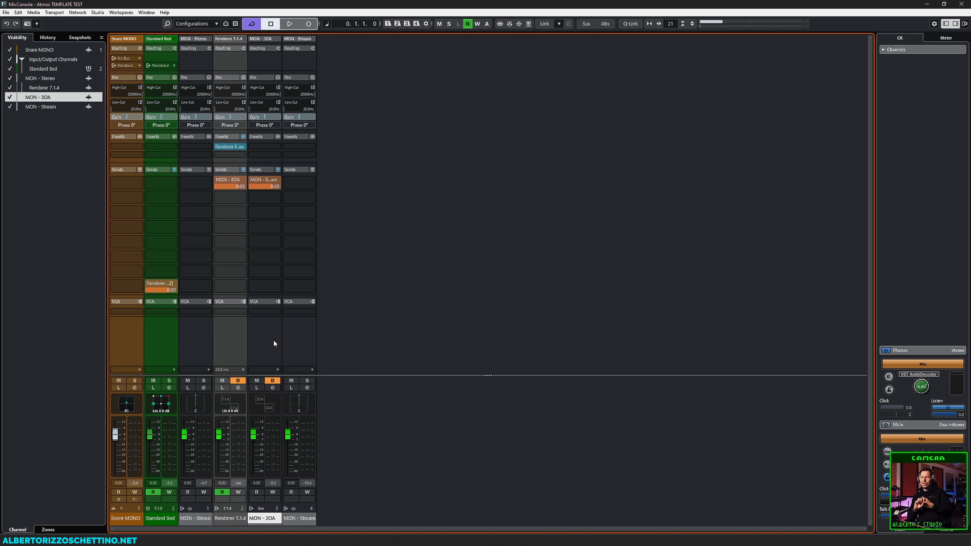
key(space)
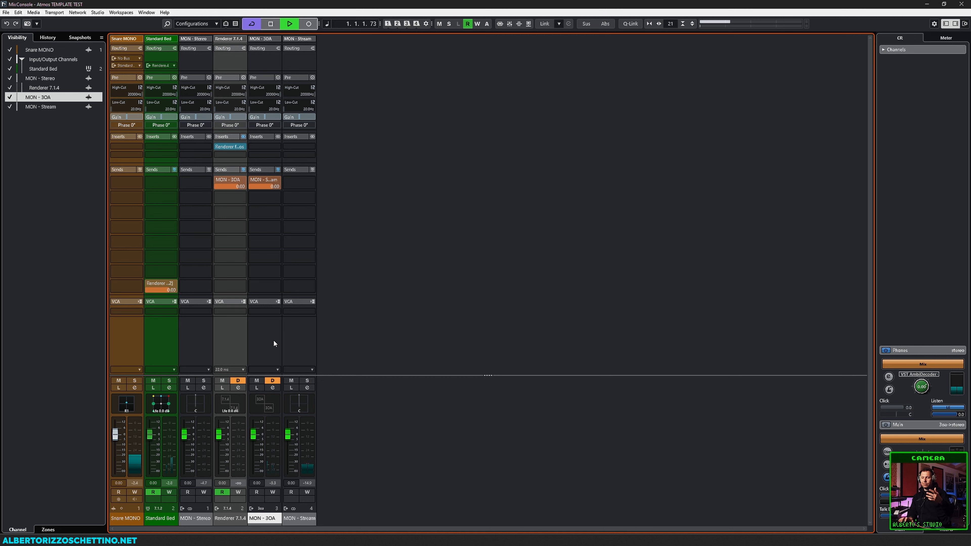
key(space)
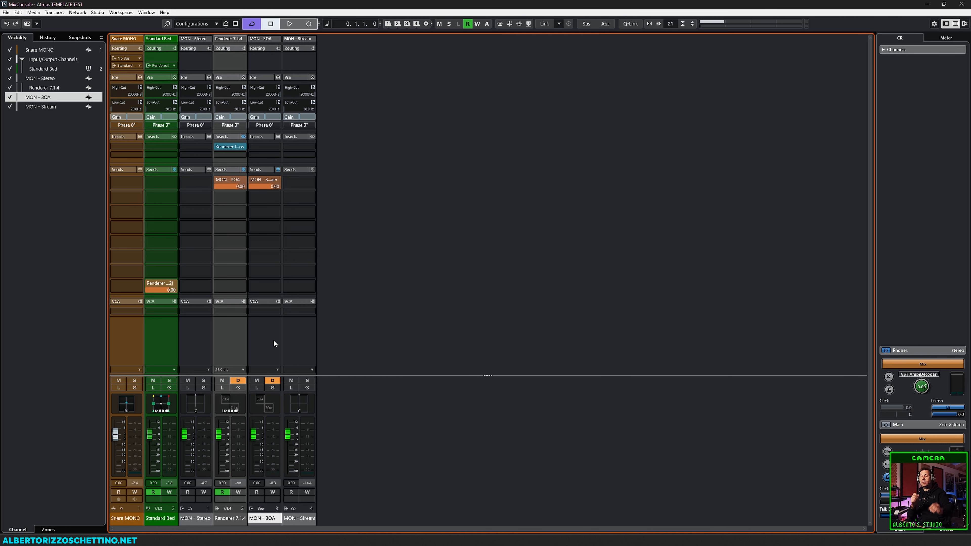
Open the Snare MONO channel's VST MultiPanner and place its window clear of the mixer channels.
click(278, 147)
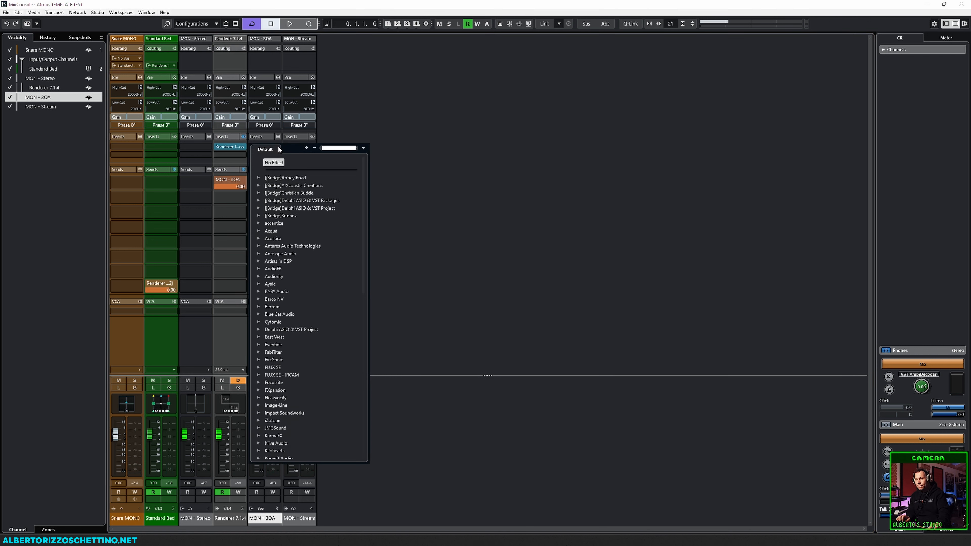
click(497, 144)
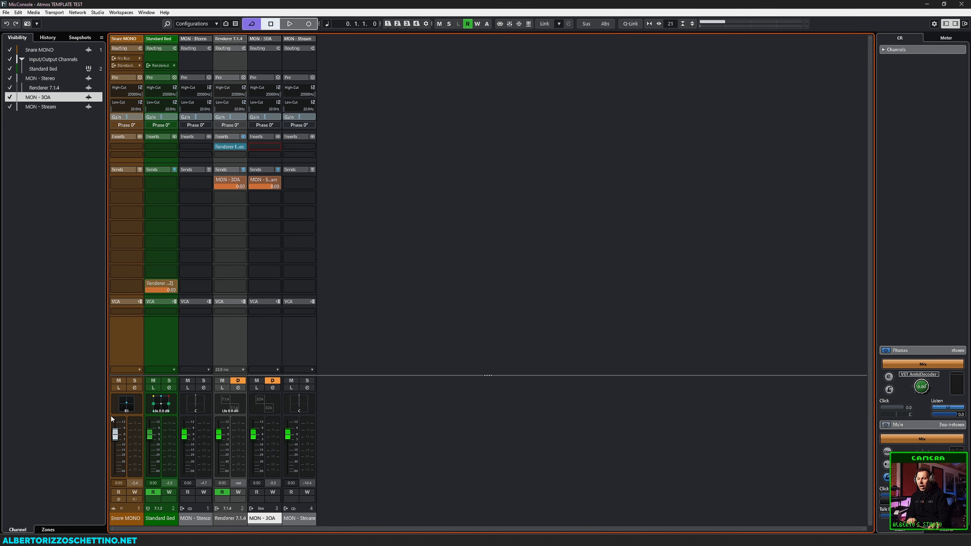
double_click(123, 405)
drag(454, 74, 574, 63)
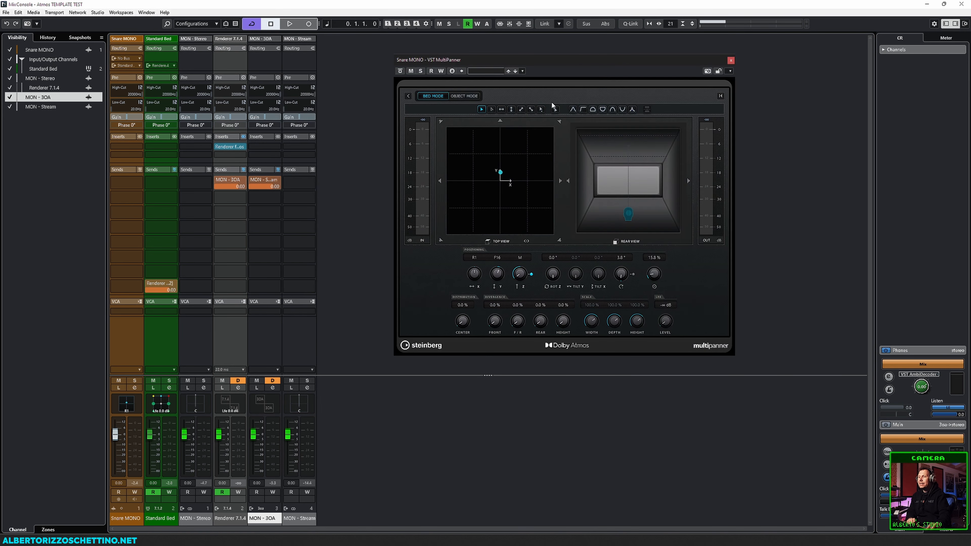
right_click(568, 96)
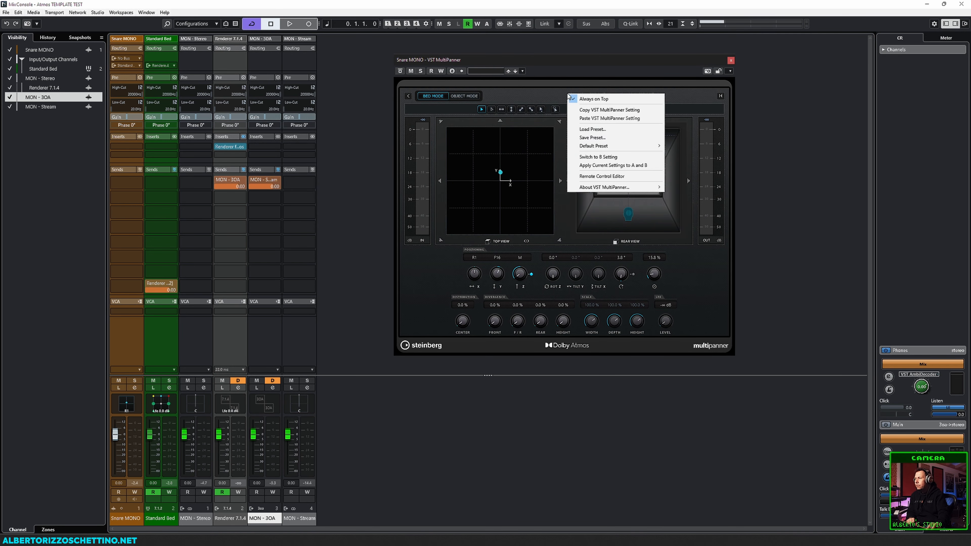
click(582, 84)
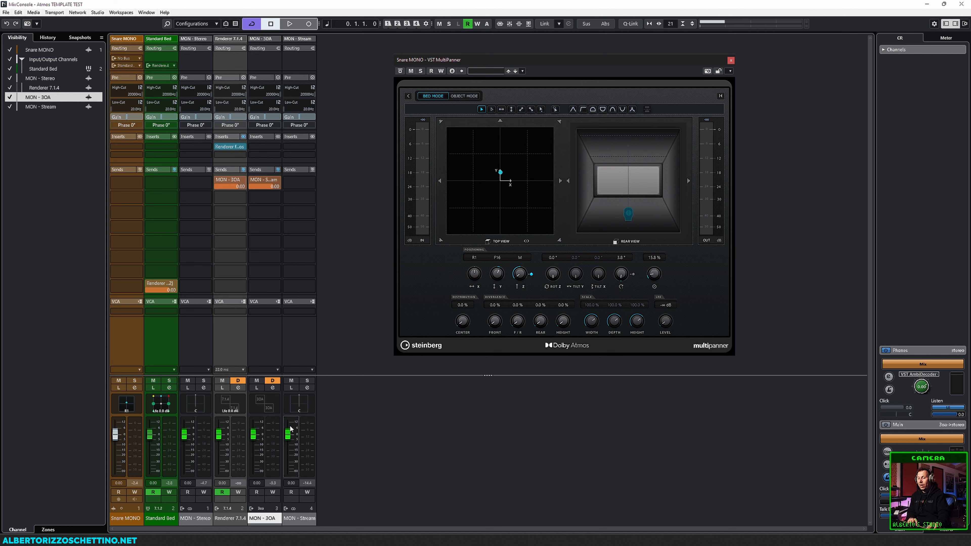
Insert the Voxengo MSED plug-in on the MON - Stream channel and arrange its window above the MultiPanner.
click(315, 147)
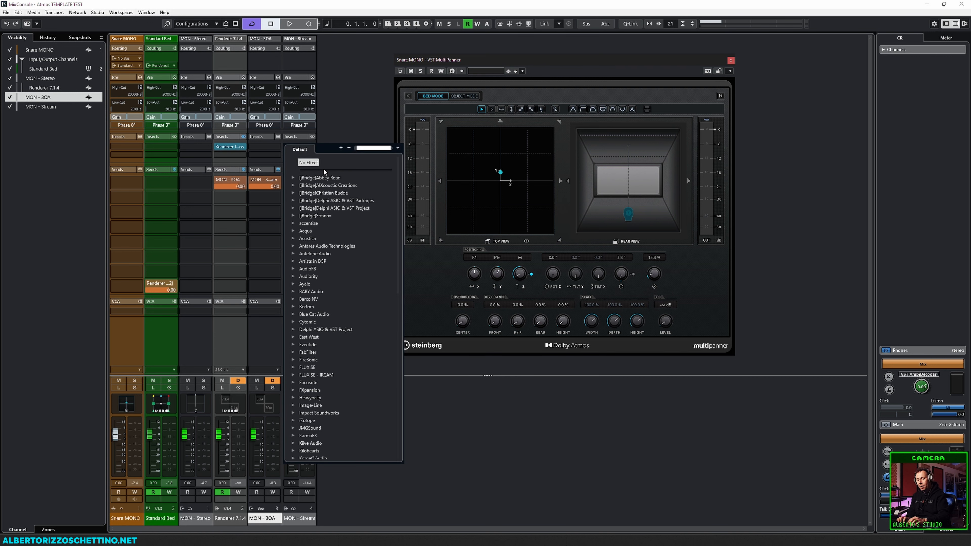
text(msed)
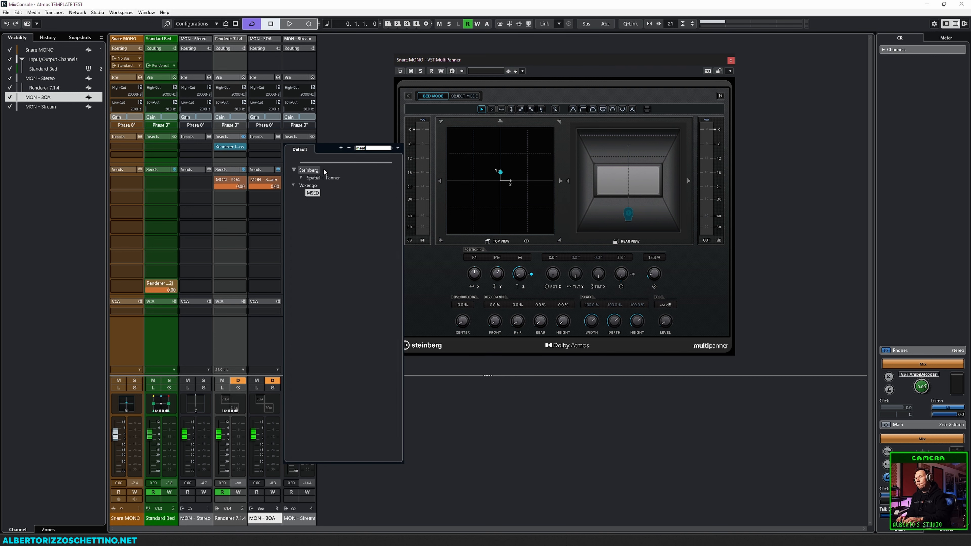
key(Return)
drag(782, 339, 731, 45)
click(587, 64)
drag(587, 64, 634, 172)
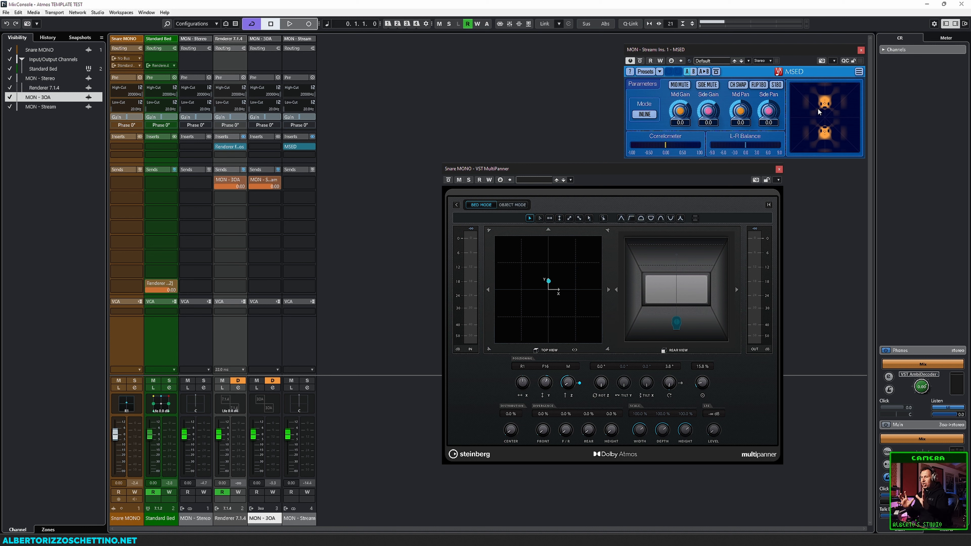
Try the MAAT 2BusControl plug-in in the second insert slot of MON - Stream and close its window.
click(310, 147)
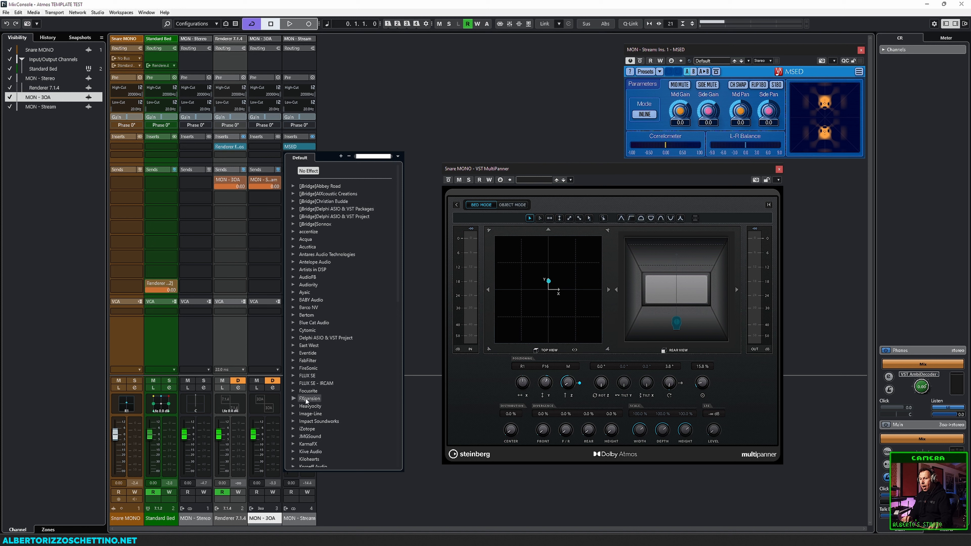
scroll(302, 397, down, 8)
click(305, 292)
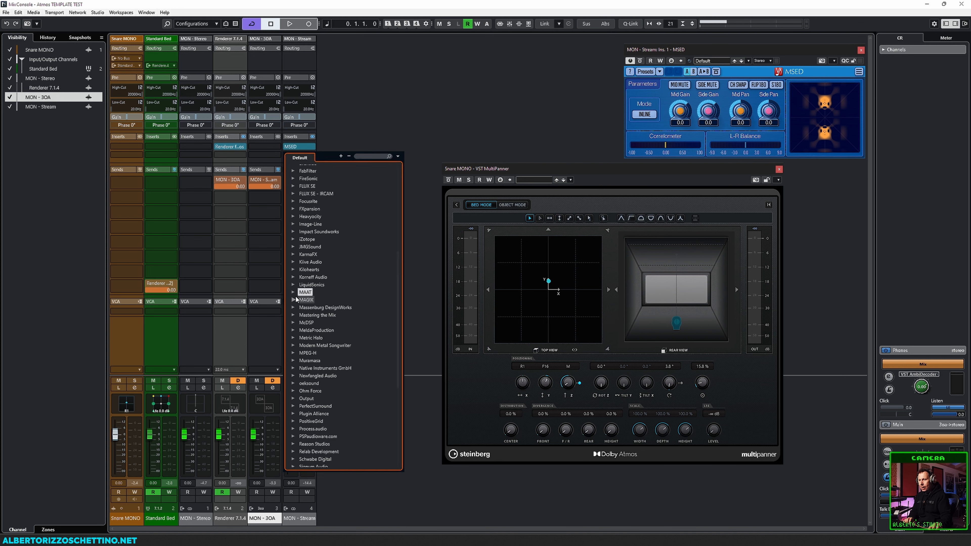
click(304, 292)
click(301, 300)
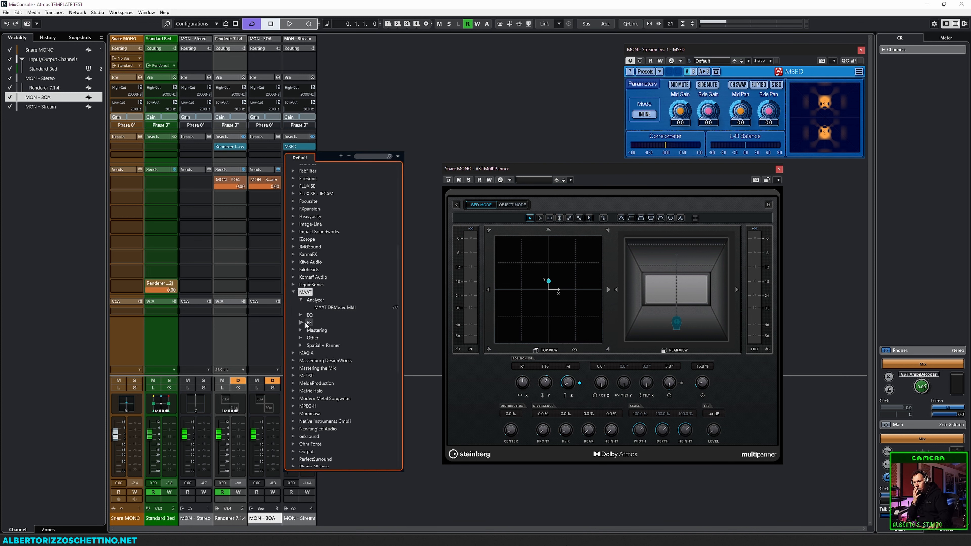
click(302, 337)
click(301, 360)
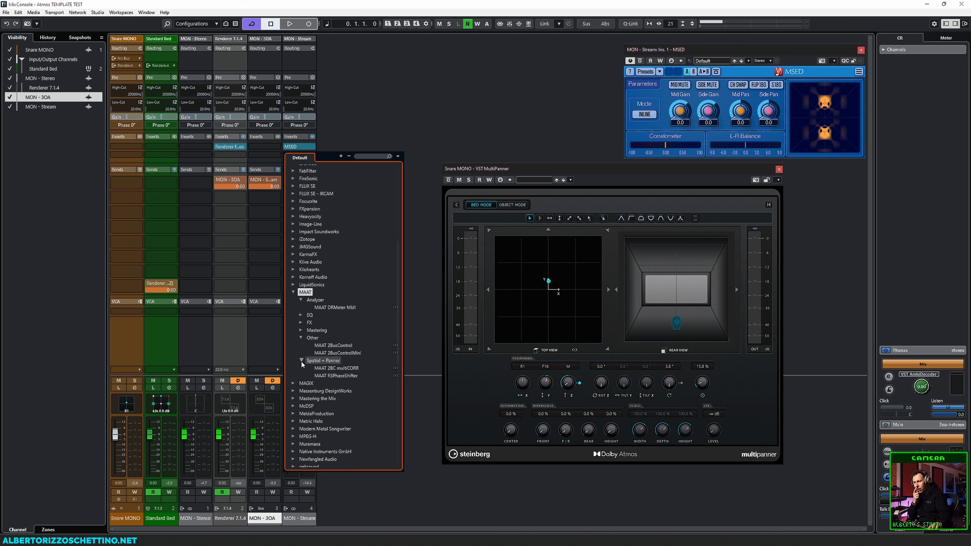
click(301, 322)
click(301, 315)
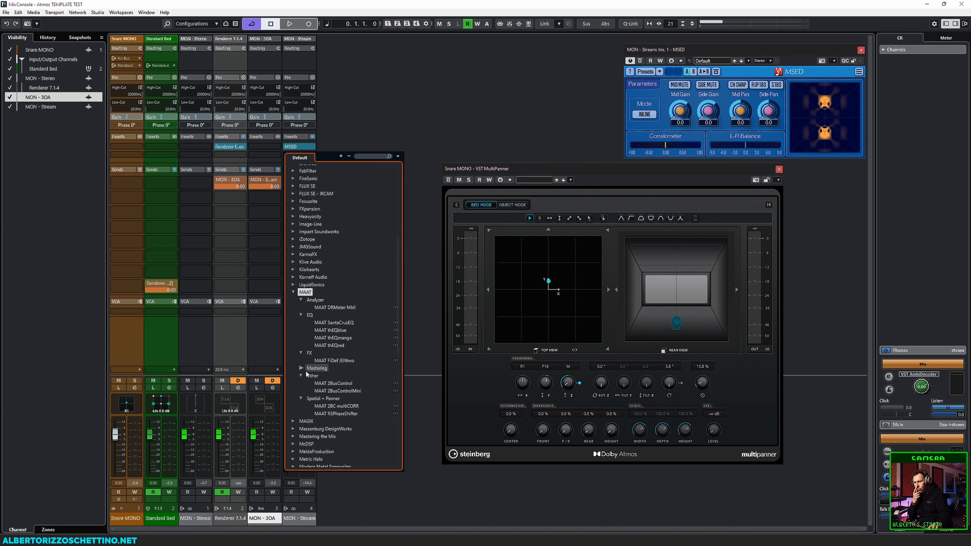
click(300, 368)
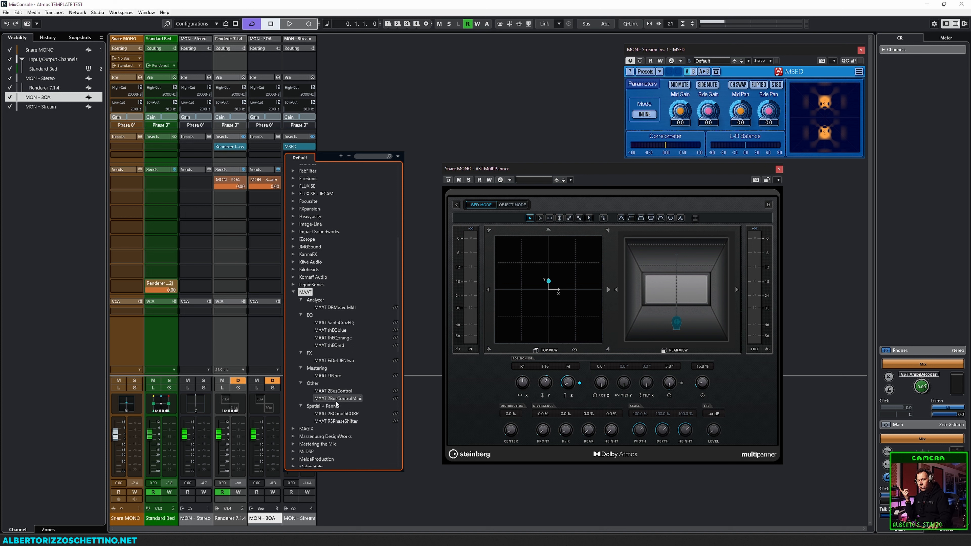
click(334, 391)
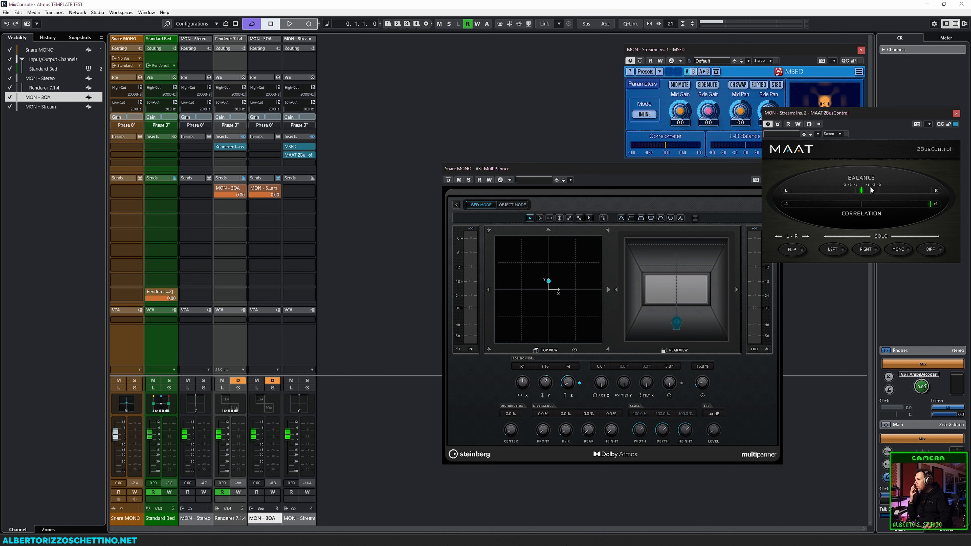
click(956, 114)
Remove the MAAT plug-in from MON - Stream and insert the FLUX StereoTool in its place.
click(309, 158)
click(309, 158)
click(309, 157)
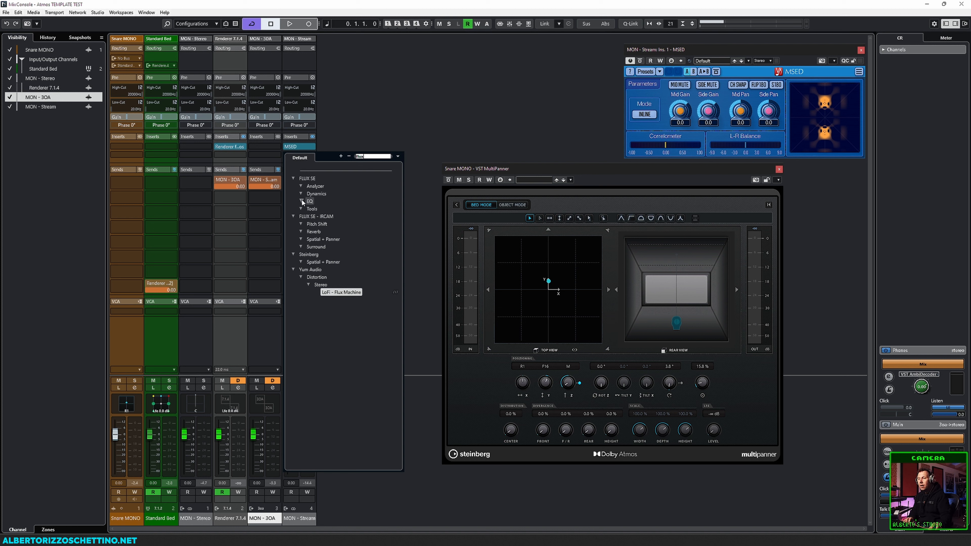
click(365, 157)
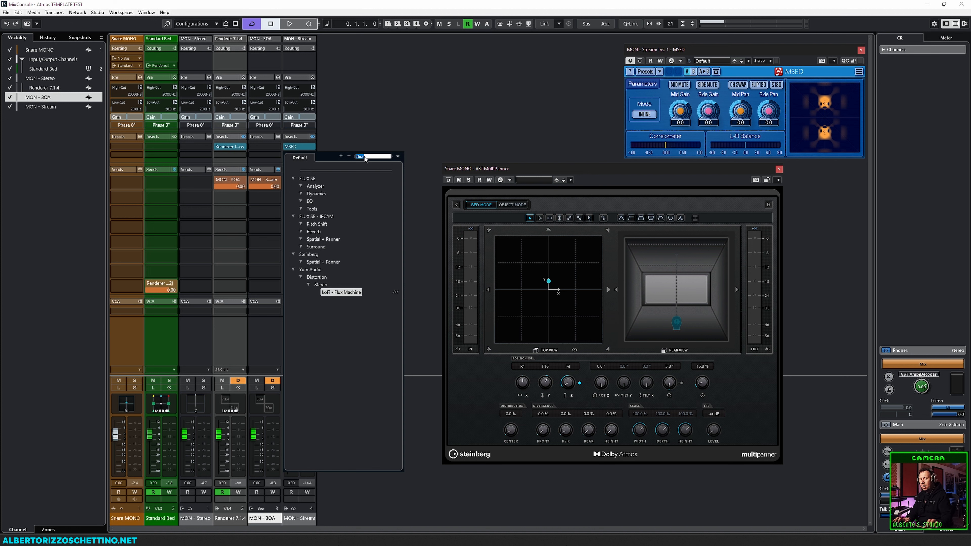
text(listento)
key(Return)
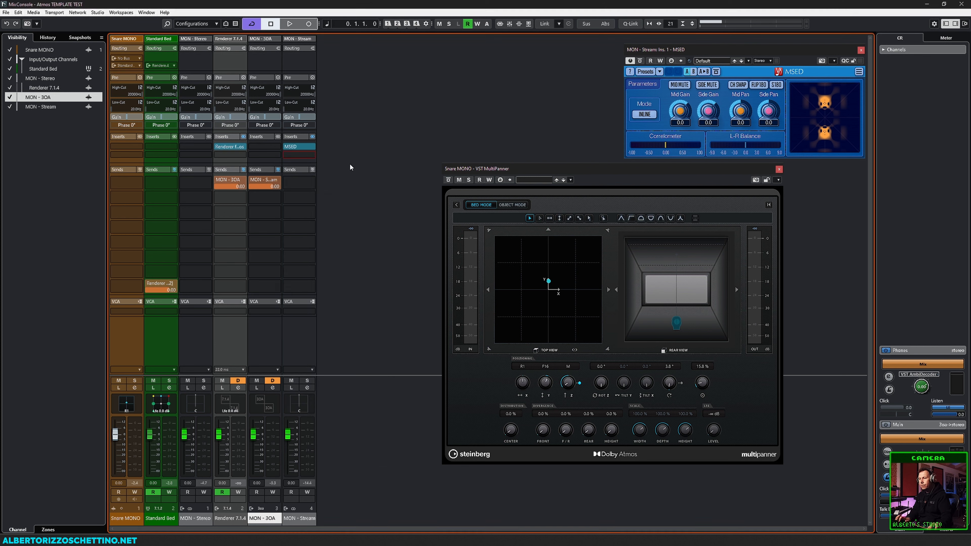
Arrange the MSED window above the StereoTool window, with the MultiPanner beside them and clear of the mixer channels.
drag(540, 152, 832, 162)
click(641, 172)
drag(640, 171, 479, 58)
drag(706, 49, 791, 53)
drag(723, 168, 803, 170)
drag(515, 56, 591, 63)
Pan the snare to the front-left corner, across to the front-right corner and back to front left.
drag(465, 174, 408, 127)
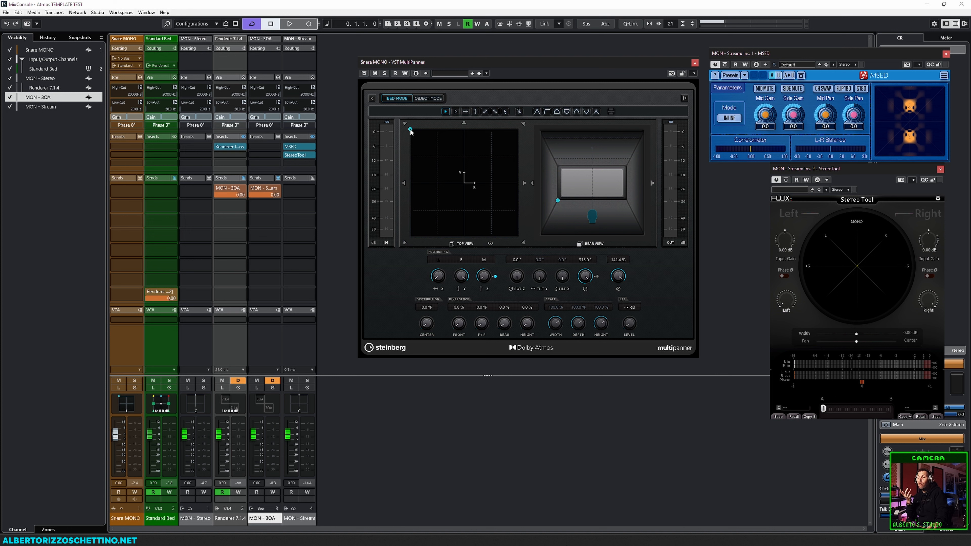
drag(411, 130, 556, 110)
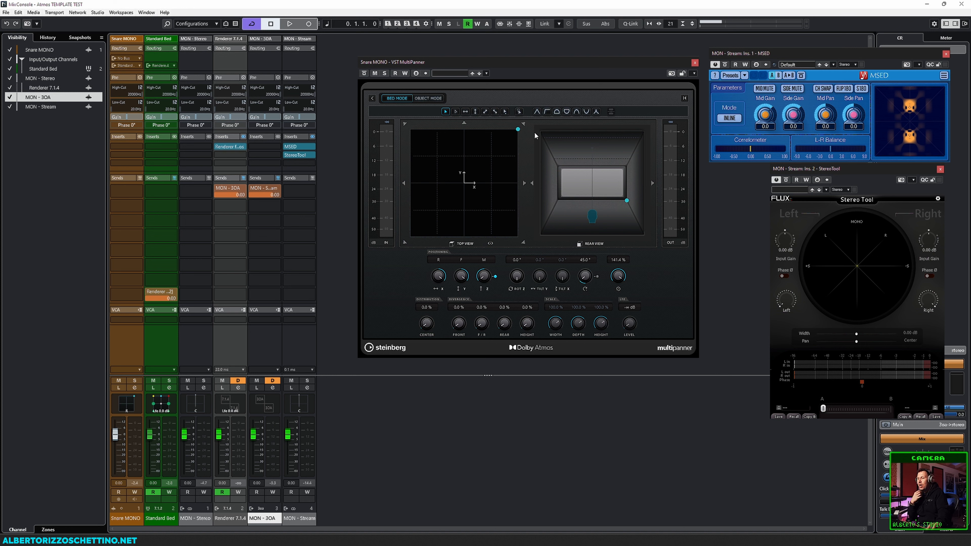
drag(488, 277, 473, 305)
drag(518, 130, 410, 130)
Play the snare while panning it through the front and rear positions, ending near front centre at about L12.
key(space)
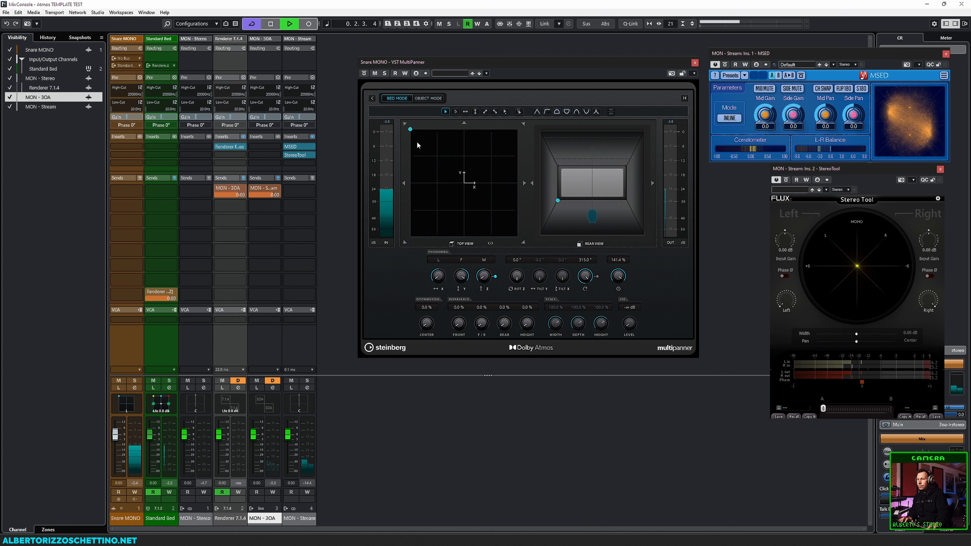
click(464, 122)
click(523, 123)
click(524, 242)
drag(559, 273, 458, 84)
key(space)
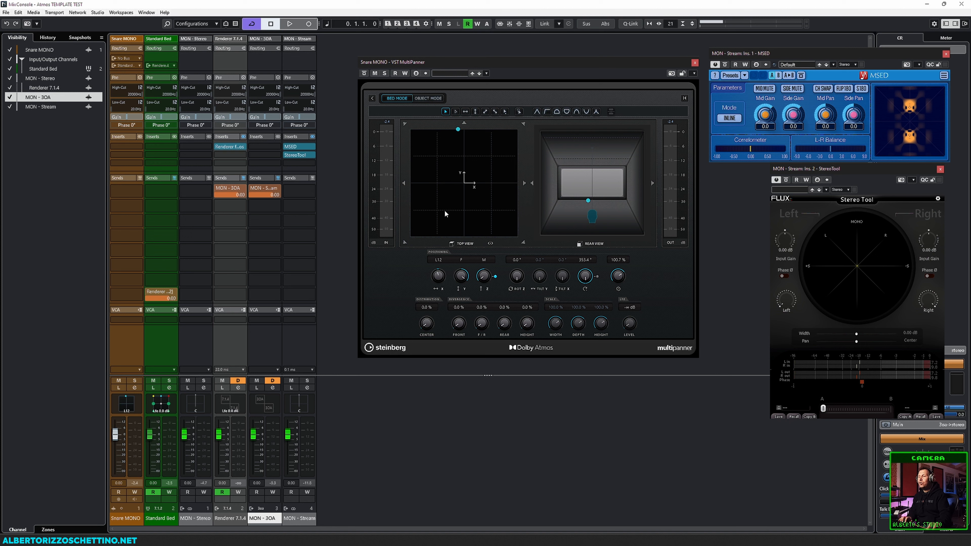
Raise the snare to about T62 and write its panning as automation during playback, starting from about L73, F84.
drag(583, 203, 594, 115)
drag(465, 130, 442, 149)
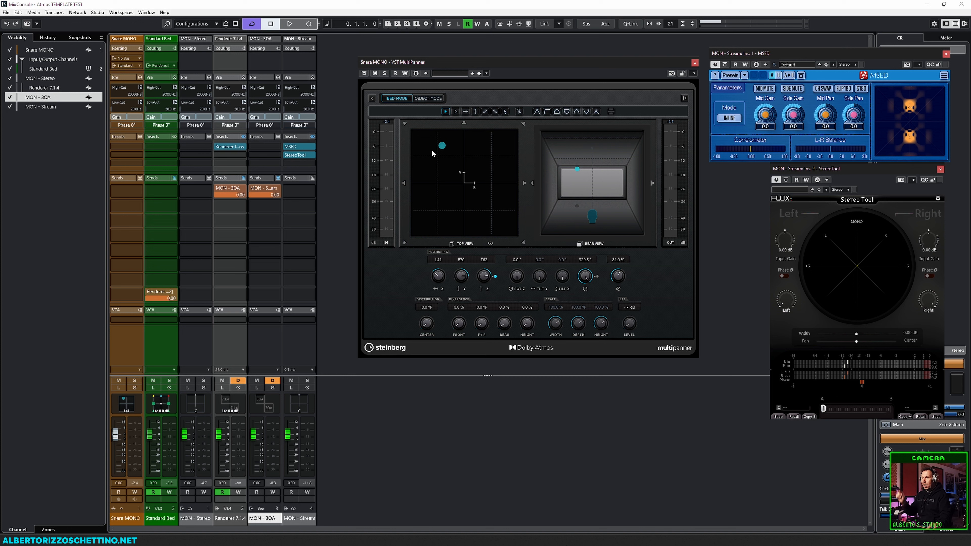
click(404, 73)
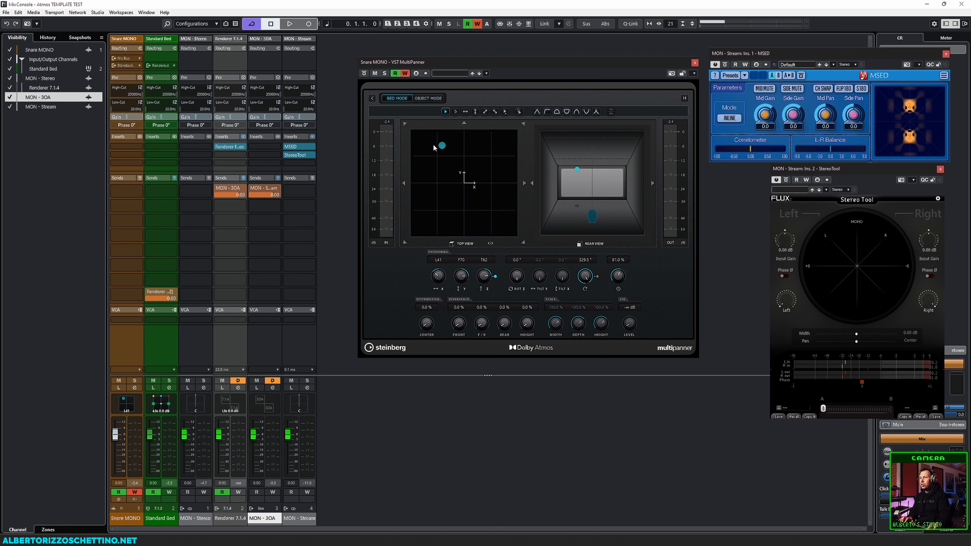
drag(442, 148, 425, 139)
key(space)
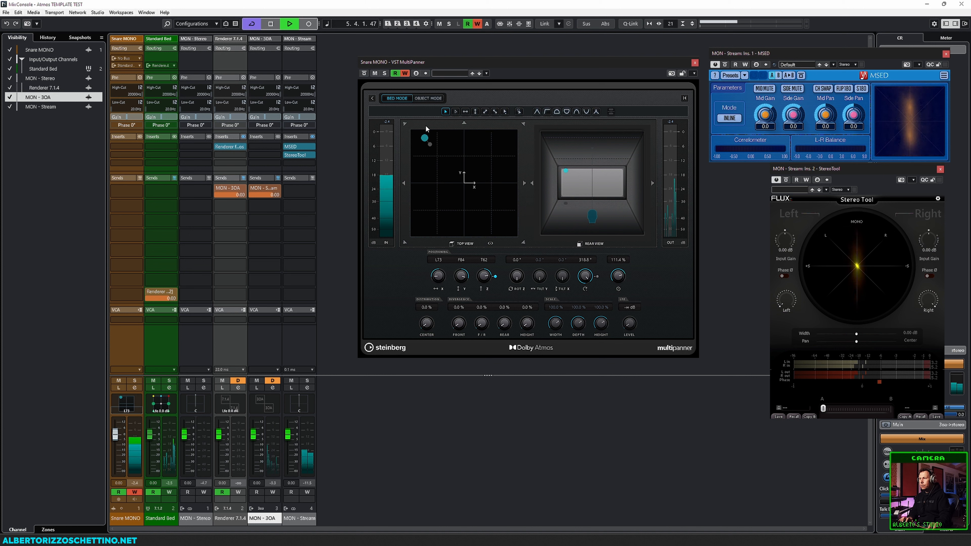
key(space)
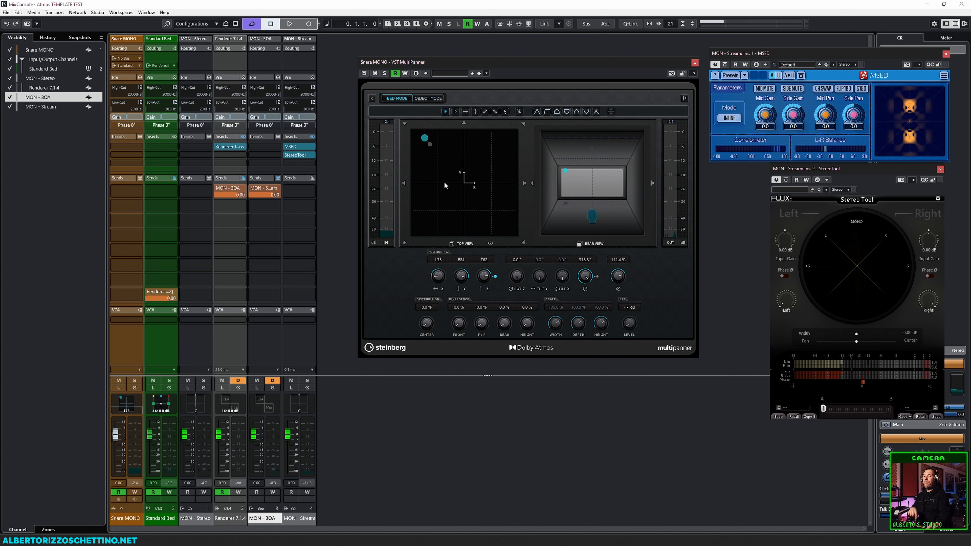
Play back the recorded snare panning automation and close the MultiPanner window.
key(space)
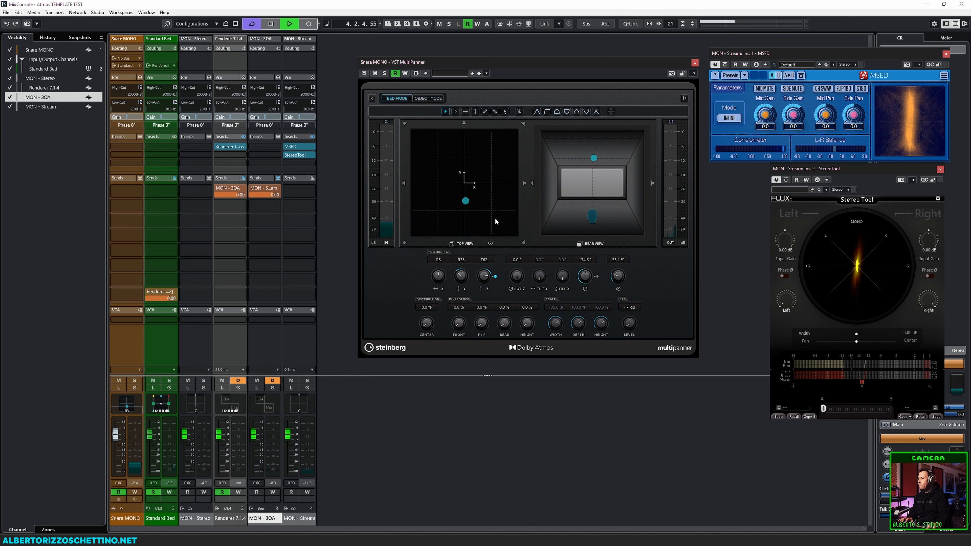
key(space)
click(694, 62)
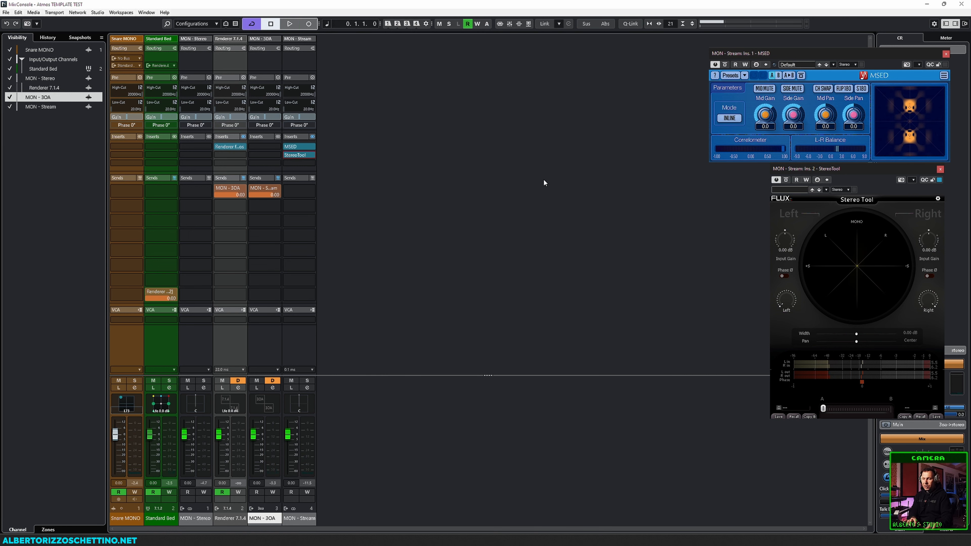
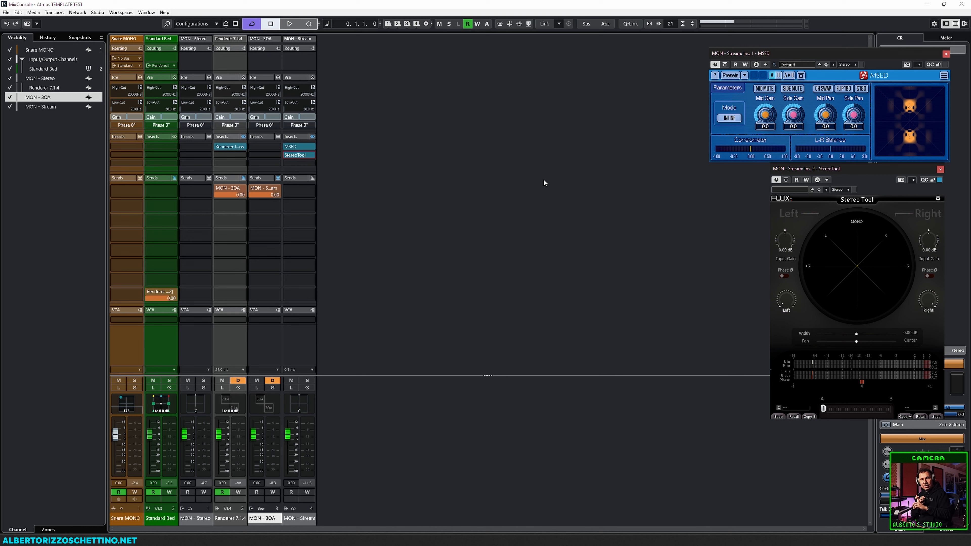
Examine the destinations offered for the MON - 3OA send, choose MON - Stream, and glance at the project window.
click(267, 189)
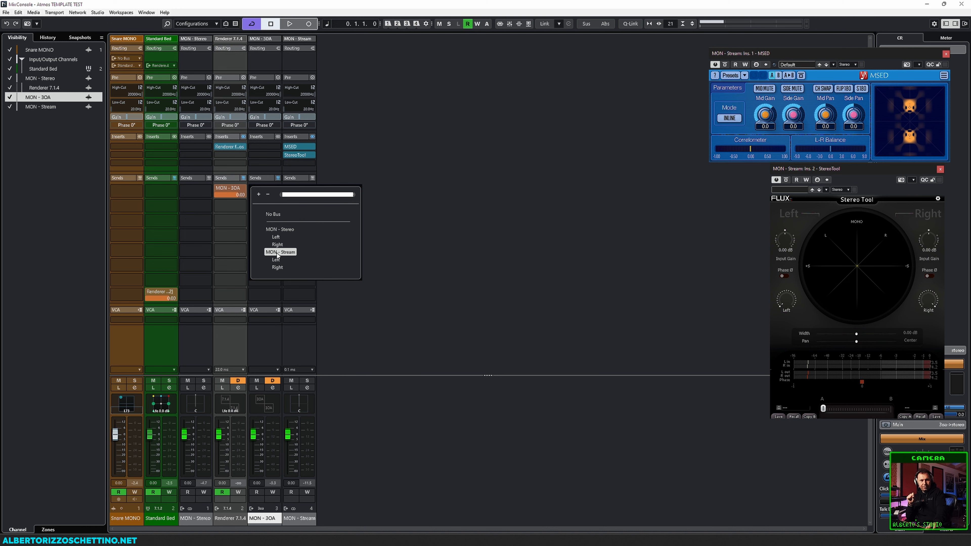
click(277, 252)
key(F3)
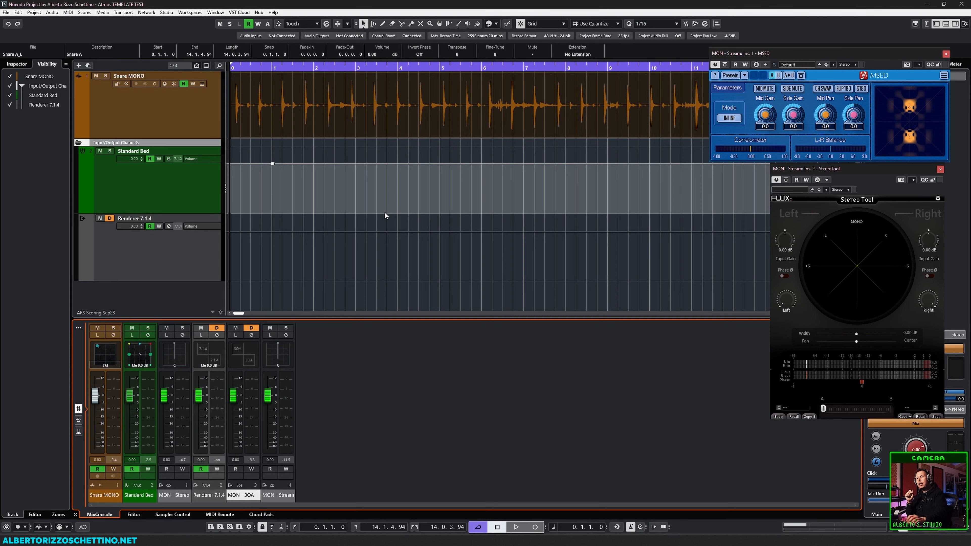
key(F3)
Open the Group/FX page of the Audio Connections and move its window clear of the MSED plug-in.
key(F4)
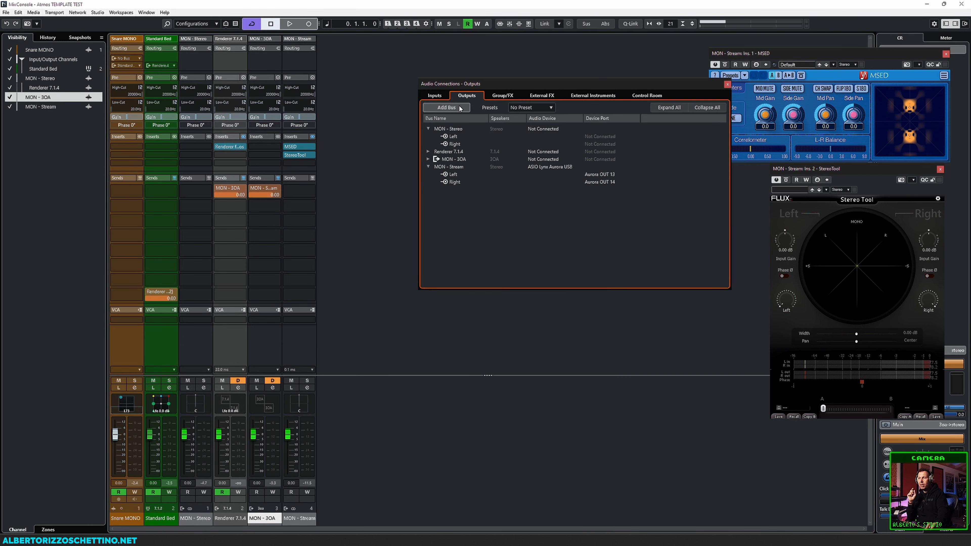
click(494, 96)
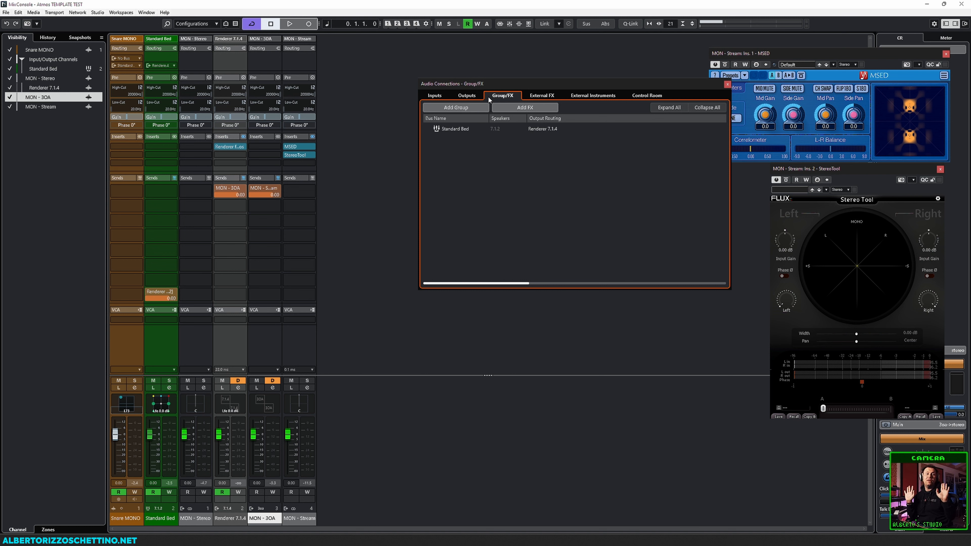
drag(528, 85, 500, 79)
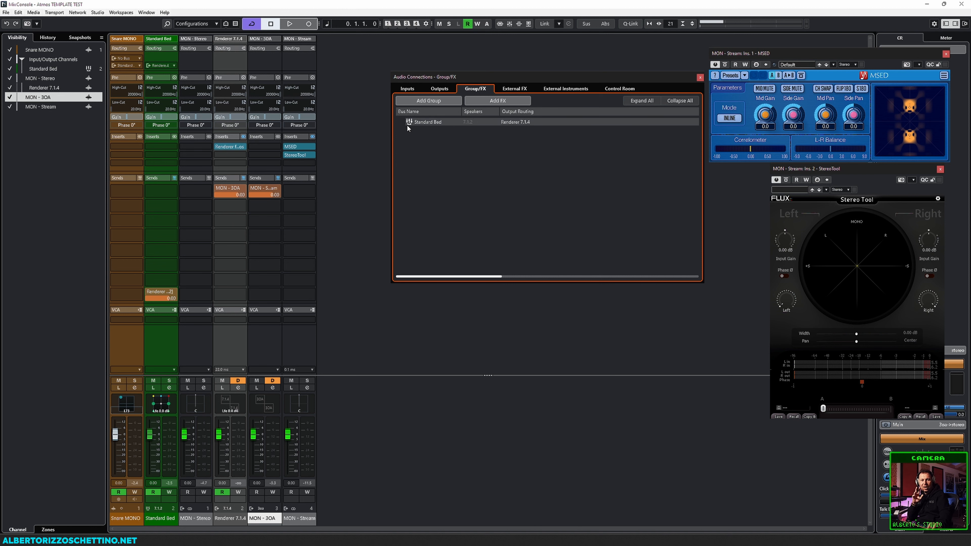
drag(498, 77, 499, 68)
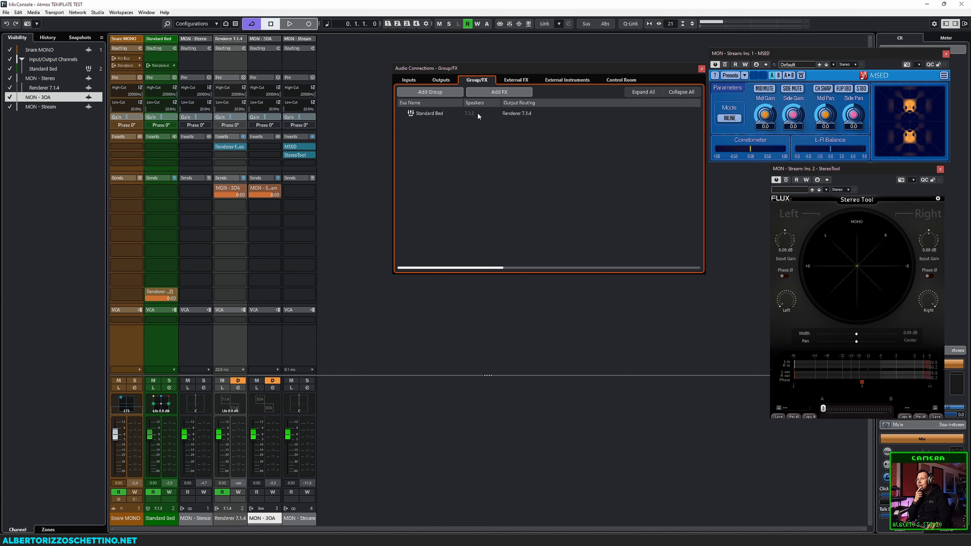
Start adding a new group track and set its configuration to the Ambisonics format 3OA.
click(433, 92)
click(472, 218)
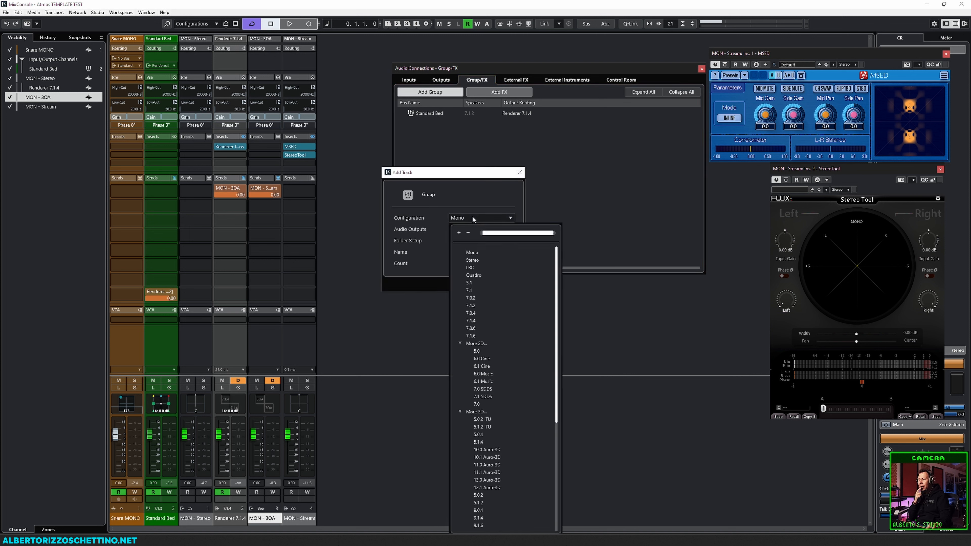
click(469, 259)
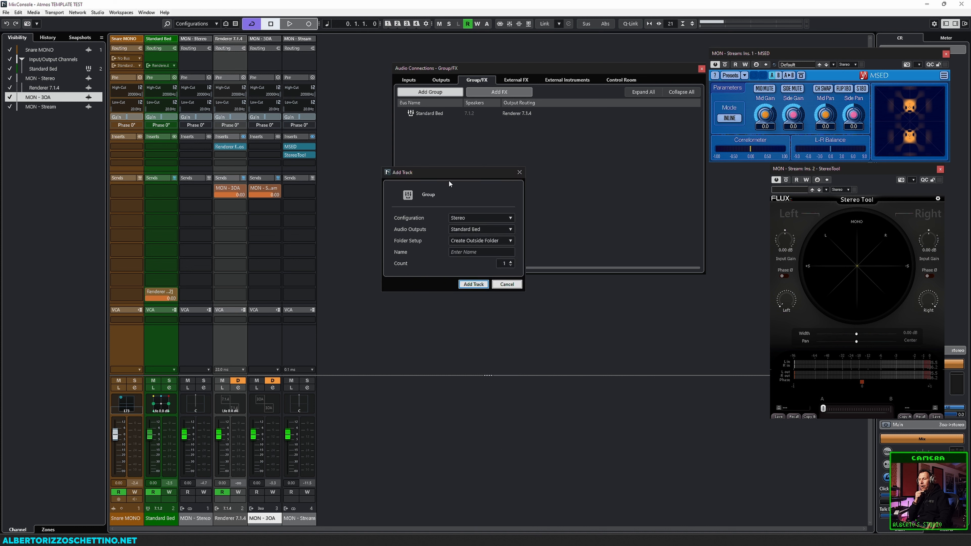
drag(448, 179, 541, 157)
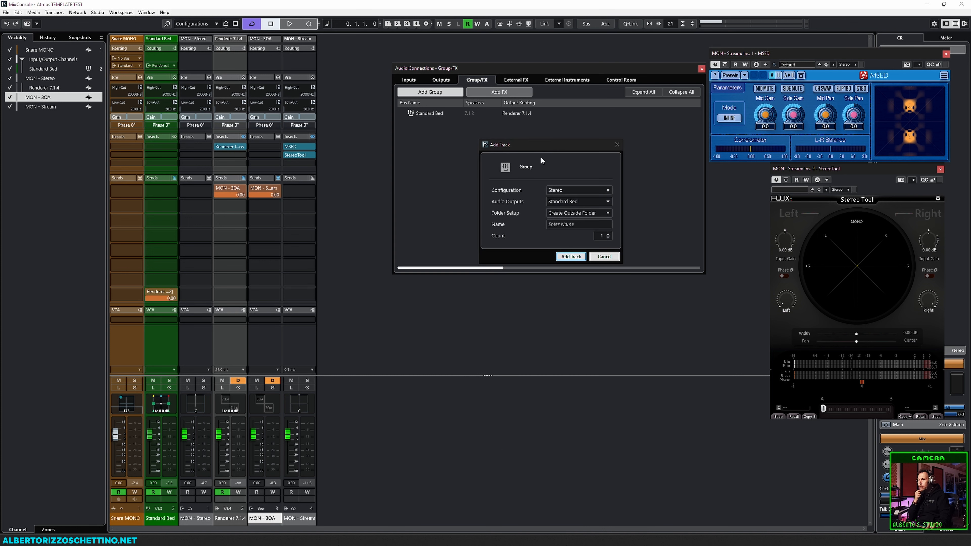
click(562, 190)
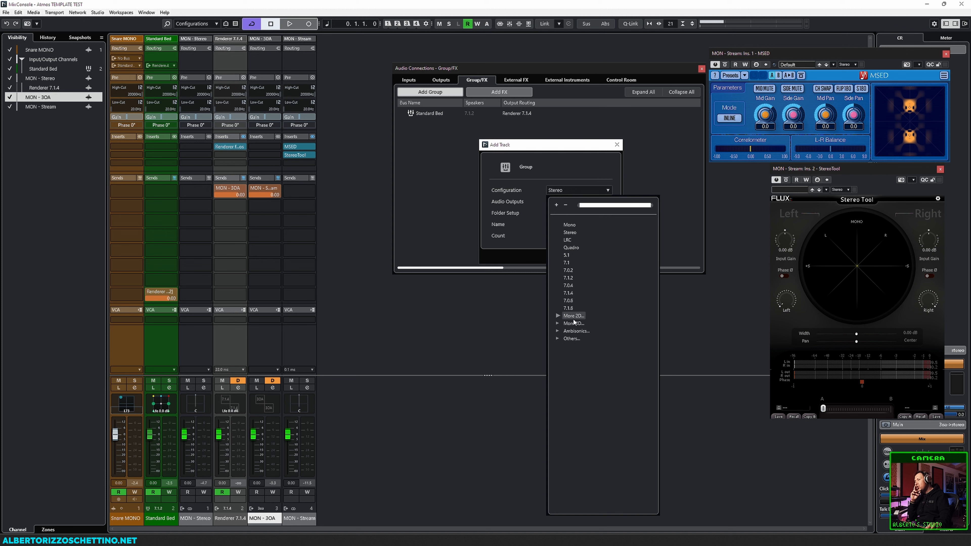
click(558, 331)
click(572, 353)
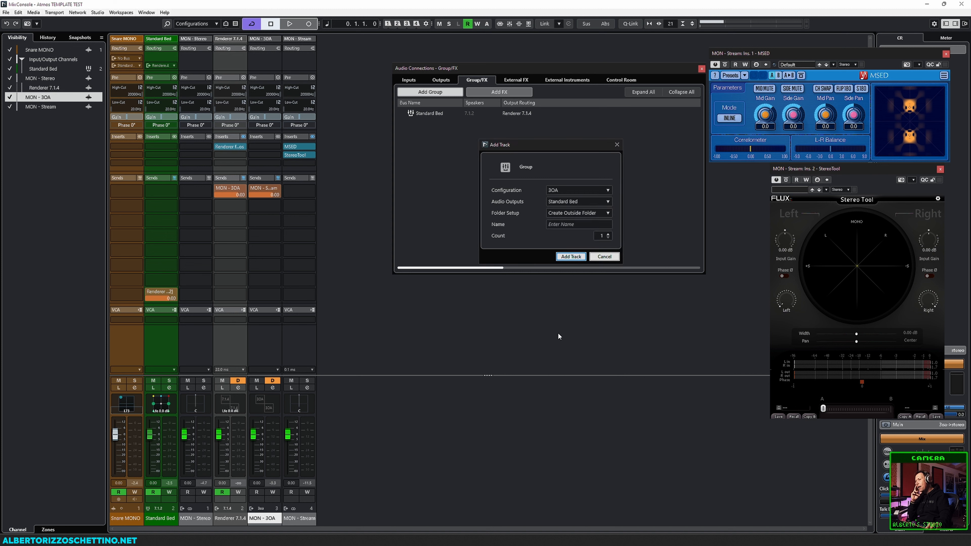
Route the new 3OA group to the MON - Stream output, name it "to STREAM", and add the track.
click(559, 202)
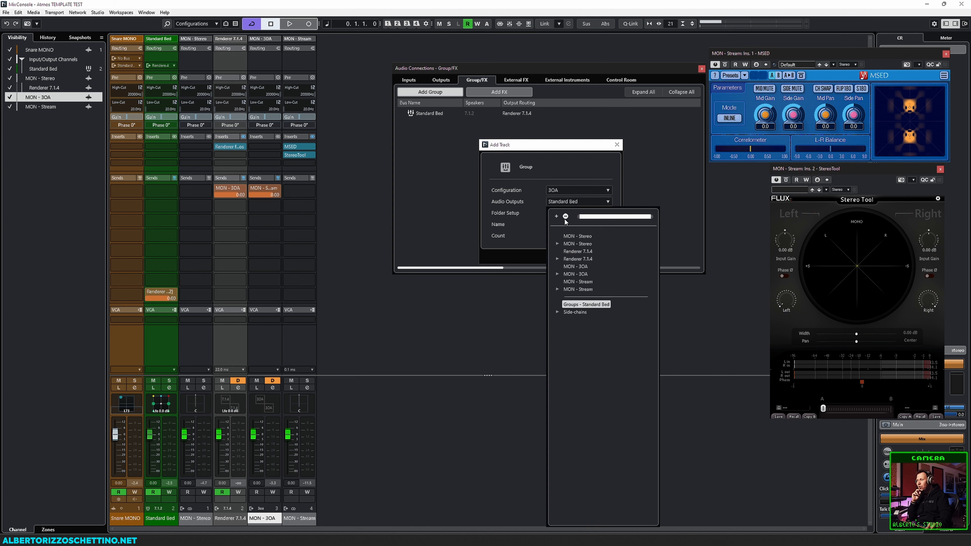
click(578, 282)
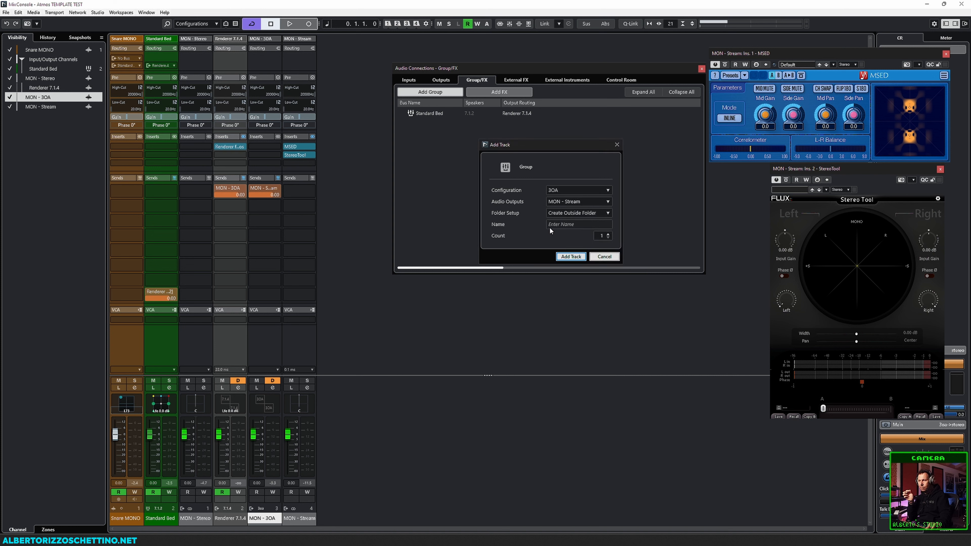
click(574, 202)
click(557, 289)
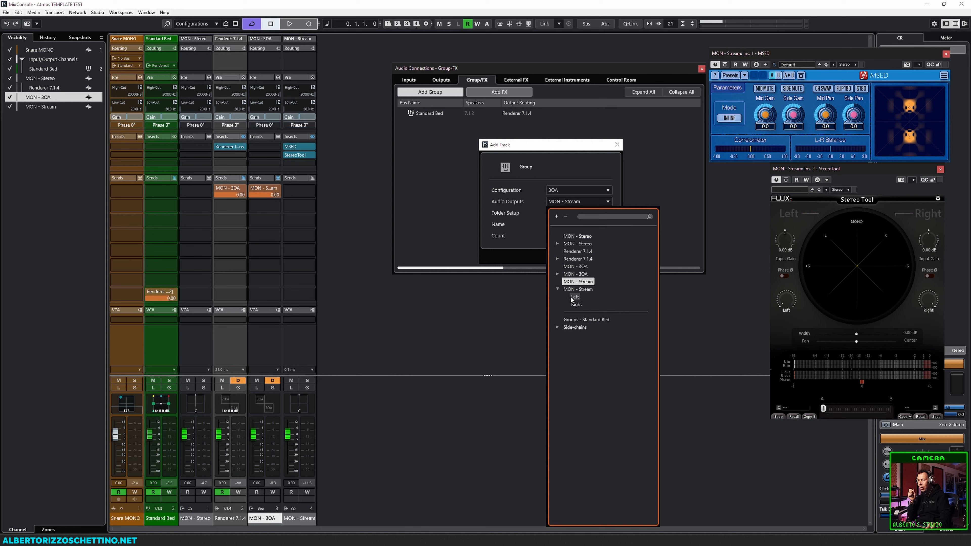
click(576, 283)
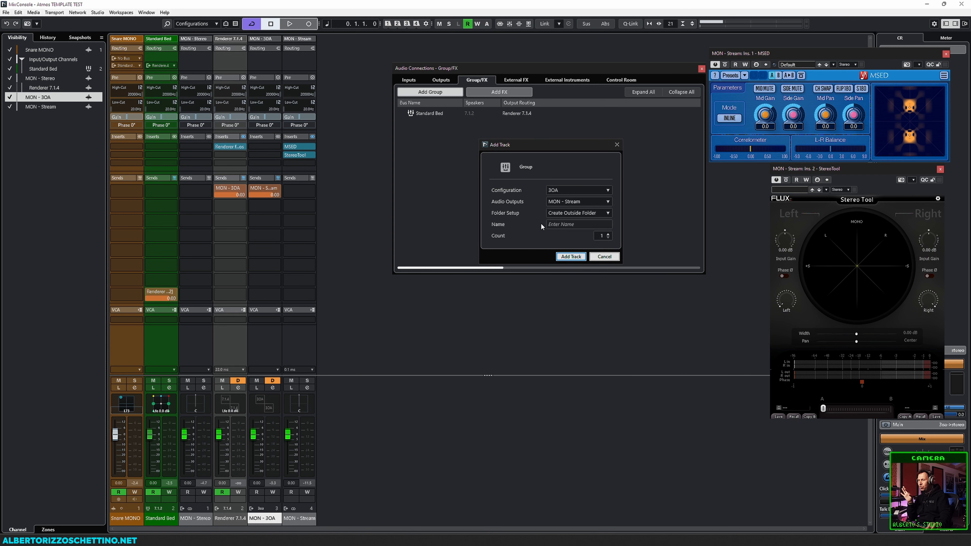
click(564, 224)
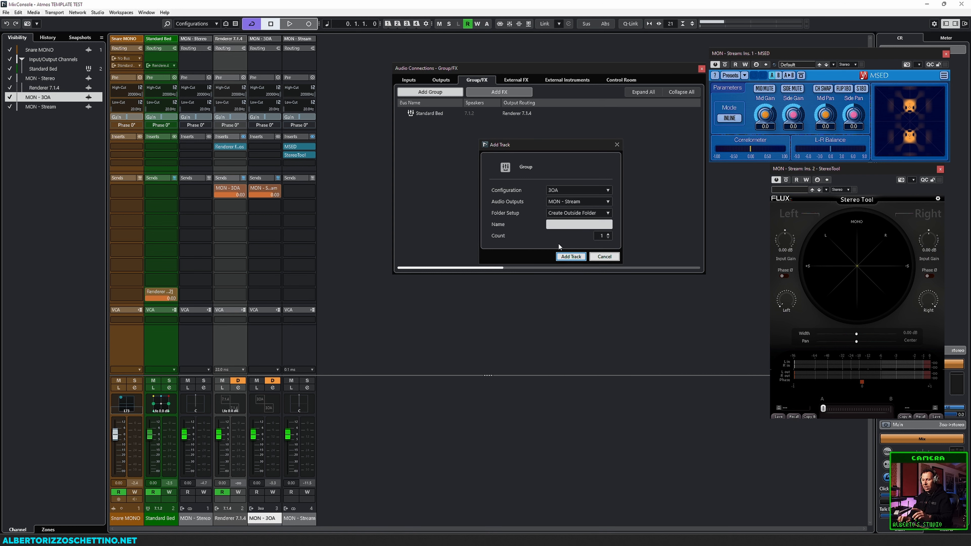
text(to STREAM)
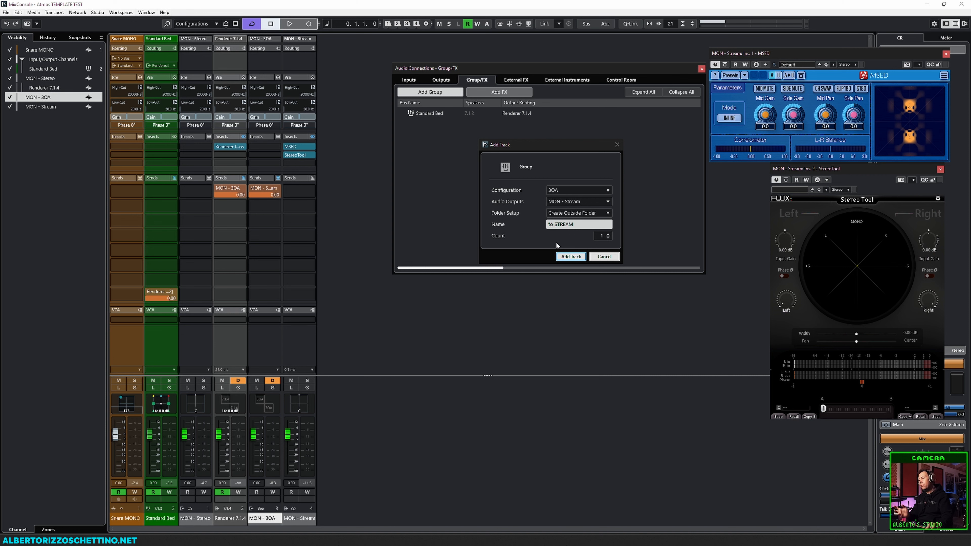
click(570, 257)
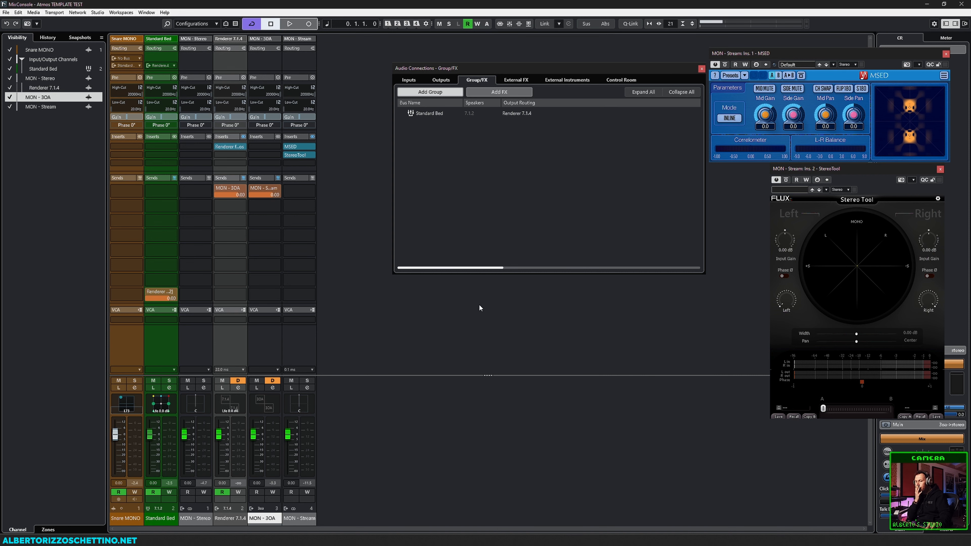
Move the to STREAM track between Standard Bed and Renderer 7.1.4 in the project window's track list.
key(F3)
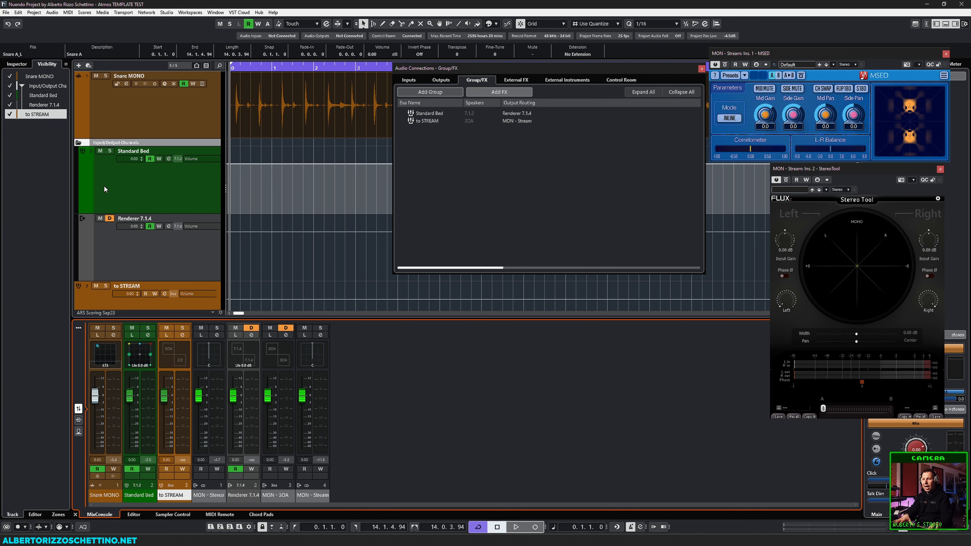
scroll(134, 272, down, 2)
drag(118, 268, 115, 231)
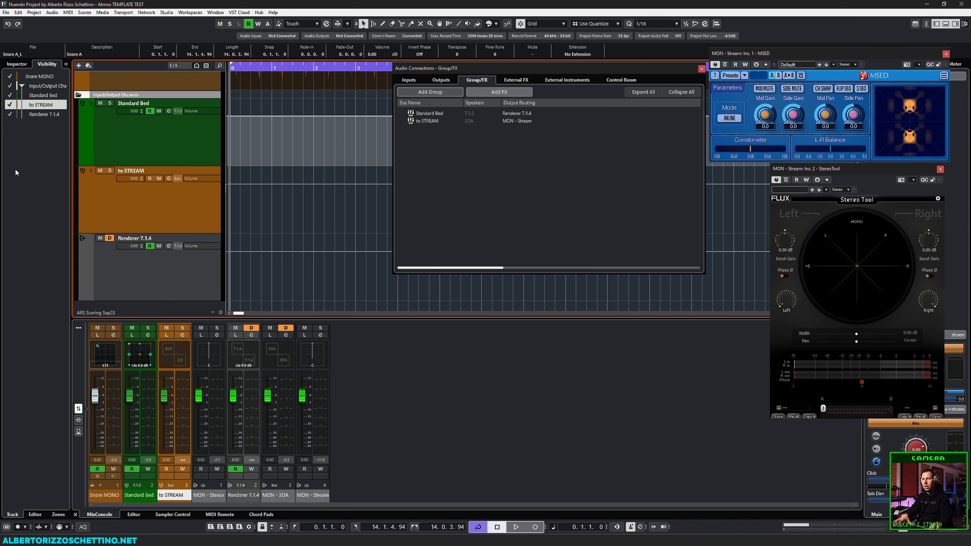
click(66, 65)
click(67, 102)
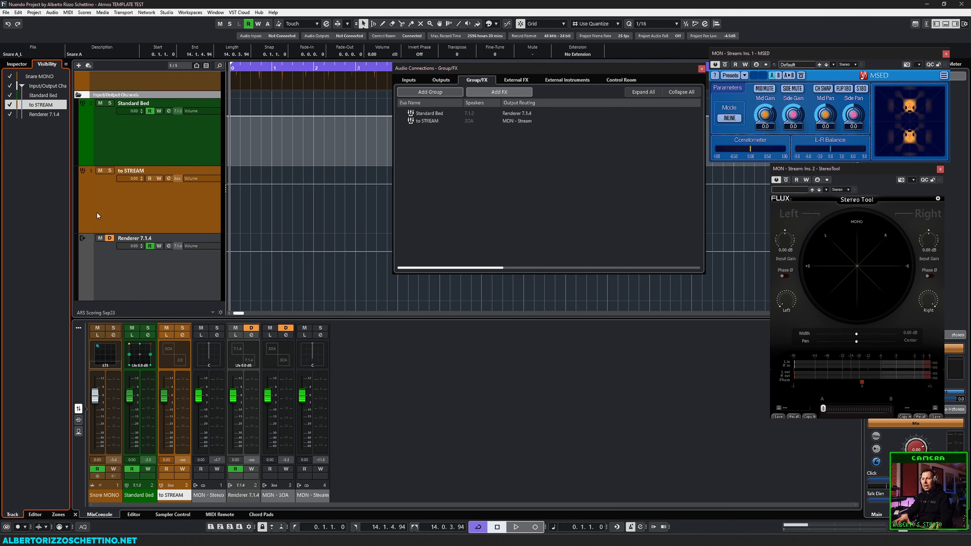
Set the to STREAM track's color to the default green.
click(147, 213)
click(215, 191)
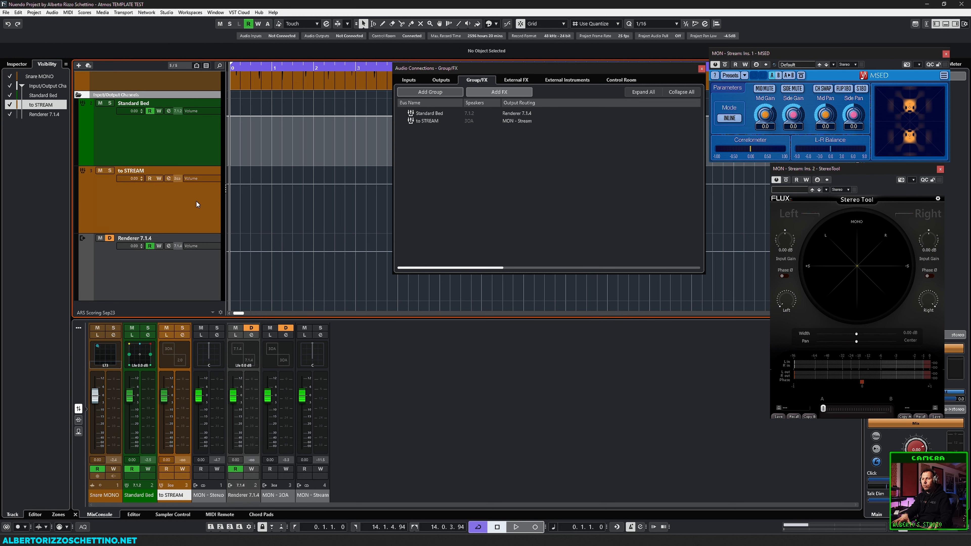
click(497, 23)
click(523, 359)
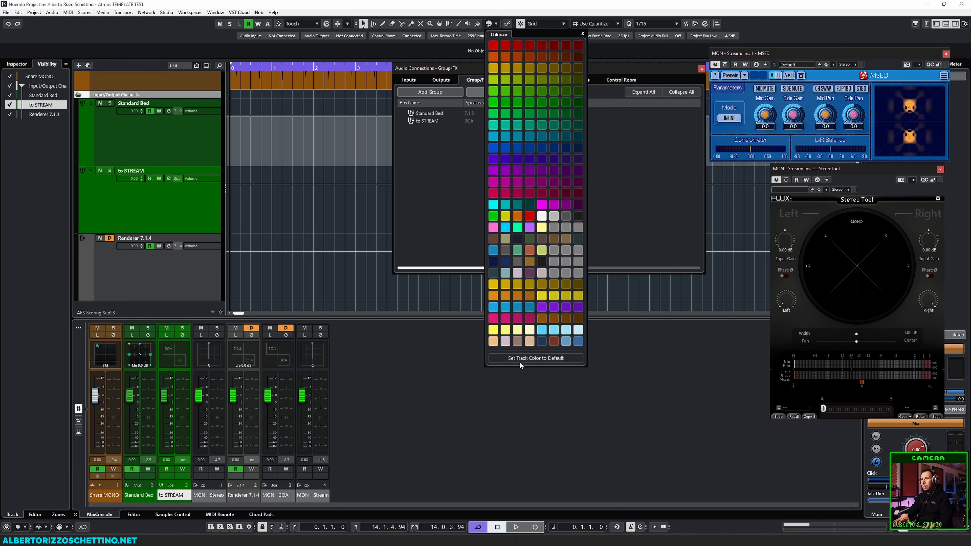
click(161, 214)
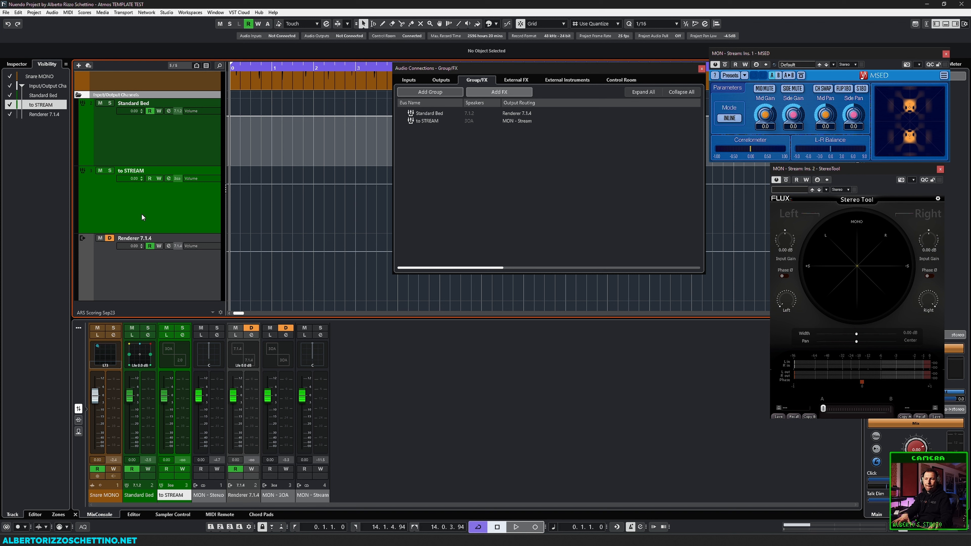
scroll(146, 216, up, 2)
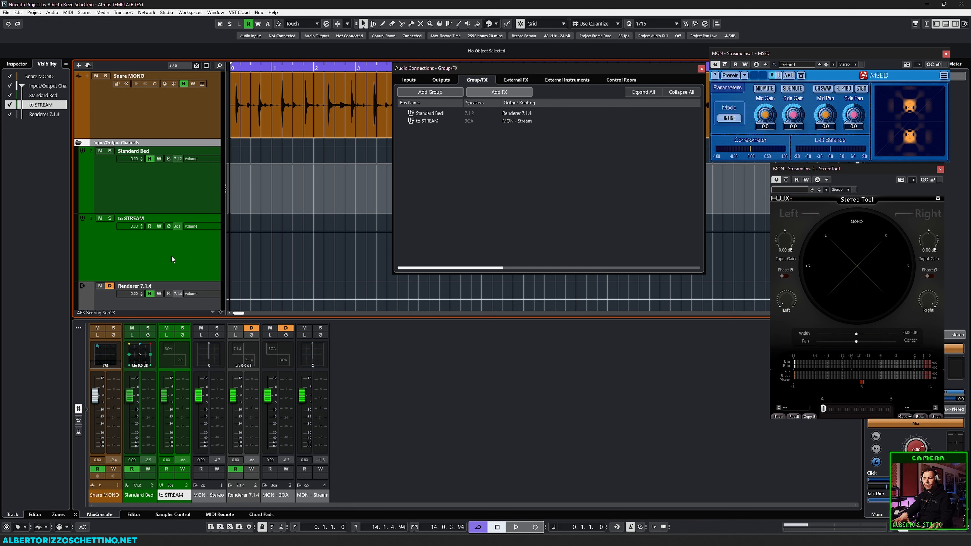
Open the to STREAM channel's VST AmbiDecoder in the MixConsole and close the Audio Connections, MSED and StereoTool windows.
key(F3)
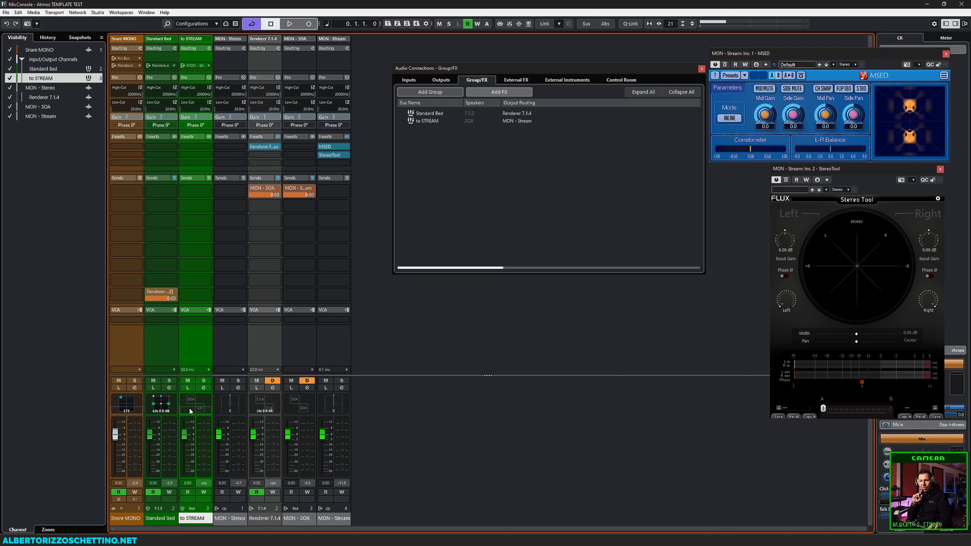
double_click(193, 401)
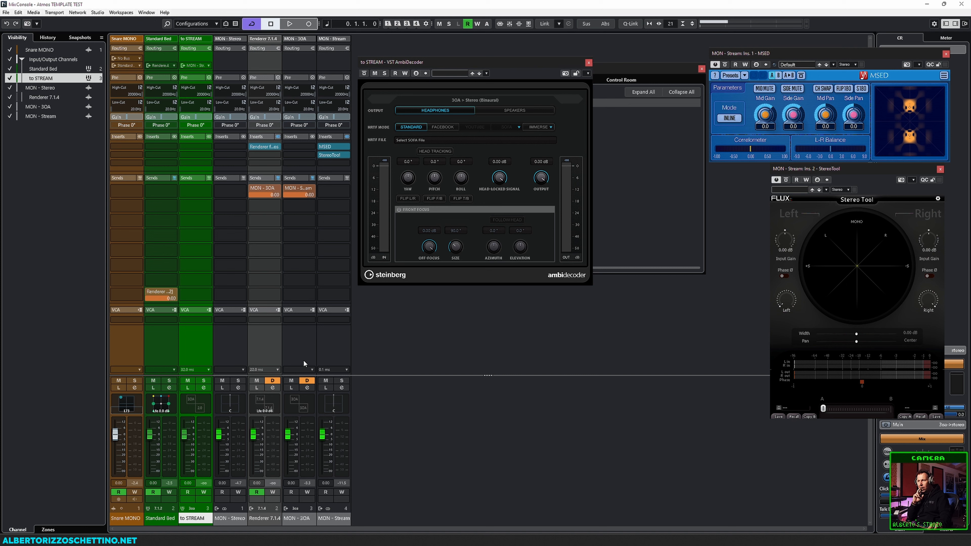
drag(442, 62, 460, 118)
click(701, 69)
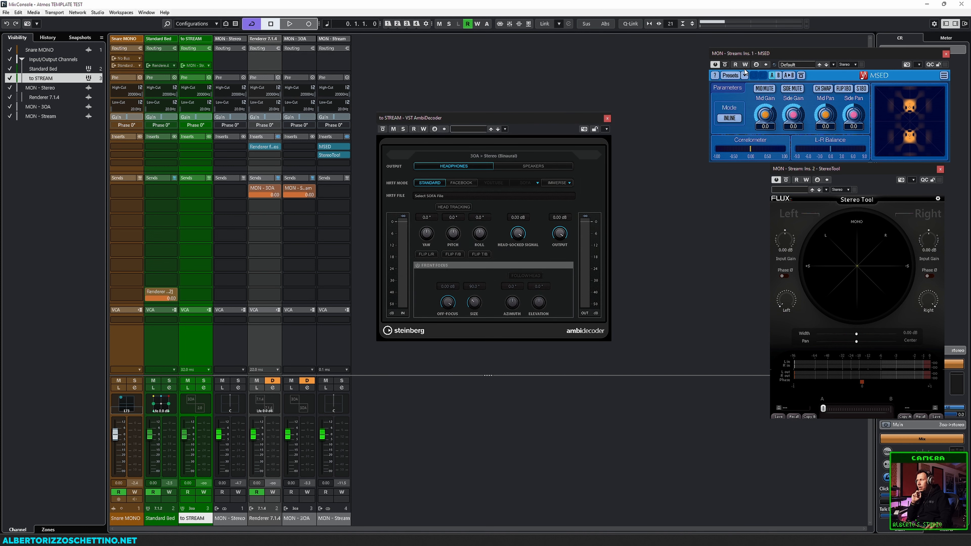
click(945, 53)
click(940, 169)
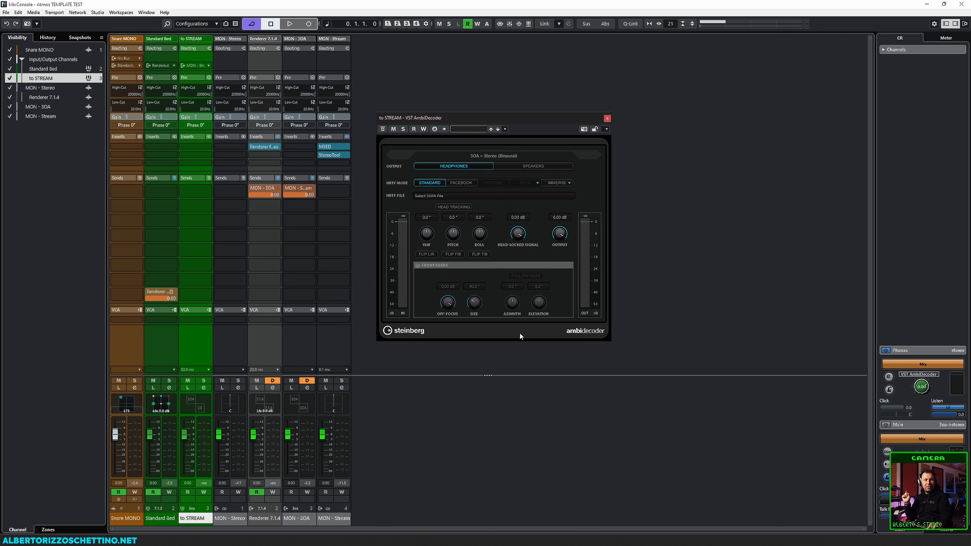
drag(472, 118, 485, 101)
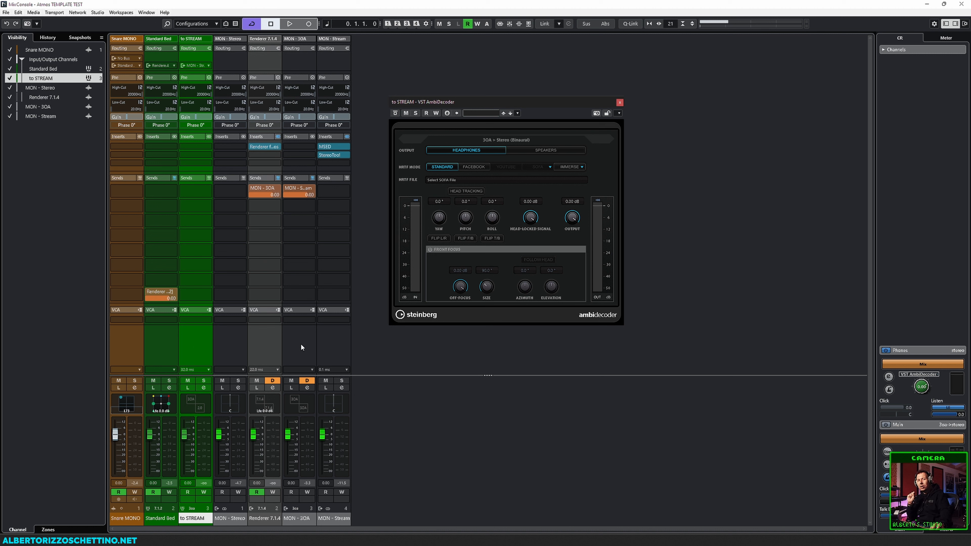
Change the MON - 3OA channel's send destination to the to STREAM group.
click(187, 369)
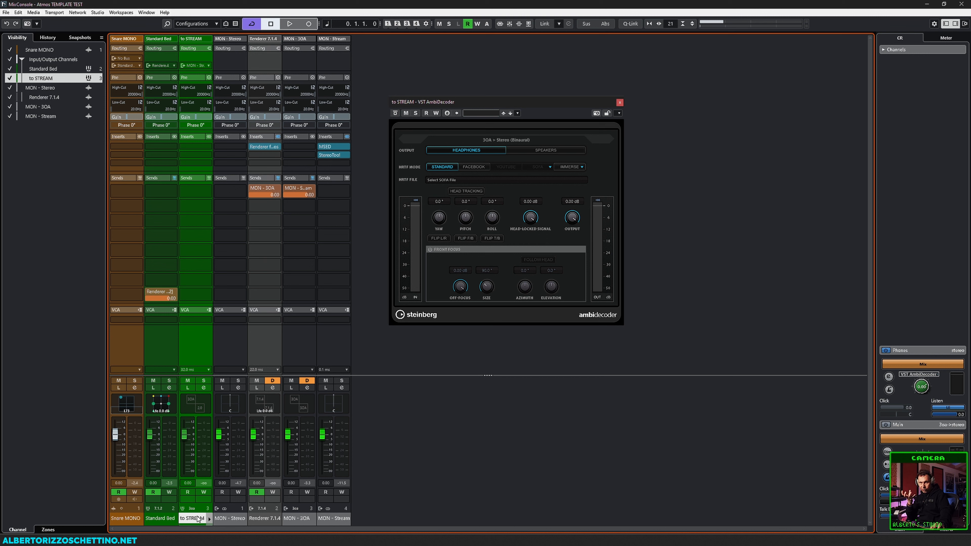
click(302, 325)
mouse_move(303, 188)
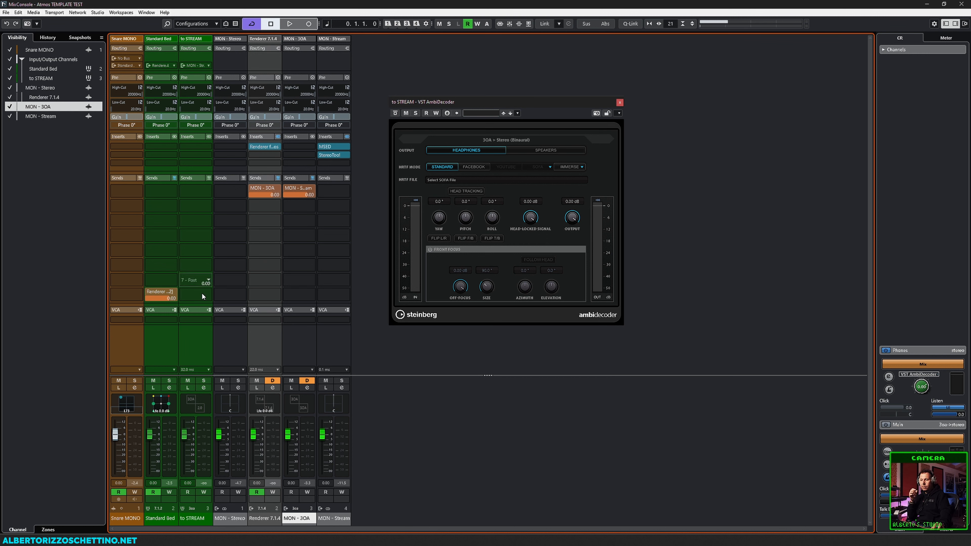
click(312, 189)
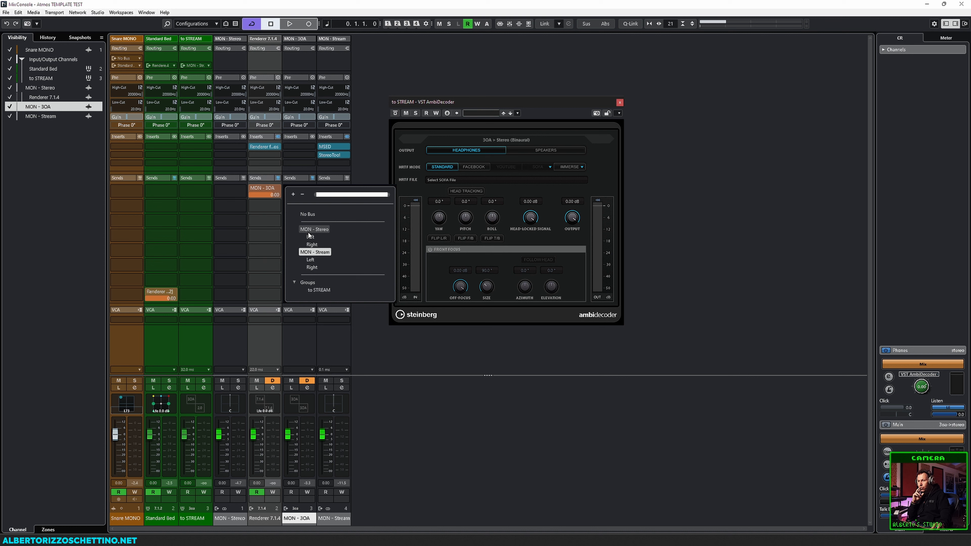
click(317, 290)
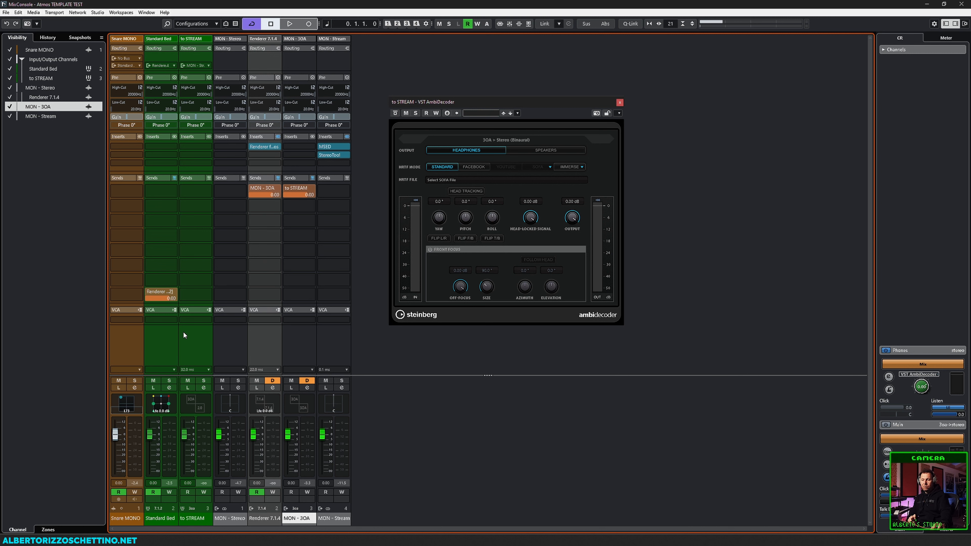
Check the to STREAM group's output routing and the device ports of the MON - Stream bus in the Audio Connections.
click(186, 346)
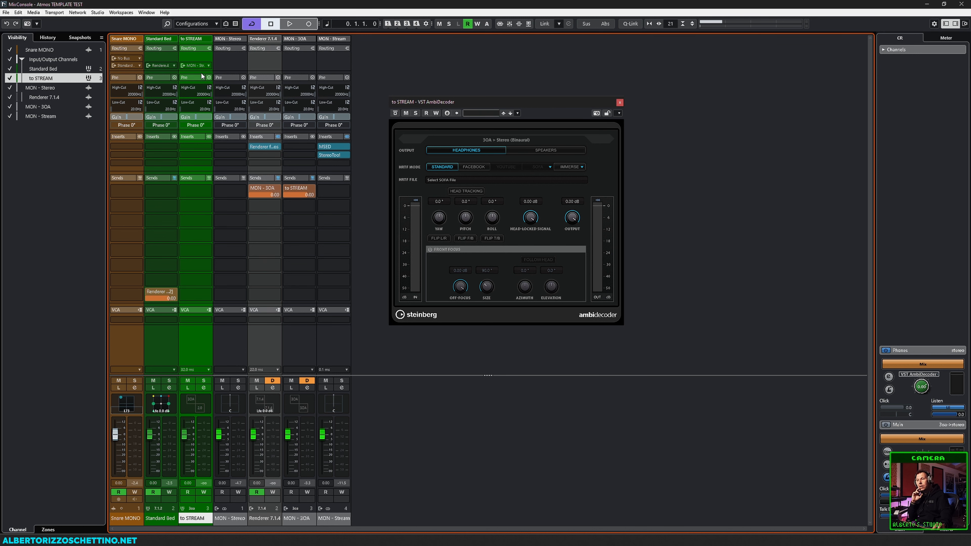
click(208, 67)
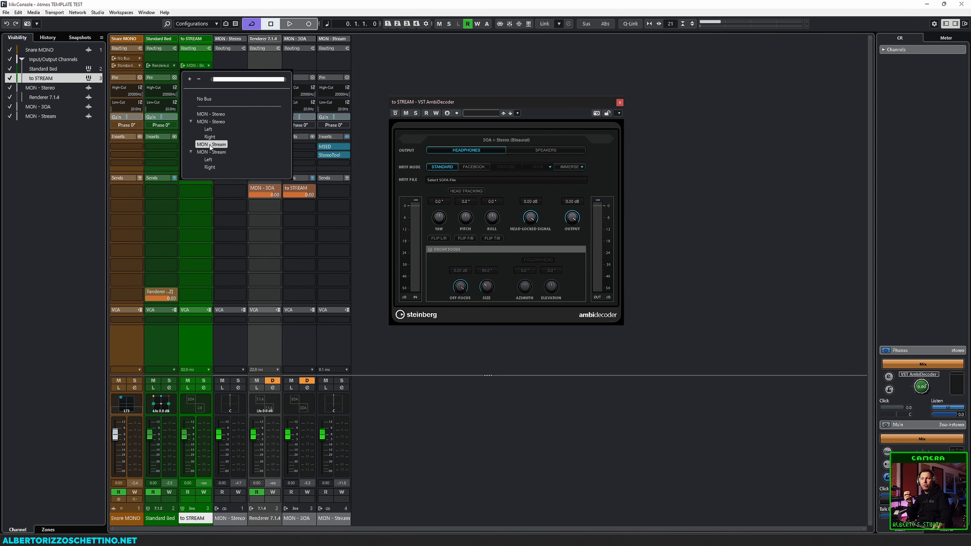
click(382, 79)
key(F3)
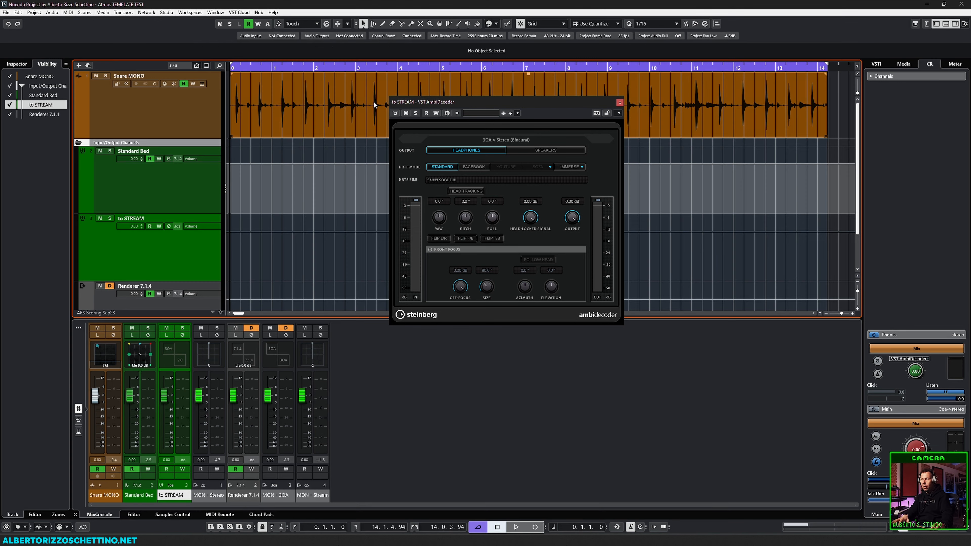
key(F3)
key(F4)
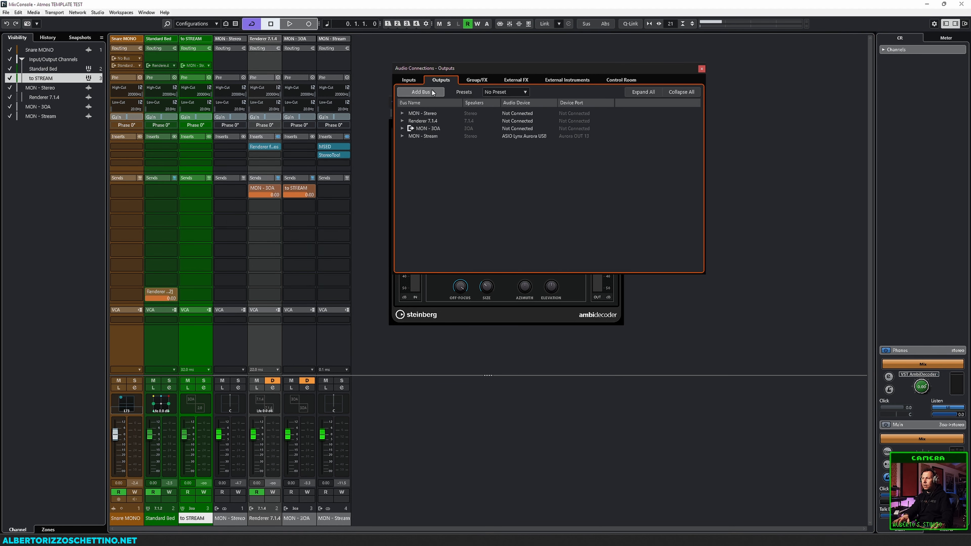
click(402, 136)
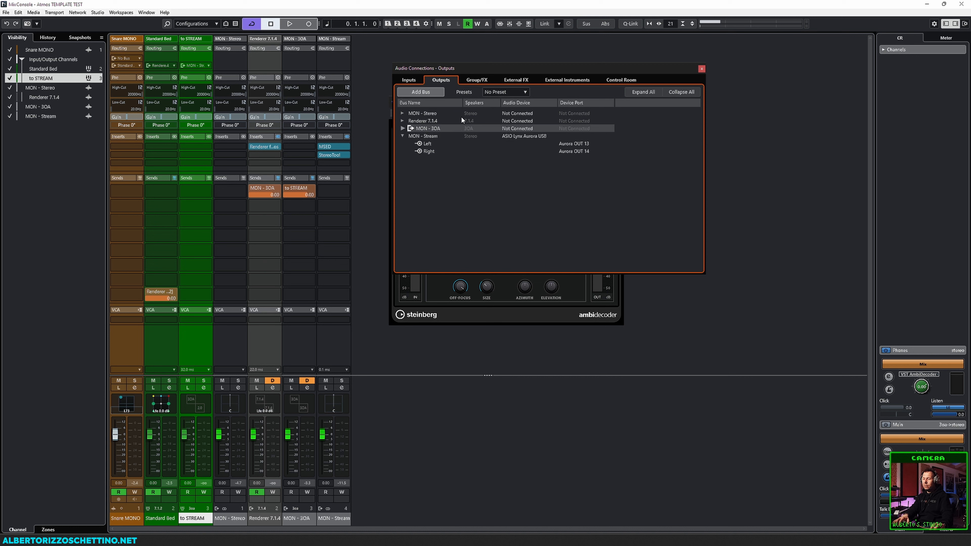
click(701, 69)
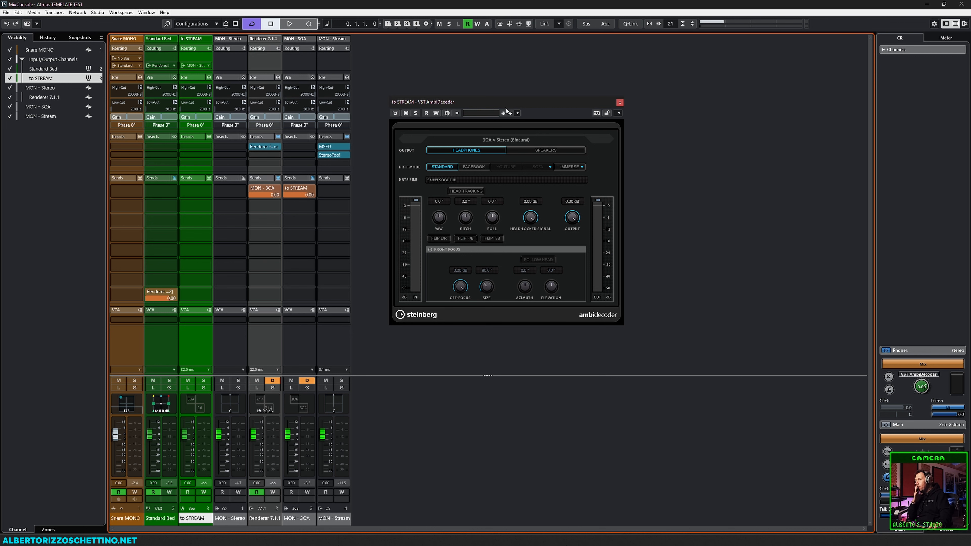
Pull the MON - Stereo fader all the way down to demonstrate its level control, and reset it to 0.00.
click(207, 369)
click(346, 347)
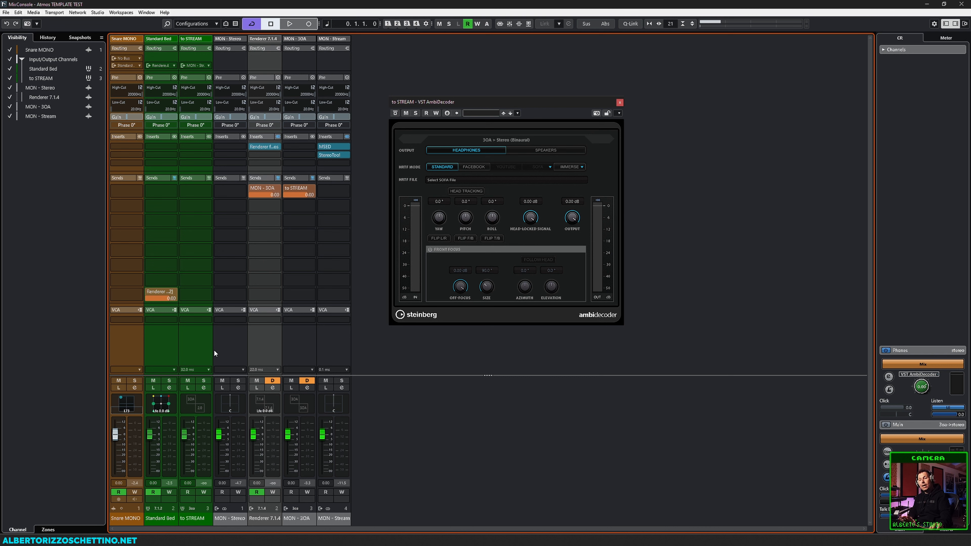
click(232, 337)
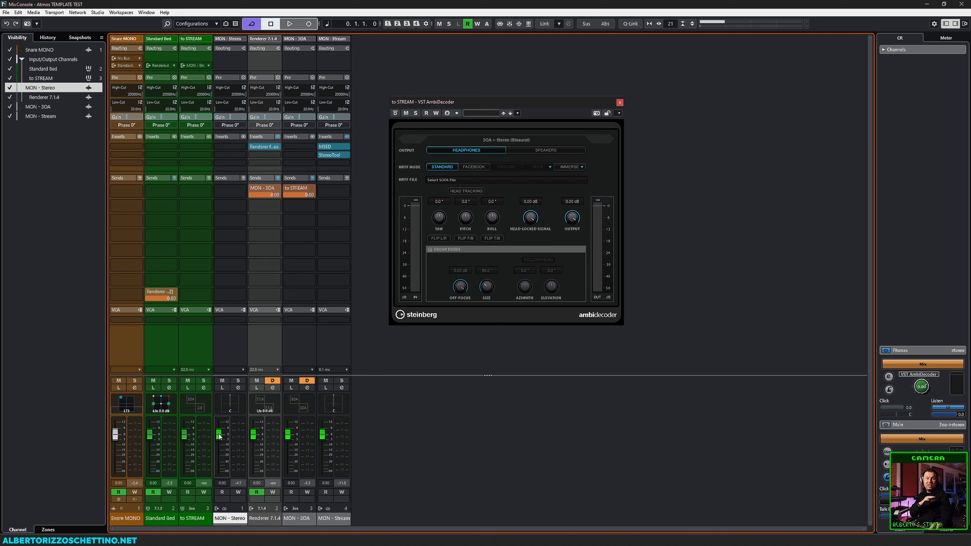
drag(218, 435, 209, 516)
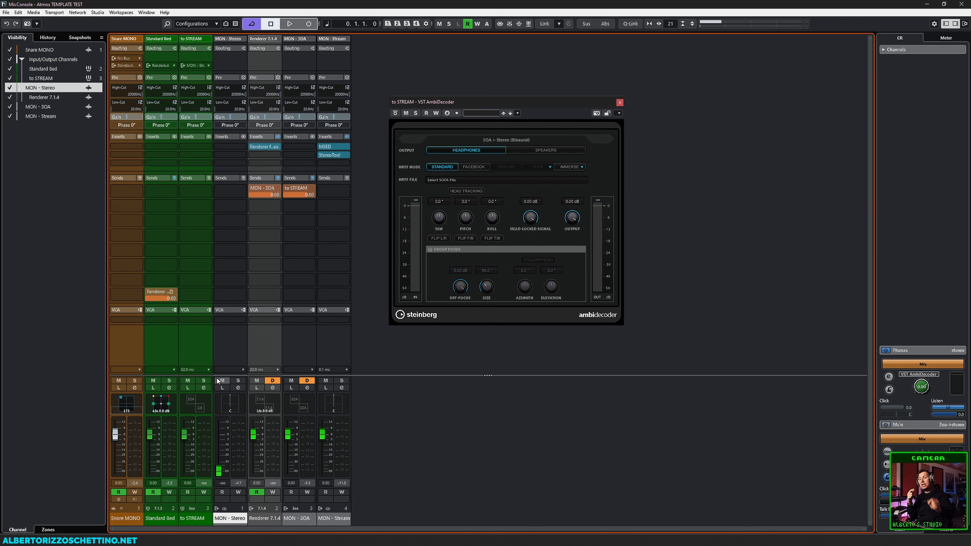
drag(218, 471, 218, 499)
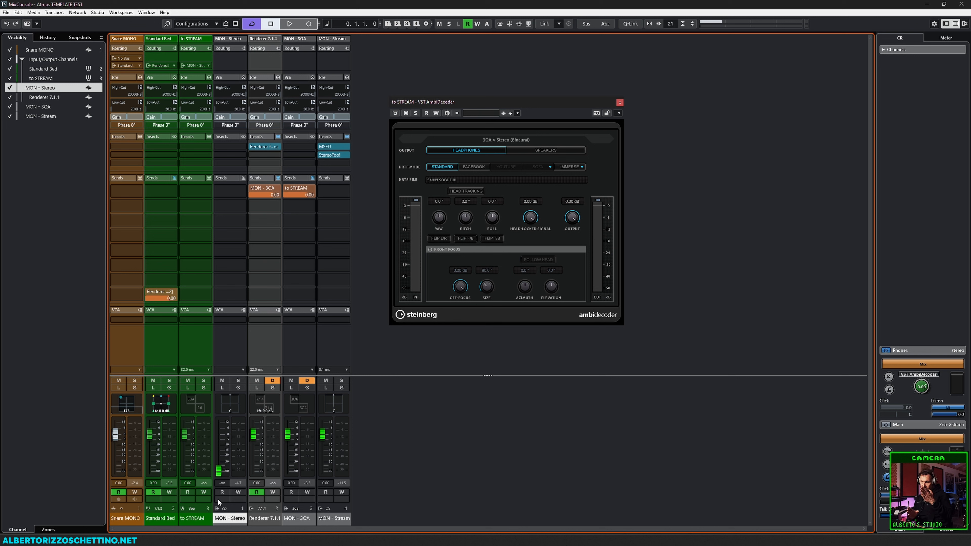
ctrl+click(219, 472)
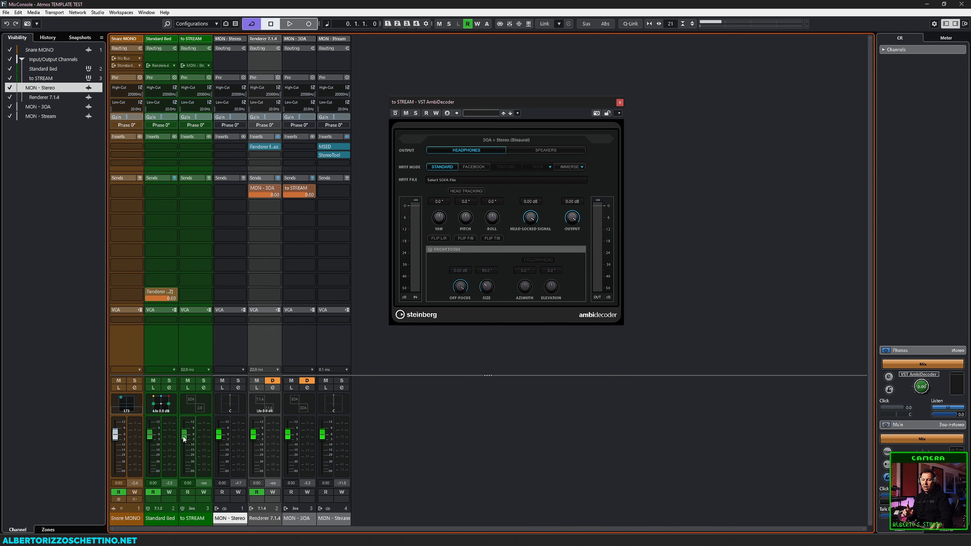
Pull the to STREAM group's fader all the way down.
drag(180, 434, 183, 496)
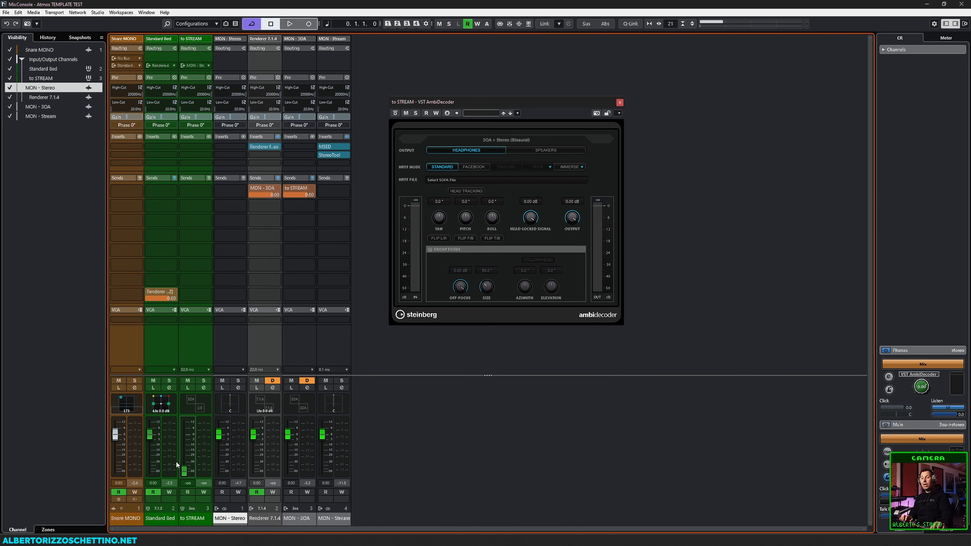
Raise the to STREAM group's fader back to 0.00 during playback and stop the transport.
mouse_move(184, 472)
mouse_down()
mouse_move(186, 435)
mouse_move(186, 472)
mouse_up()
key(space)
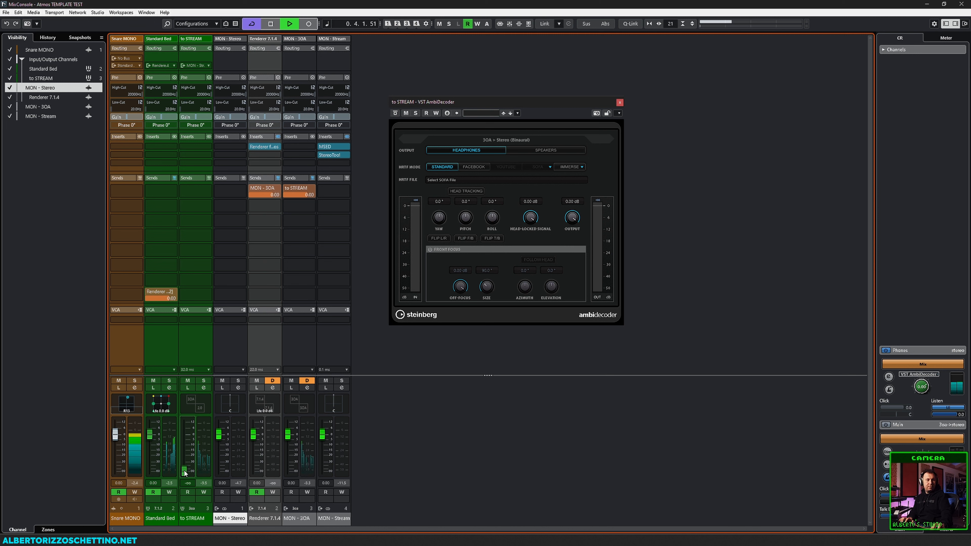
drag(184, 471, 184, 435)
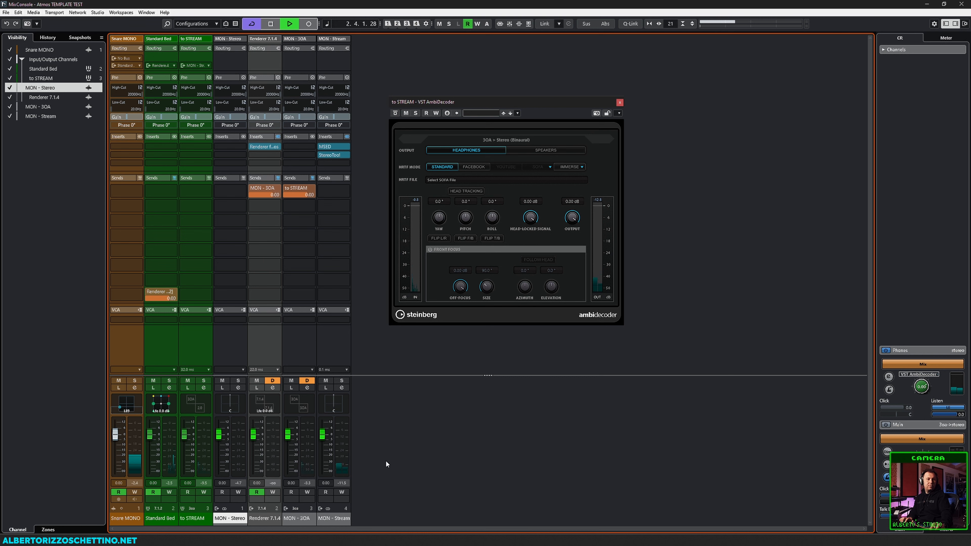
key(space)
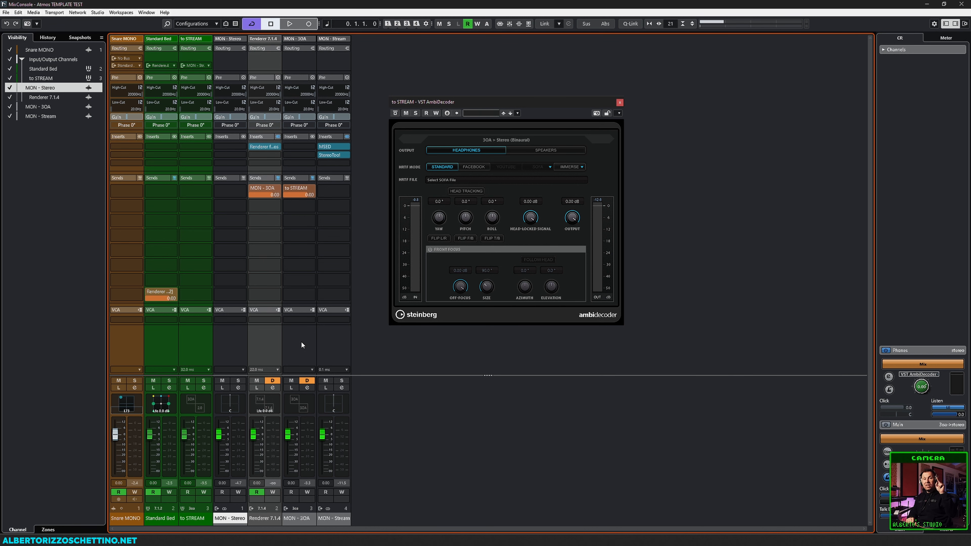
Switch the to STREAM group's AmbiDecoder output to Speakers, return it to Headphones, and close the decoder.
click(192, 345)
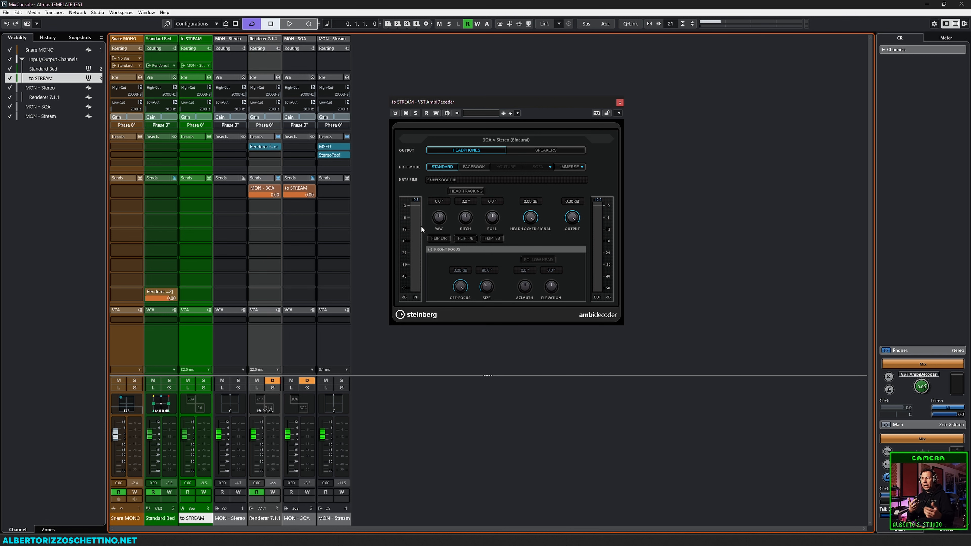
drag(550, 103, 580, 100)
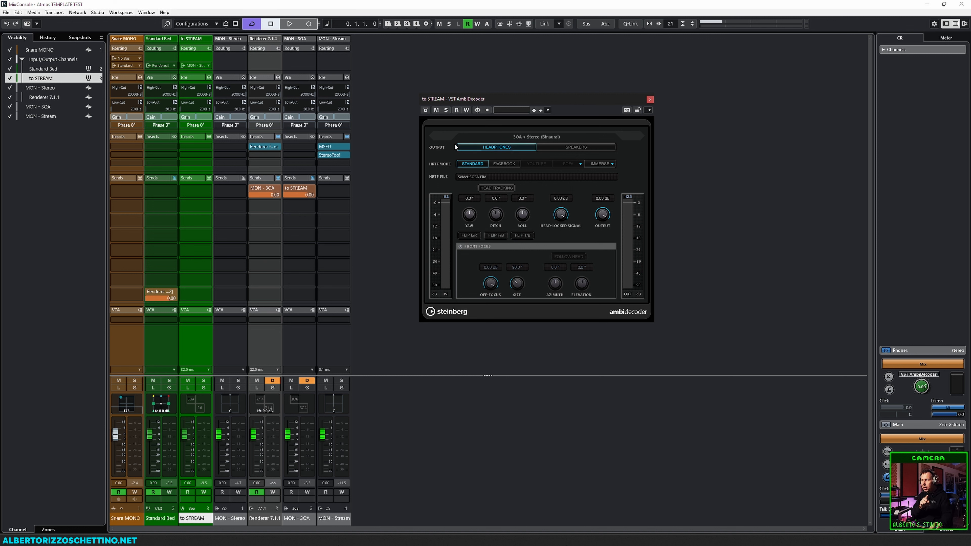
click(575, 146)
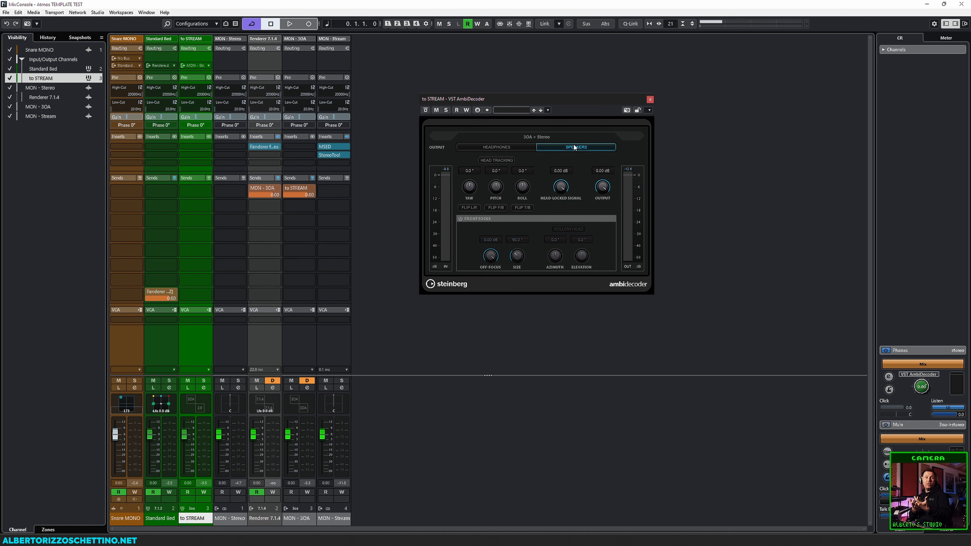
click(515, 148)
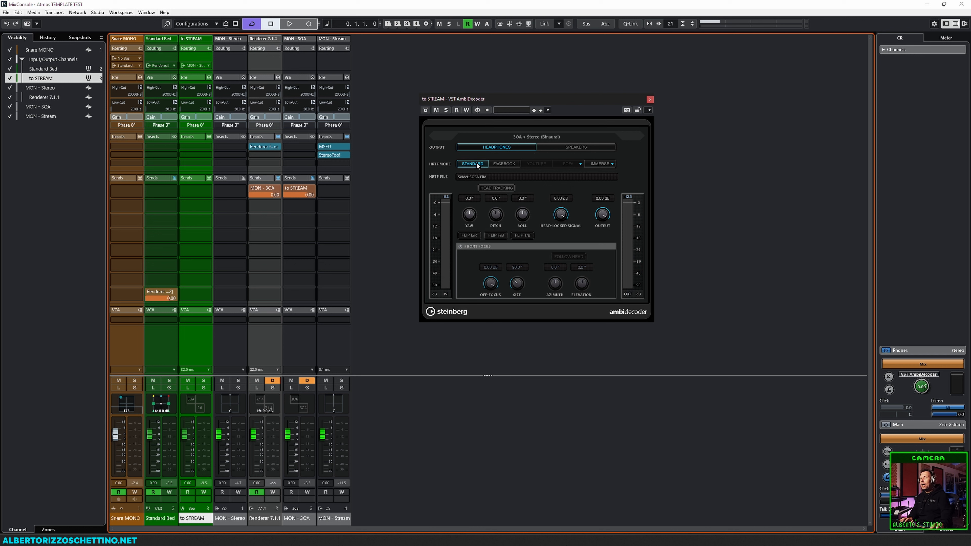
click(649, 99)
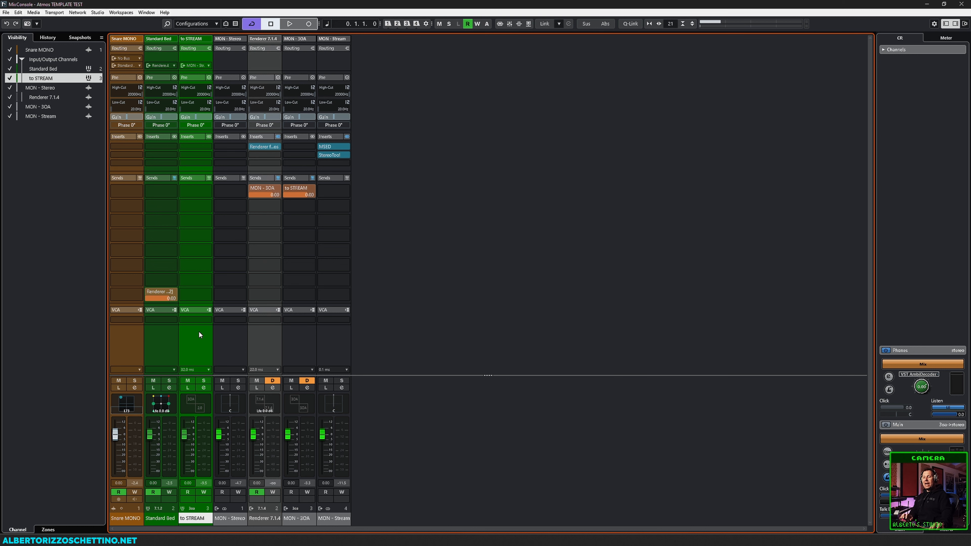
Shift the Snare MONO source toward the front-left corner in its MultiPanner and view the to STREAM group's channel latency overview.
double_click(126, 402)
mouse_move(485, 173)
mouse_down()
mouse_move(579, 186)
mouse_move(518, 187)
mouse_move(479, 174)
mouse_up()
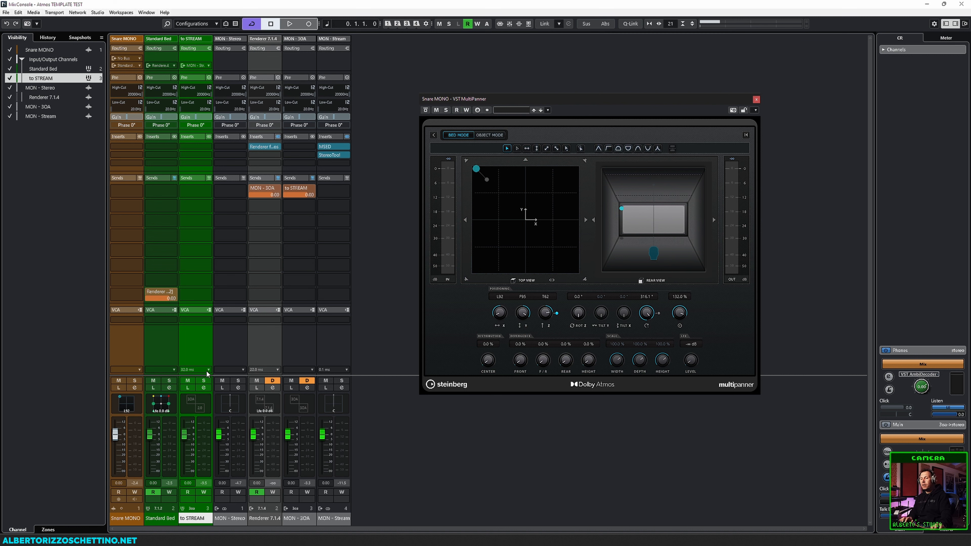
click(195, 370)
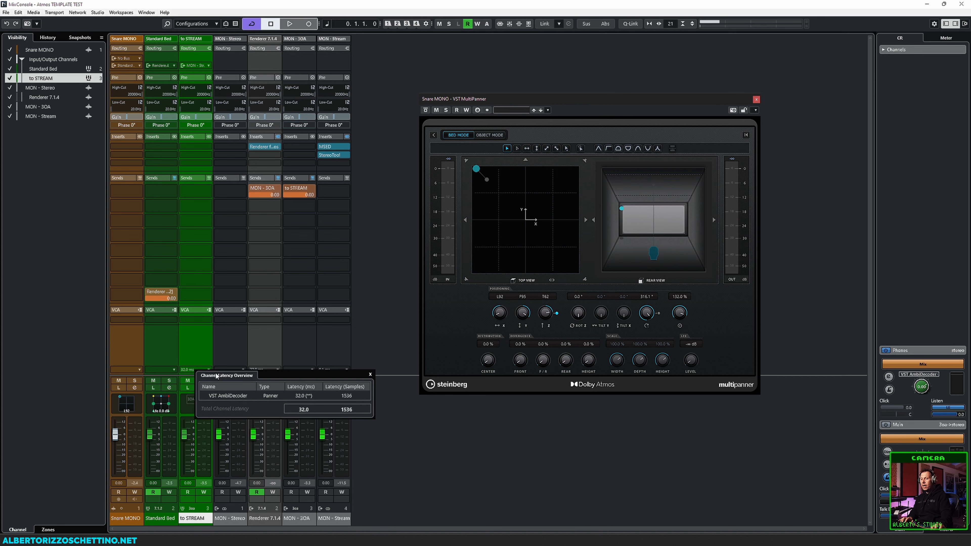
click(374, 335)
Place the to STREAM AmbiDecoder beside the Snare MONO MultiPanner and alternate its output between Headphones and Speakers, ending on Headphones.
double_click(190, 400)
drag(530, 100, 817, 67)
drag(673, 99, 616, 62)
click(844, 113)
click(822, 112)
click(804, 111)
click(804, 112)
click(835, 111)
click(802, 111)
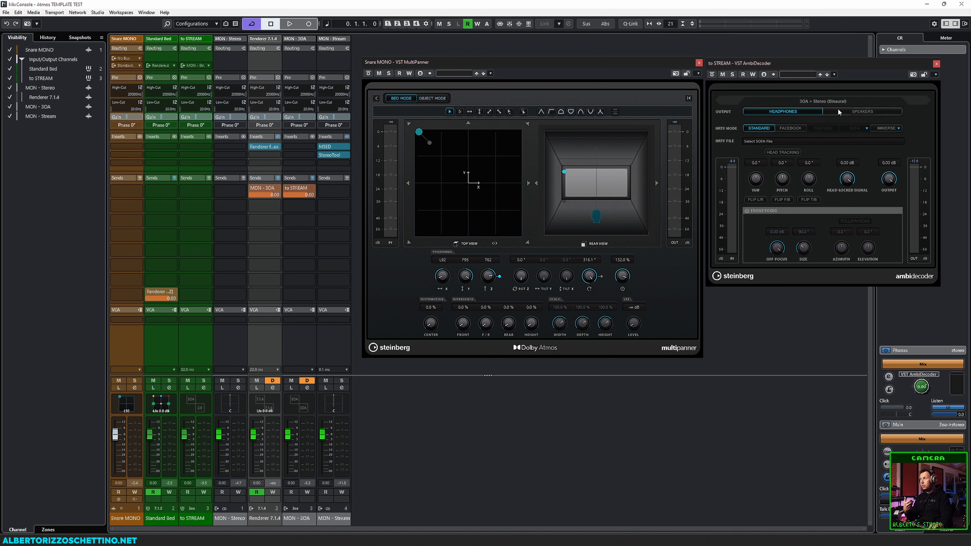
click(839, 110)
click(805, 111)
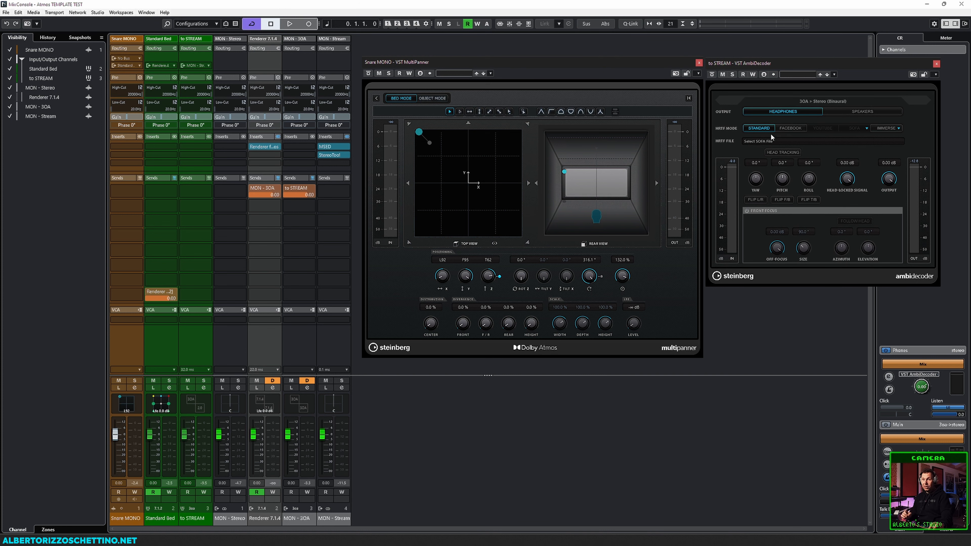
During playback, move the Snare MONO source to front centre and lower its height in the MultiPanner's rear view.
key(space)
drag(421, 133, 474, 153)
drag(593, 169, 596, 249)
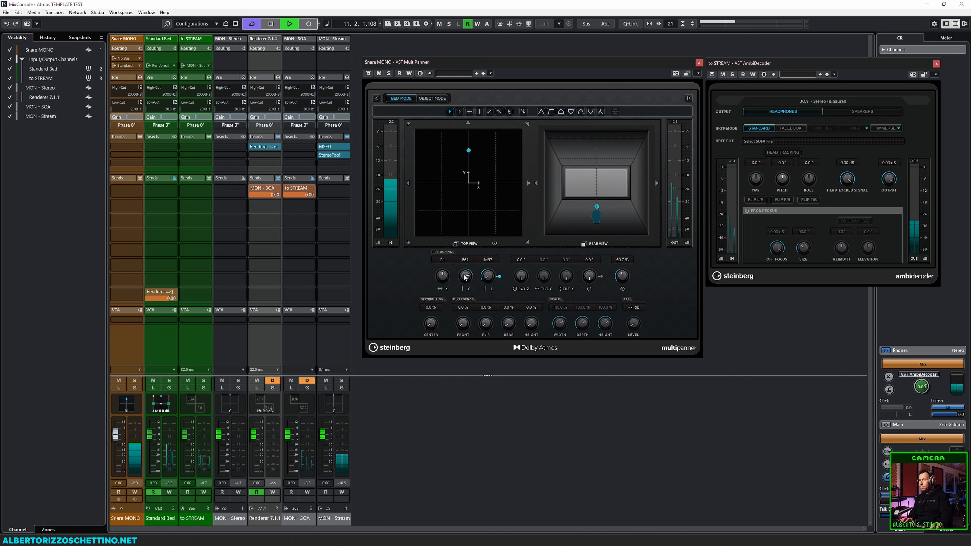
key(space)
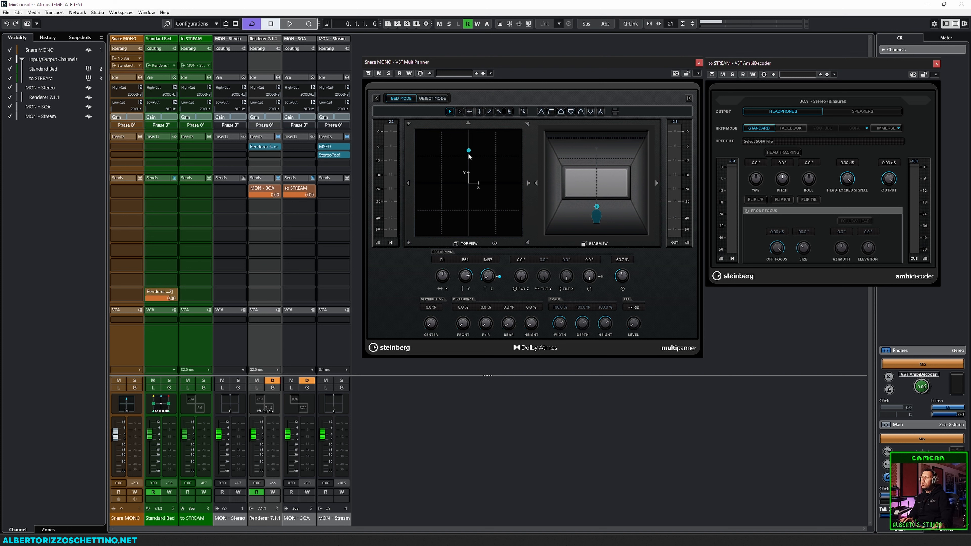
Enable automation reading for the Snare MONO MultiPanner and toggle the to STREAM AmbiDecoder between Speakers and Headphones, ending on Headphones.
click(399, 73)
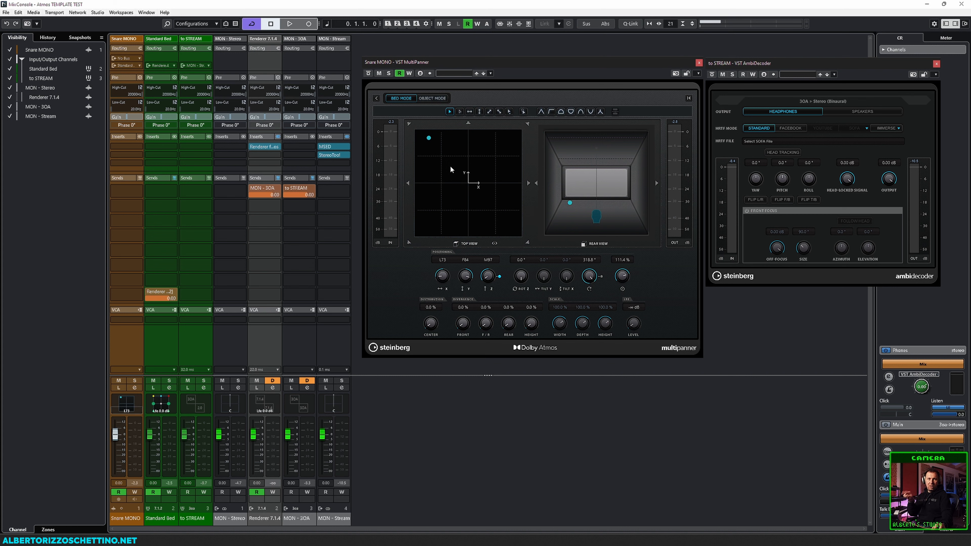
click(842, 111)
click(814, 112)
click(847, 113)
click(798, 113)
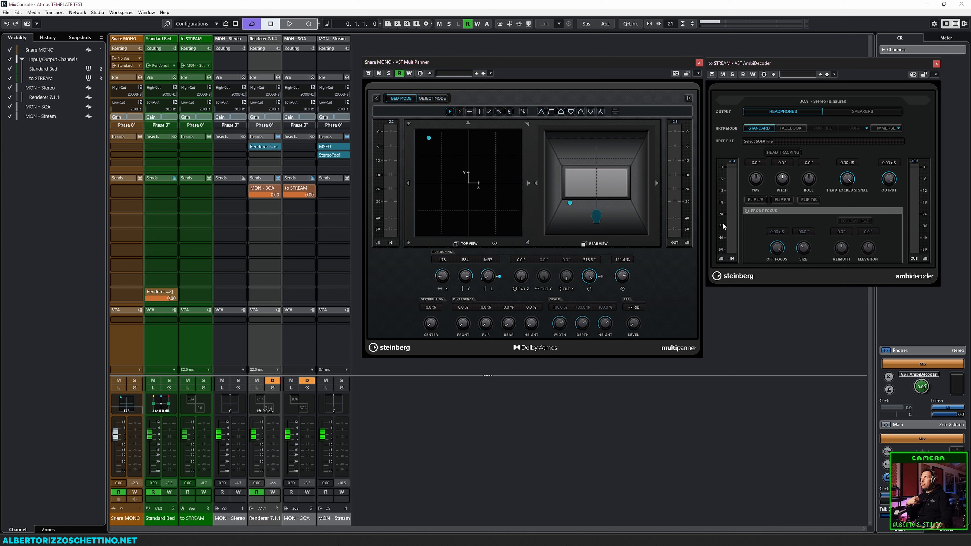
Play the automated snare panning while comparing the to STREAM AmbiDecoder's Headphones and Speakers outputs, then stop and leave it on Headphones.
key(space)
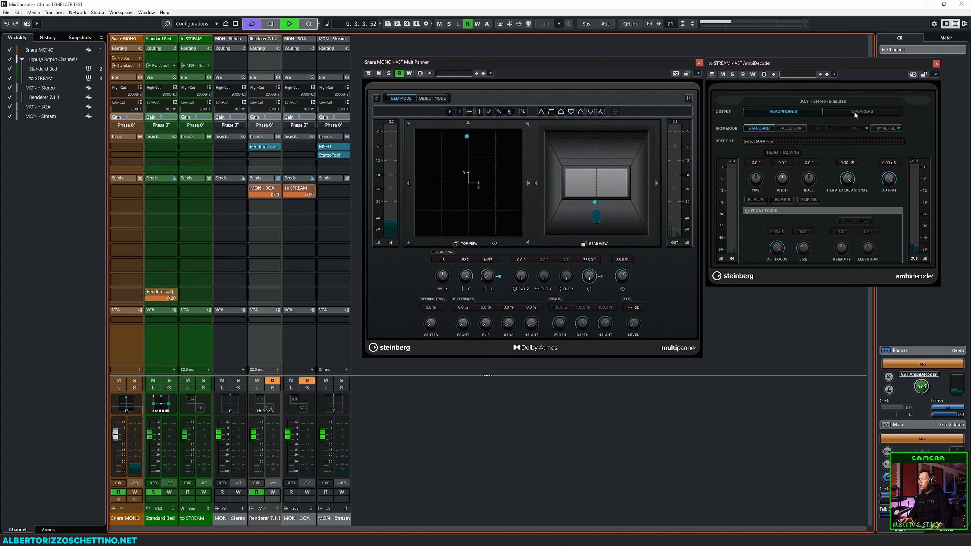
click(855, 112)
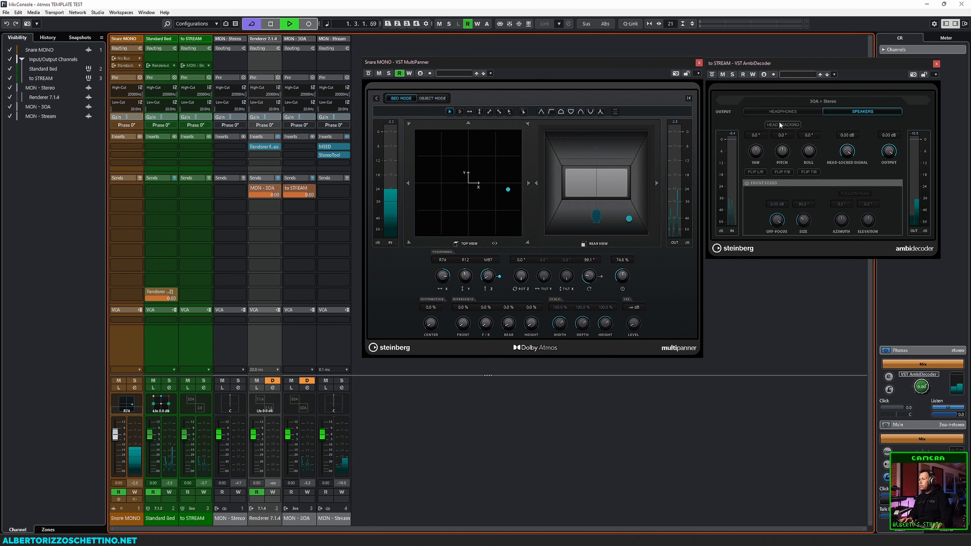
click(779, 112)
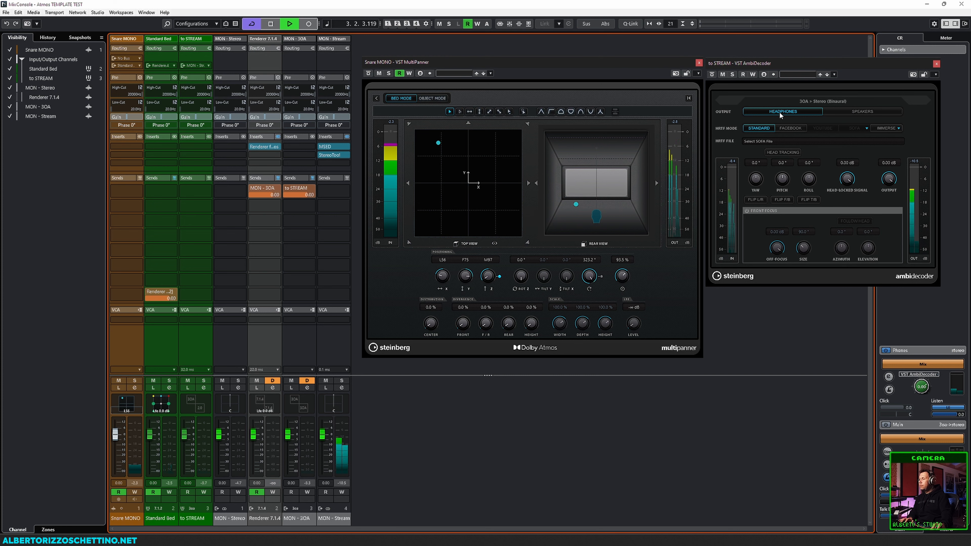
click(840, 111)
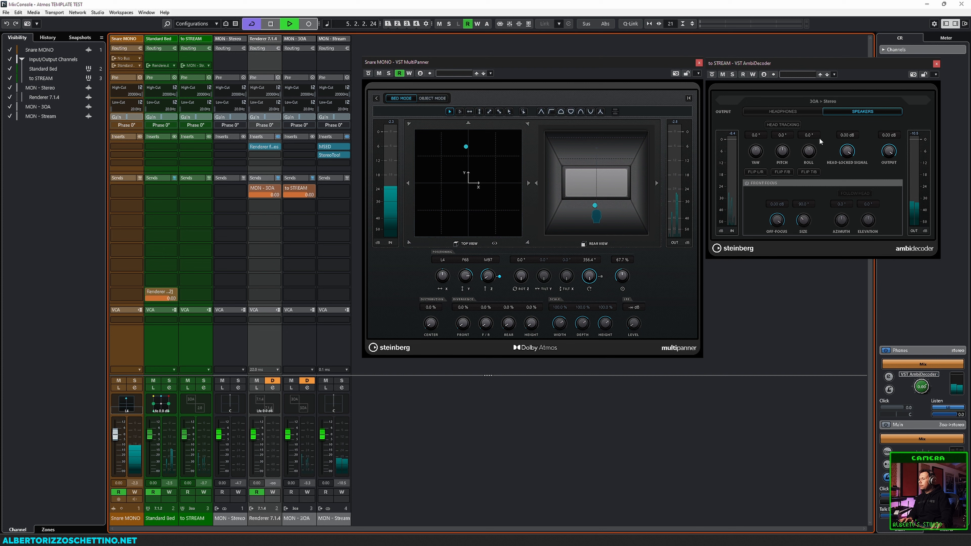
click(784, 111)
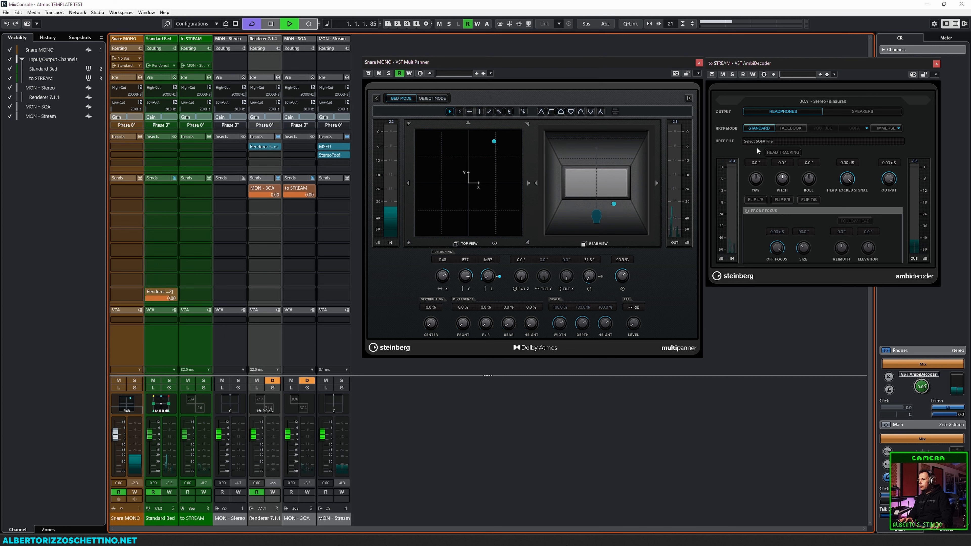
click(839, 110)
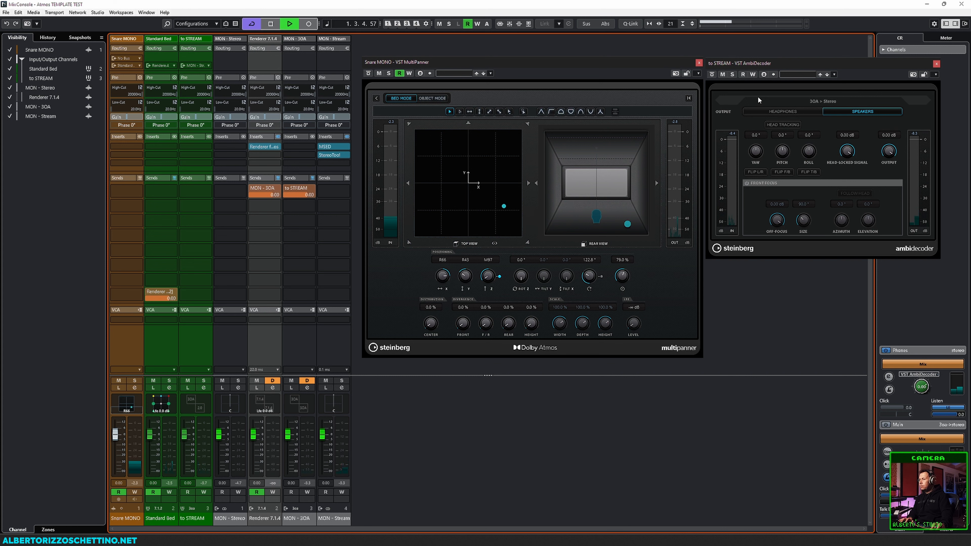
key(space)
click(774, 109)
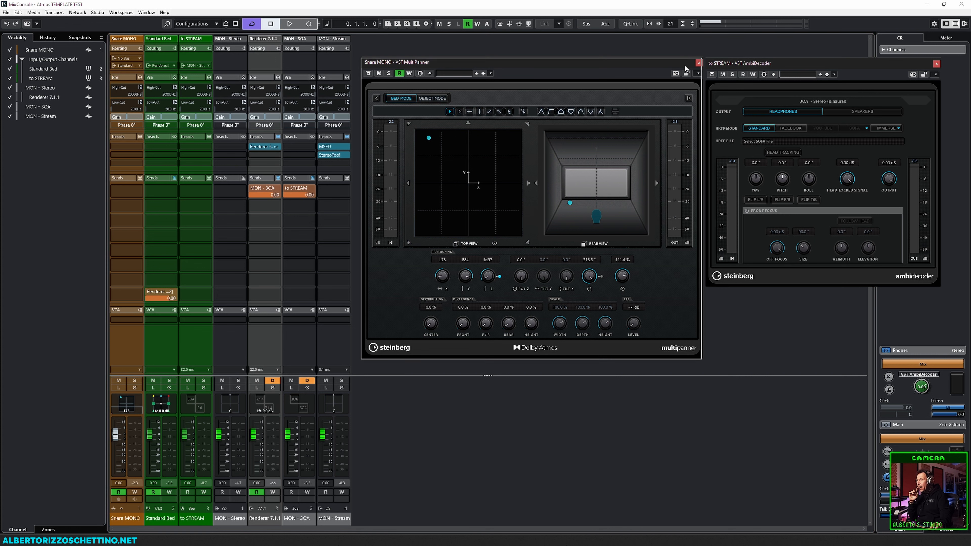
Close the Snare MONO MultiPanner and the to STREAM AmbiDecoder.
drag(687, 65, 685, 67)
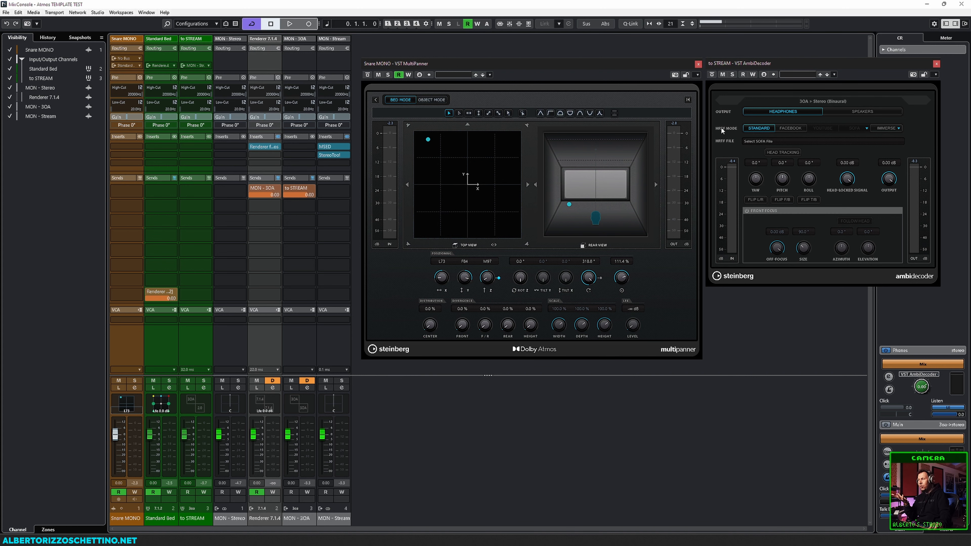
click(698, 64)
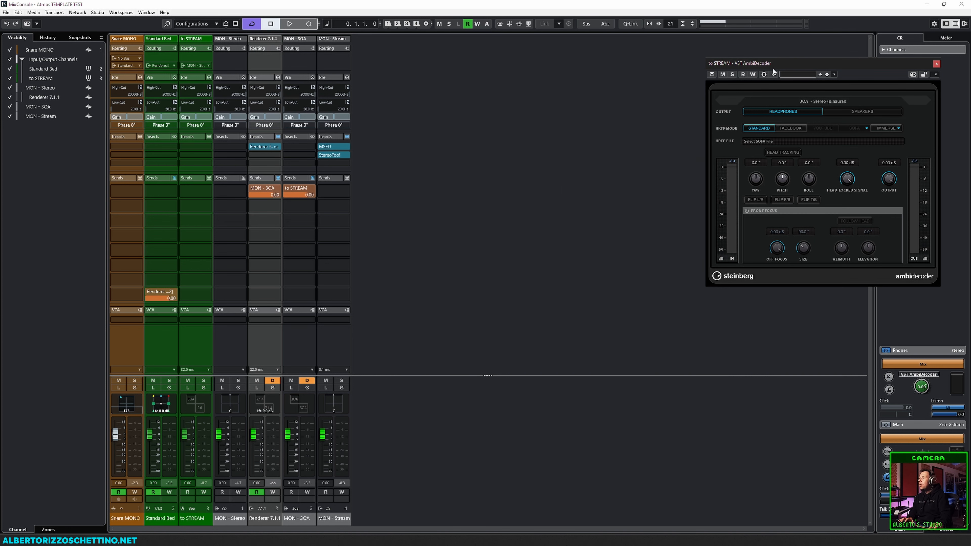
drag(773, 69, 665, 62)
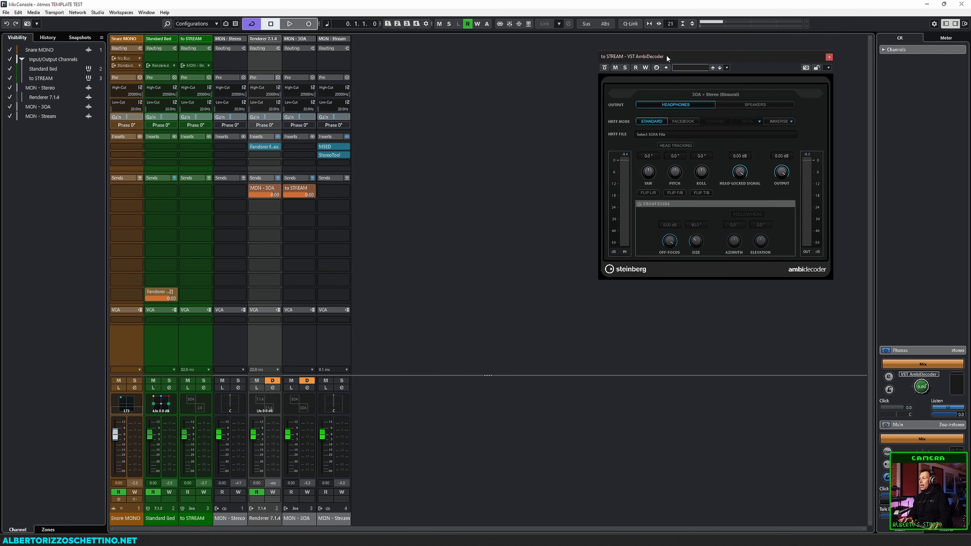
click(829, 57)
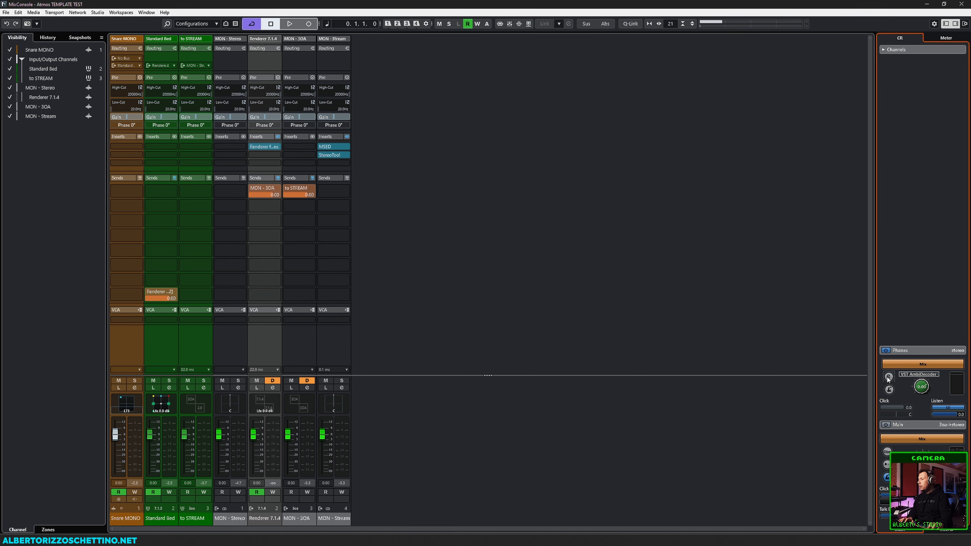
Inspect the Phones channel's AmbiDecoder and the insert slots of the Phones and Main channels in the Control Room.
click(888, 377)
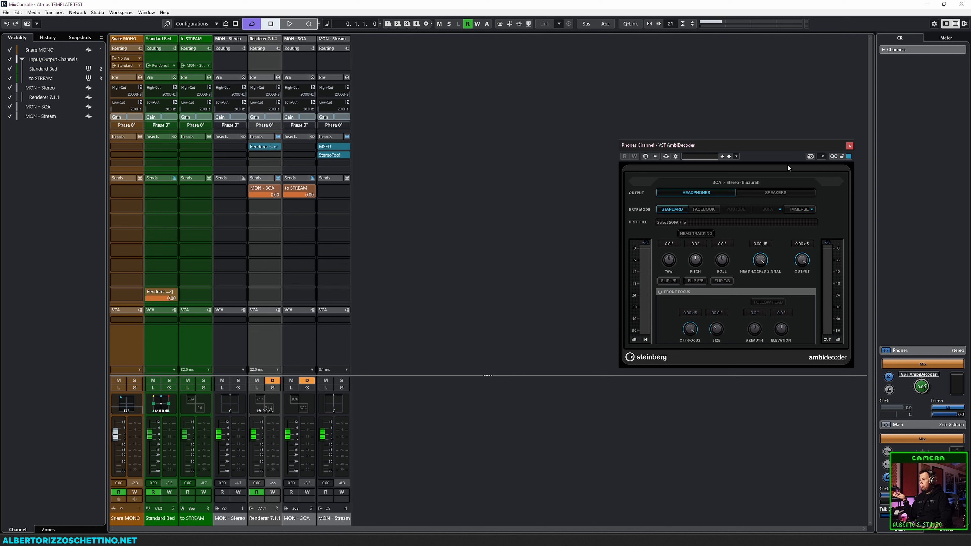
click(849, 145)
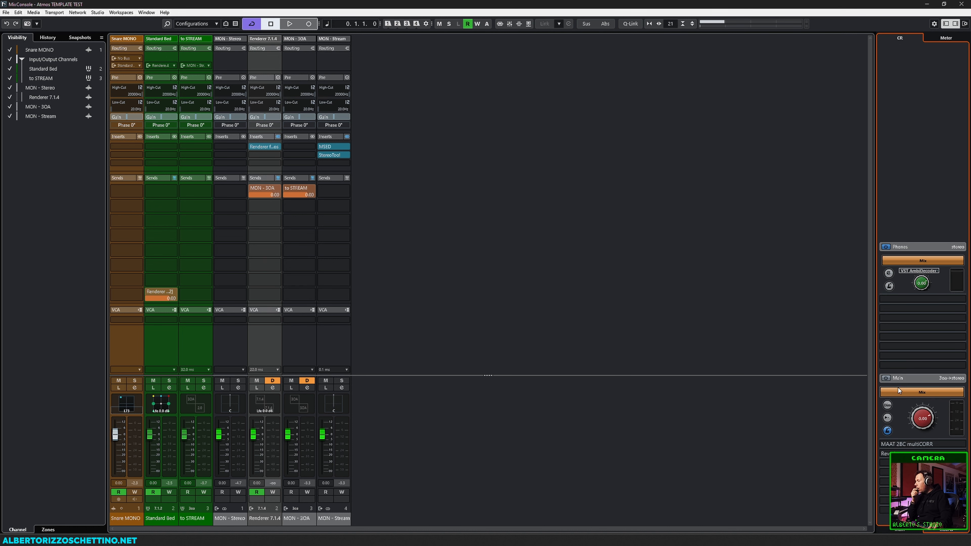
click(944, 300)
click(801, 289)
click(901, 530)
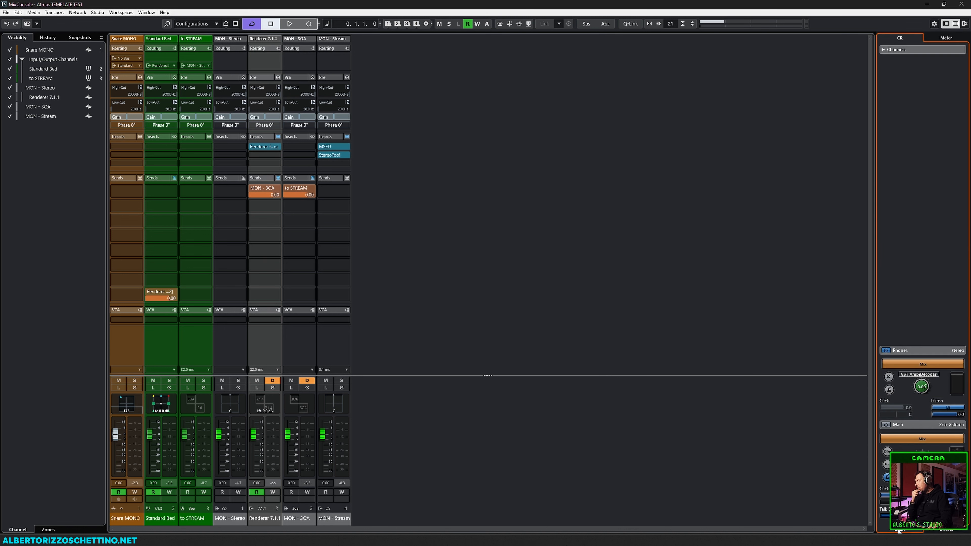
click(555, 293)
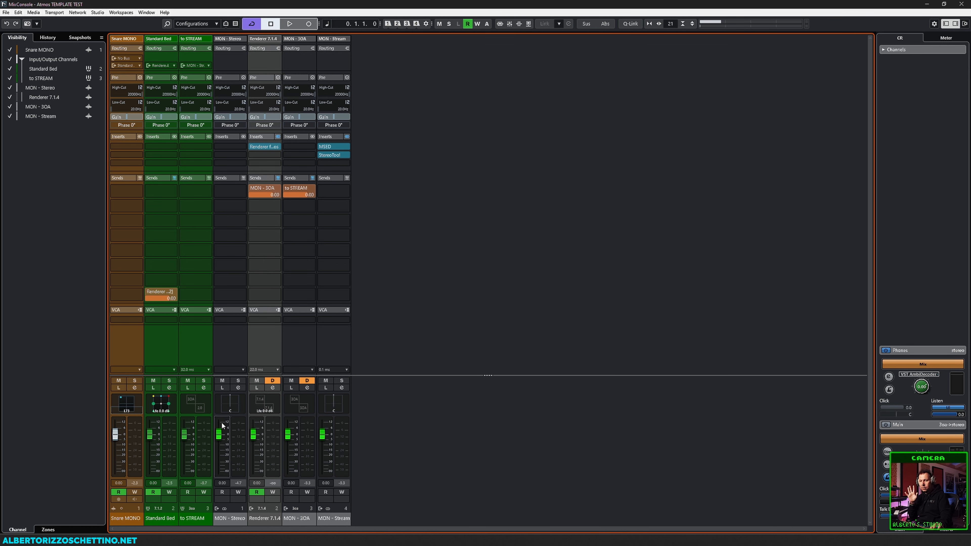
Place the Snare MONO source just in front of centre with automation reading off, and audition it with the MultiPanner closed.
double_click(125, 405)
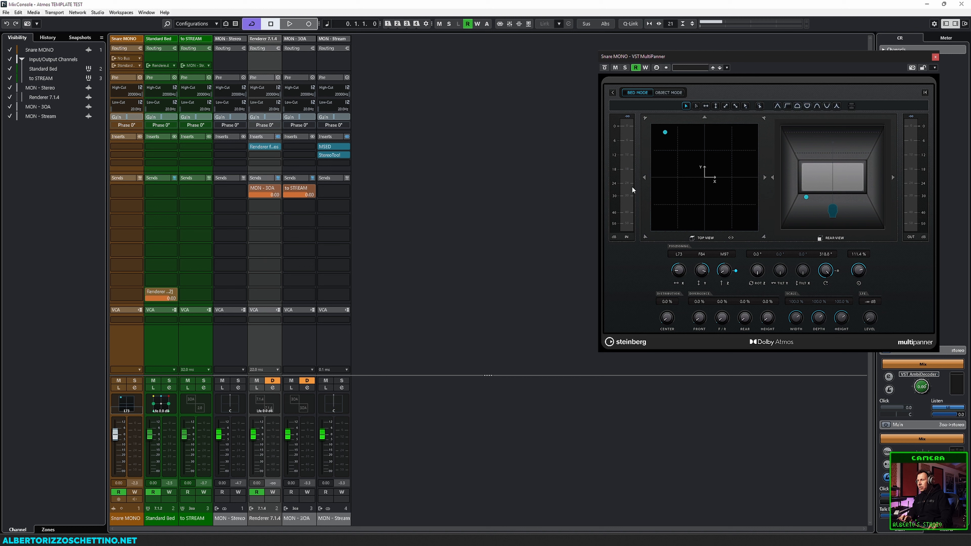
drag(679, 134, 704, 161)
click(635, 67)
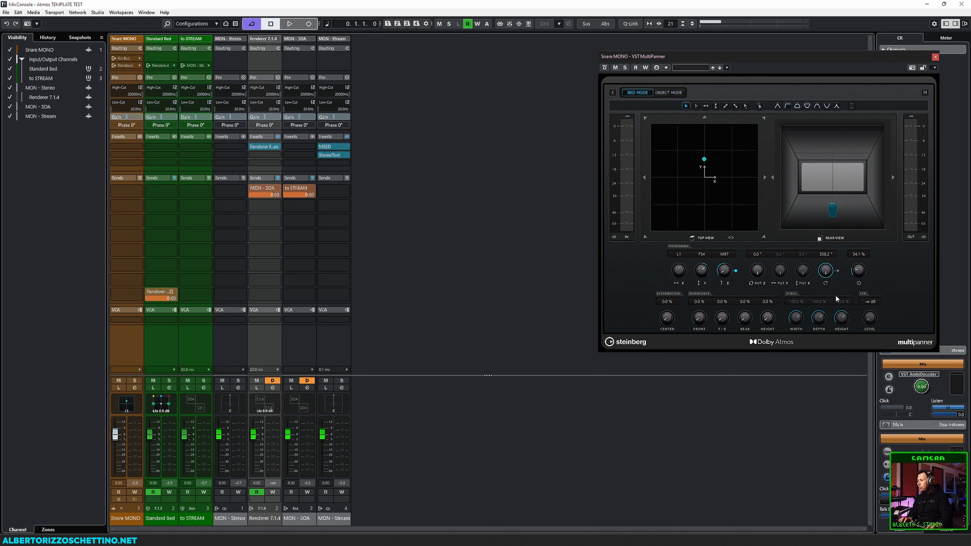
key(space)
click(936, 58)
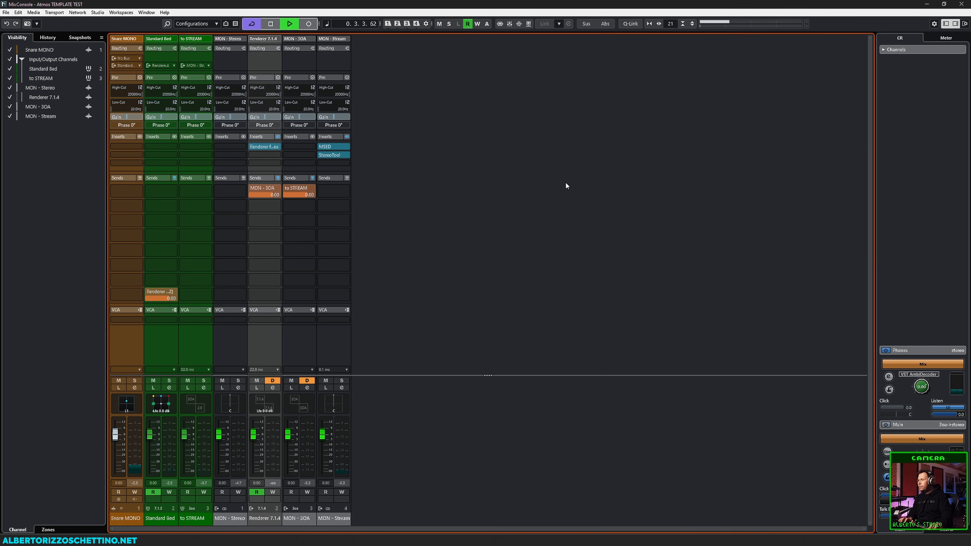
key(space)
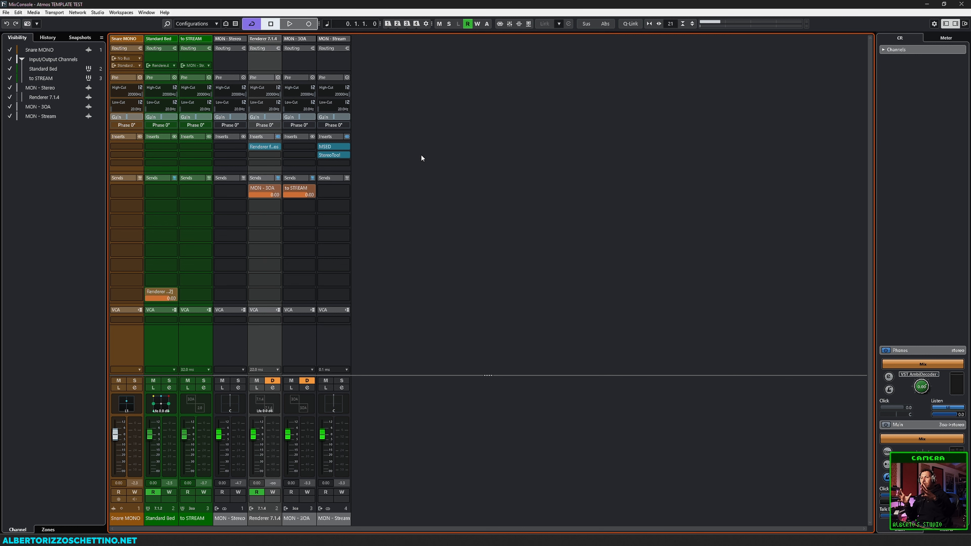
Inspect the Renderer for Dolby Atmos on the Renderer 7.1.4 channel and its downmix options, then close it.
click(260, 146)
drag(434, 67, 521, 58)
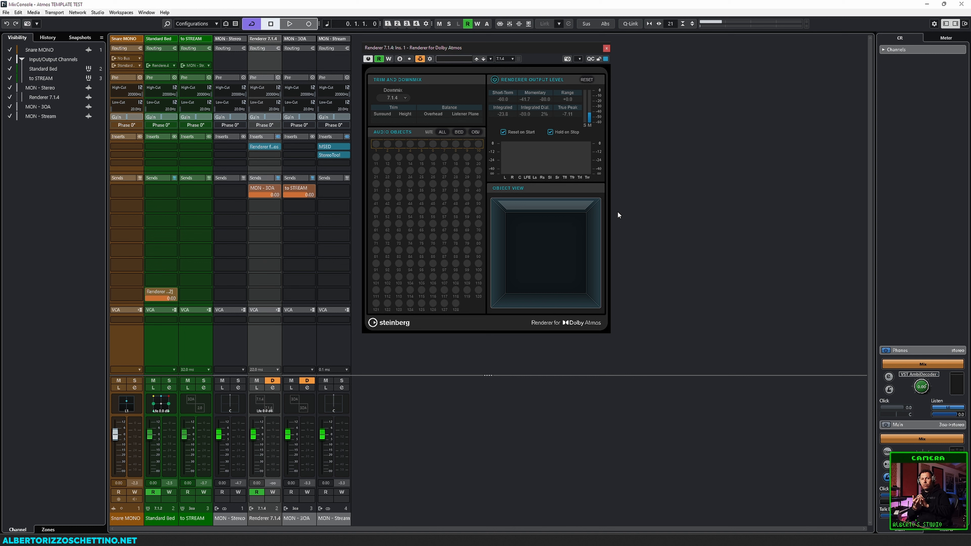
click(889, 377)
click(849, 146)
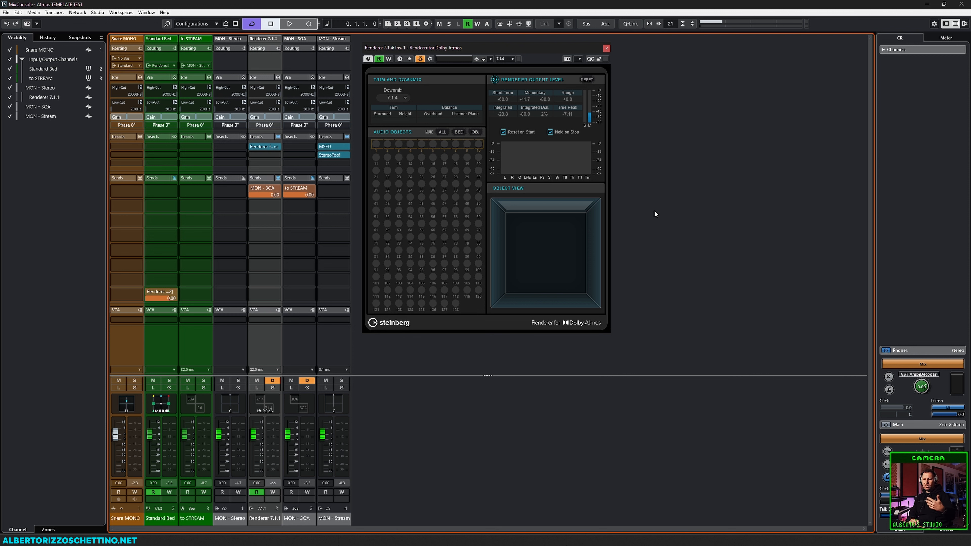
click(231, 519)
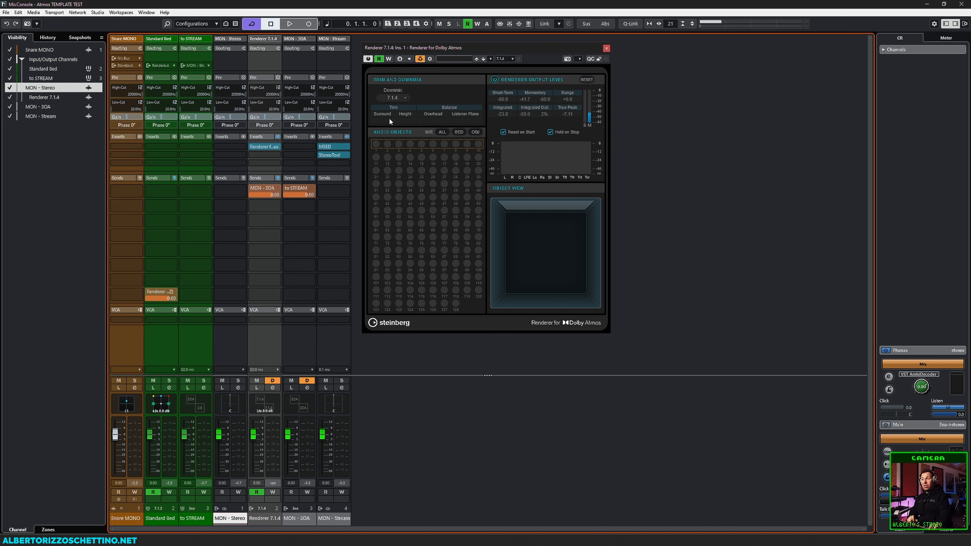
click(406, 98)
click(430, 93)
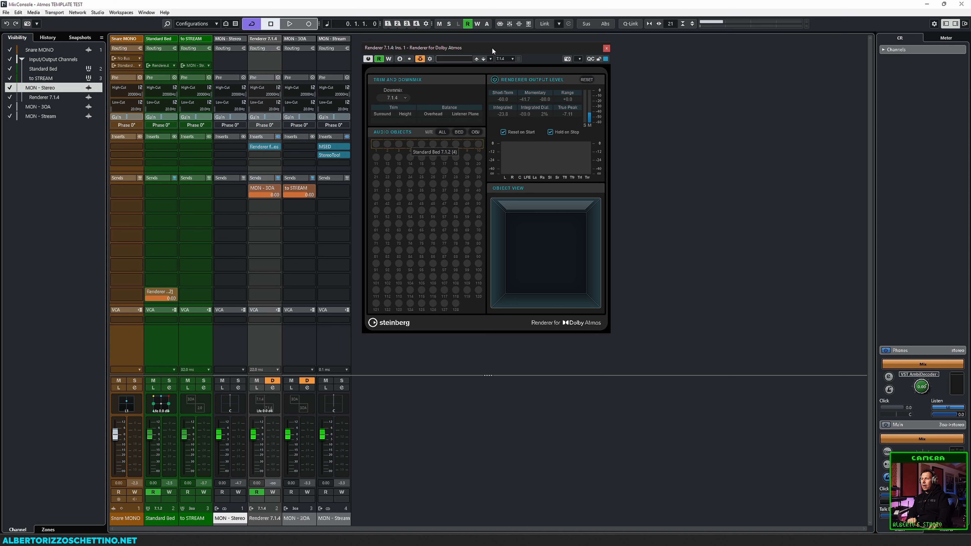
click(606, 48)
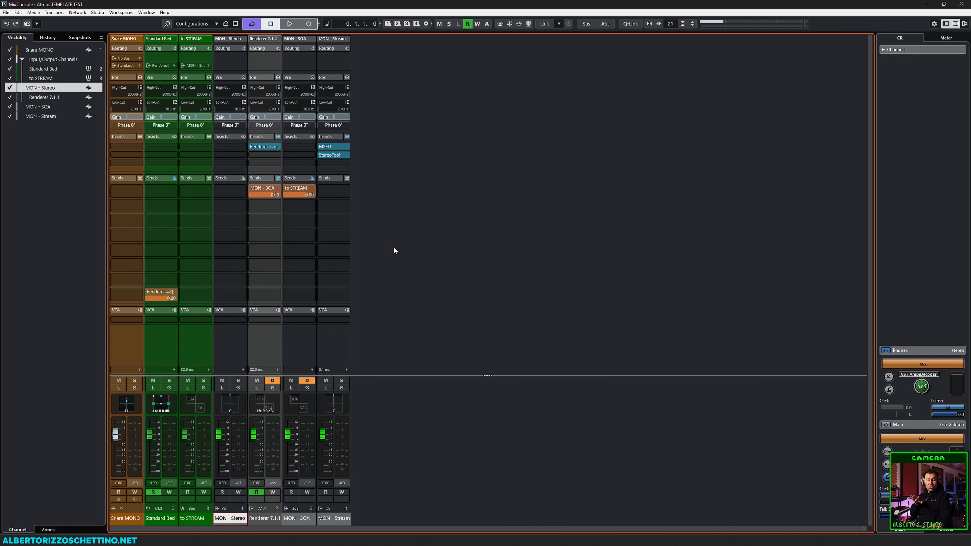
Mute Snare MONO and add an instrument track named Amiga, using the Amiga external instrument and routed to Standard Bed.
key(F3)
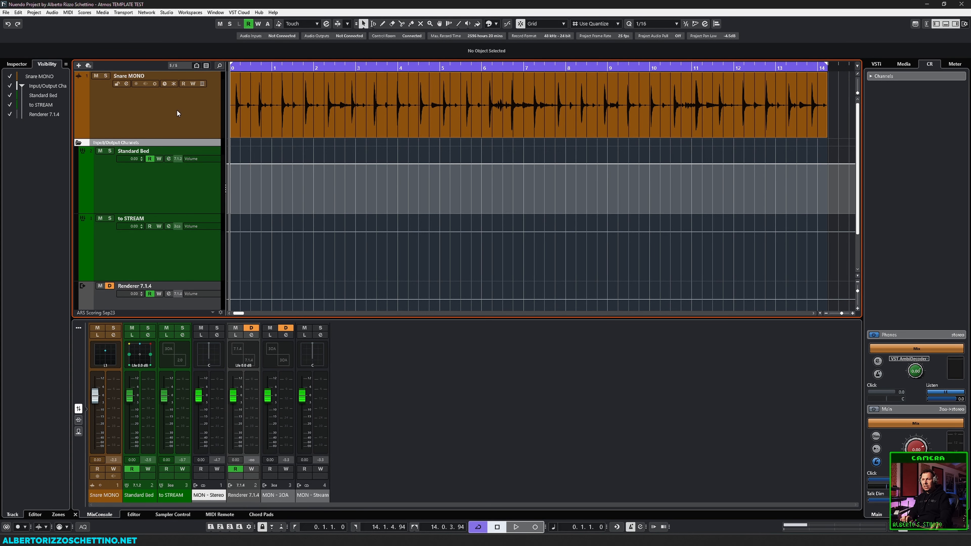
click(96, 76)
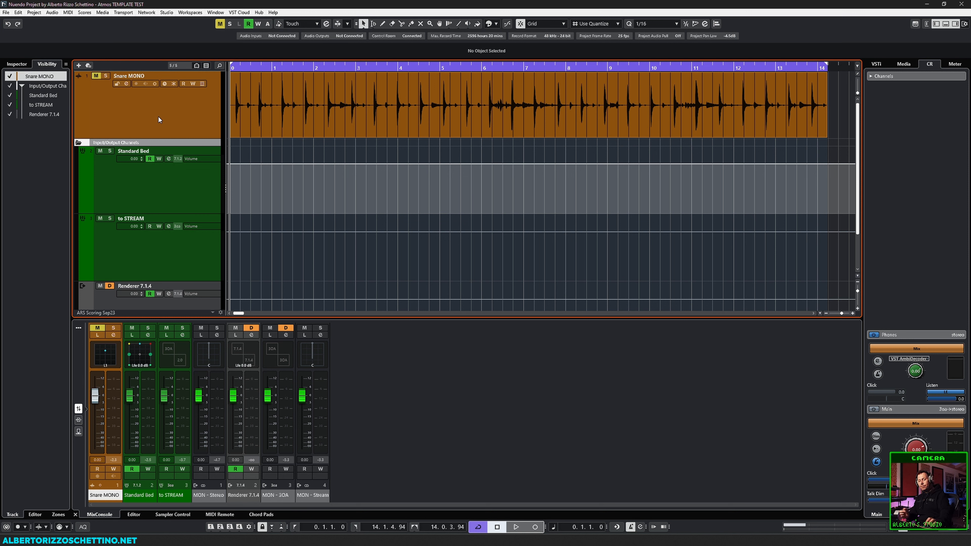
key(ctrl+t)
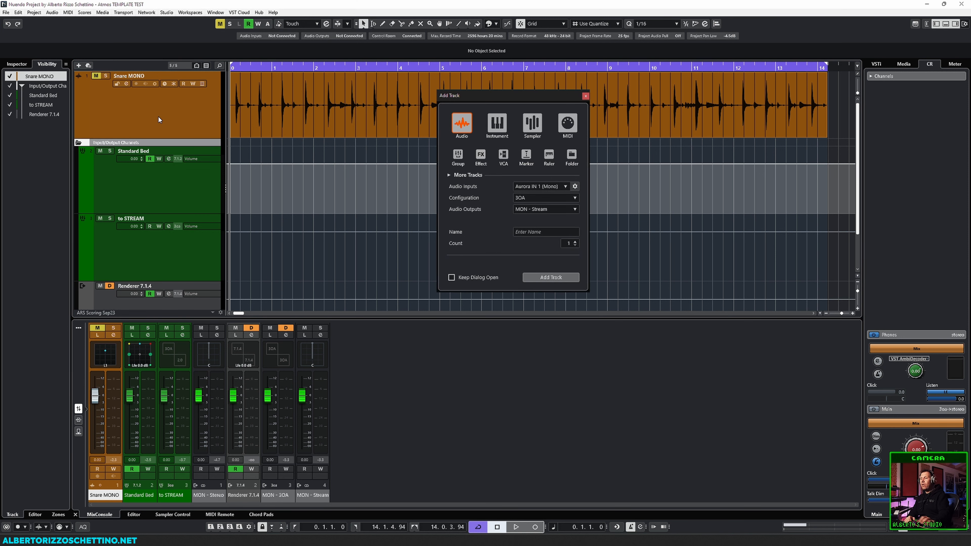
click(497, 123)
click(532, 187)
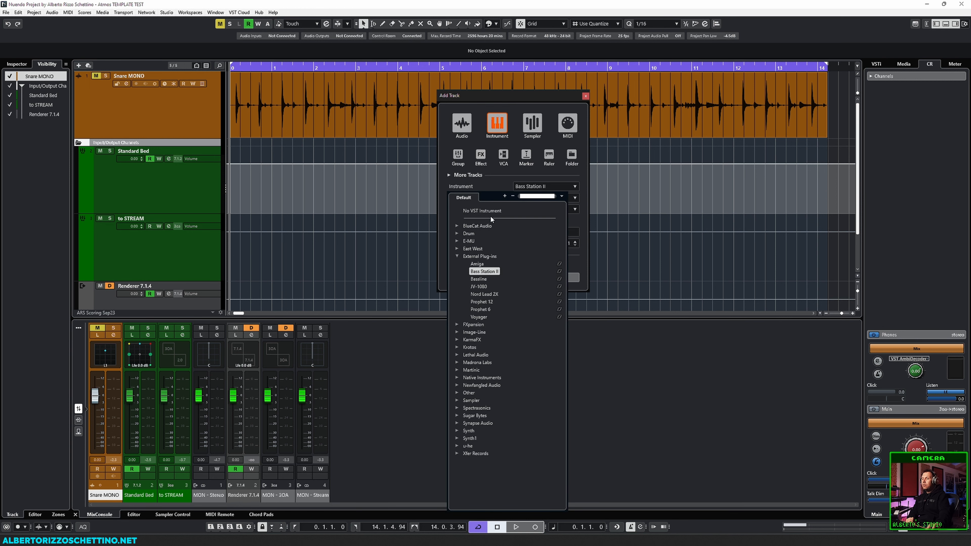
click(477, 264)
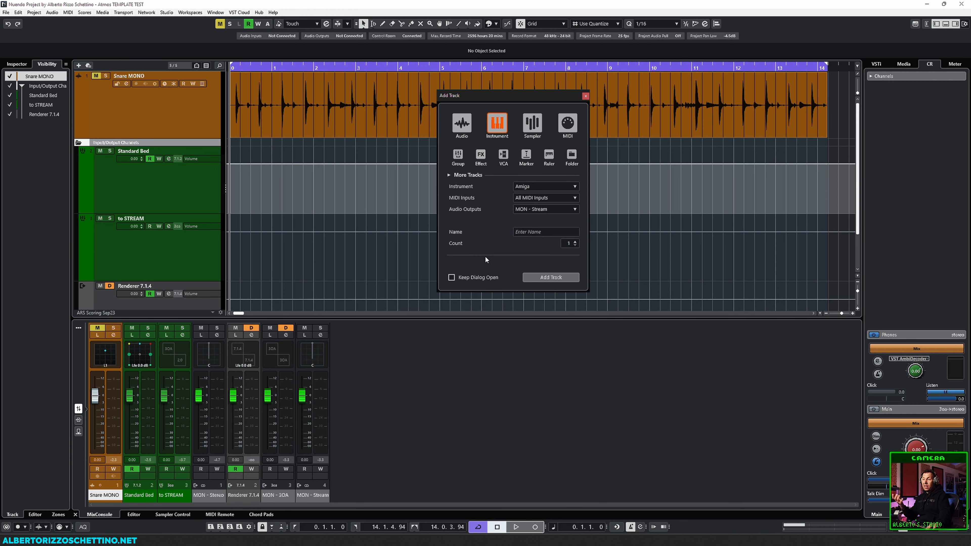
click(528, 211)
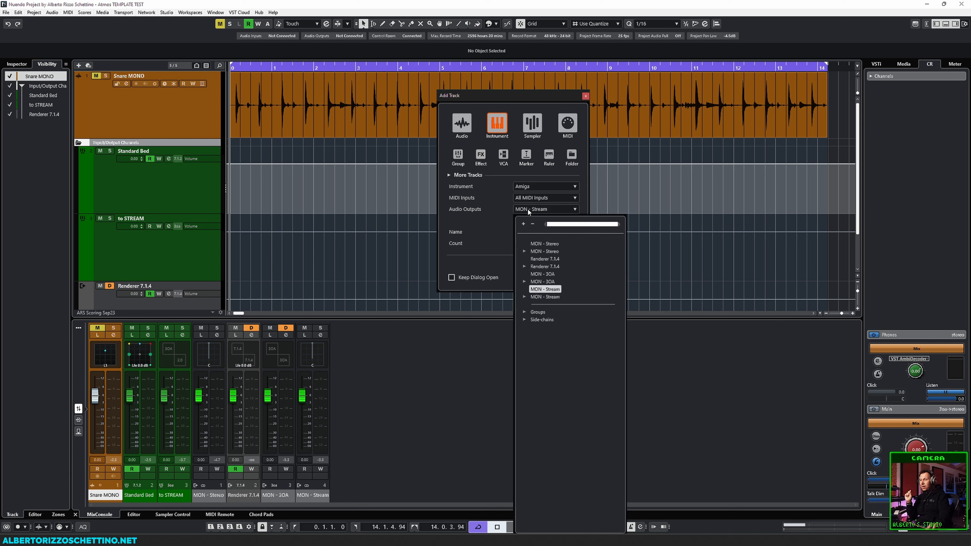
click(524, 312)
click(546, 320)
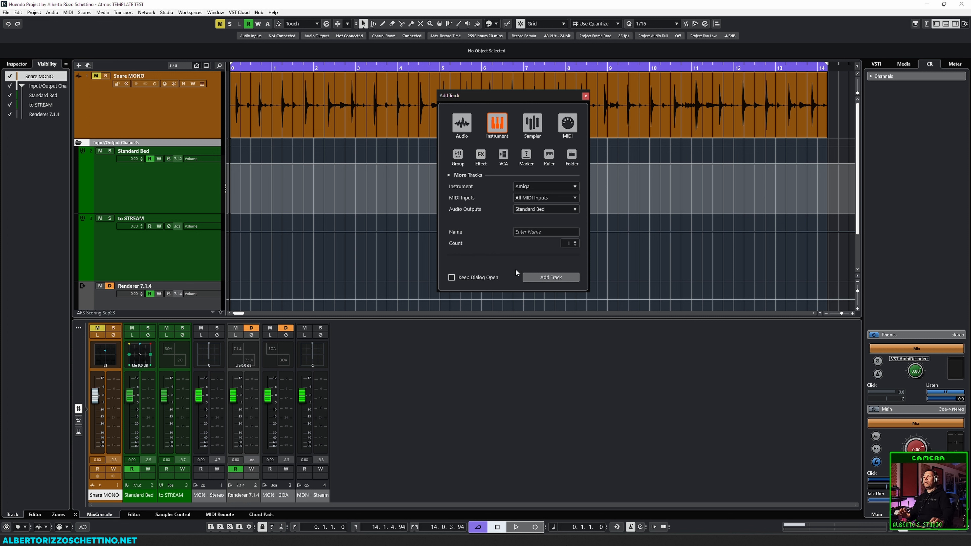
click(536, 233)
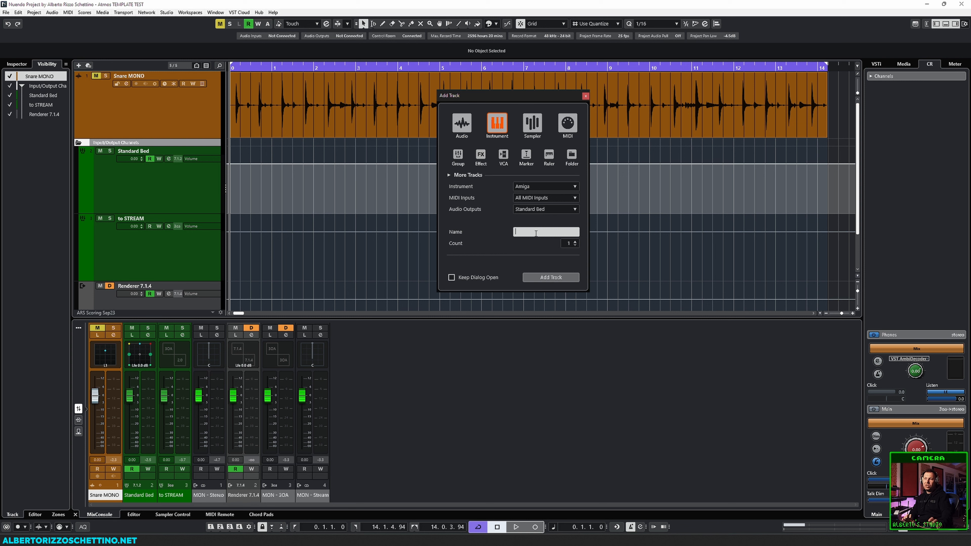
text(Amiga)
key(Return)
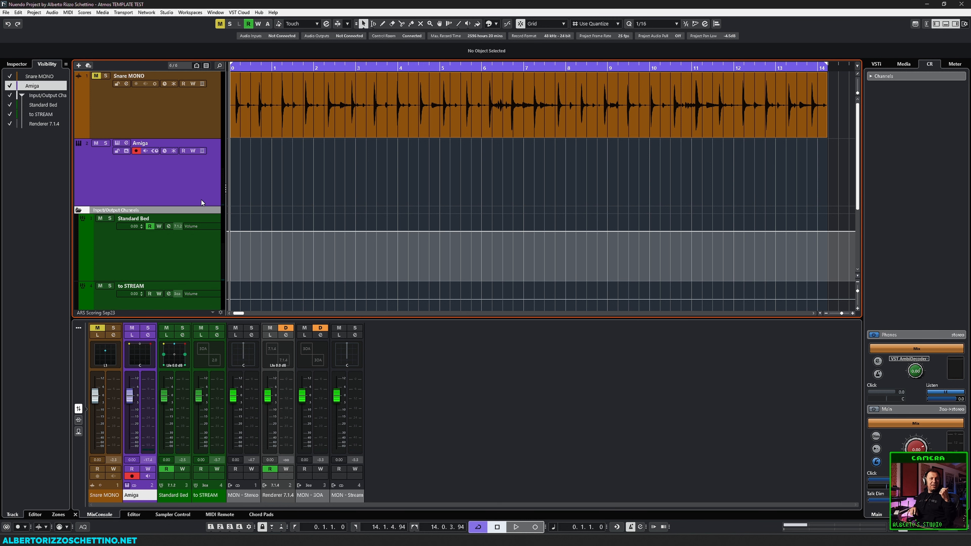
Remove the MSED and StereoTool inserts from MON - Stream, and solo the Amiga channel.
key(F3)
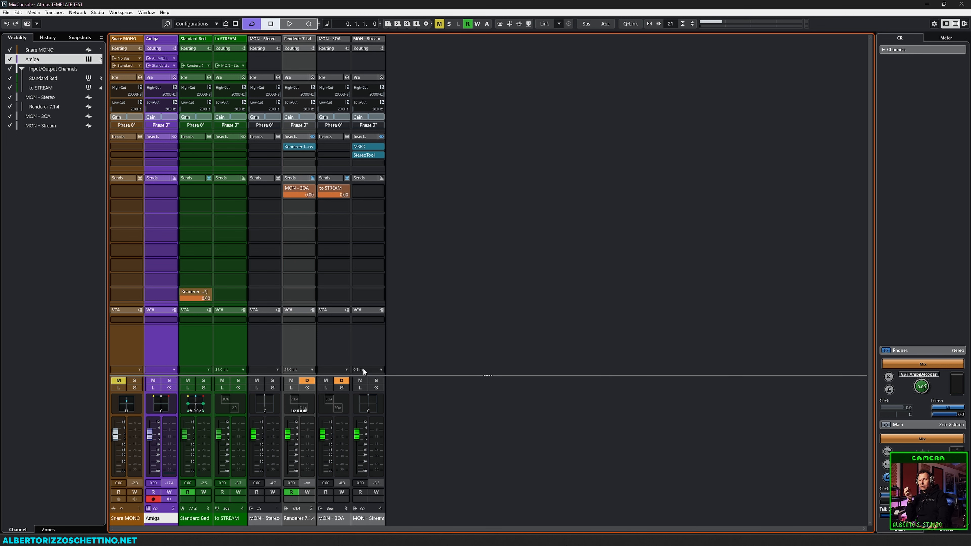
click(381, 147)
click(381, 155)
click(380, 154)
click(379, 162)
key(Delete)
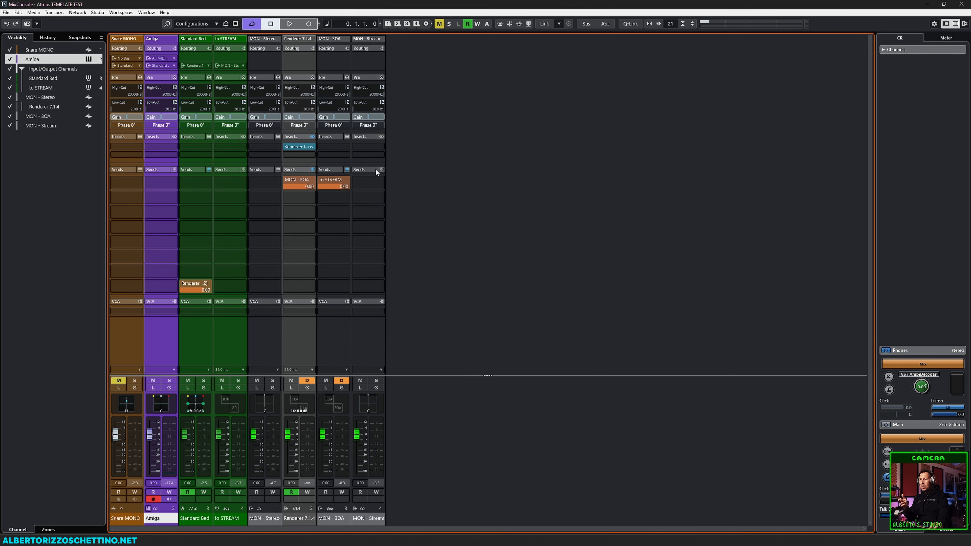
key(s)
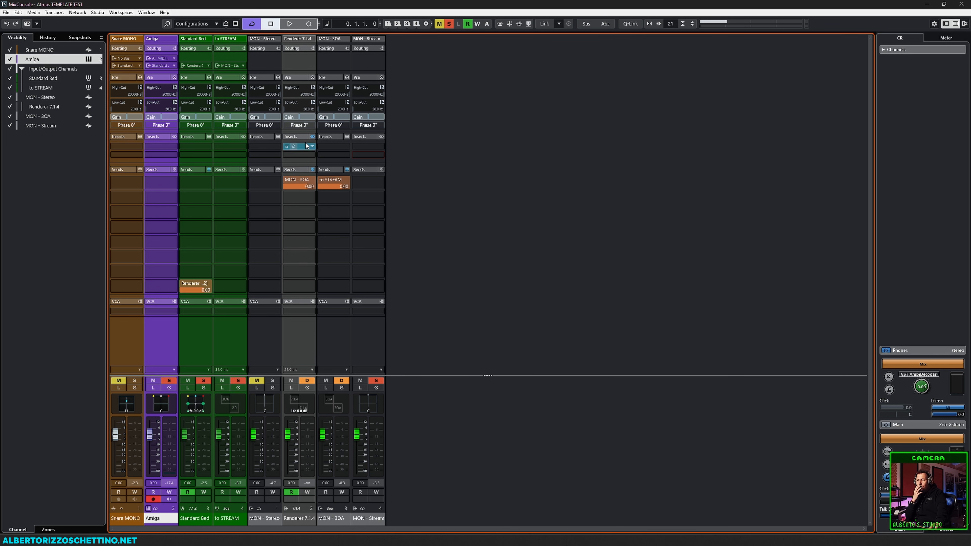
Try the Binaural and 2.0 downmixes in the Renderer for Dolby Atmos, then restore 7.1.4 and close the plug-in.
click(312, 147)
key(Escape)
click(294, 147)
drag(487, 46, 582, 56)
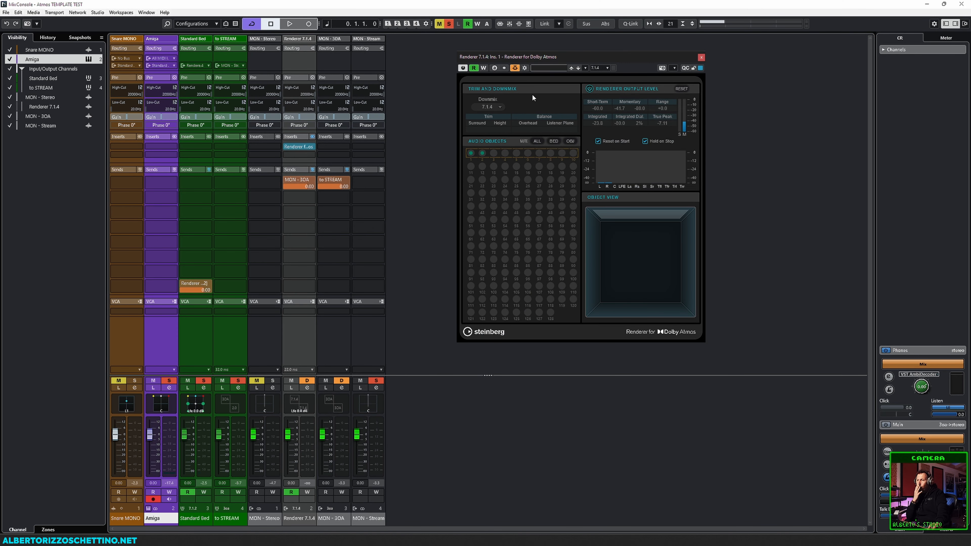
click(490, 108)
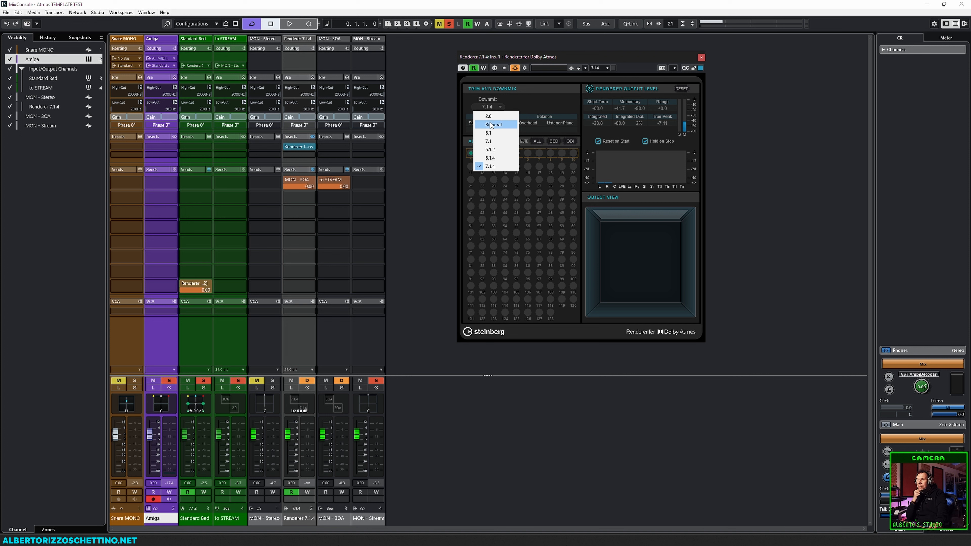
click(489, 121)
click(495, 108)
click(497, 116)
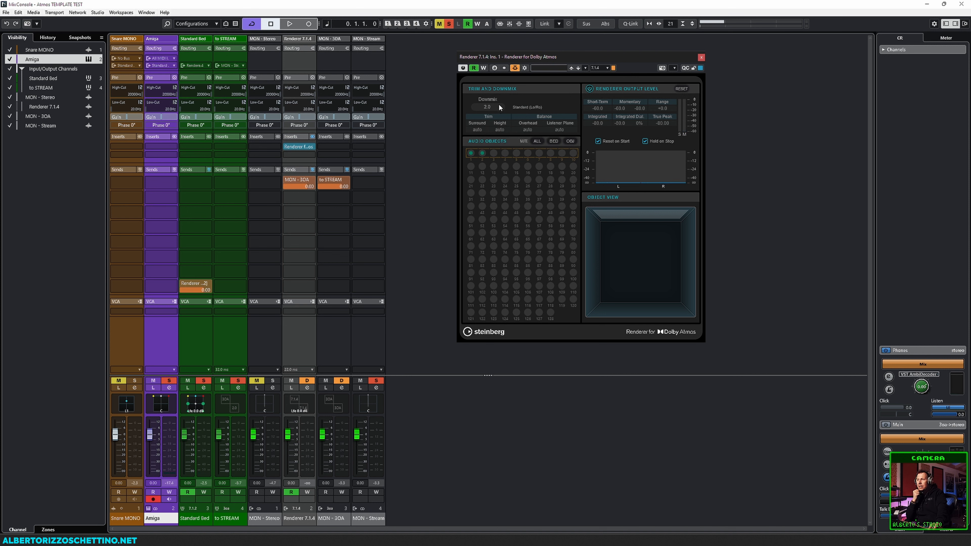
click(499, 107)
click(493, 165)
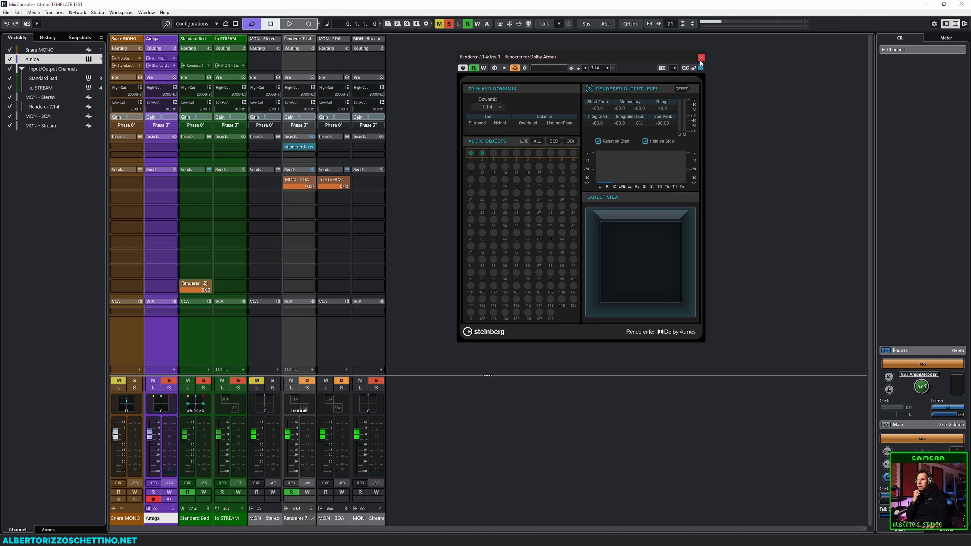
click(701, 57)
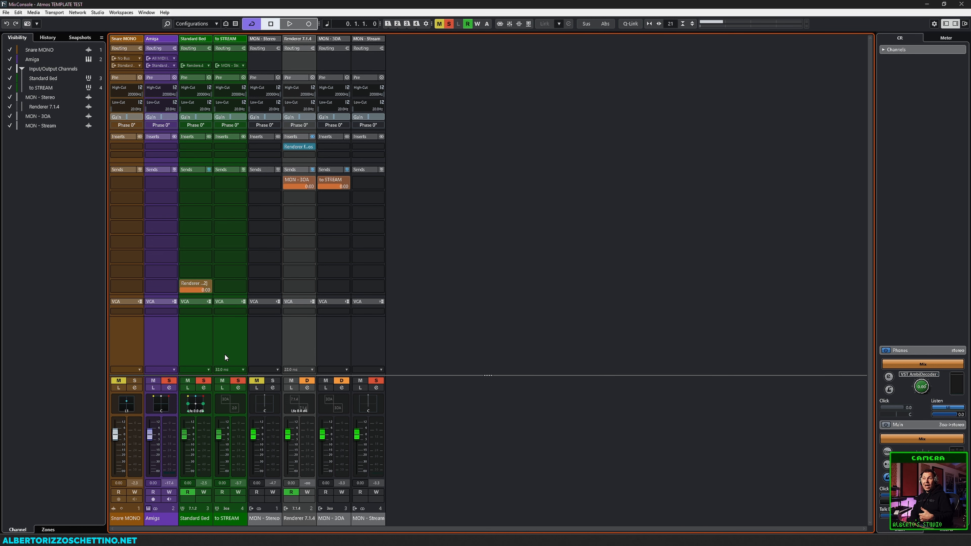
Check which plug-in causes the latency on the to STREAM channel, then close the latency overview.
click(227, 369)
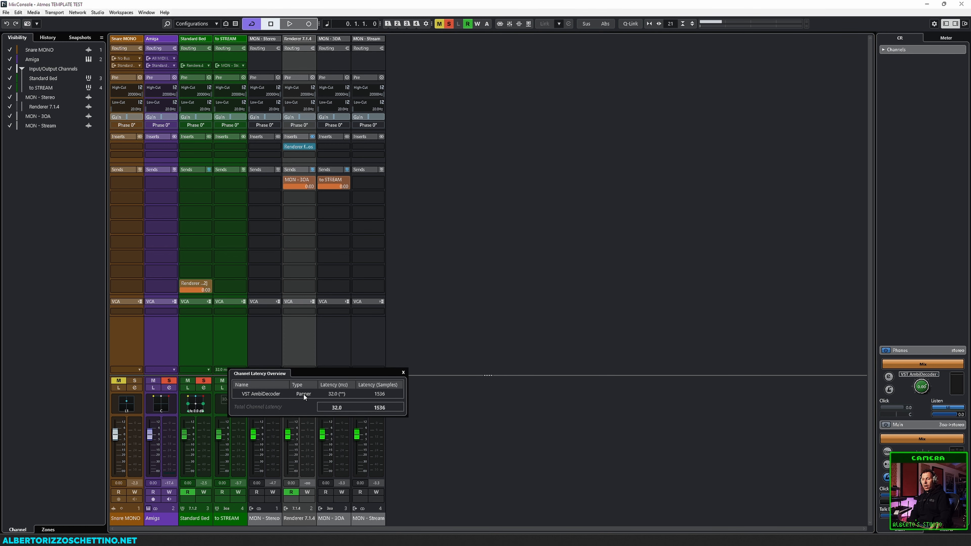
click(403, 372)
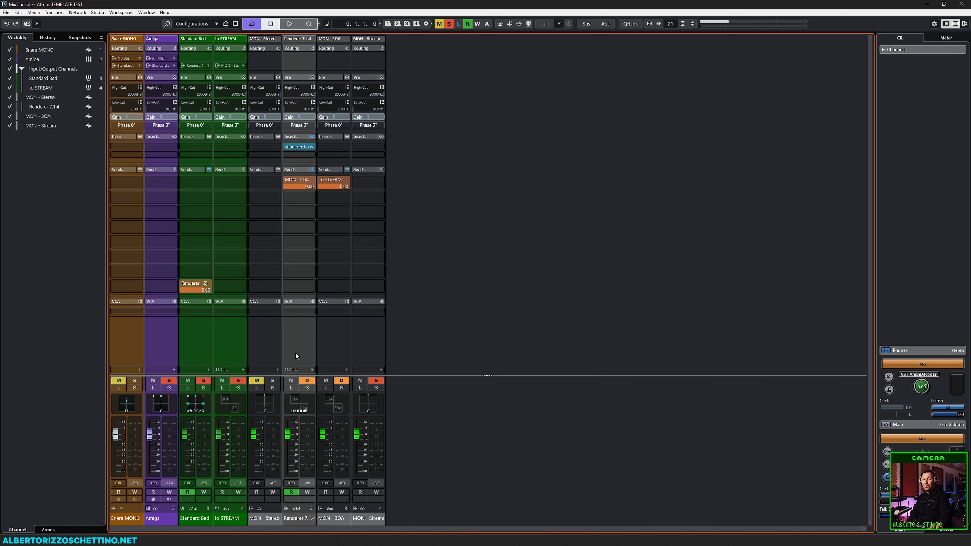
Add a 3OA effect track named Avalanche Run with the Avalanche Run PEDAL effect, routed to Standard Bed.
click(163, 347)
key(t)
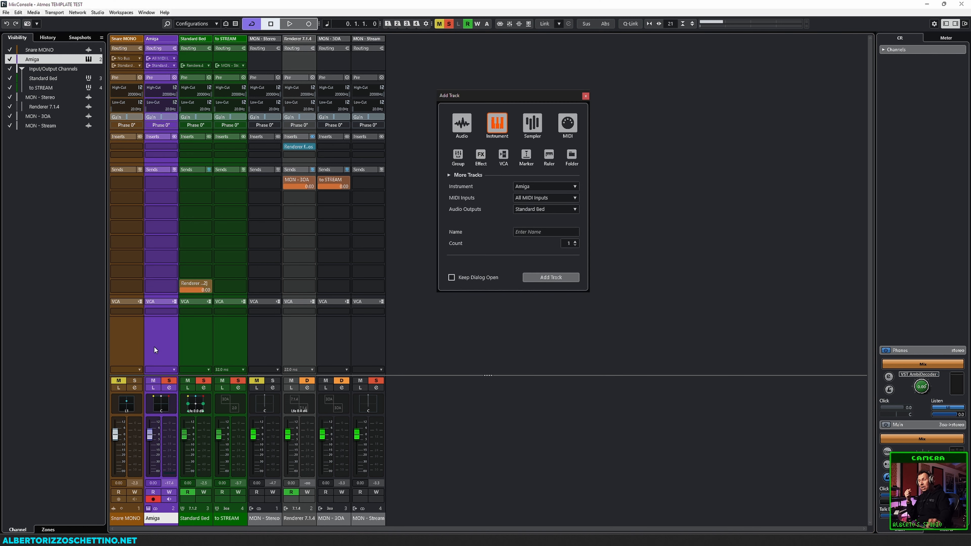
click(481, 154)
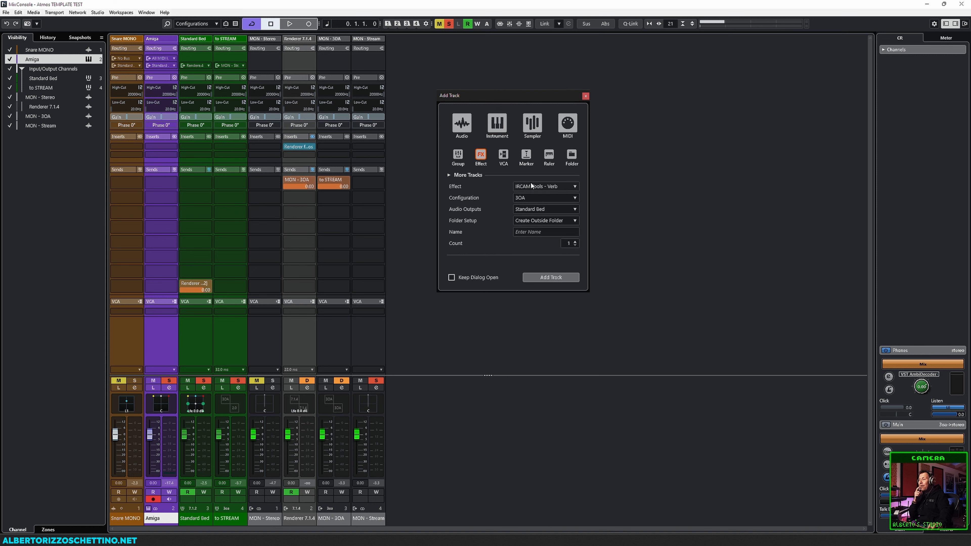
click(531, 187)
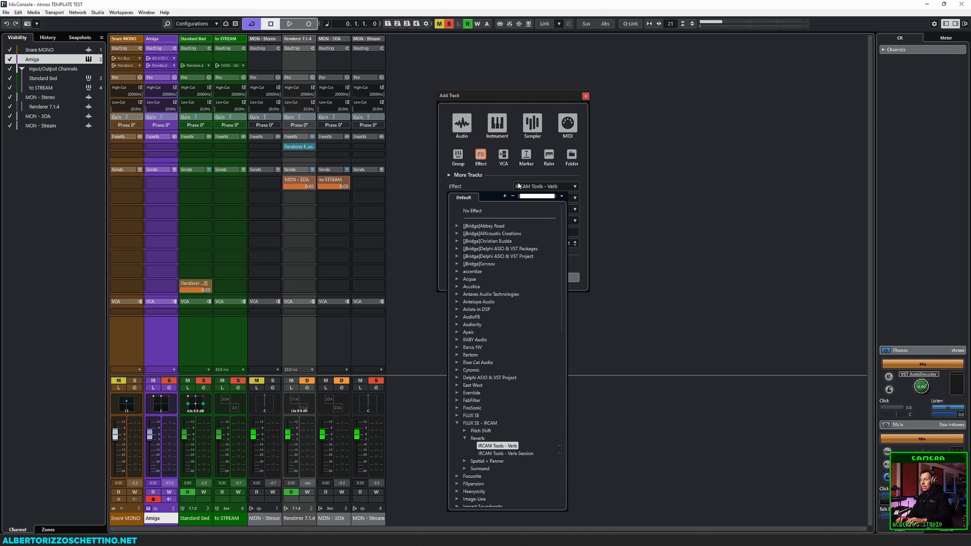
text(avalan)
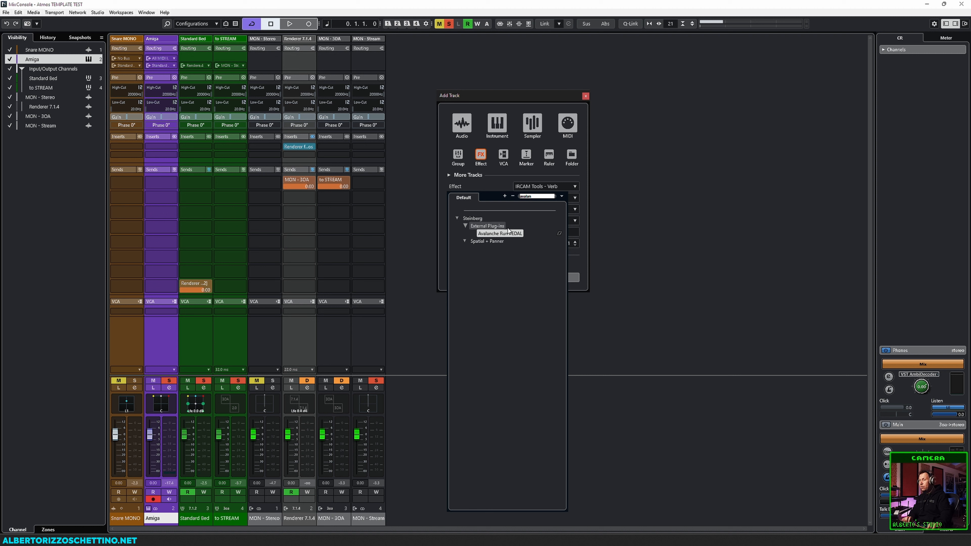
click(509, 233)
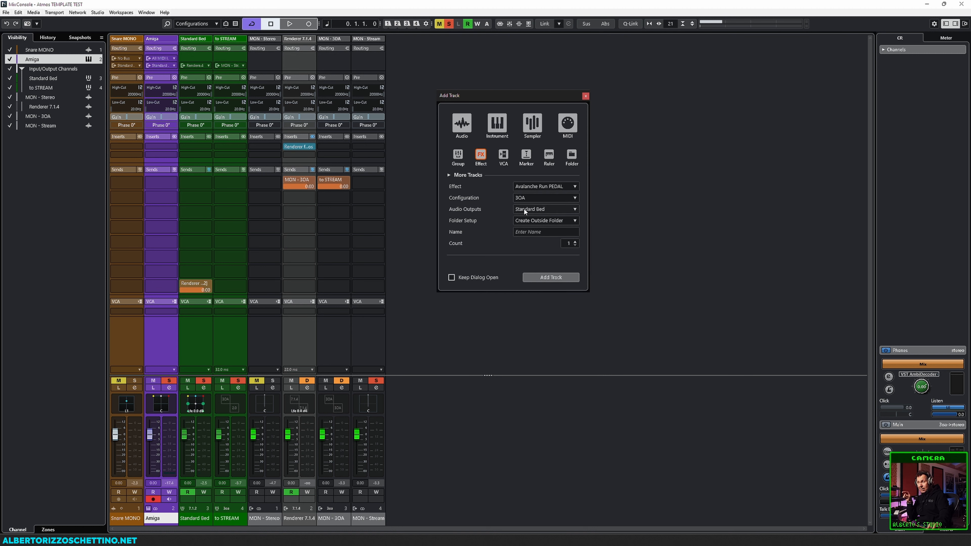
click(527, 232)
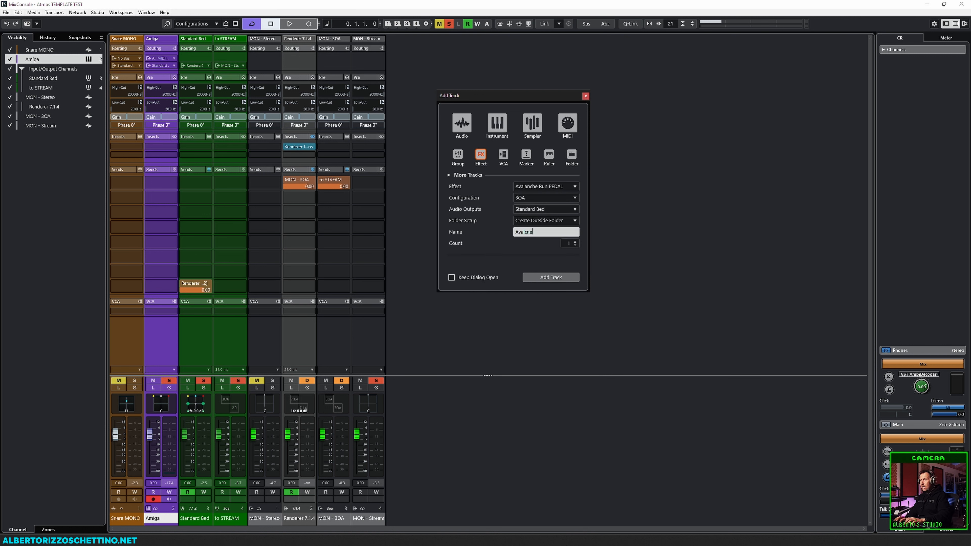
text(Avalanche Run)
key(Return)
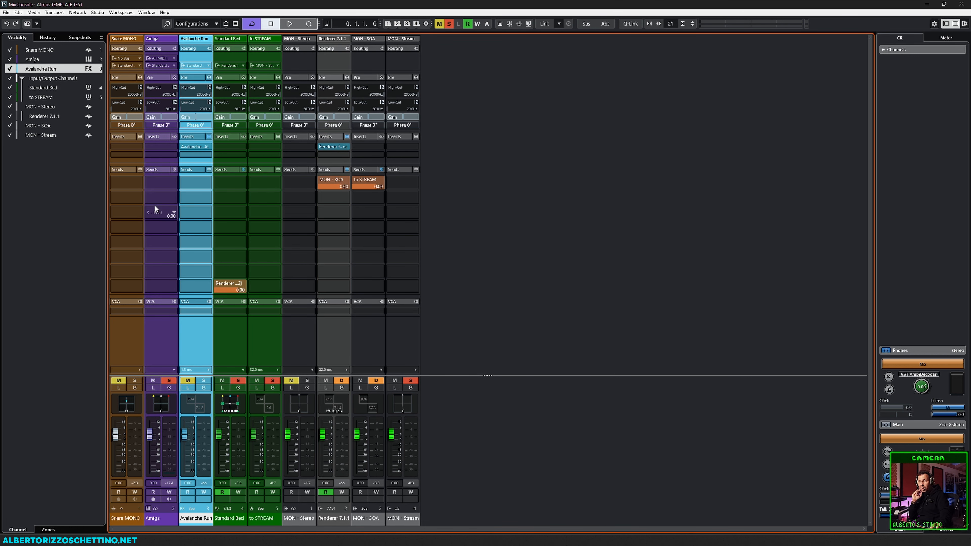
Activate a send from Amiga to Avalanche Run at 0.00 dB and solo the Avalanche Run channel.
click(172, 184)
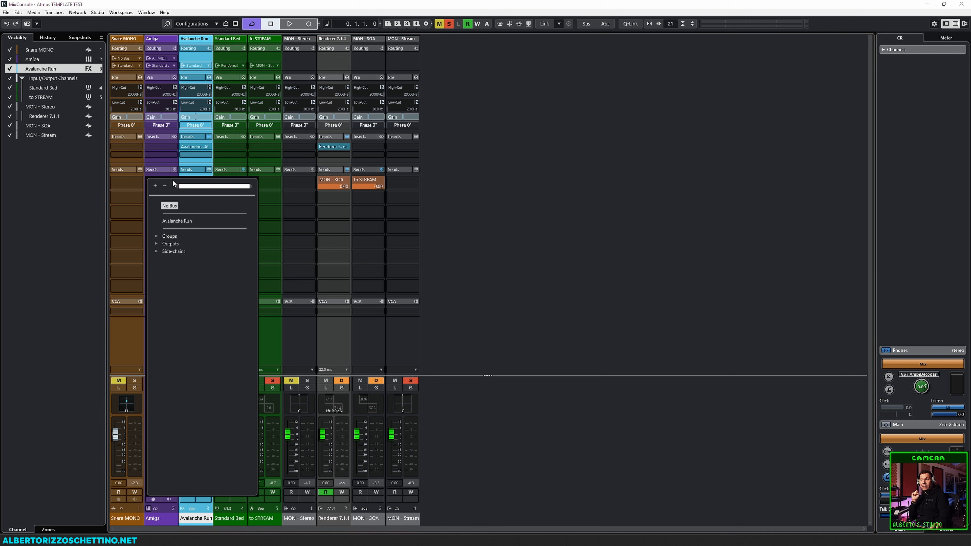
click(172, 223)
click(149, 179)
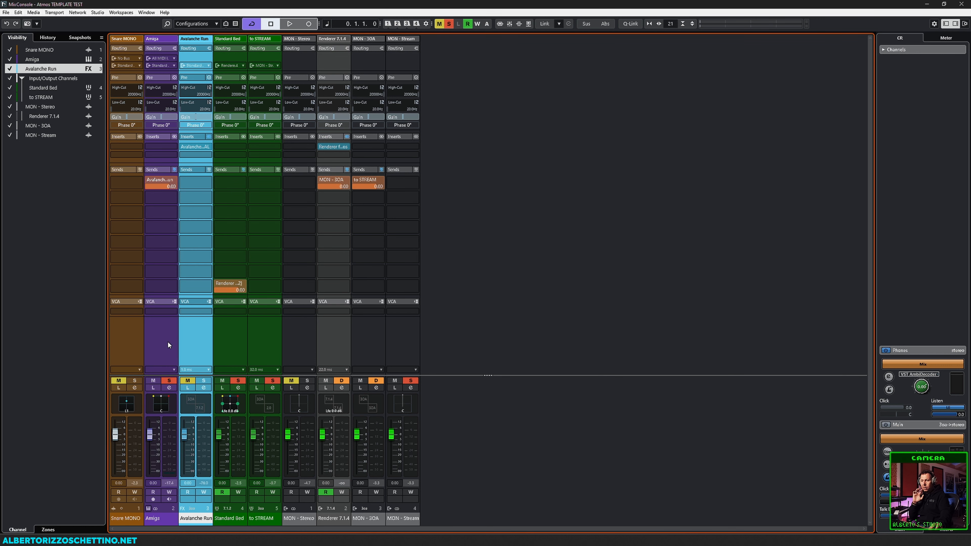
click(200, 381)
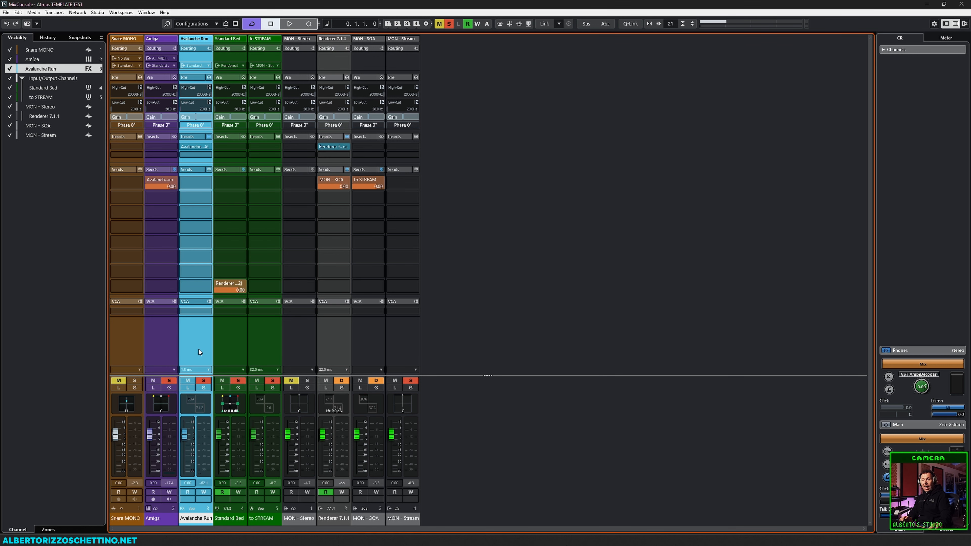
Add a stereo input bus named 2BUS Return in the audio connections.
key(F3)
key(F3)
key(F4)
click(408, 80)
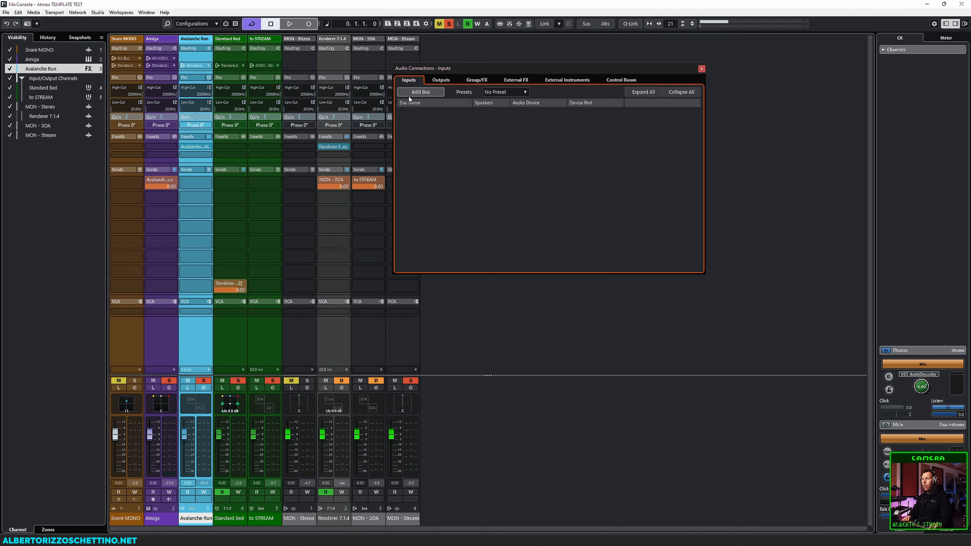
click(420, 91)
click(499, 249)
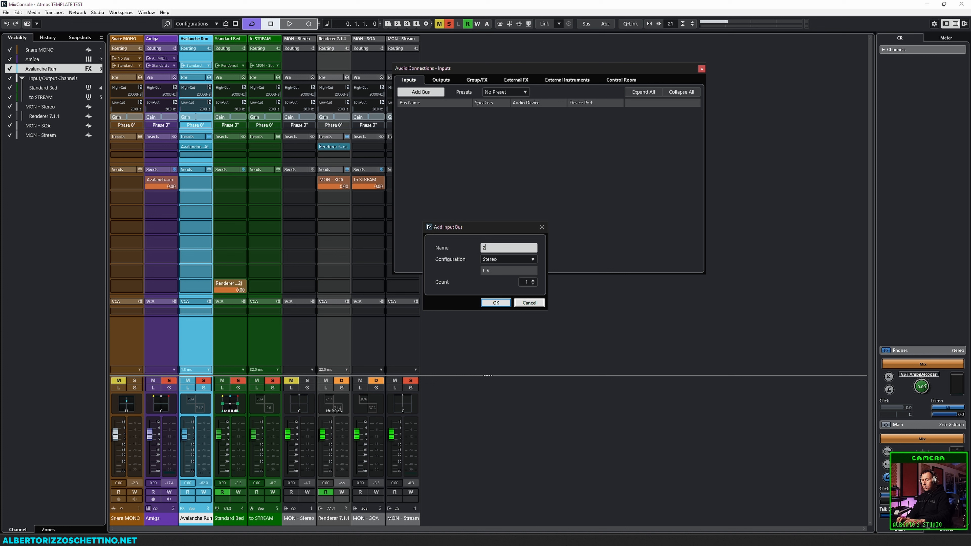
text(2BUS Return)
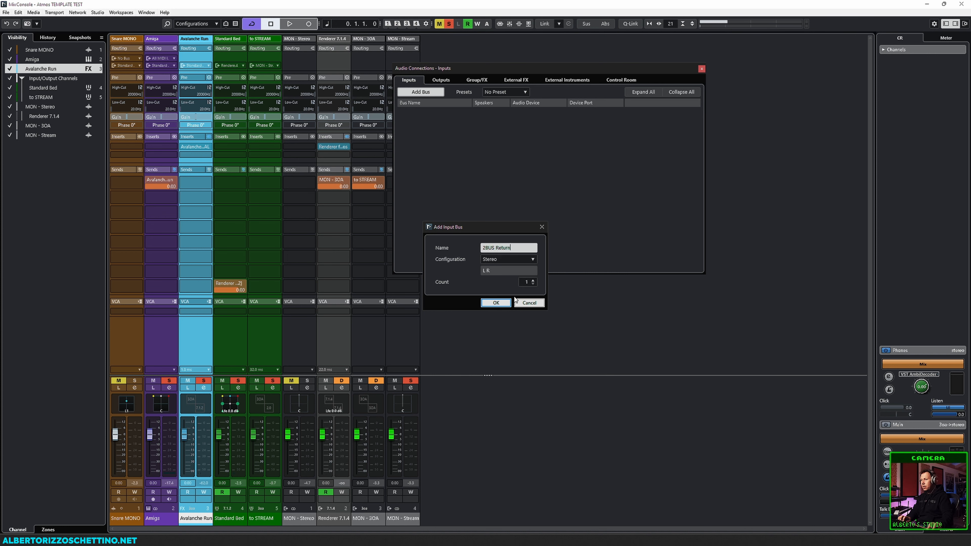
click(496, 303)
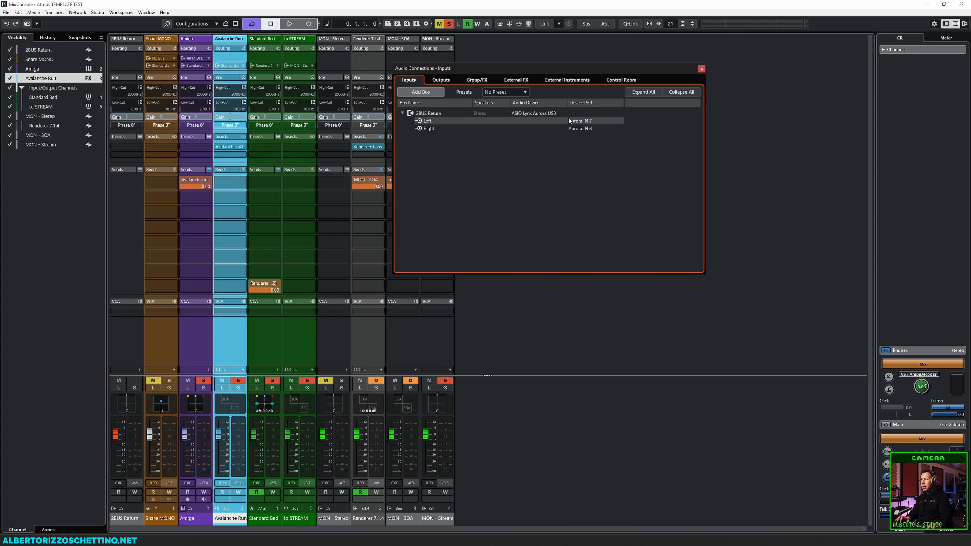
Assign the 2BUS Return bus to Aurora IN 15 for the left channel and Aurora IN 16 for the right, then close the audio connections.
click(577, 120)
click(589, 250)
click(581, 121)
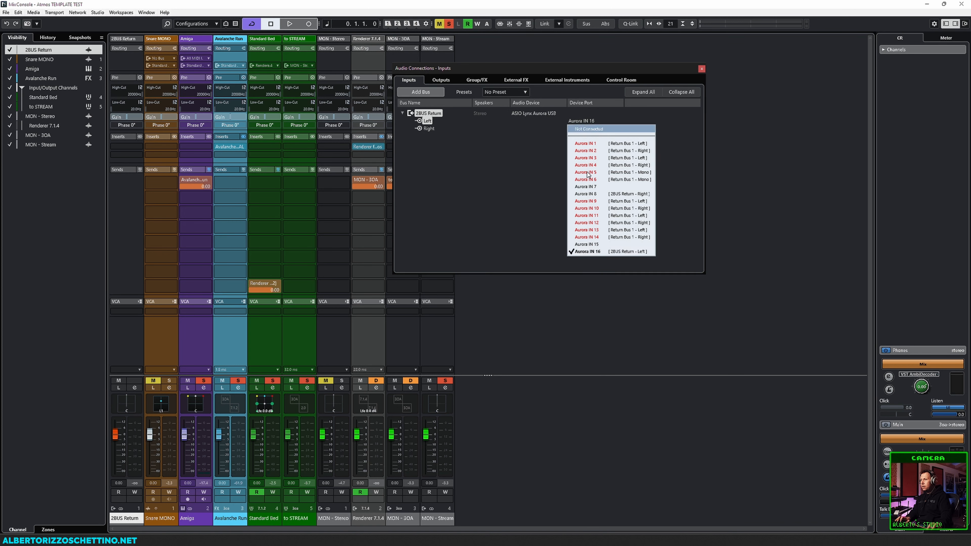
click(595, 245)
click(581, 129)
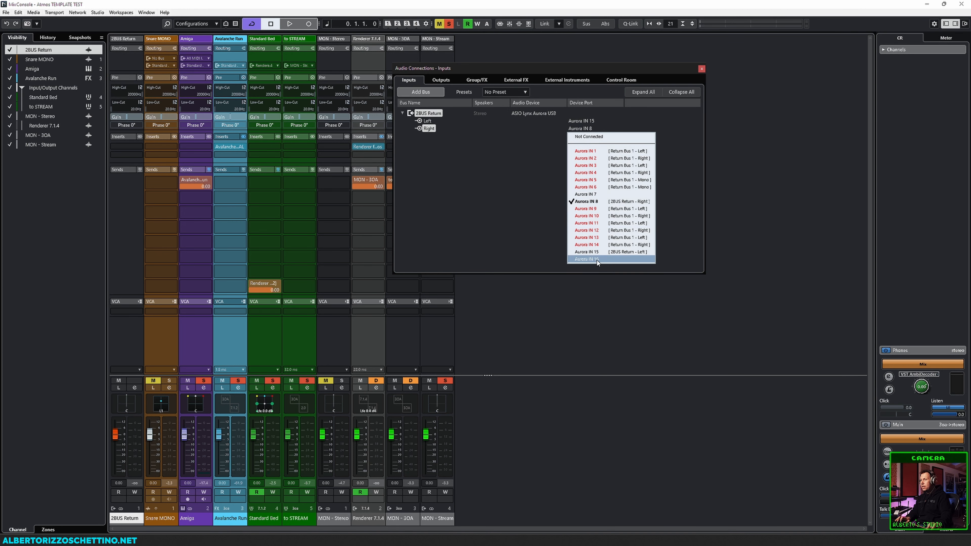
click(597, 259)
click(701, 69)
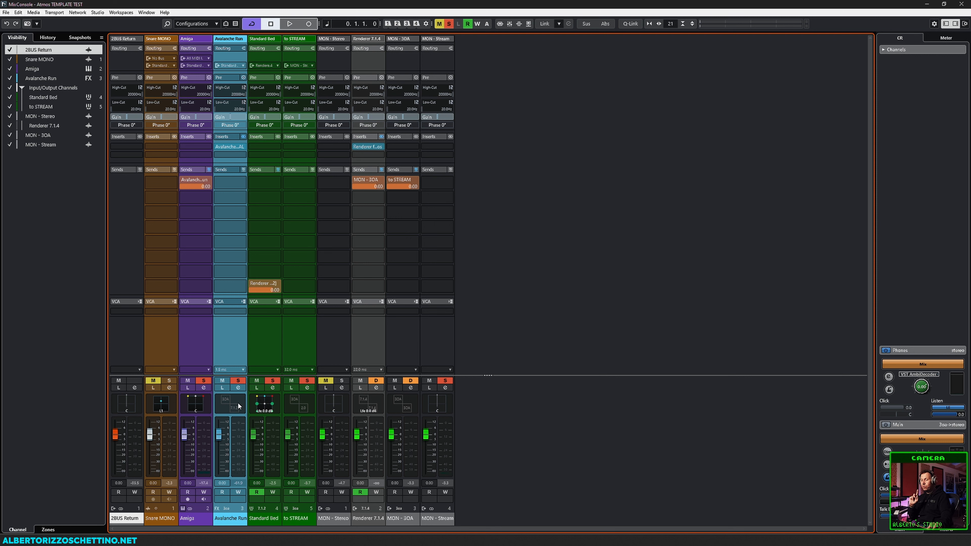
Add a stereo audio track named 2BUS Return with the 2BUS Return bus as input and Standard Bed as output.
click(200, 345)
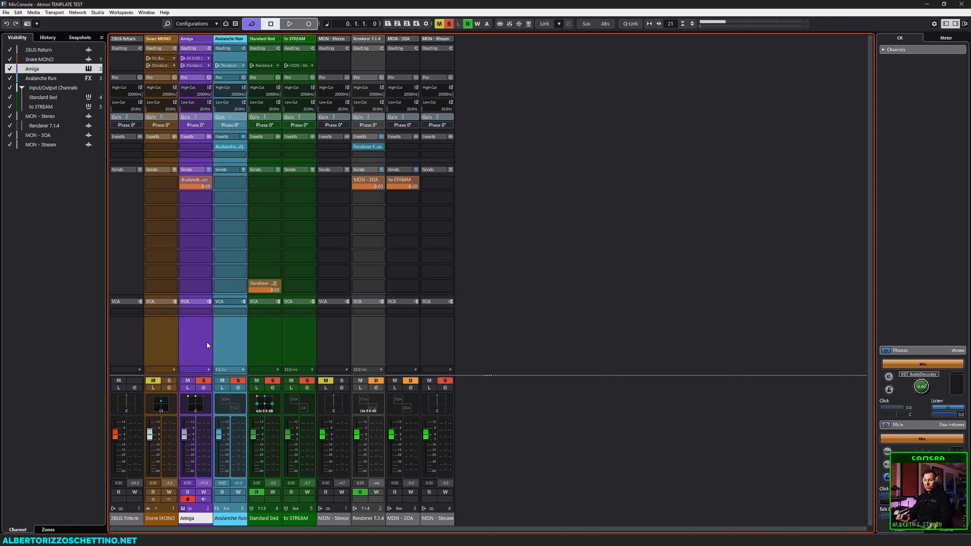
click(225, 341)
key(ctrl+t)
click(460, 126)
click(535, 186)
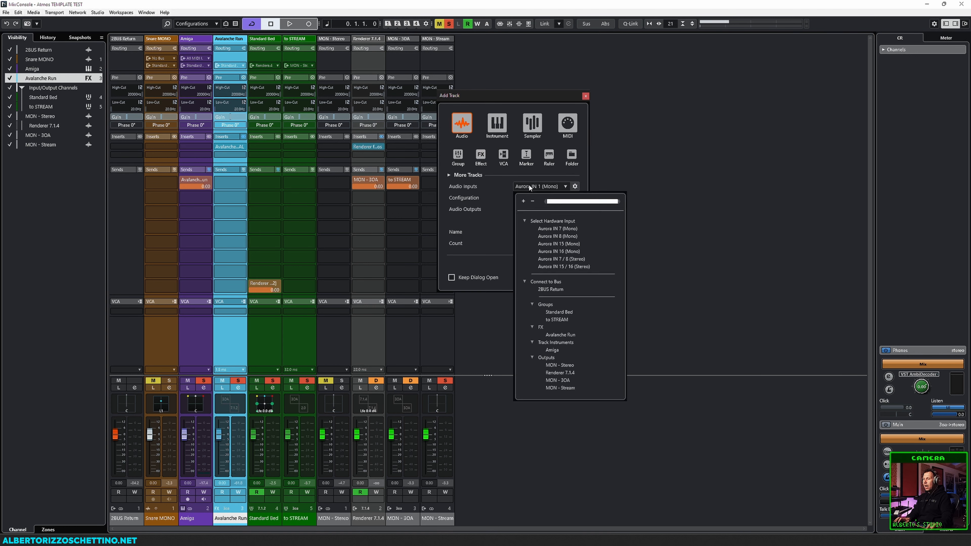
click(547, 291)
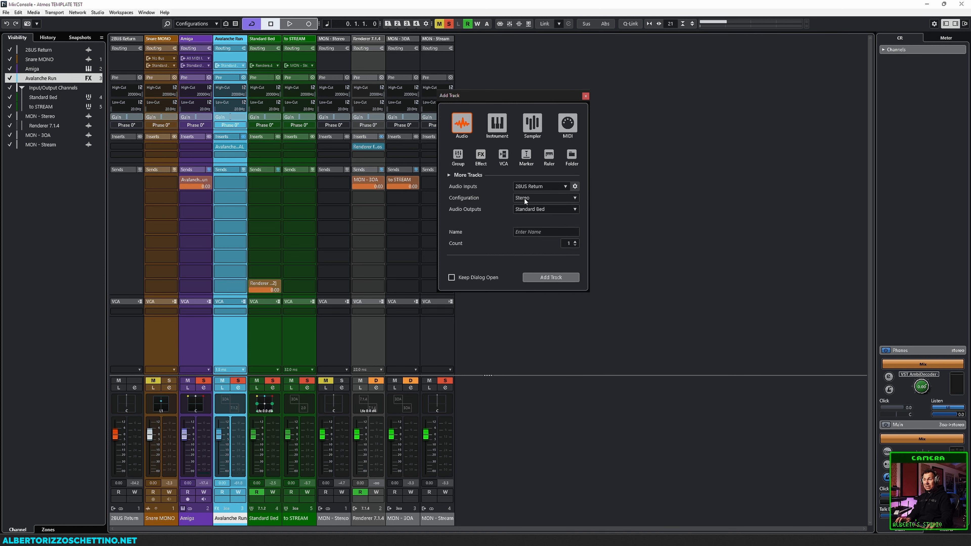
click(526, 232)
text(2BUS Return)
key(Return)
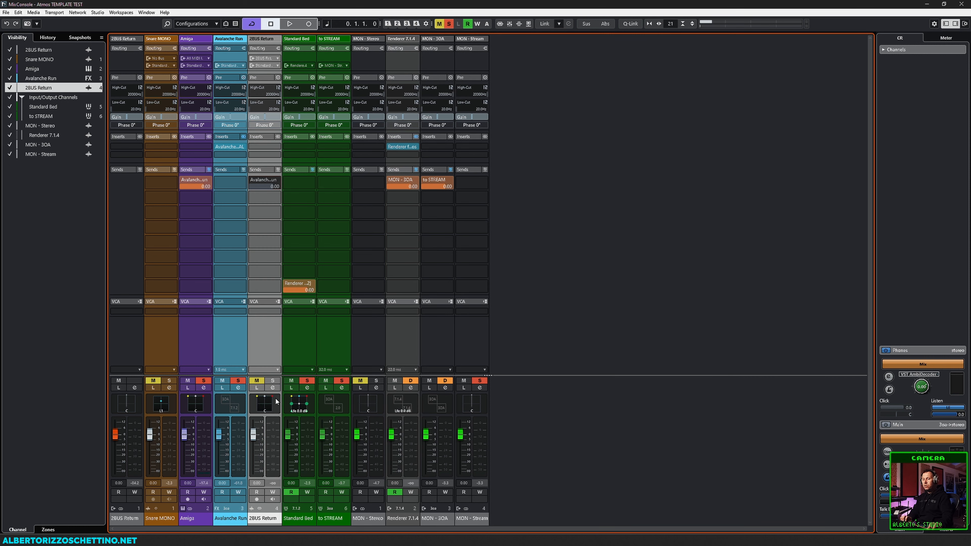
Put the 2BUS Return track in solo defeat and turn on its input monitoring.
click(272, 381)
alt+click(271, 381)
click(273, 499)
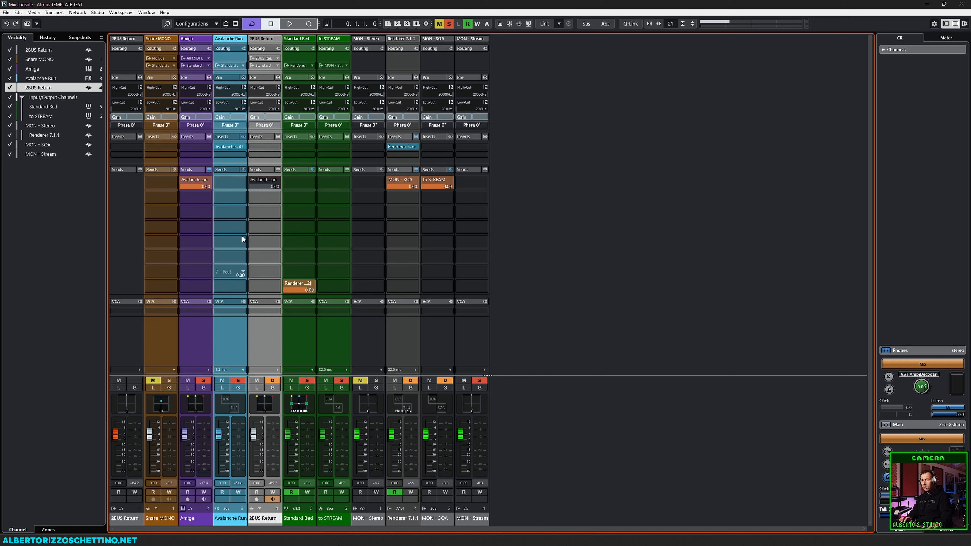
Remove the Avalanche Run send from the 2BUS Return track and select the Amiga channel for testing.
click(275, 179)
click(280, 221)
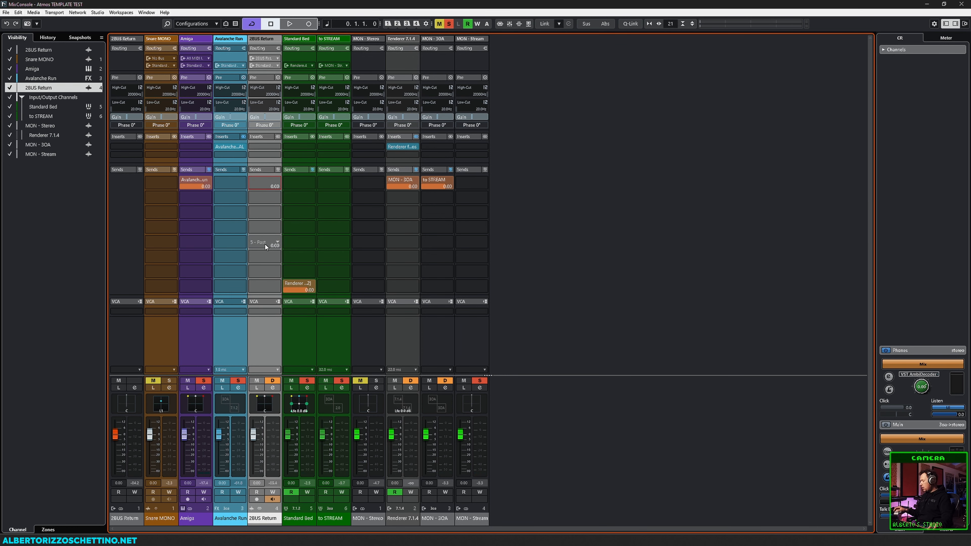
click(167, 350)
click(188, 366)
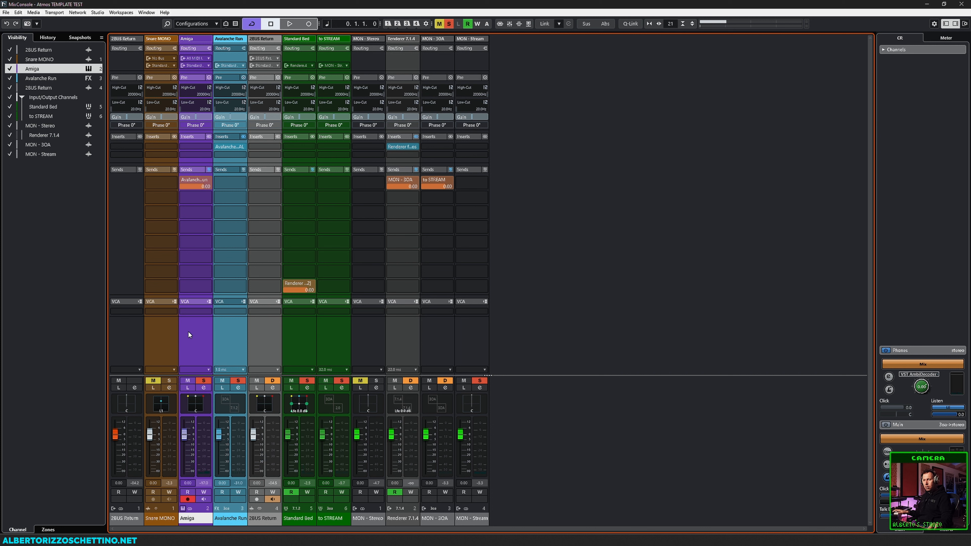
Set the Avalanche Run channel's output to No Bus, then route it back to Standard Bed.
click(227, 346)
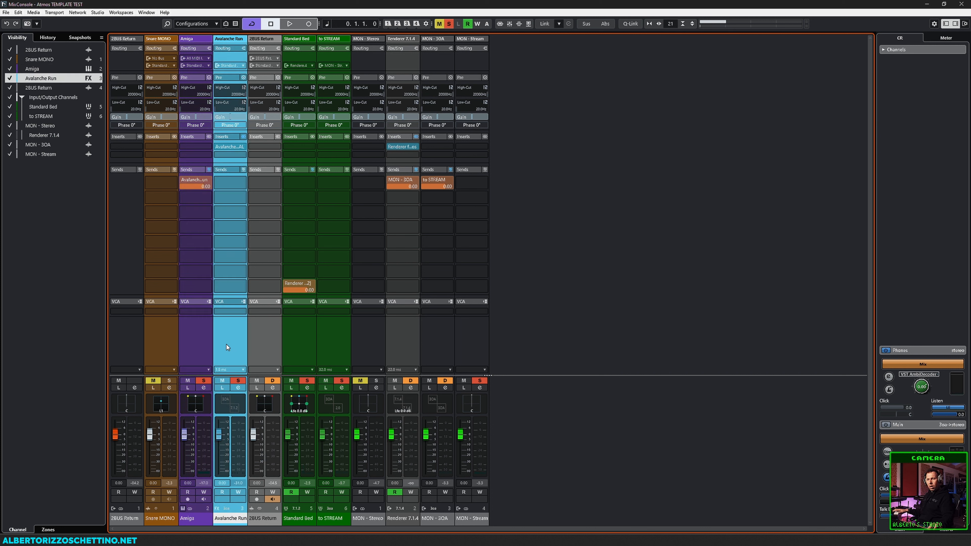
click(245, 66)
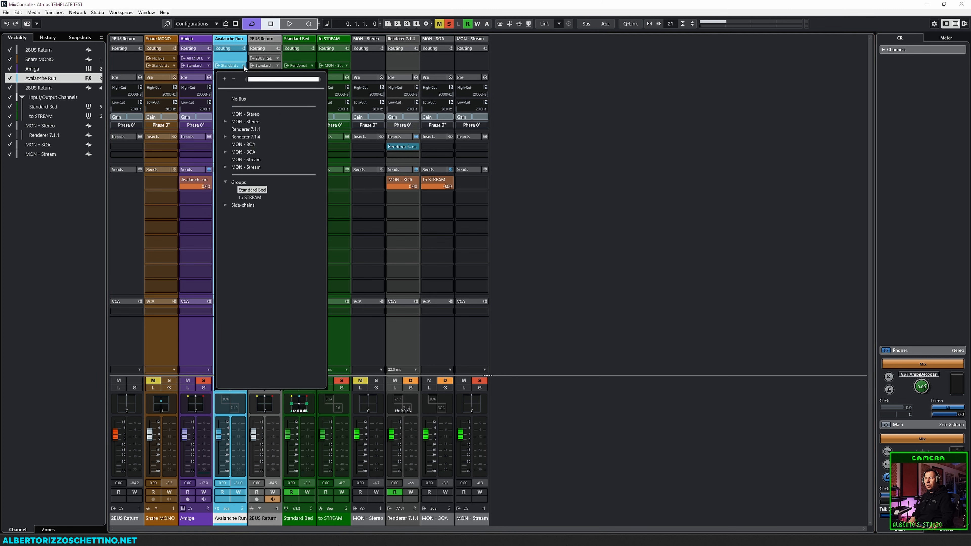
click(238, 99)
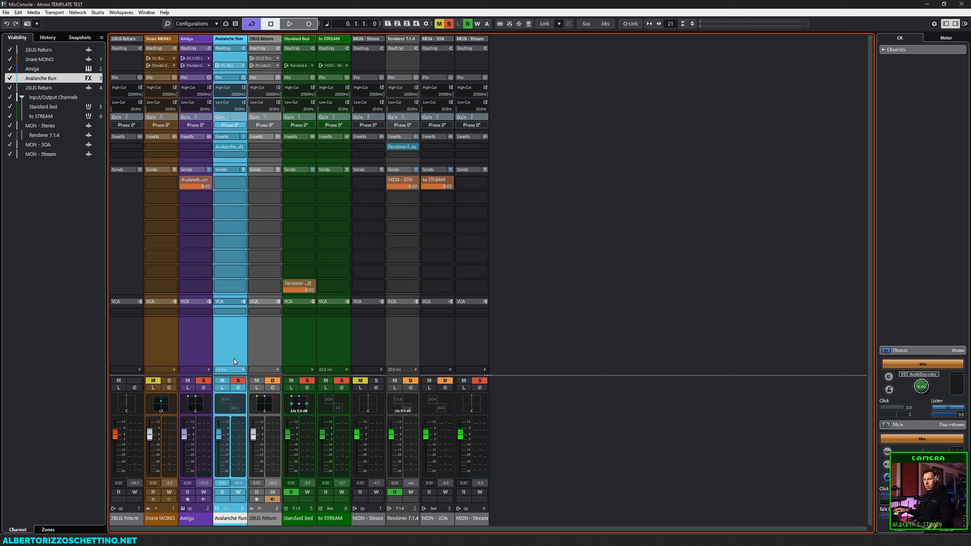
click(241, 66)
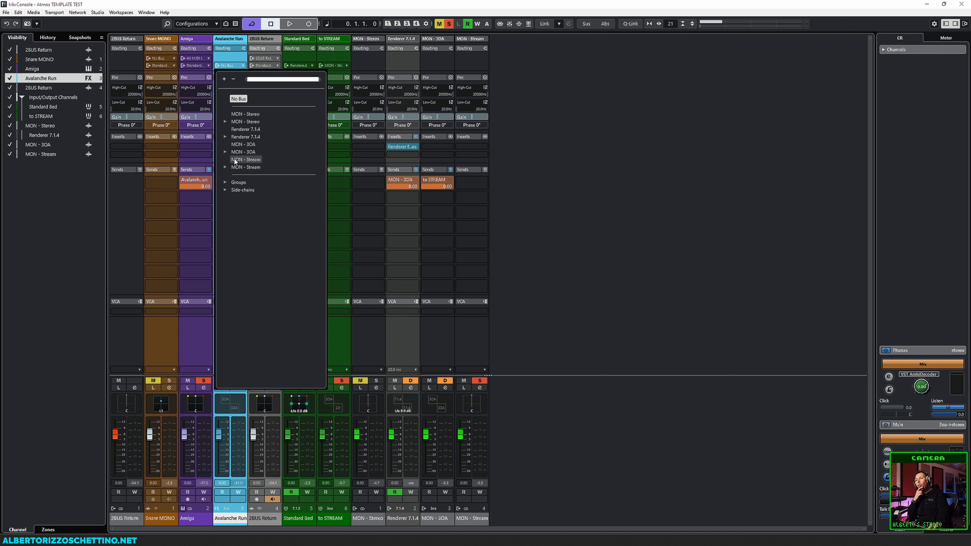
click(235, 183)
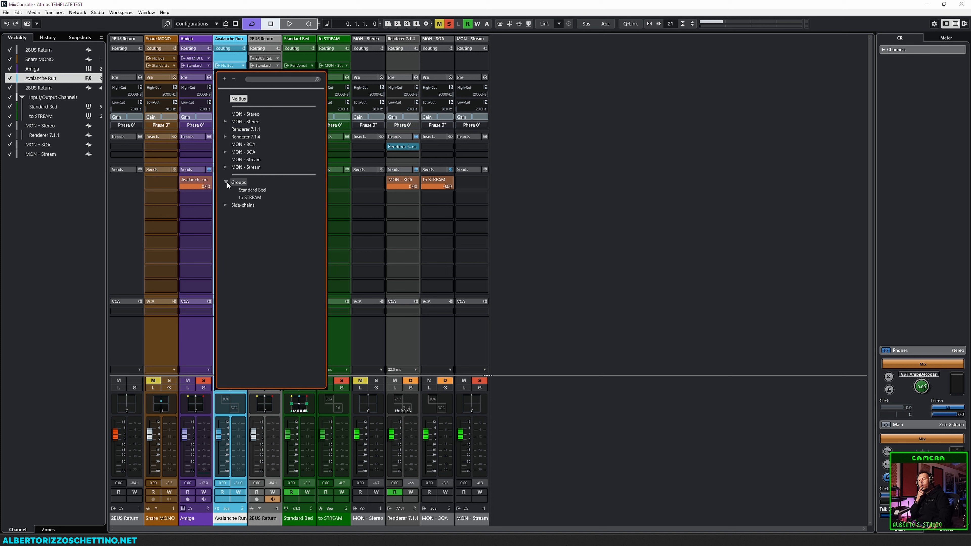
click(246, 191)
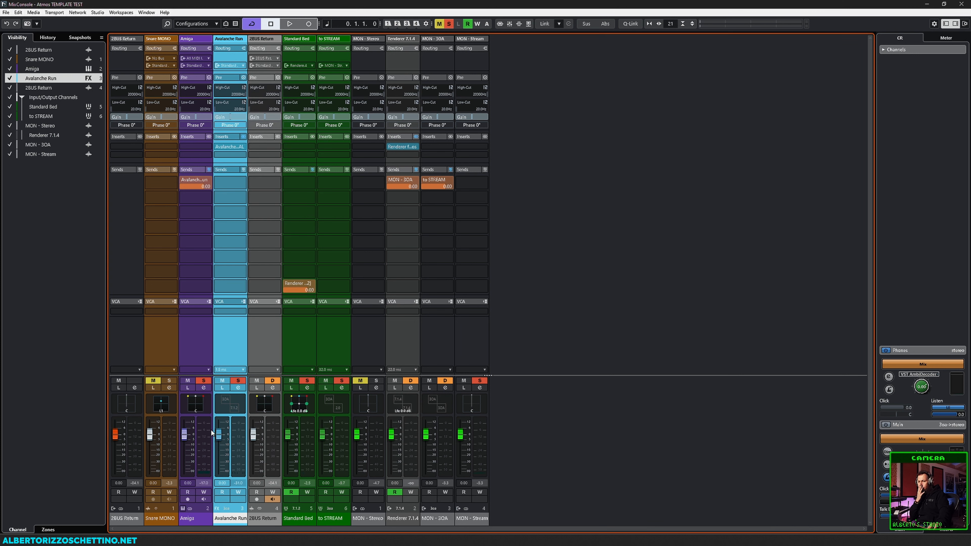
Test Amiga's send pre-fader with its fader fully down and the 2BUS Return fader at maximum, then reset the Amiga fader to 0.00 dB.
click(190, 179)
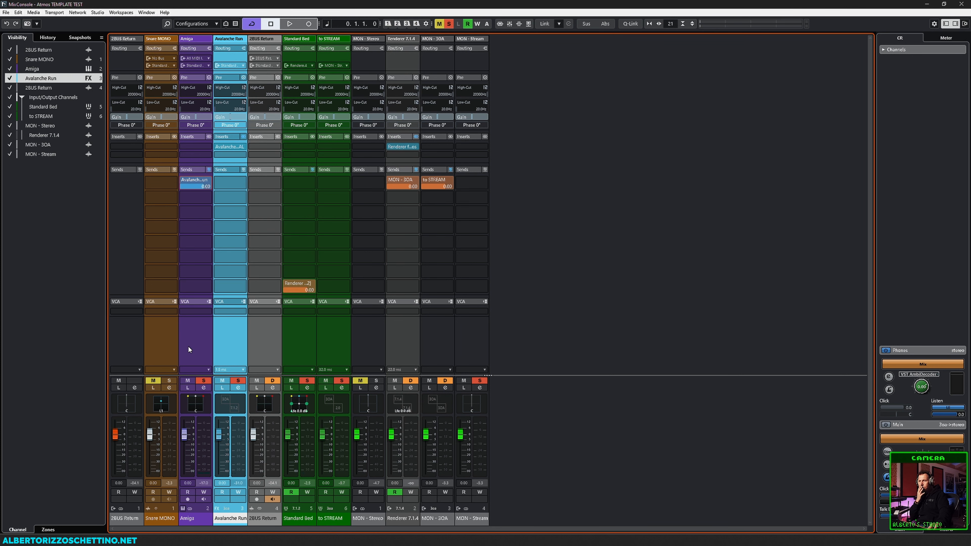
drag(187, 431, 194, 474)
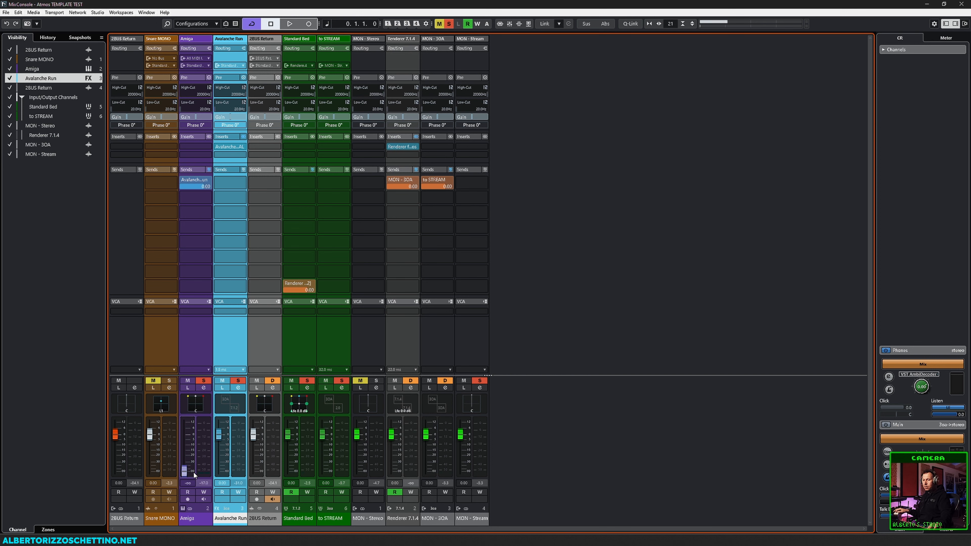
click(188, 328)
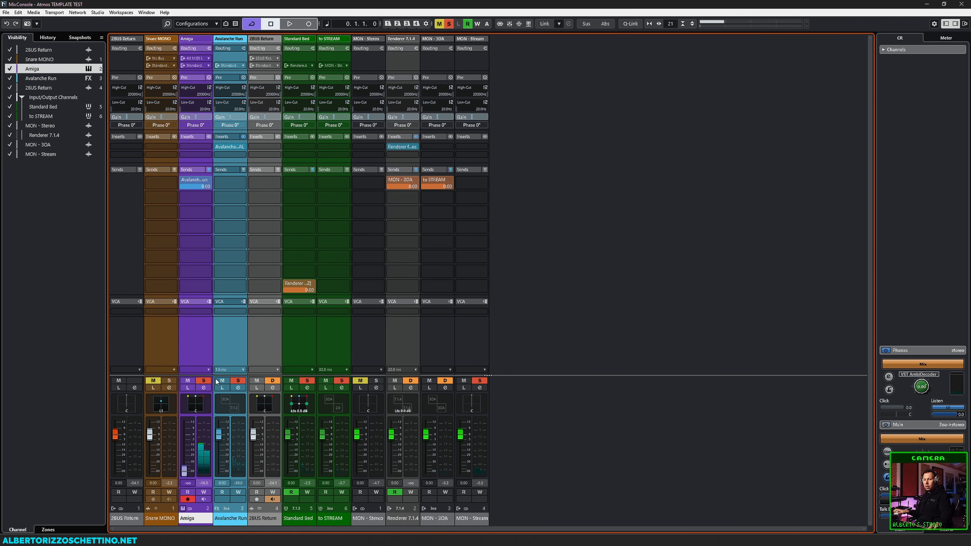
drag(255, 436, 255, 384)
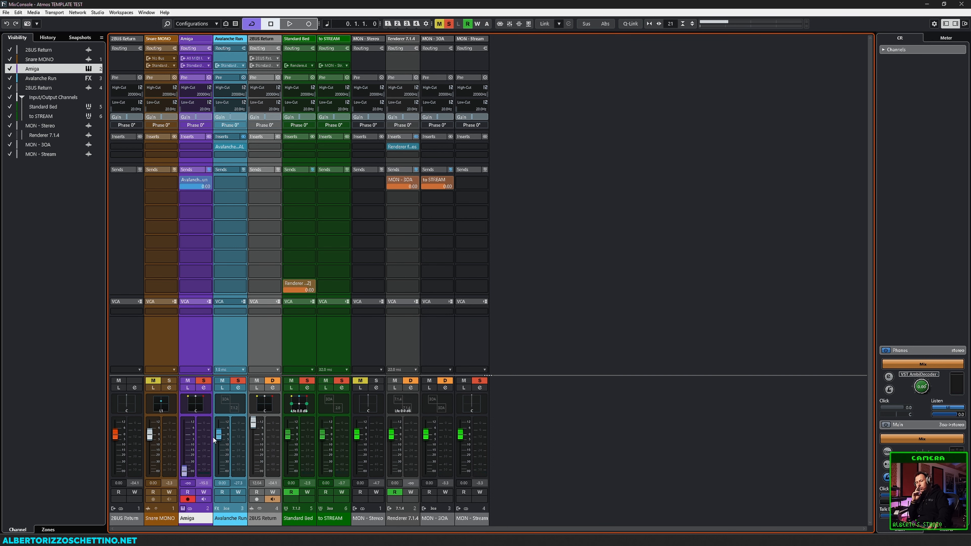
ctrl+click(184, 474)
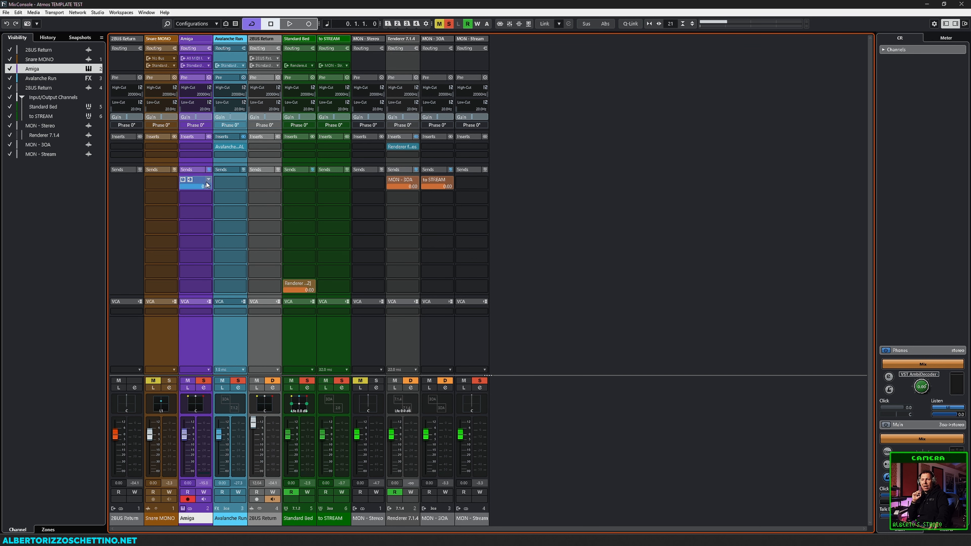
Route the Avalanche Run channel directly to a stereo monitoring output instead of Standard Bed.
mouse_move(205, 180)
click(244, 66)
key(Escape)
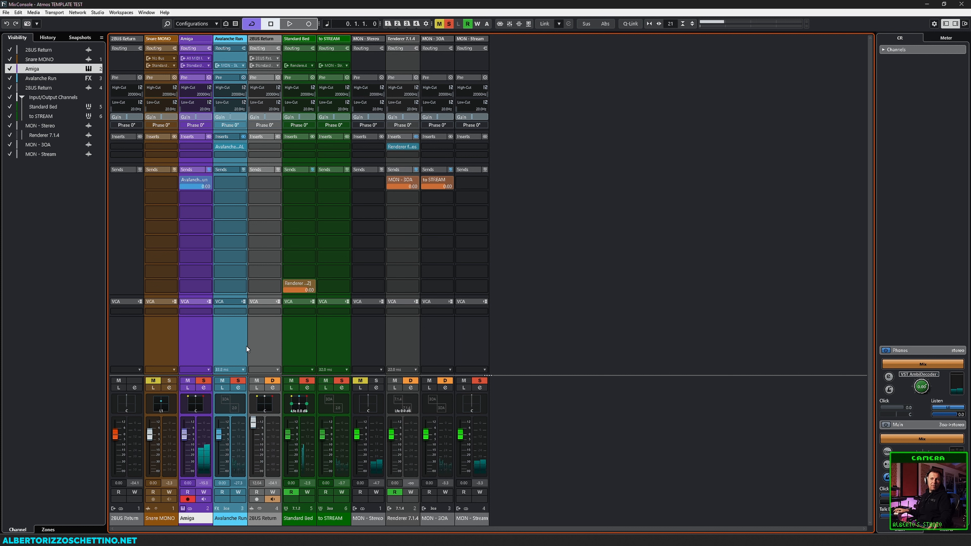
Switch Amiga's send to Avalanche Run back to post-fader, raise its level to 12.04 dB, and select Amiga.
click(205, 186)
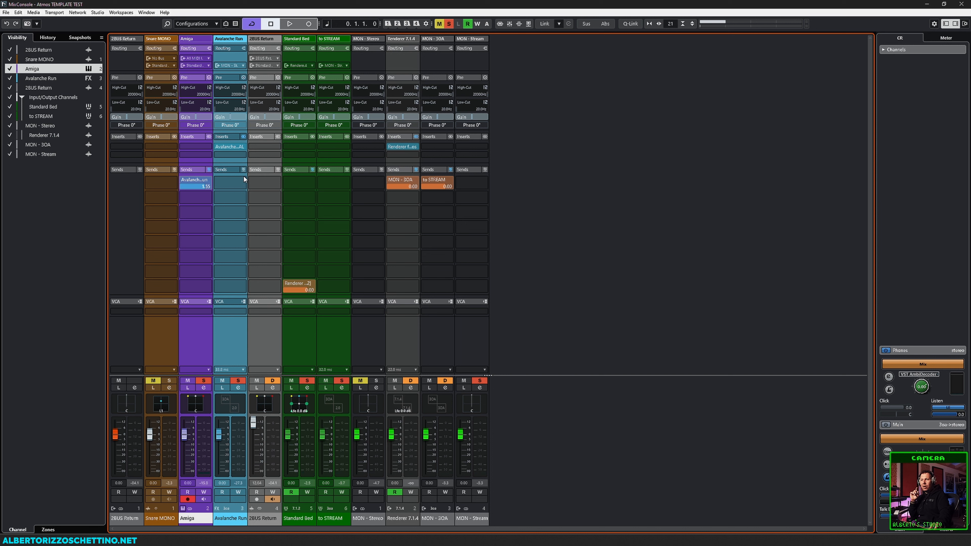
click(242, 173)
drag(192, 187, 203, 185)
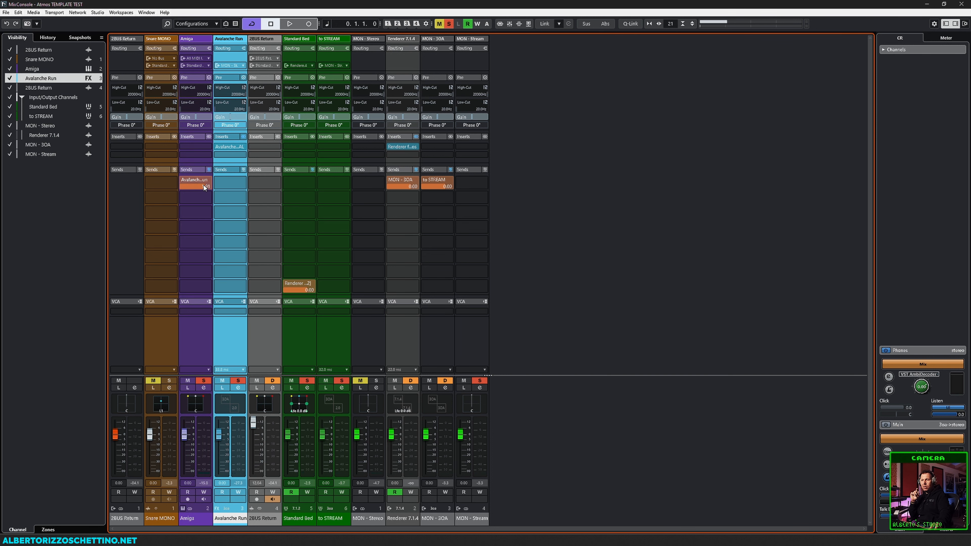
click(197, 341)
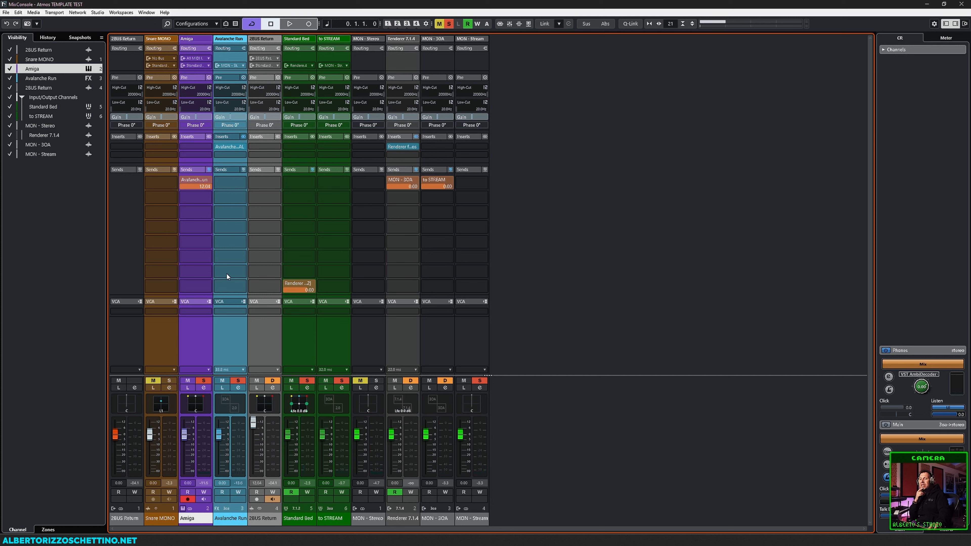
click(231, 335)
key(ctrl+t)
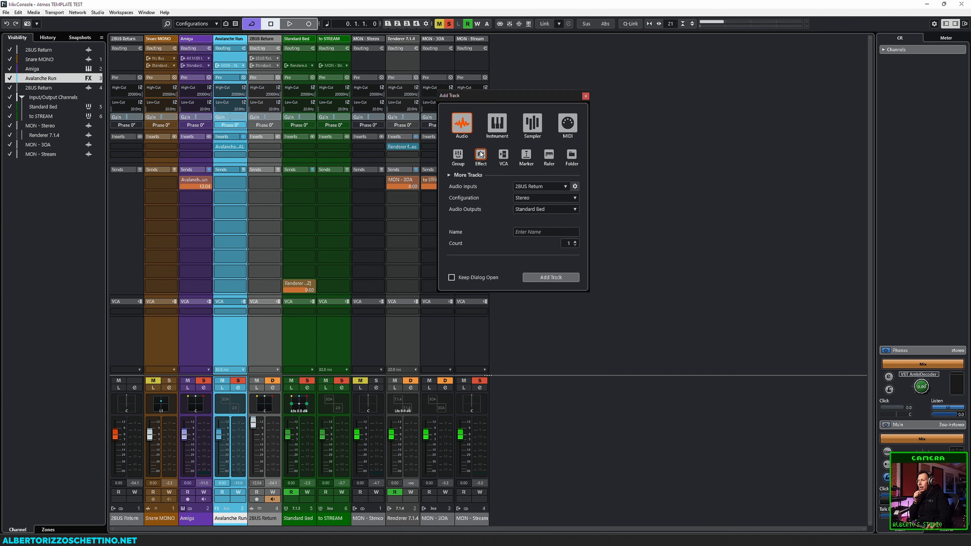
click(585, 96)
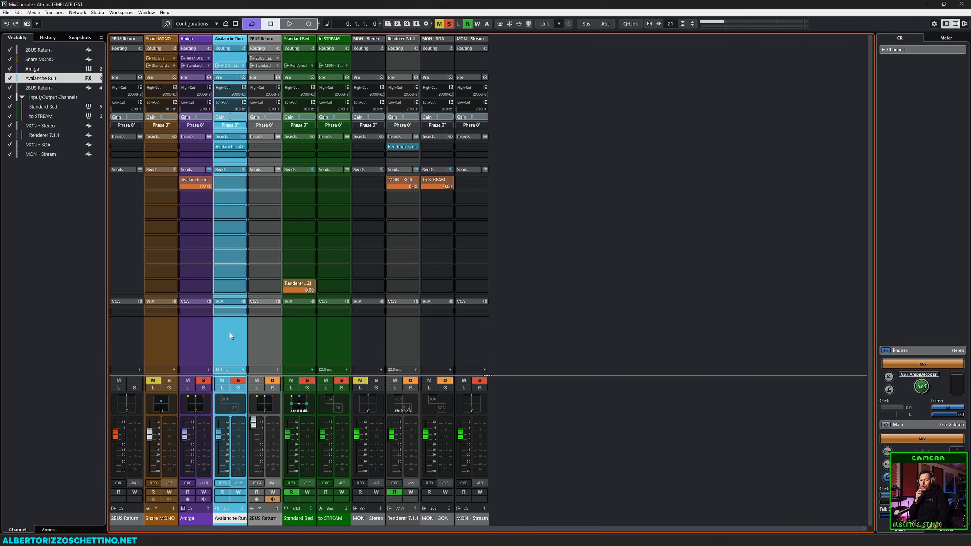
Delete the 2BUS Return audio track from the project and return to the mixer.
key(F3)
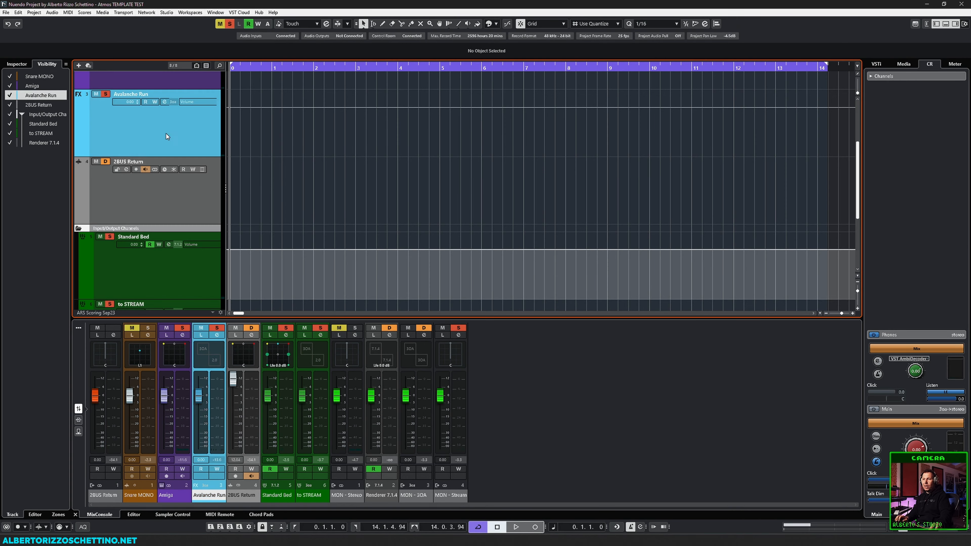
scroll(166, 180, up, 3)
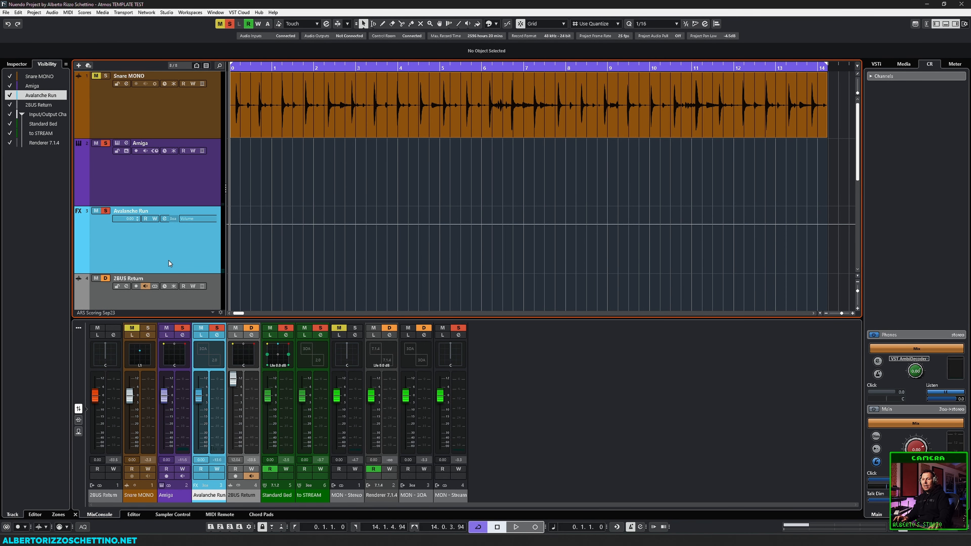
click(165, 287)
scroll(168, 241, down, 1)
key(Delete)
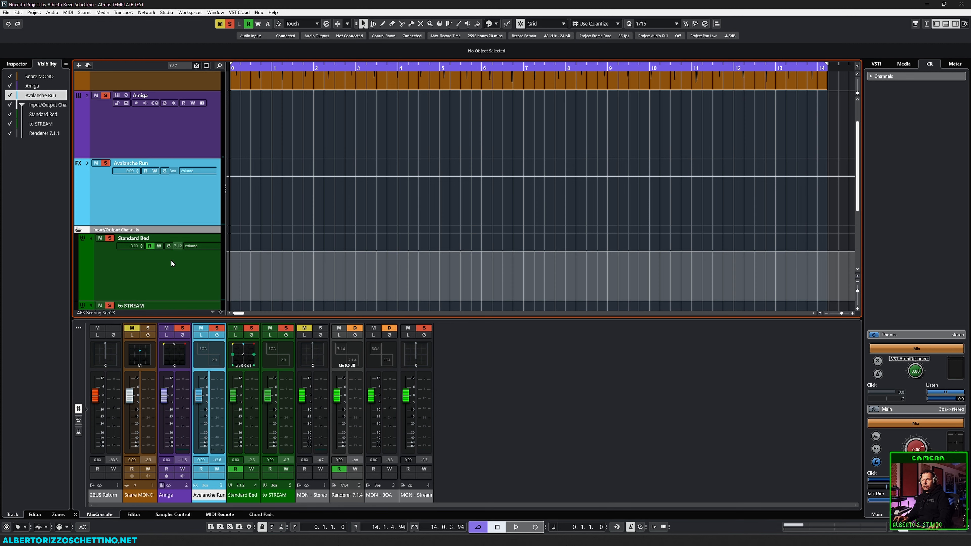
key(F3)
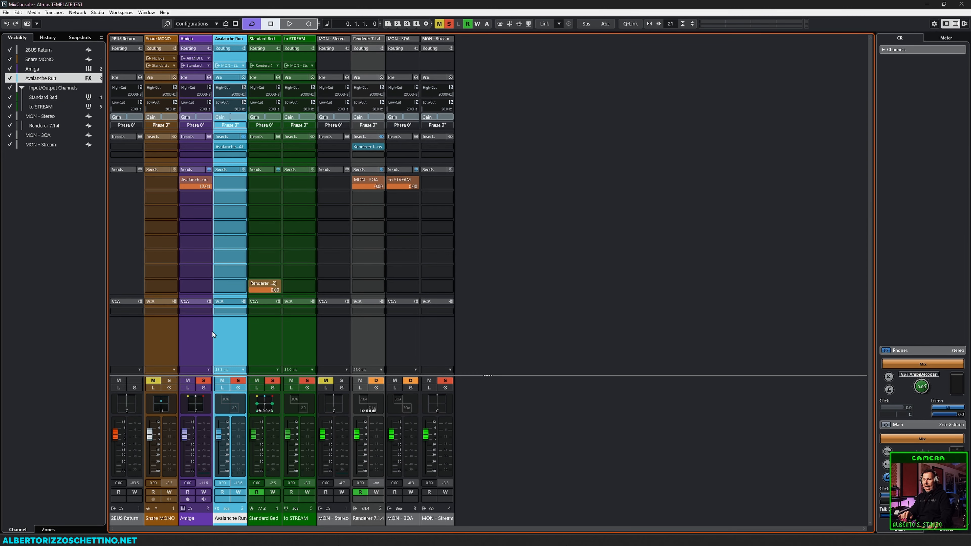
Remove the Avalanche Run external effect from its channel's insert and rename the channel IRCAM.
click(243, 147)
click(243, 157)
double_click(227, 519)
text(IRCAM)
key(Return)
click(243, 184)
text(ircam)
key(Escape)
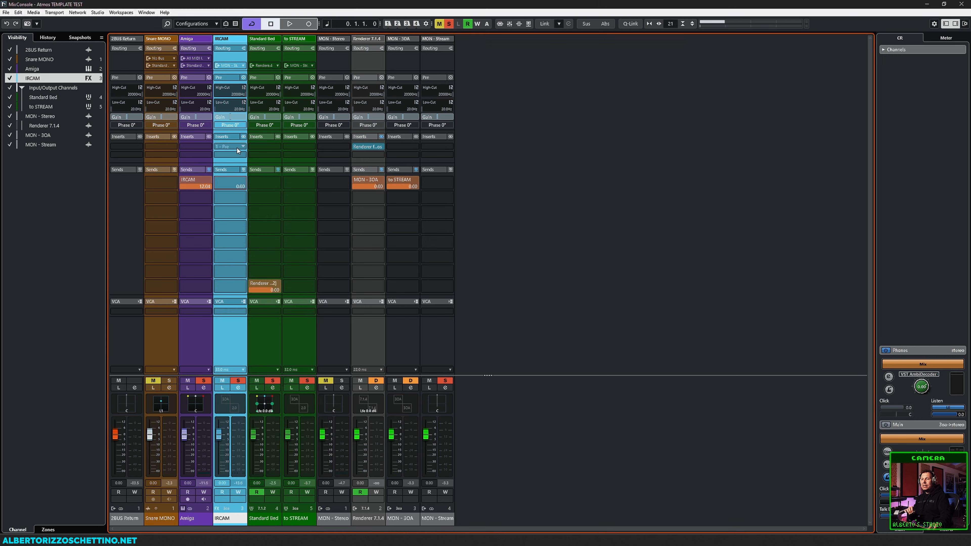
Search for "ircam" and load IRCAM Tools - Verb in the first insert slot of the IRCAM channel.
click(243, 147)
text(iurcan)
key(BackSpace)
key(BackSpace)
key(BackSpace)
key(BackSpace)
key(BackSpace)
key(BackSpace)
text(ircan)
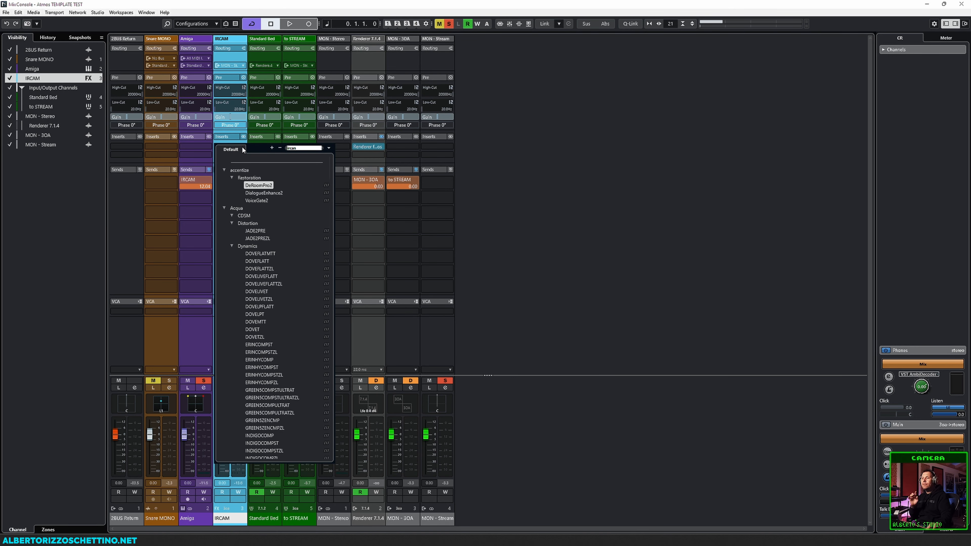
key(BackSpace)
text(m)
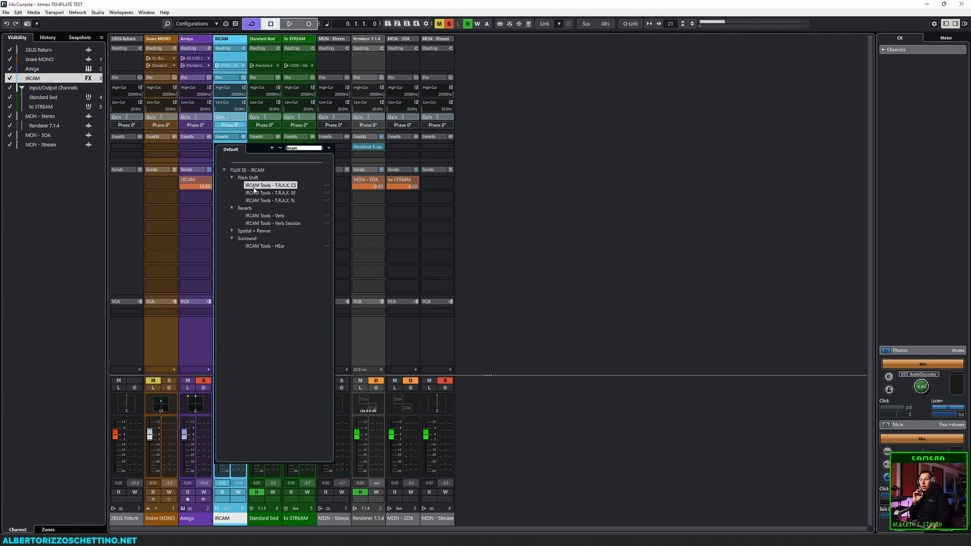
click(265, 217)
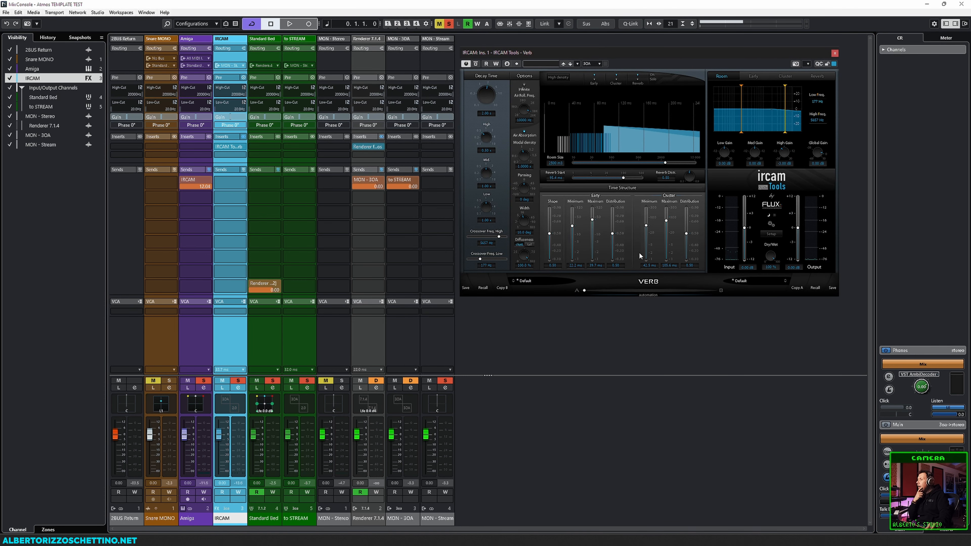
Route the IRCAM channel to the Standard Bed group and test the reverb return with Amiga's fader fully down.
click(194, 337)
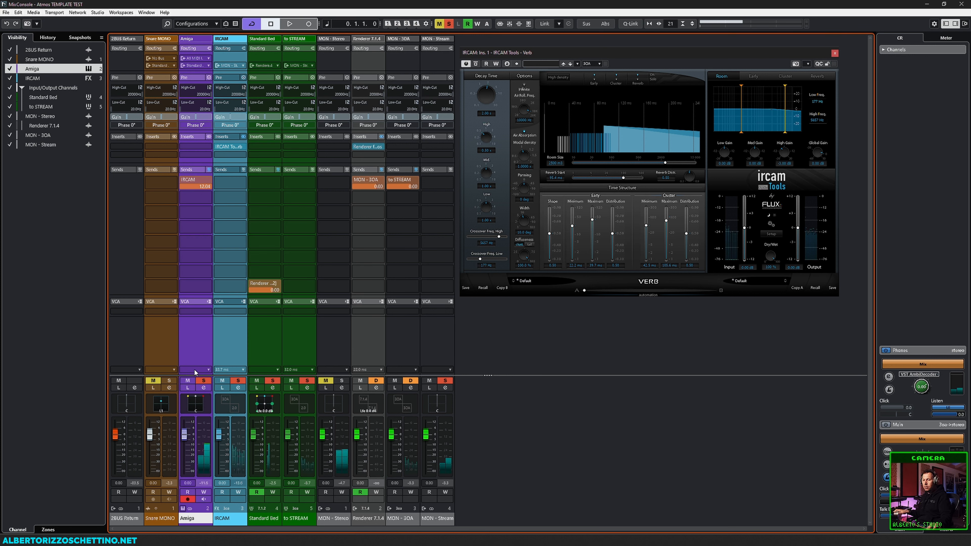
click(243, 66)
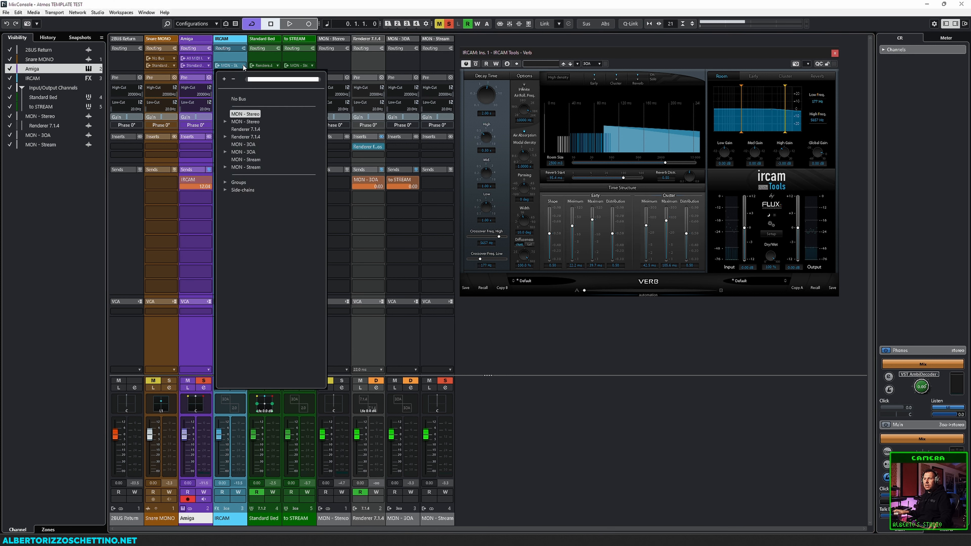
click(225, 183)
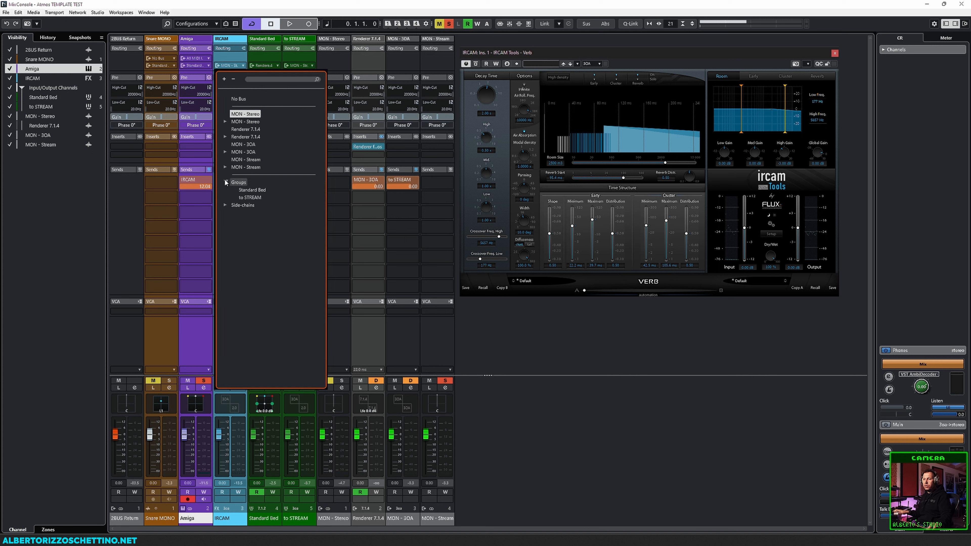
click(248, 190)
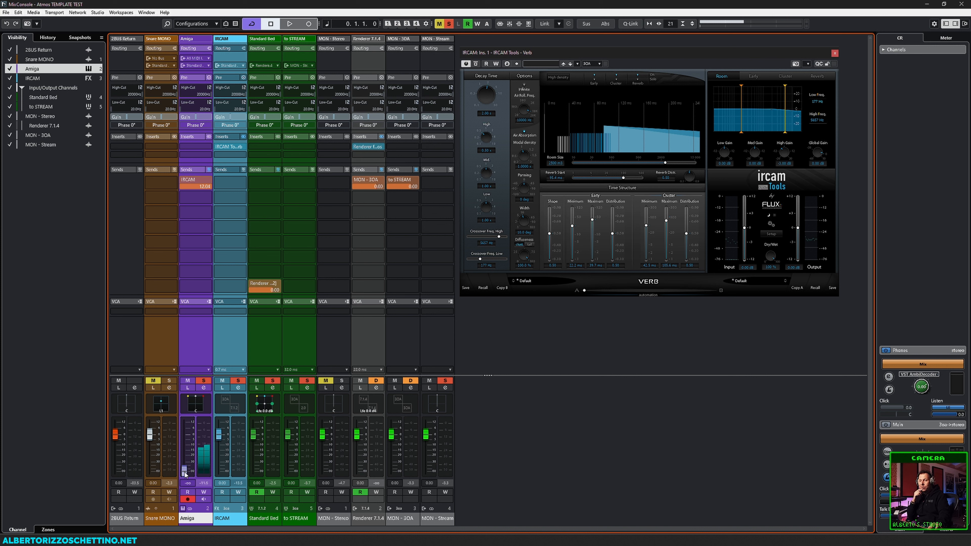
mouse_move(191, 459)
mouse_down()
mouse_move(192, 430)
mouse_move(187, 476)
mouse_up()
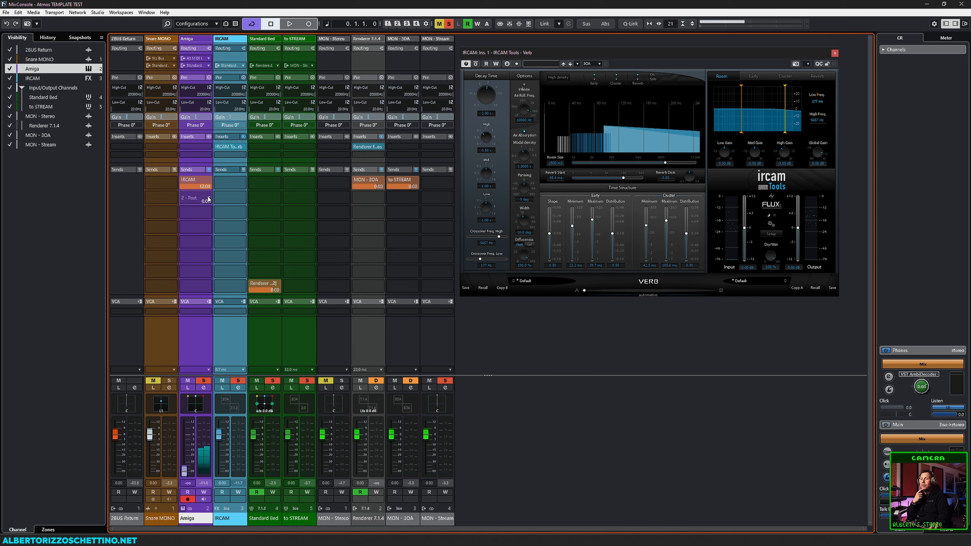
Load the Fury distortion plug-in in Amiga's first insert slot.
click(208, 197)
click(209, 148)
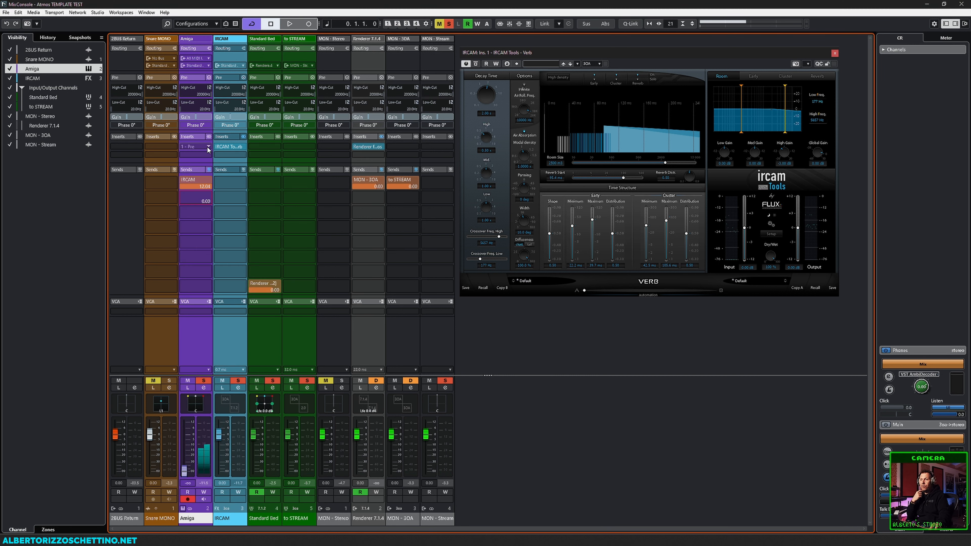
click(208, 147)
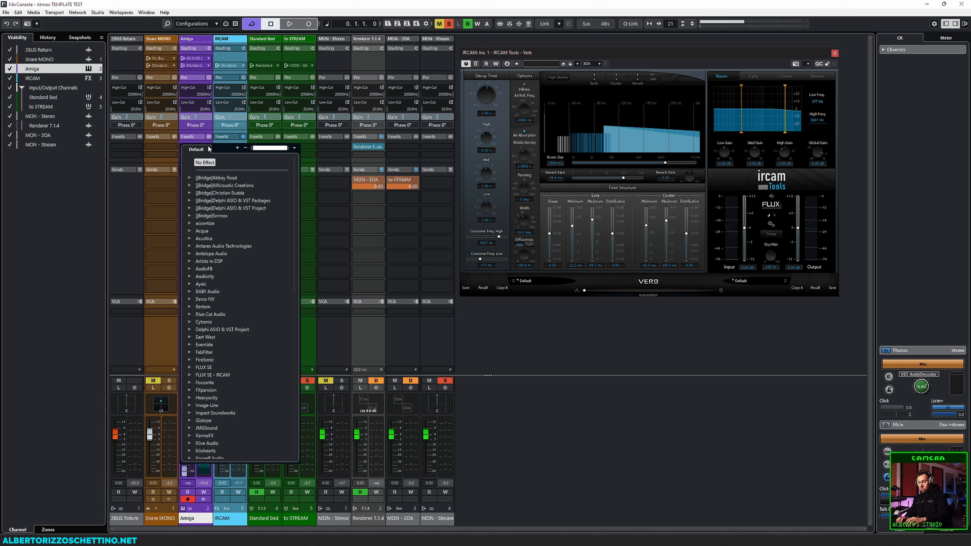
text(span)
key(Return)
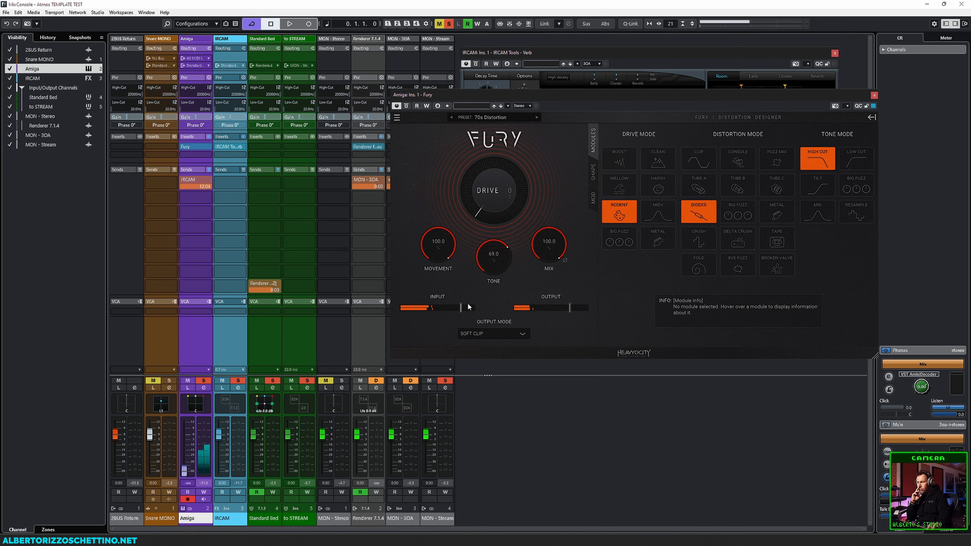
Return Amiga's fader to 0.00 dB and set Fury's Mix to 69.6 and Drive to about 76.
drag(184, 469, 183, 430)
drag(548, 248, 548, 238)
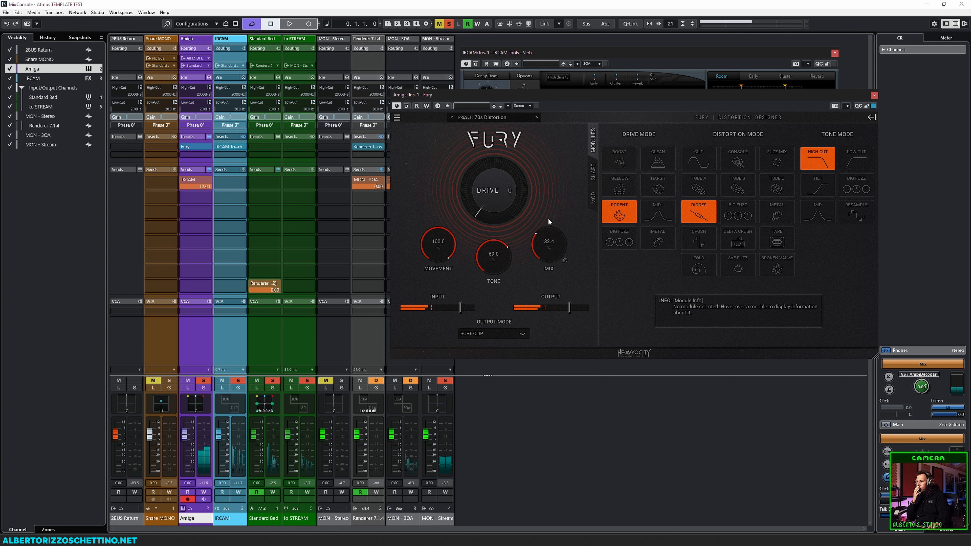
drag(560, 164, 559, 187)
drag(493, 163, 512, 123)
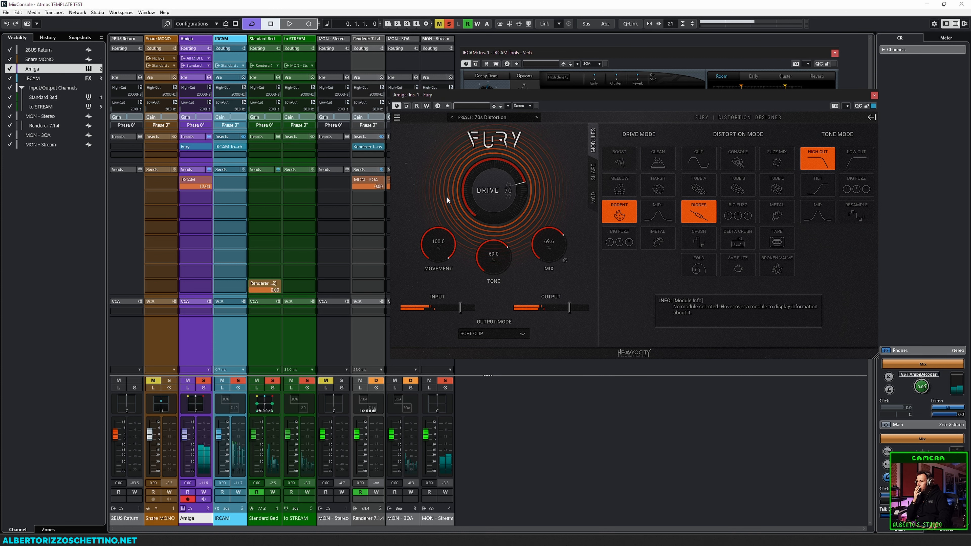
Lower Amiga's fader to about -4 dB and set Verb's dry/wet to 100% and output gain to about 6.49 dB.
click(225, 146)
mouse_move(184, 434)
mouse_down()
mouse_move(184, 472)
mouse_move(184, 439)
mouse_up()
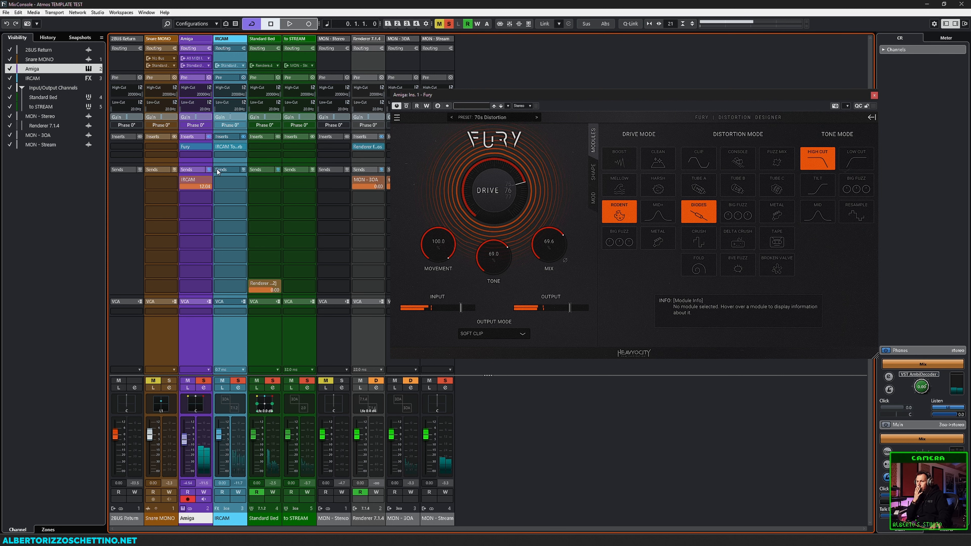
click(224, 147)
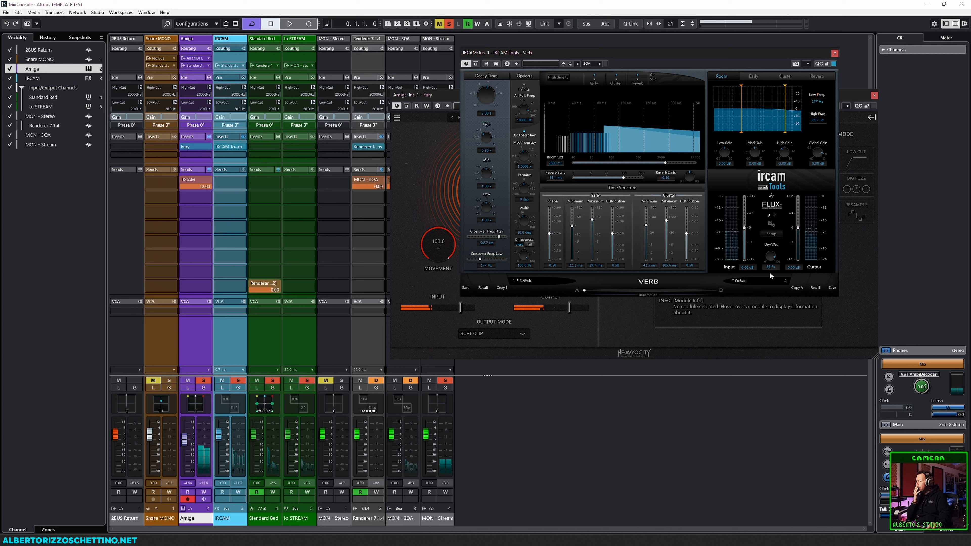
drag(771, 255, 799, 209)
key(space)
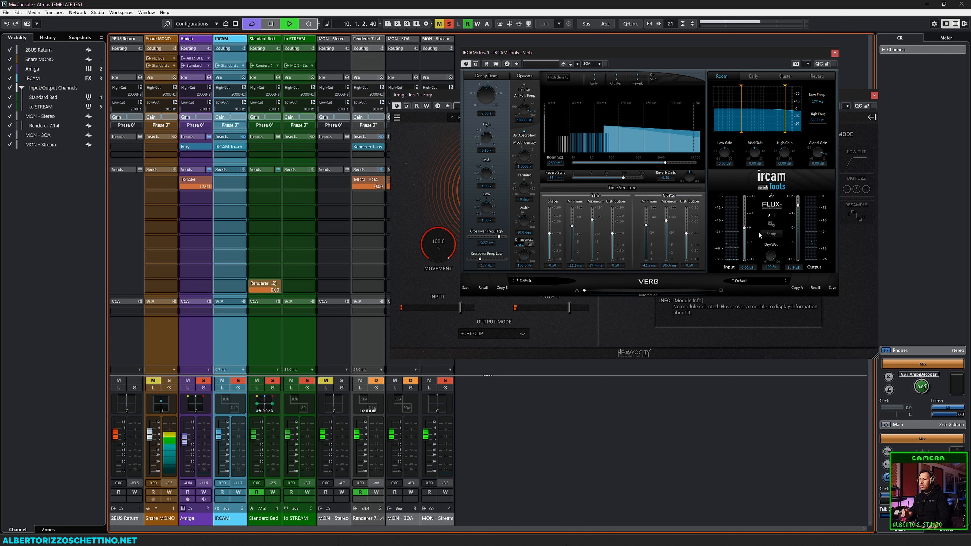
Switch Verb's skin to light and back, and close the Fury window to return to the Amiga channel.
click(774, 218)
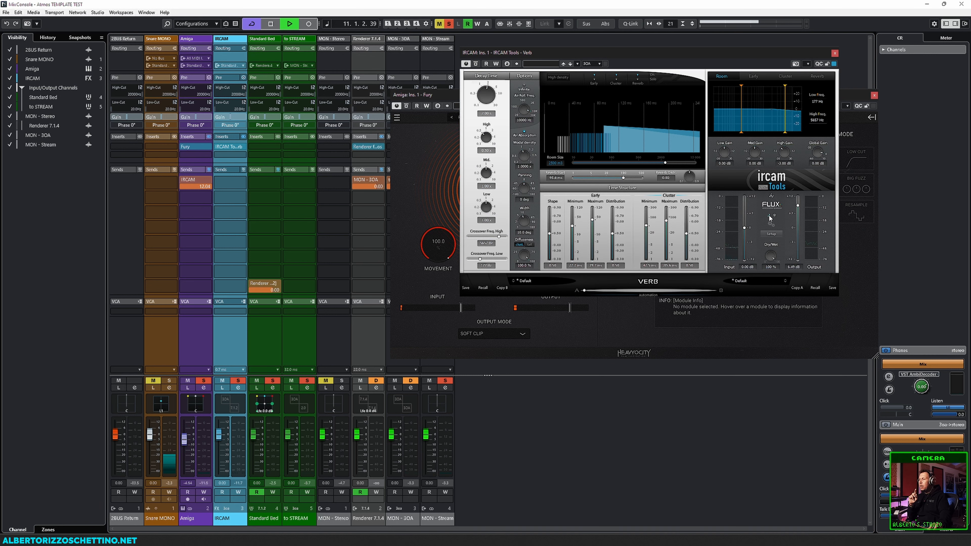
click(768, 217)
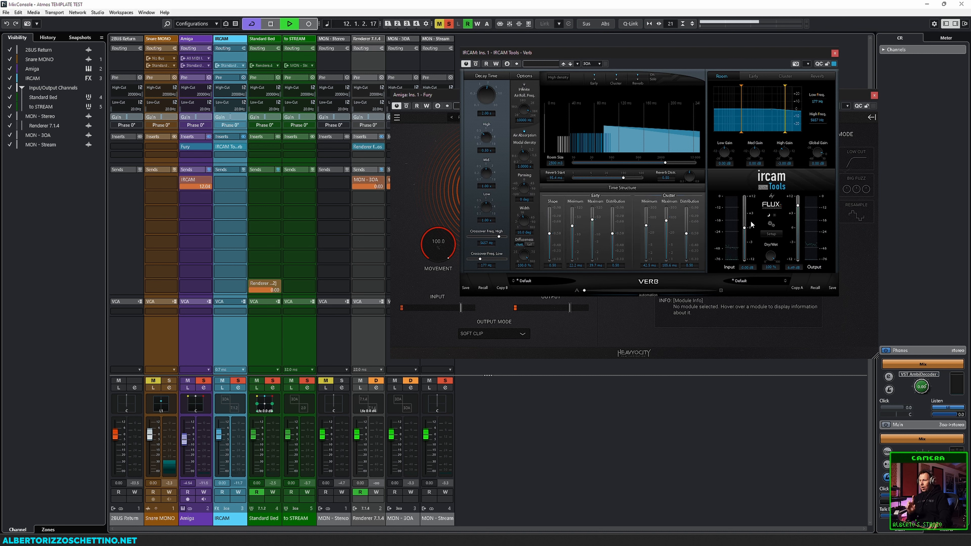
click(618, 347)
key(space)
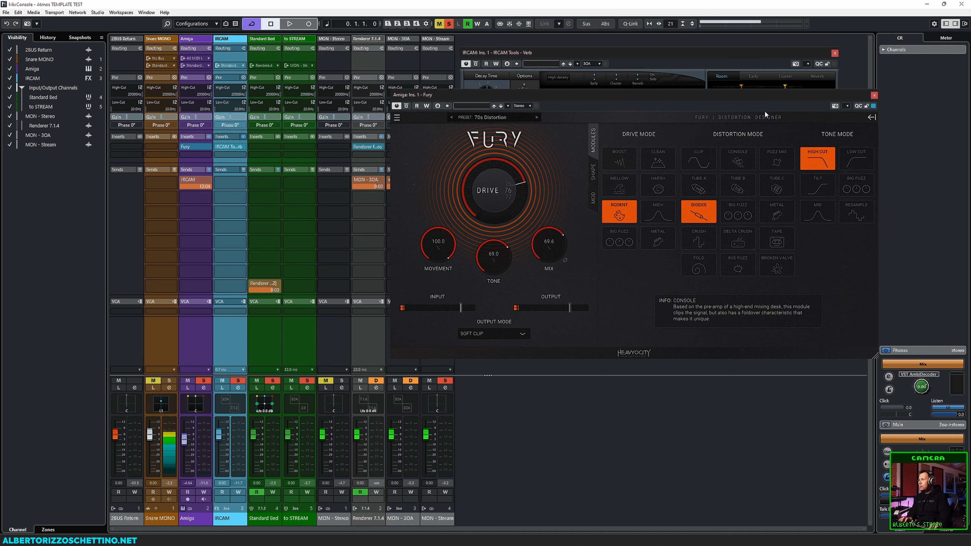
click(873, 95)
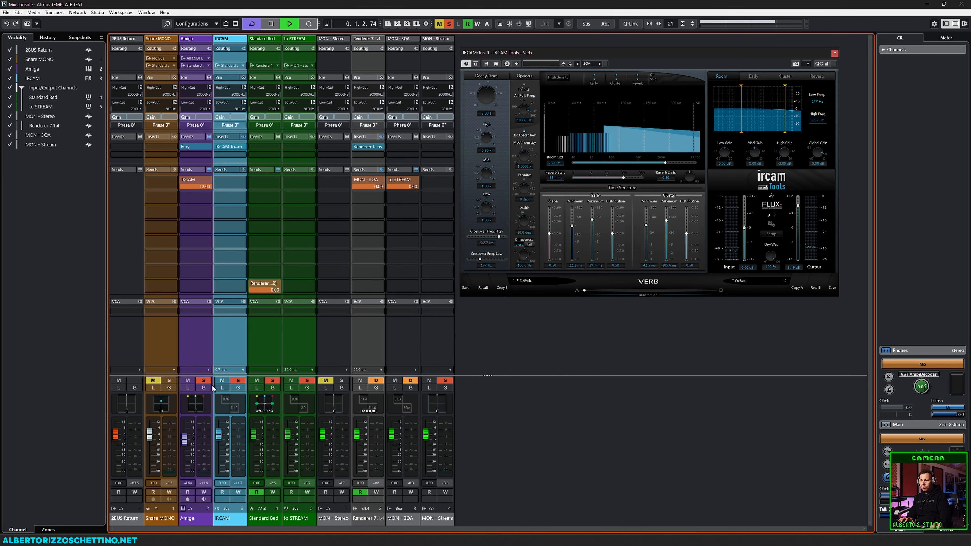
click(189, 349)
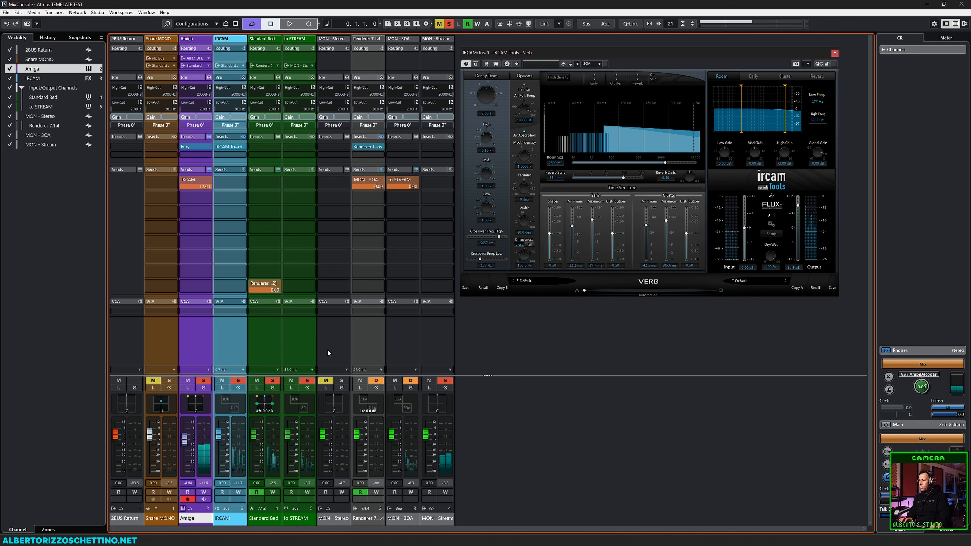
Raise Verb's output gain slightly, lengthen its main decay time, and reduce its high-frequency decay.
drag(797, 205, 797, 202)
drag(481, 92, 489, 51)
drag(484, 137, 484, 141)
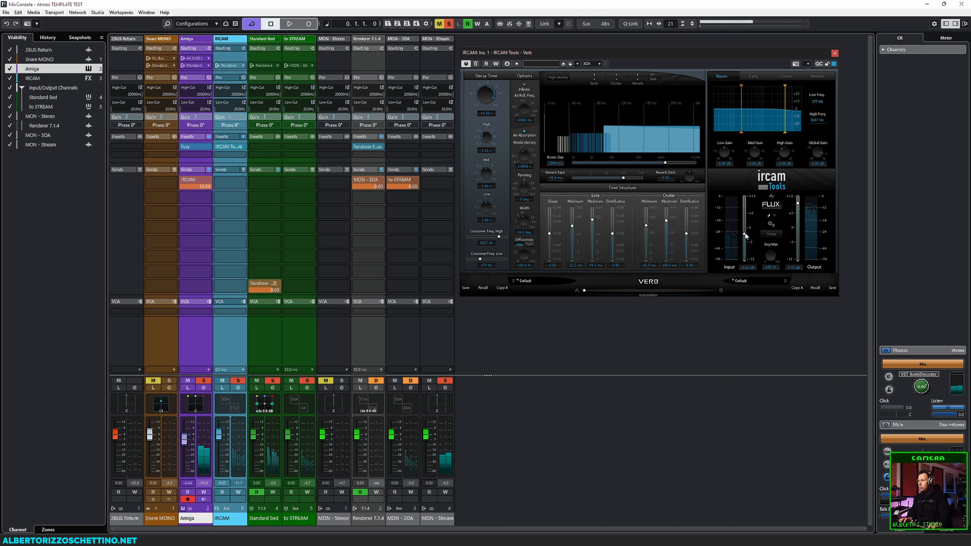
Adjust Verb's input gain and lower its output gain to the minimum of -12 dB.
drag(762, 320, 760, 322)
drag(745, 234, 745, 261)
drag(746, 218, 747, 227)
drag(795, 204, 796, 245)
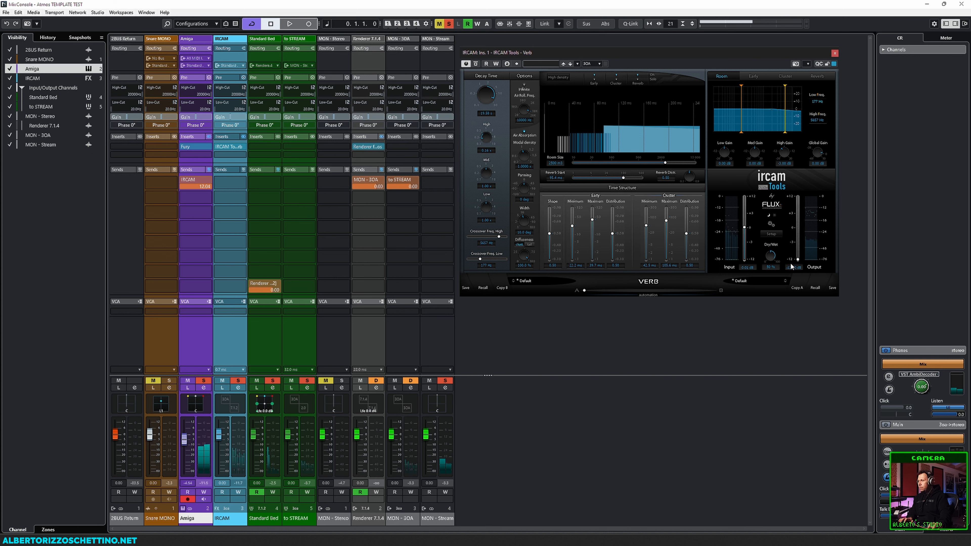
Start playback, switch Amiga's send to IRCAM to pre-fader, and pull Amiga's fader fully down.
key(space)
click(190, 342)
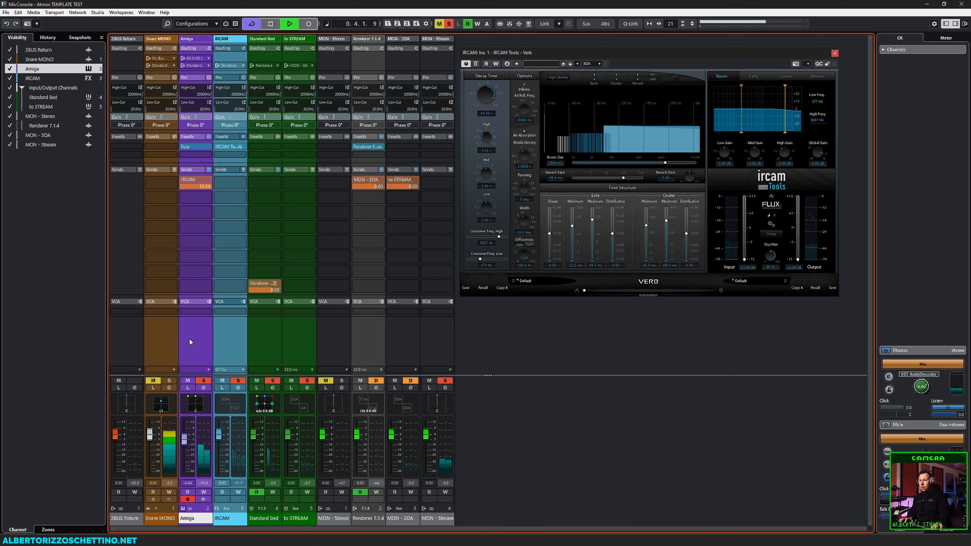
drag(184, 438, 184, 472)
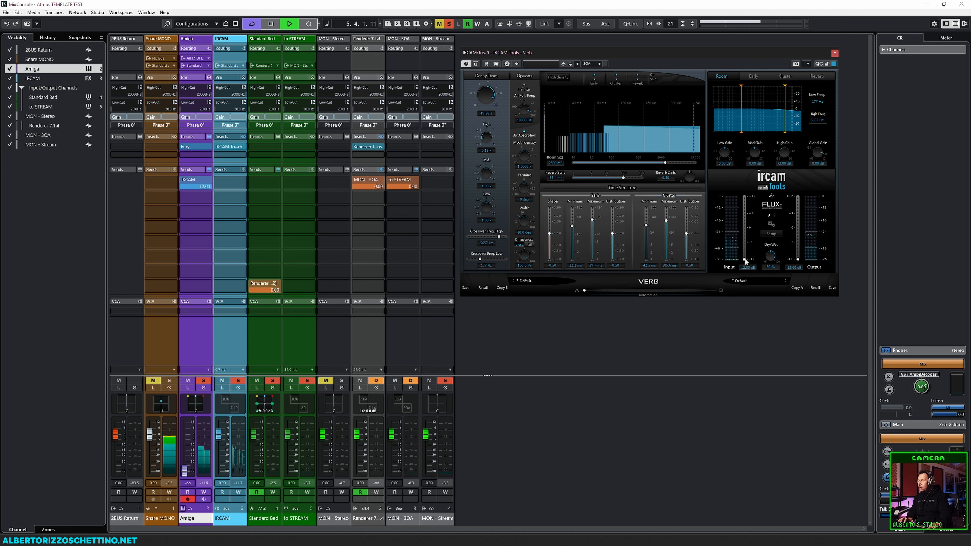
Raise Verb's output and input gains, increase its low-frequency decay, and lower its high crossover frequency.
drag(745, 262, 800, 208)
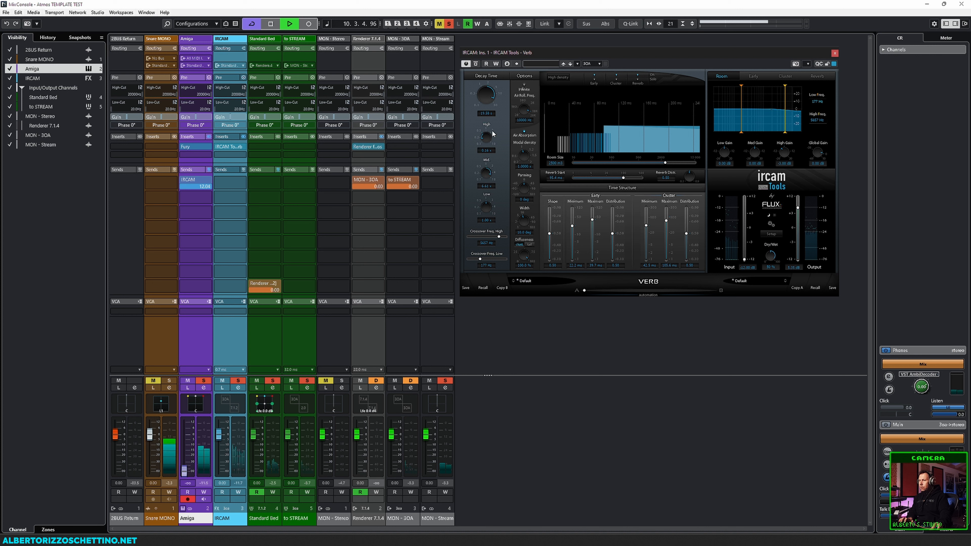
drag(486, 172, 487, 203)
drag(496, 235, 481, 237)
click(527, 245)
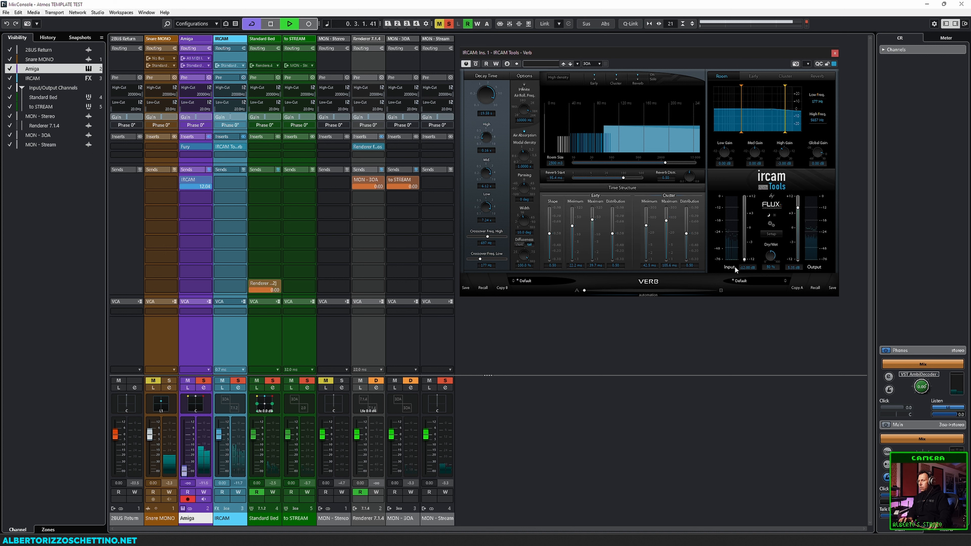
mouse_move(744, 261)
mouse_down()
mouse_move(746, 247)
mouse_move(744, 258)
mouse_up()
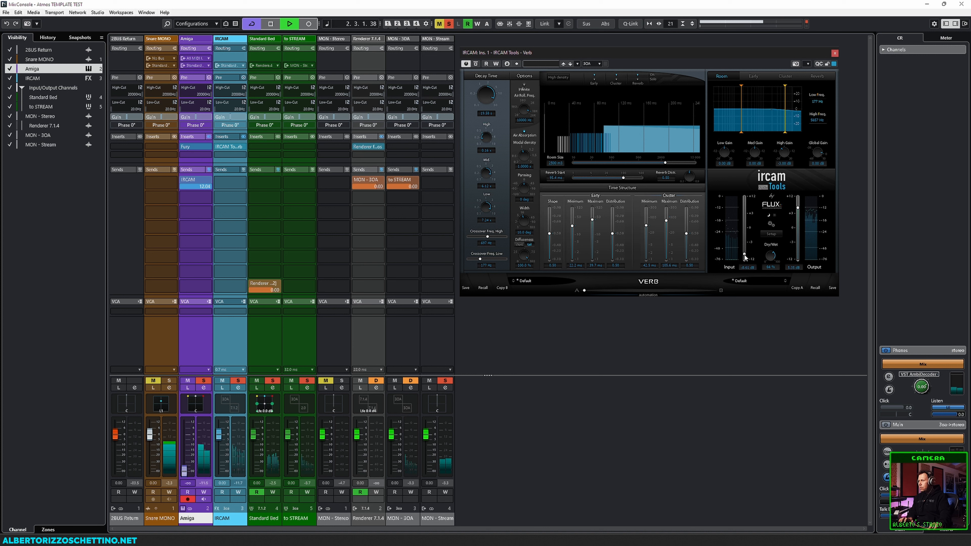
Select Amiga and switch its send to IRCAM back to post-fader.
click(188, 342)
click(190, 179)
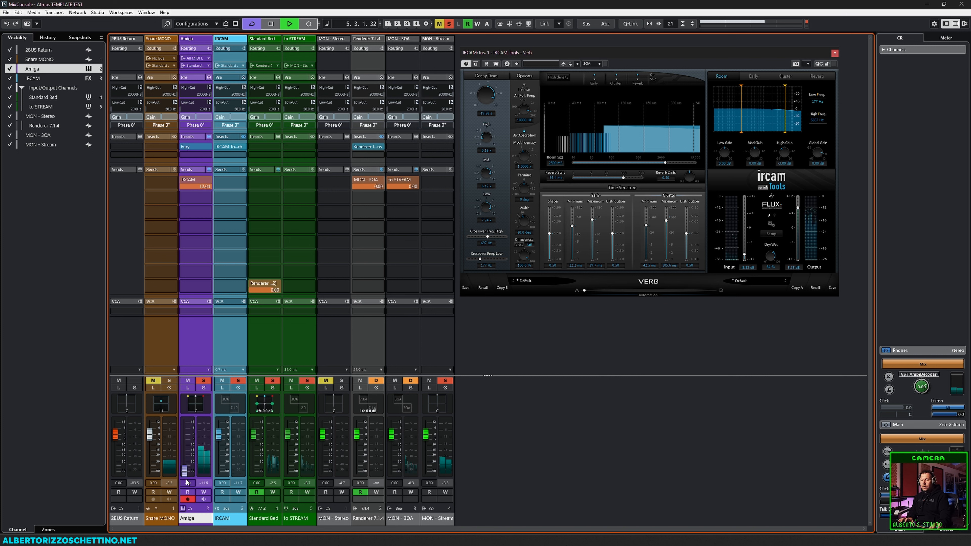
Test the to STREAM fader fully down, reset it to 0.00 dB, and pull the Standard Bed fader fully down.
drag(287, 434, 290, 489)
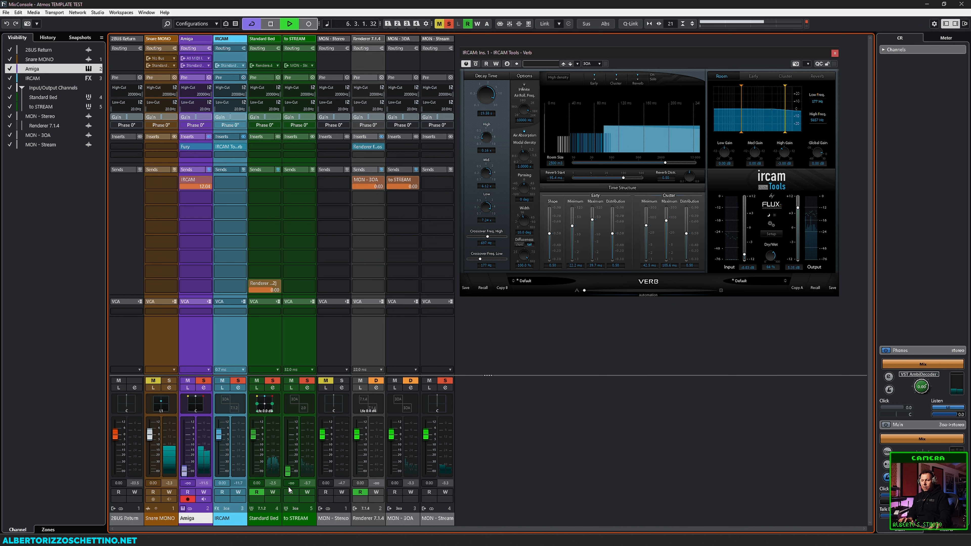
ctrl+click(288, 478)
drag(254, 434, 253, 471)
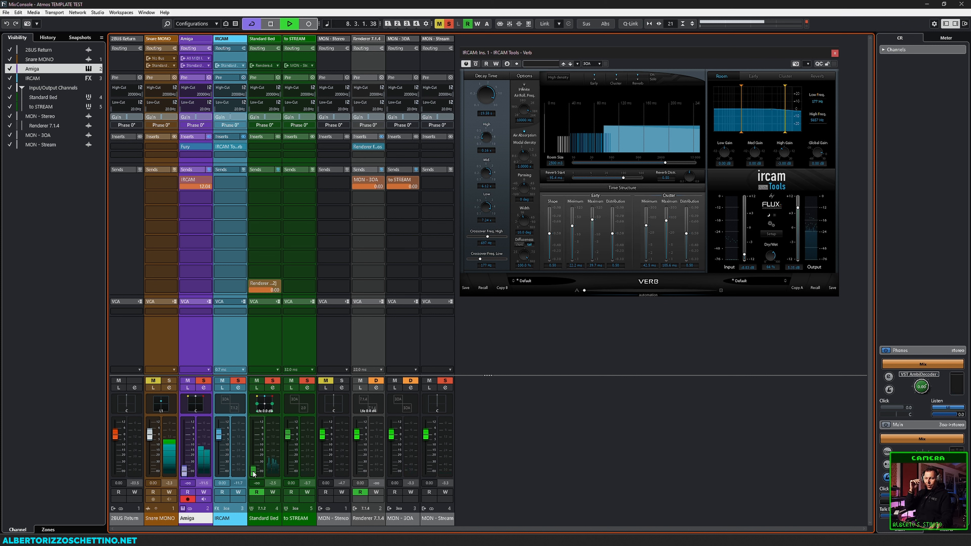
Shorten Verb's main decay time to about 7.86 s, move its window aside, and select the Standard Bed channel.
mouse_move(481, 96)
mouse_down()
mouse_move(481, 108)
mouse_move(485, 97)
mouse_up()
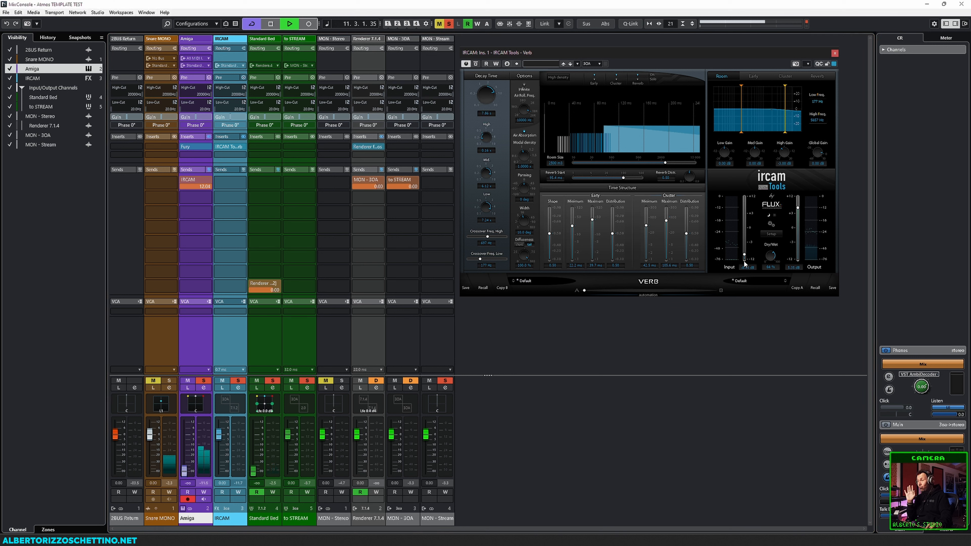
drag(597, 53, 616, 51)
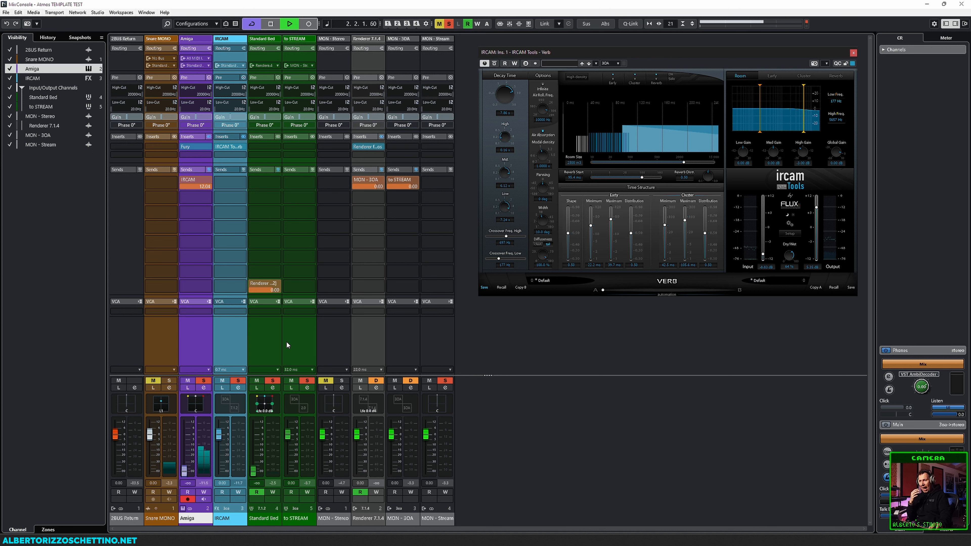
click(272, 338)
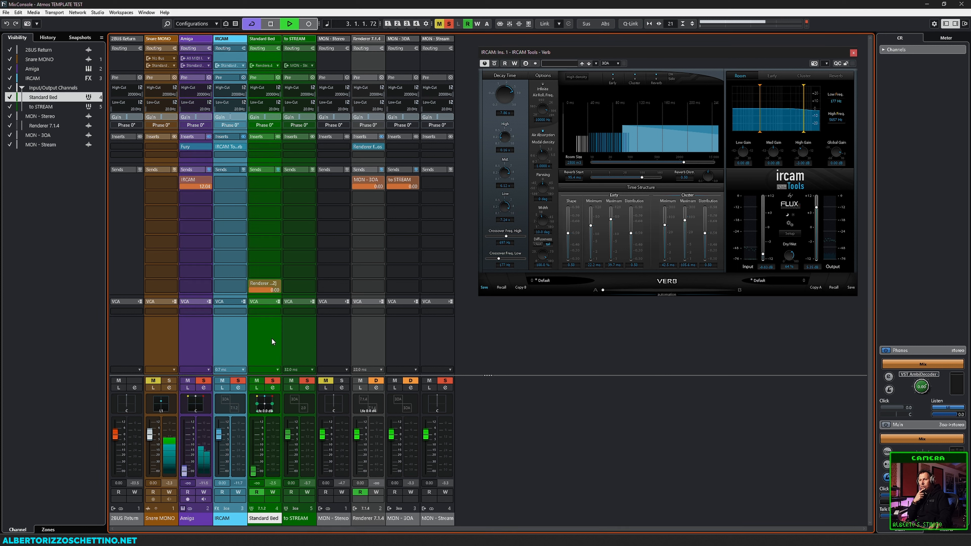
Insert Bute Limiter 2 on the Standard Bed channel and place its window clear of the mixer channels.
click(277, 147)
text(bute)
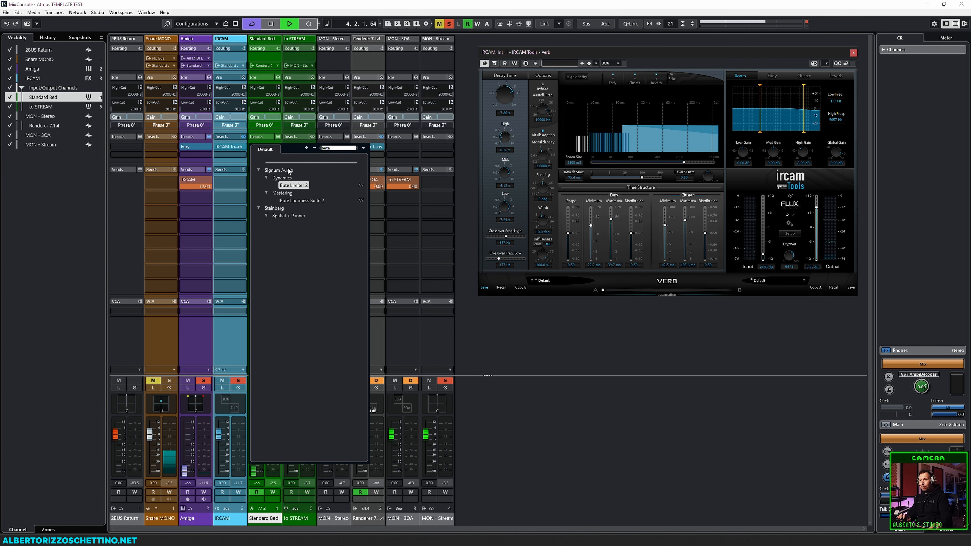
click(294, 185)
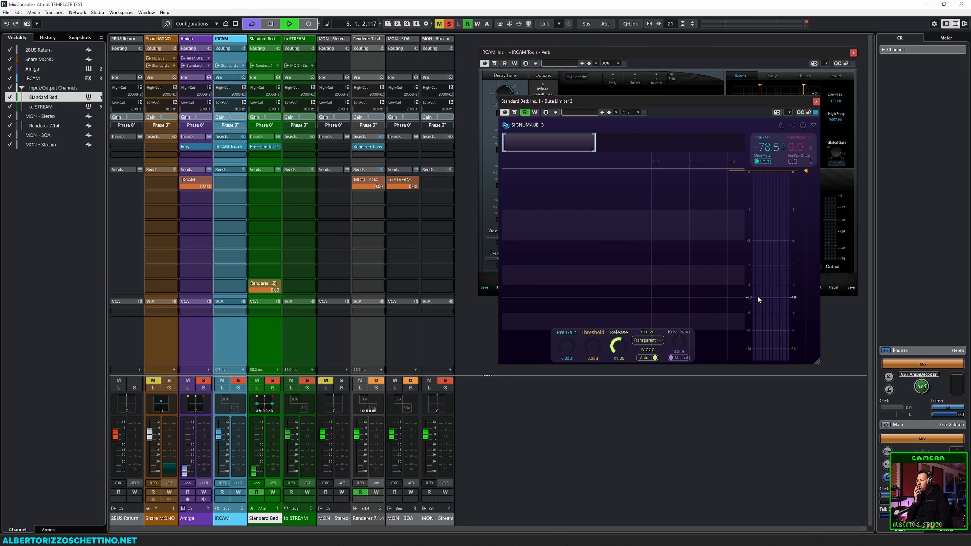
drag(669, 102, 658, 183)
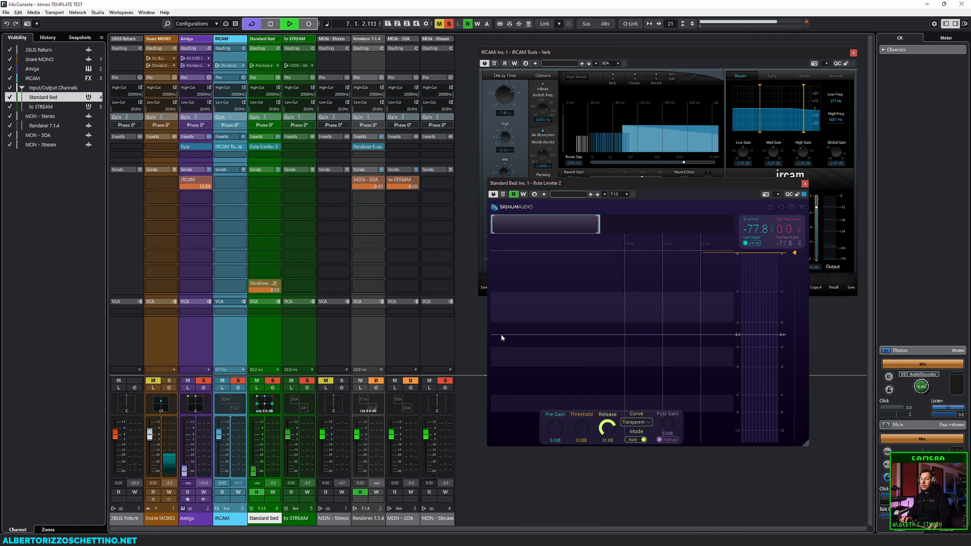
drag(578, 183, 563, 132)
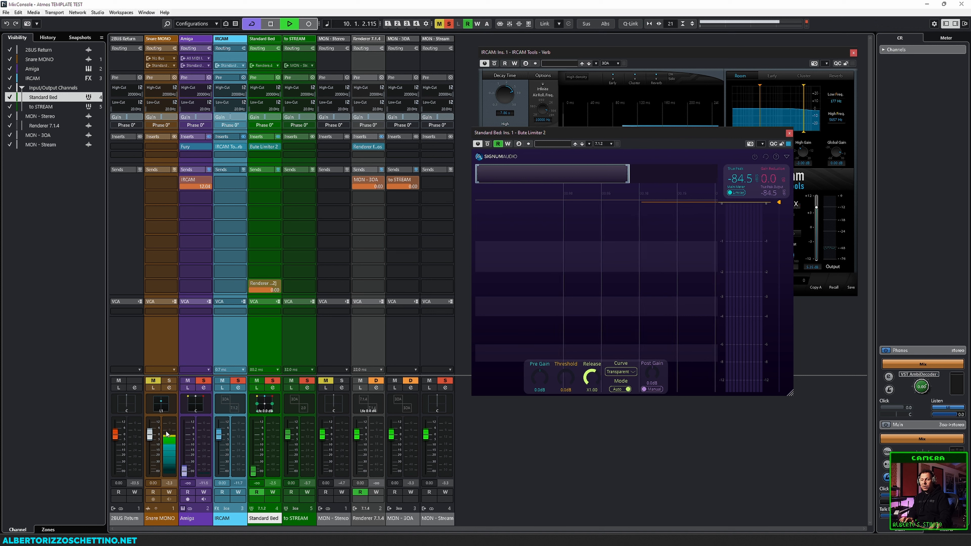
Bring the Standard Bed and Amiga faders back up and reset both to 0.00 dB.
click(195, 357)
mouse_move(185, 469)
mouse_down()
mouse_move(188, 459)
mouse_move(184, 471)
mouse_up()
drag(254, 472, 256, 445)
ctrl+click(256, 446)
drag(184, 472, 187, 438)
ctrl+click(186, 437)
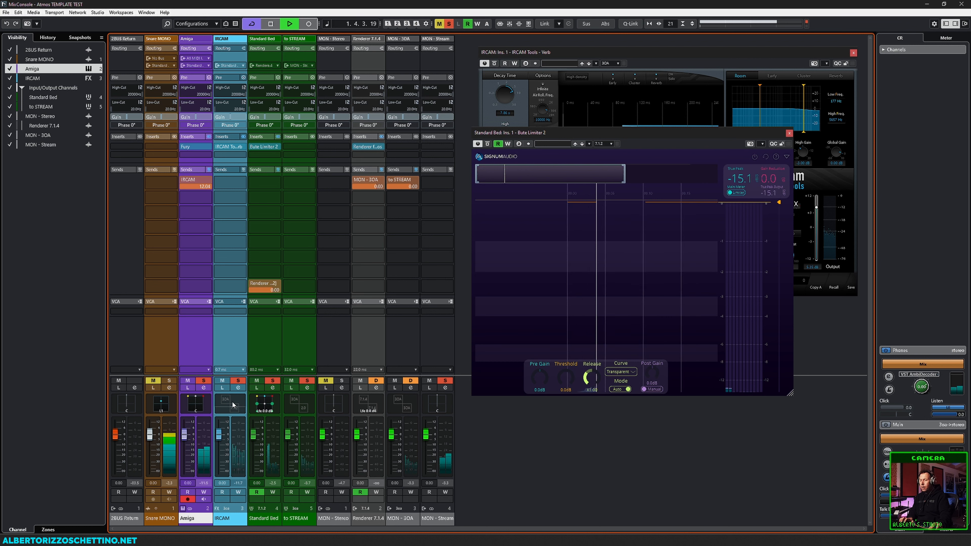
Raise the Amiga fader above 0 dB and lower the Bute Limiter's threshold until it limits the signal peaks.
click(265, 335)
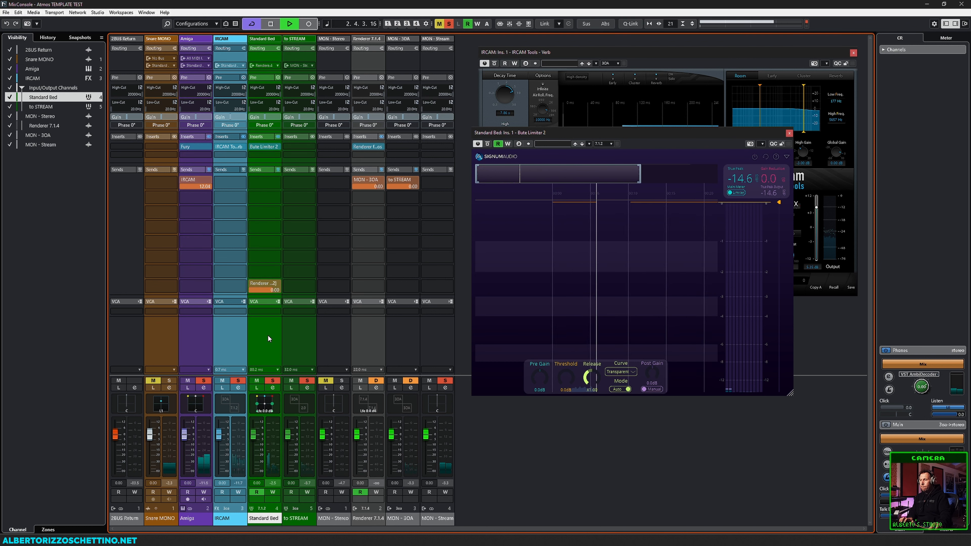
click(181, 351)
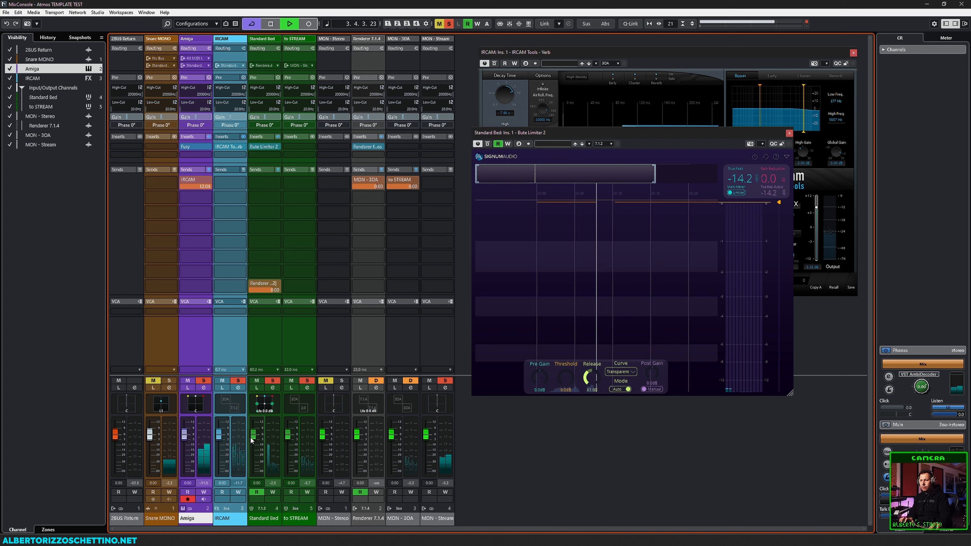
drag(187, 436, 188, 432)
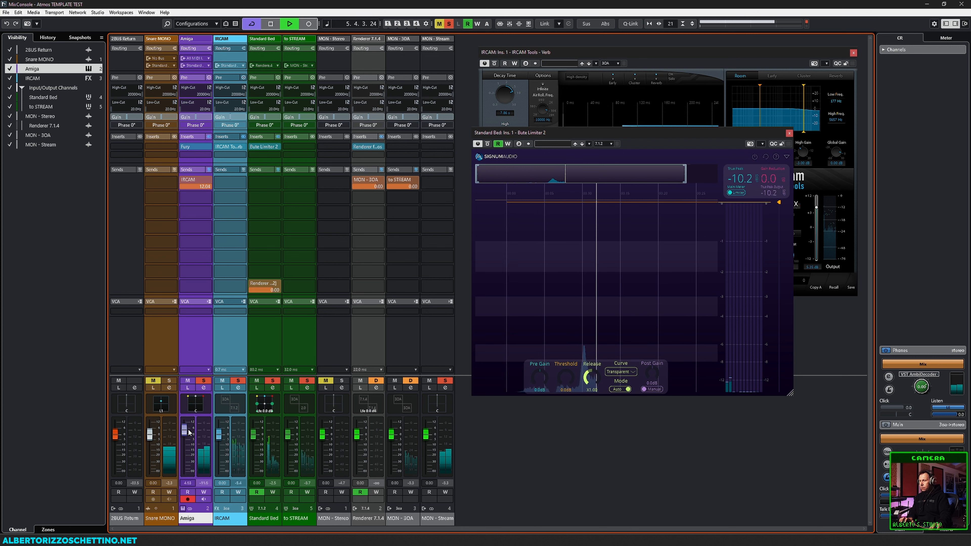
drag(783, 206, 779, 378)
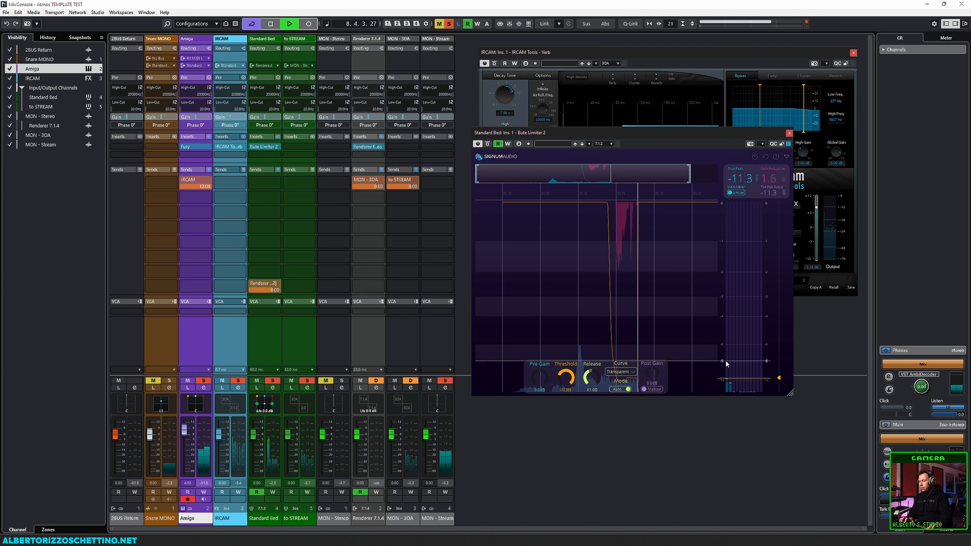
drag(724, 362, 723, 234)
drag(780, 246, 780, 250)
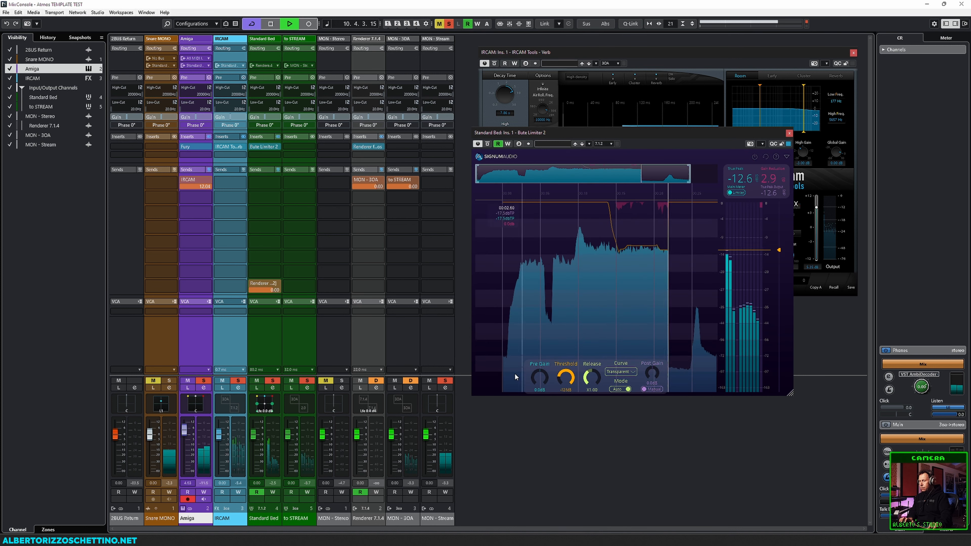
drag(567, 379, 565, 380)
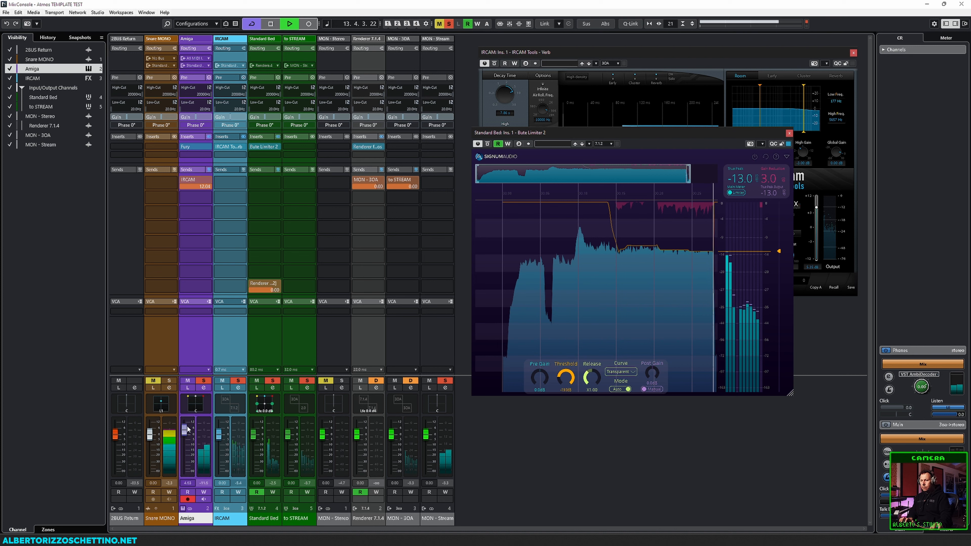
Pull the Amiga fader fully down and open its VST MultiPanner, arranging the limiter, Verb and panner windows side by side.
drag(184, 430, 185, 473)
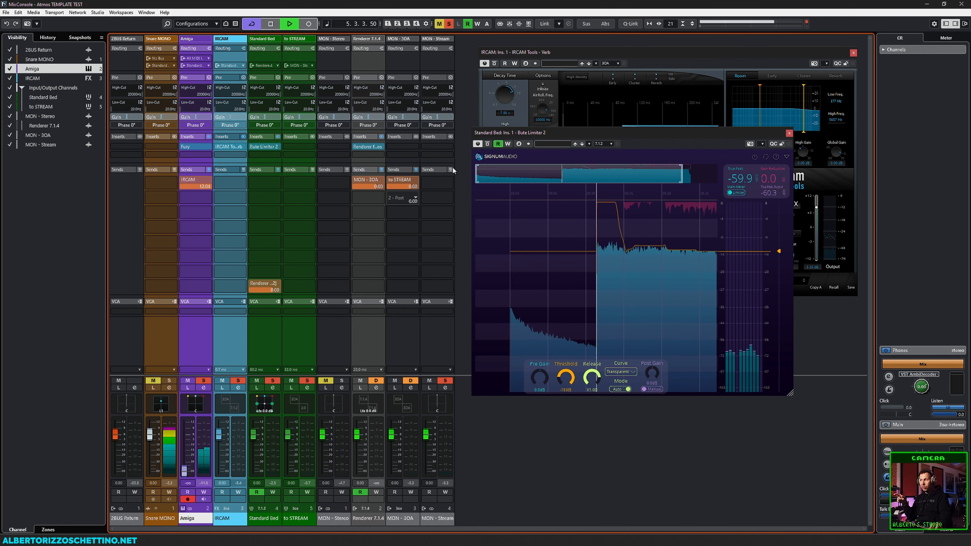
drag(699, 133, 381, 47)
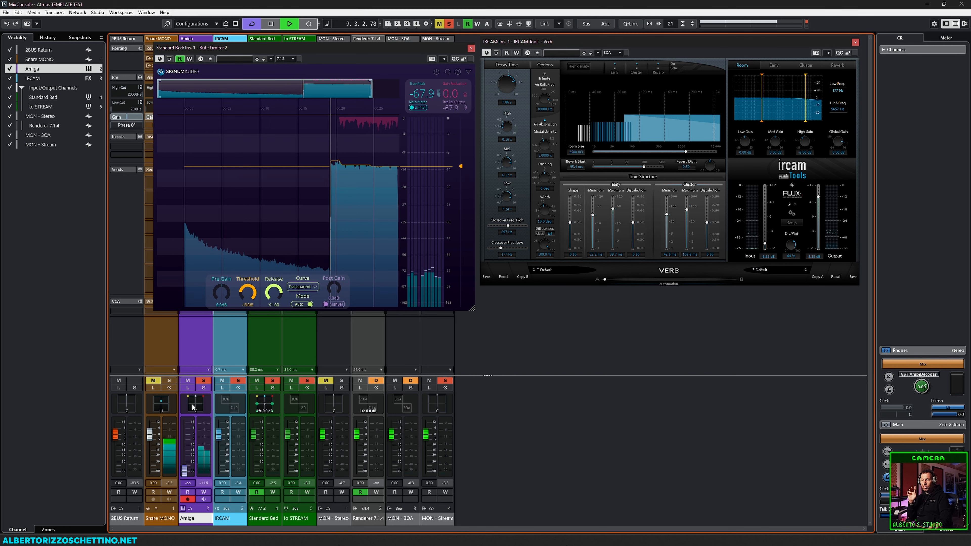
double_click(185, 397)
drag(688, 58, 573, 240)
drag(582, 42, 583, 21)
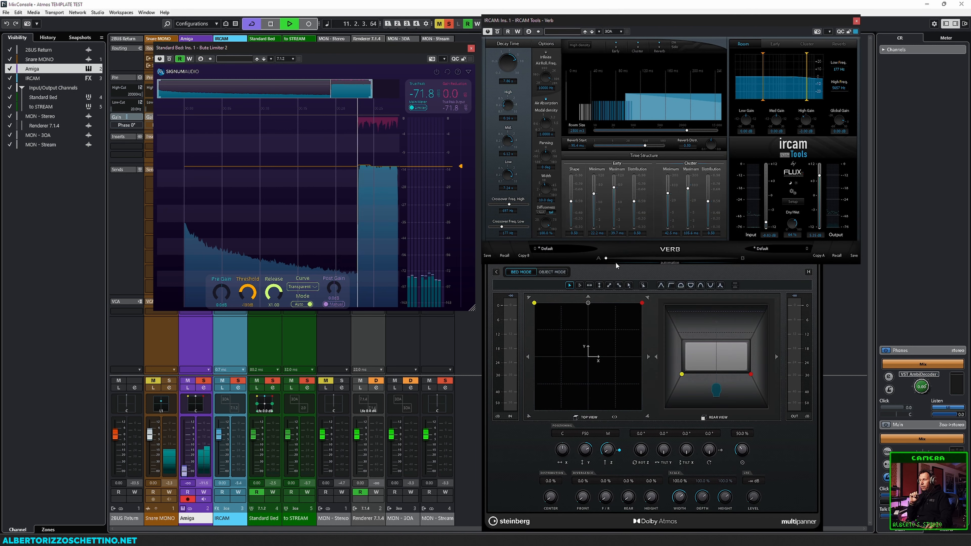
click(681, 271)
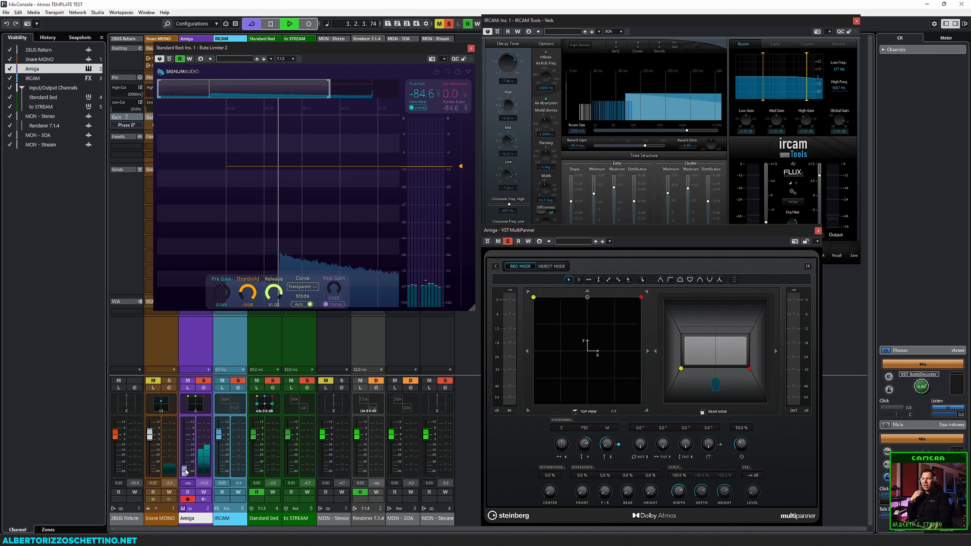
Reset the Amiga fader to 0.00 dB and pan its signal to the rear left with a narrower width.
mouse_move(185, 472)
mouse_down()
mouse_move(185, 444)
mouse_move(186, 490)
mouse_up()
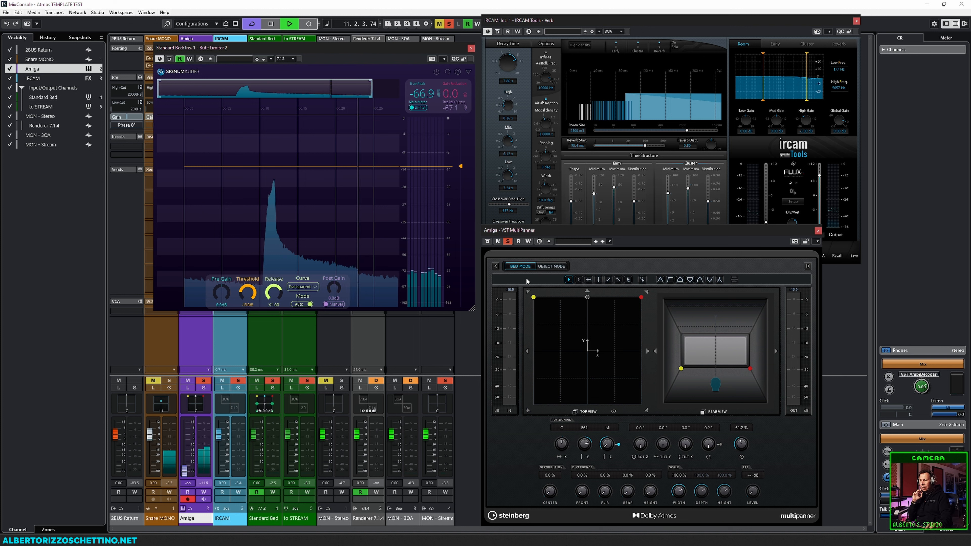
ctrl+click(186, 474)
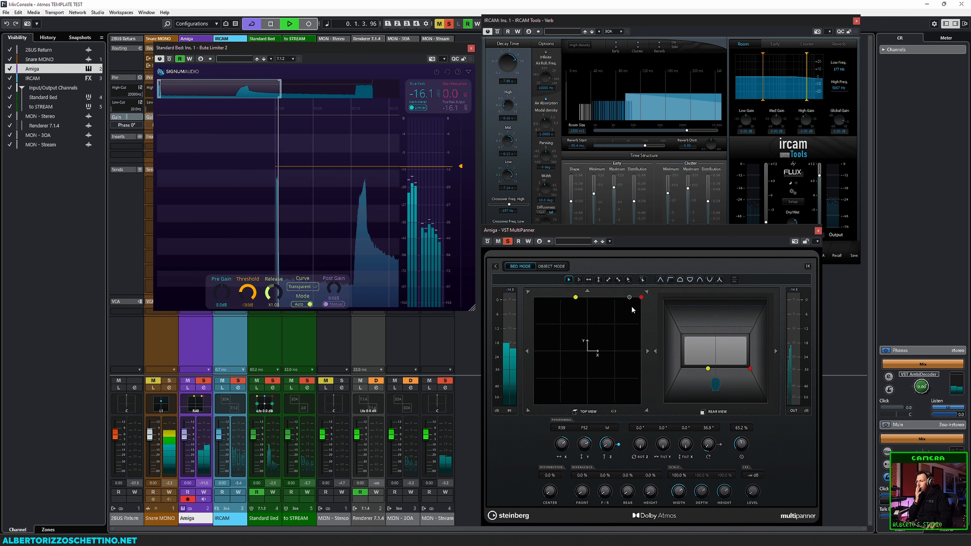
drag(641, 320, 607, 398)
drag(675, 491, 657, 519)
drag(581, 382, 571, 396)
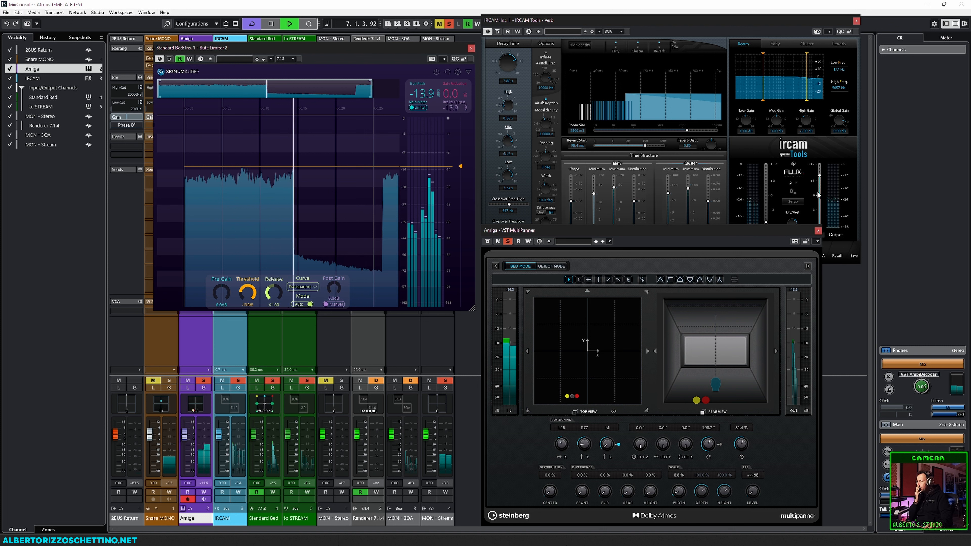
Raise Verb's output gain and adjust its dry/wet mix and input gain.
click(819, 175)
drag(793, 195, 792, 184)
drag(771, 229, 766, 217)
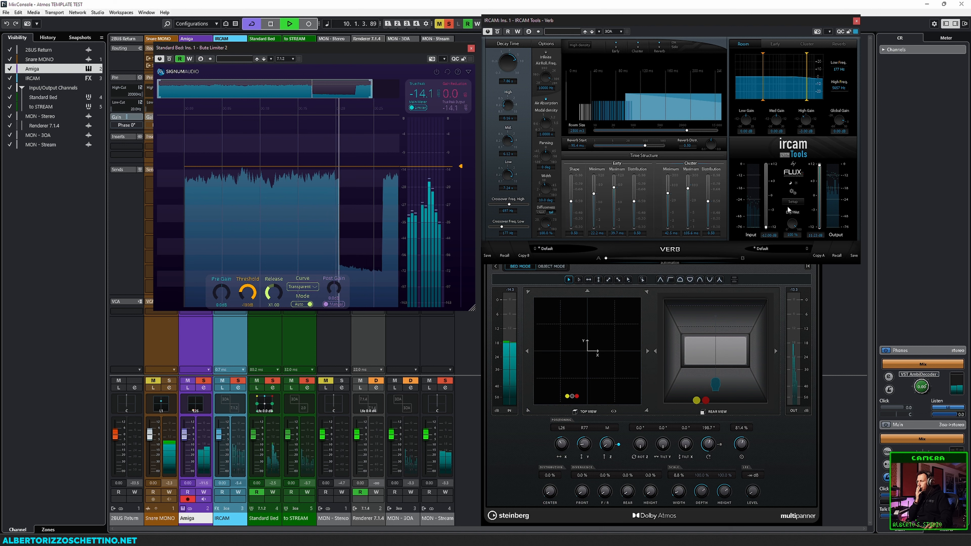
Move Amiga's panner position from the rear to the front of the room and lower the Bute Limiter's threshold further.
click(571, 399)
drag(572, 399, 587, 361)
drag(461, 171, 461, 176)
drag(587, 361, 575, 311)
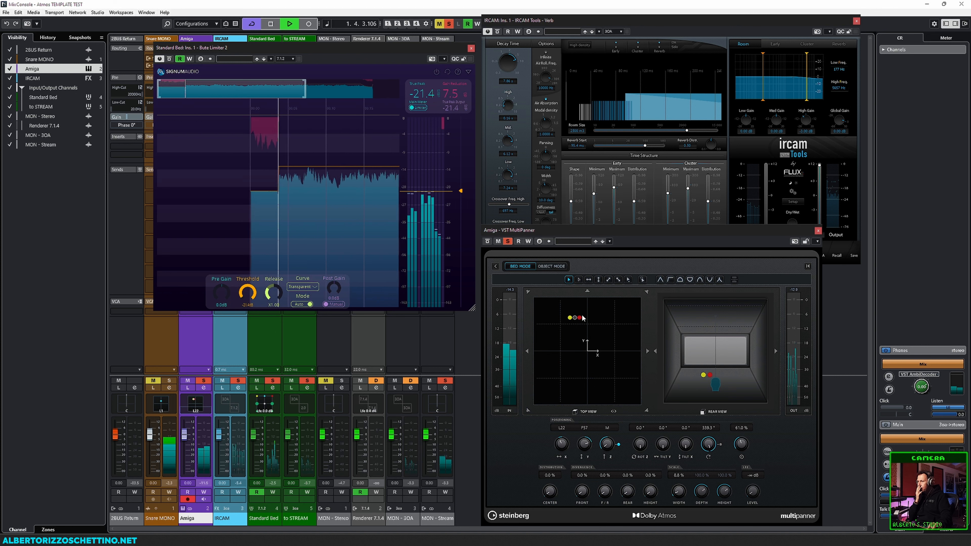
Pull the Amiga fader fully down, stop playback, and close the limiter, MultiPanner and Verb windows.
drag(190, 440, 189, 474)
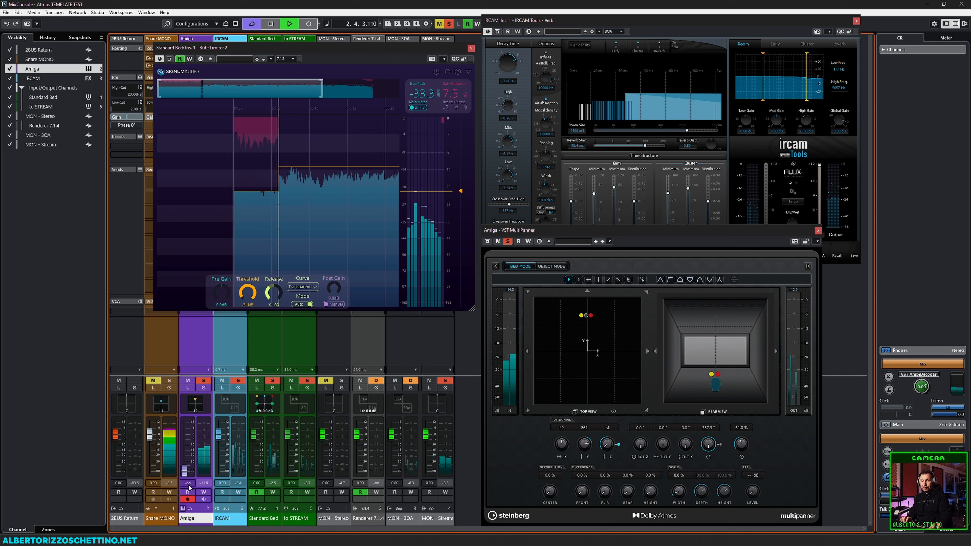
key(space)
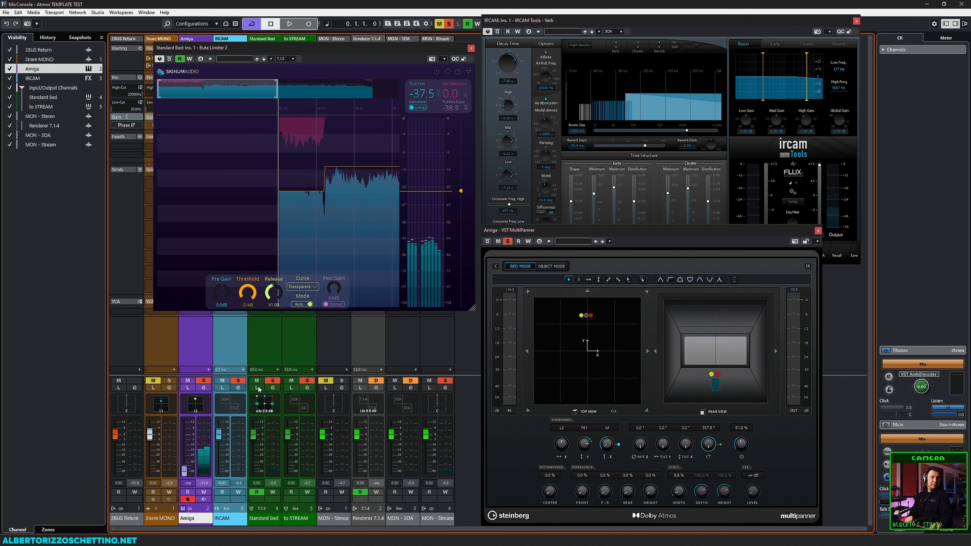
click(470, 48)
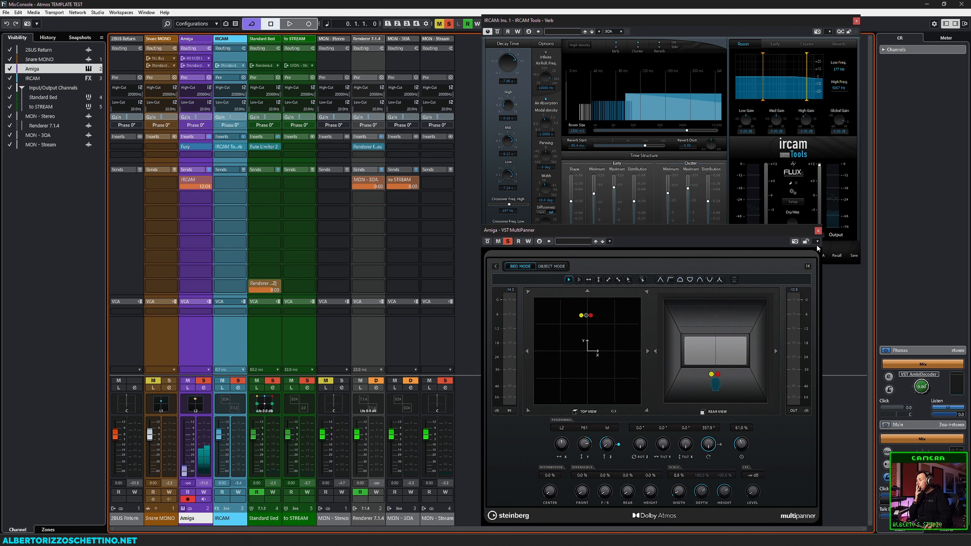
click(818, 230)
click(855, 22)
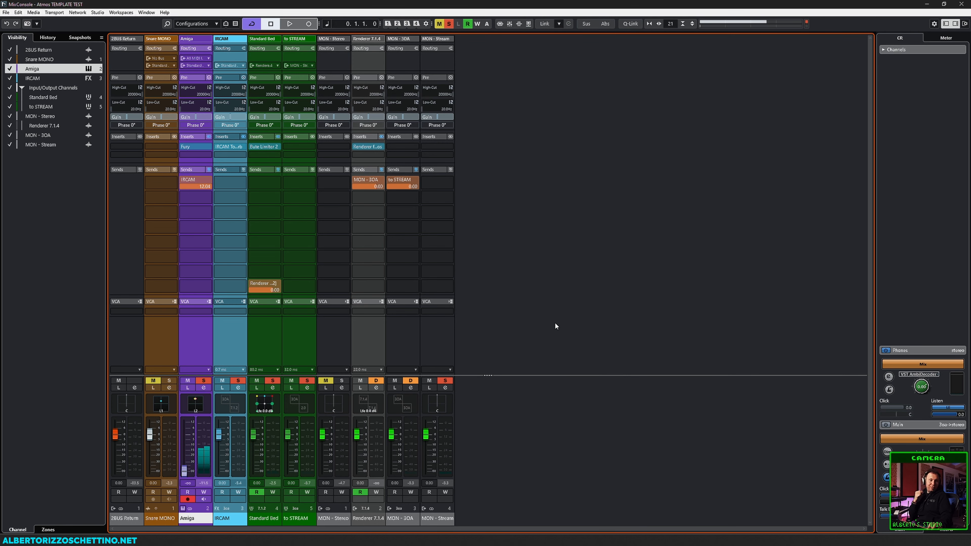
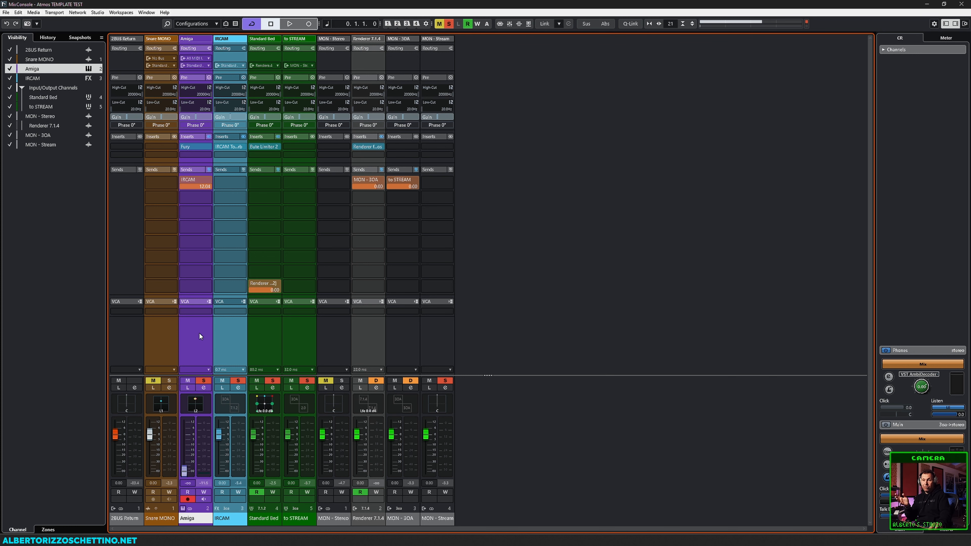
Show the project window and reduce the Amiga, IRCAM and Snare MONO tracks to a minimal height.
key(F3)
scroll(178, 195, up, 2)
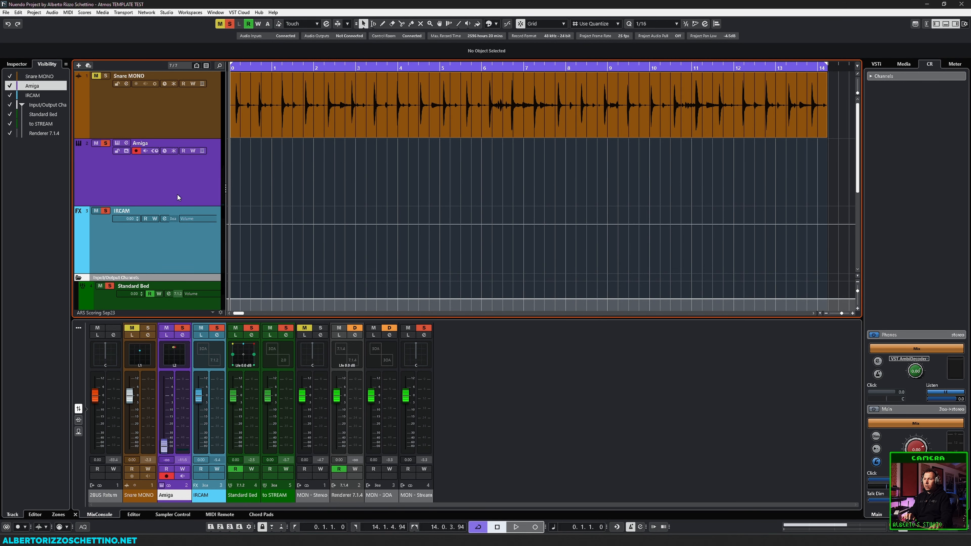
drag(167, 206, 168, 156)
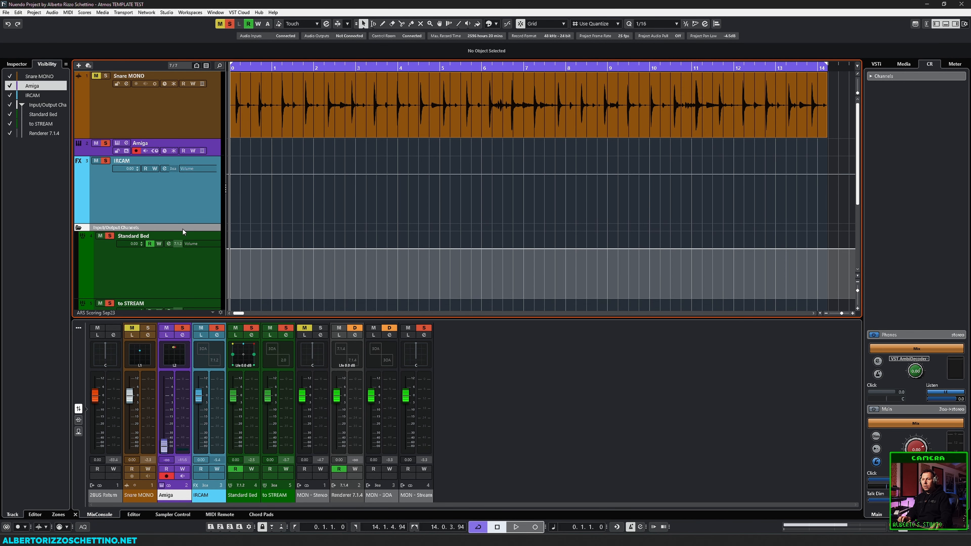
drag(185, 223, 186, 173)
click(201, 114)
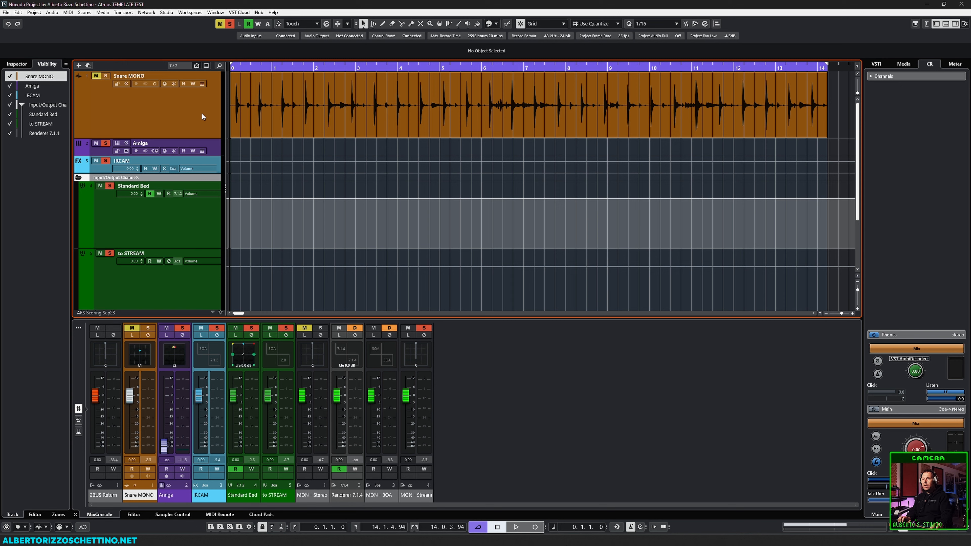
drag(195, 137, 197, 90)
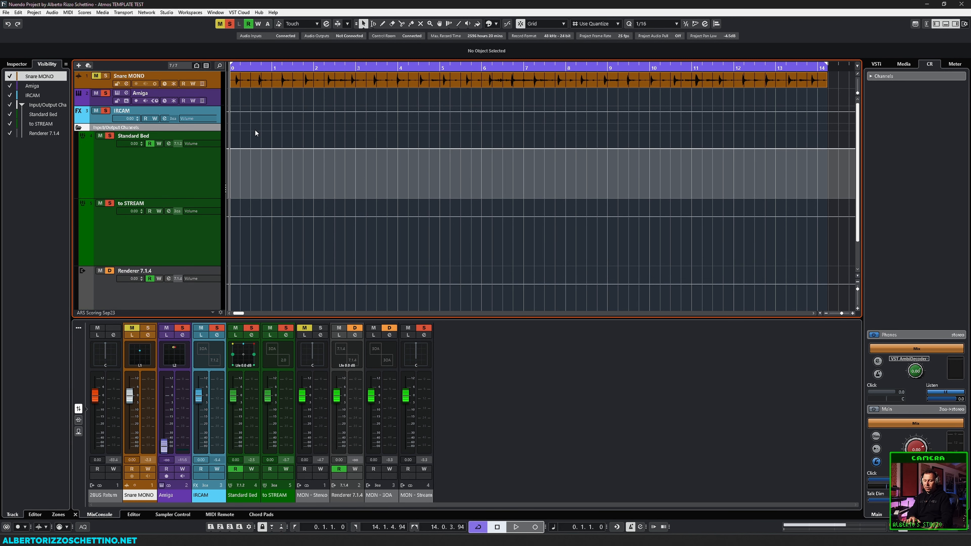
Add one mono audio track named Kick with 2BUS Return as input and Standard Bed as output.
key(t)
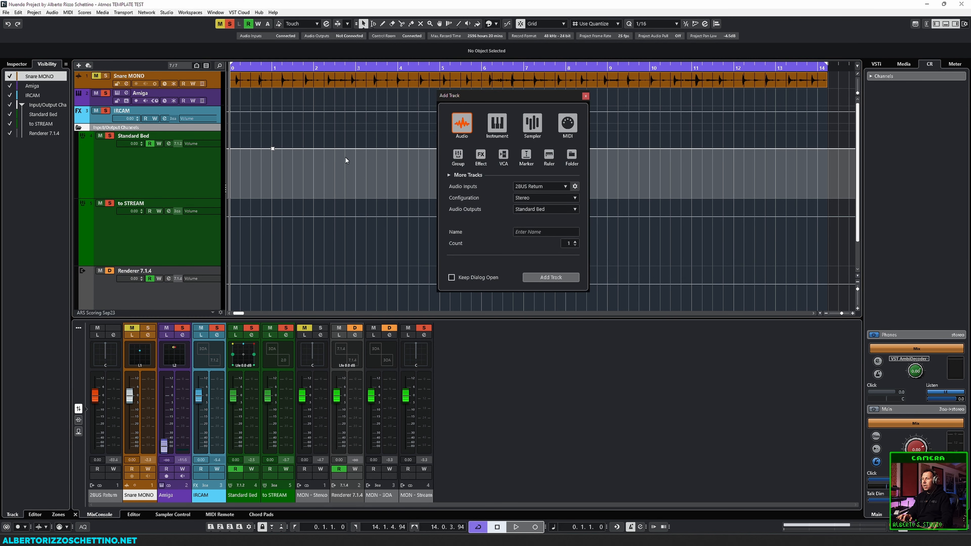
click(525, 186)
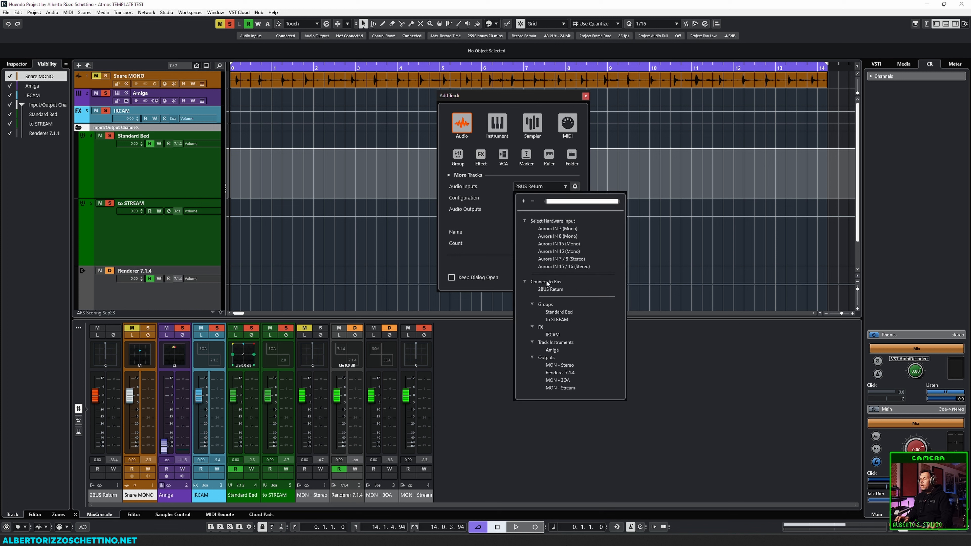
click(506, 187)
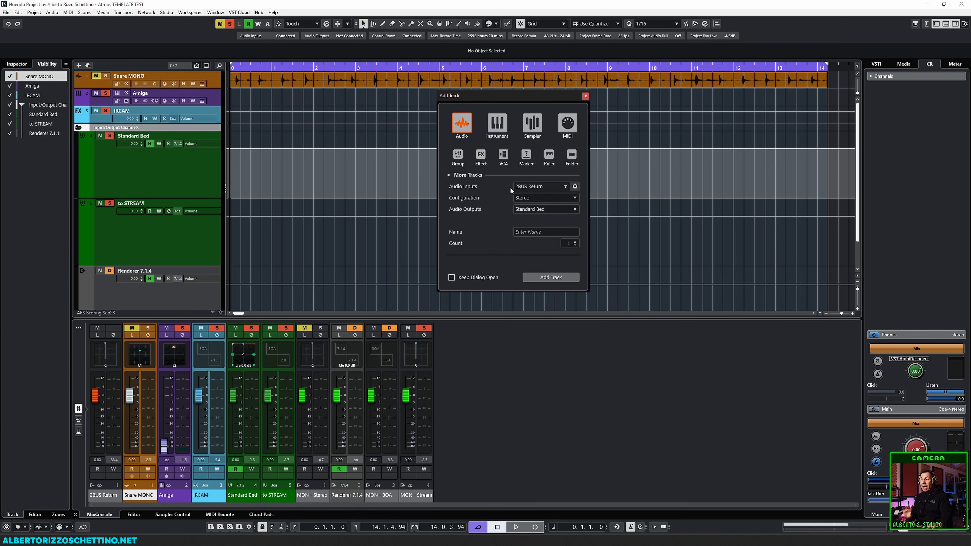
click(520, 198)
click(536, 232)
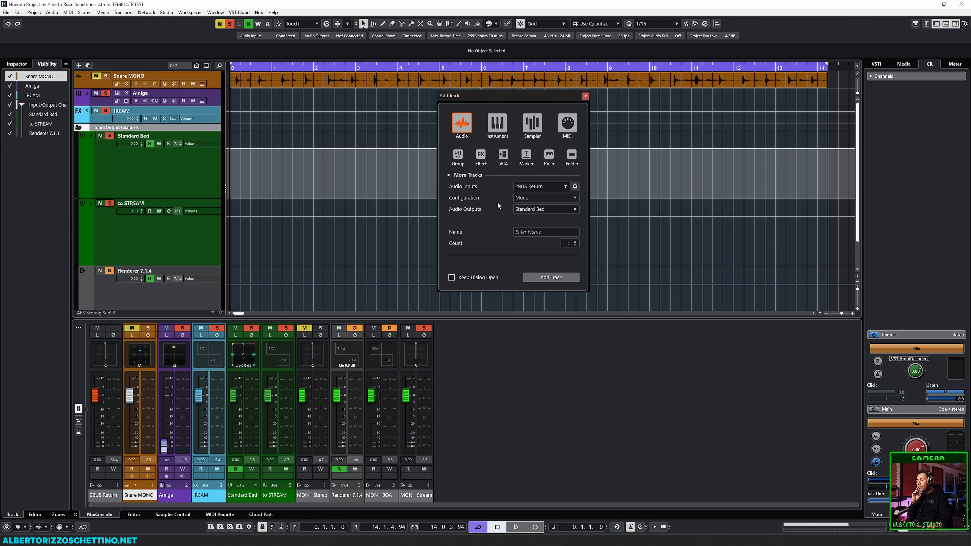
click(528, 231)
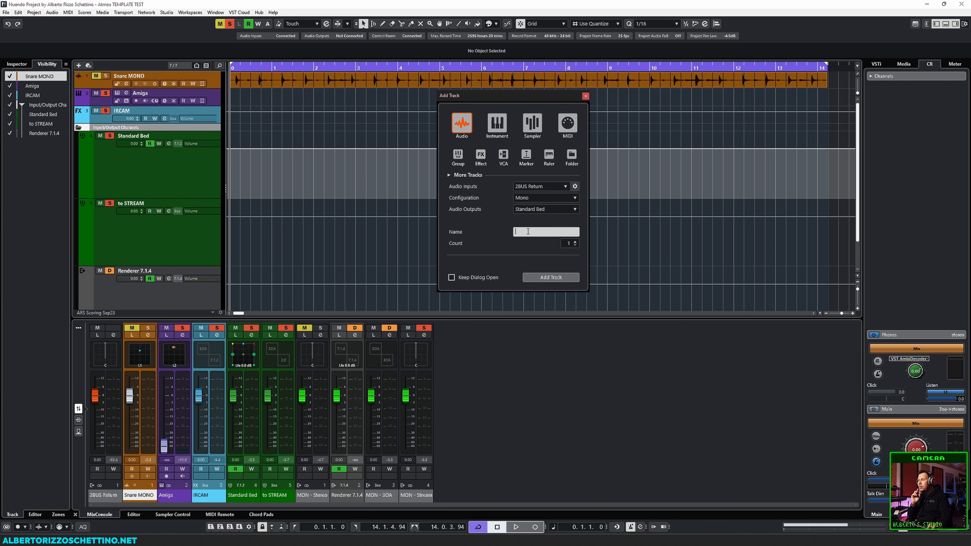
key(Return)
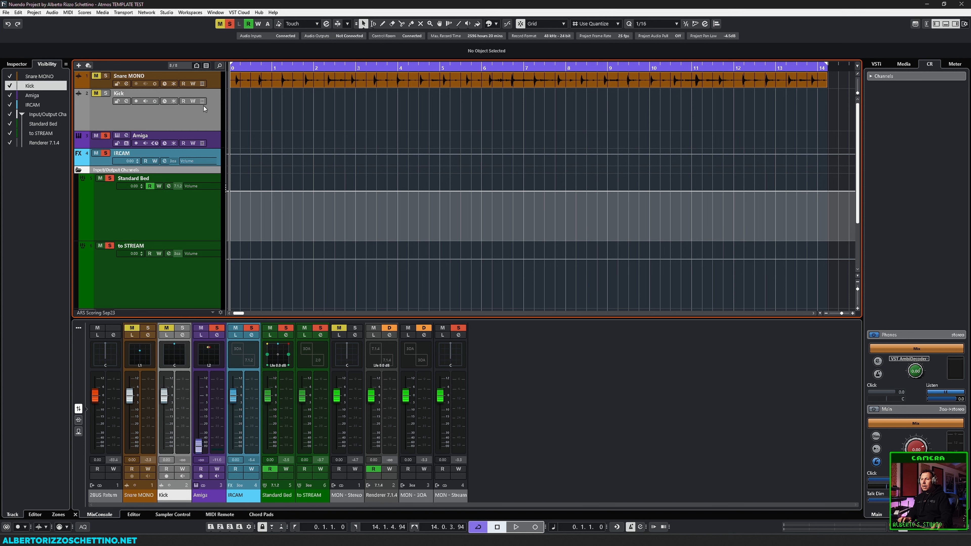
Try brown and yellow on the Kick track, and finally color it magenta.
click(495, 23)
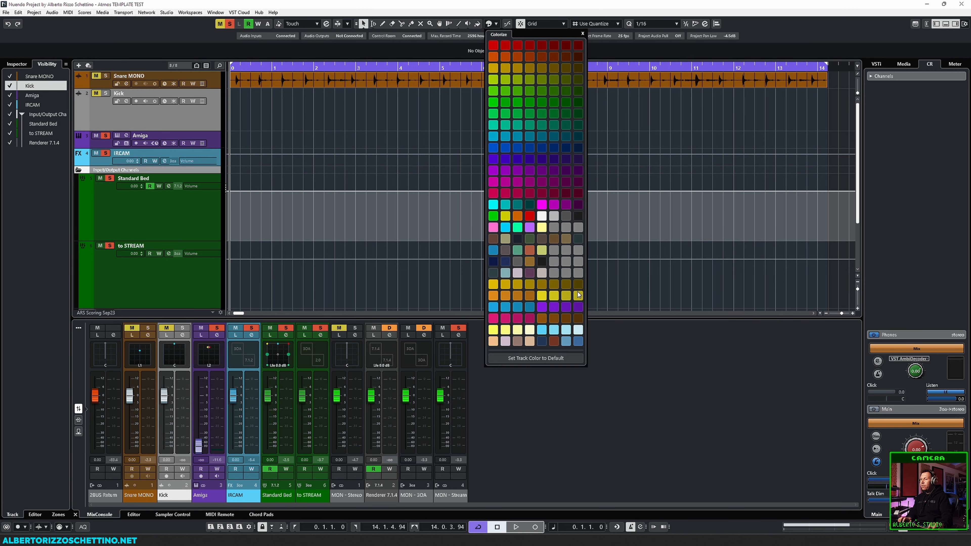
click(493, 239)
click(578, 319)
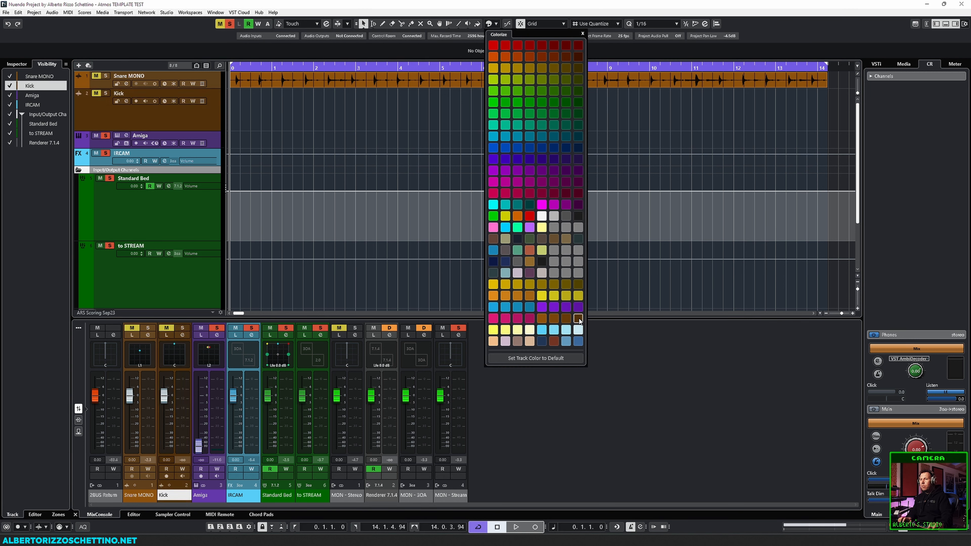
click(493, 67)
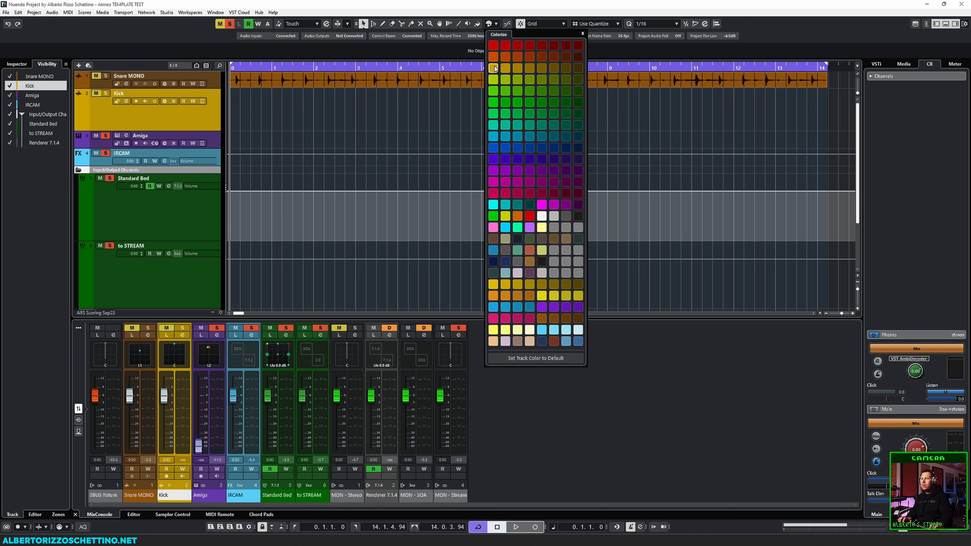
click(493, 182)
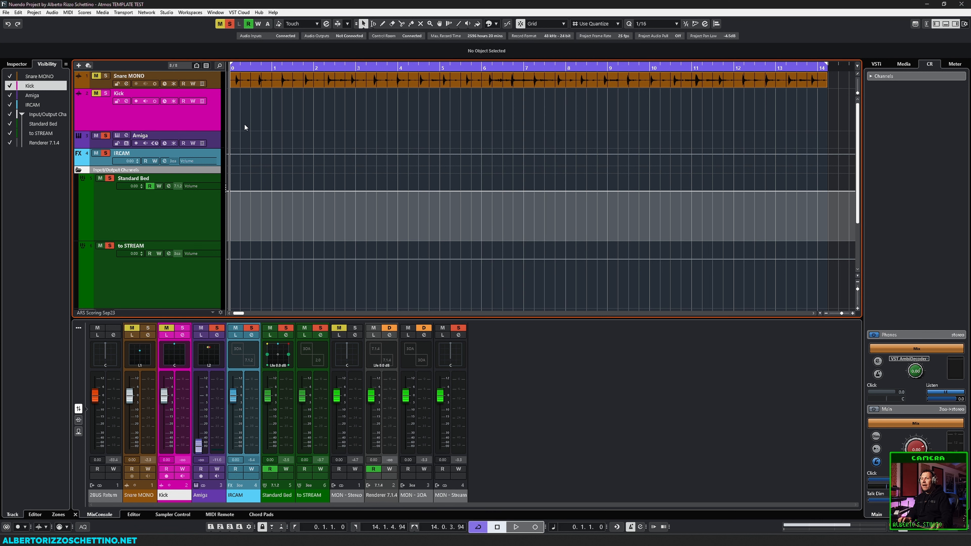
Recolour the Kick track to a dark reddish brown from the Colorize palette.
click(496, 24)
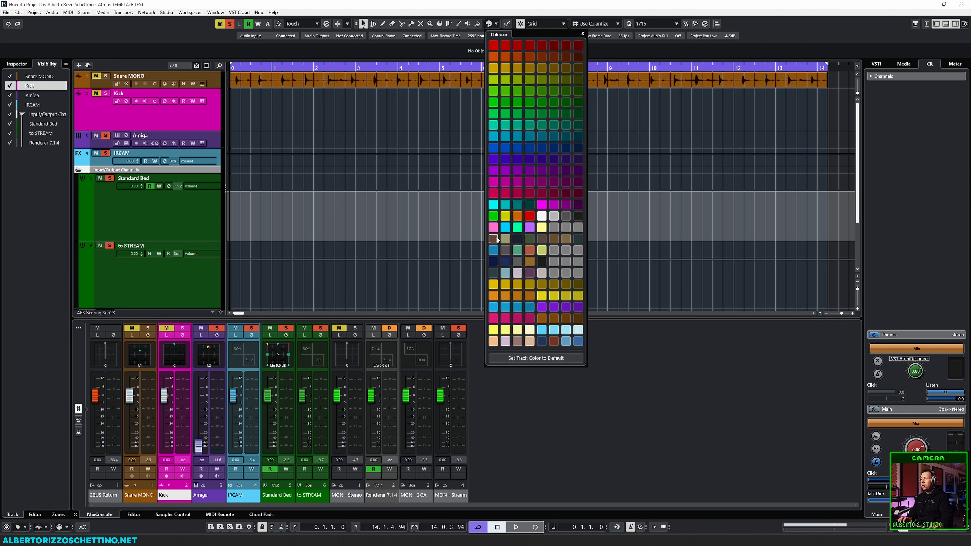
click(493, 228)
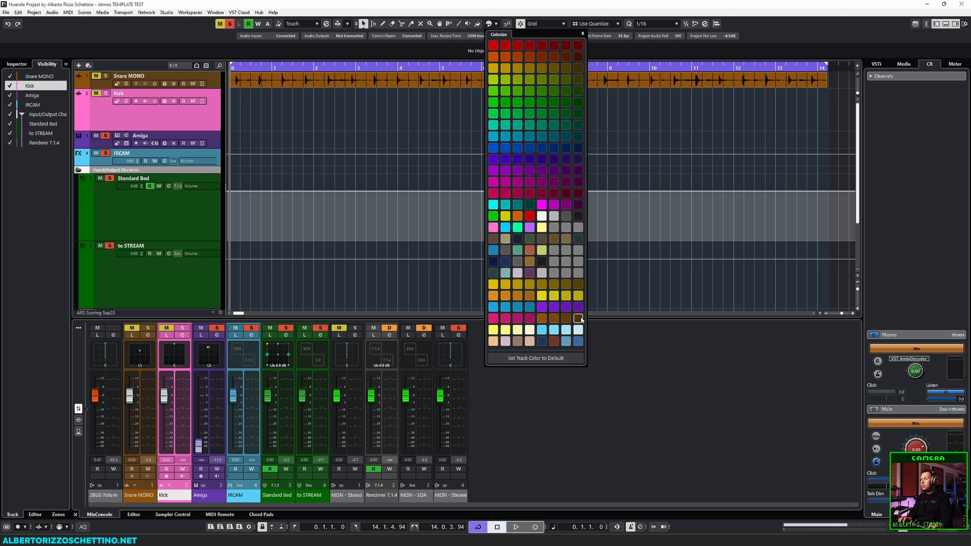
click(577, 319)
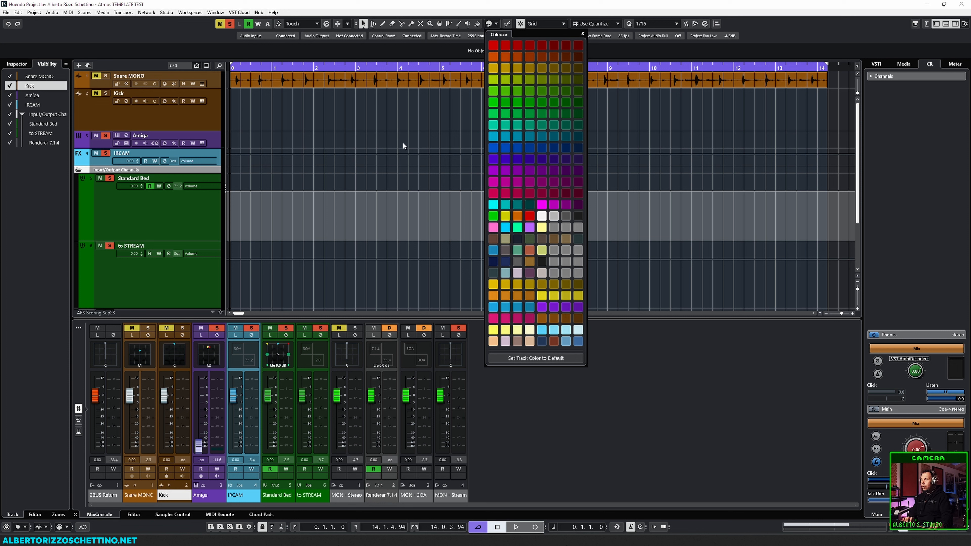
click(554, 341)
click(360, 147)
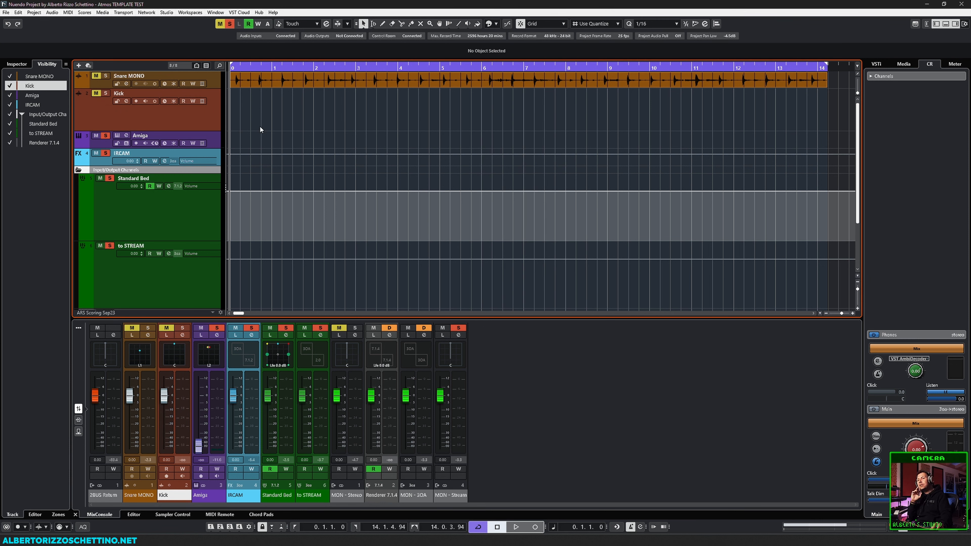
Browse the WAV Libraries favourite to the 48 kHz folder of ARS P12 Minimal Synth Drums and find its kick samples.
click(900, 63)
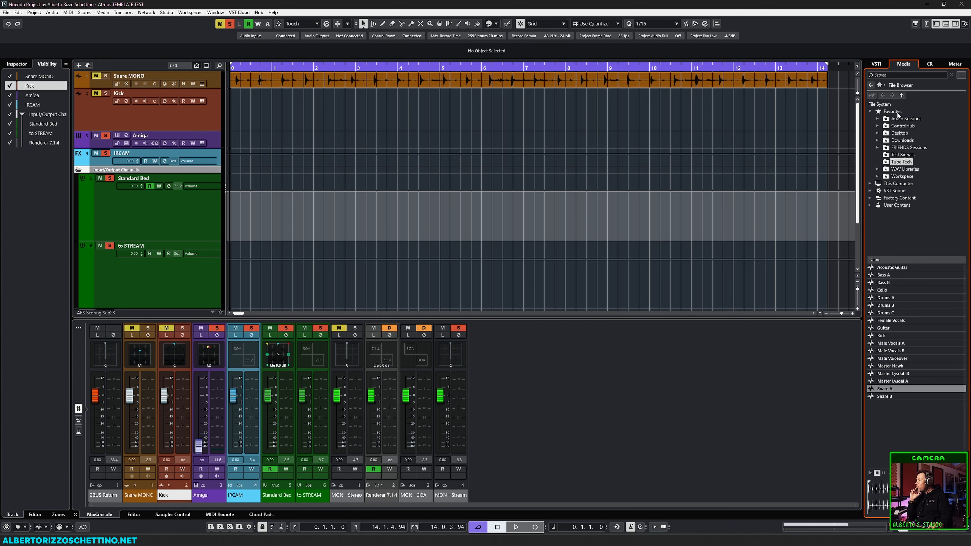
click(893, 170)
double_click(887, 276)
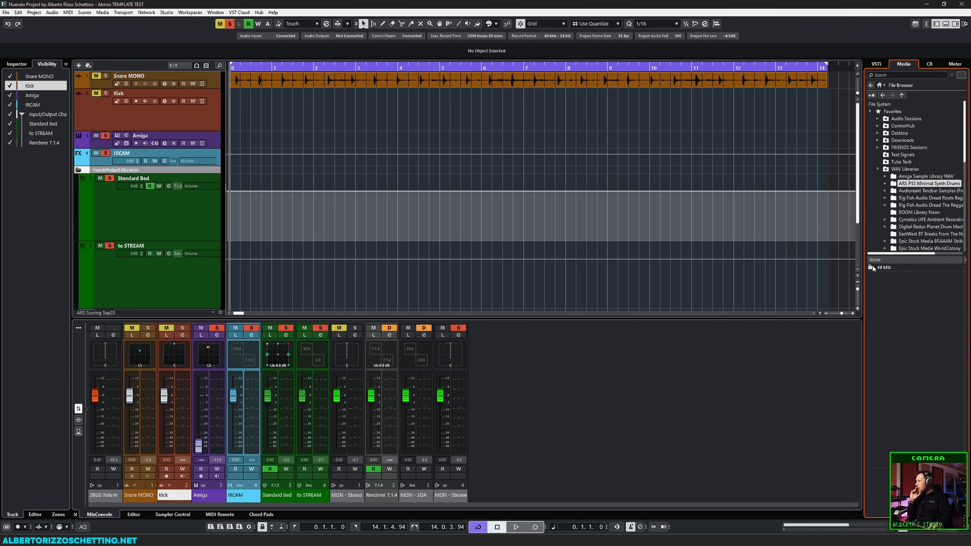
double_click(875, 268)
scroll(889, 323, down, 15)
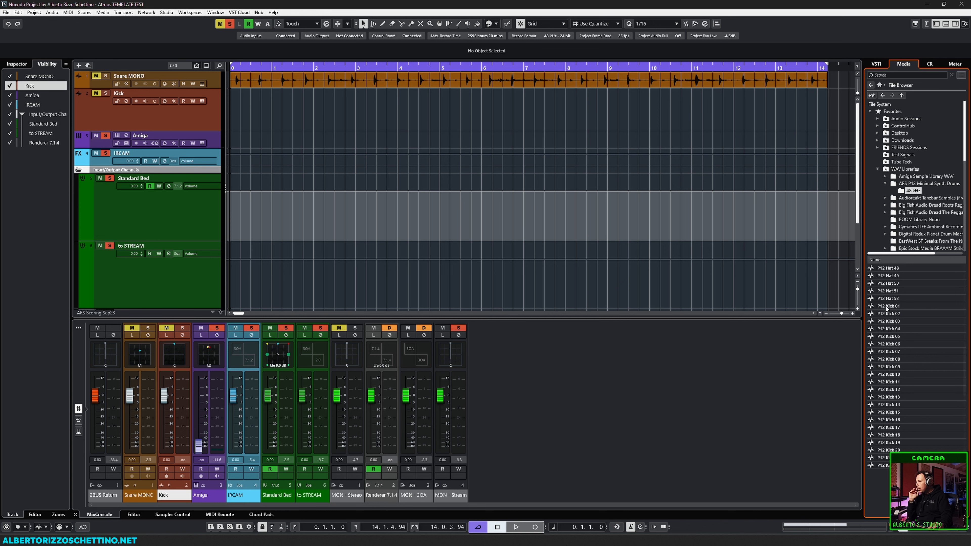
Import the P12 Kick 01 sample at the start of the Kick track and give the clip a short fade-out.
drag(890, 307, 232, 104)
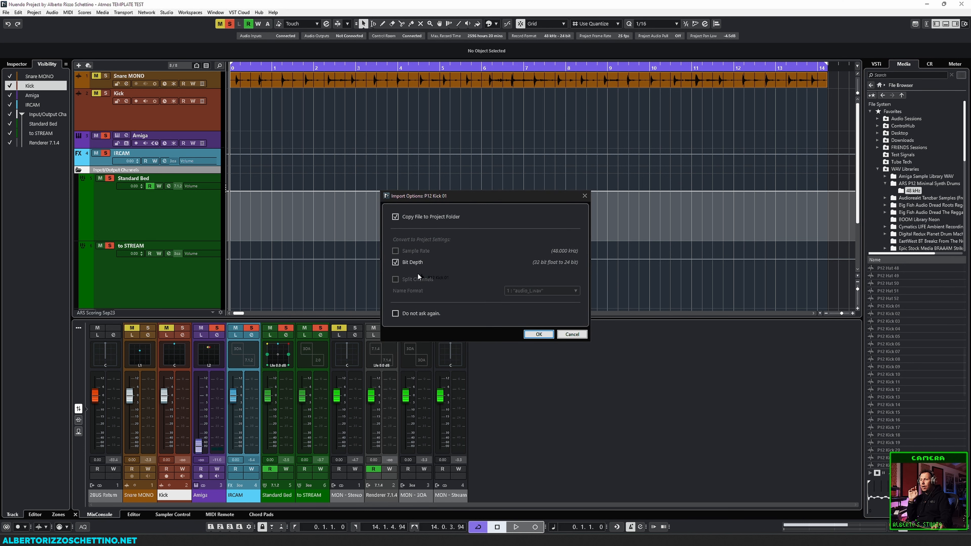
click(538, 334)
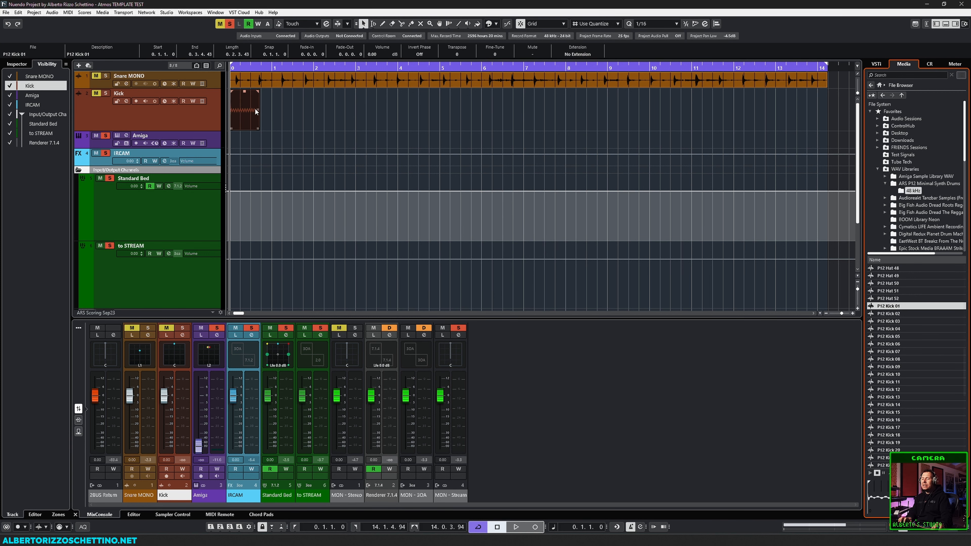
drag(258, 91, 251, 91)
Solo the Kick track, listen to the P12 Kick 01 clip and delete it.
key(space)
key(space)
click(106, 94)
key(space)
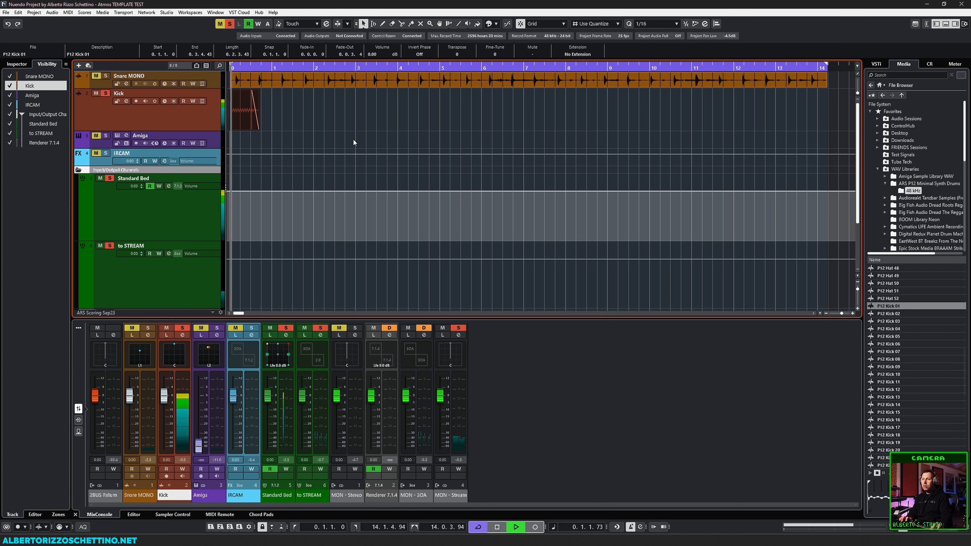
key(space)
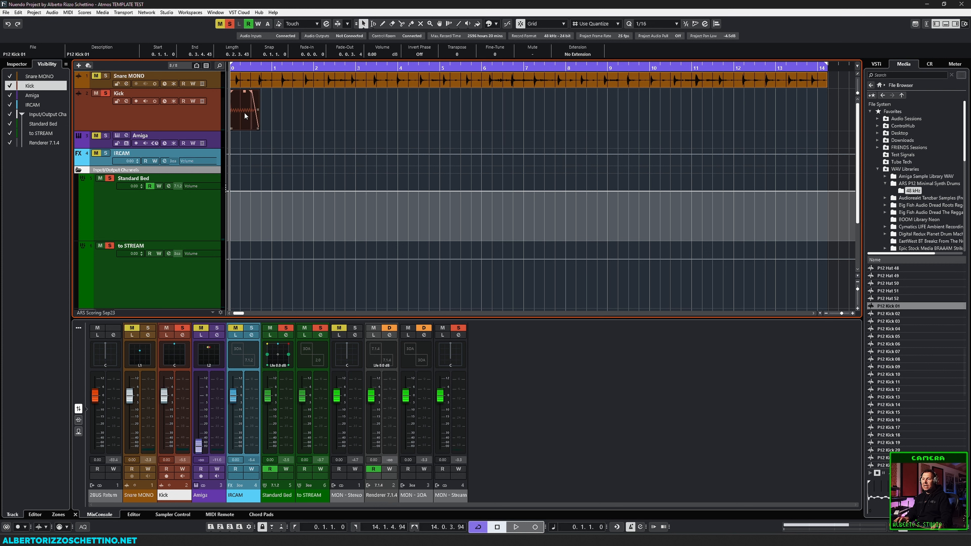
key(Delete)
Audition the P12 Kick samples from 02 to 07 in the file browser and listen to P12 Kick 04 again.
mouse_move(882, 315)
mouse_down()
mouse_move(234, 118)
mouse_move(893, 321)
mouse_move(890, 313)
mouse_up()
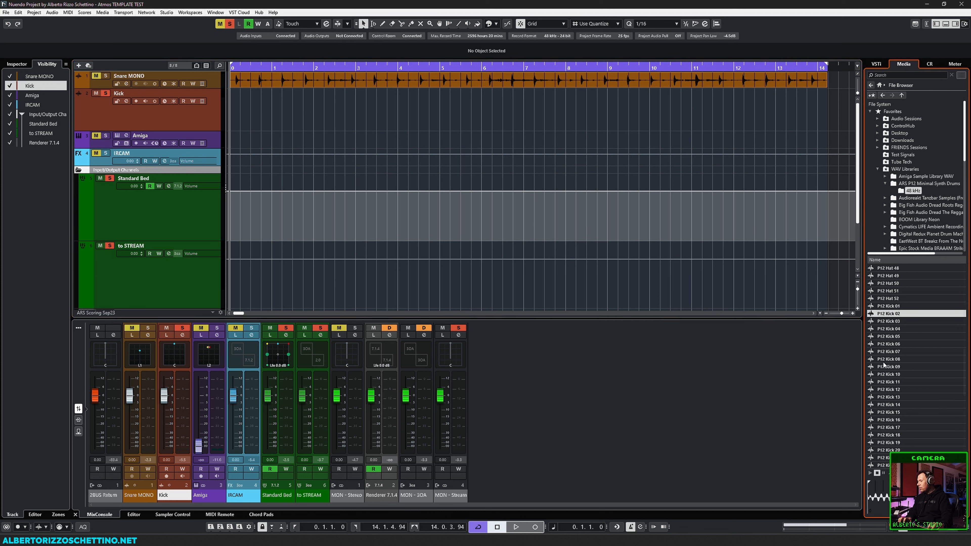
click(871, 473)
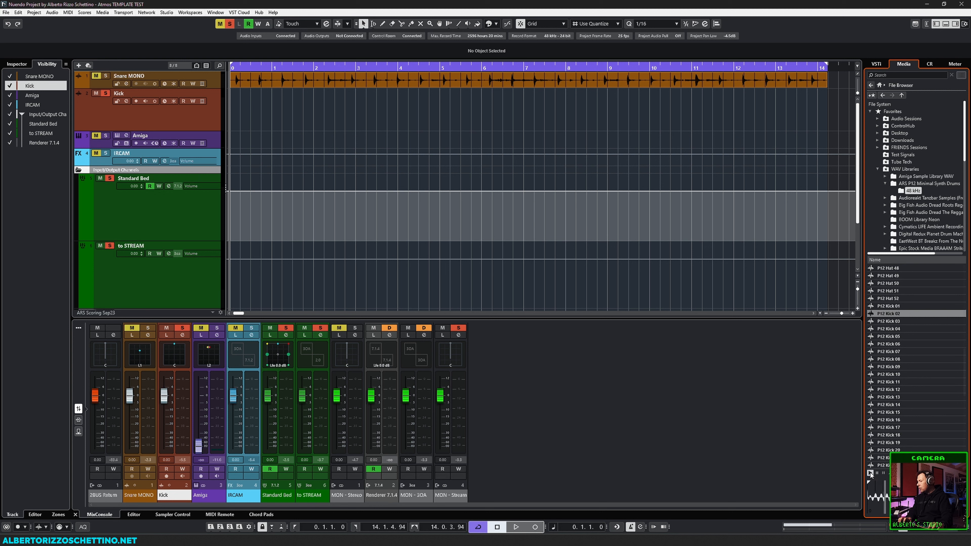
key(Down)
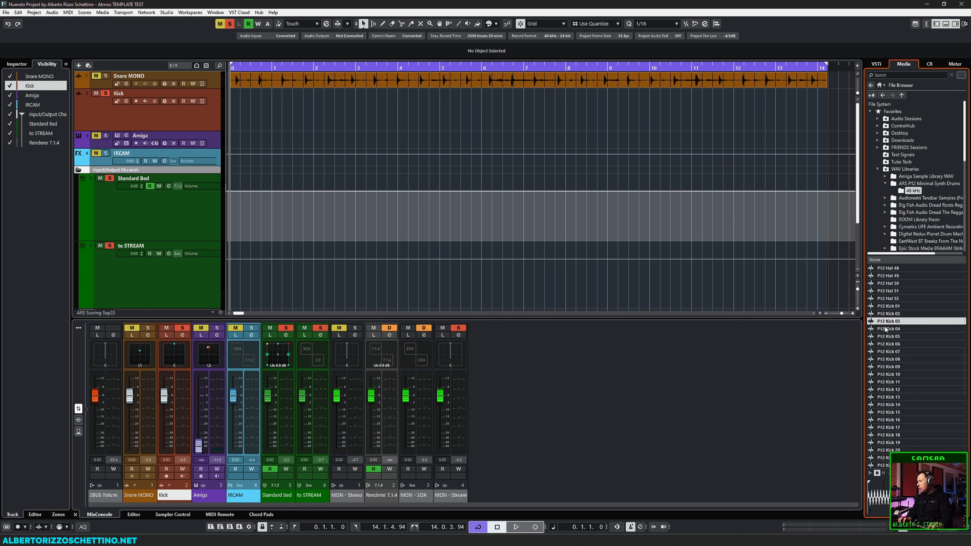
click(871, 474)
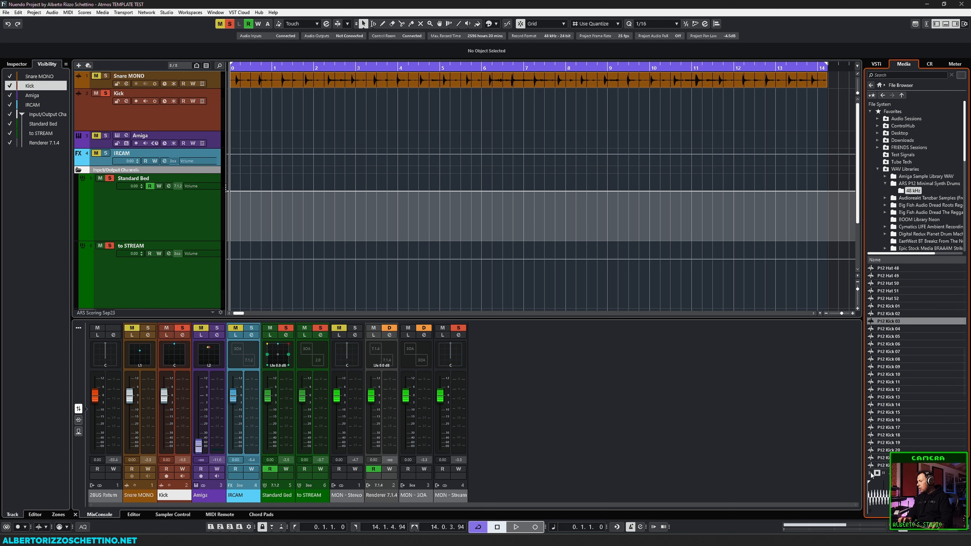
key(Down)
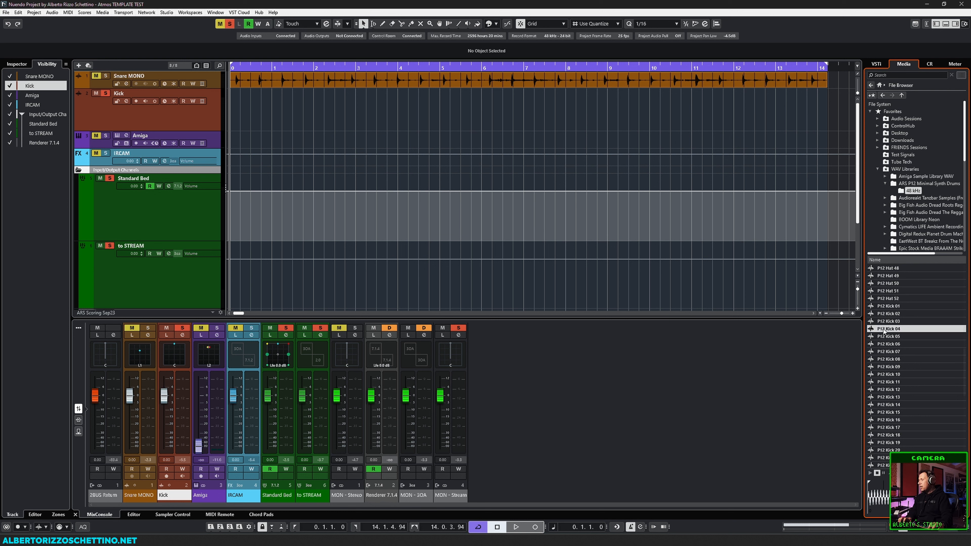
click(870, 473)
click(875, 344)
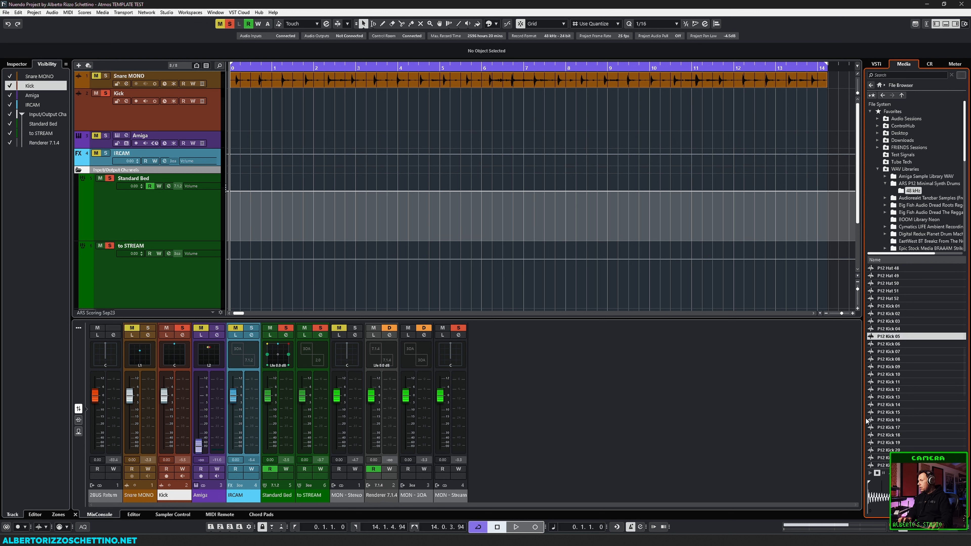
click(870, 473)
click(881, 351)
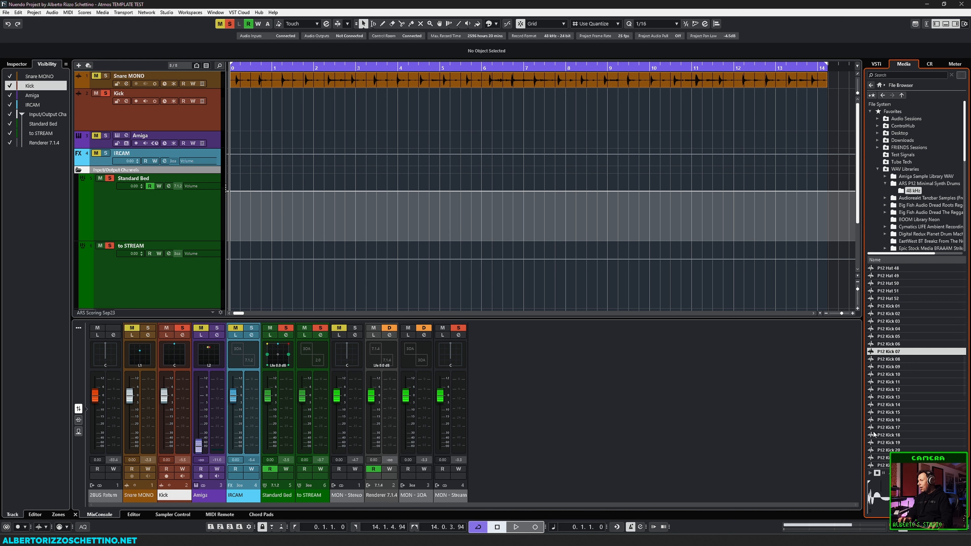
click(871, 473)
click(884, 329)
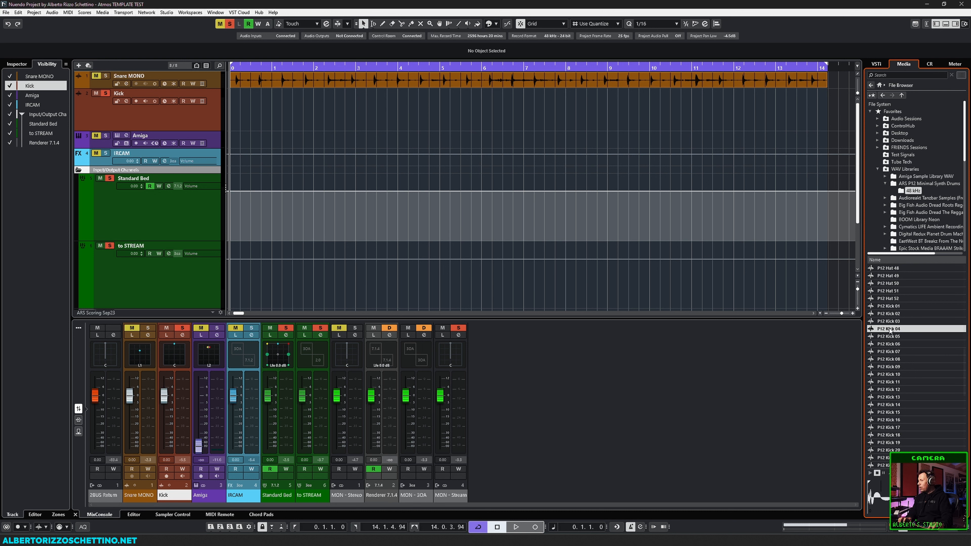
click(870, 473)
Import the P12 Kick 04 sample at the start of the Kick track with the default import options.
drag(883, 329, 236, 94)
click(534, 335)
Trim the kick clip to one beat and extend its fade-out over the whole clip.
key(h)
key(h)
key(h)
key(h)
key(h)
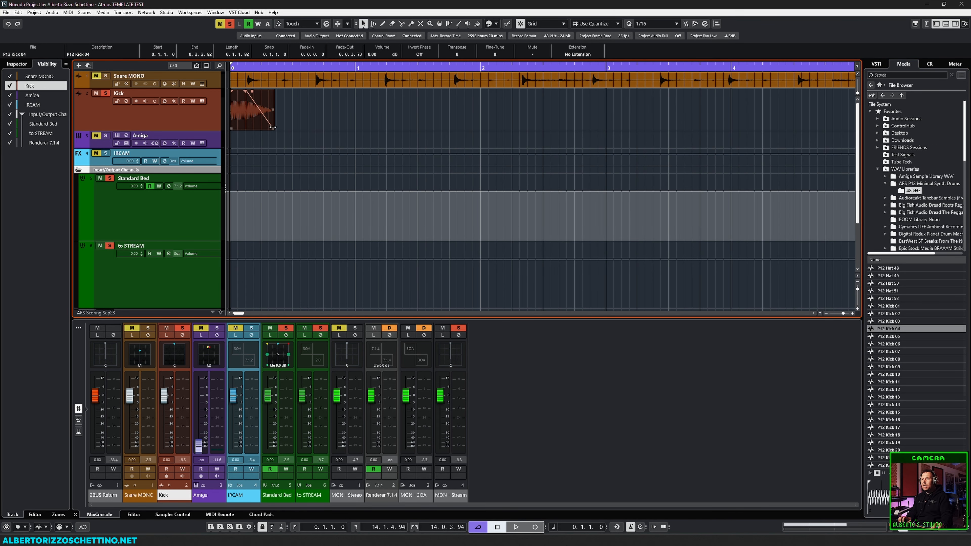
drag(272, 128, 261, 128)
drag(232, 92, 227, 92)
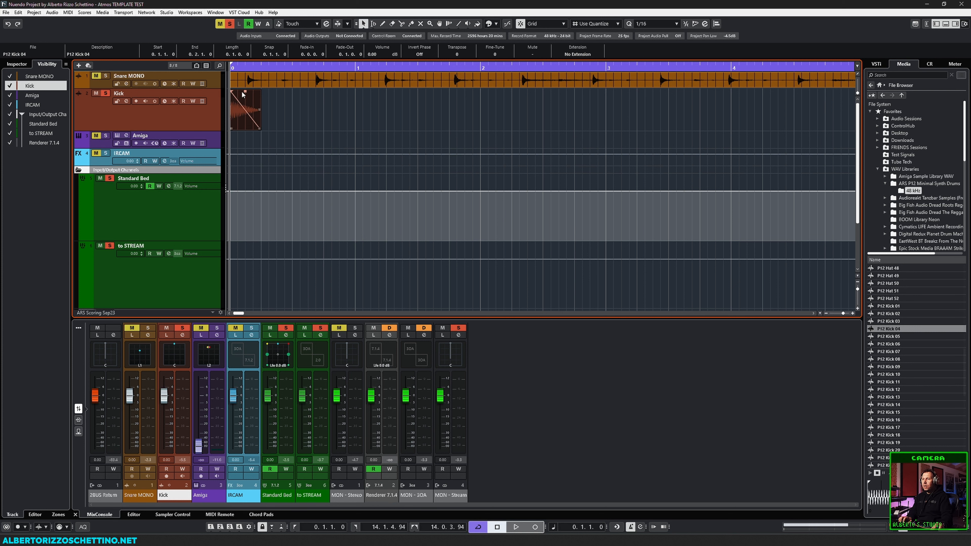
Repeat the one-beat kick clip back to back to fill four bars and set the locators around all the clips.
drag(260, 113, 303, 122)
drag(304, 121, 245, 124)
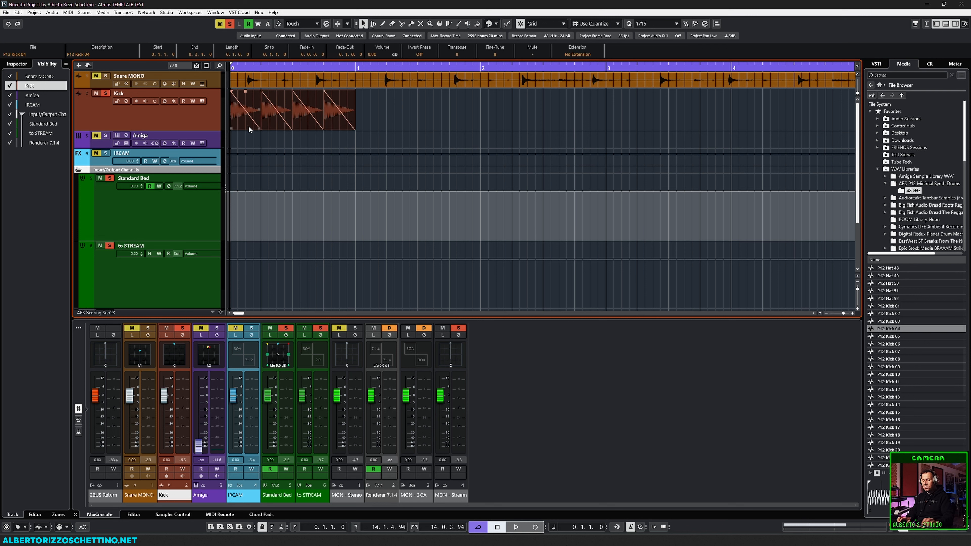
key(ctrl+d)
key(ctrl+d)
key(ctrl+d)
drag(754, 102, 245, 111)
key(p)
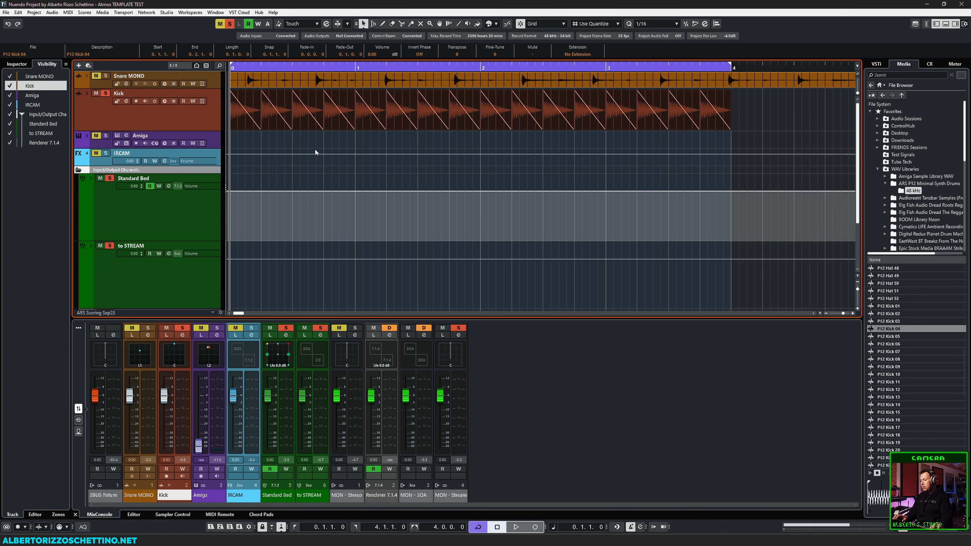
Play the kick loop and check the Kick channel in the full MixConsole.
key(space)
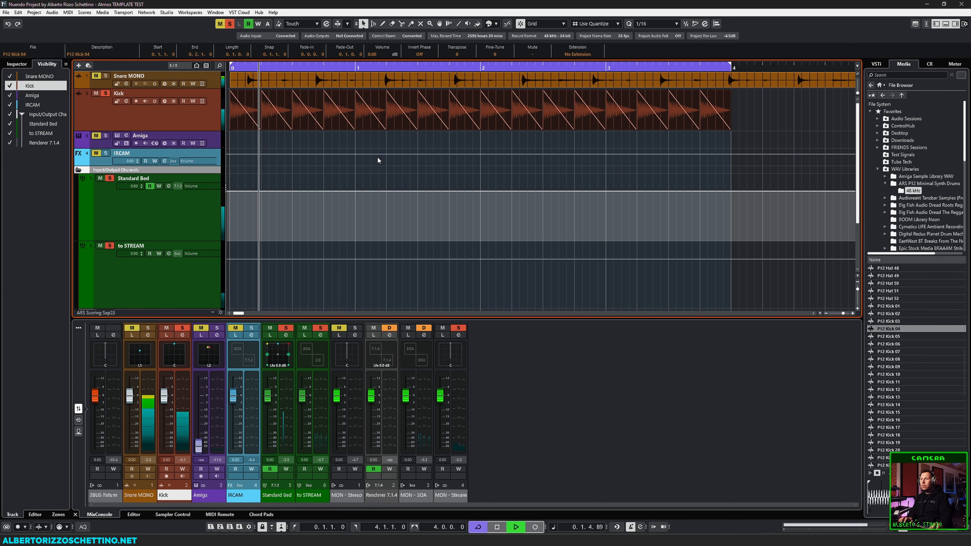
key(space)
key(F3)
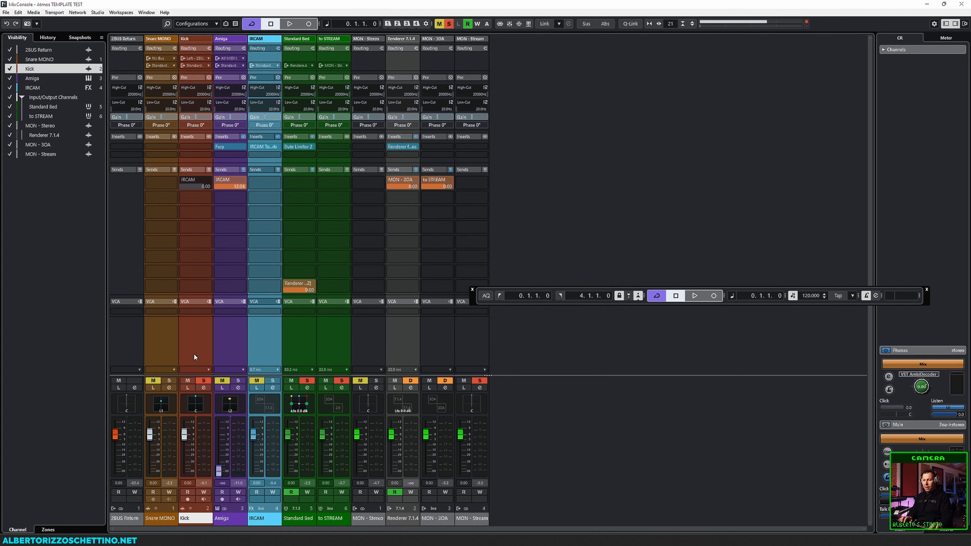
key(space)
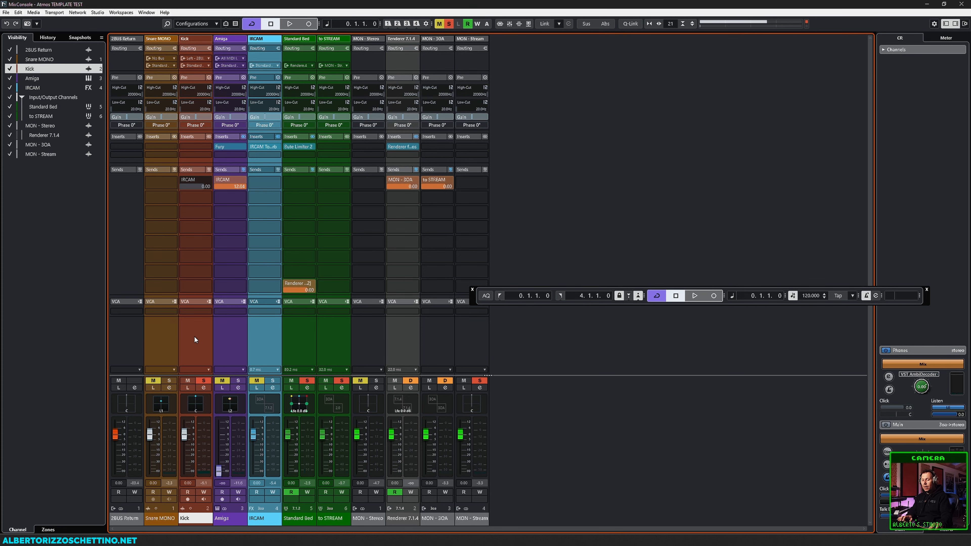
key(F3)
Normalize all the kick clips to a maximum peak level of -1 dB with Direct Offline Processing, using Auto Apply.
drag(758, 104, 235, 118)
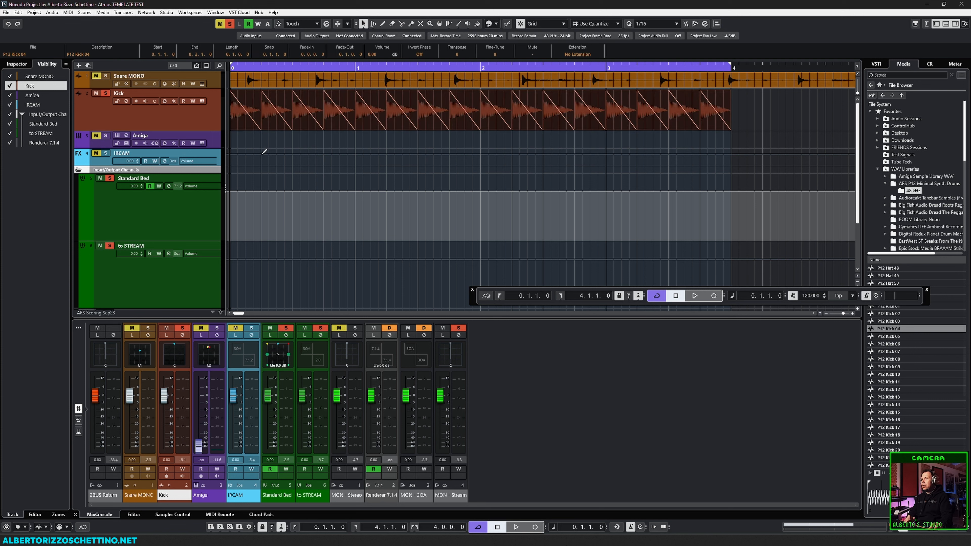
click(473, 291)
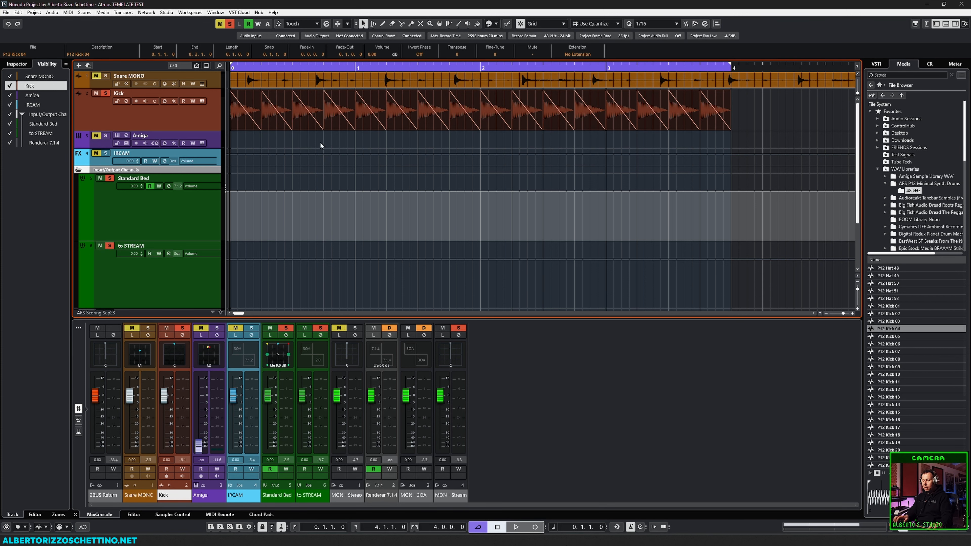
key(F7)
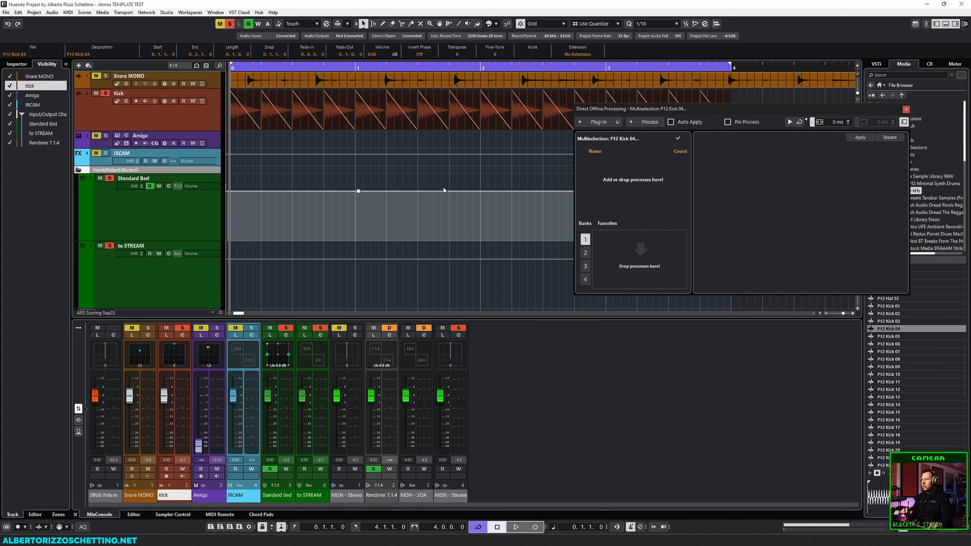
click(633, 125)
click(660, 195)
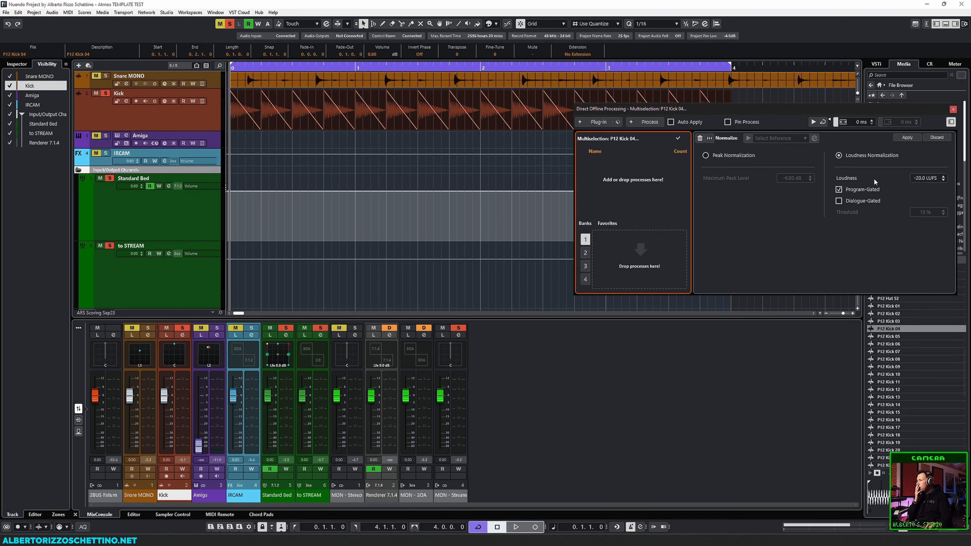
click(745, 156)
text(-1)
key(Return)
click(670, 122)
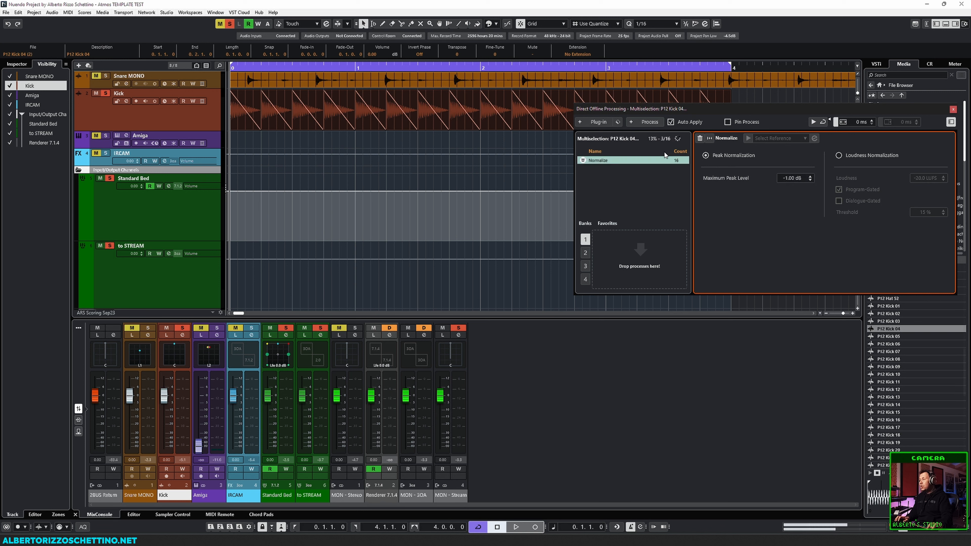
Listen to the normalized kick loop and close the Direct Offline Processing window.
key(space)
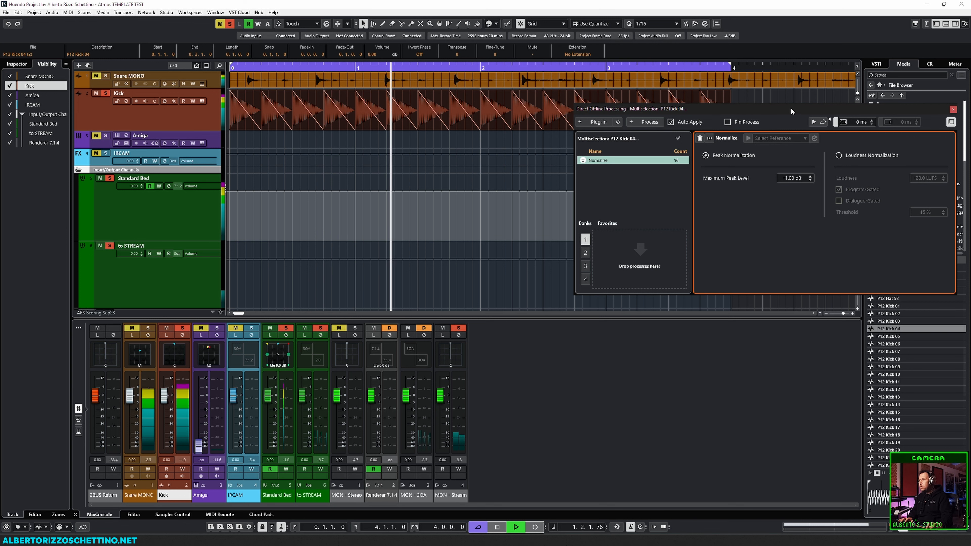
click(952, 109)
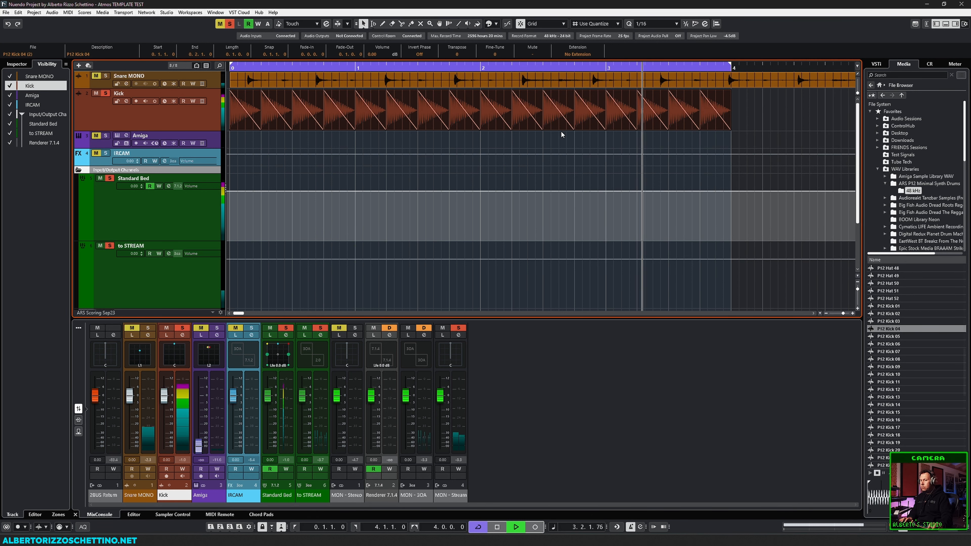
key(space)
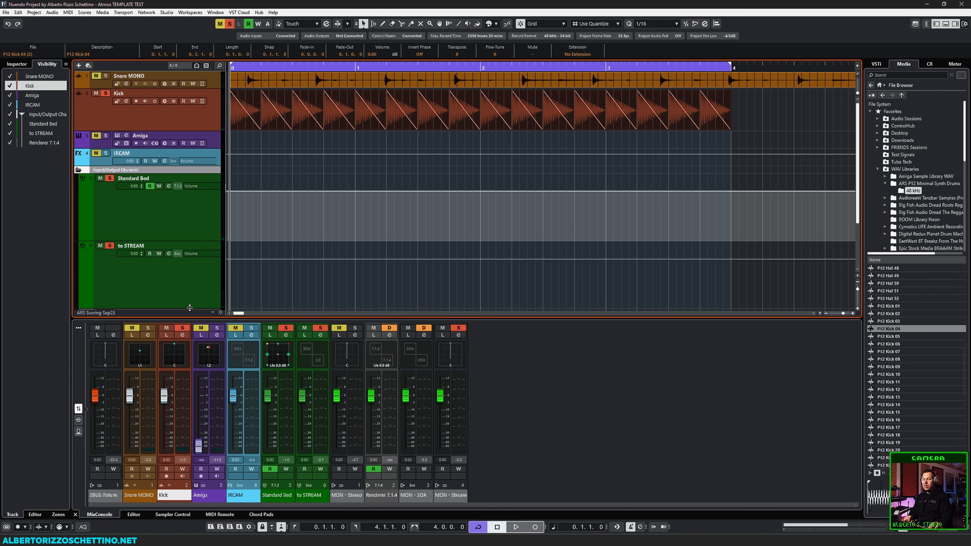
In the MixConsole, remove the Kick channel's IRCAM send and deactivate the Fury insert on Amiga and Bute Limiter 2 on Standard Bed.
key(F3)
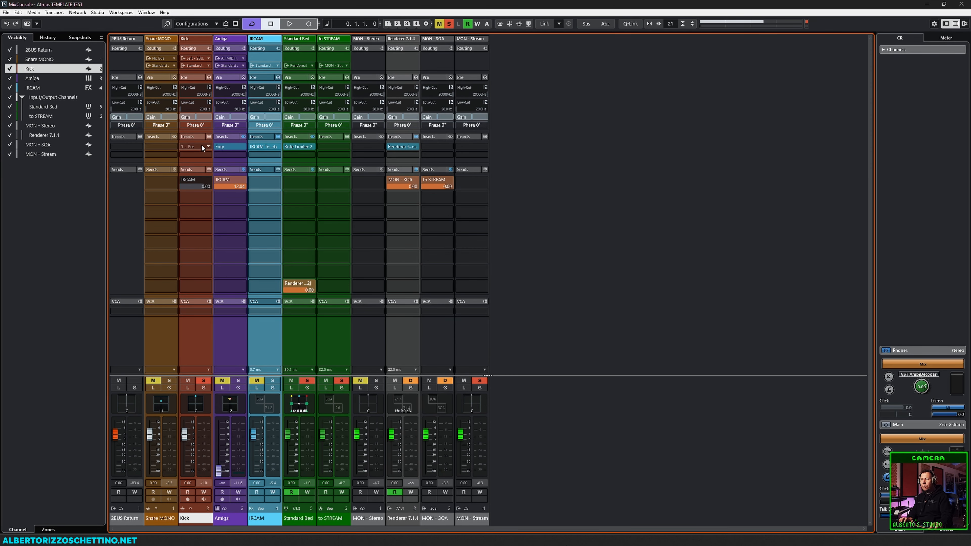
click(207, 179)
key(Escape)
key(alt)
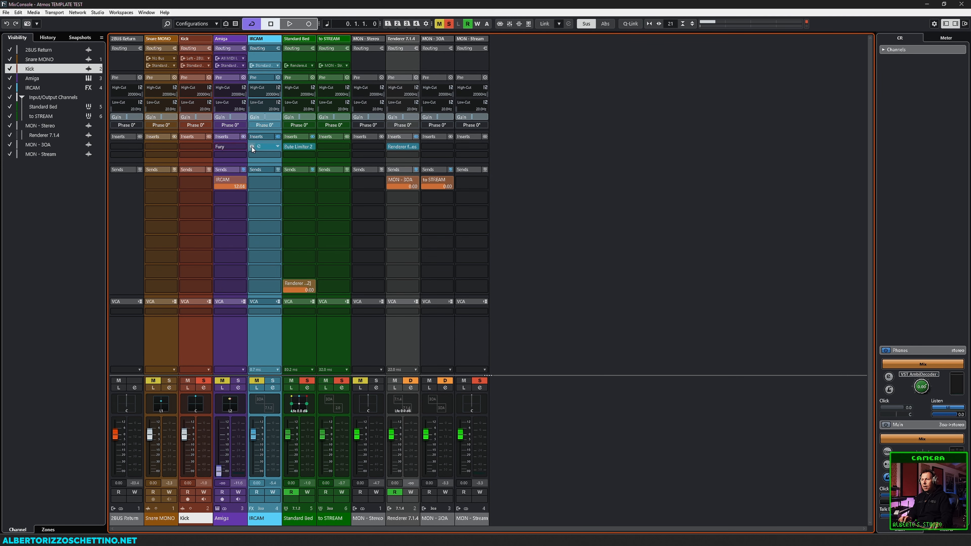
alt+click(251, 146)
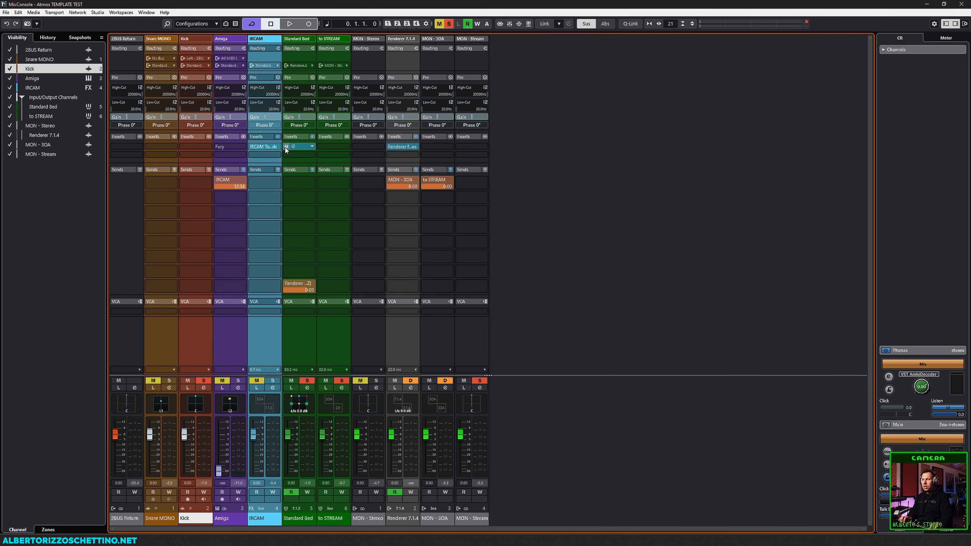
click(209, 148)
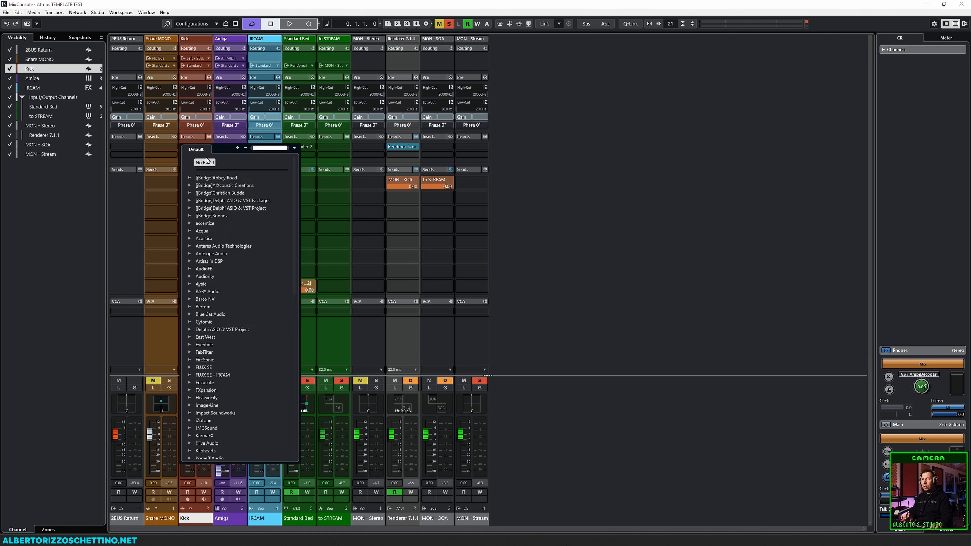
click(170, 285)
Reset the Kick channel fader to 0.00 while playing the kick loop to check its level.
mouse_move(185, 434)
mouse_down()
mouse_move(185, 467)
mouse_move(188, 435)
mouse_up()
key(space)
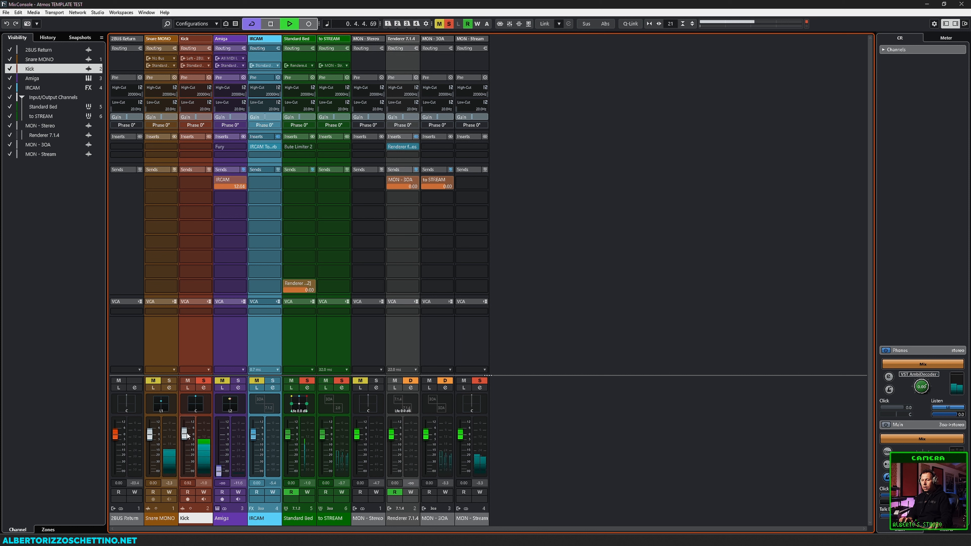
ctrl+click(188, 435)
key(space)
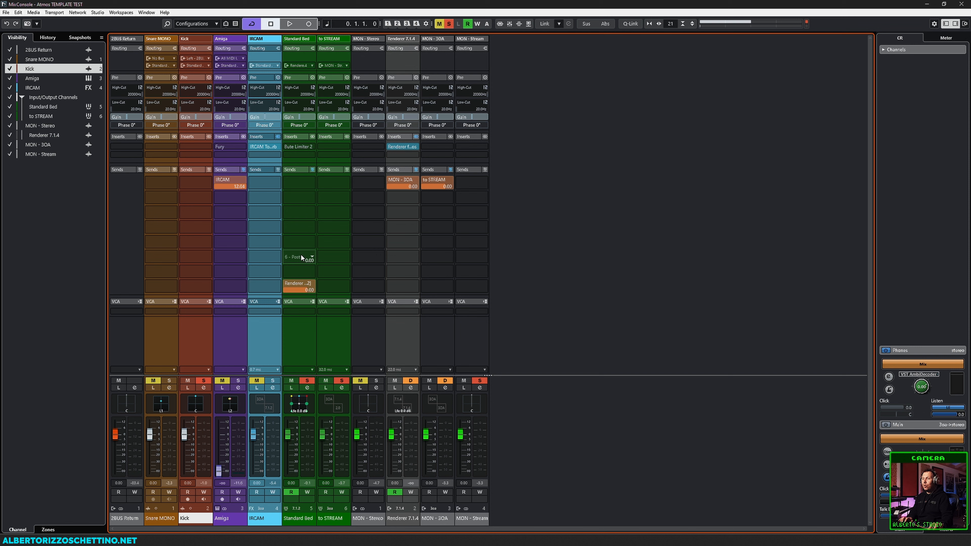
Raise the threshold of Bute Limiter 2 on the Standard Bed channel, close the plug-in and listen to the kick loop.
click(287, 146)
click(292, 146)
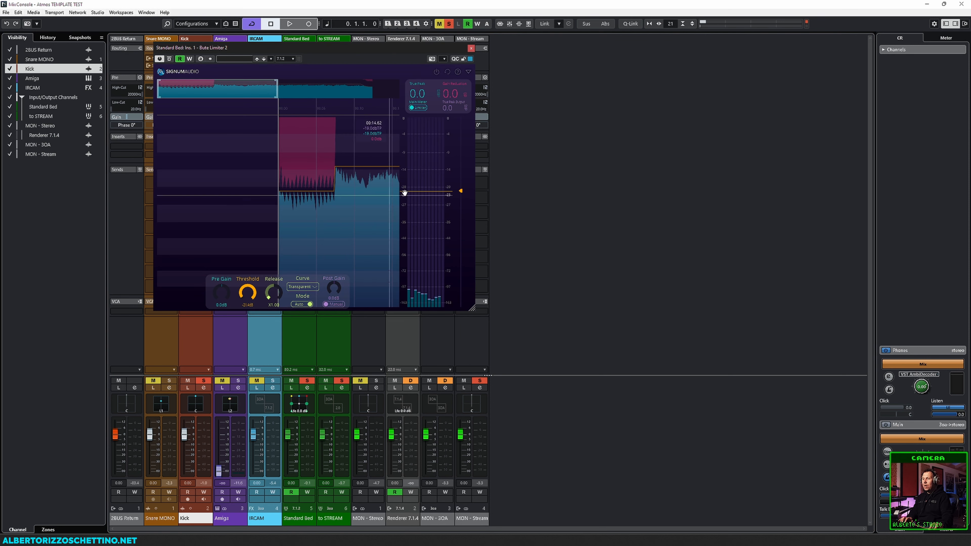
drag(460, 194, 460, 117)
click(472, 48)
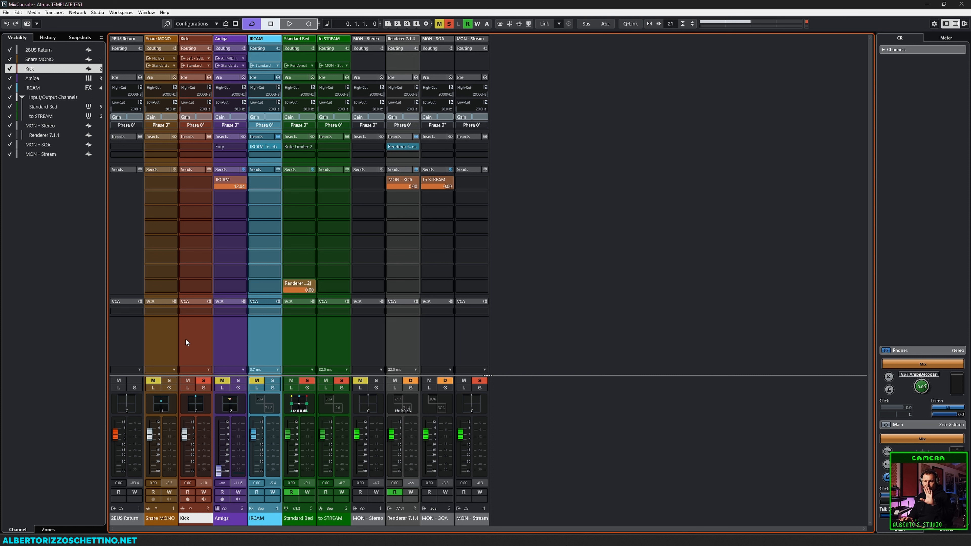
key(space)
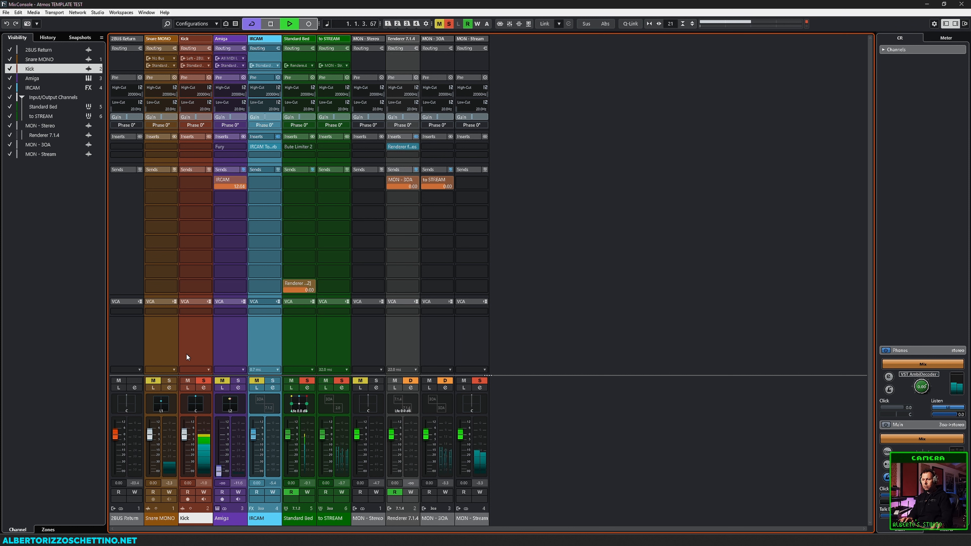
key(space)
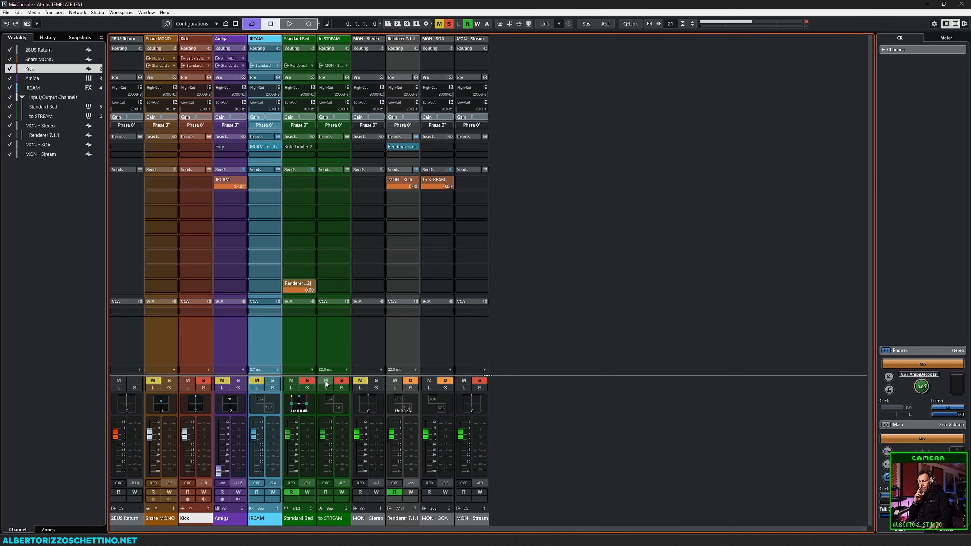
Switch the to STREAM channel's AmbiDecoder output to Speakers, turn its output level down to -oo dB and play the loop.
double_click(338, 408)
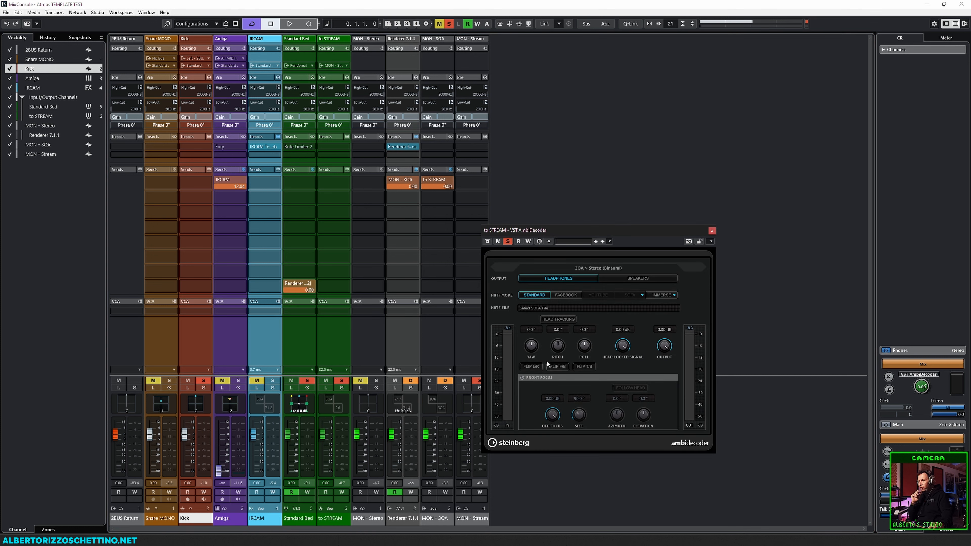
click(622, 277)
drag(616, 240, 599, 123)
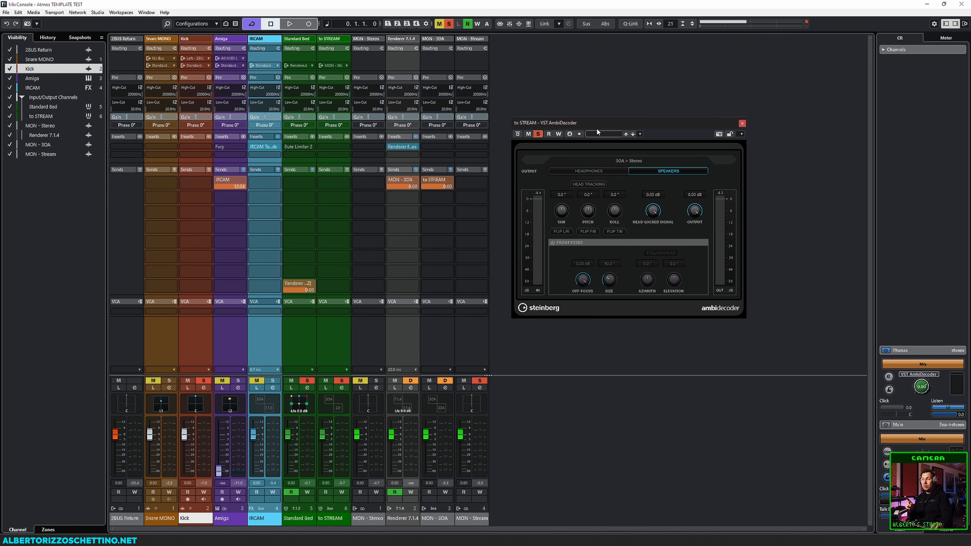
drag(695, 208, 696, 237)
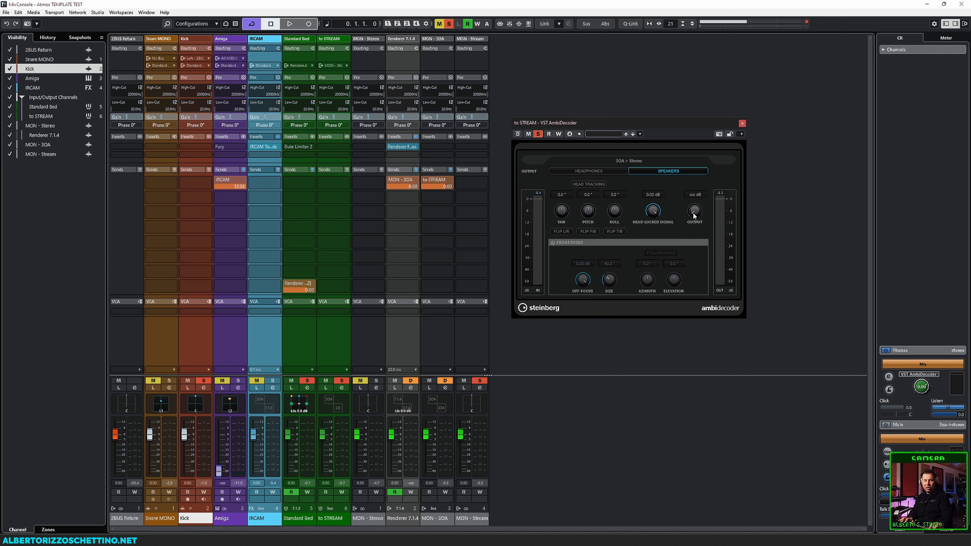
key(space)
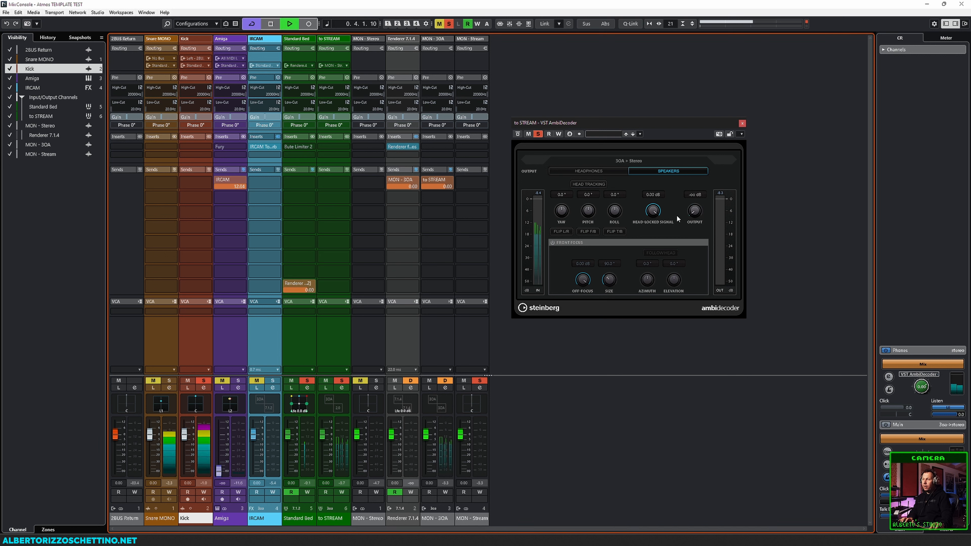
Restore the AmbiDecoder's output level to 0.00 dB and its Headphones mode, close it and stop playback.
drag(694, 211, 715, 89)
drag(694, 211, 691, 181)
click(589, 170)
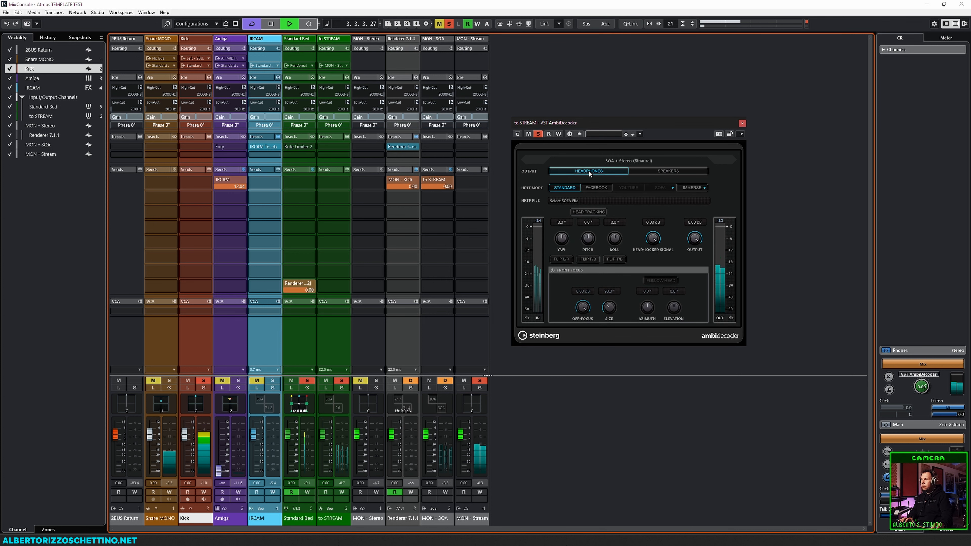
click(742, 123)
click(560, 159)
key(space)
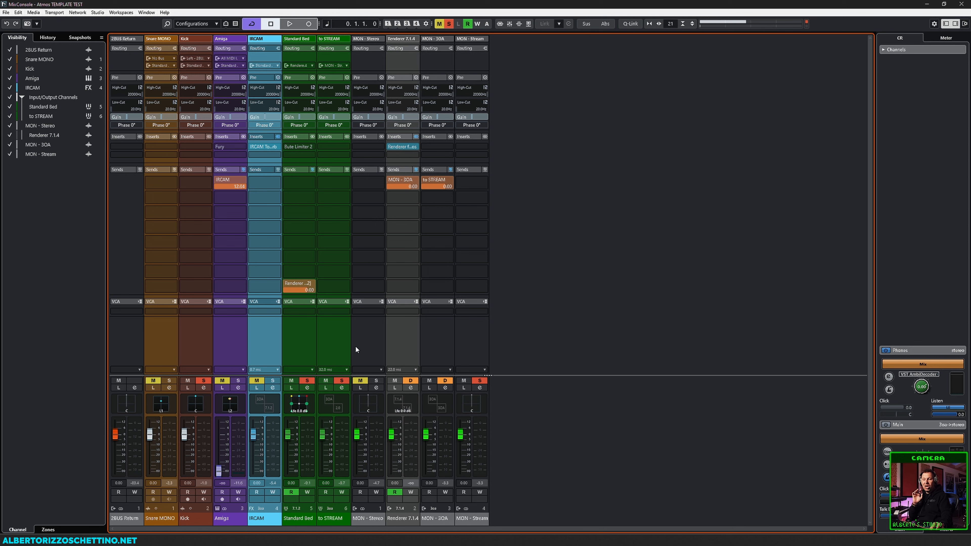
Open the Kick channel's MultiPanner and switch the option beside the Z position off and back on.
click(193, 332)
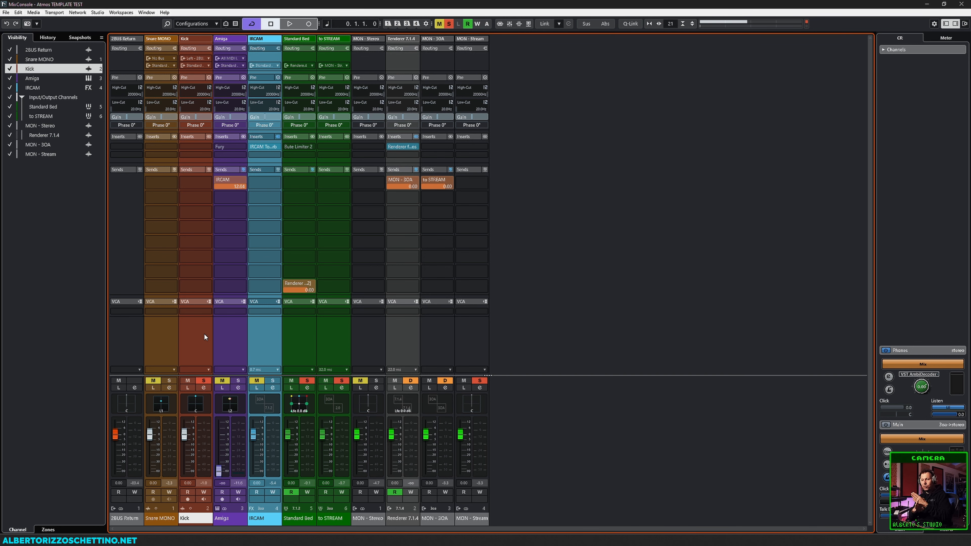
double_click(196, 400)
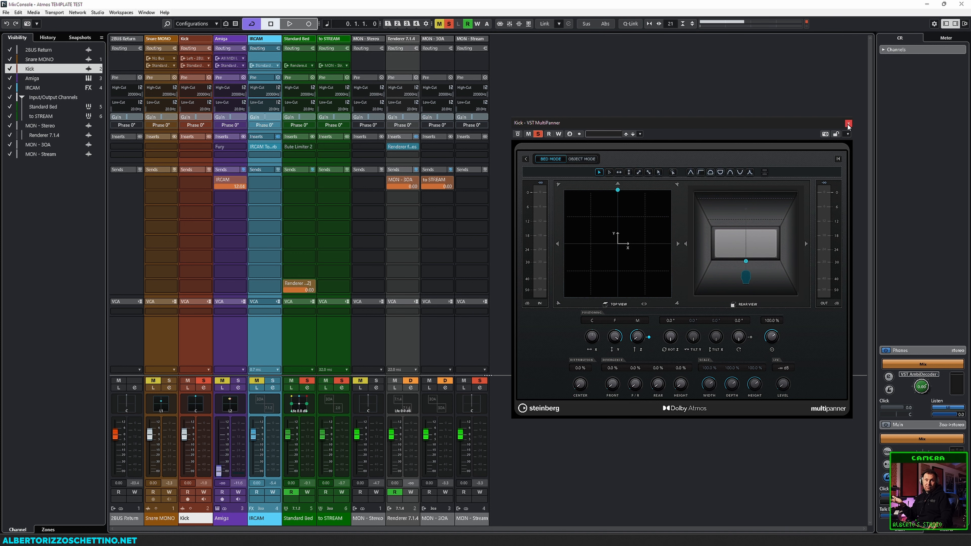
drag(752, 120, 748, 67)
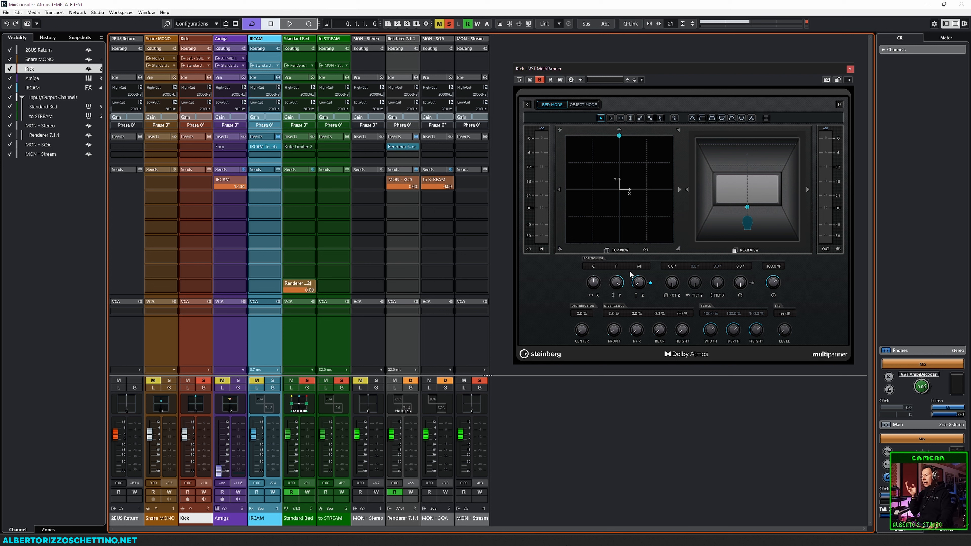
click(651, 283)
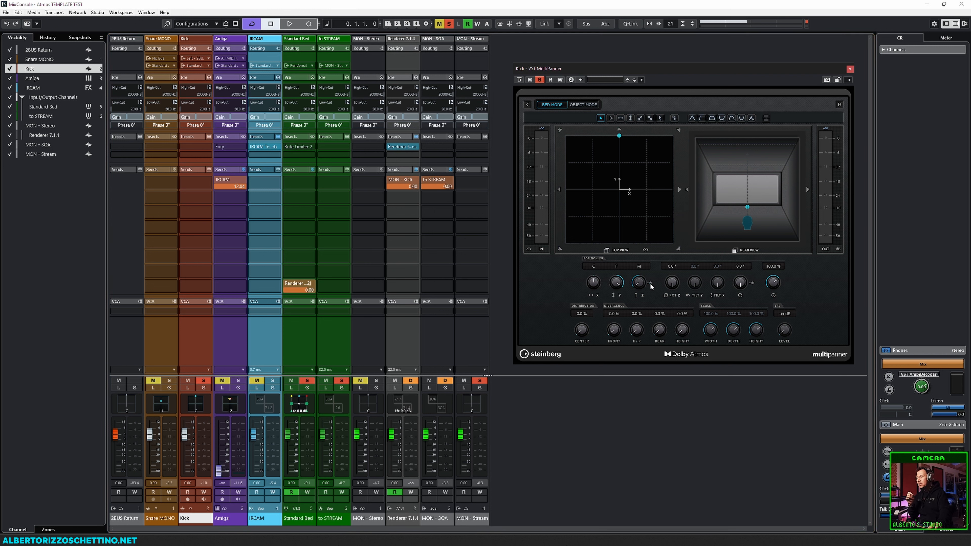
click(651, 283)
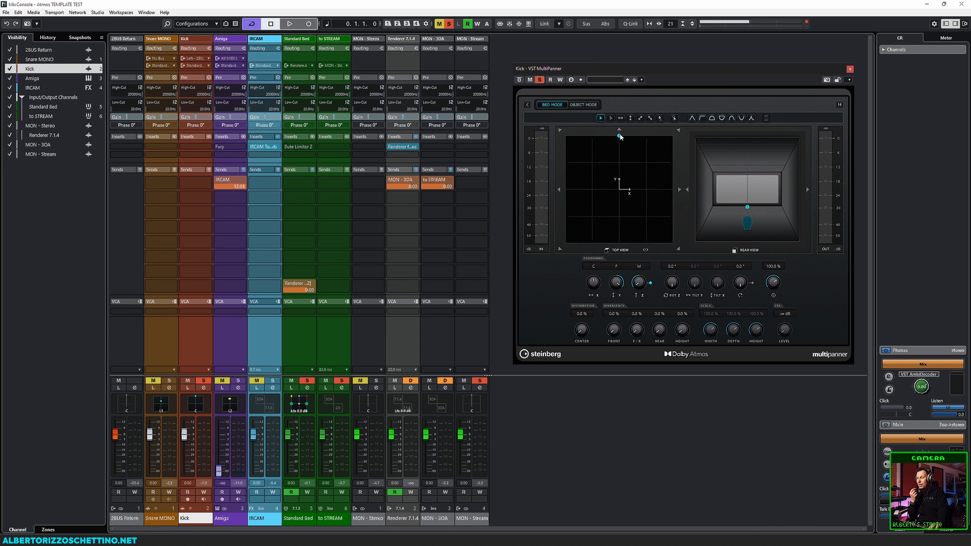
Open the Renderer for Dolby Atmos on the Renderer 7.1.4 channel and play the kick loop to check its channel meters.
click(402, 147)
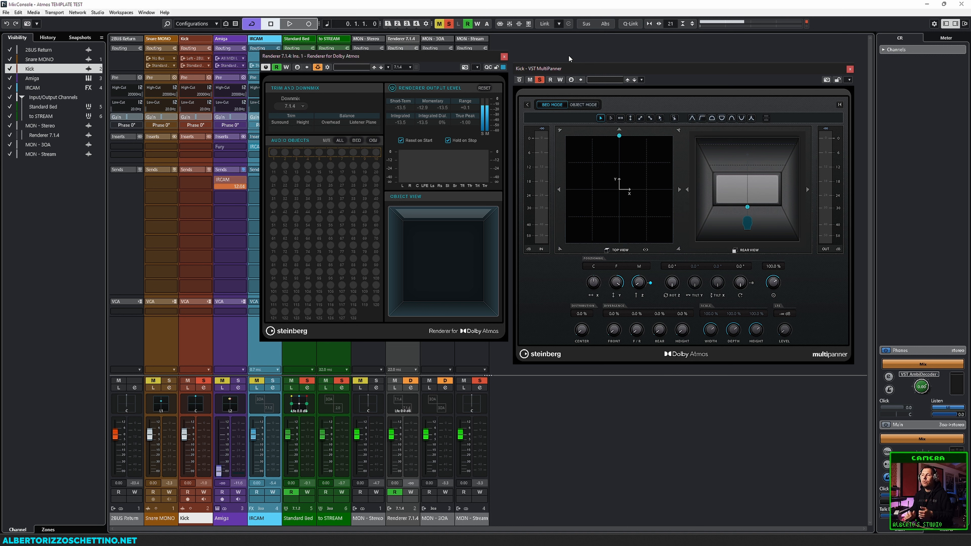
click(554, 46)
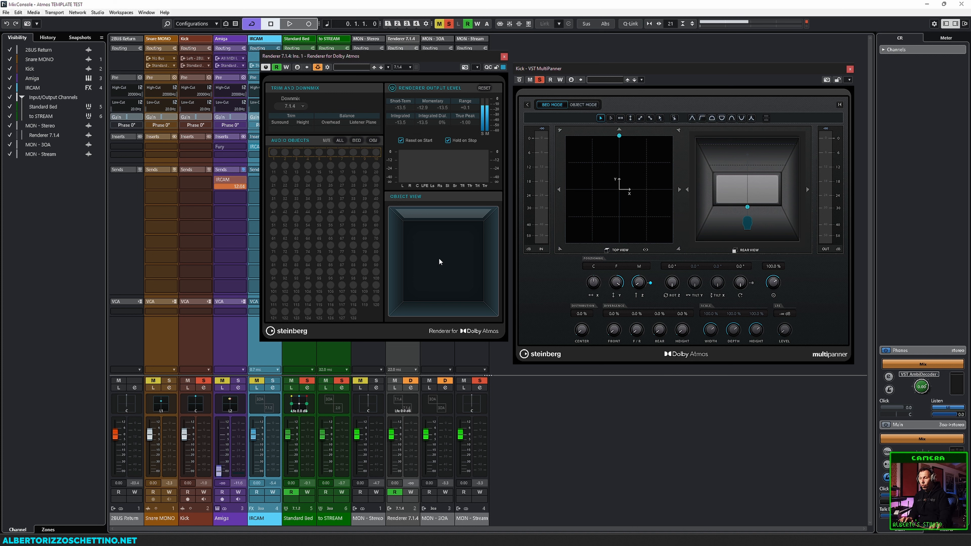
key(space)
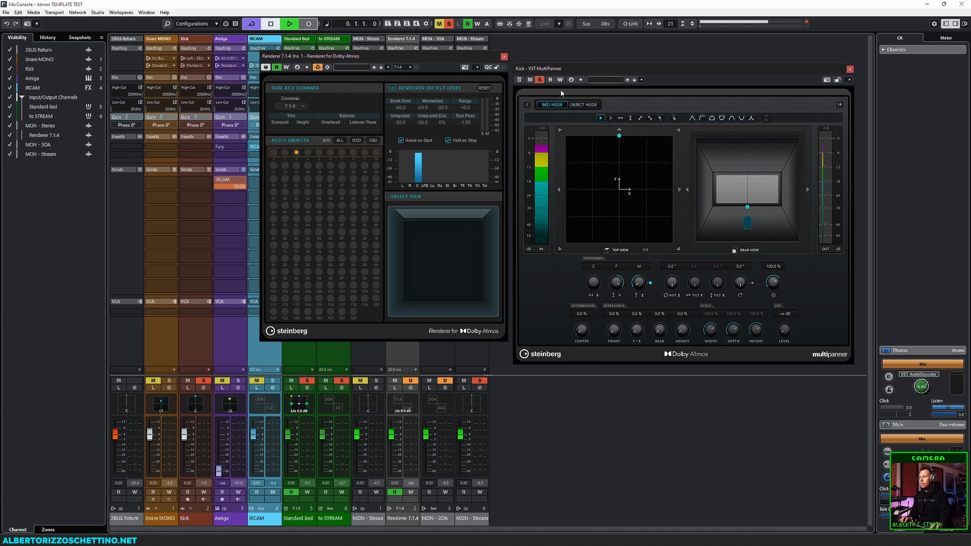
key(space)
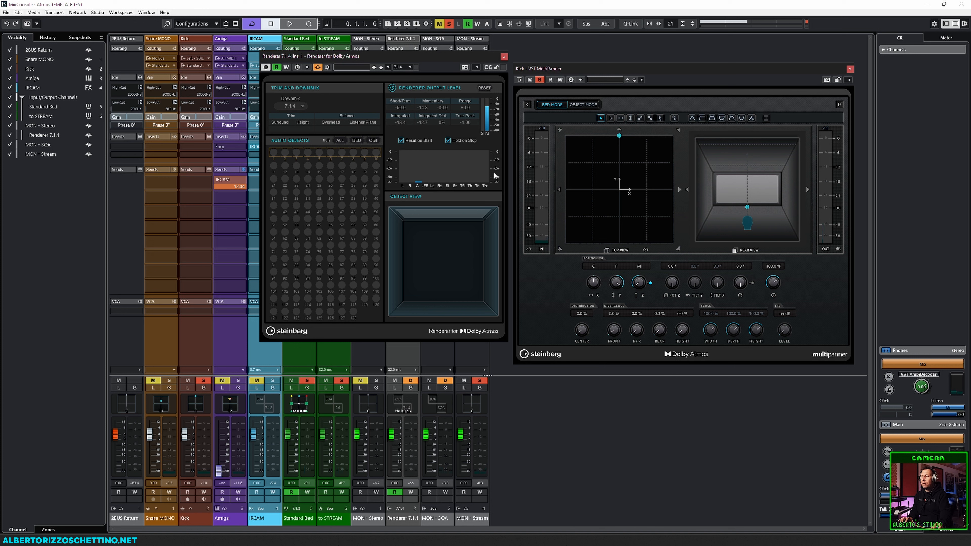
Pan the kick fully front left and fully front right in the MultiPanner, playing the loop at each position.
key(space)
drag(619, 136, 549, 132)
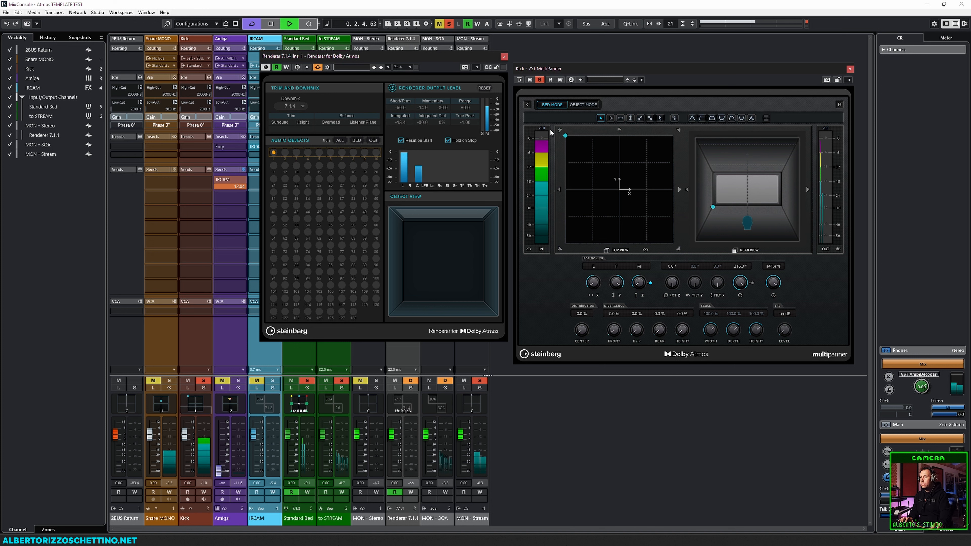
key(space)
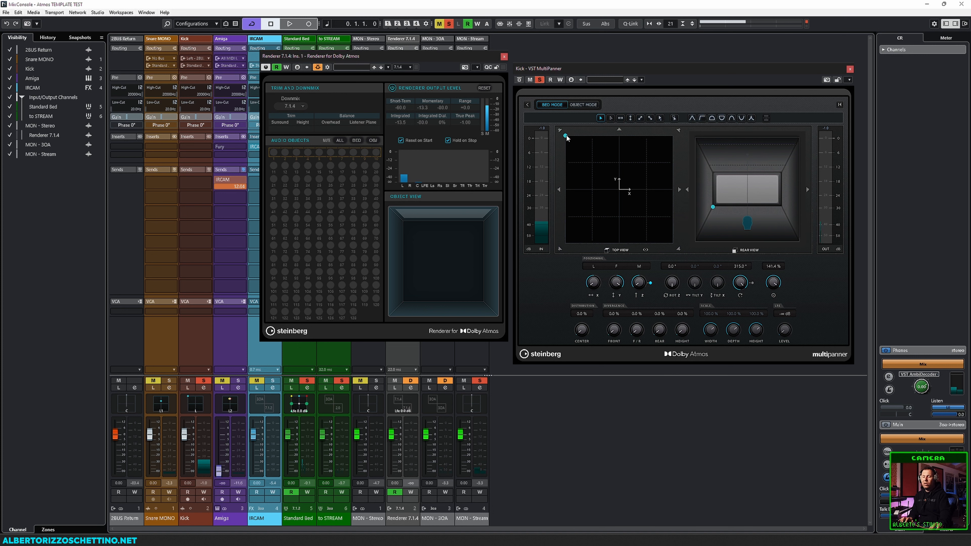
drag(565, 135, 673, 135)
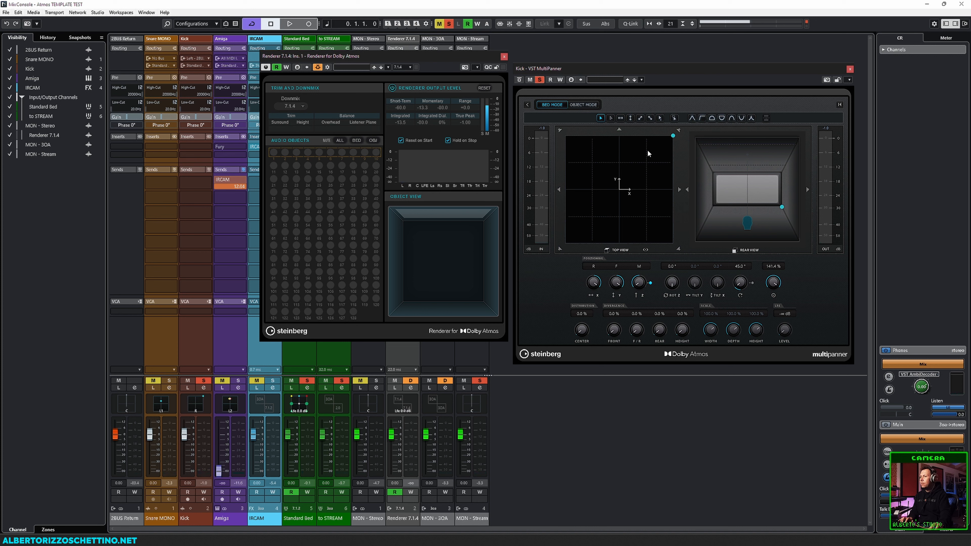
key(space)
key(space)
Play the loop with the kick panned to the rear right corner, and move it through the room's centre to front centre.
drag(673, 136, 683, 267)
key(space)
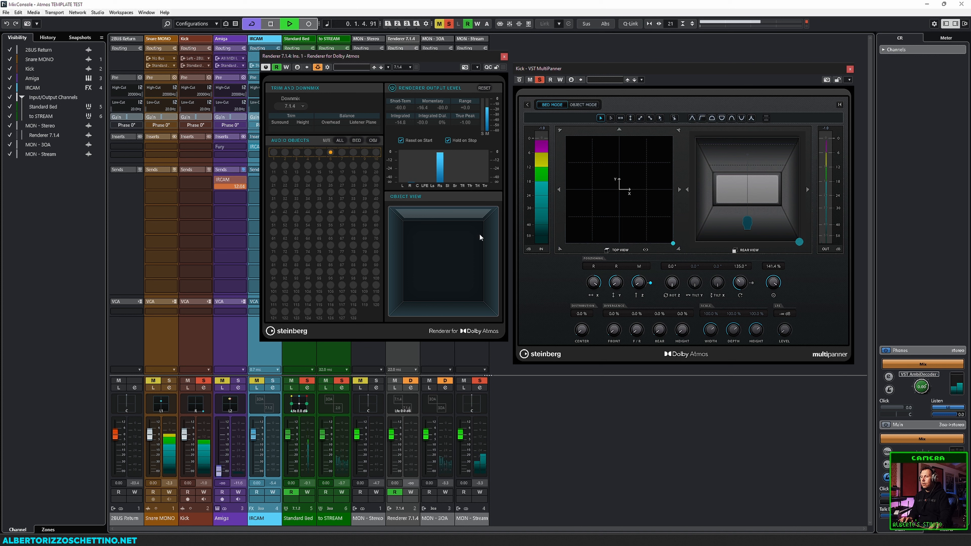
key(space)
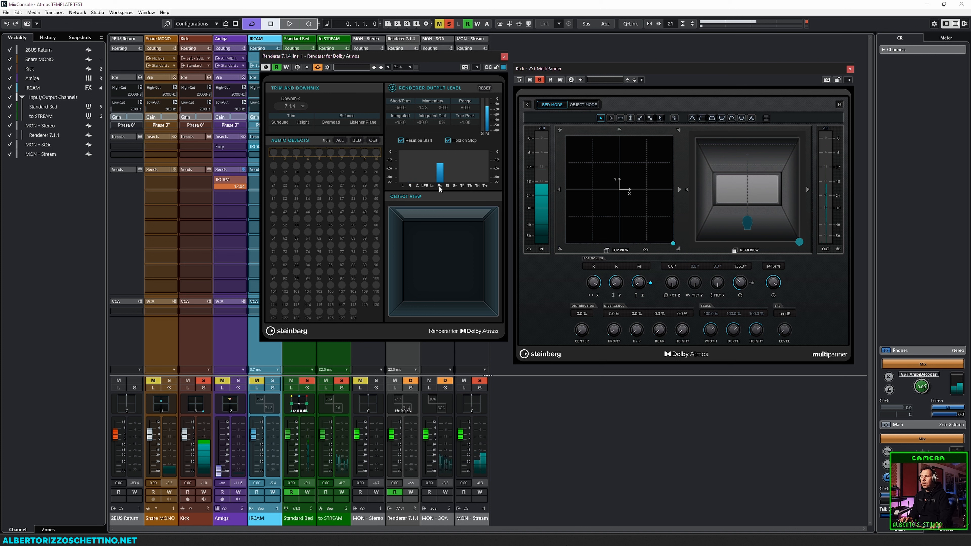
drag(672, 242, 619, 184)
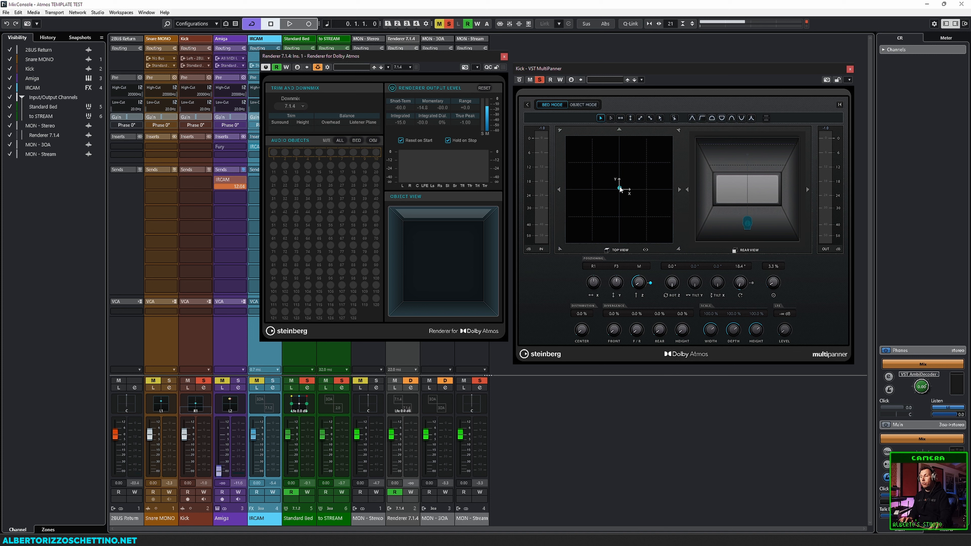
click(620, 129)
drag(620, 136, 619, 138)
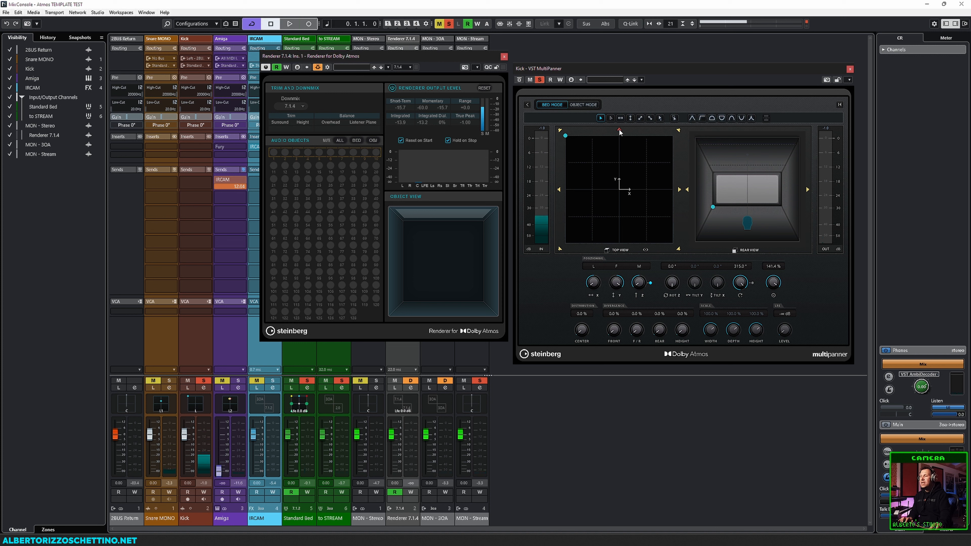
Compare the kick at front left and front centre using the MultiPanner during playback, leaving it at front centre.
click(561, 131)
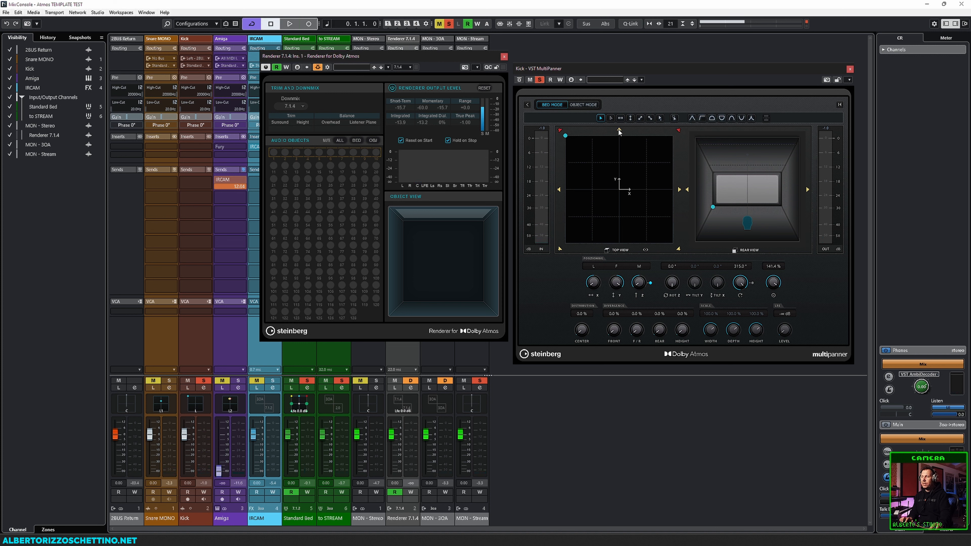
drag(565, 135, 619, 135)
key(space)
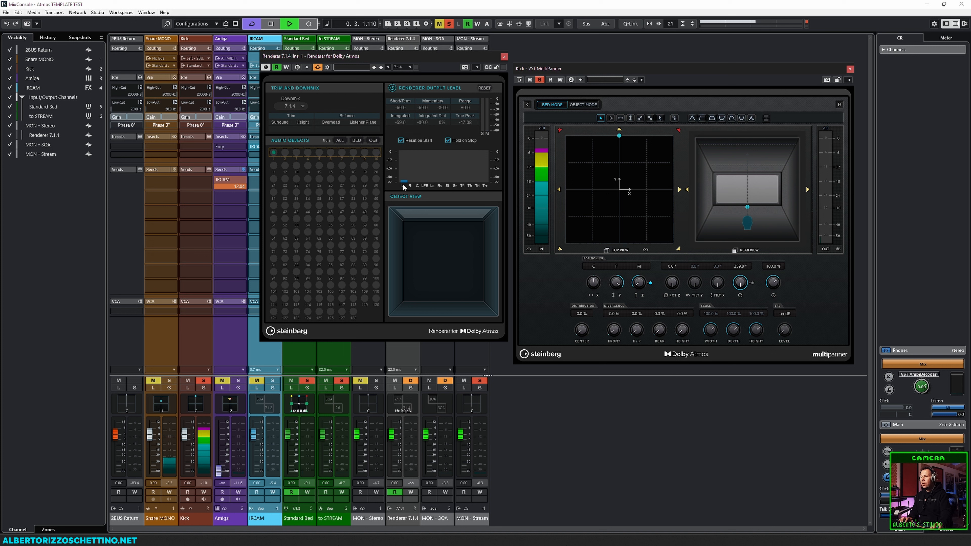
click(560, 134)
drag(561, 133, 618, 134)
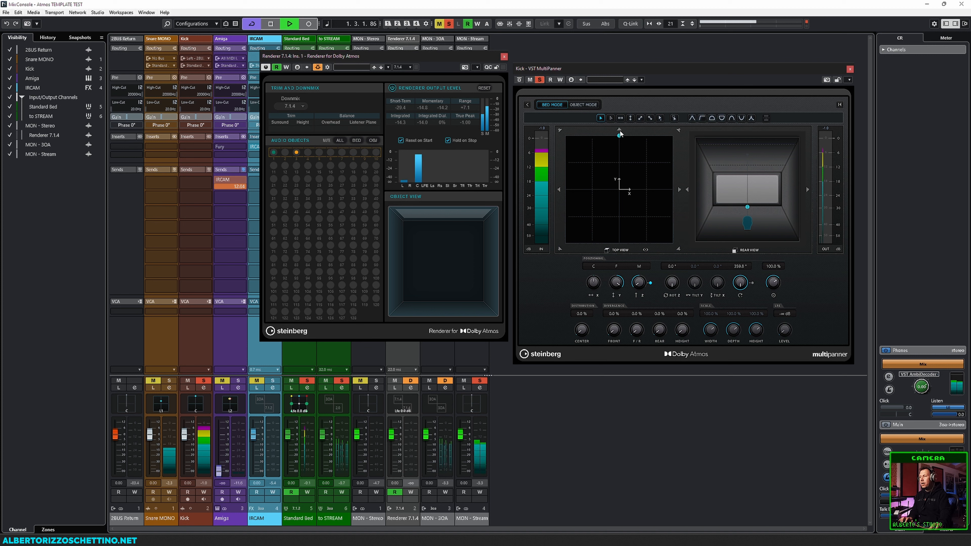
Move the kick to the room's mid left, mid right and rear centre in the MultiPanner during playback, checking the renderer meters at each position.
drag(619, 134, 563, 190)
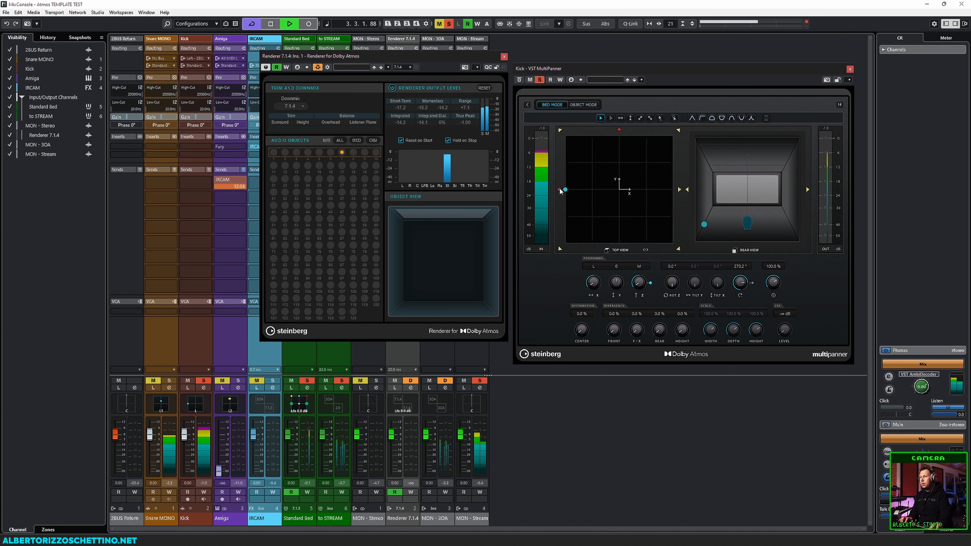
drag(563, 190, 678, 192)
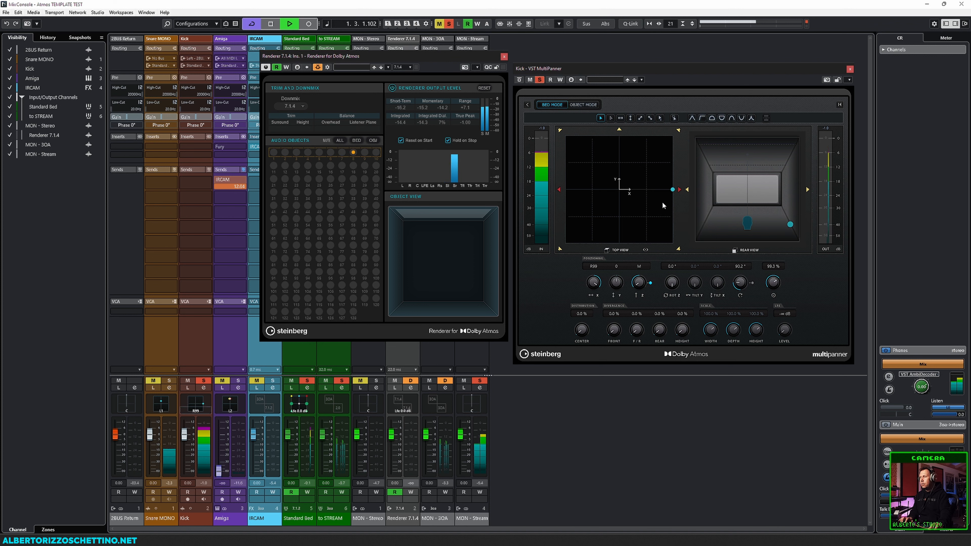
drag(672, 189, 620, 253)
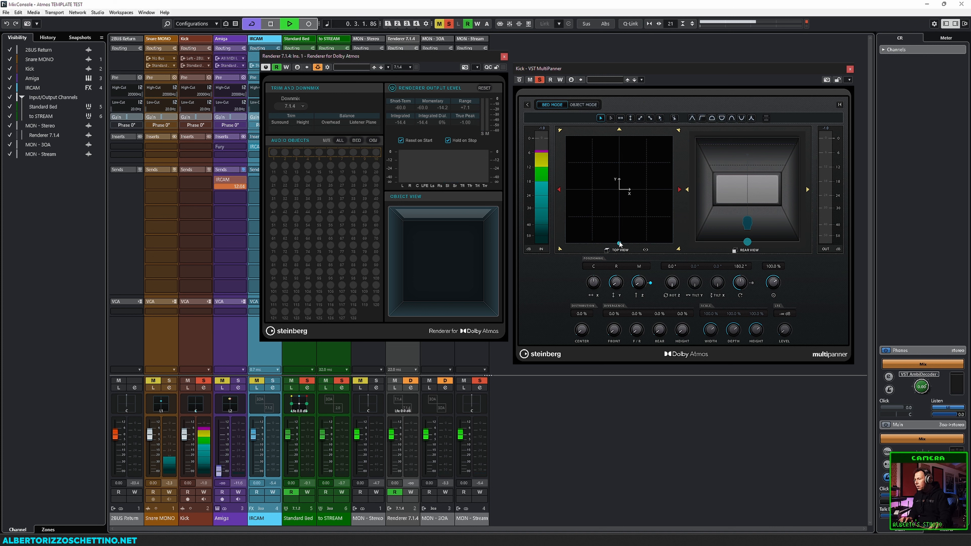
drag(620, 244, 621, 249)
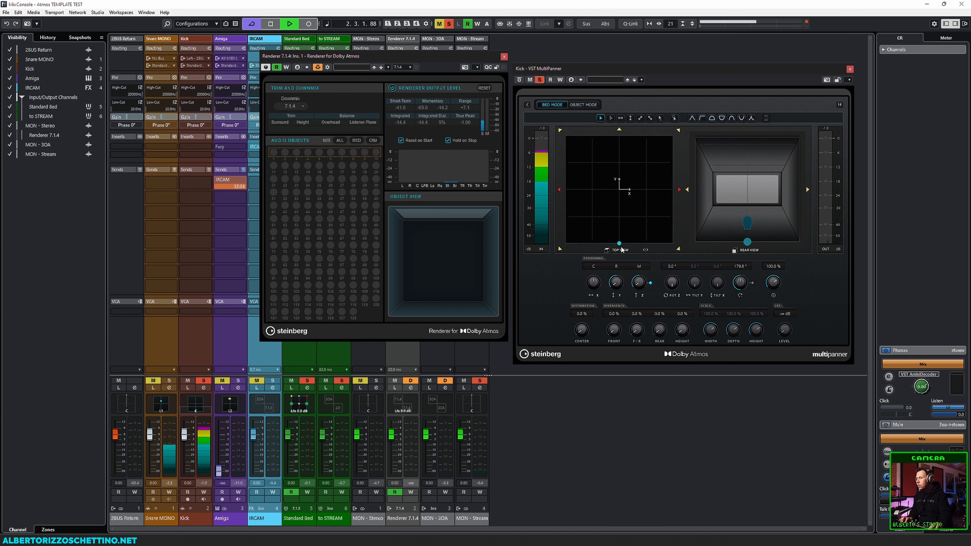
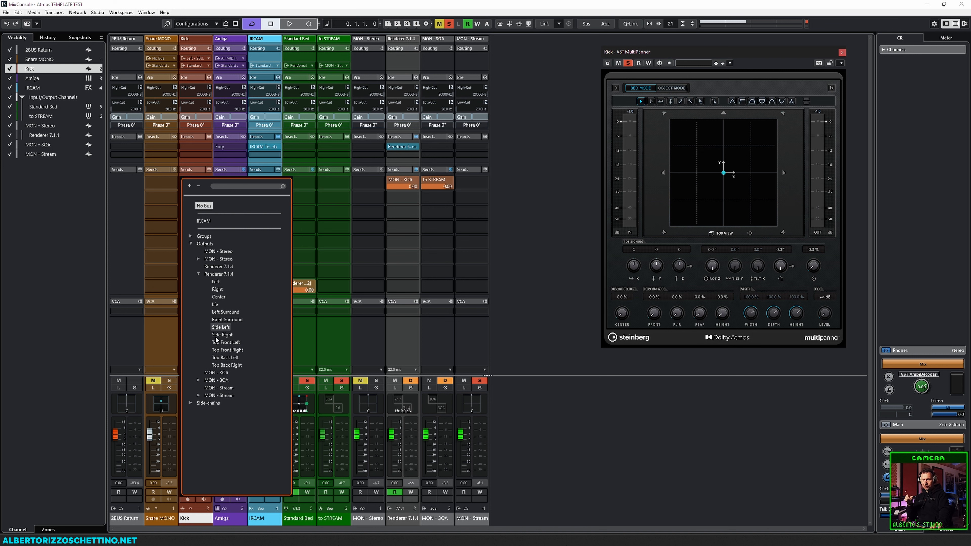
click(174, 335)
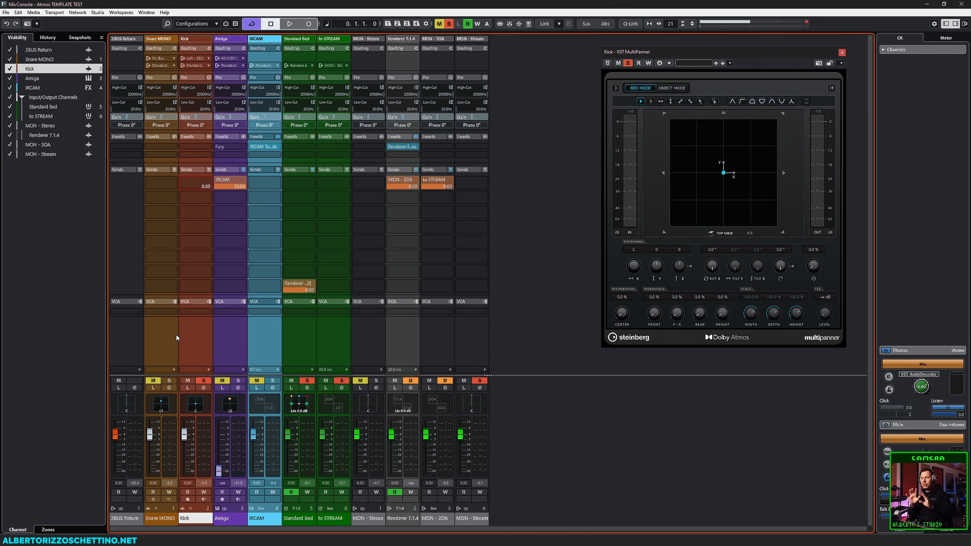
click(226, 347)
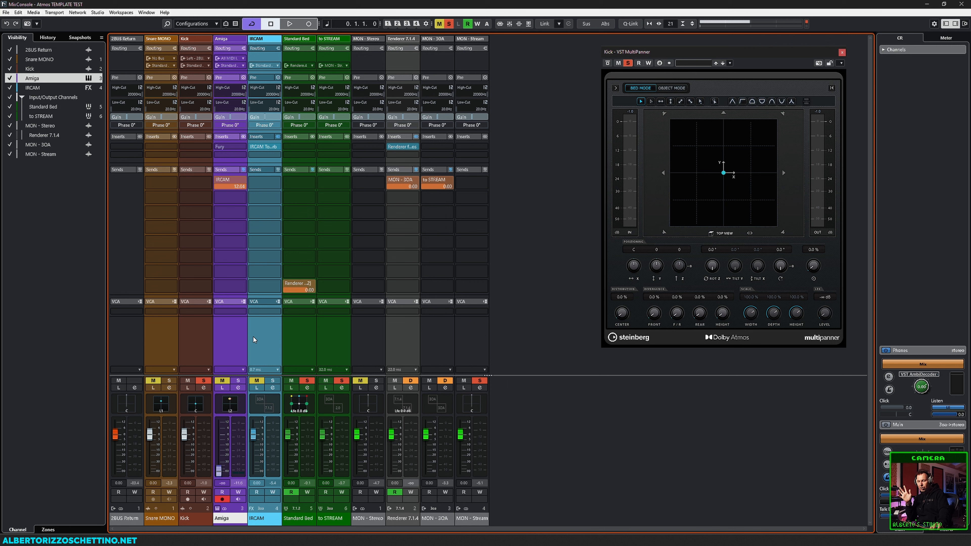
click(297, 332)
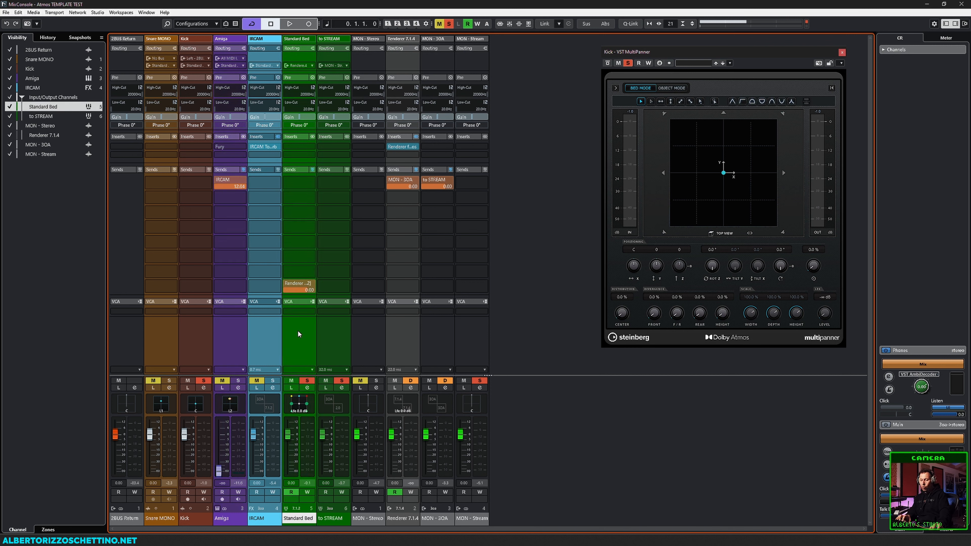
click(194, 324)
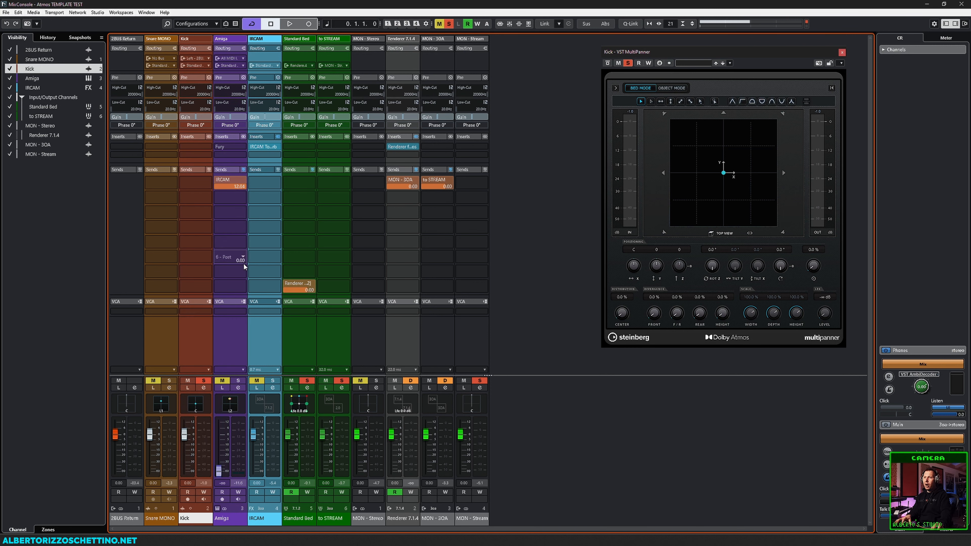
Add a mono group channel named N after the IRCAM channel, with Standard Bed as its audio output.
double_click(269, 344)
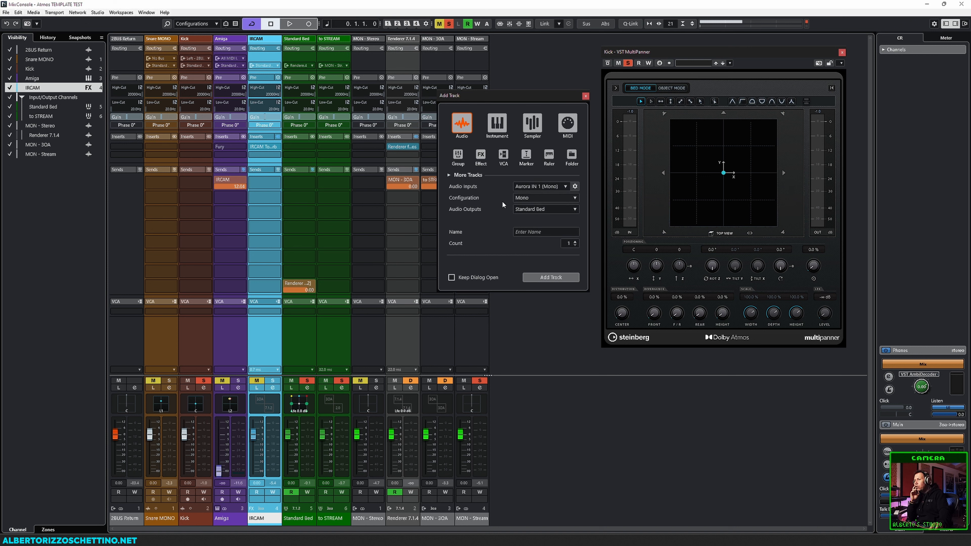
click(458, 155)
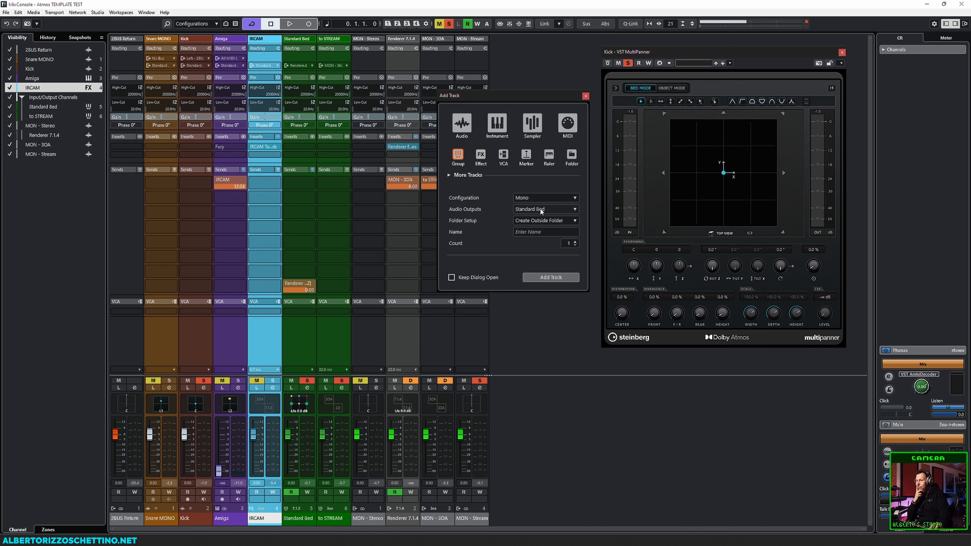
click(530, 233)
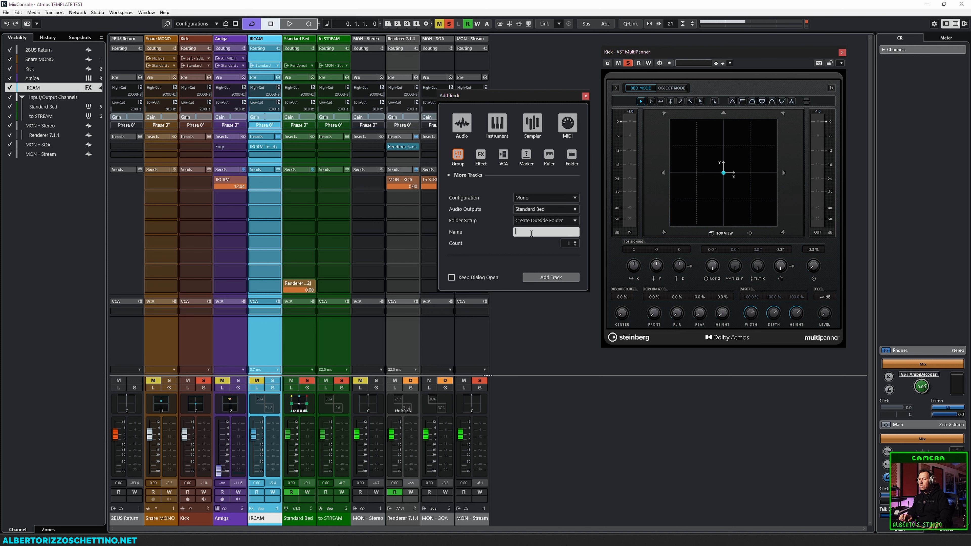
text(N)
key(Return)
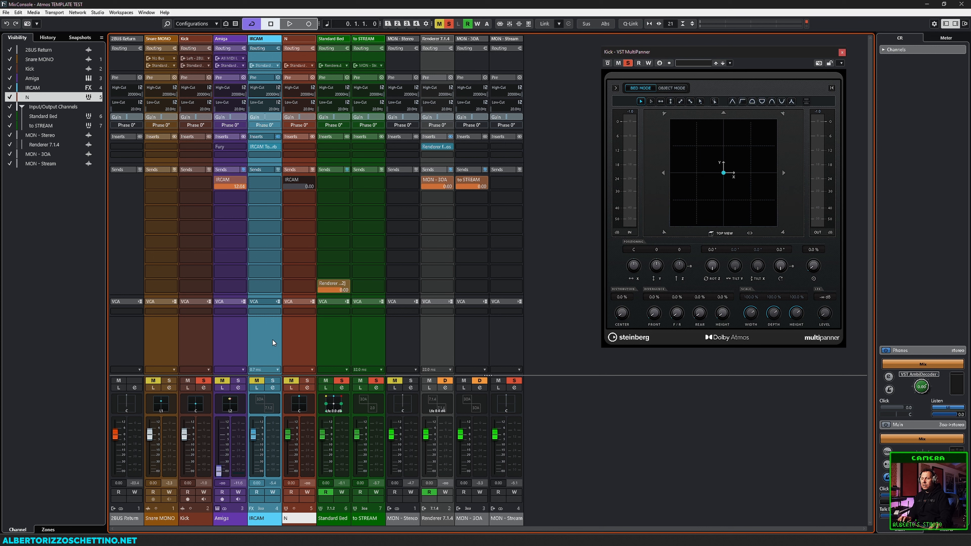
Colour the N group channel yellow and clear its IRCAM send.
click(312, 518)
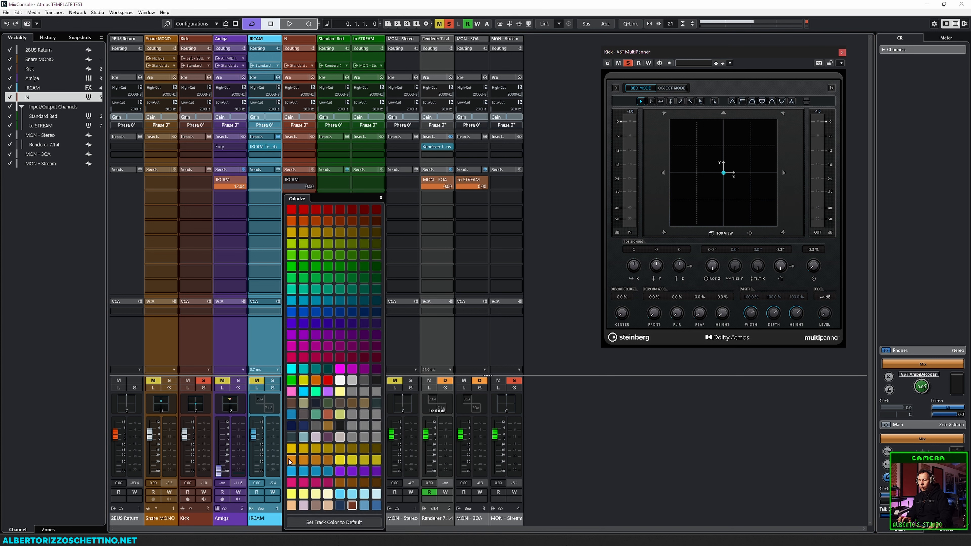
click(291, 449)
click(299, 350)
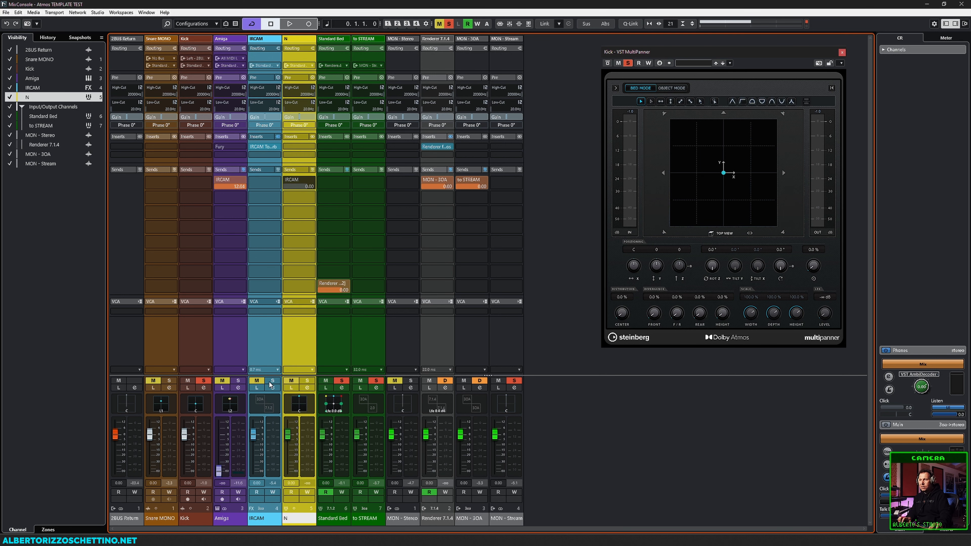
click(312, 183)
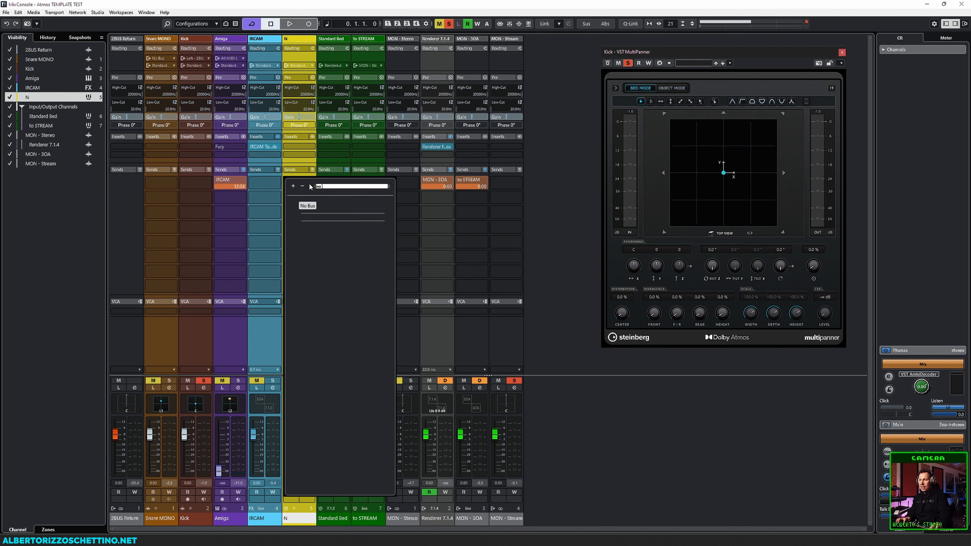
key(Escape)
click(198, 342)
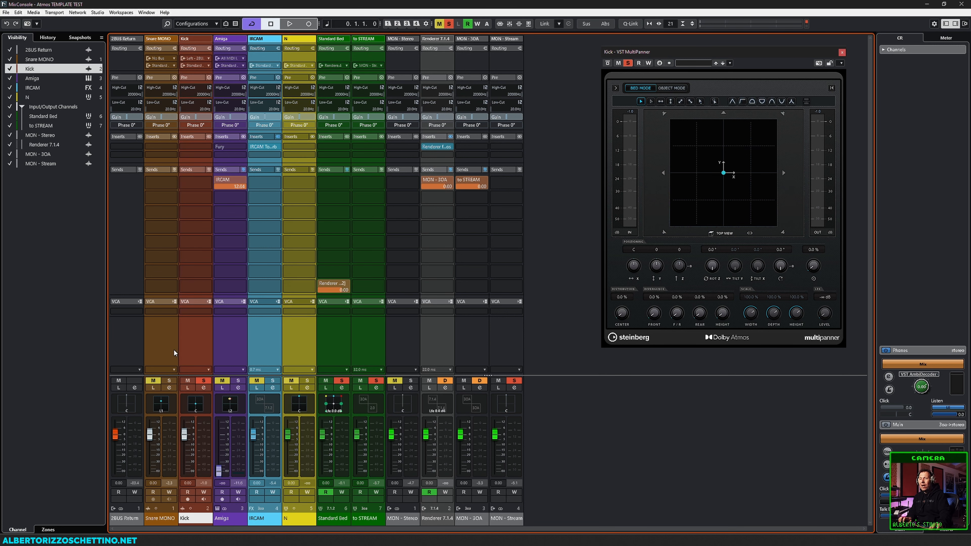
Pull the Snare MONO and IRCAM faders fully down and hide the 2BUS Return, Snare MONO, Amiga and IRCAM channels.
drag(149, 434, 149, 472)
drag(253, 434, 252, 510)
click(10, 59)
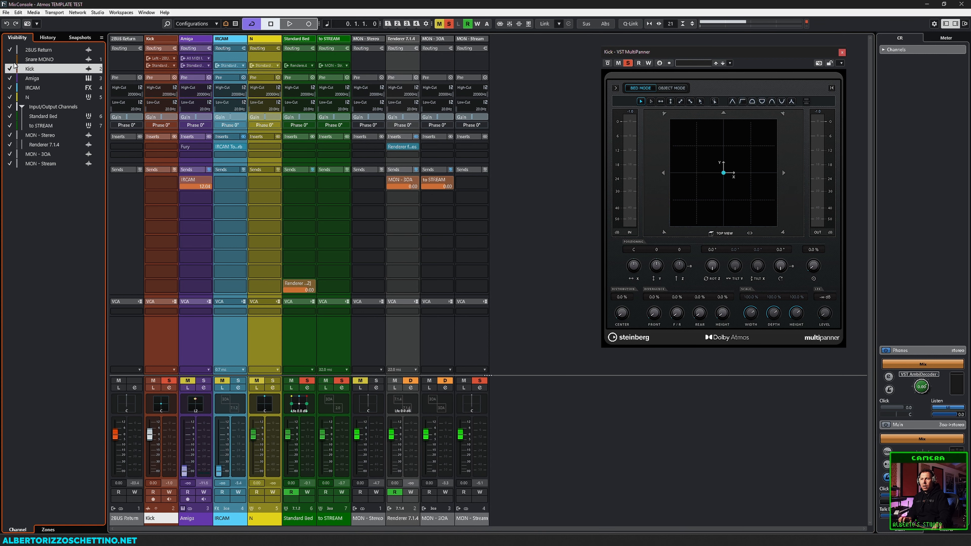
click(11, 50)
click(9, 78)
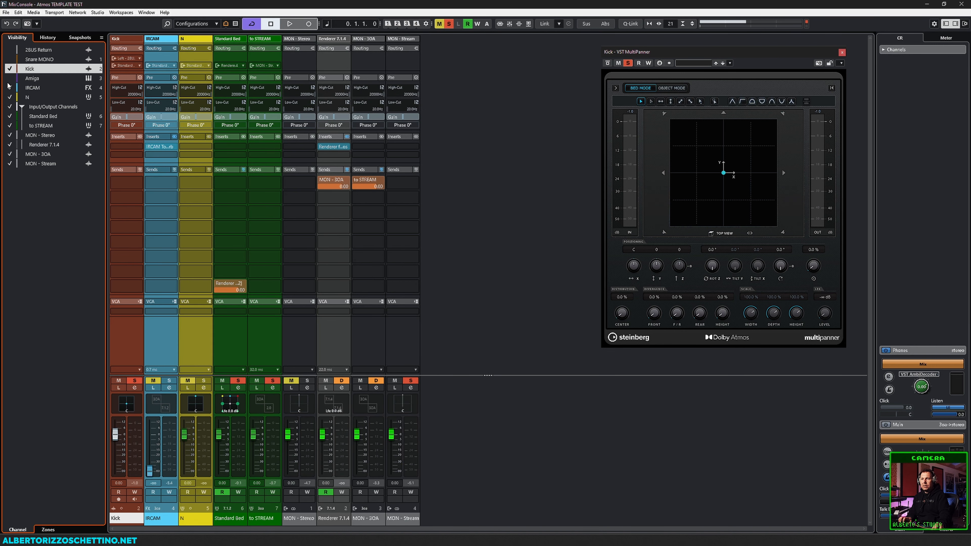
click(10, 88)
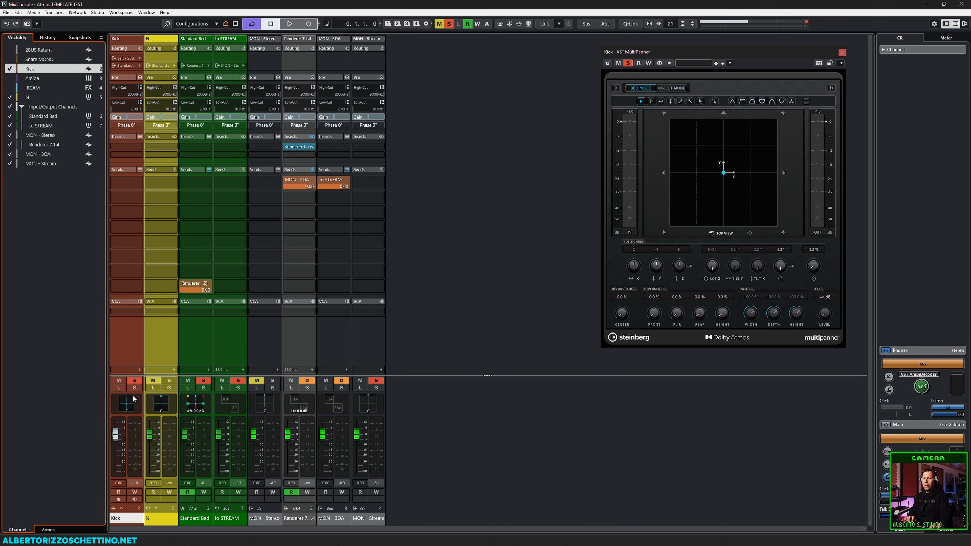
Route the Kick channel's output to the N group and enable solo defeat on N.
click(122, 358)
click(154, 348)
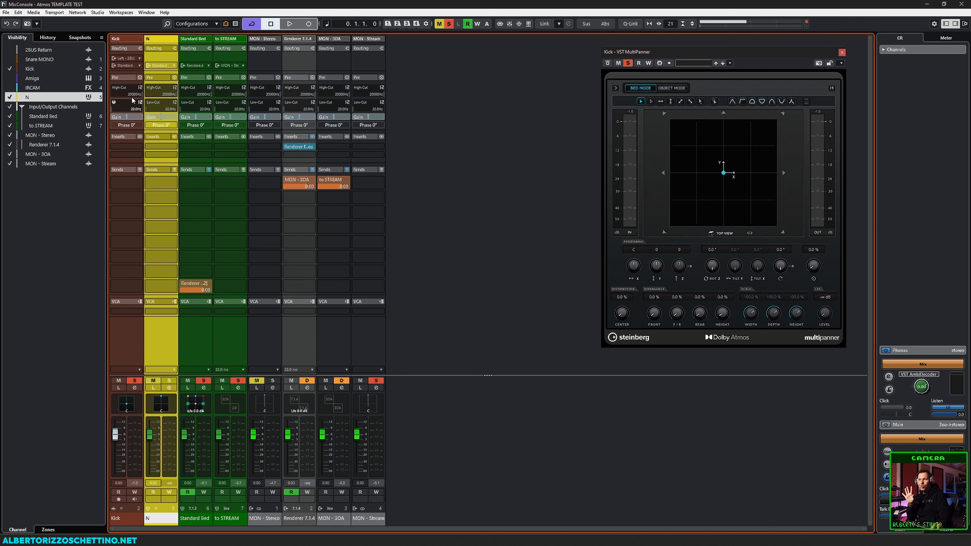
click(140, 66)
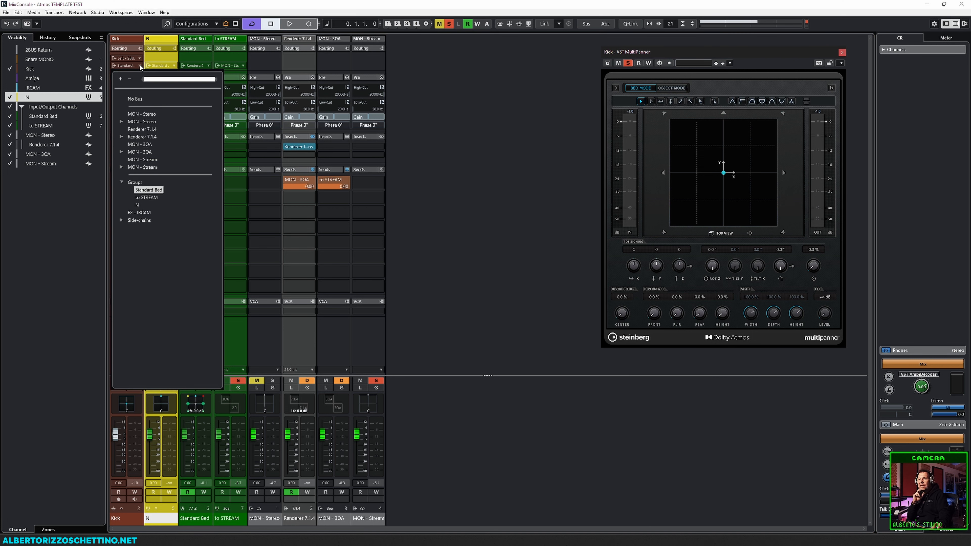
click(139, 206)
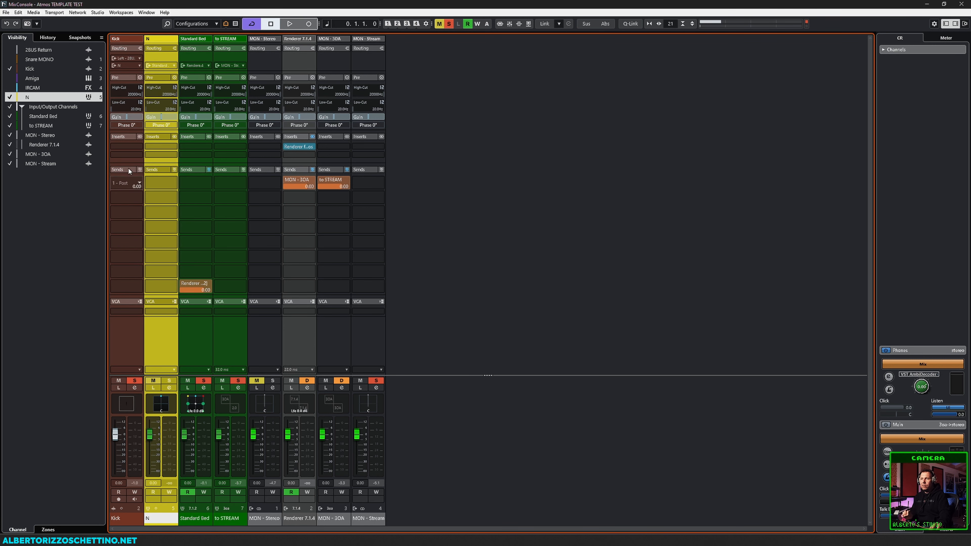
click(168, 381)
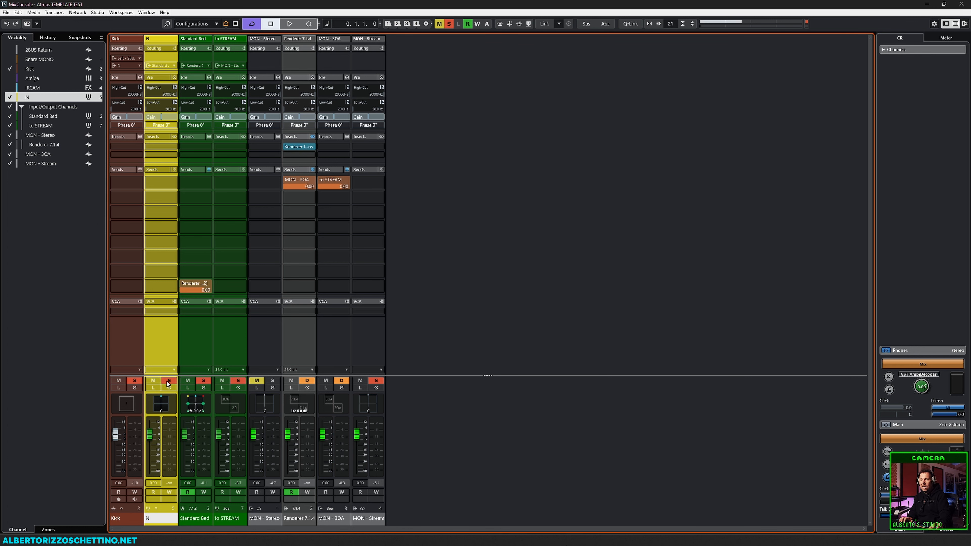
Open the Renderer for Dolby Atmos beside the channels and play the kick loop through the N group to check its channel meters.
click(215, 332)
click(295, 147)
key(space)
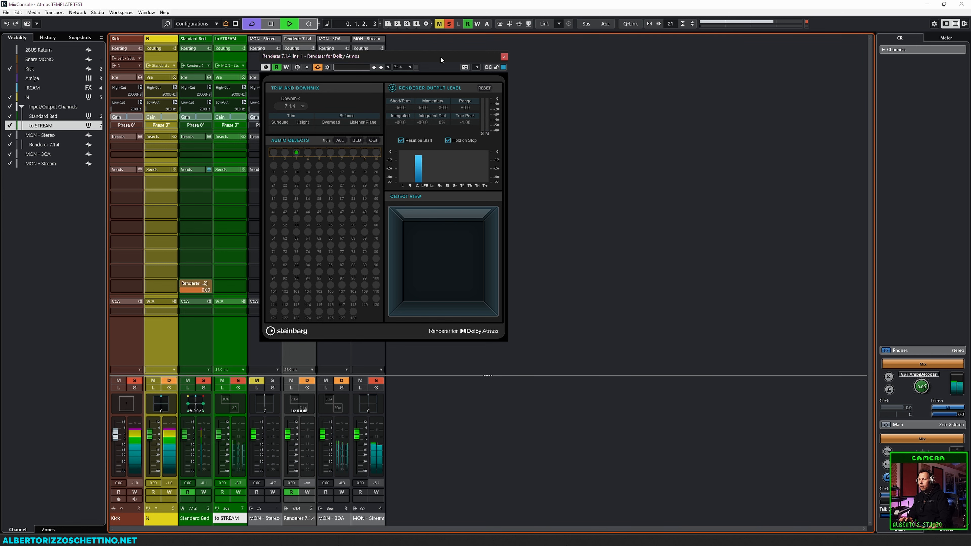
drag(440, 55, 586, 46)
key(space)
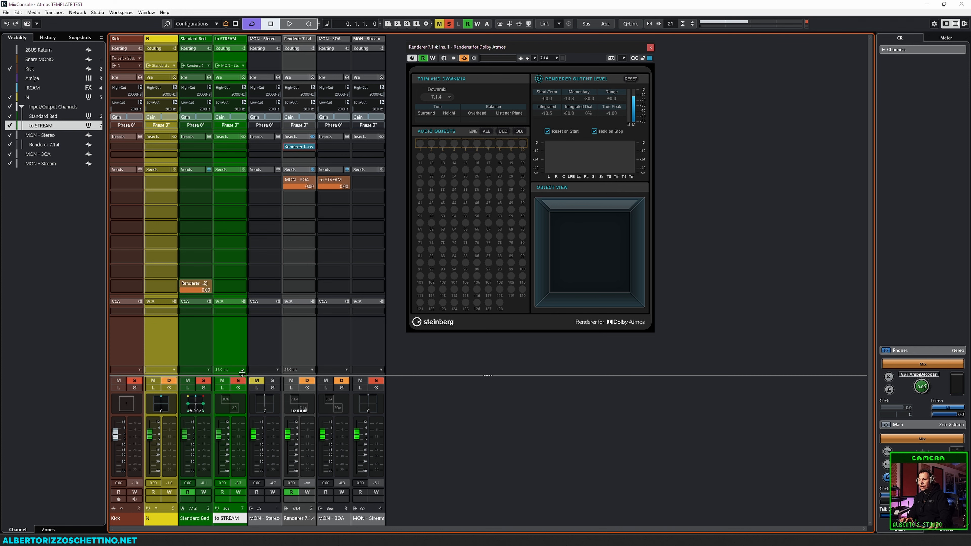
Duplicate the N group track three times in the project window.
click(158, 337)
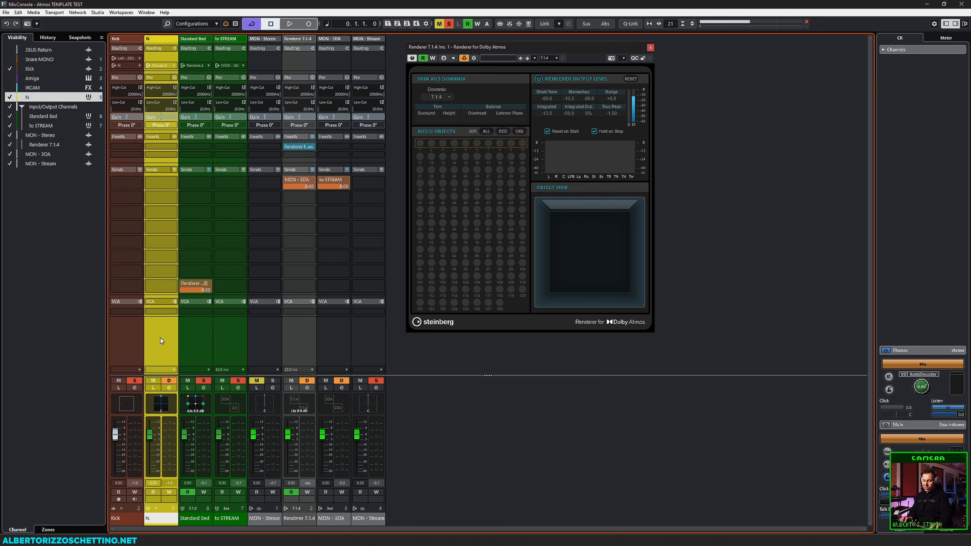
key(F3)
right_click(149, 194)
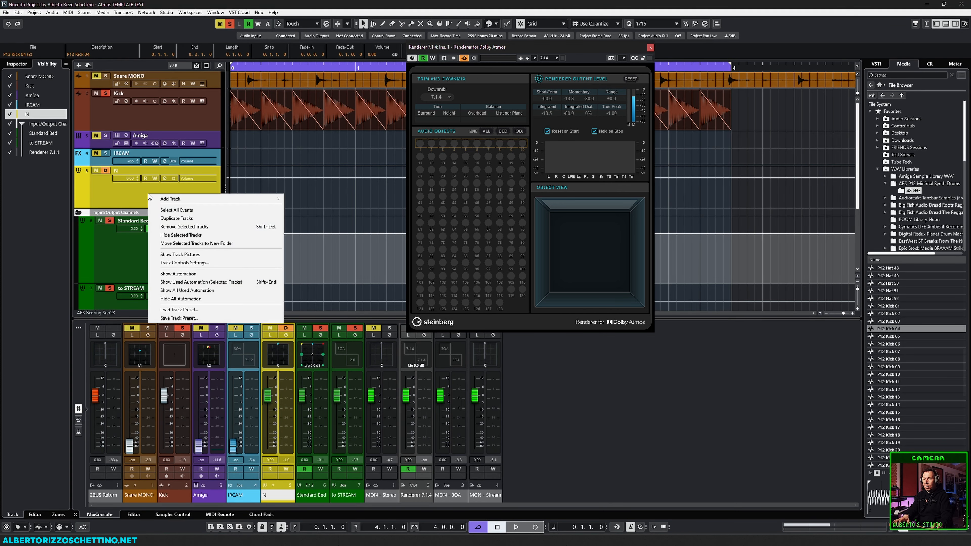
click(171, 220)
right_click(140, 237)
click(156, 262)
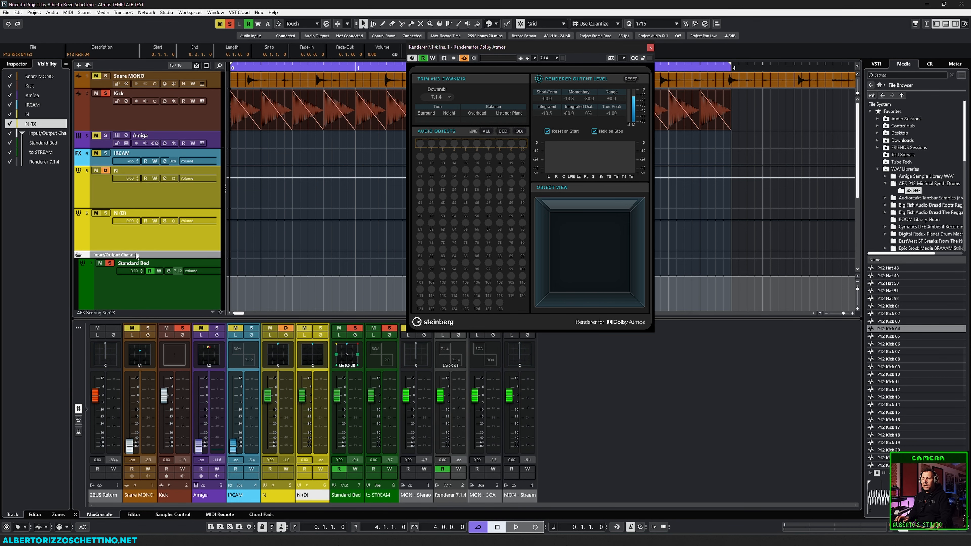
right_click(141, 281)
click(151, 309)
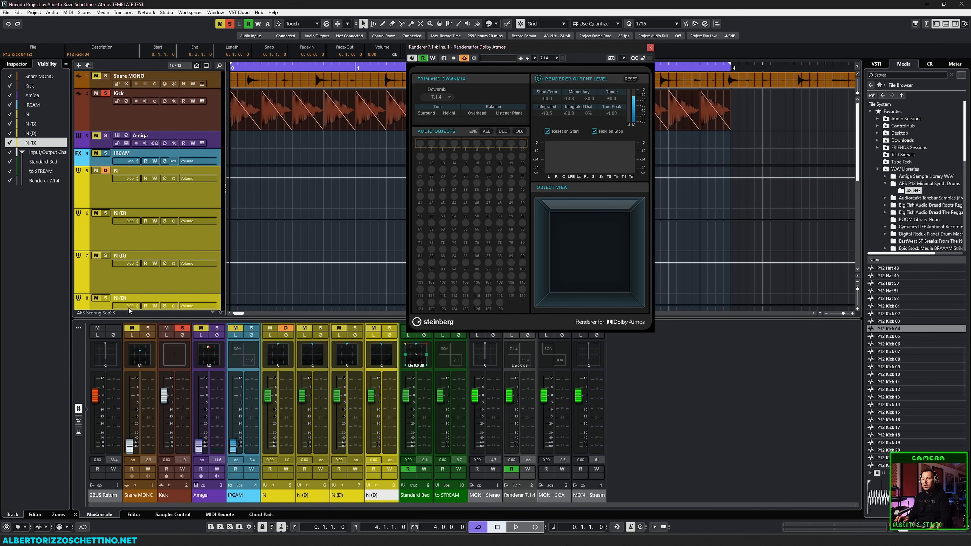
Rename the three duplicated group tracks S, W and E.
double_click(119, 213)
text(S)
key(Return)
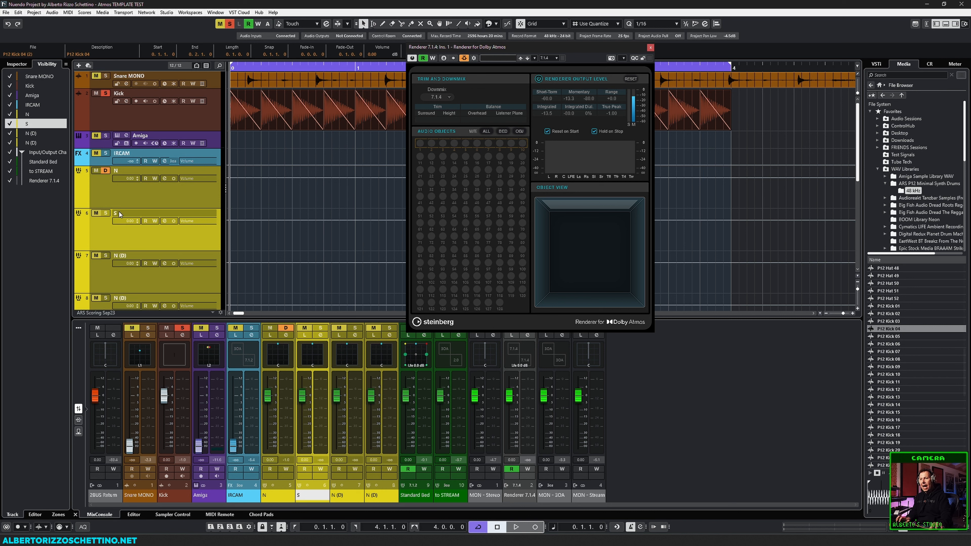
double_click(119, 256)
text(W)
key(Tab)
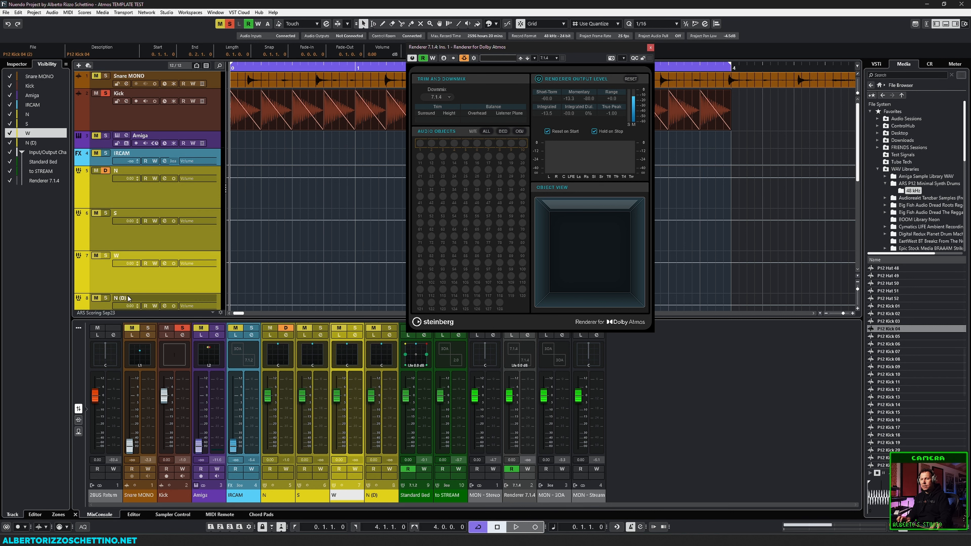
text(E)
key(Return)
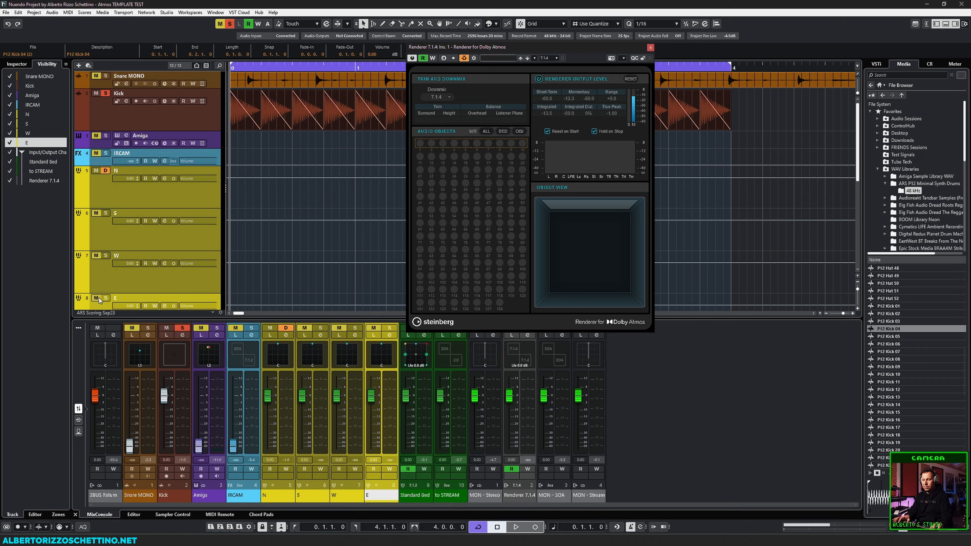
Enable solo defeat on the S, W and E groups in the MixConsole and open the MultiPanner of the S group.
key(F3)
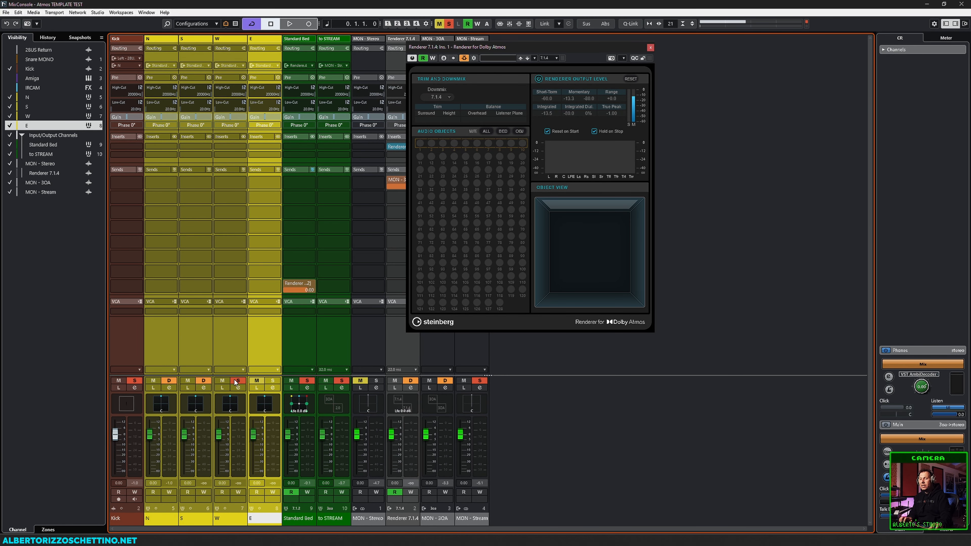
alt+click(268, 379)
double_click(194, 404)
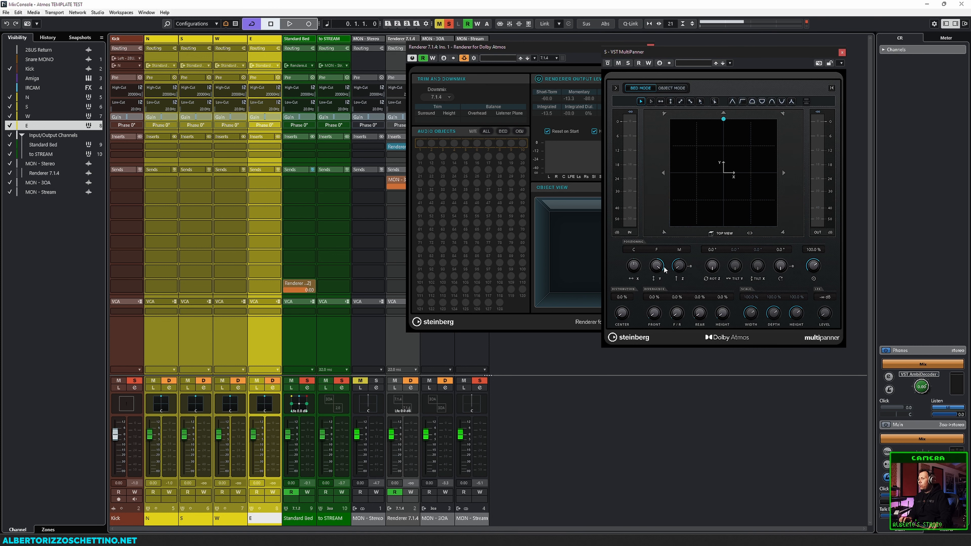
Expand the S group's MultiPanner to include the rear view and pan S fully to the rear on the Y axis.
click(615, 88)
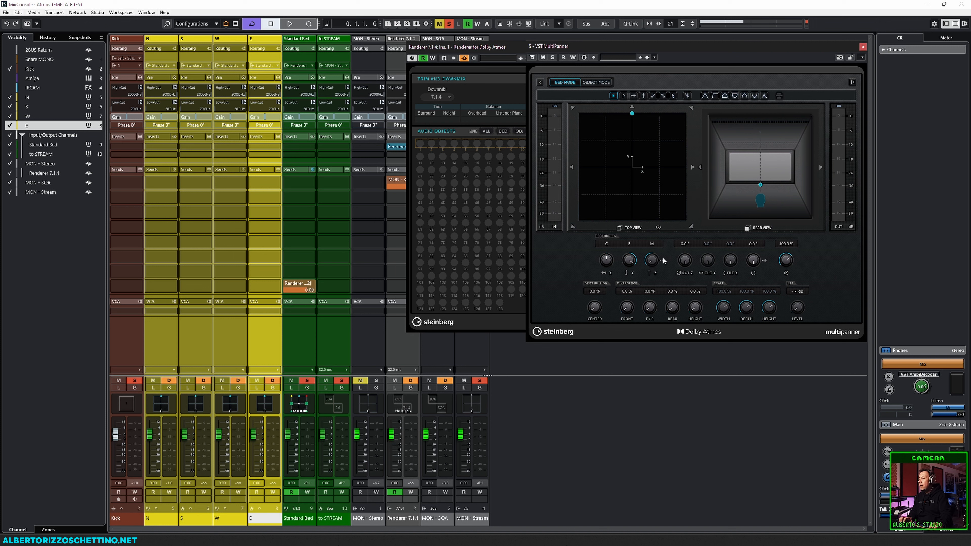
drag(663, 264, 637, 326)
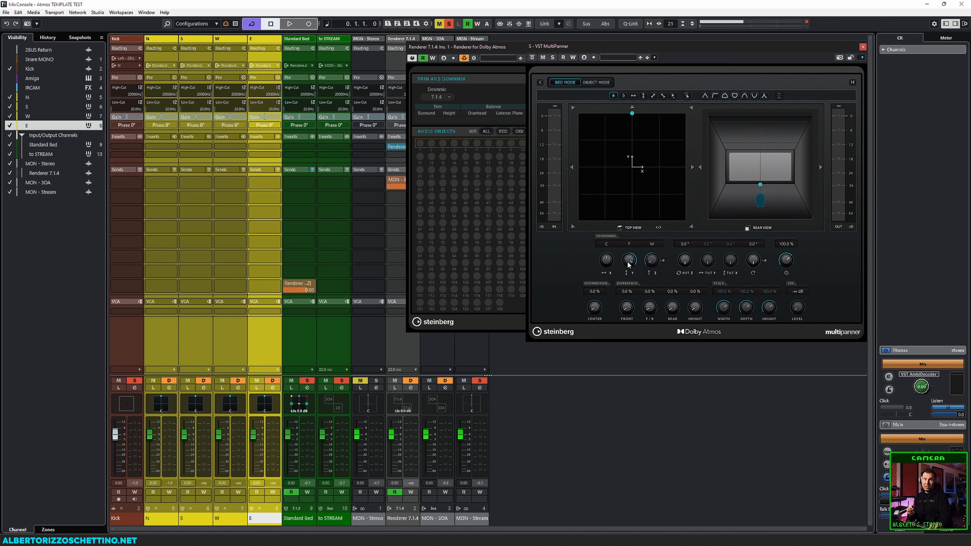
drag(628, 264, 626, 385)
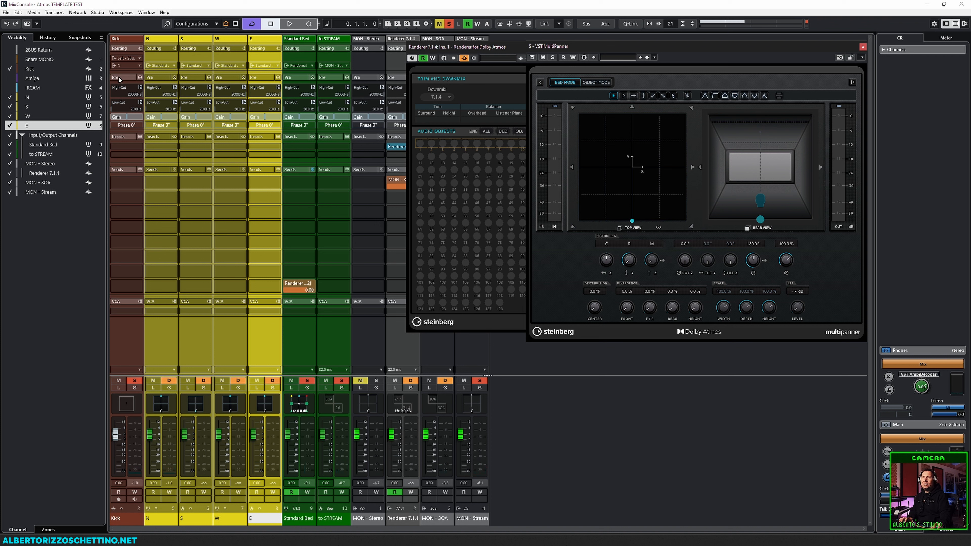
Assign the Kick channel's first send to the S group and play the kick loop to check the channel meters.
click(164, 355)
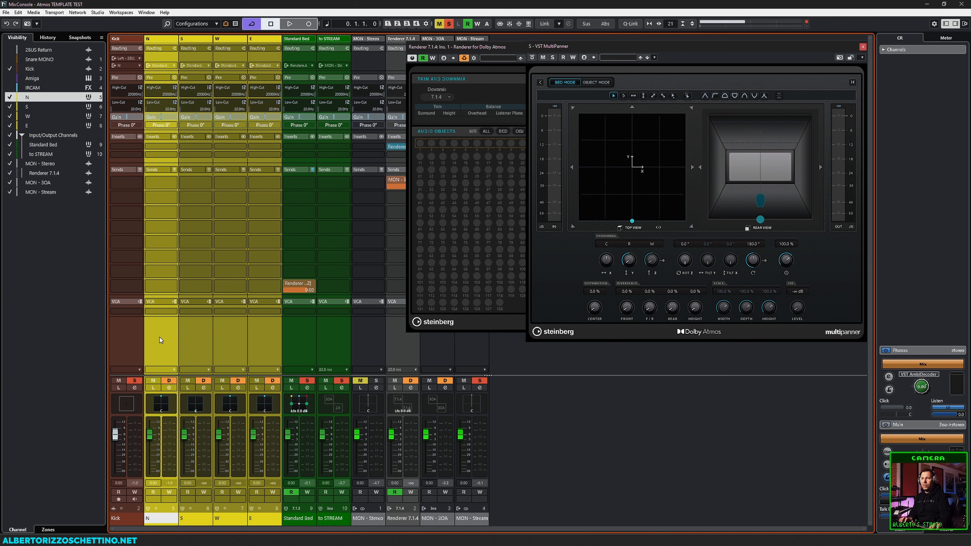
click(124, 262)
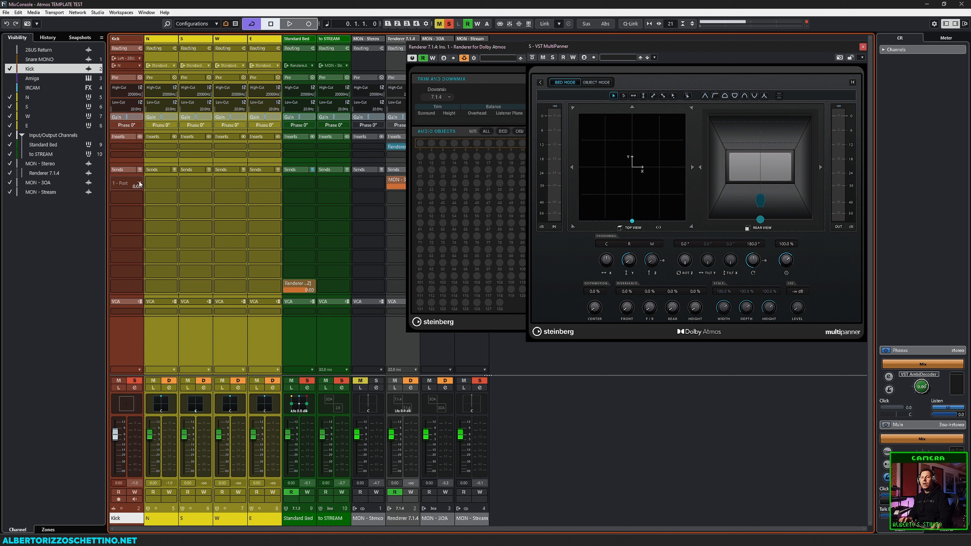
click(140, 184)
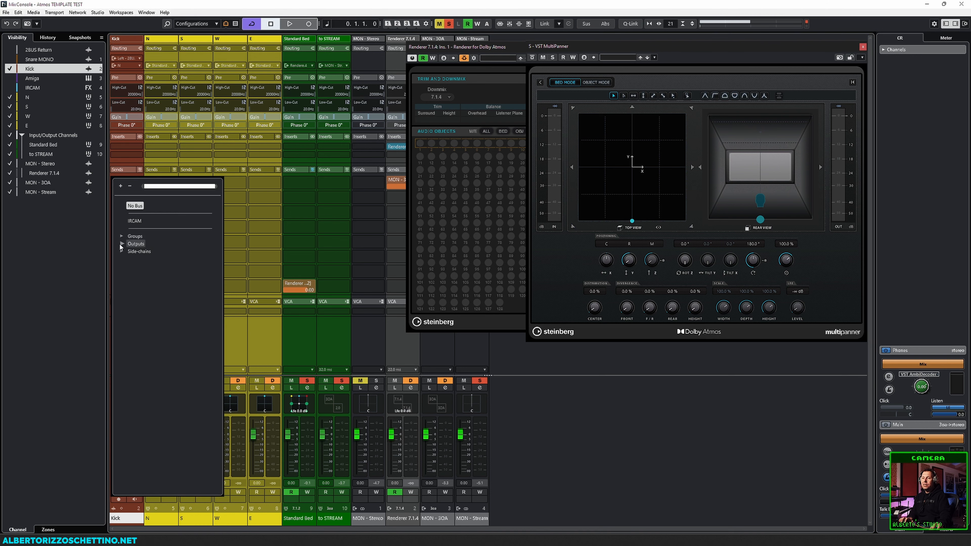
click(122, 236)
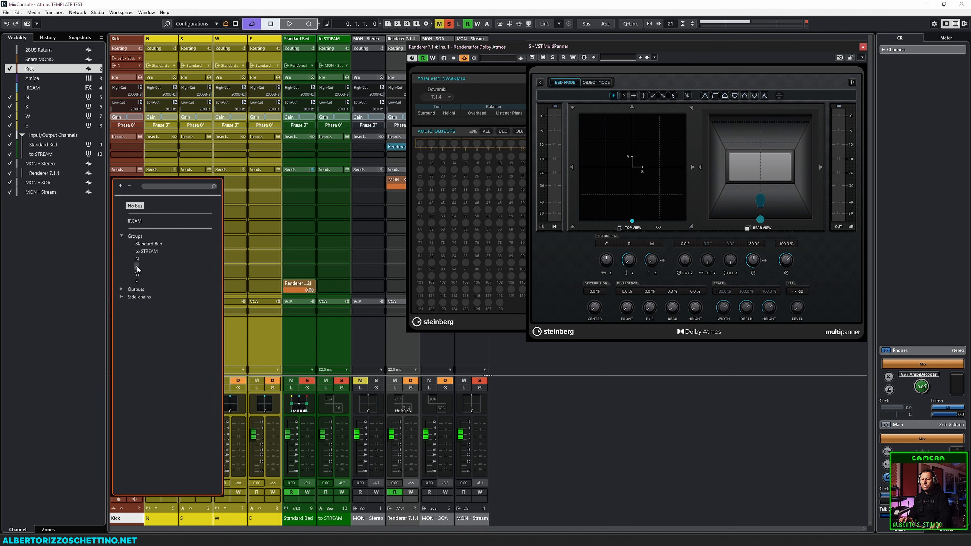
click(136, 266)
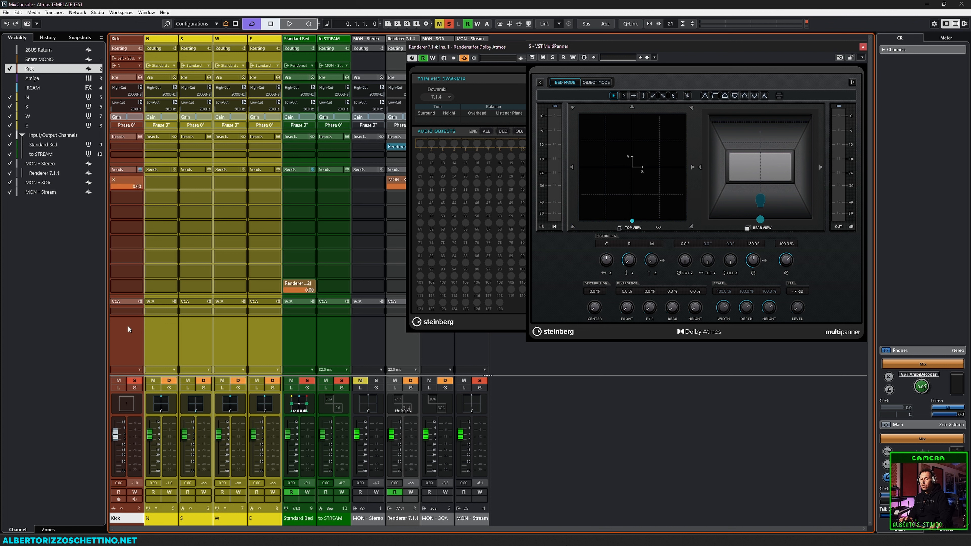
key(space)
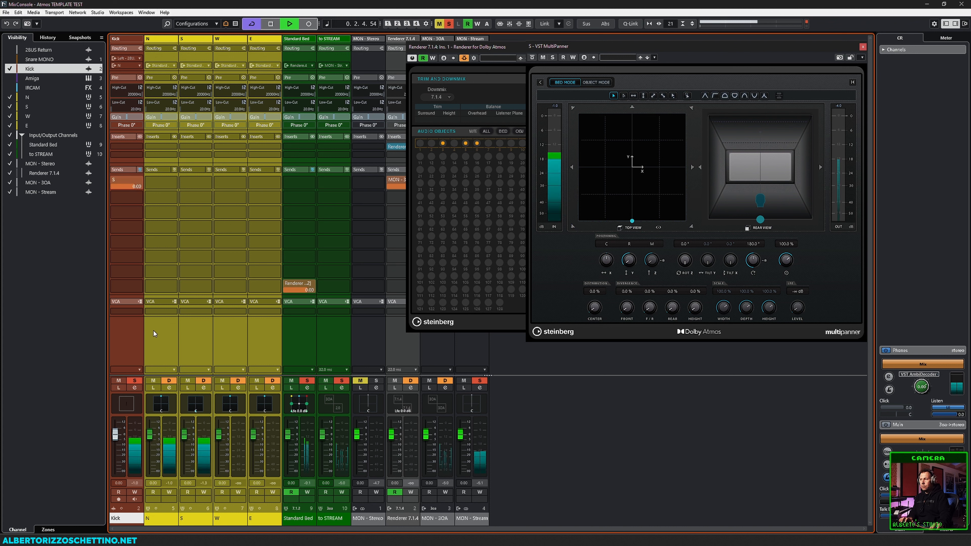
key(space)
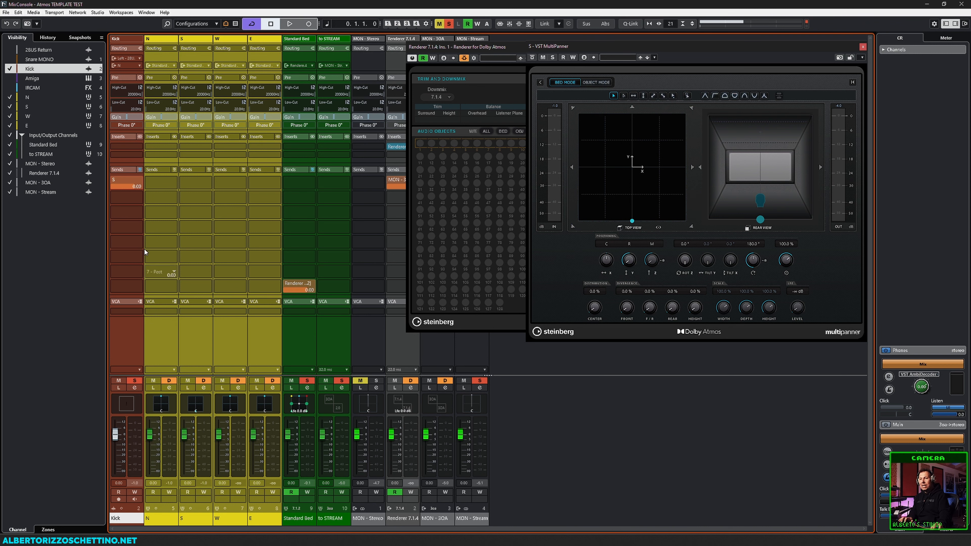
Arrange the W group's MultiPanner beside the Renderer and pan W fully left on X with Y at 0.
click(231, 344)
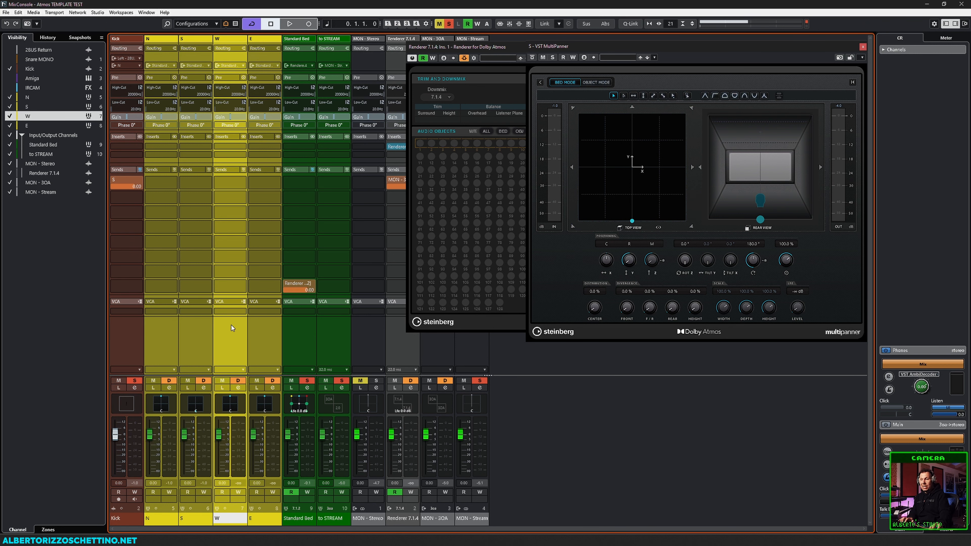
double_click(229, 405)
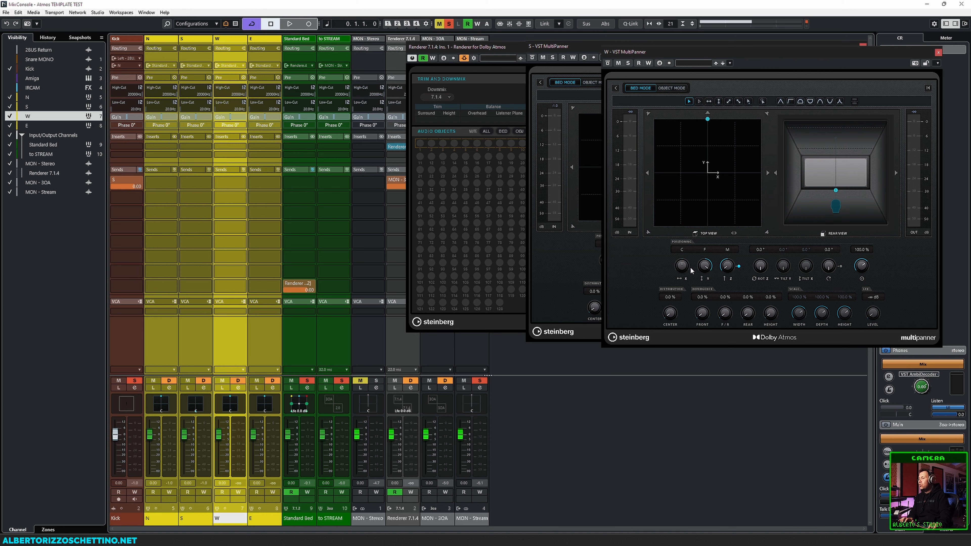
drag(739, 55, 674, 56)
drag(458, 47, 349, 41)
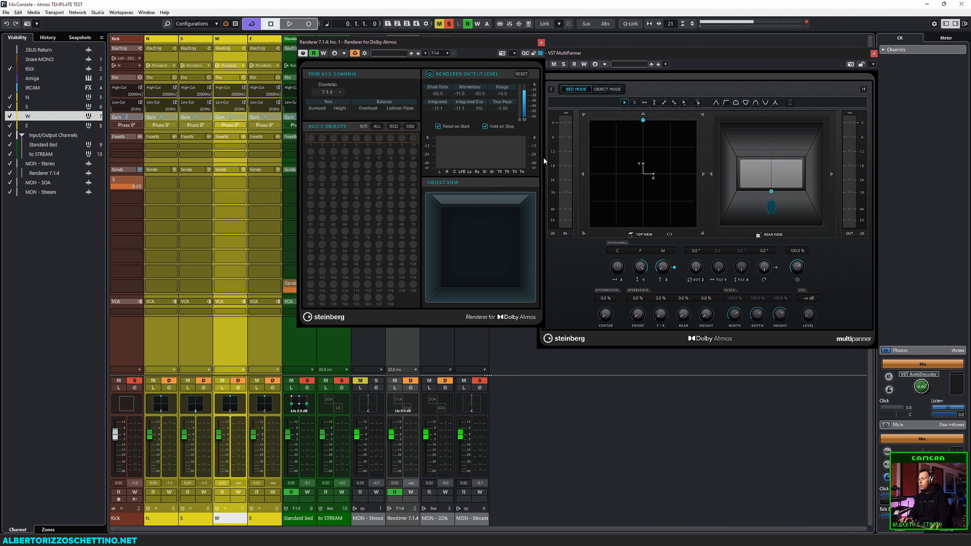
click(579, 269)
drag(640, 269, 637, 302)
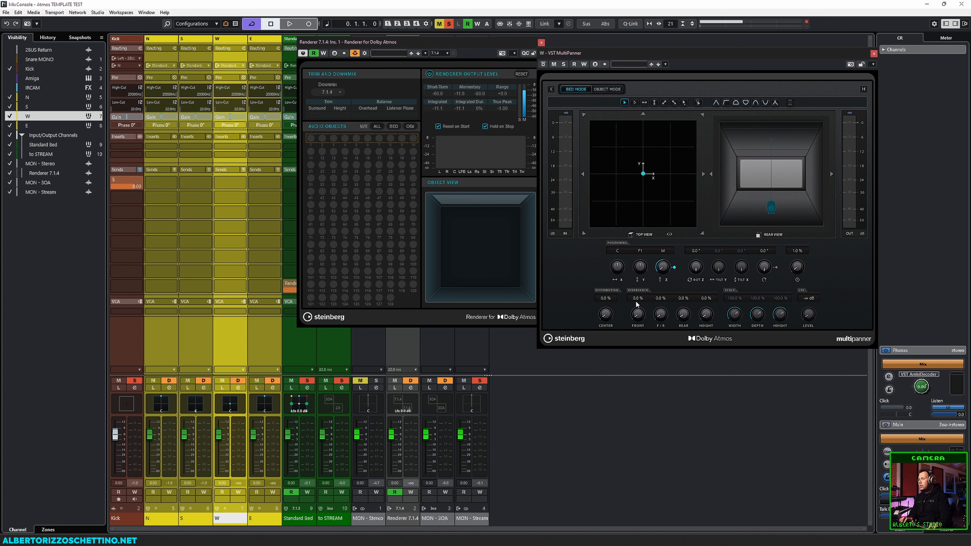
drag(636, 301, 636, 302)
drag(615, 271, 609, 356)
Play the kick loop to check the Renderer's output meters, stop playback and close the MultiPanner and Renderer windows.
key(space)
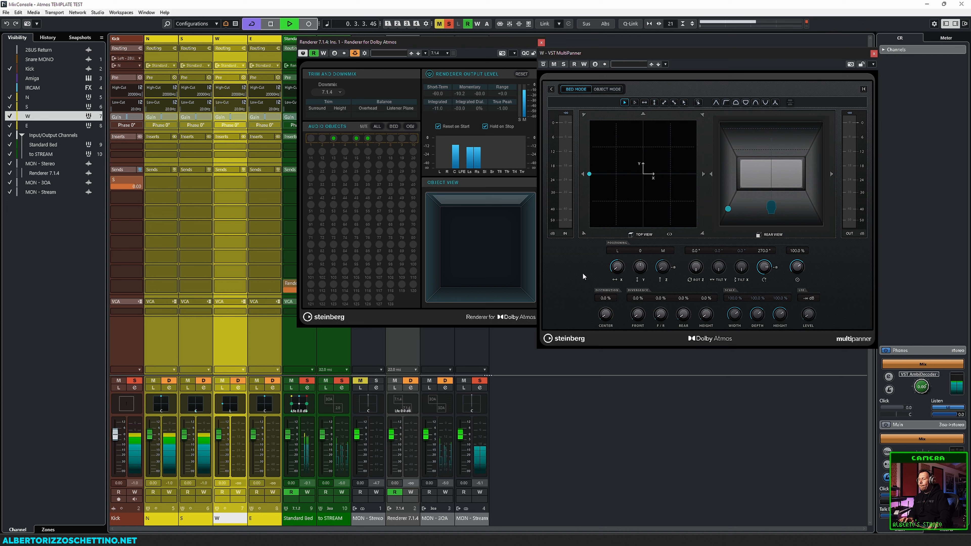
key(space)
click(873, 53)
click(541, 42)
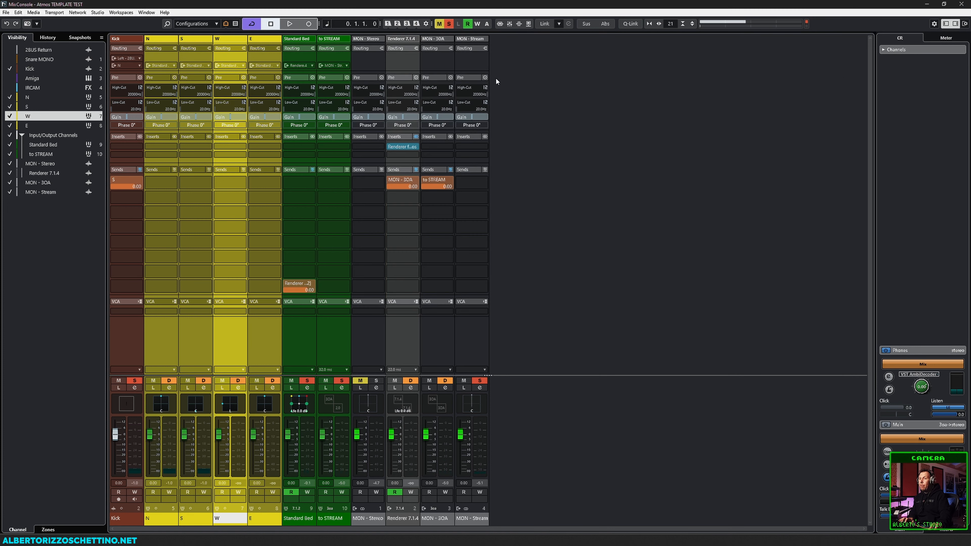
Assign the Kick channel's second send to the W group and play the loop briefly to test it.
click(136, 195)
click(121, 259)
click(121, 251)
click(137, 289)
key(space)
key(space)
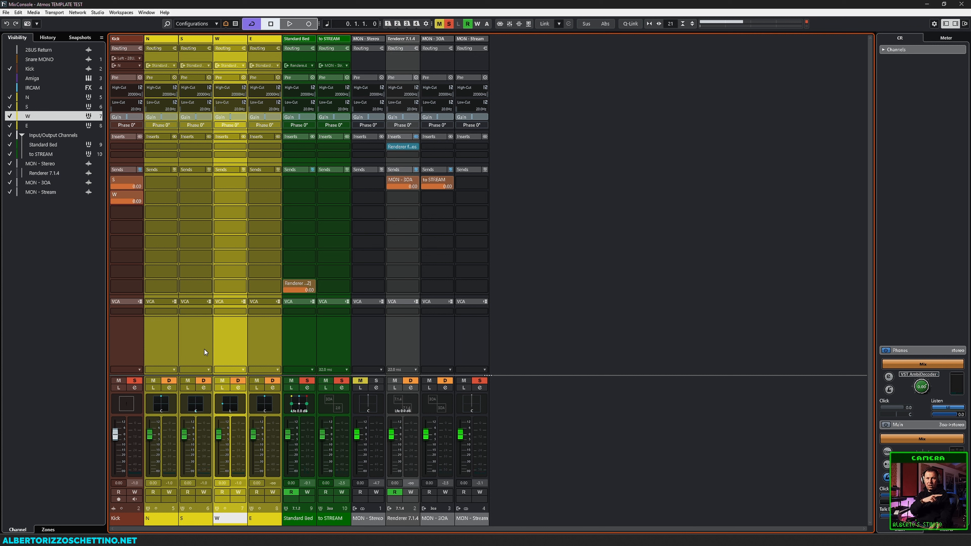
Pan the E group fully right on X with Y at 0 in its MultiPanner, and close the panner.
double_click(267, 408)
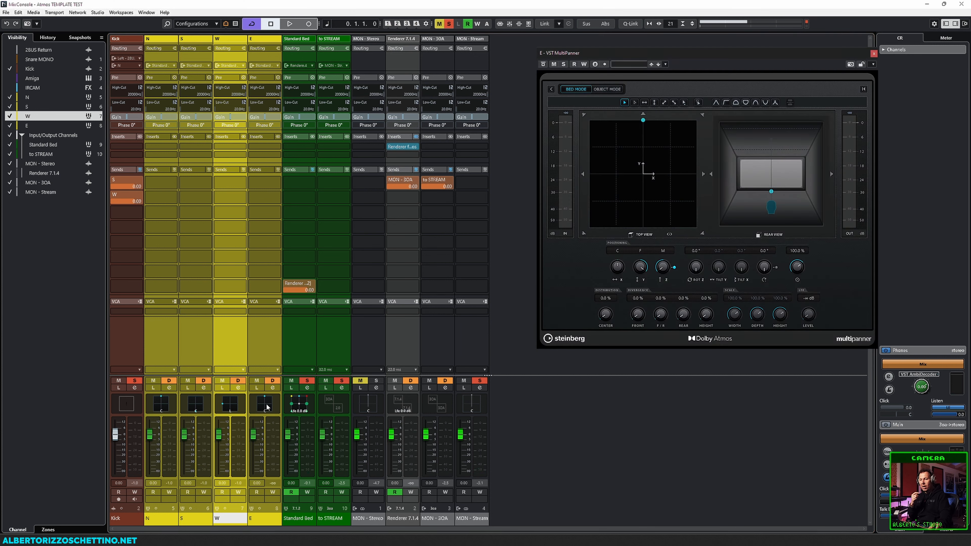
text(0)
key(Return)
drag(616, 267, 616, 222)
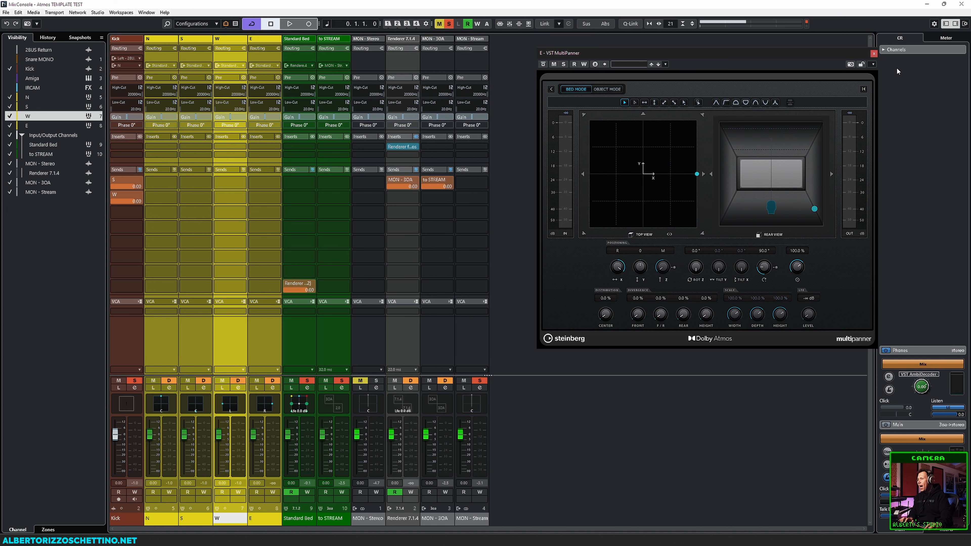
click(874, 54)
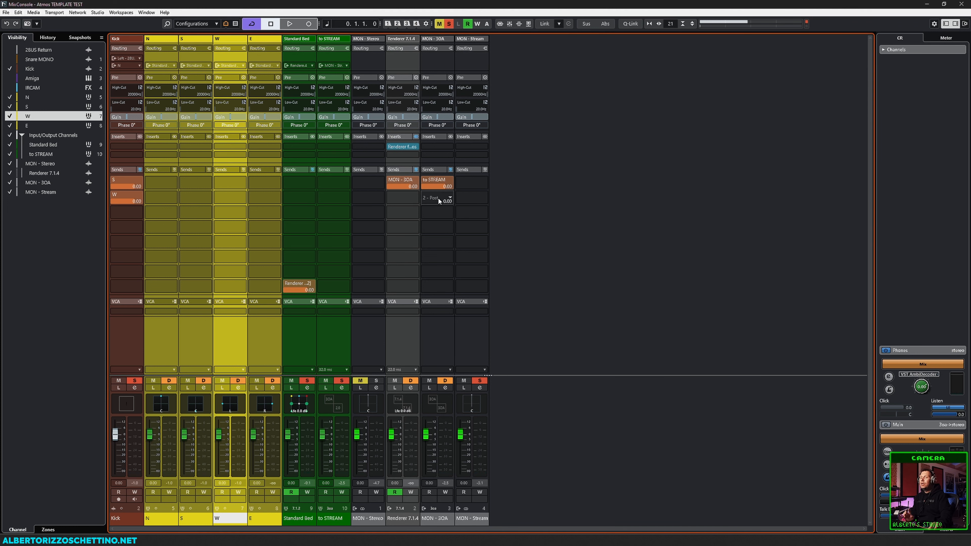
Assign and activate the Kick channel's third send to the E group and play the loop through all four groups.
click(256, 350)
click(131, 234)
click(122, 266)
click(133, 305)
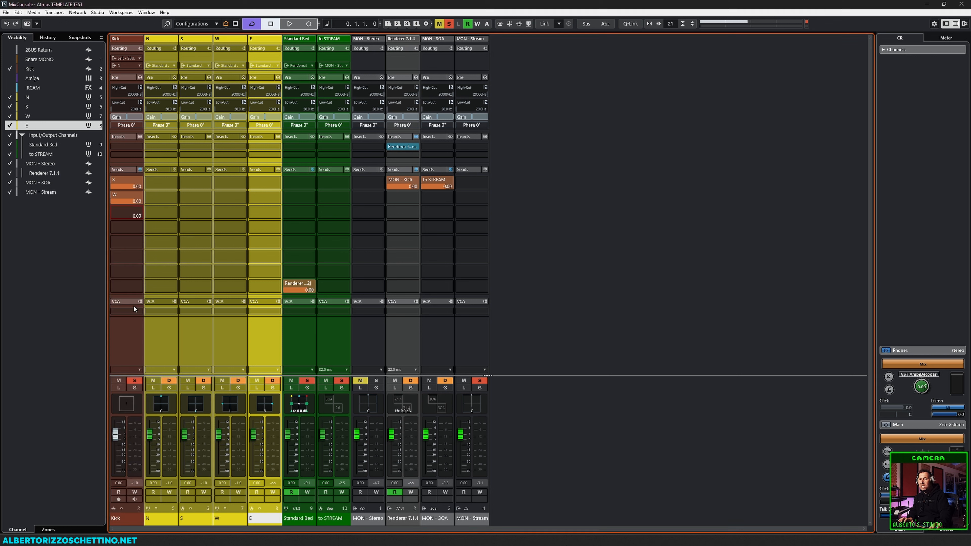
click(117, 209)
key(space)
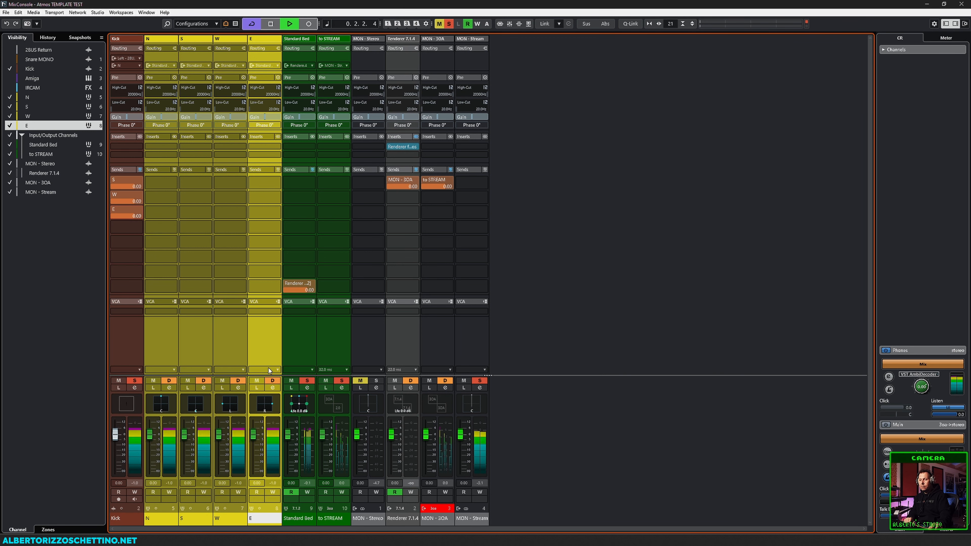
key(space)
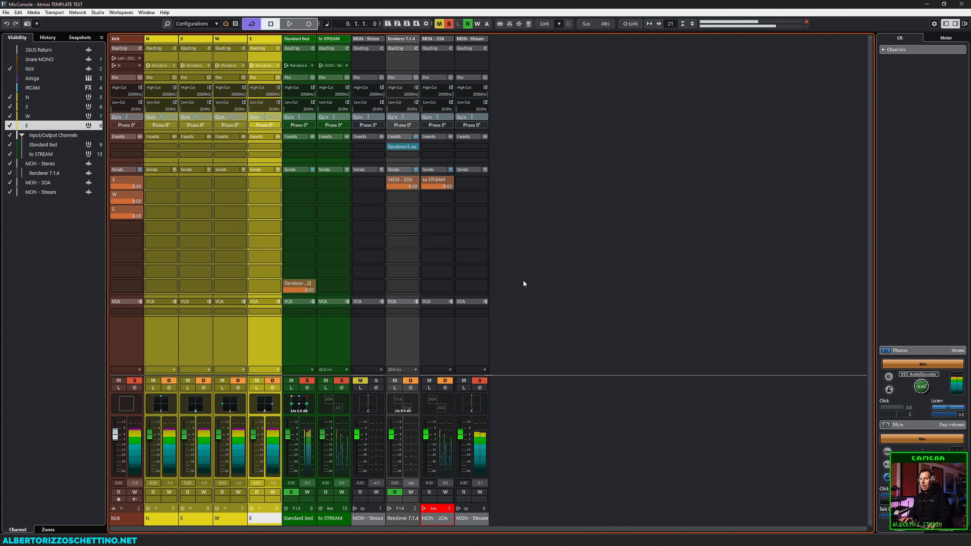
Assign and activate the Kick channel's fourth send to the N group.
click(122, 337)
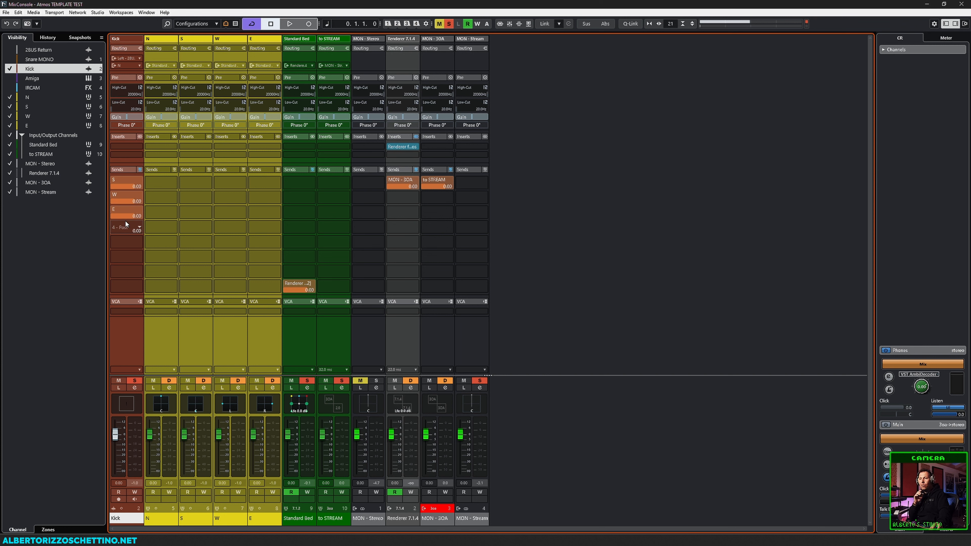
click(125, 224)
click(121, 280)
click(135, 304)
click(119, 223)
Switch the Kick channel's four sends to pre-fader and route its output to the Standard Bed group.
click(121, 179)
click(139, 65)
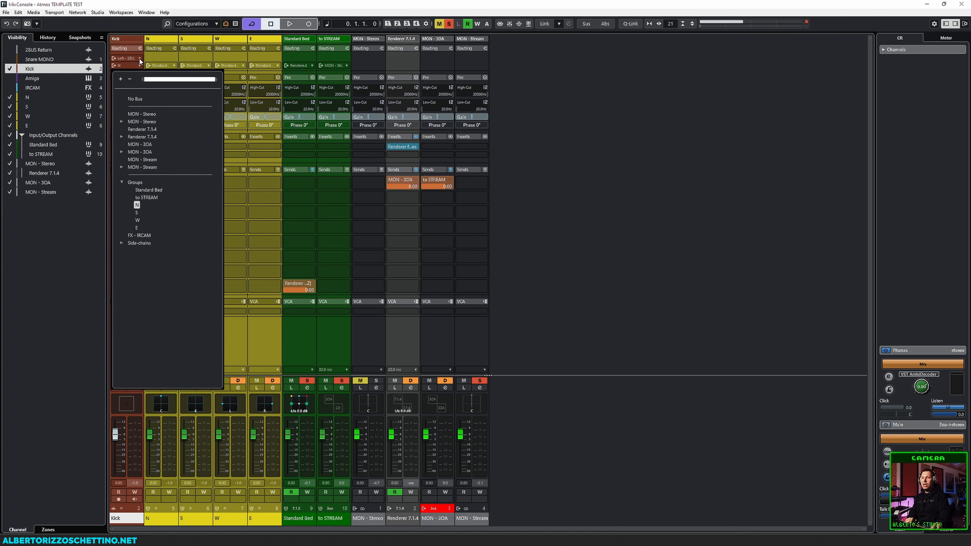
click(140, 190)
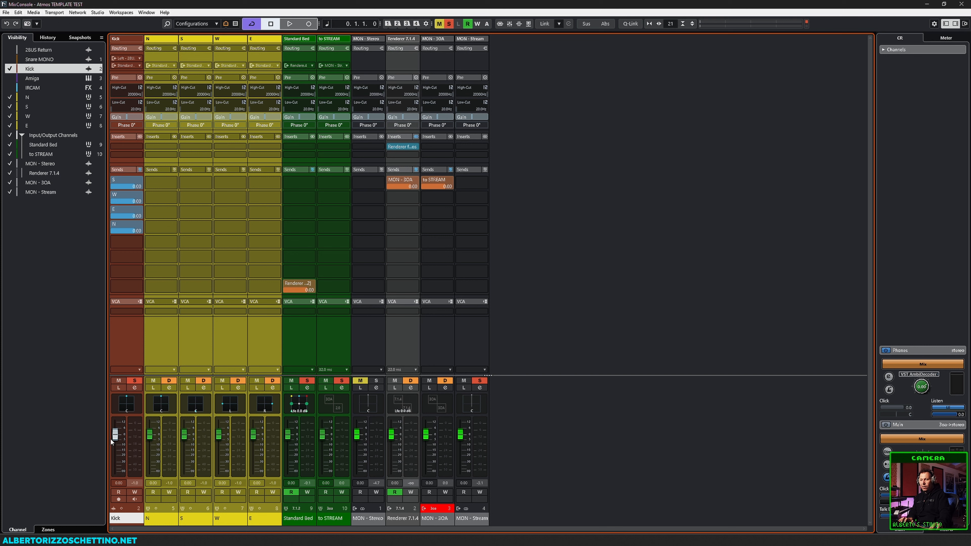
Select the N, S, W and E groups and mute them together with Q-Link enabled.
click(166, 362)
shift+click(263, 343)
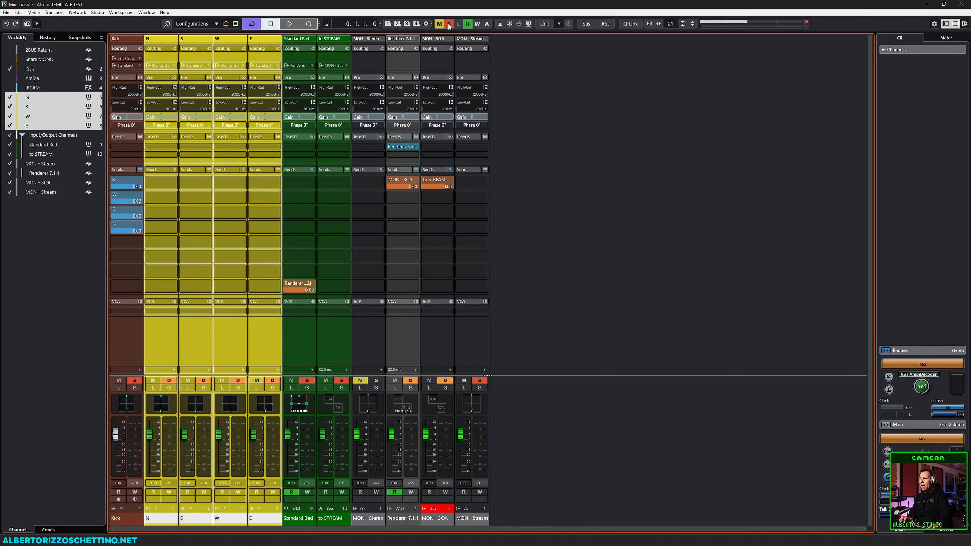
click(625, 24)
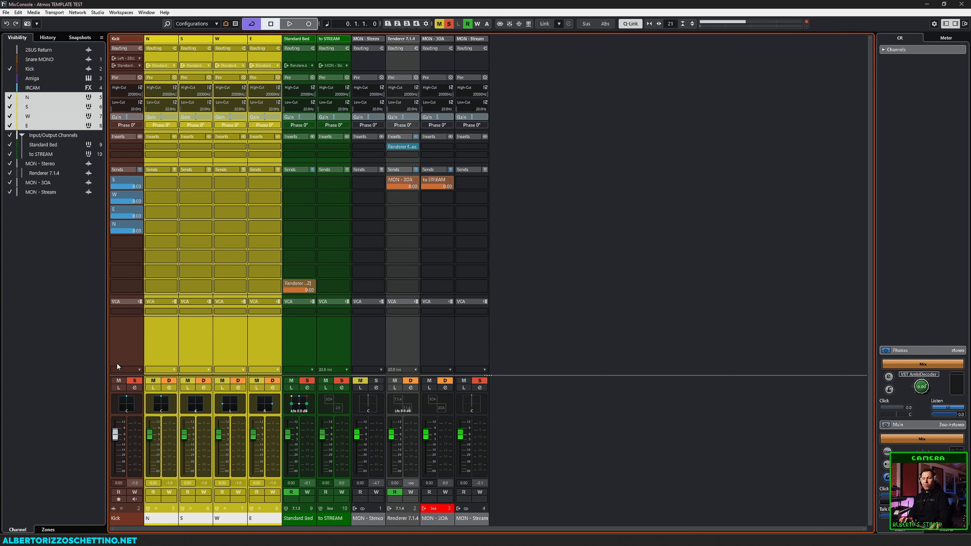
Pull the Kick's pan back to about F49 in its MultiPanner and arrange the Renderer for Dolby Atmos beside it.
double_click(127, 404)
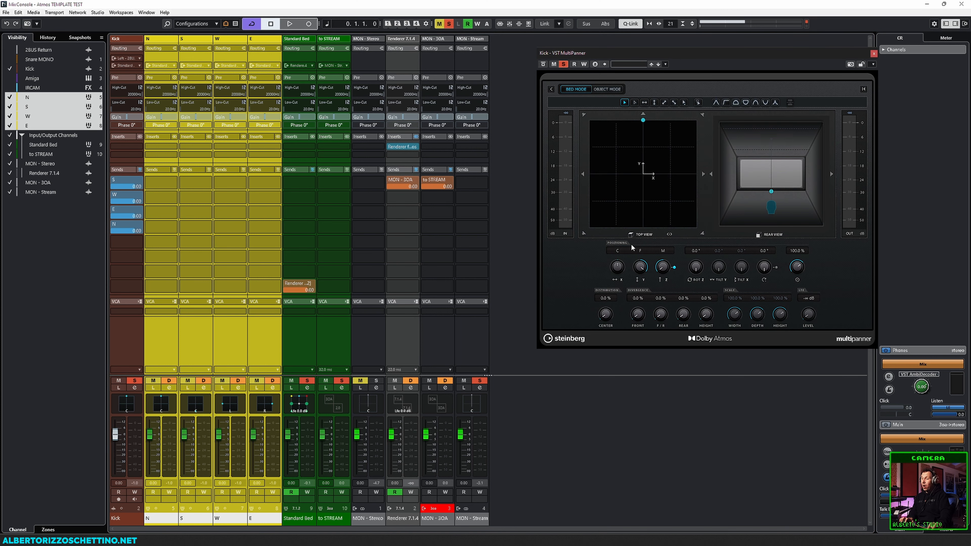
drag(644, 272, 641, 282)
click(401, 146)
drag(491, 42, 914, 34)
click(687, 55)
drag(688, 55, 538, 36)
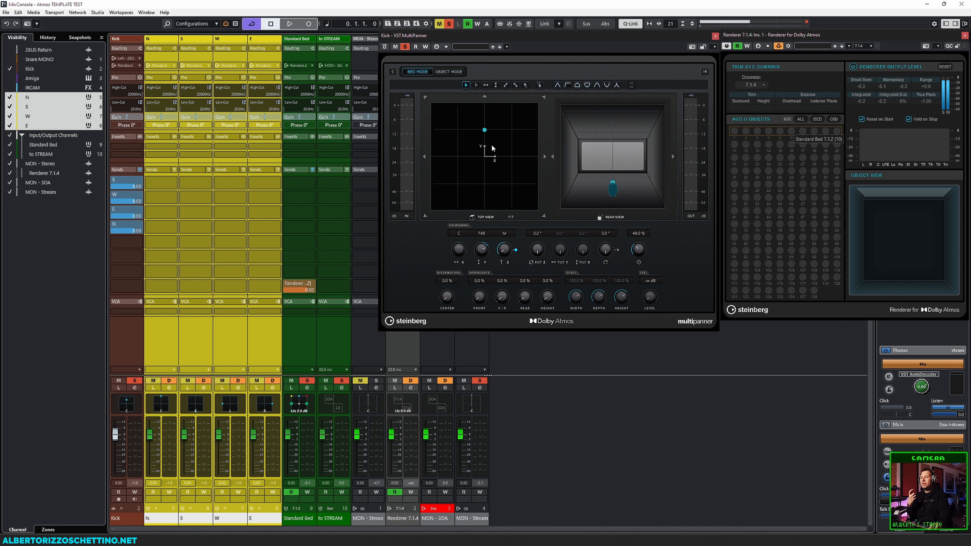
Play the kick loop while moving the Kick's pan point to about the centre of the bed, and stop playback.
key(space)
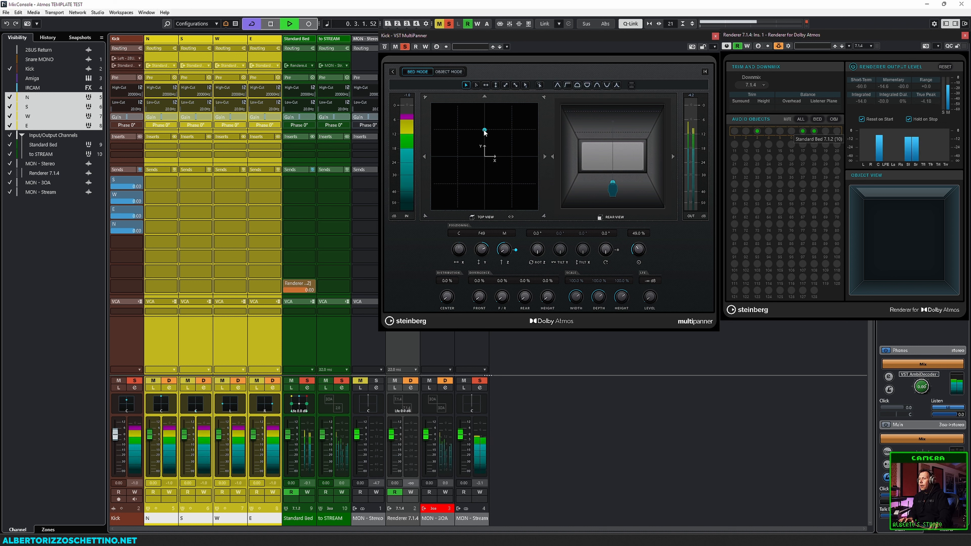
mouse_move(482, 151)
mouse_down()
mouse_move(485, 108)
mouse_move(490, 163)
mouse_move(455, 156)
mouse_move(477, 200)
mouse_move(512, 201)
mouse_move(484, 158)
mouse_up()
key(space)
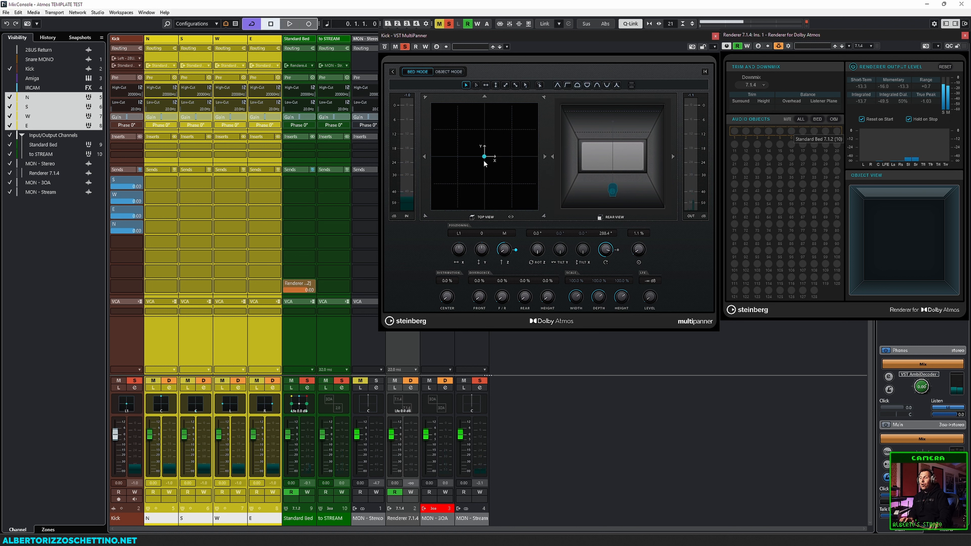
Centre the Kick exactly in its MultiPanner by setting X to 0 and the radius to 0.0 %.
click(459, 234)
text(0)
key(Return)
click(515, 251)
drag(637, 253, 637, 256)
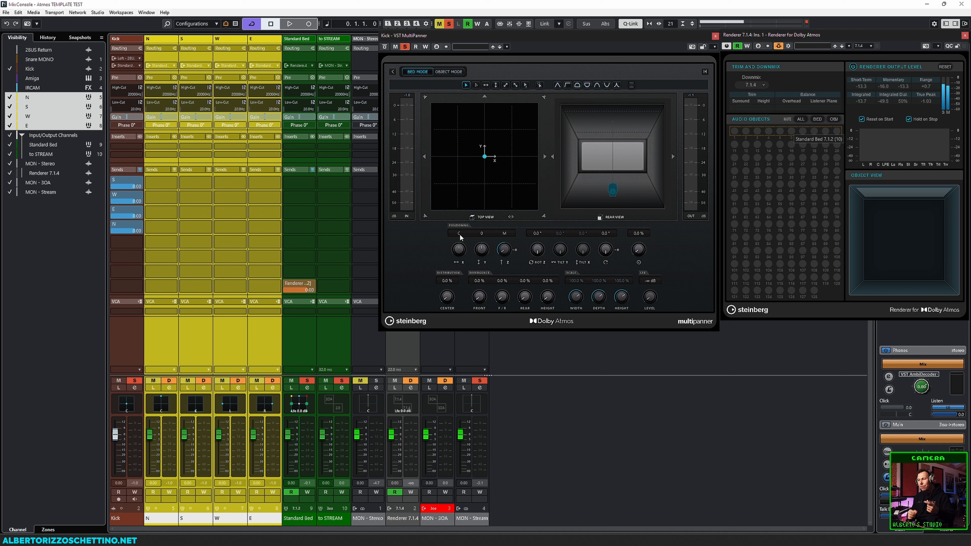
click(511, 217)
click(511, 217)
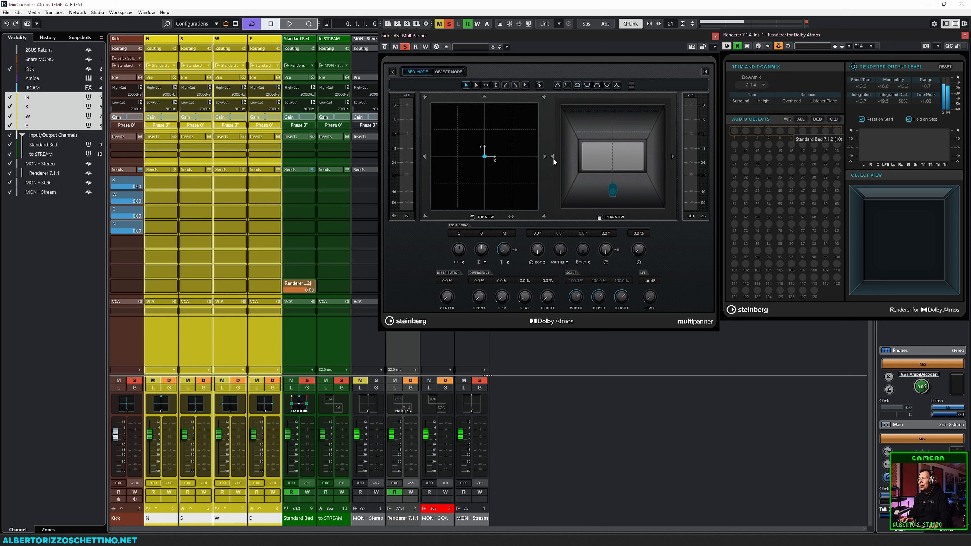
right_click(544, 218)
click(475, 258)
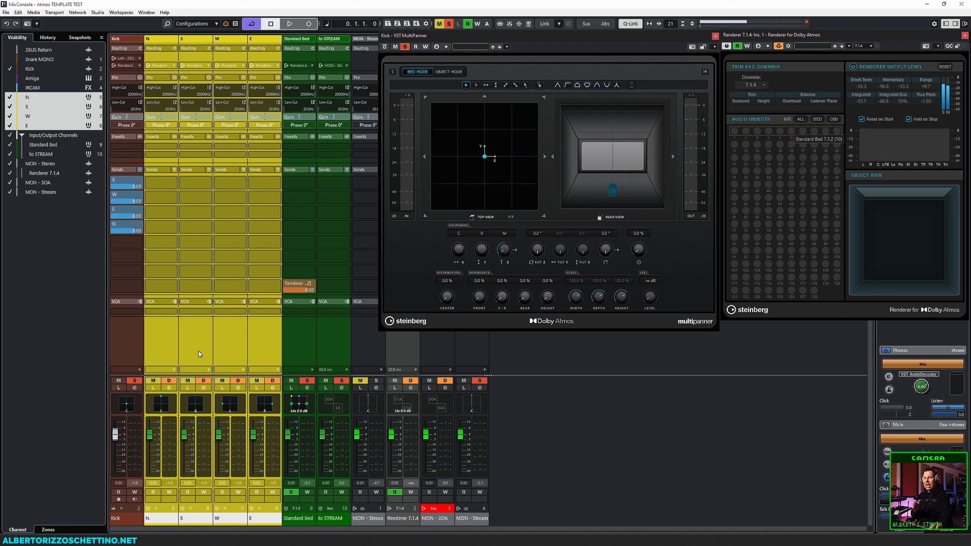
key(space)
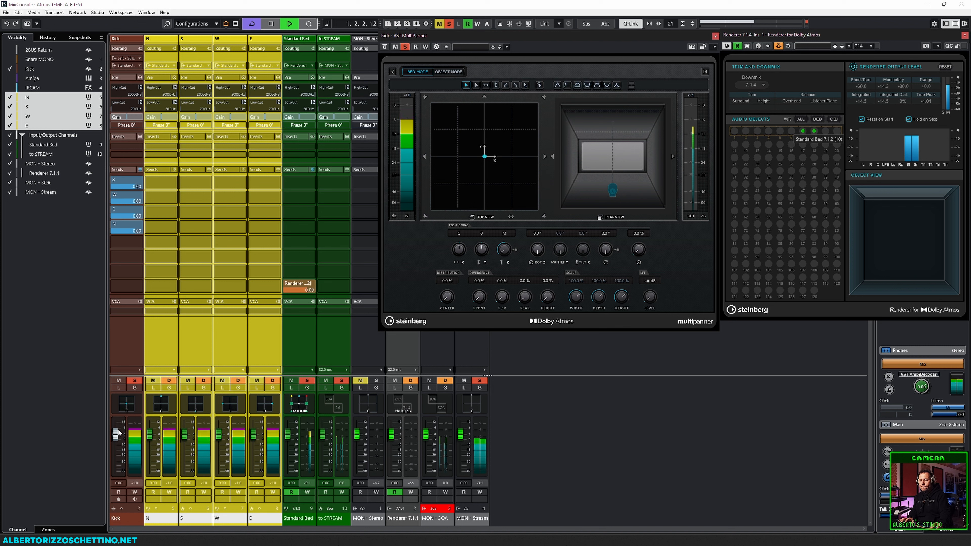
drag(115, 434, 128, 452)
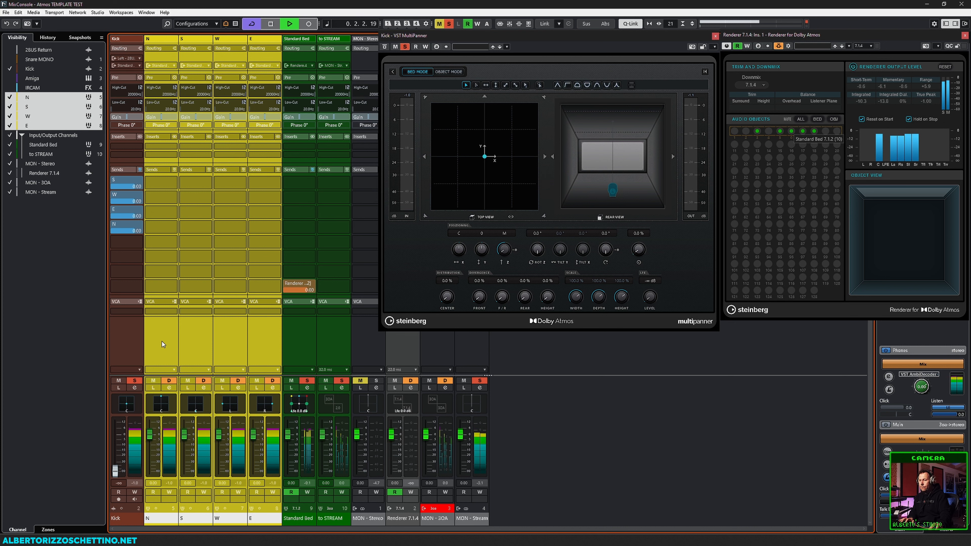
key(space)
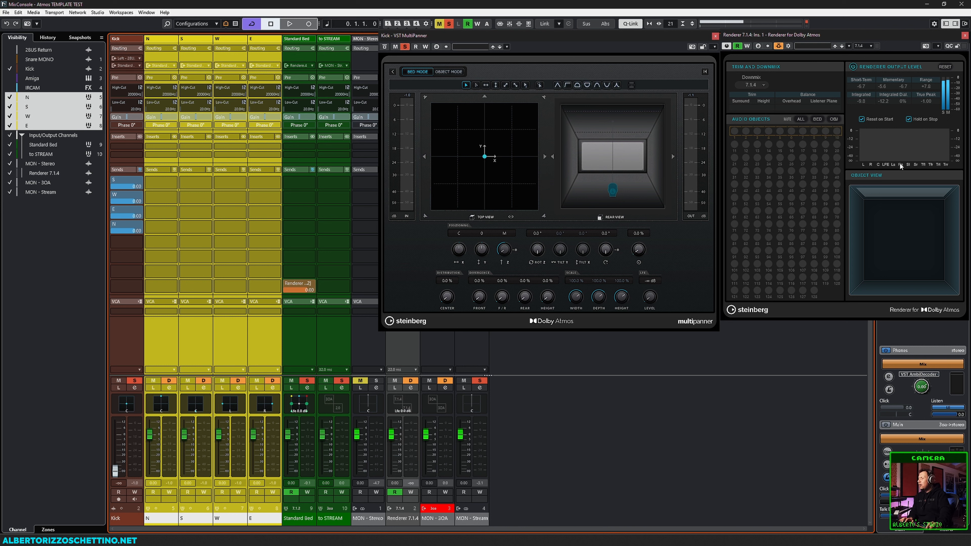
Play the loop in short bursts to examine the Renderer's bed channel meters, toggling Hold on Stop off and on again.
key(space)
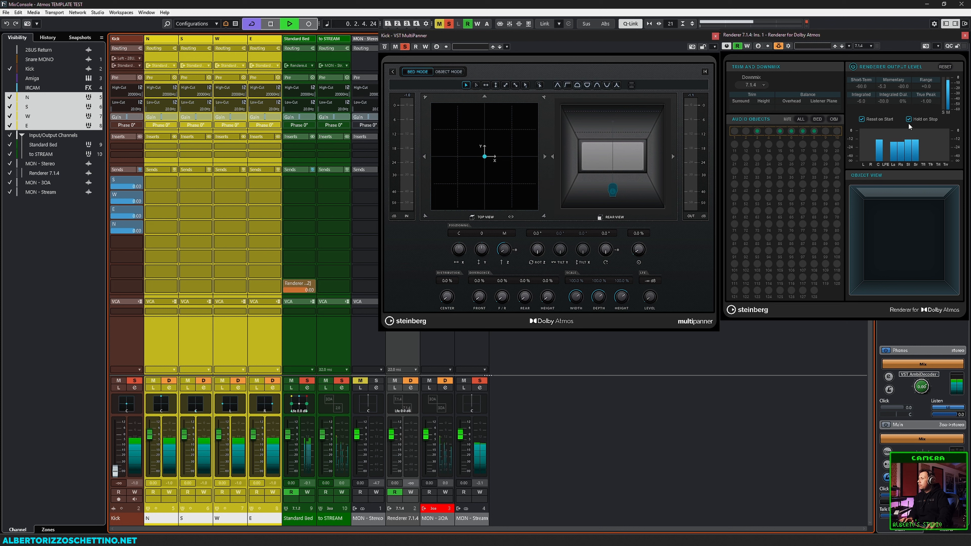
click(909, 119)
key(space)
click(909, 119)
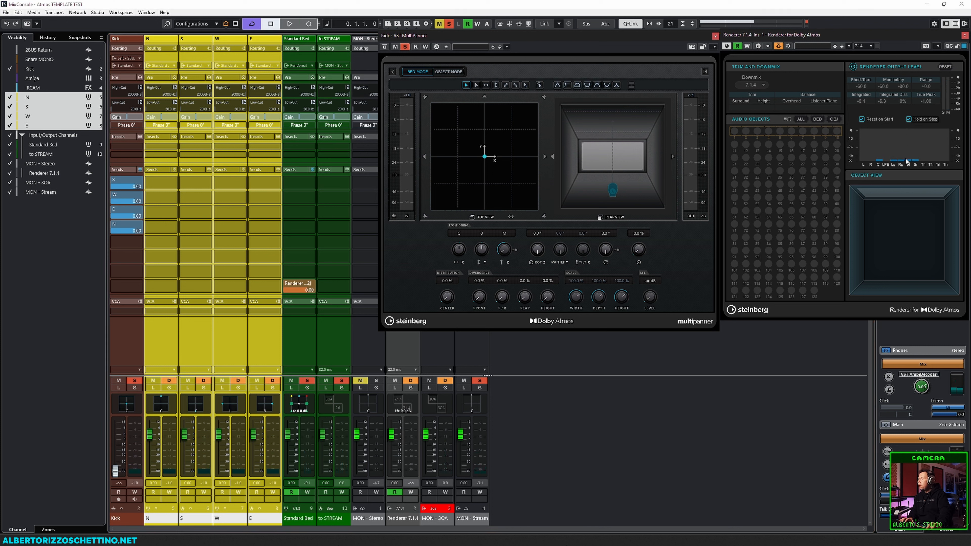
key(space)
key(space)
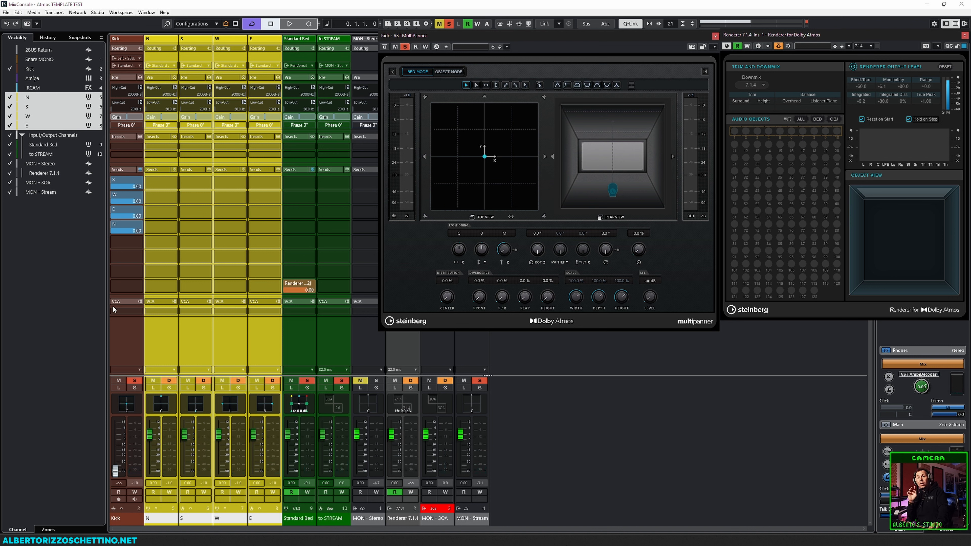
Duplicate the N group track in the Project window.
click(127, 338)
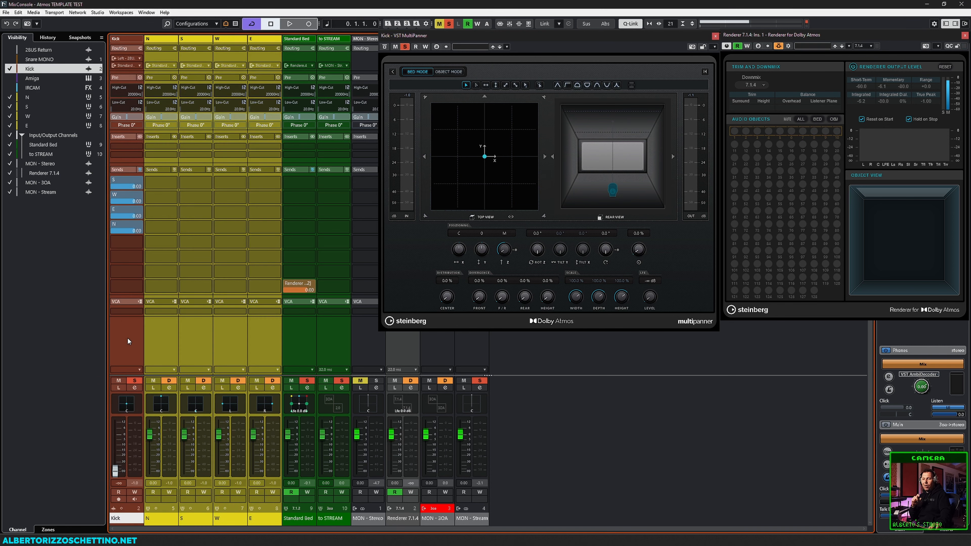
key(F3)
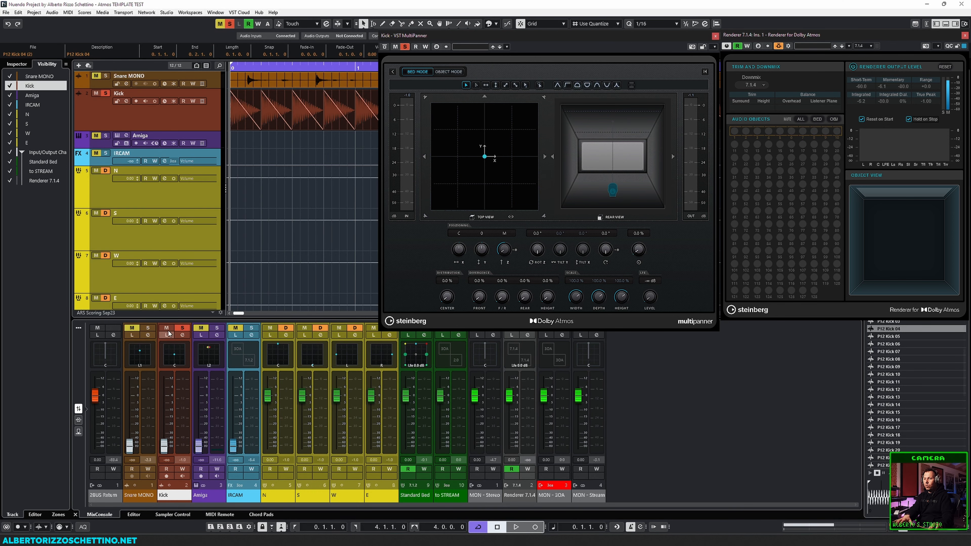
click(145, 197)
click(196, 157)
right_click(177, 191)
click(205, 215)
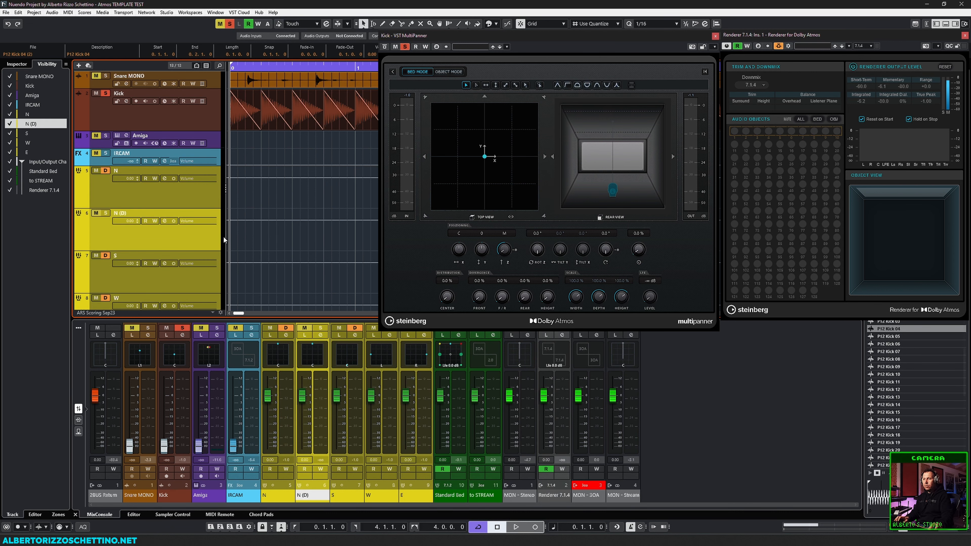
Move the duplicated group above the N track and rename it Cardinal.
drag(148, 243, 115, 178)
double_click(124, 171)
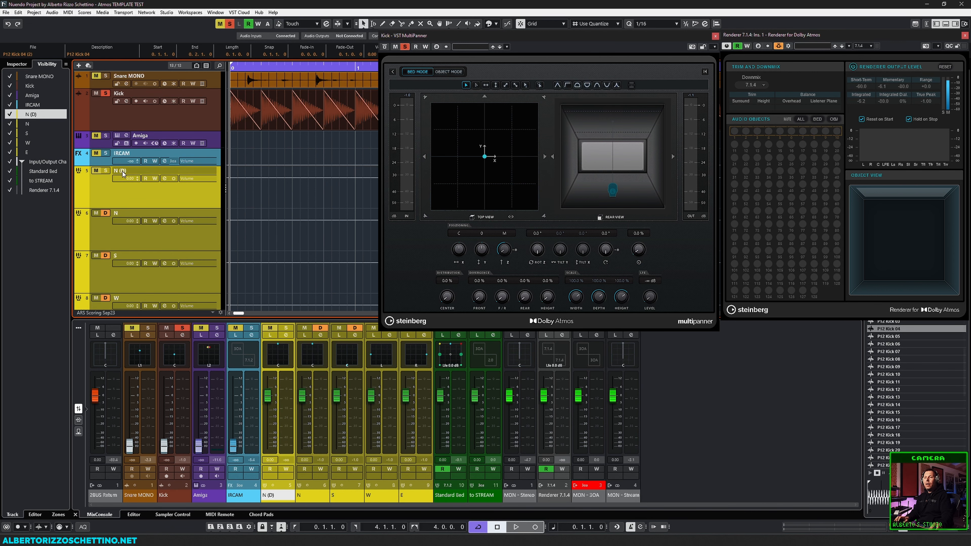
key(shift)
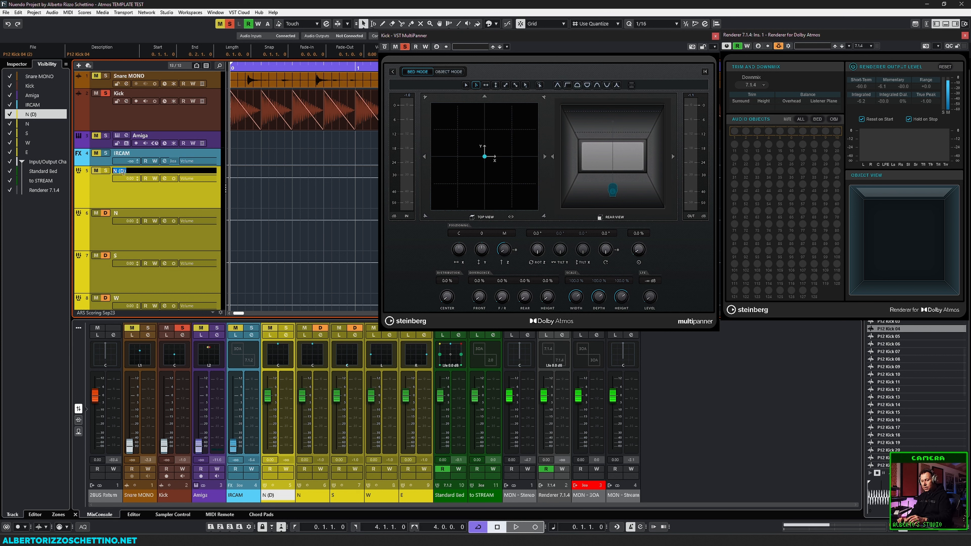
text(NSWE)
key(shift+Home)
text(Cardinal)
key(Return)
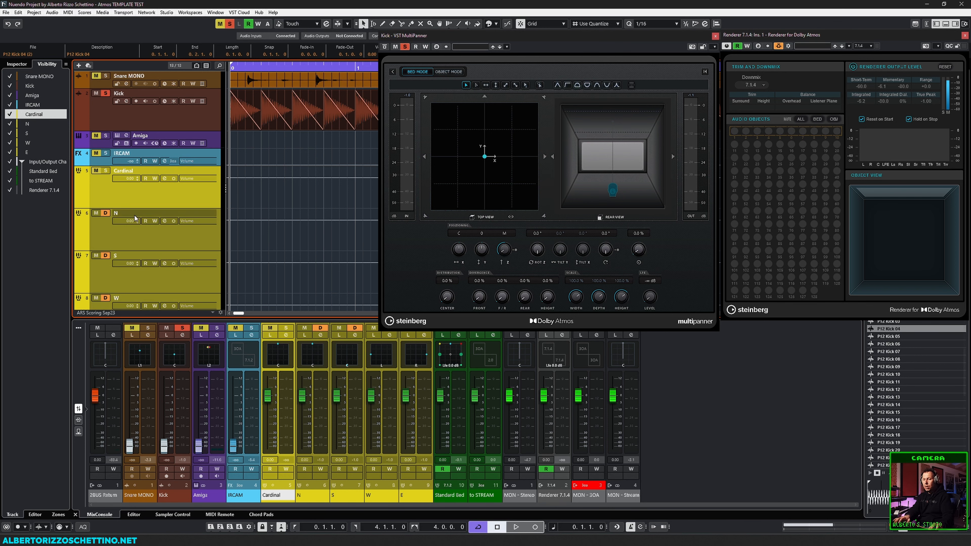
Correct the new group's name to Cardinals and return to the MixConsole.
key(F3)
key(F3)
double_click(126, 171)
key(End)
text(s)
key(Return)
key(F3)
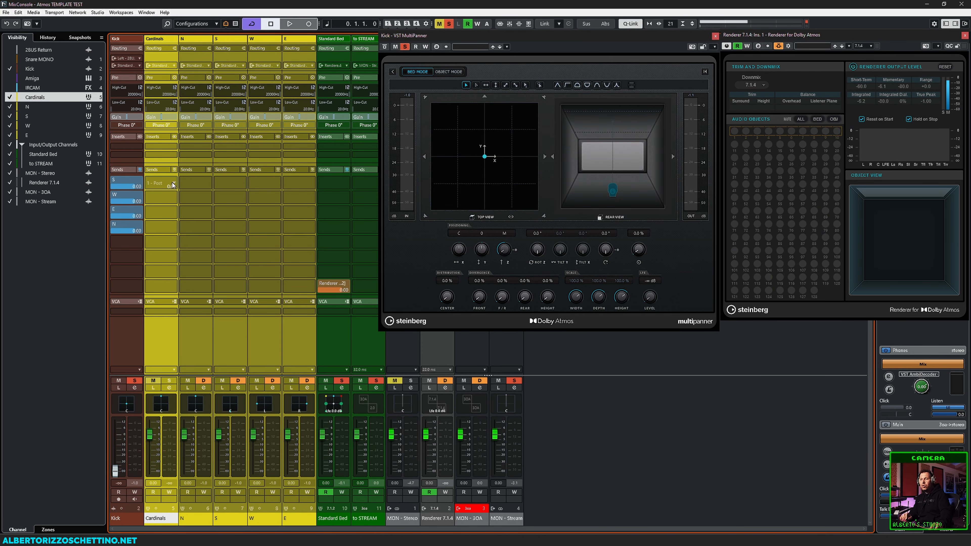
Add sends from the Cardinals group to the N, S, W and E groups and activate all four.
click(173, 185)
click(156, 236)
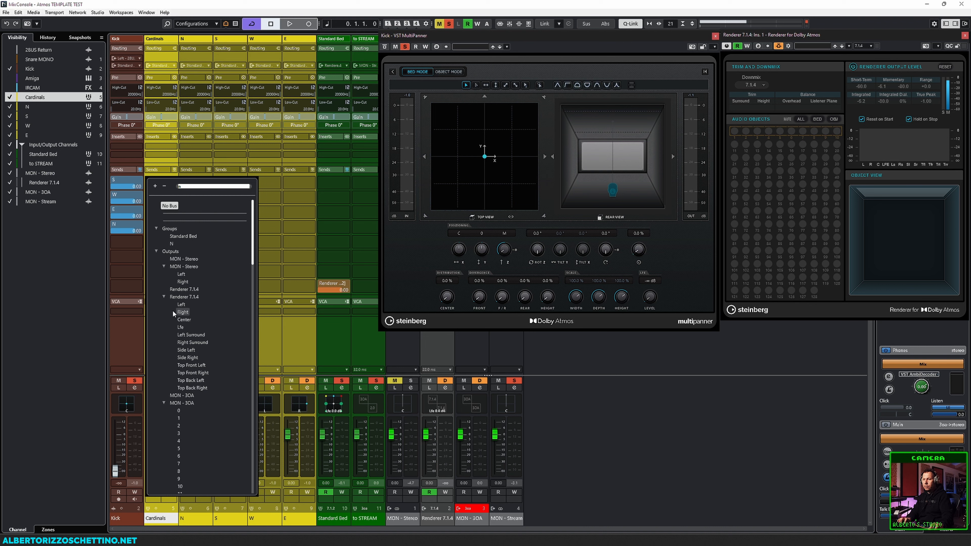
click(172, 244)
click(174, 198)
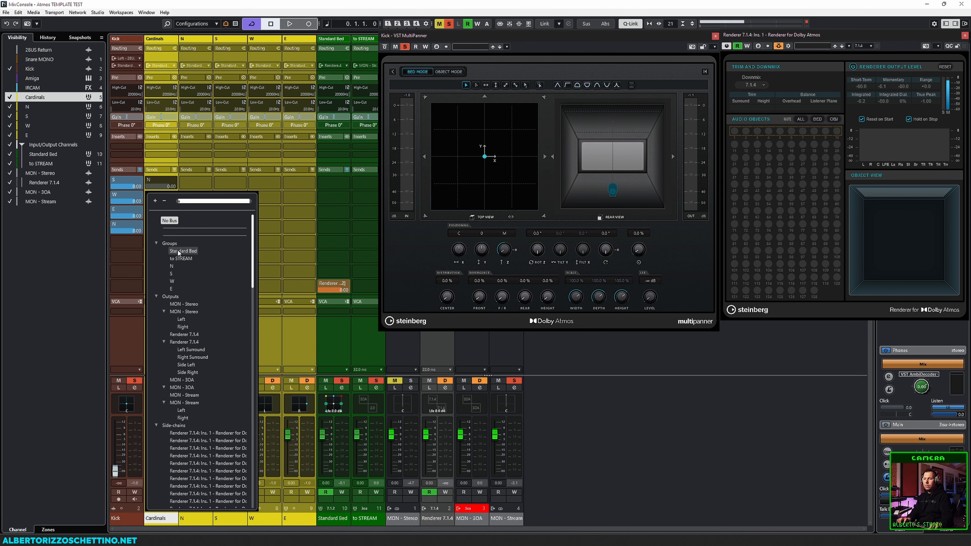
click(172, 214)
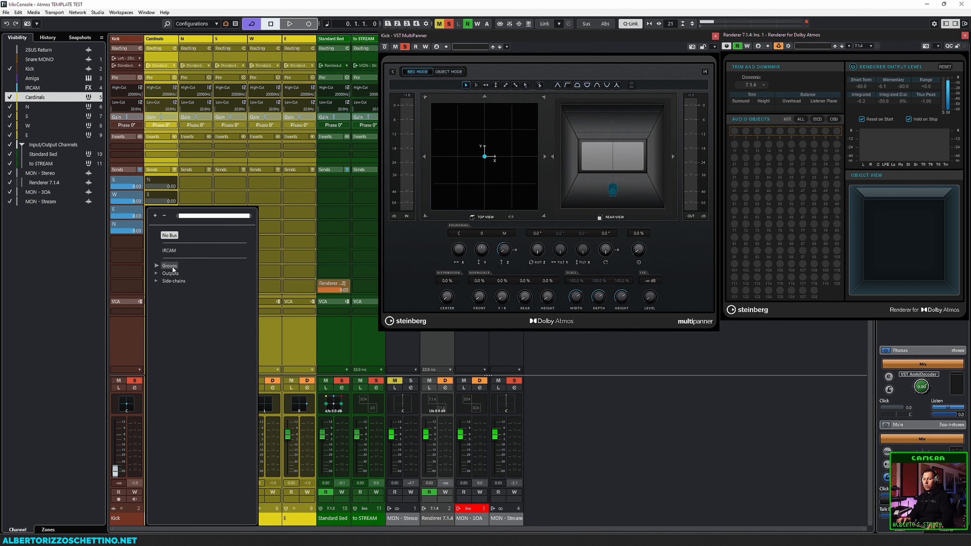
click(172, 228)
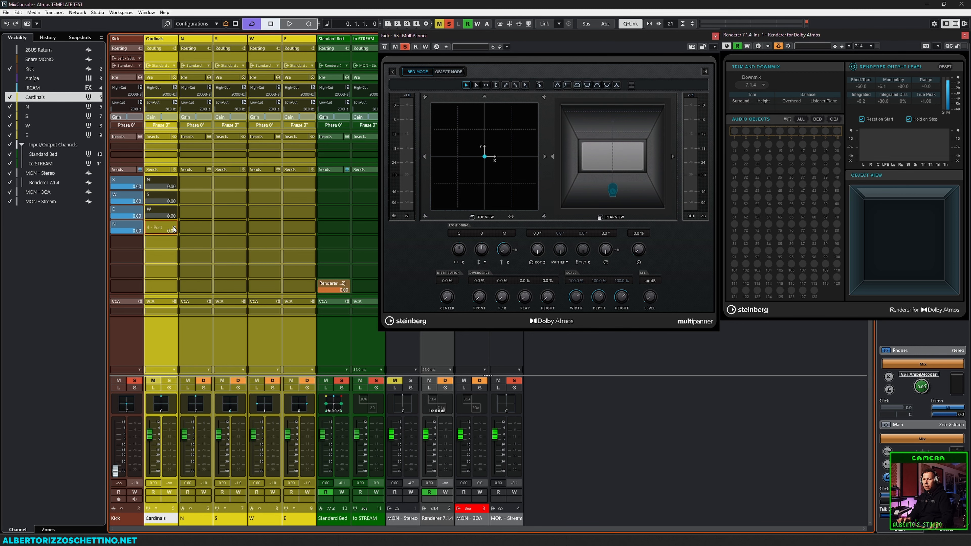
click(171, 228)
click(171, 287)
click(148, 194)
click(148, 179)
Remove the Kick's sends to S, W, E and N and route its output to the Cardinals group.
click(140, 180)
click(139, 193)
click(140, 194)
click(140, 207)
click(140, 209)
click(140, 221)
click(140, 224)
click(140, 236)
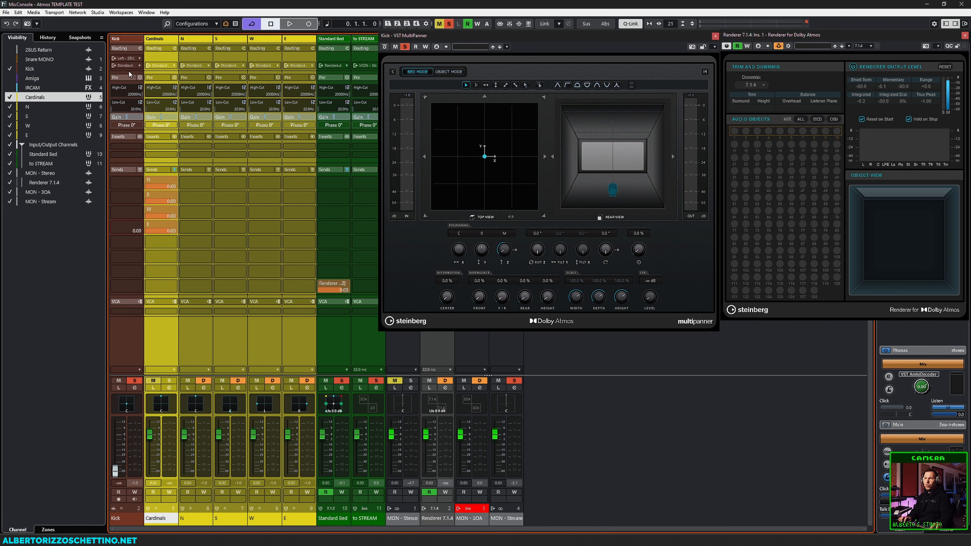
click(138, 65)
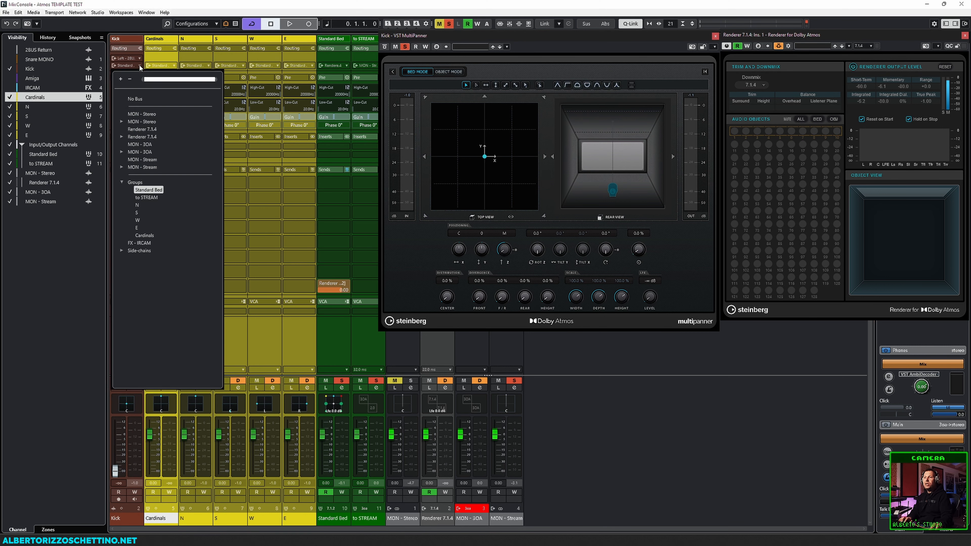
click(144, 236)
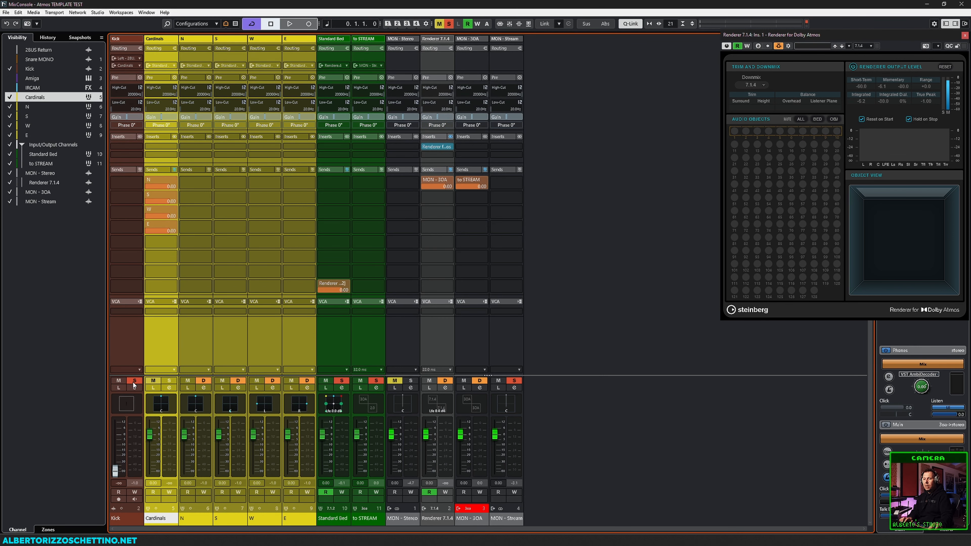
Bypass the VST MultiPanner on the Cardinals group.
click(128, 406)
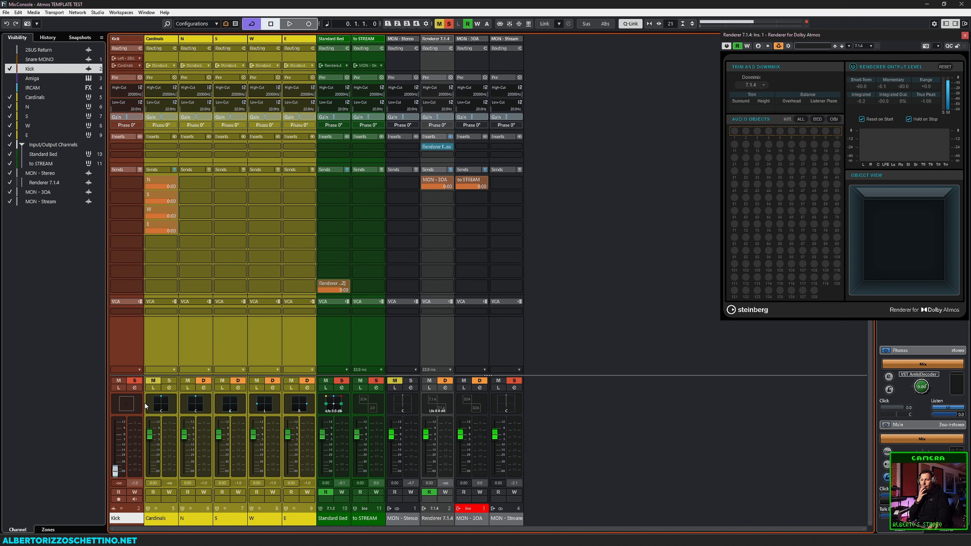
right_click(159, 405)
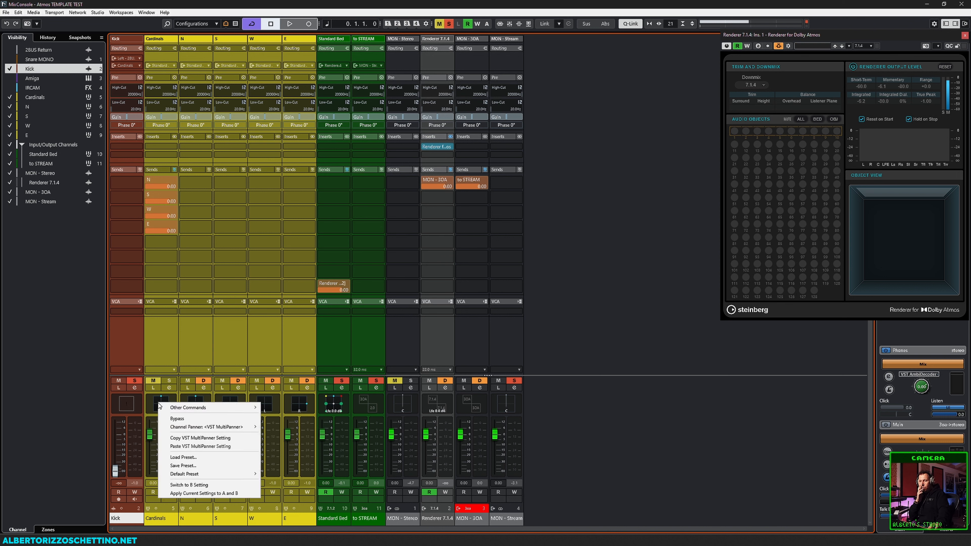
click(171, 418)
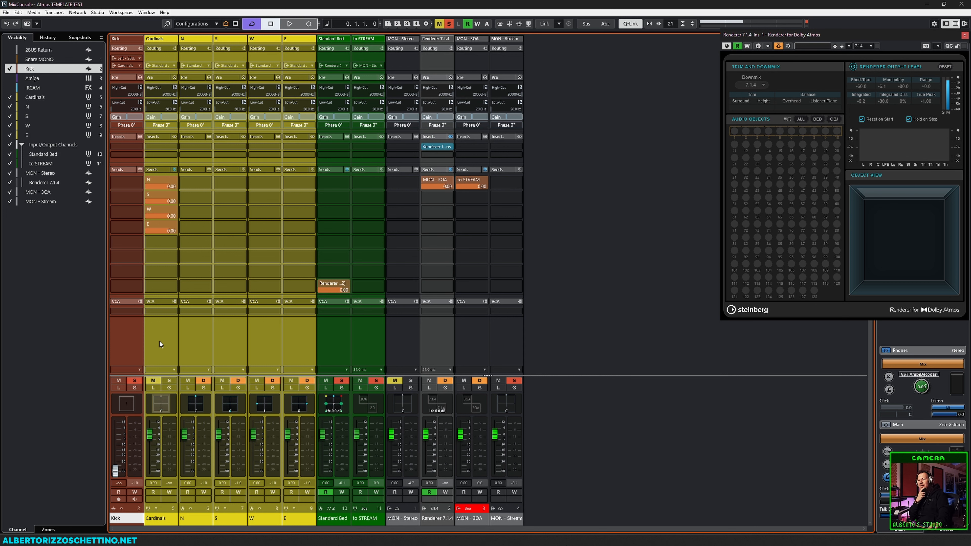
Play the loop, put the Cardinals group into solo defeat, and stop playback.
key(space)
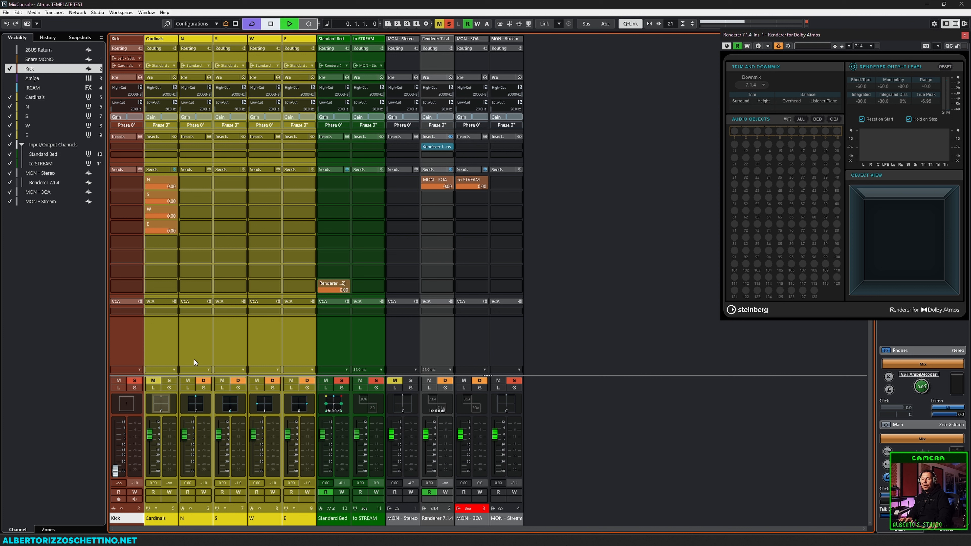
click(166, 381)
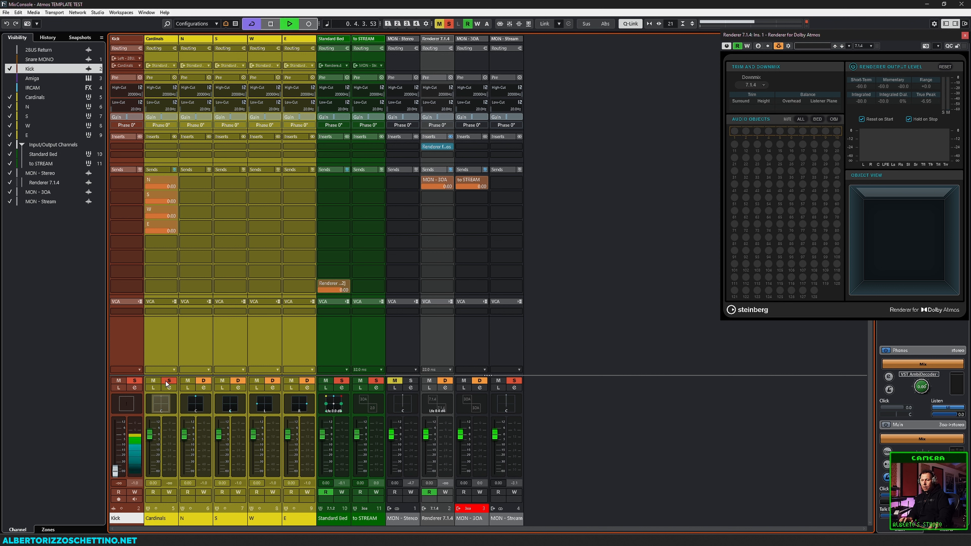
key(space)
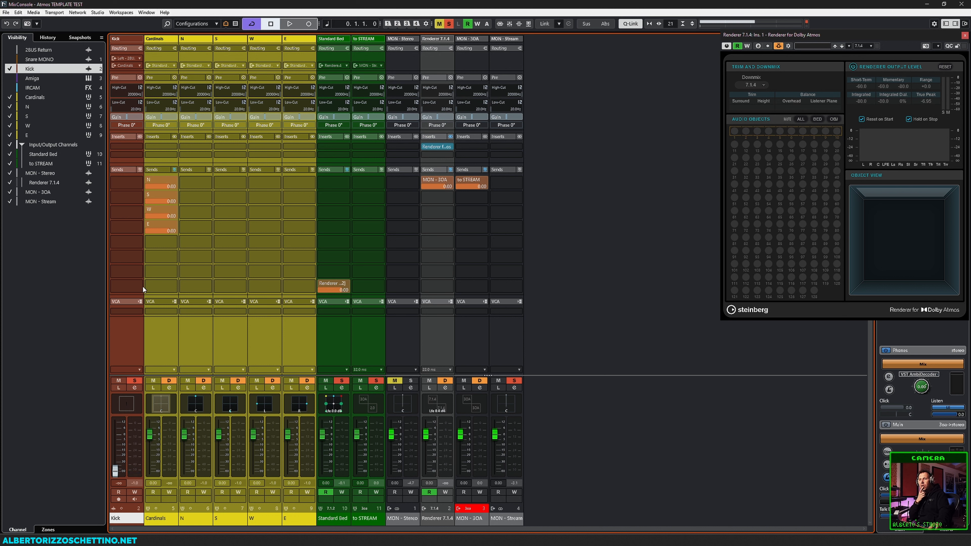
Set the Cardinals group's output to No Bus and keep its sends to the directional groups active.
click(174, 68)
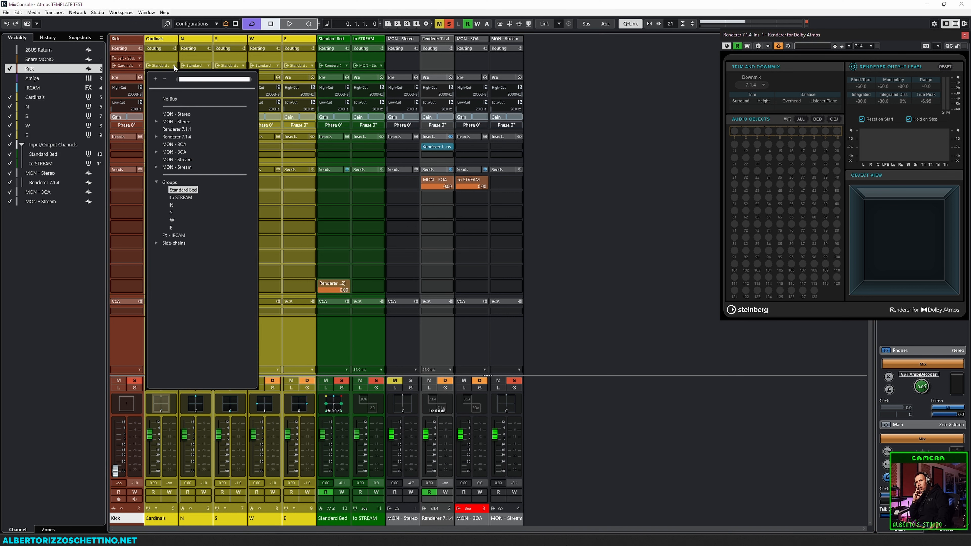
click(169, 100)
click(148, 180)
click(149, 195)
click(148, 195)
click(149, 181)
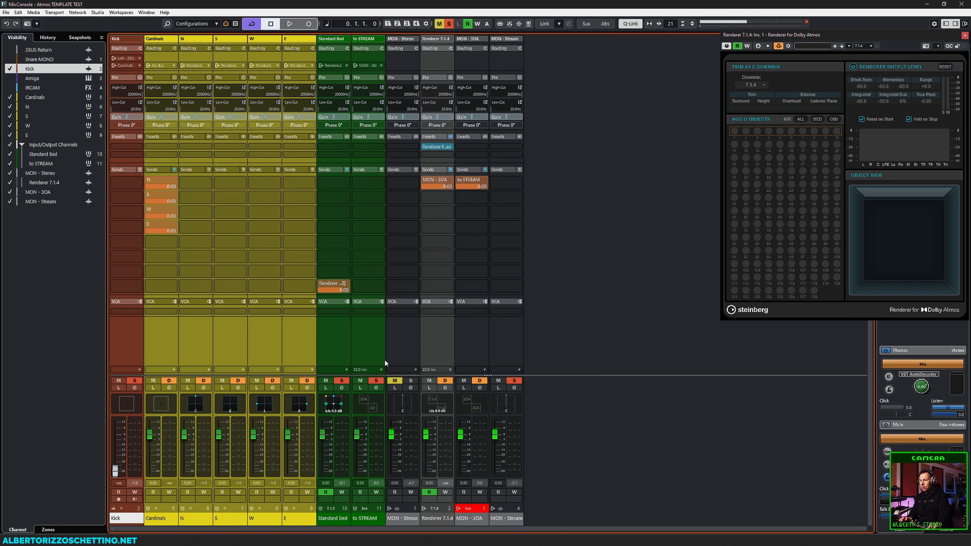
Play the loop, reset the Kick's fader to 0.00, and stop playback.
key(space)
ctrl+click(116, 473)
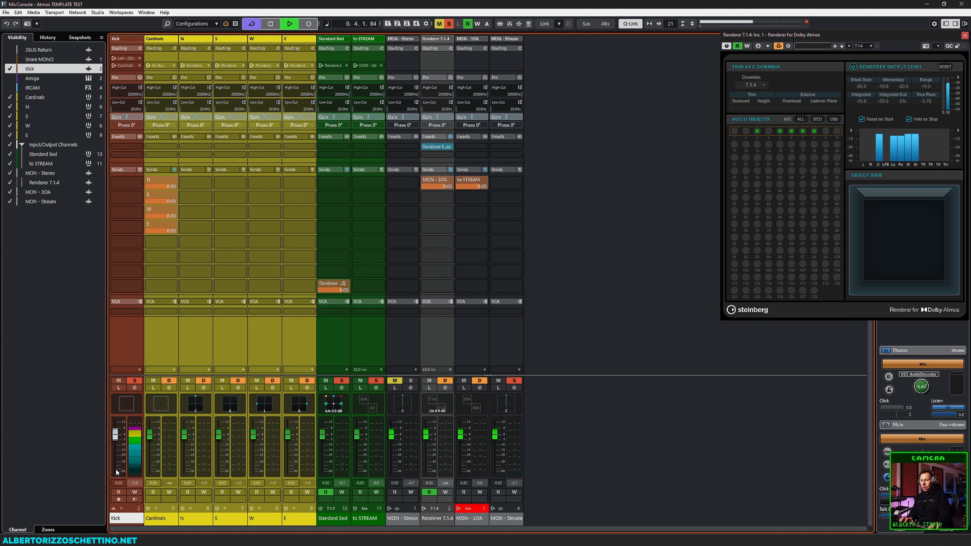
key(space)
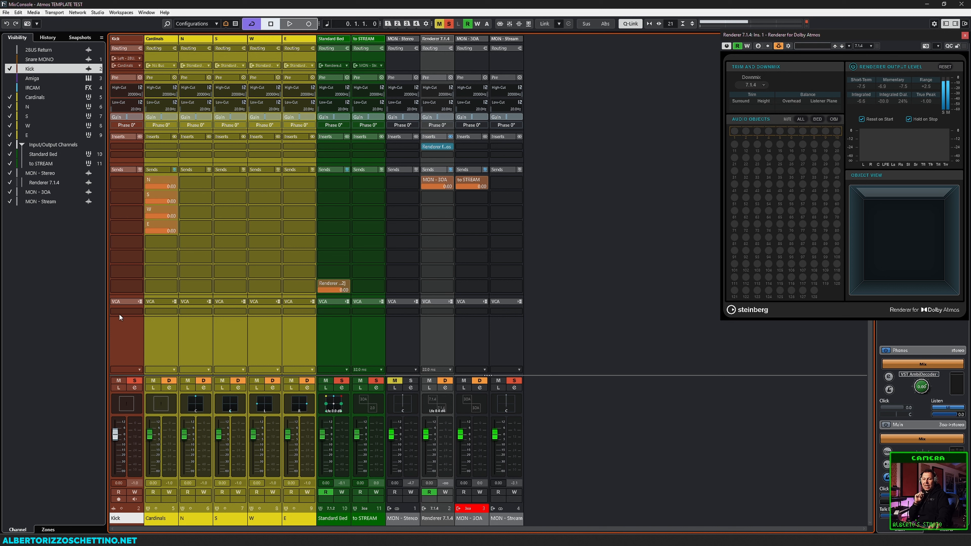
Inspect the Kick's output routing choices and select the Cardinals group.
click(139, 65)
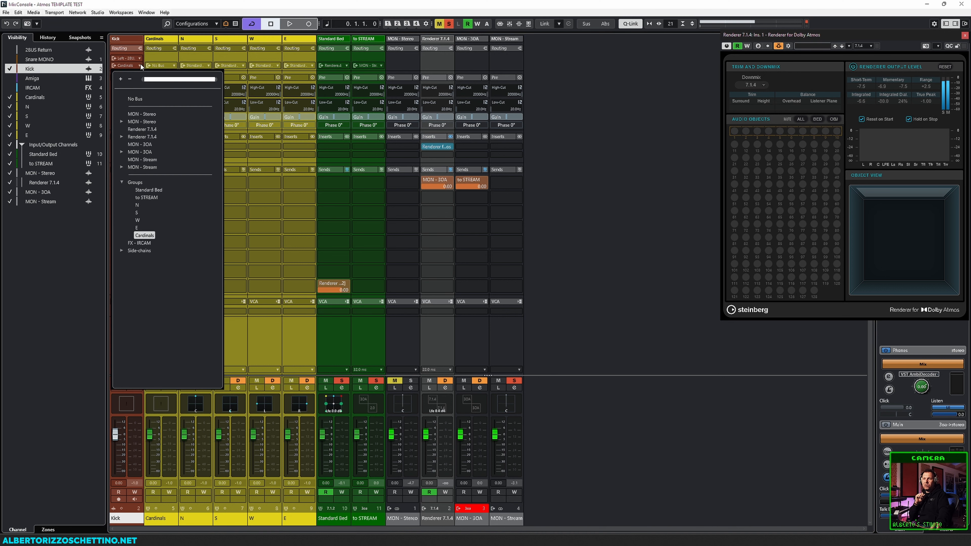
click(210, 337)
click(165, 345)
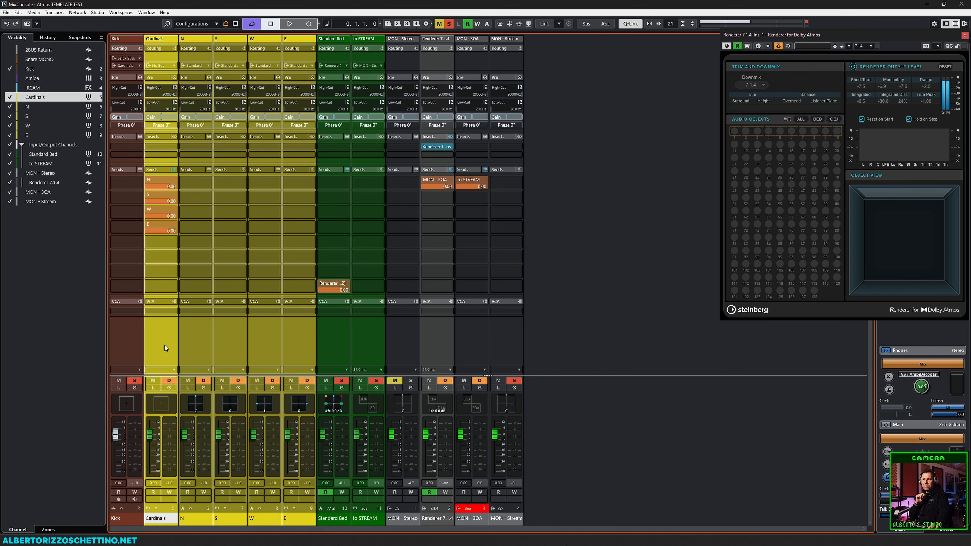
Colorize the Cardinals group with a yellow swatch.
click(174, 520)
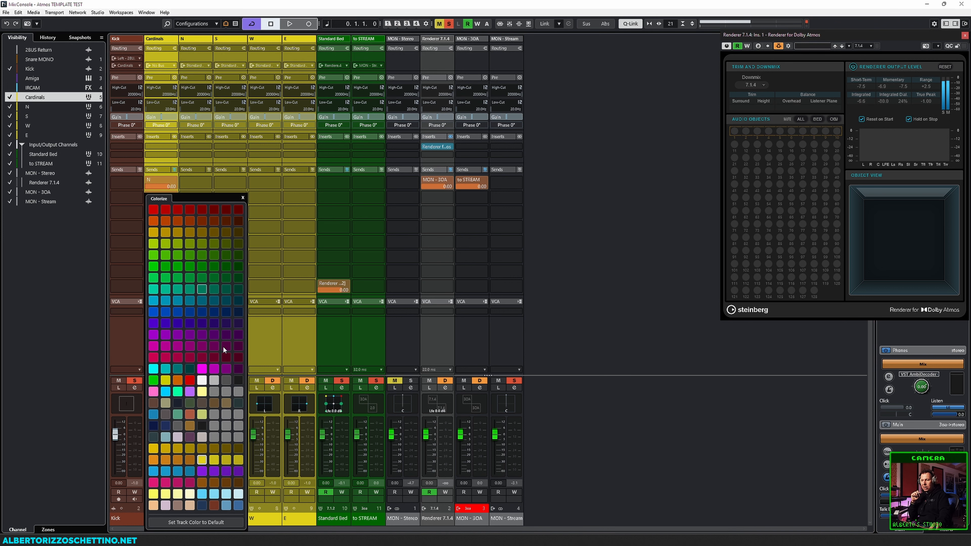
click(239, 460)
click(191, 340)
click(161, 337)
click(122, 333)
click(163, 332)
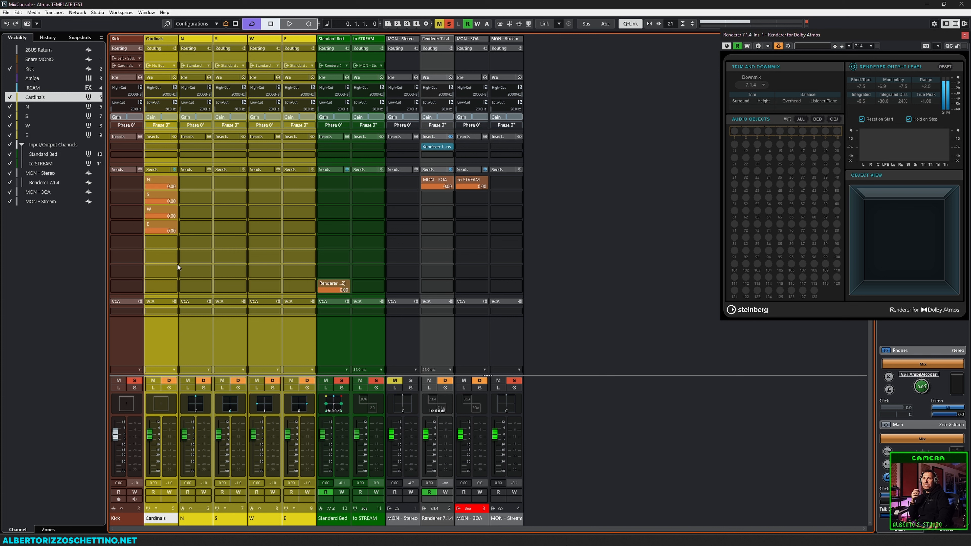
Review the Cardinals group's output routing choices and the Kick channel's commands, and select the Cardinals group.
click(174, 65)
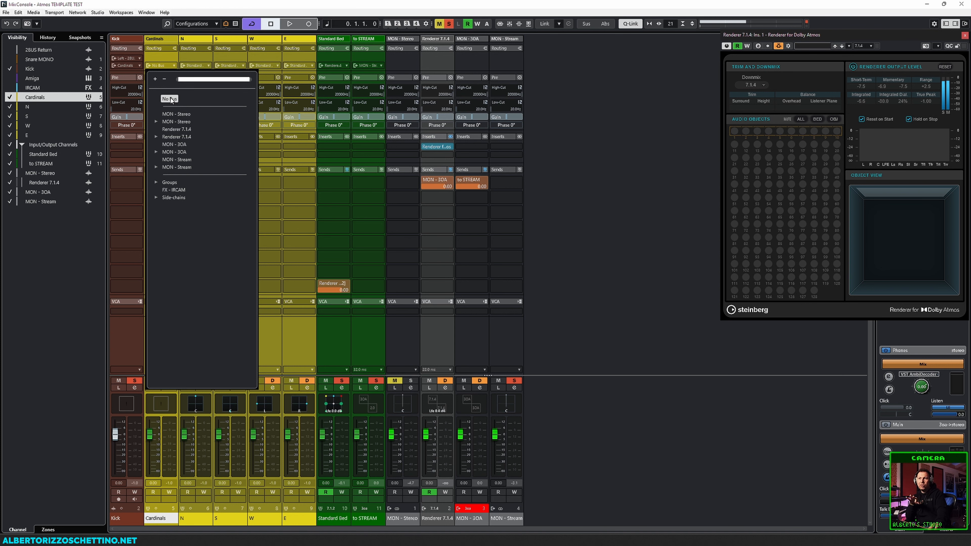
click(130, 337)
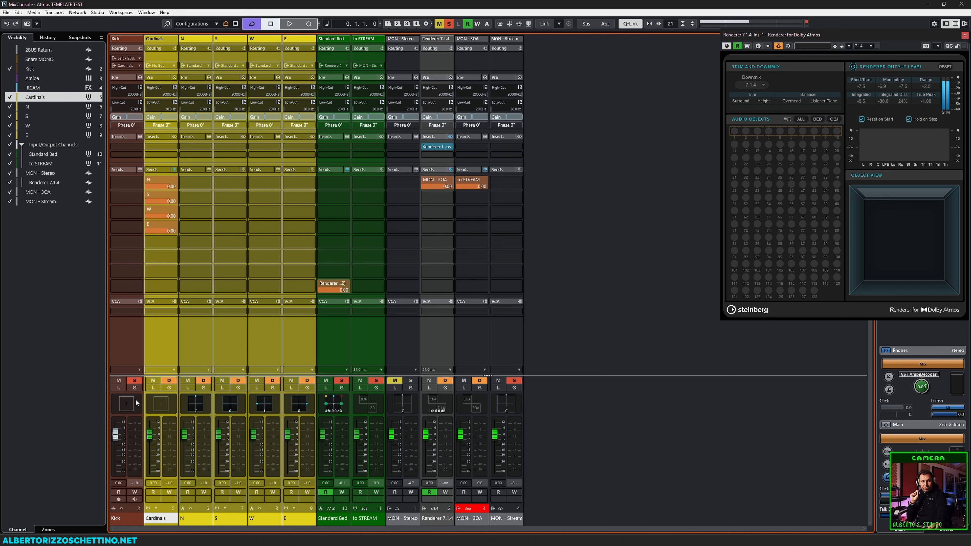
click(134, 343)
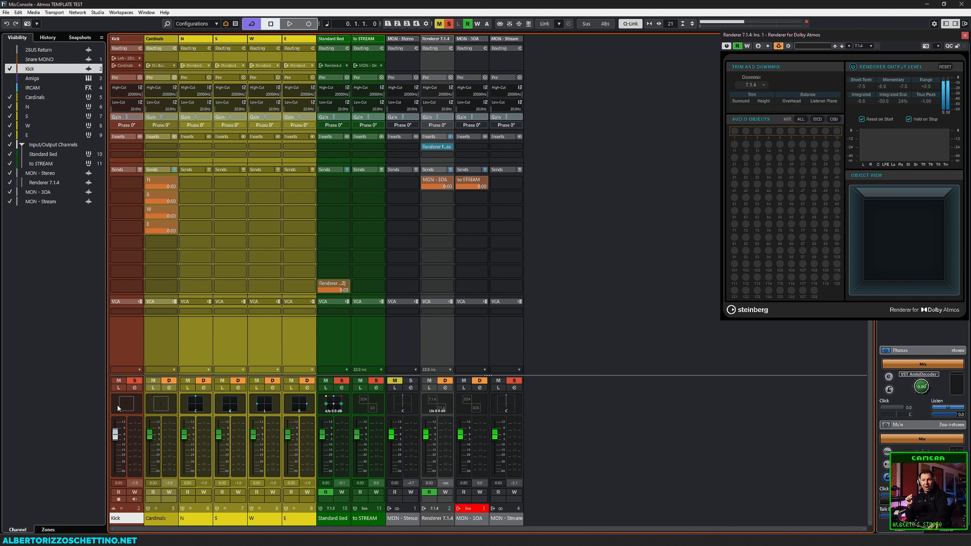
right_click(125, 349)
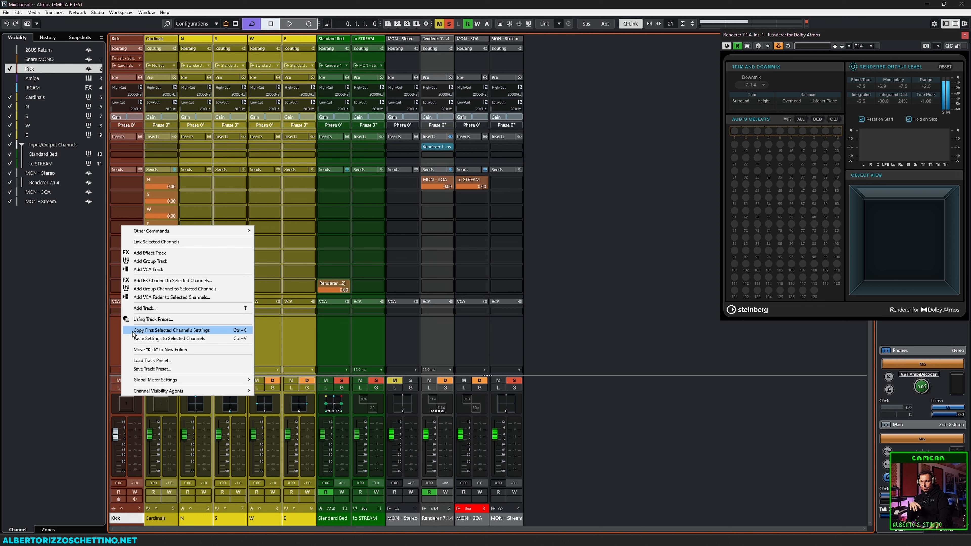
click(103, 347)
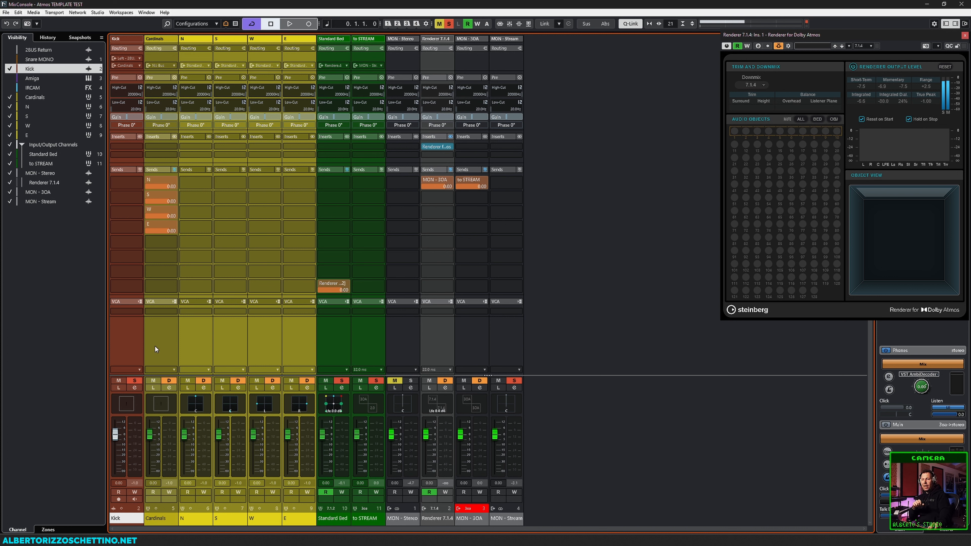
click(160, 335)
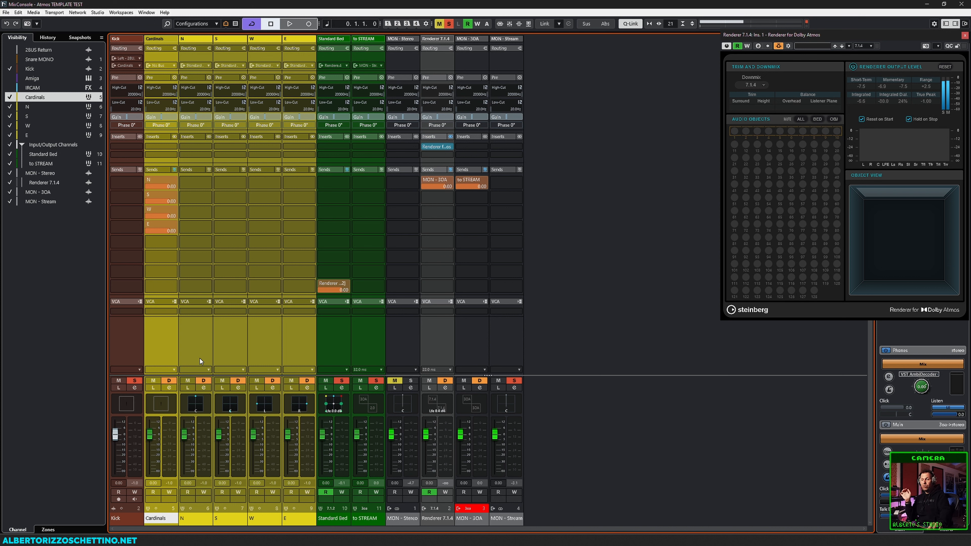
Inspect the N group's panner position, and close both the panner and the Dolby Atmos renderer.
double_click(196, 403)
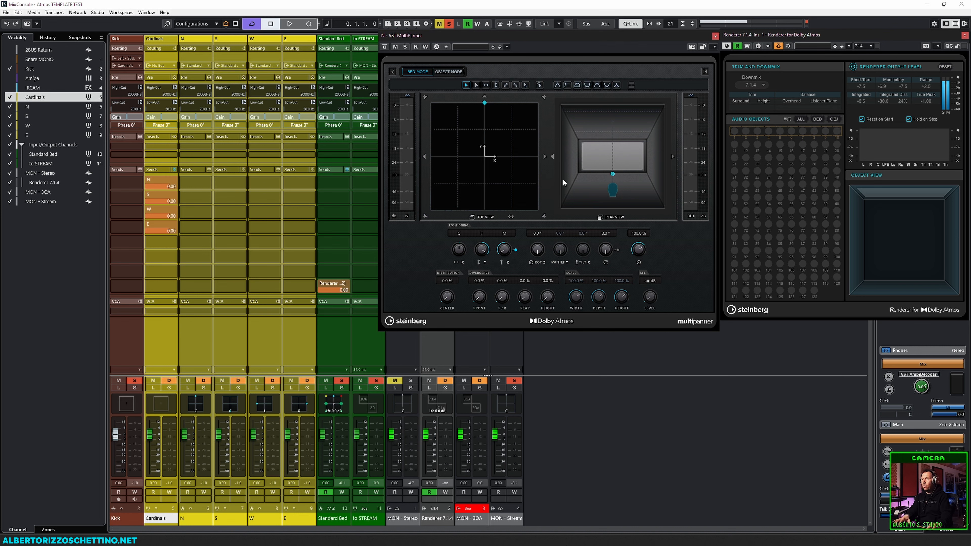
click(715, 37)
click(965, 35)
Add a Bass Station II instrument track below the Kick, with its audio output routed to Standard Bed.
key(F3)
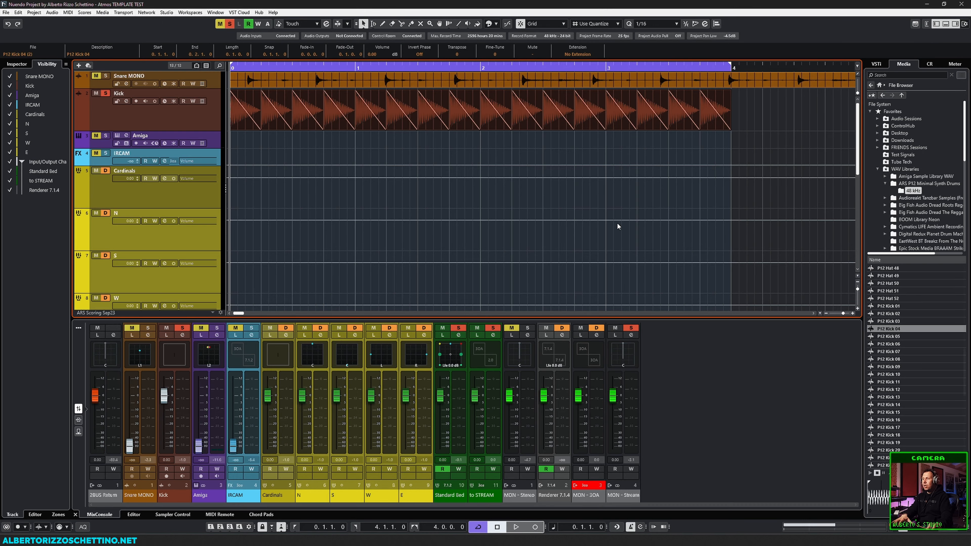
click(192, 118)
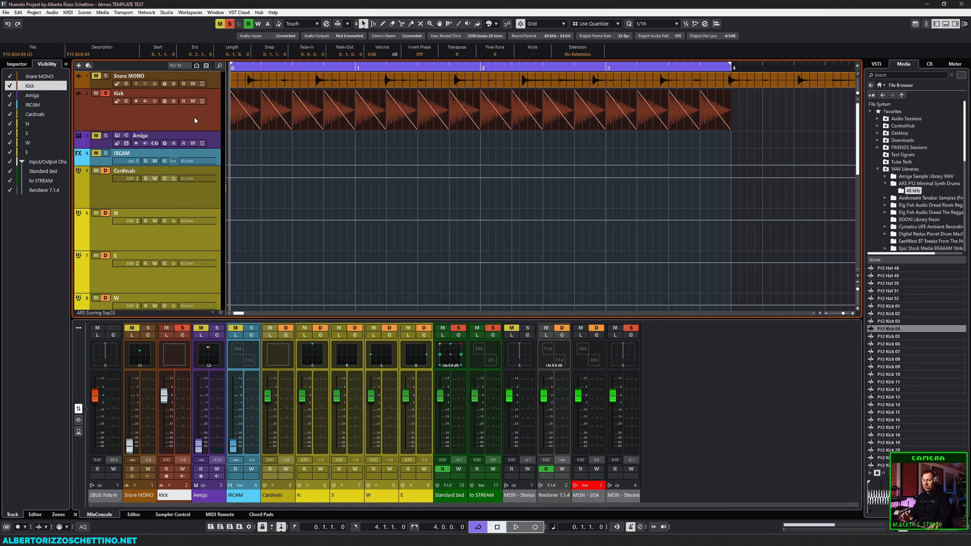
key(t)
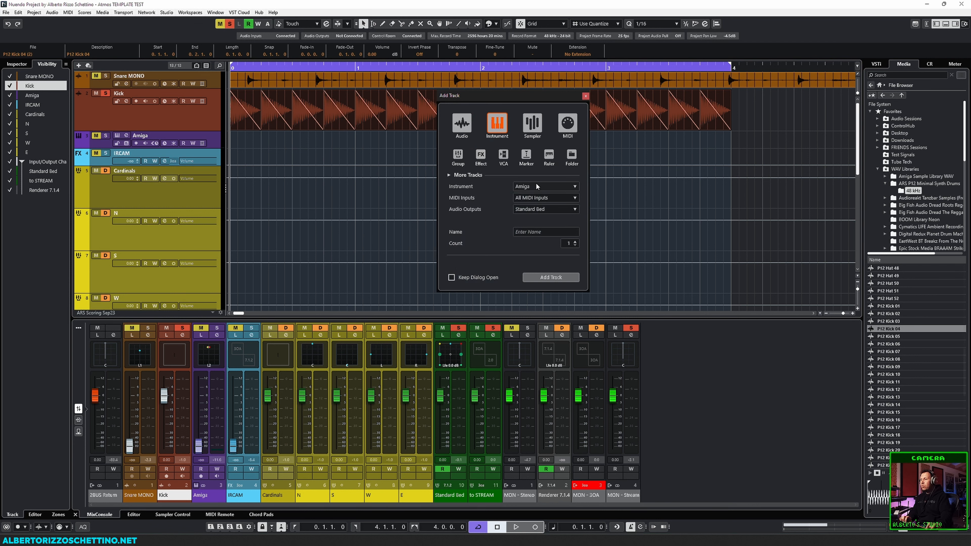
click(535, 182)
text(bass)
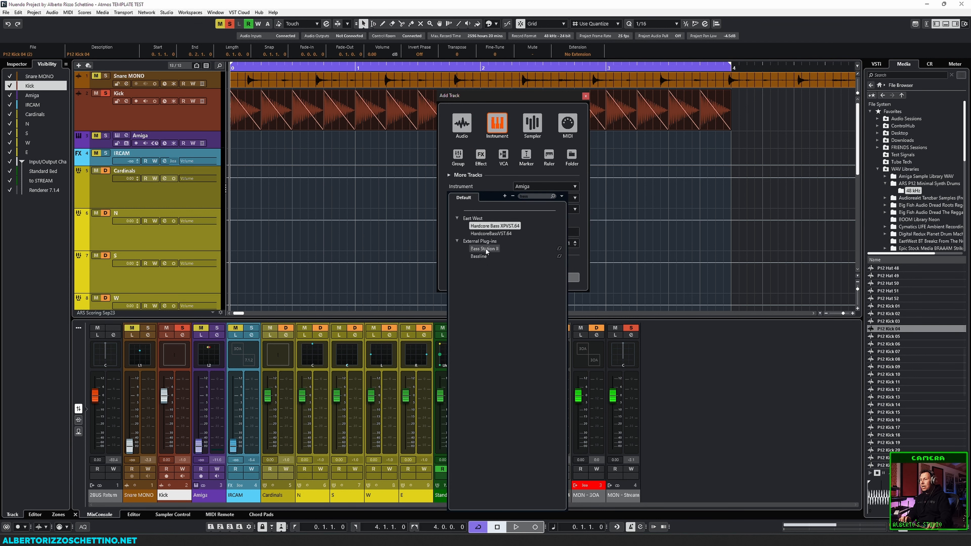
click(486, 249)
click(525, 210)
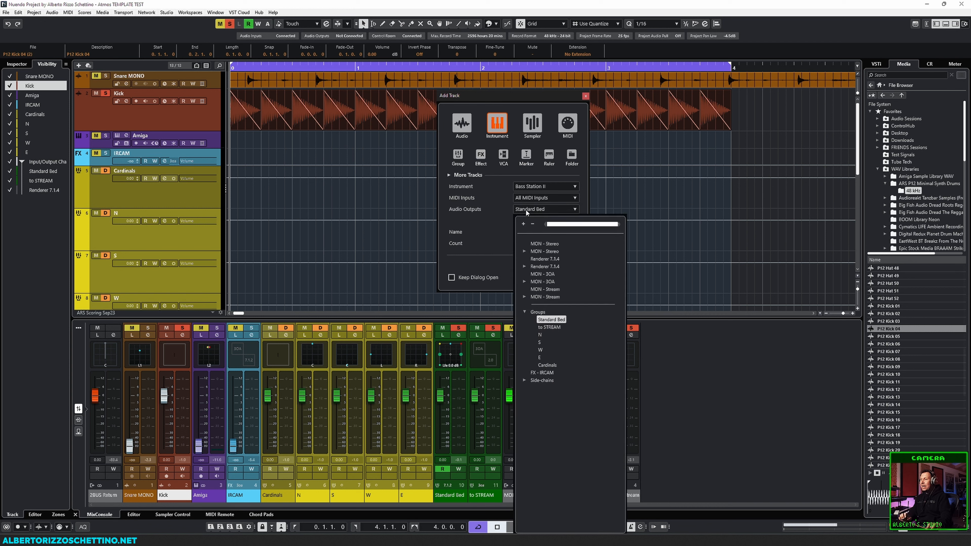
click(541, 366)
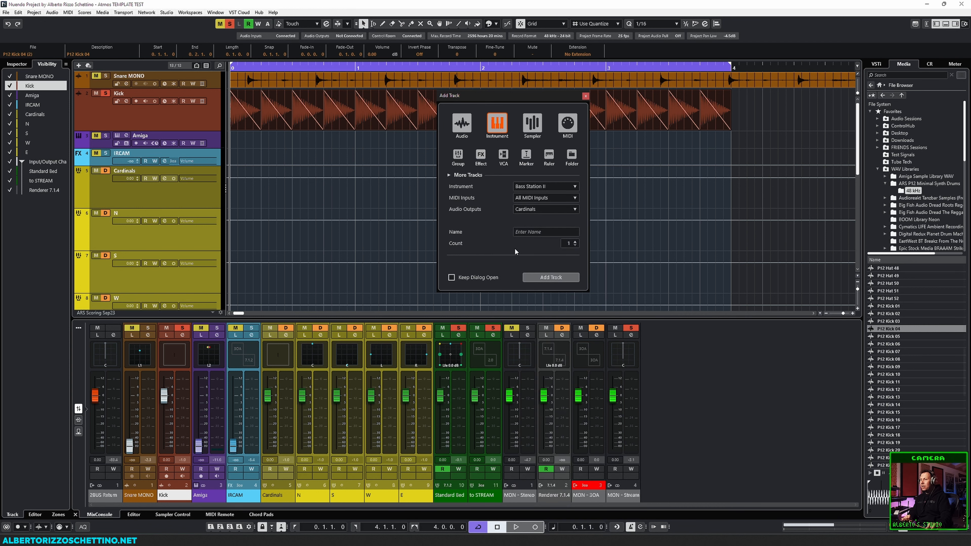
click(531, 213)
click(543, 323)
click(529, 232)
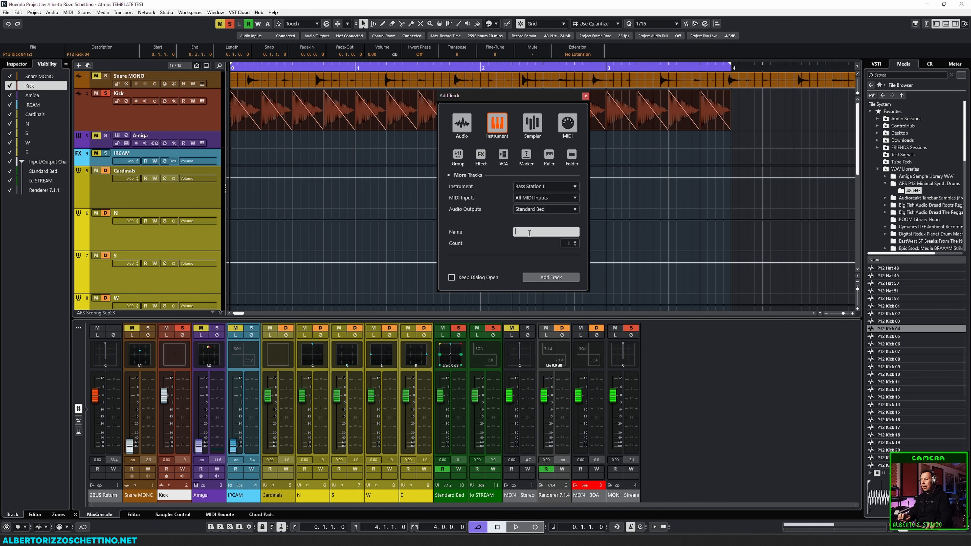
key(Return)
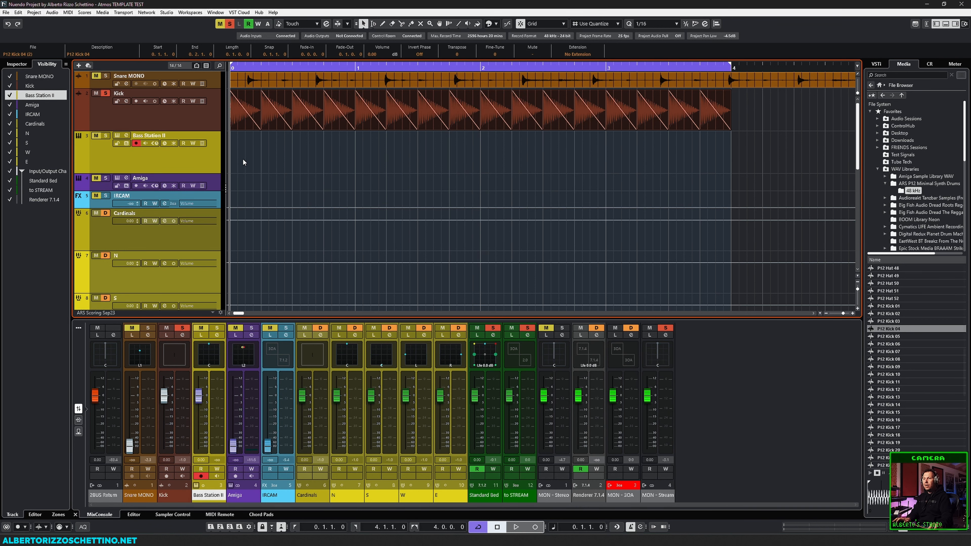
Draw an empty one-beat part at the start of the Bass Station II track, from 0.1.1.0 to 0.2.1.0.
key(h)
key(h)
key(h)
click(239, 156)
key(3)
key(4)
key(5)
key(6)
key(7)
key(8)
drag(238, 151, 282, 144)
key(1)
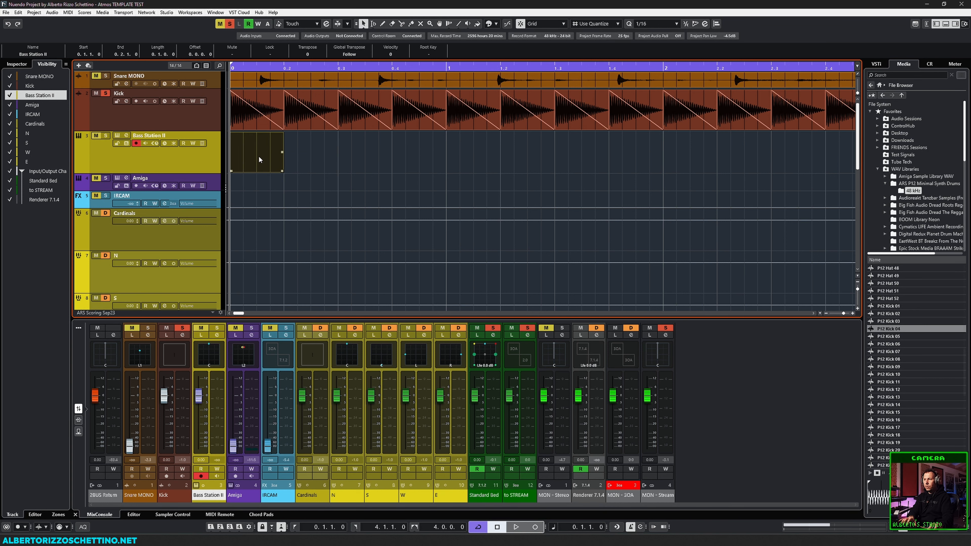
Enter F1 sixteenth notes on the last three sixteenths of the bass part, and solo only the Bass Station II track.
double_click(260, 158)
scroll(119, 424, down, 2)
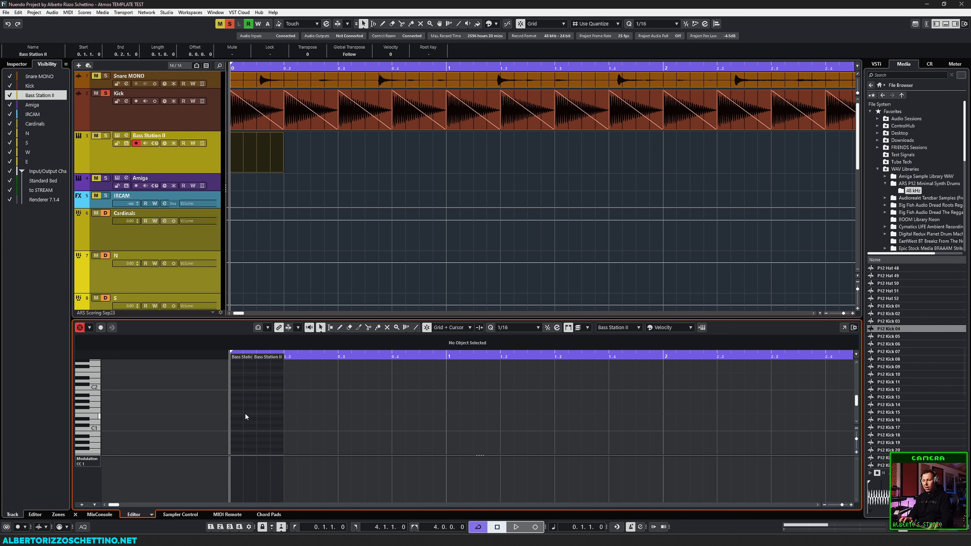
click(234, 412)
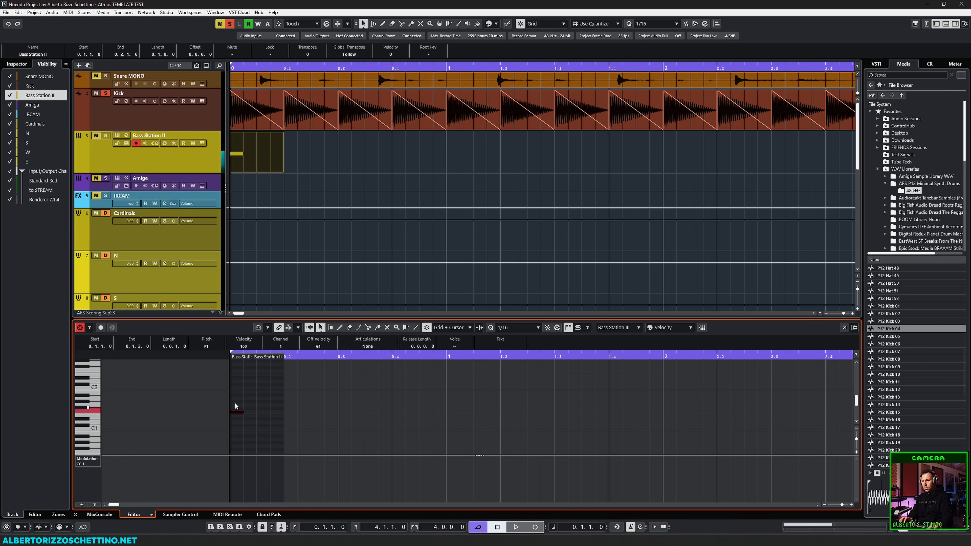
ctrl+click(106, 136)
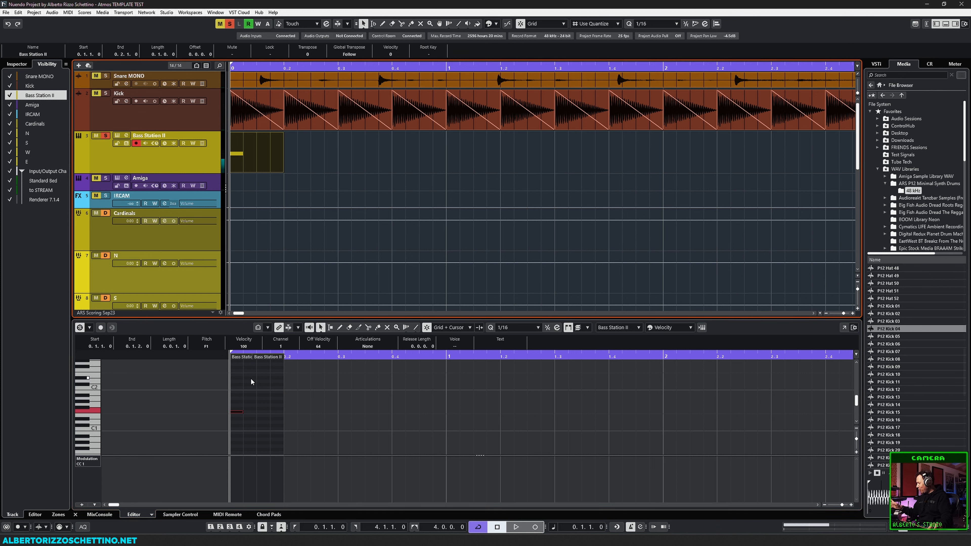
drag(236, 412, 249, 412)
Duplicate the one-beat bass part repeatedly until it fills the whole loop up to bar 4.
click(248, 196)
click(248, 169)
key(ctrl+d)
key(ctrl+d)
key(ctrl+d)
drag(463, 161, 244, 173)
key(ctrl+d)
key(ctrl+d)
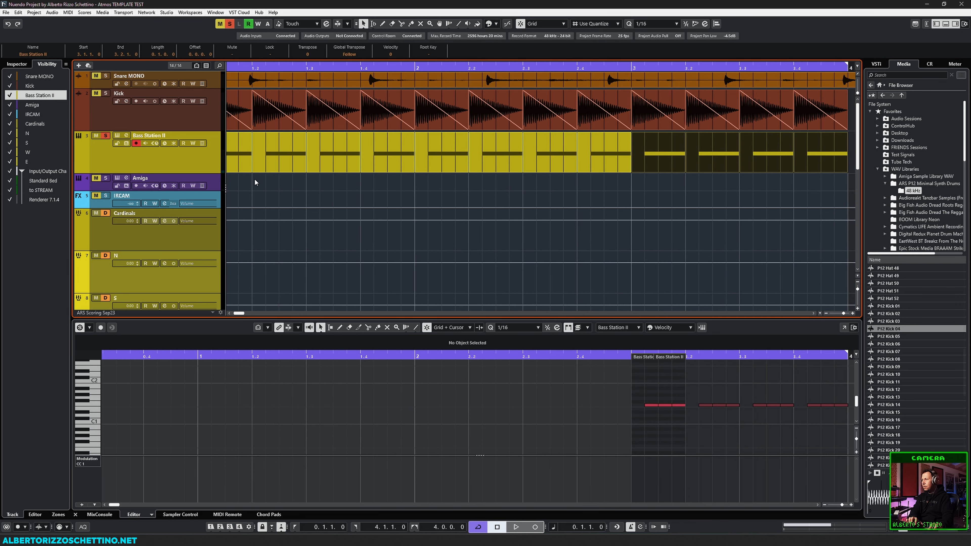
key(g)
key(g)
key(g)
key(g)
key(g)
key(g)
Select the Kick and bass events and play the start of the loop briefly.
drag(569, 107, 237, 192)
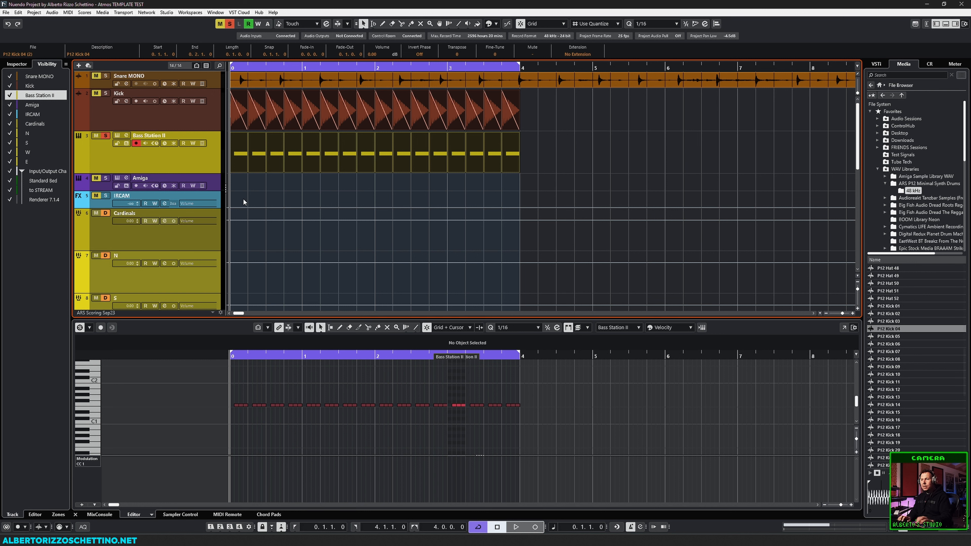
key(space)
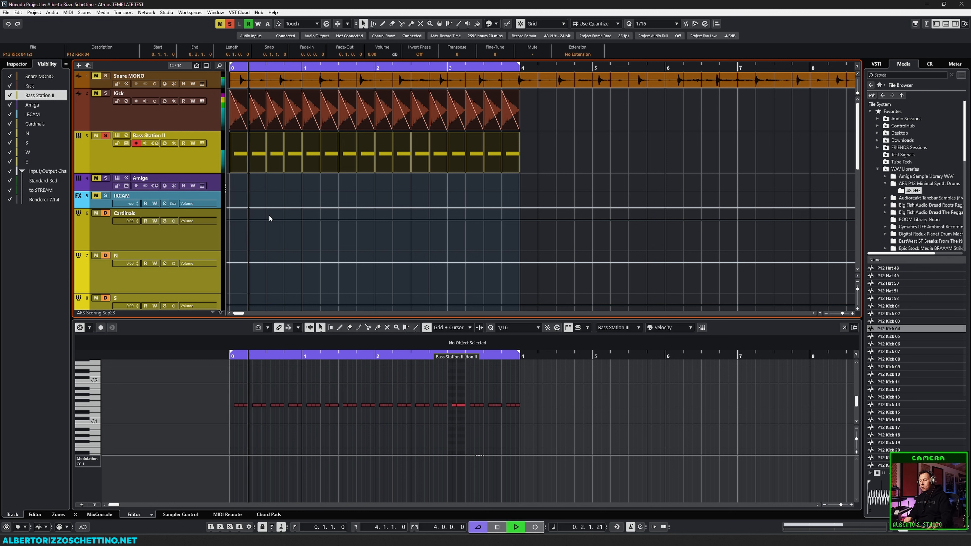
key(space)
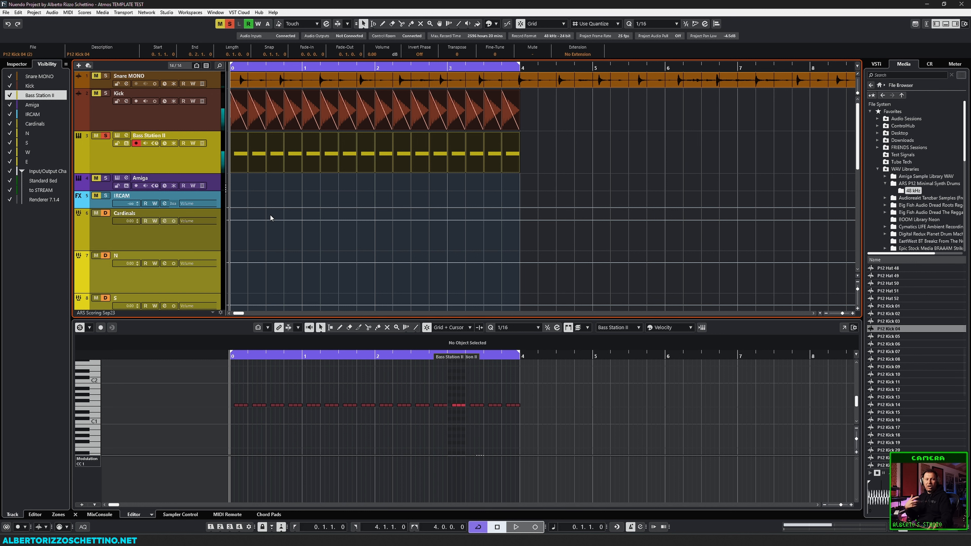
Transpose all bass notes down one octave during loop playback, and audition the bass line again.
key(space)
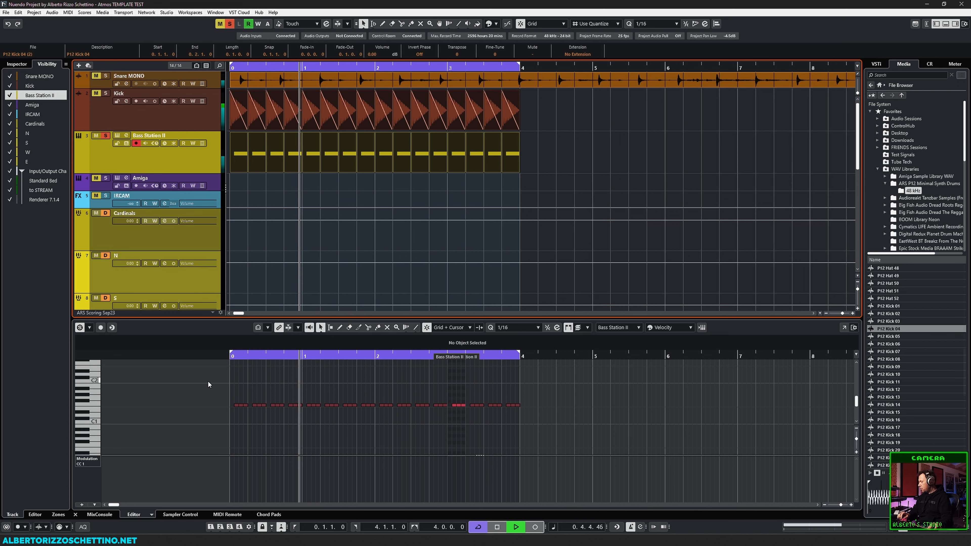
drag(195, 378, 617, 427)
key(shift+Down)
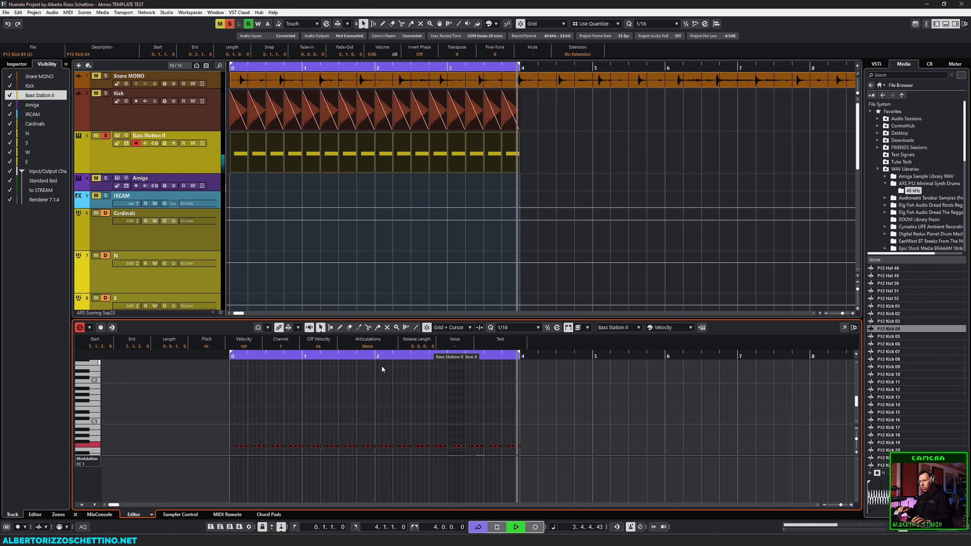
key(space)
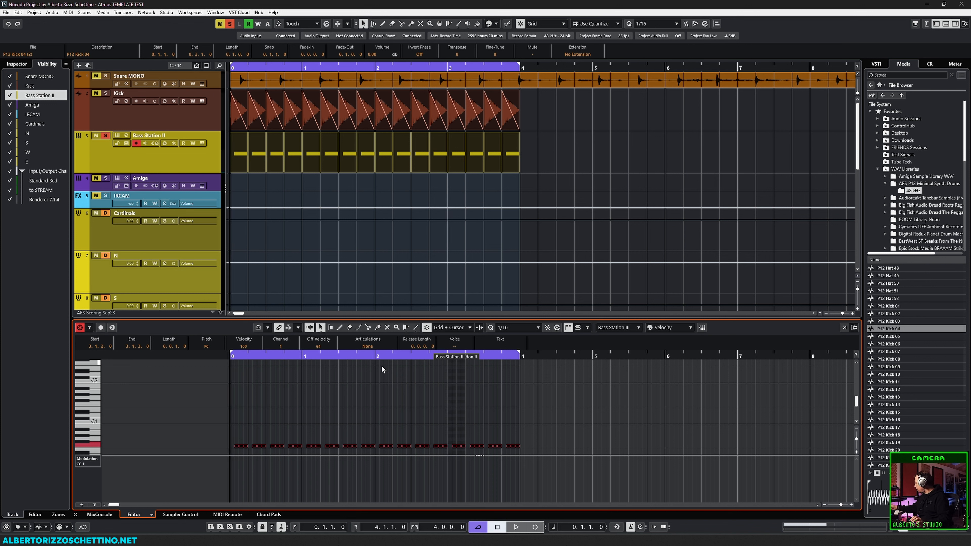
key(space)
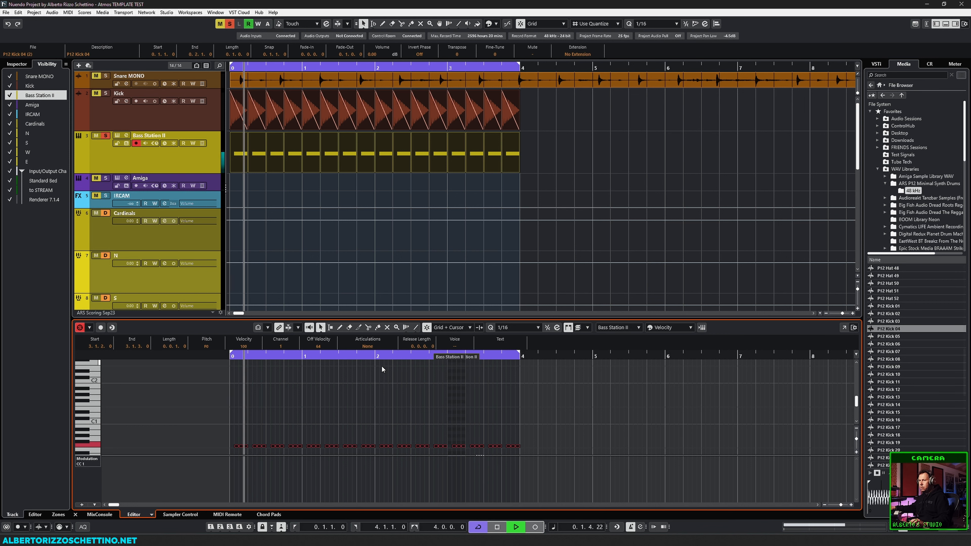
key(space)
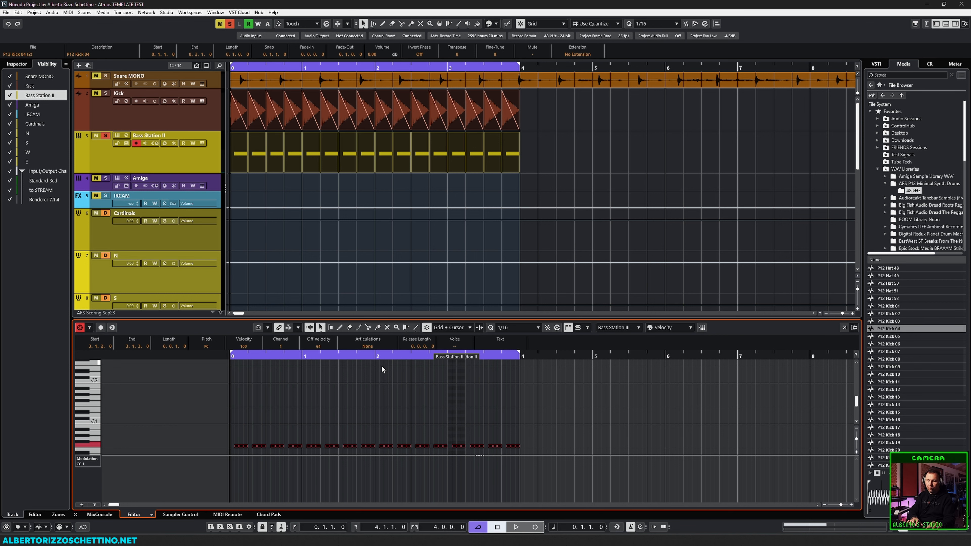
Inspect the Bass Station II channel's panner in the mixer, and close it.
key(F3)
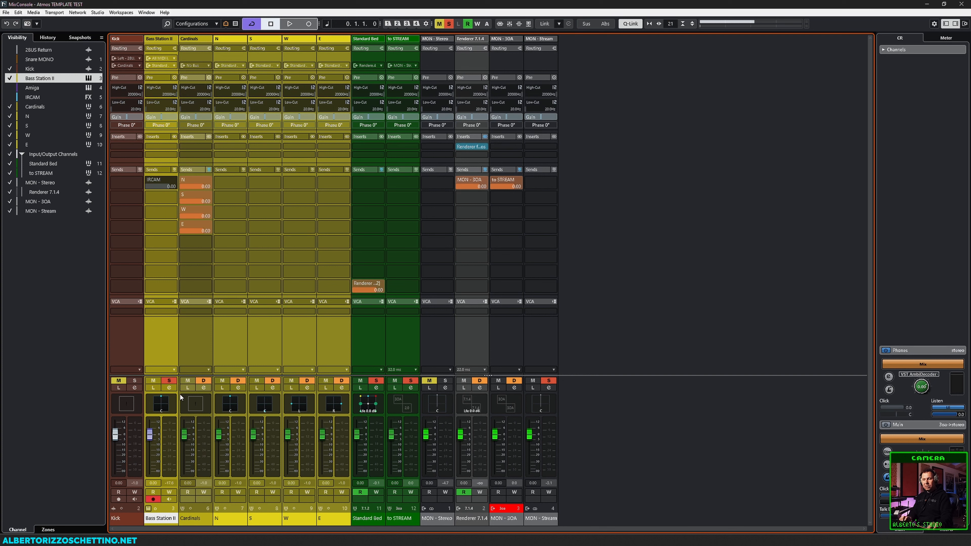
double_click(160, 404)
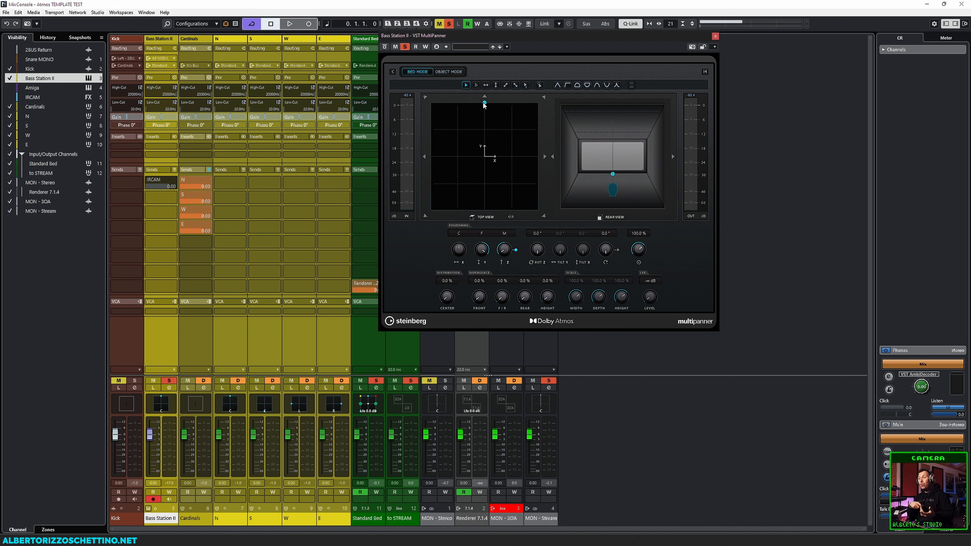
click(715, 35)
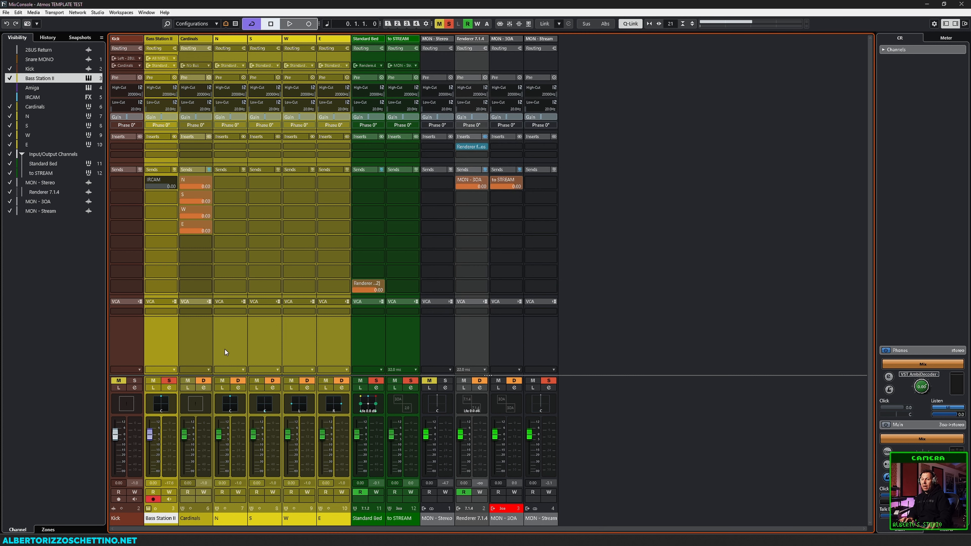
Solo the Kick alongside the Bass Station II during playback, and stop the loop.
key(space)
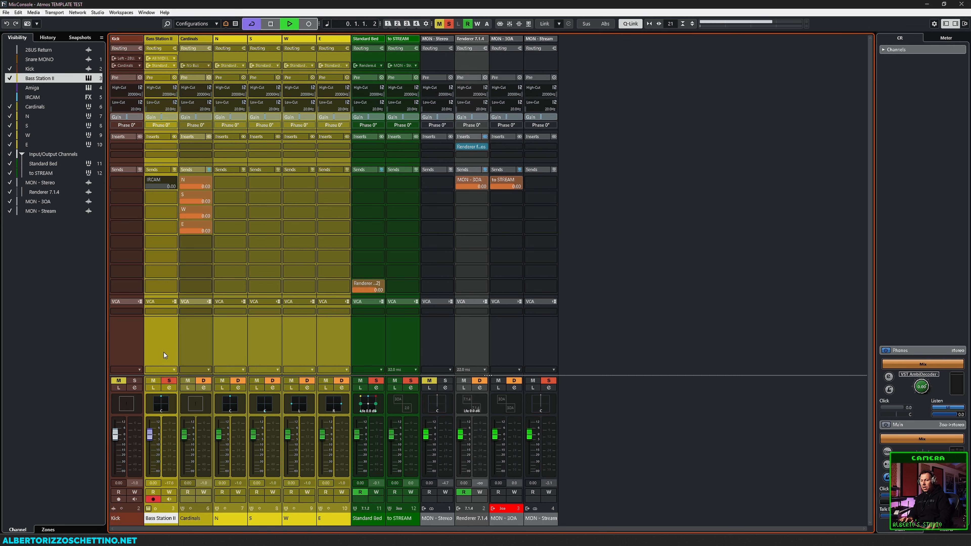
click(135, 381)
key(space)
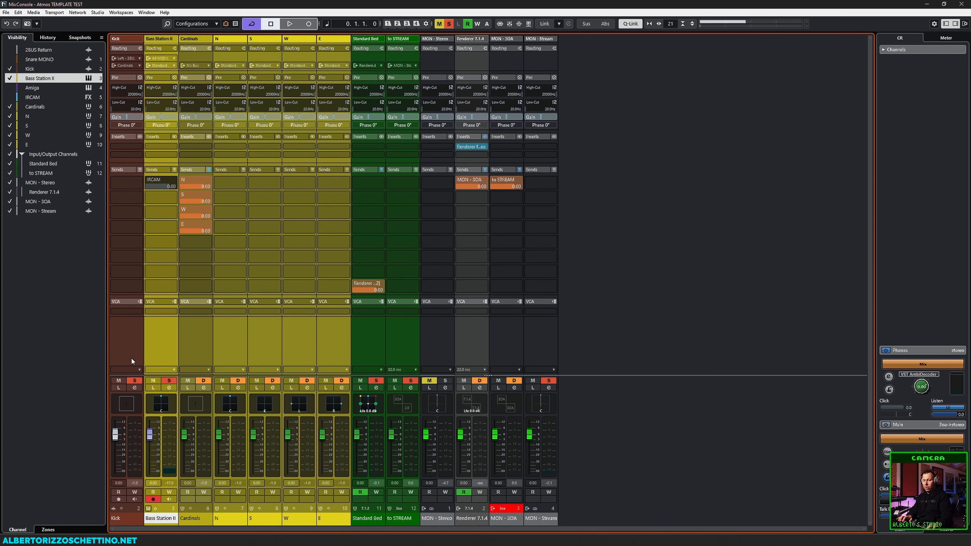
Select the Kick and bass events in the project, play the loop, and watch the channel levels in the mixer.
key(F3)
drag(570, 113, 243, 162)
key(space)
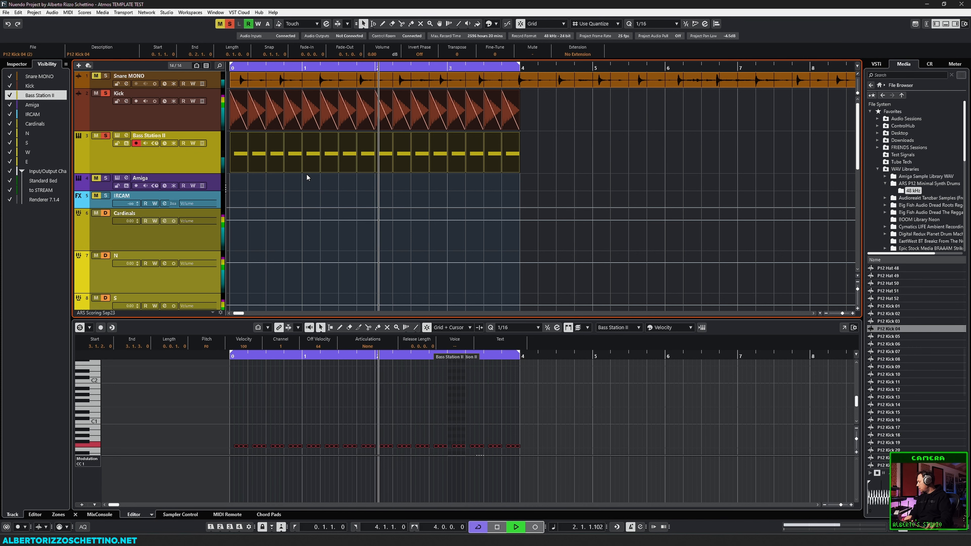
key(F3)
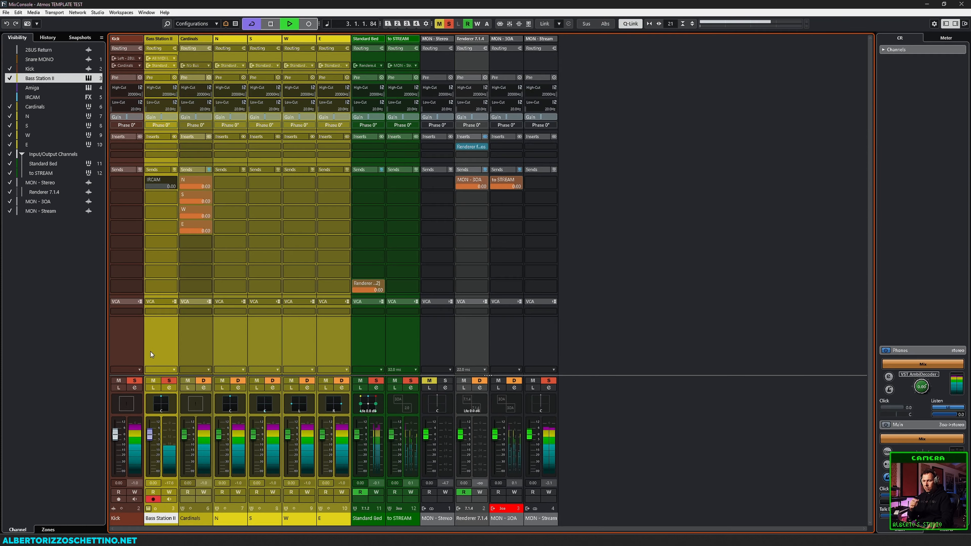
Try a higher Bass Station II level during playback, and reset its fader to 0 dB.
drag(151, 440, 151, 435)
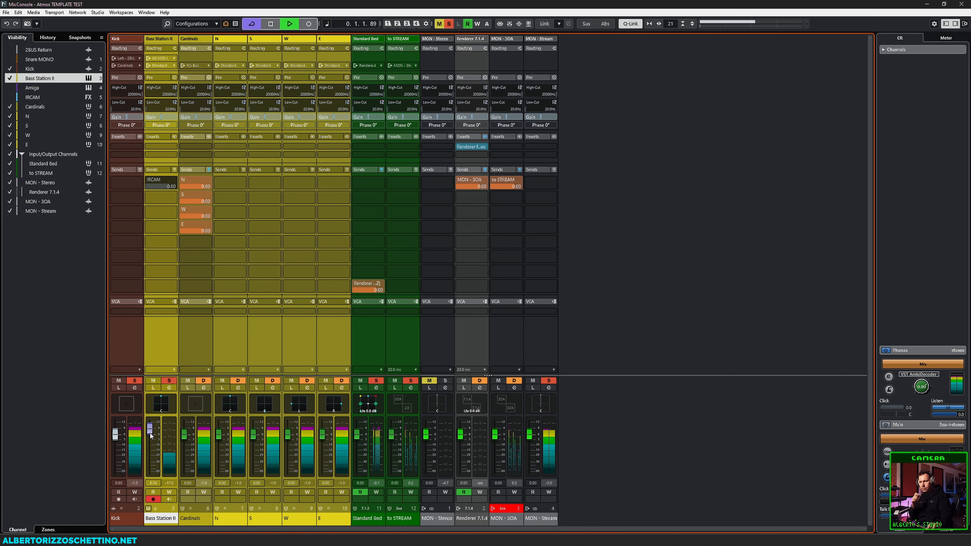
key(space)
ctrl+click(150, 432)
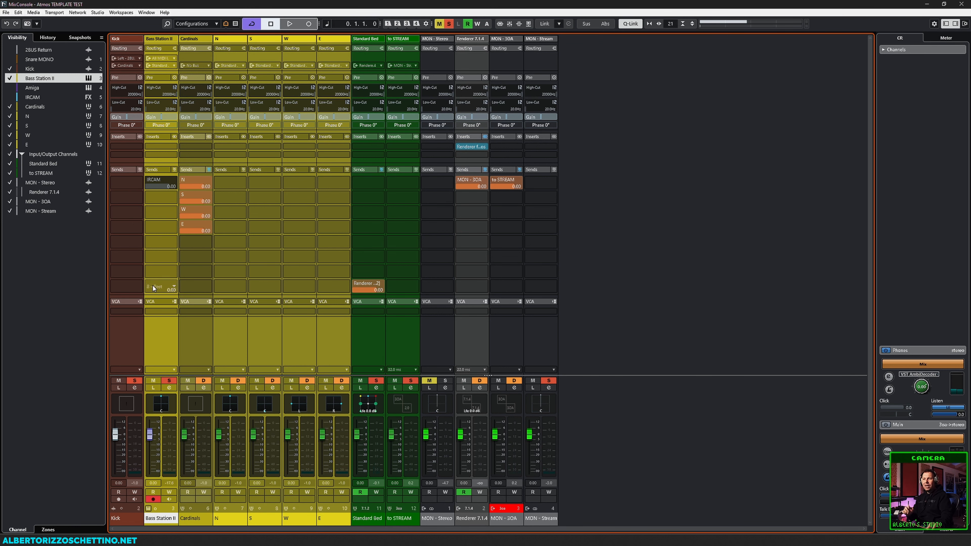
Route the Bass Station II output to the Cardinals group, and play the loop.
click(174, 67)
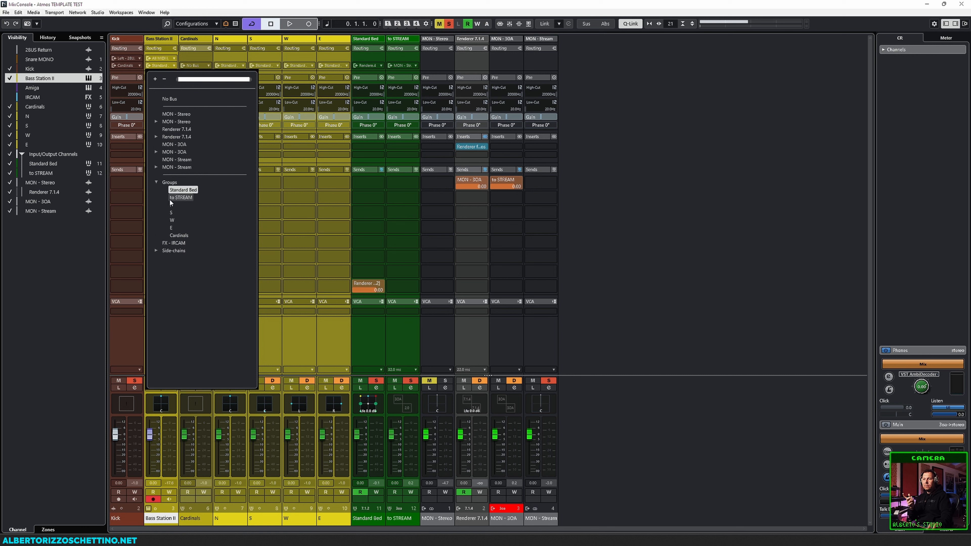
click(173, 244)
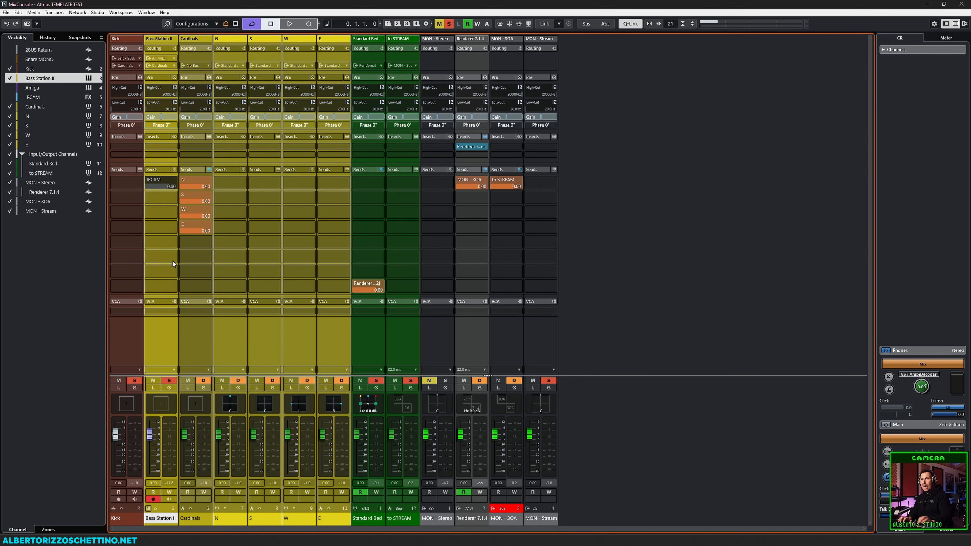
key(space)
Raise the Bass Station II fader to about 2 dB, and audition it with the Kick in the loop.
drag(151, 435, 151, 434)
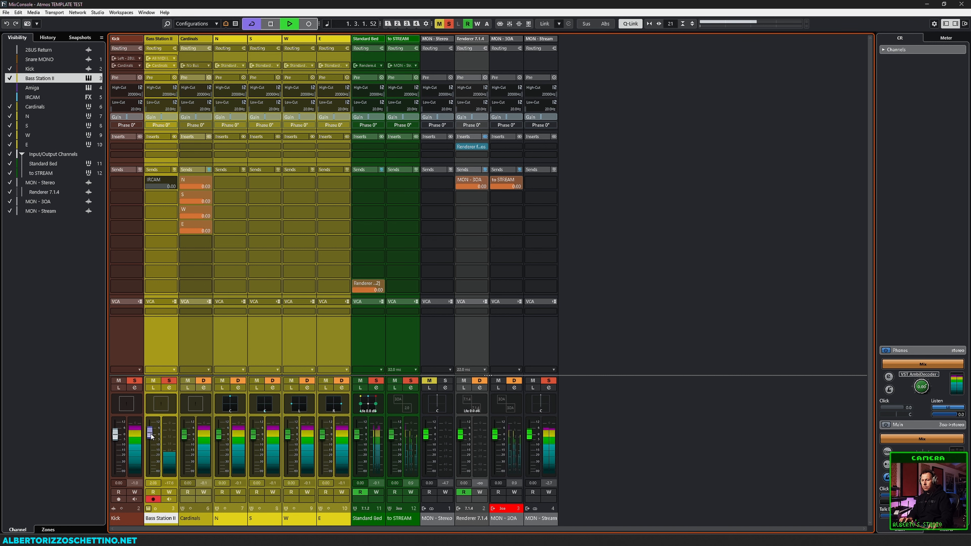
key(space)
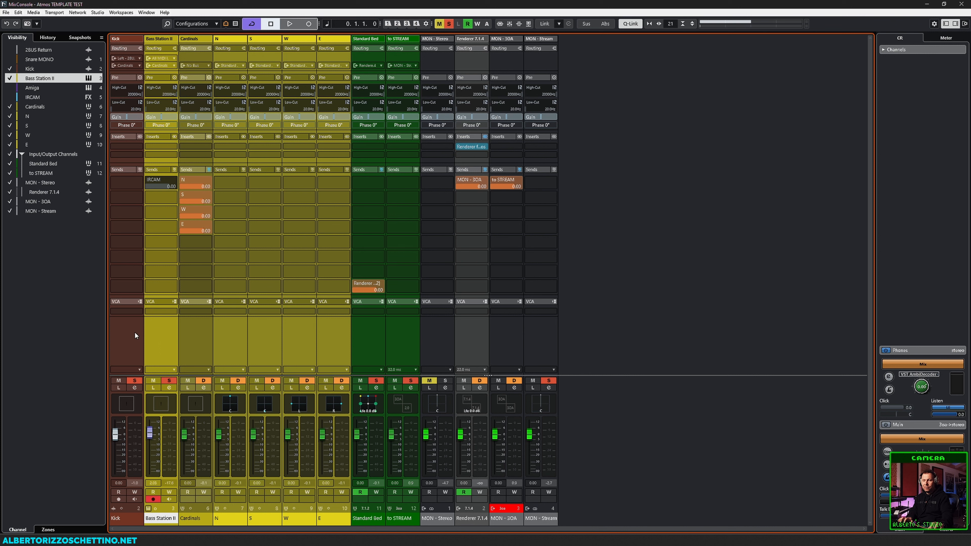
key(space)
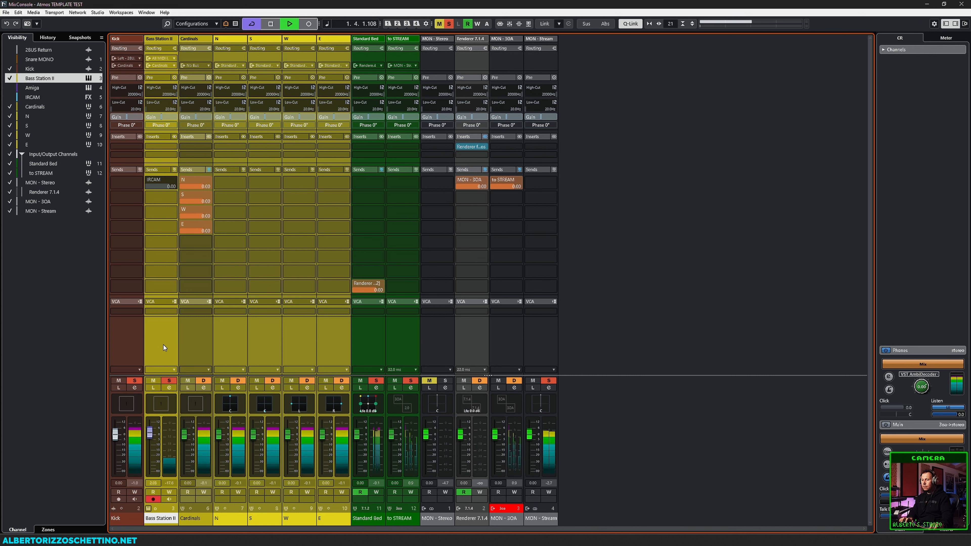
key(space)
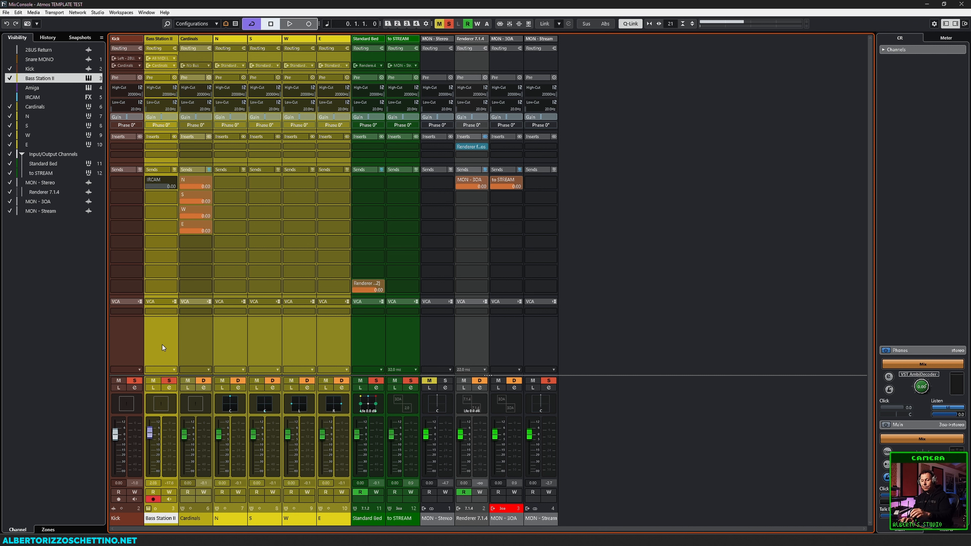
Show the Amiga channel in the mixer and select it.
click(9, 88)
click(33, 88)
click(197, 348)
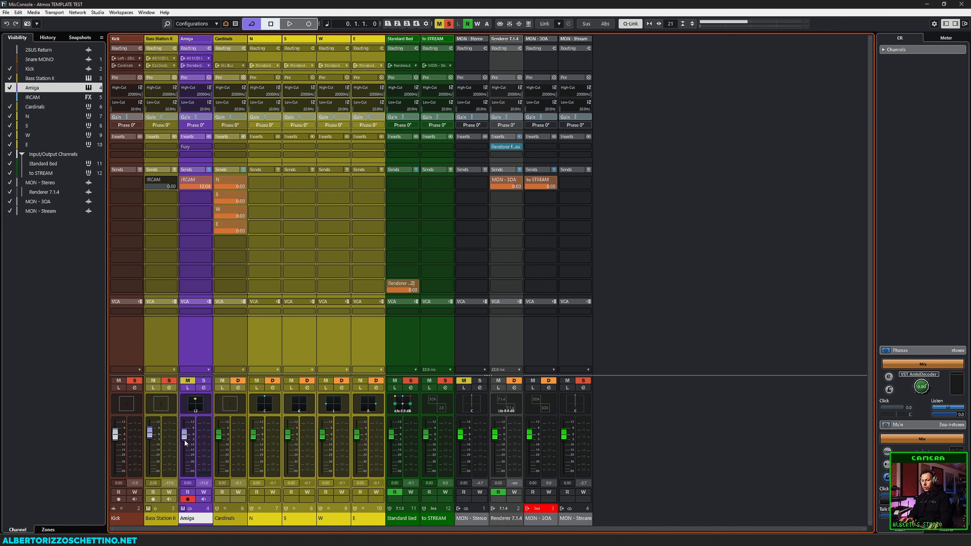
Lower the Amiga fader while auditioning the channel alongside the Kick and Bass Station II in the loop.
drag(185, 434, 187, 440)
key(space)
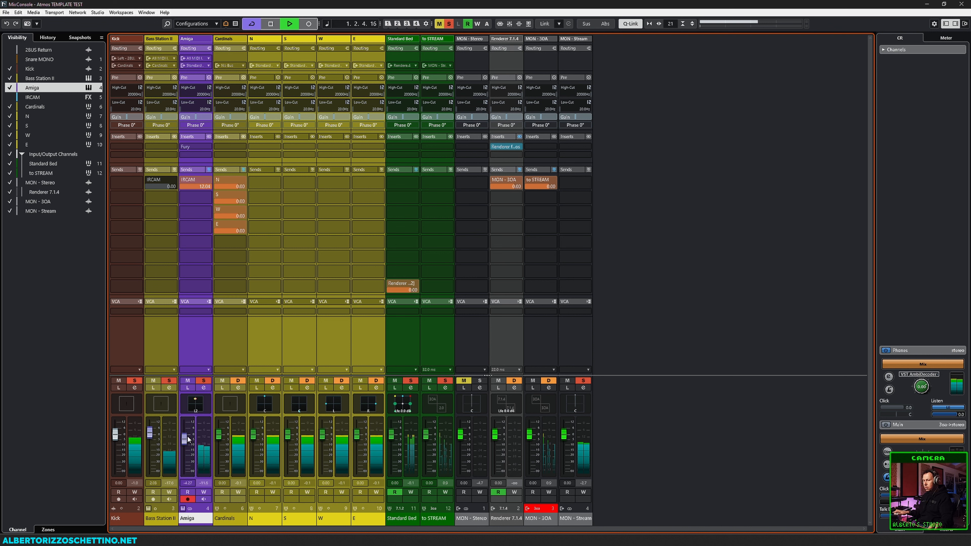
drag(185, 439, 185, 443)
key(space)
key(space)
key(space)
Mute the Amiga channel, pull its fader fully down, and reset the fader to 0 dB.
click(187, 381)
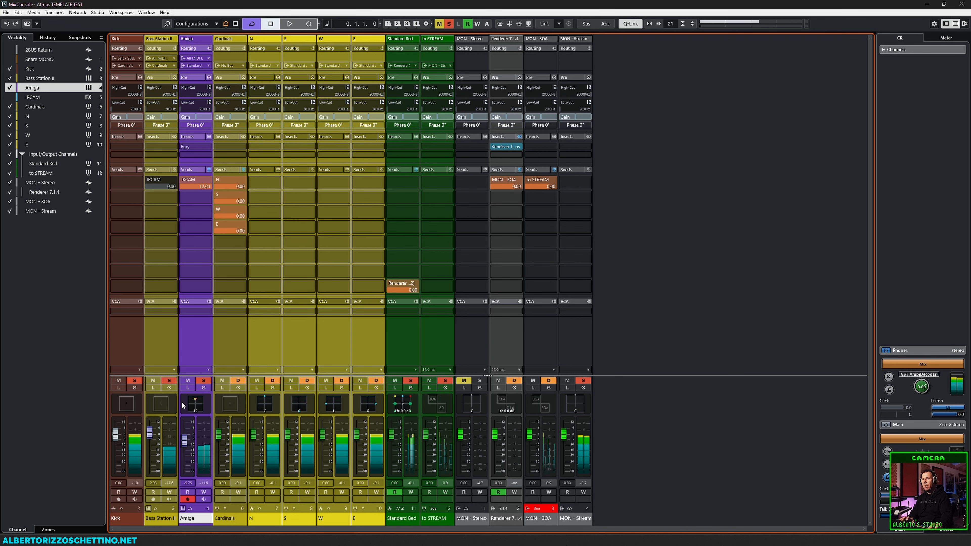
drag(184, 440, 185, 469)
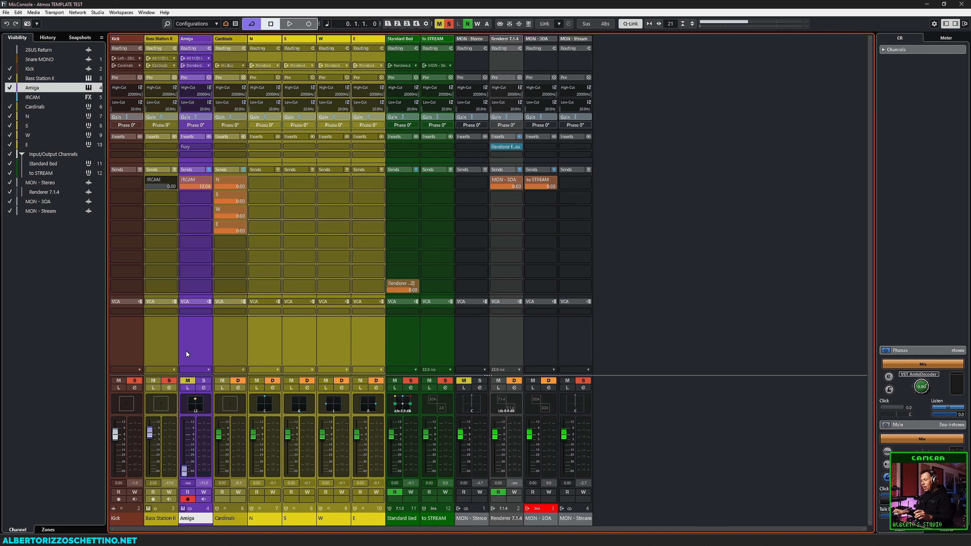
ctrl+click(186, 475)
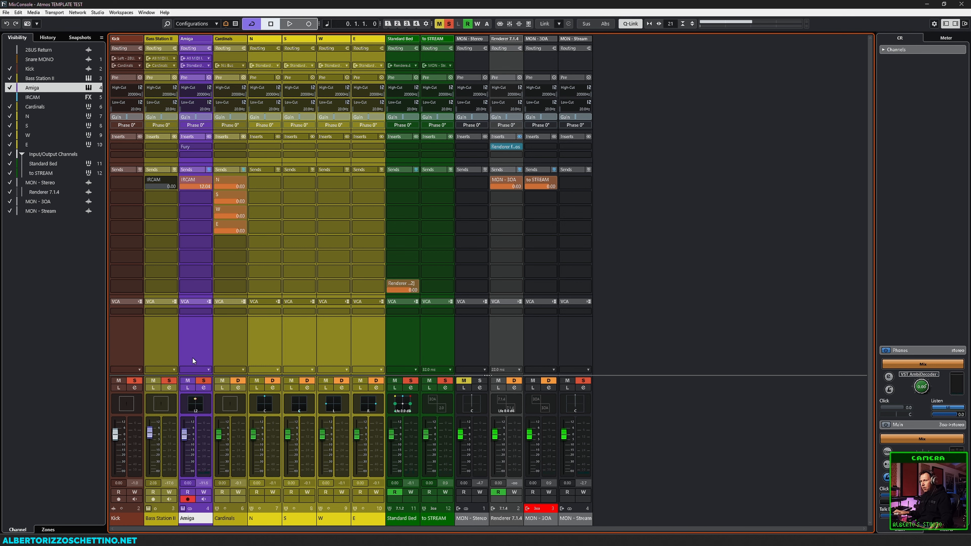
Copy the first Bass Station II event onto the Amiga track at 0.1.1.0 in the project.
key(F3)
click(238, 185)
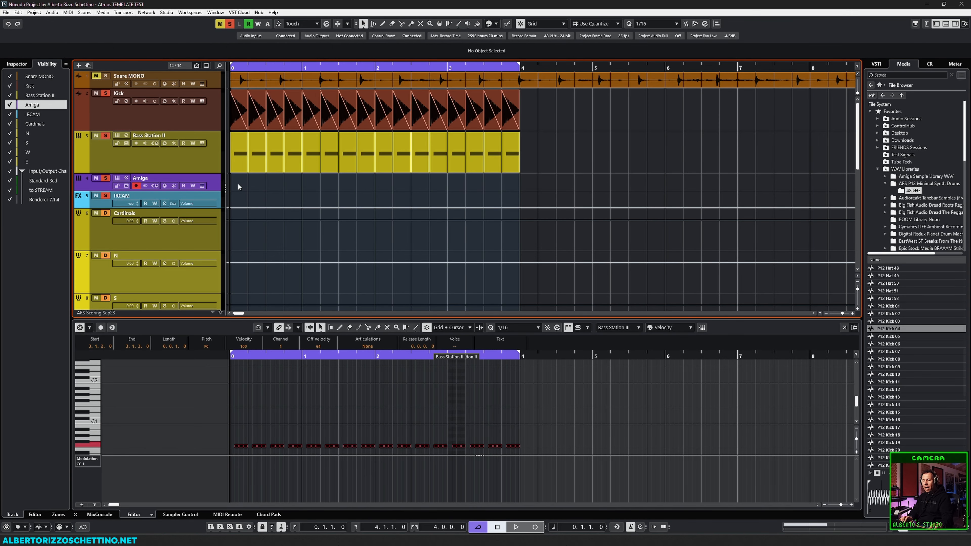
click(239, 165)
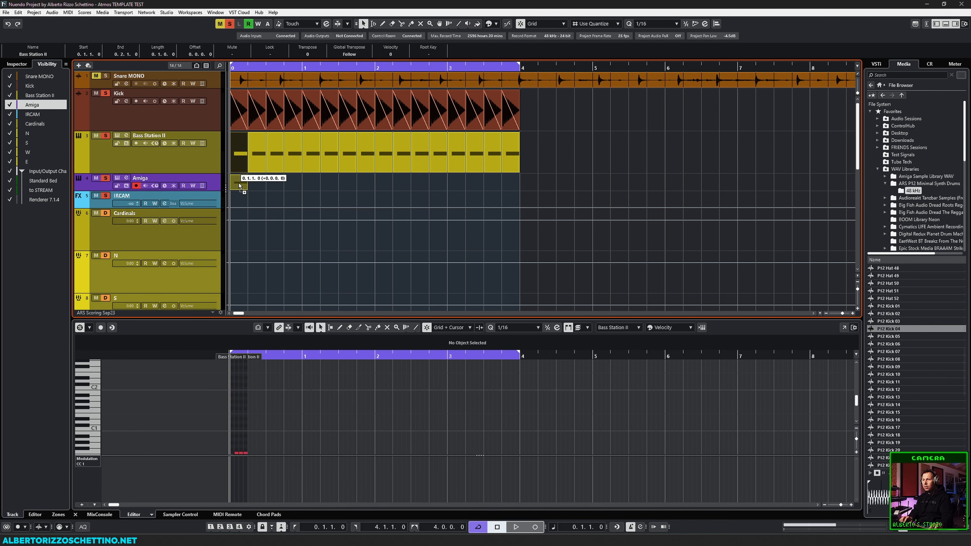
drag(239, 185, 239, 186)
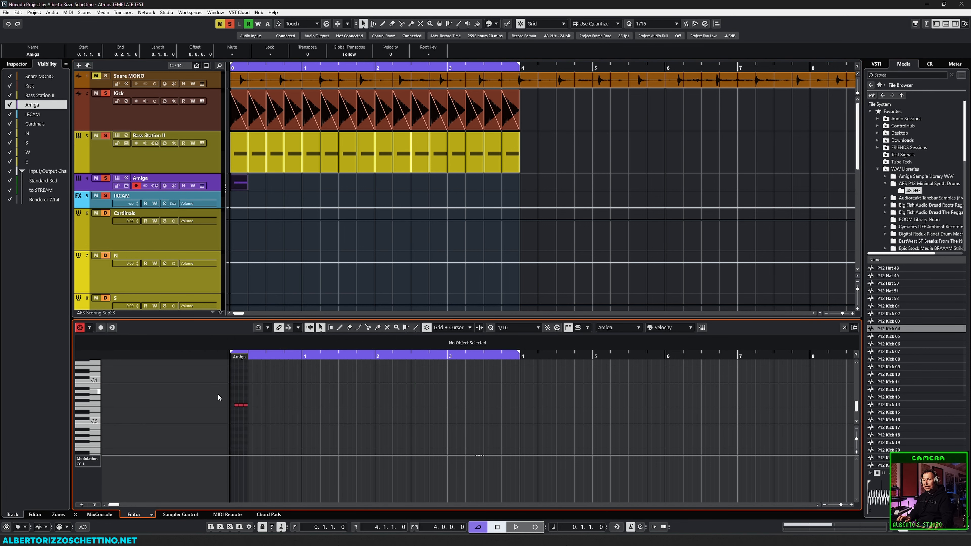
Fill the Amiga event with consecutive sixteenth notes from its start, and raise them to F1.
key(h)
key(h)
key(h)
key(h)
key(h)
key(h)
key(h)
key(h)
key(h)
drag(269, 405, 245, 406)
drag(208, 394, 265, 415)
key(shift+Up)
key(shift+Up)
Lower the Amiga notes after the first one to C1.
key(Down)
key(Down)
key(Down)
key(Down)
key(Down)
key(Down)
key(Up)
Transpose the third Amiga note to G#0 and the fourth to F0 to complete a descending four-note pattern.
click(239, 363)
scroll(199, 383, up, 2)
drag(246, 394, 317, 430)
key(Up)
key(Up)
key(Up)
key(Down)
key(Down)
key(Down)
key(Down)
key(Down)
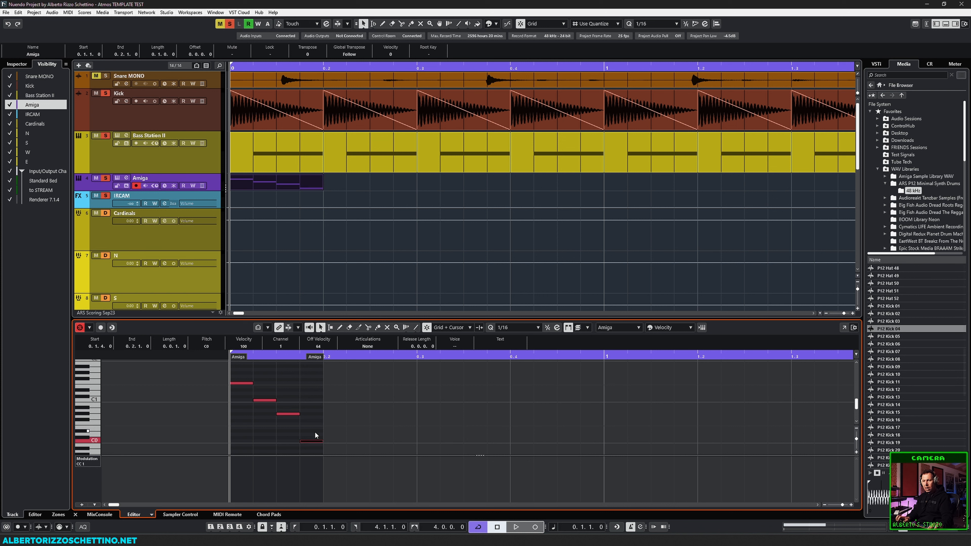
key(Up)
key(Up)
key(Up)
key(Up)
key(Up)
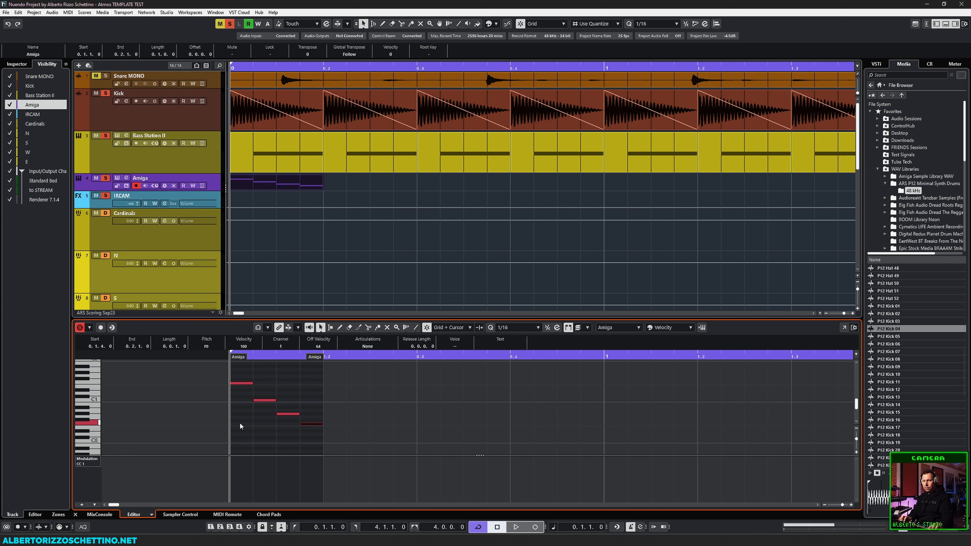
Shorten all four Amiga notes to a length of 0.0.0.85, and audition the pattern.
key(space)
key(space)
drag(214, 371, 328, 435)
drag(213, 376, 313, 424)
key(space)
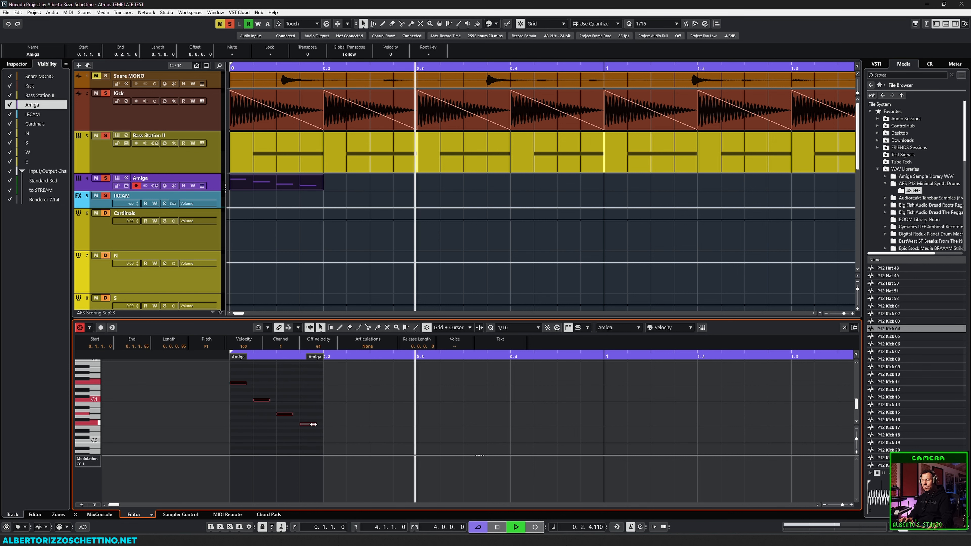
key(space)
Duplicate the Amiga event six times along its track.
click(266, 182)
key(ctrl+d)
key(ctrl+d)
key(ctrl+d)
key(ctrl+d)
key(ctrl+d)
key(ctrl+d)
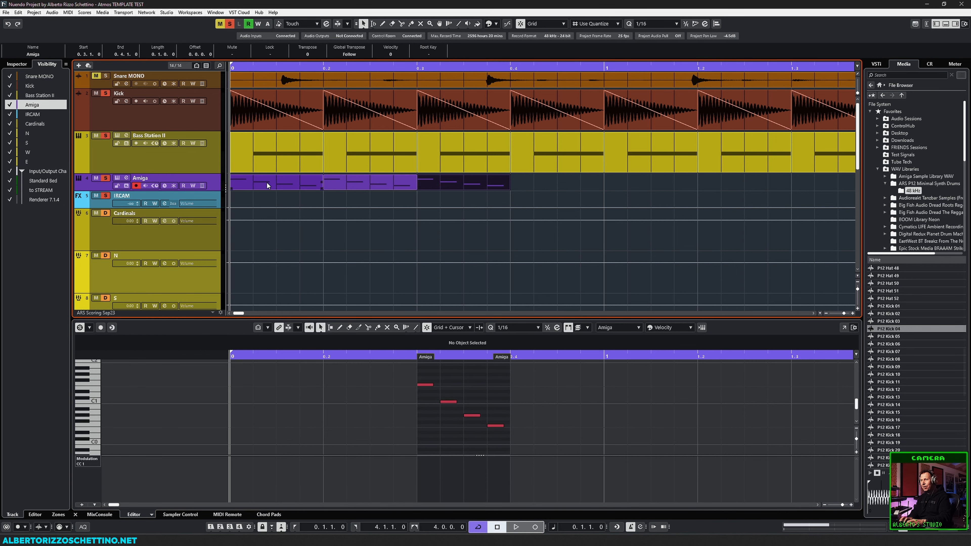
Audition the loop with the repeated Amiga pattern against the kick and bass.
key(space)
key(space)
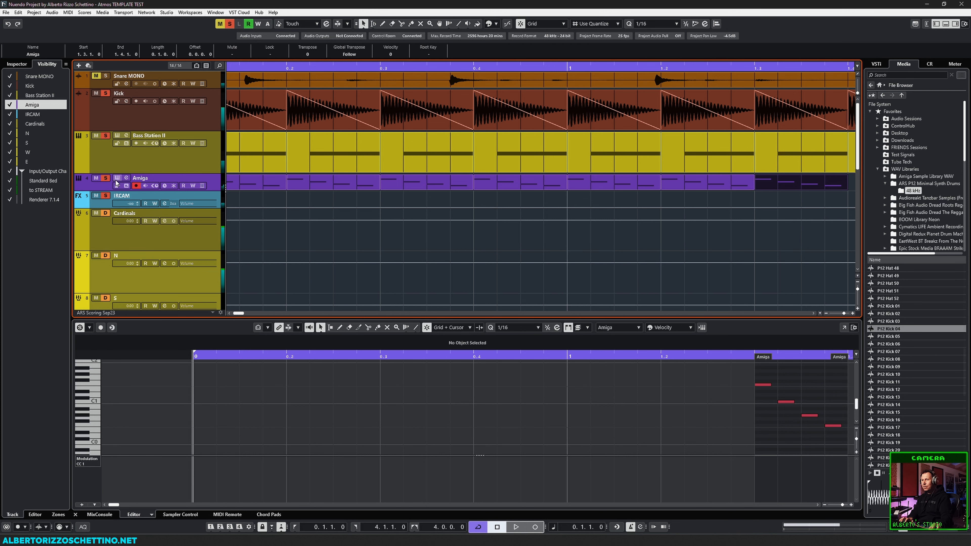
key(space)
key(g)
key(g)
key(g)
key(g)
key(g)
key(g)
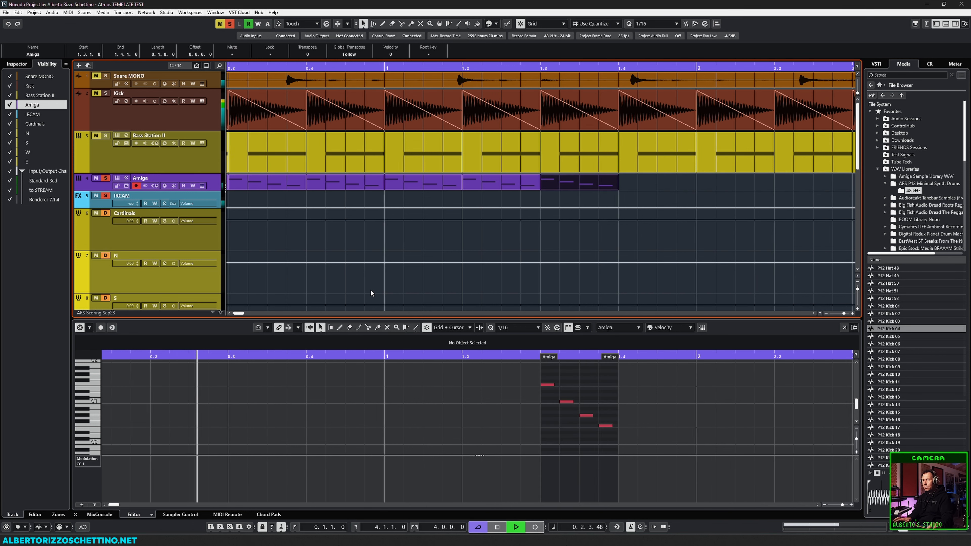
key(space)
Delete the duplicated Amiga events, keeping only the first one selected for editing.
drag(466, 179, 275, 191)
key(Delete)
click(256, 189)
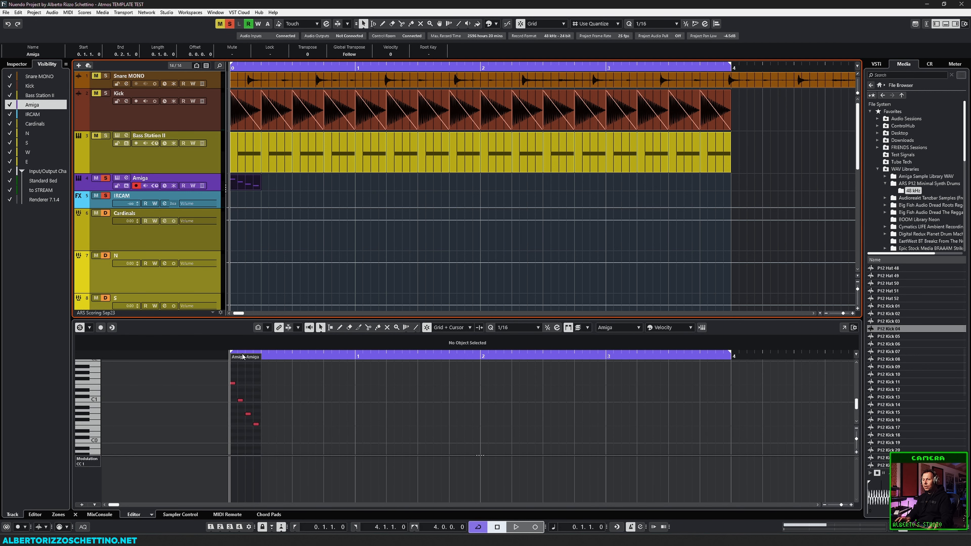
Try stretching the F1 note across the whole Amiga event and extending the C1 note back to its start.
key(h)
key(h)
key(h)
key(h)
drag(241, 383, 307, 384)
drag(250, 400, 276, 415)
click(254, 387)
click(257, 384)
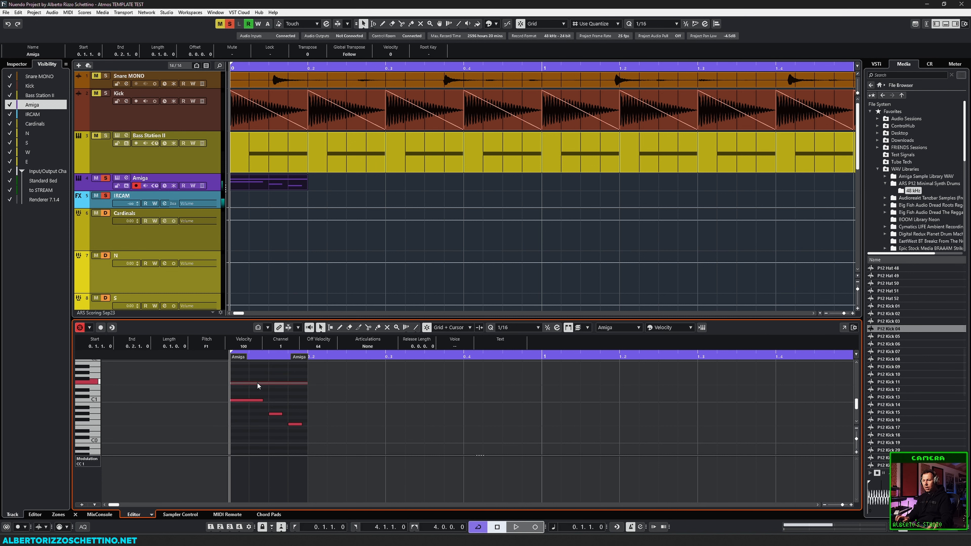
Audition the sustained Amiga notes, and delete the G#0 note.
click(255, 400)
drag(278, 414, 254, 403)
key(space)
key(space)
key(Delete)
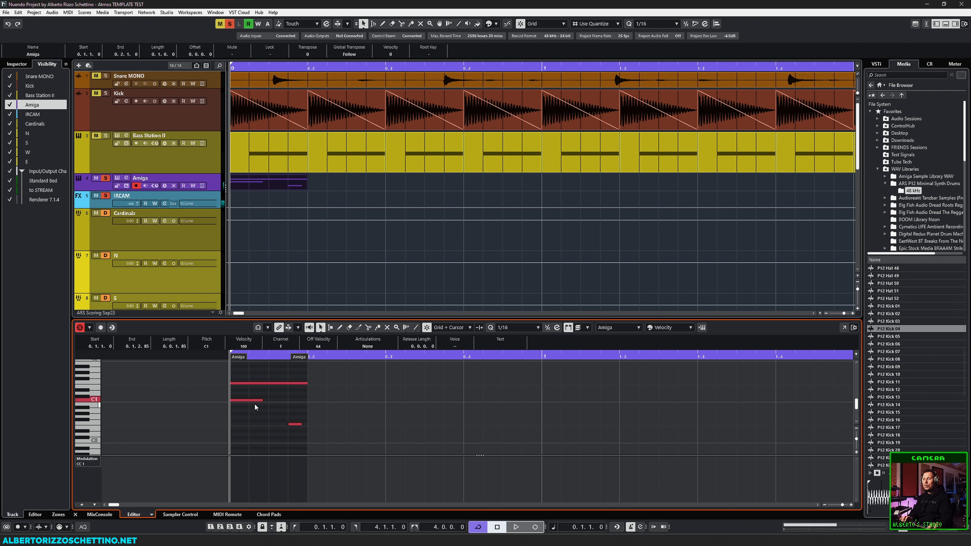
Undo the Amiga note stretching and deletion back to the short four-note pattern.
key(ctrl+z)
key(ctrl+z)
key(ctrl+z)
key(ctrl+z)
key(ctrl+z)
key(ctrl+z)
Transpose all four Amiga notes up one octave, and audition the pattern.
drag(217, 372, 323, 429)
scroll(323, 429, up, 2)
key(space)
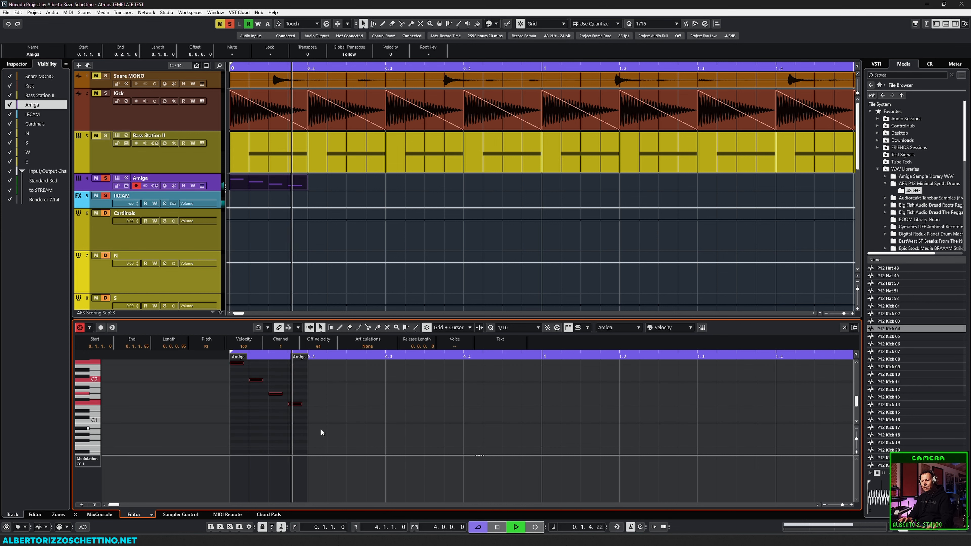
key(space)
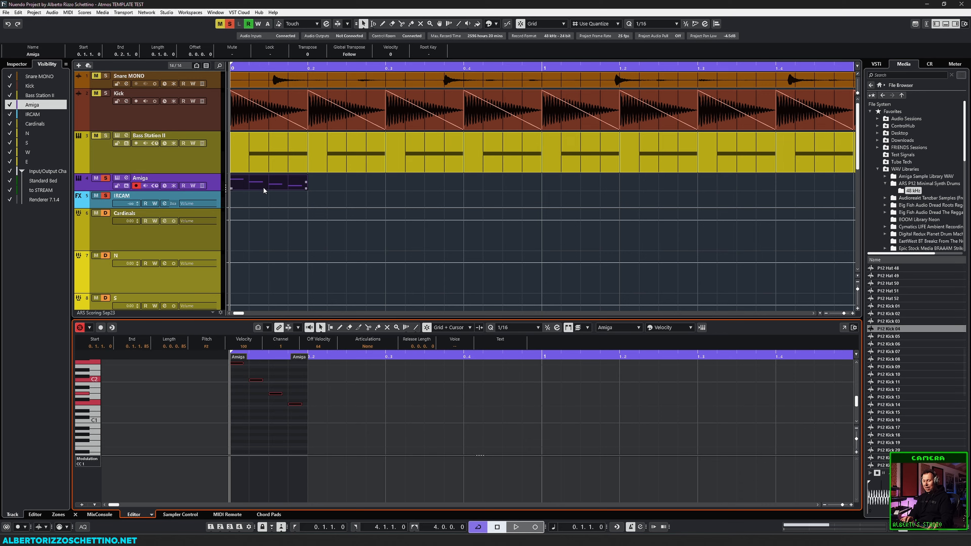
key(super+d)
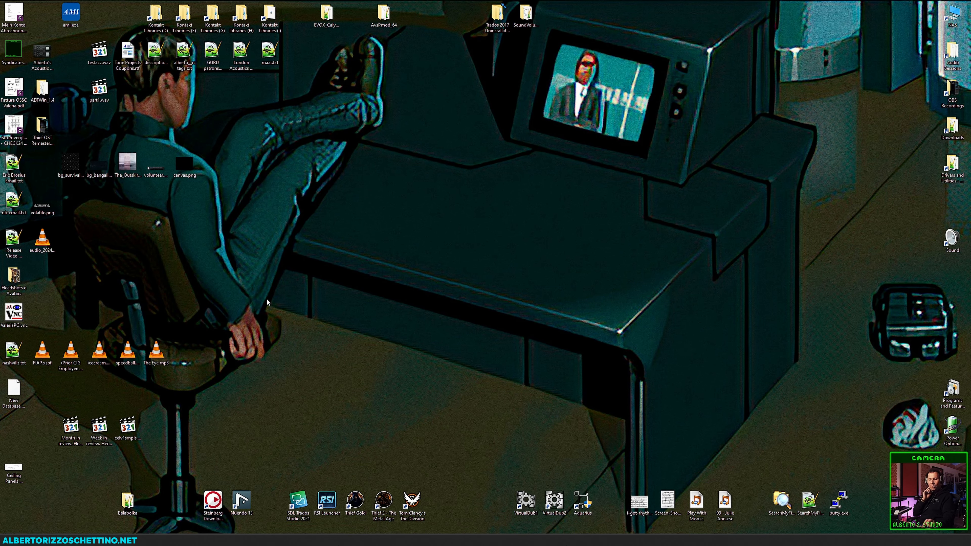
key(super+Tab)
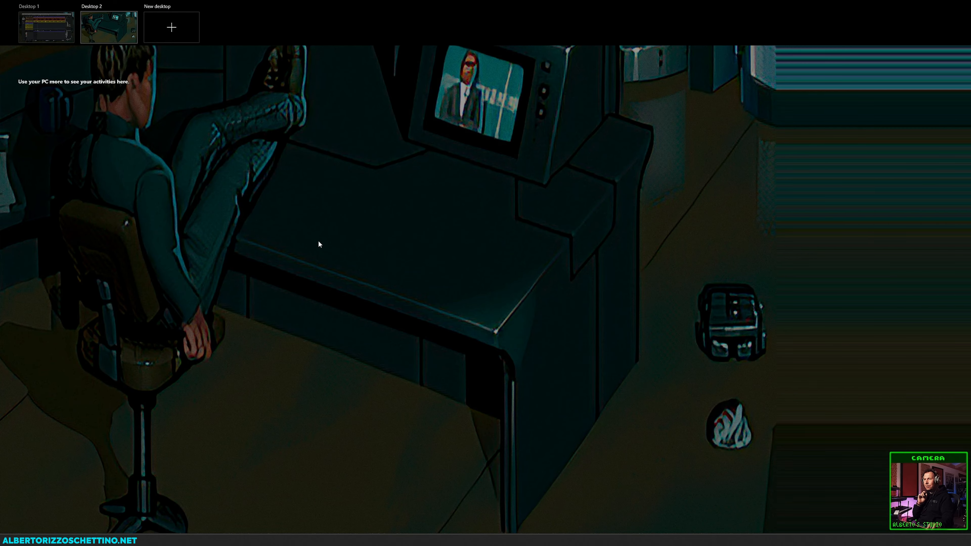
click(46, 27)
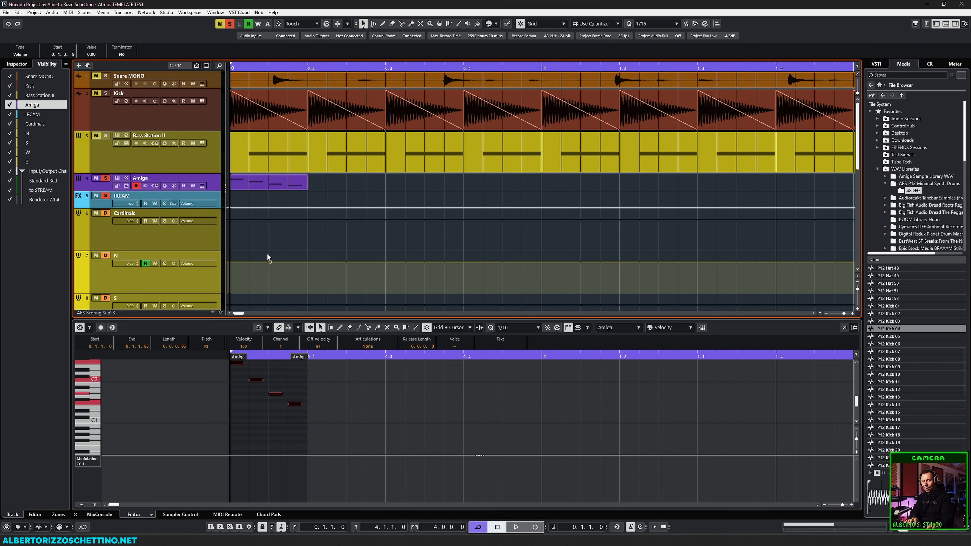
Duplicate the Amiga event repeatedly until it fills the loop up to bar 4, and play the loop.
click(252, 186)
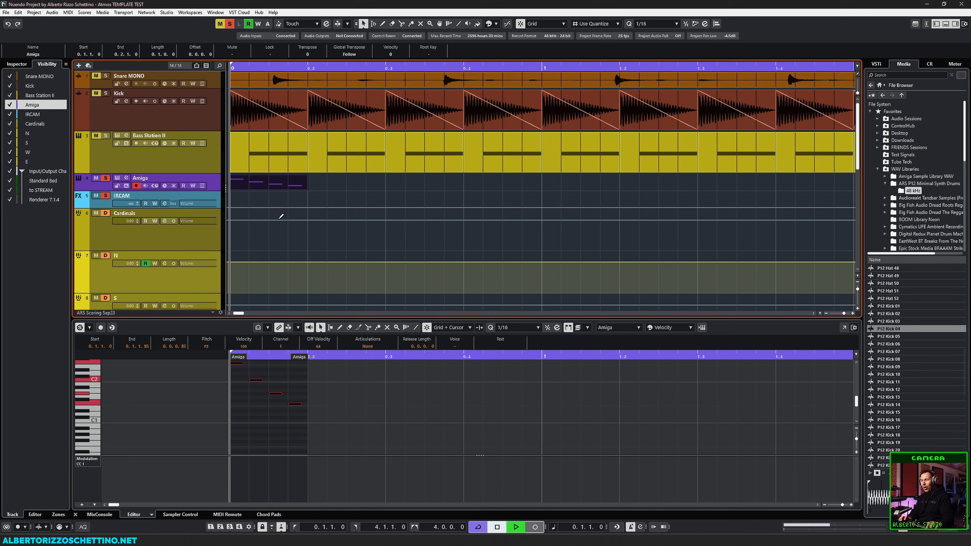
key(ctrl+d)
key(ctrl+d)
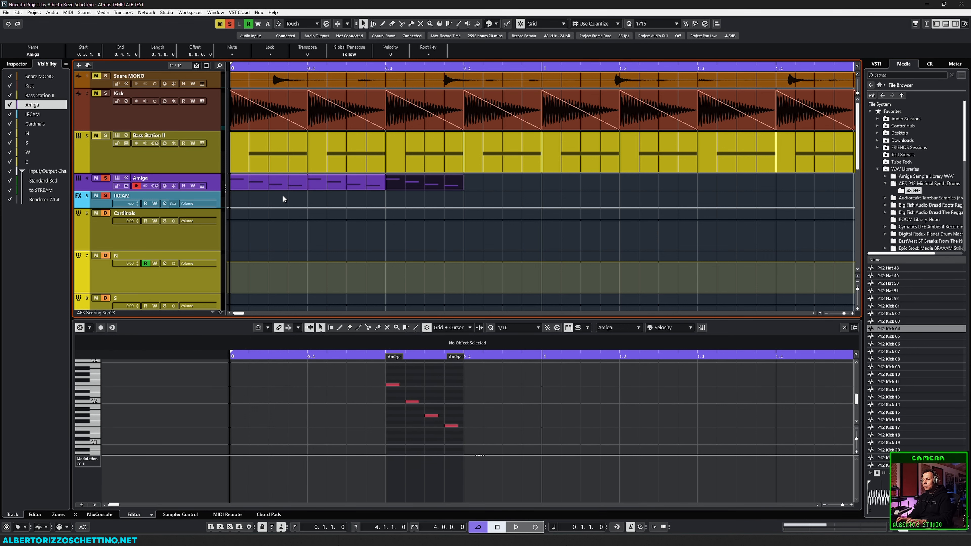
key(ctrl+d)
key(ctrl+d)
key(ctrl+d)
key(g)
key(g)
key(g)
key(g)
key(g)
key(g)
key(ctrl+d)
key(ctrl+d)
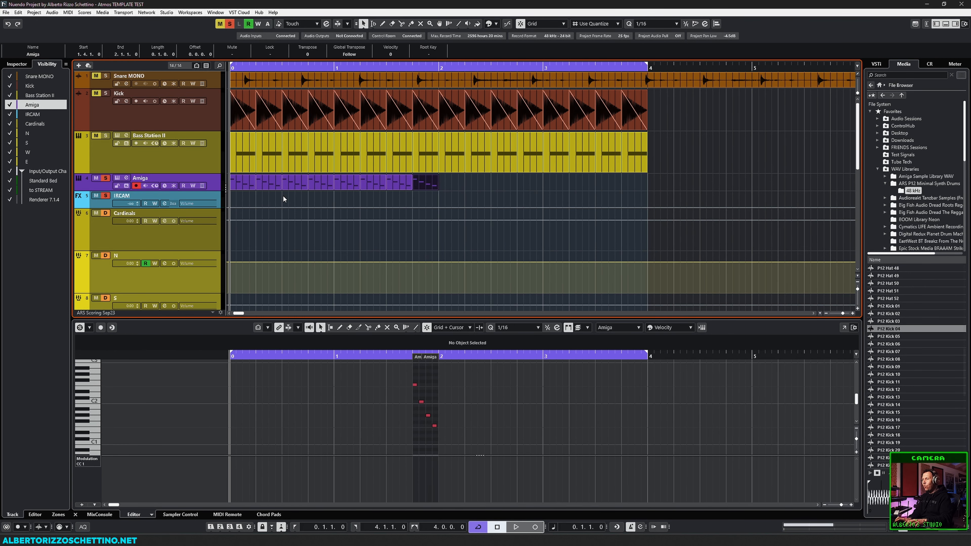
key(ctrl+d)
key(ctrl+d)
key(ctrl+d)
key(ctrl+d)
key(ctrl+d)
key(ctrl+d)
key(ctrl+d)
key(ctrl+d)
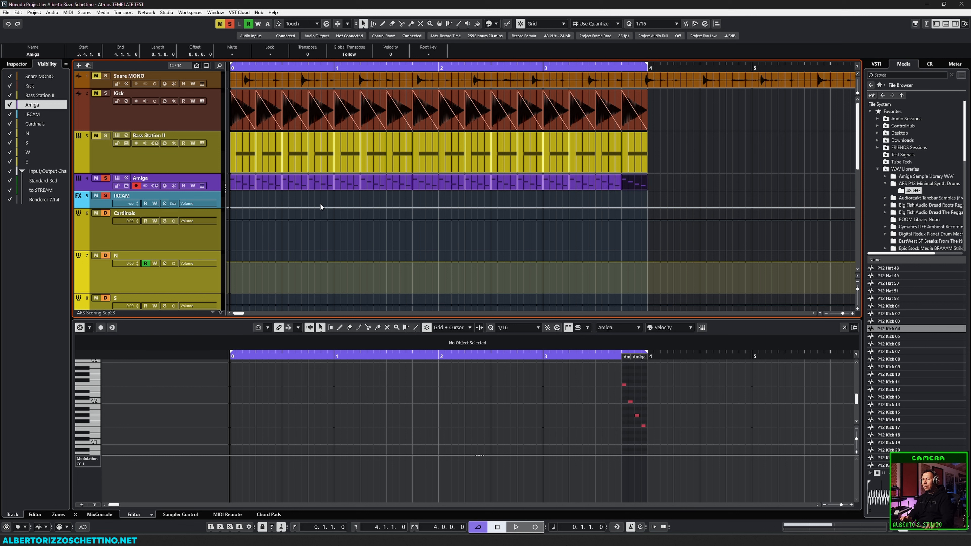
key(space)
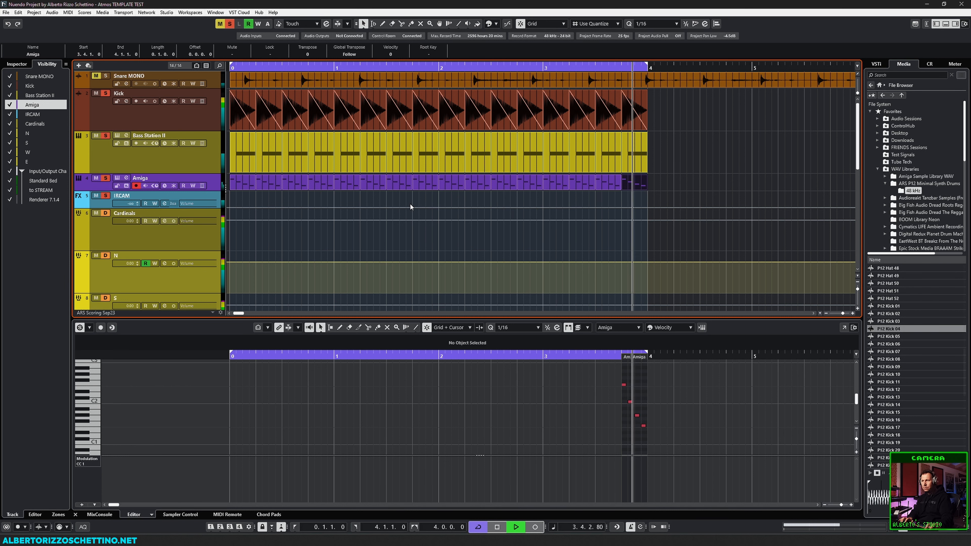
Stop playback, open the mixer, and show the hidden IRCAM effect channel.
key(space)
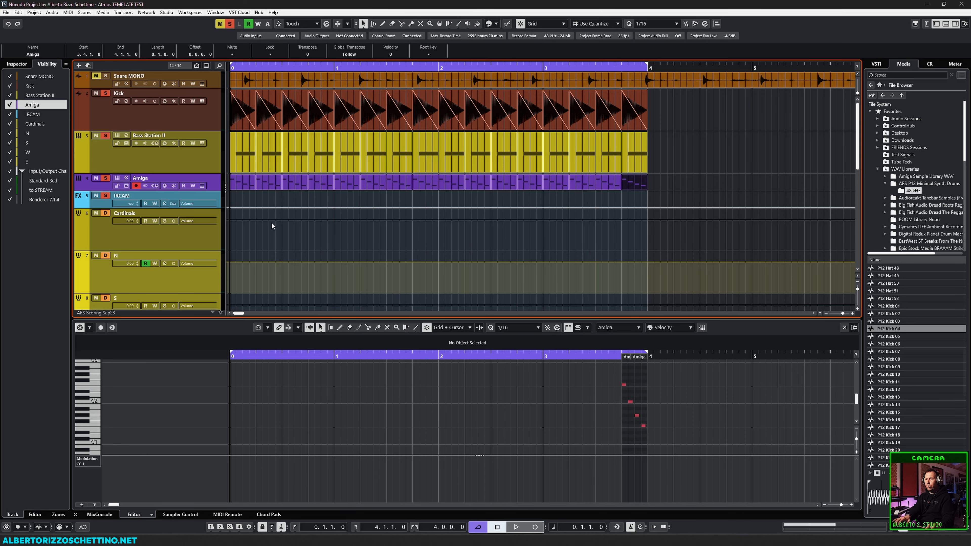
key(F3)
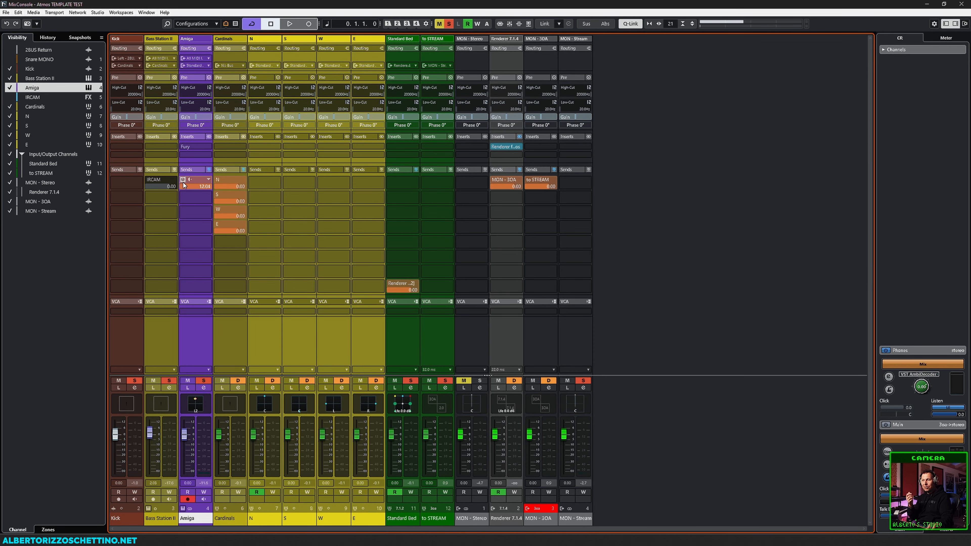
click(10, 98)
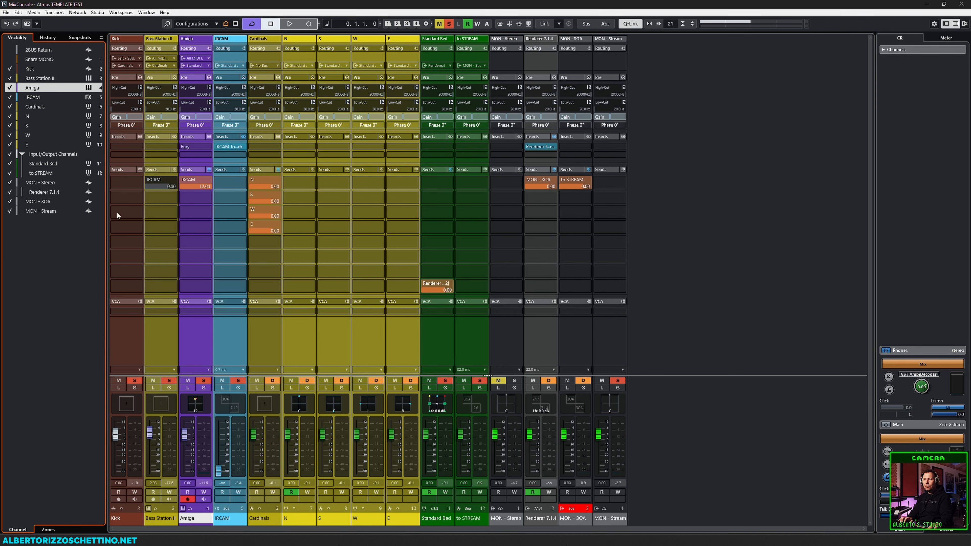
Raise the IRCAM channel's fader while the loop plays, and stop playback.
click(193, 343)
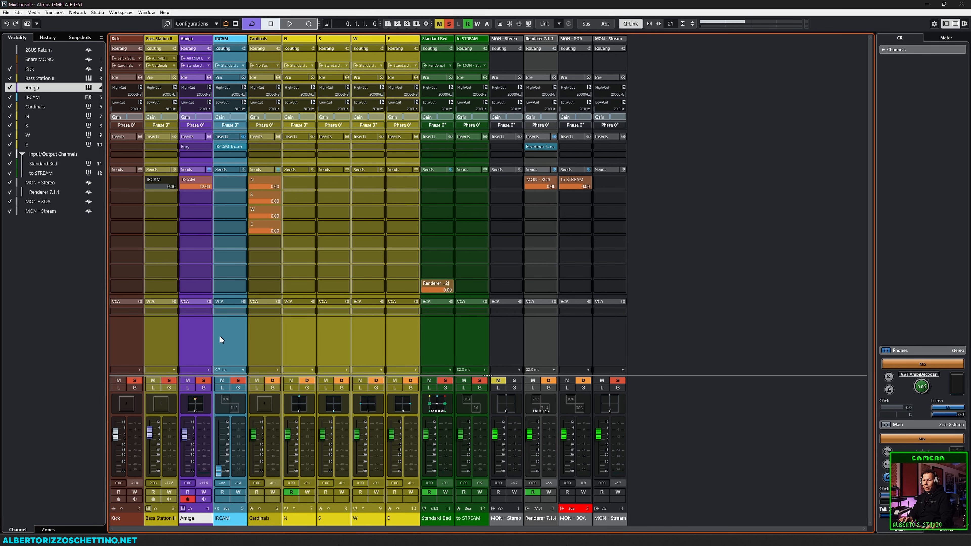
click(229, 344)
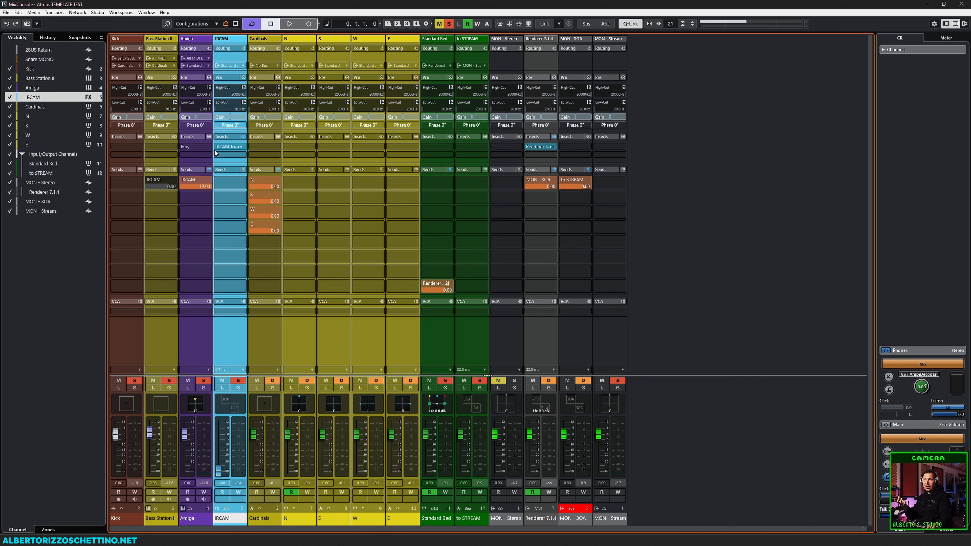
click(206, 335)
click(223, 335)
click(200, 345)
key(space)
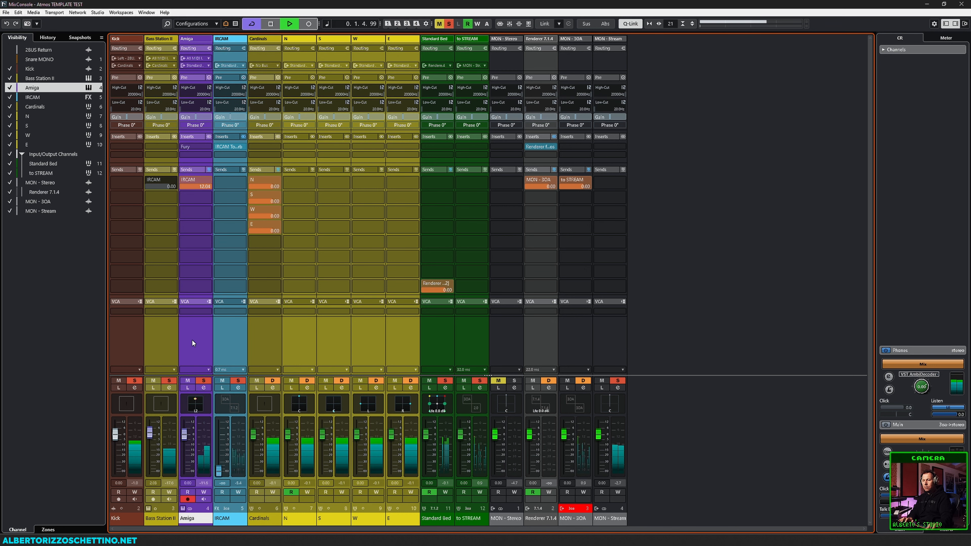
drag(219, 470, 221, 426)
key(space)
Place the Amiga source in its MultiPanner at about L52, F57 and T15 height, and widen it to about 51.9%.
double_click(197, 403)
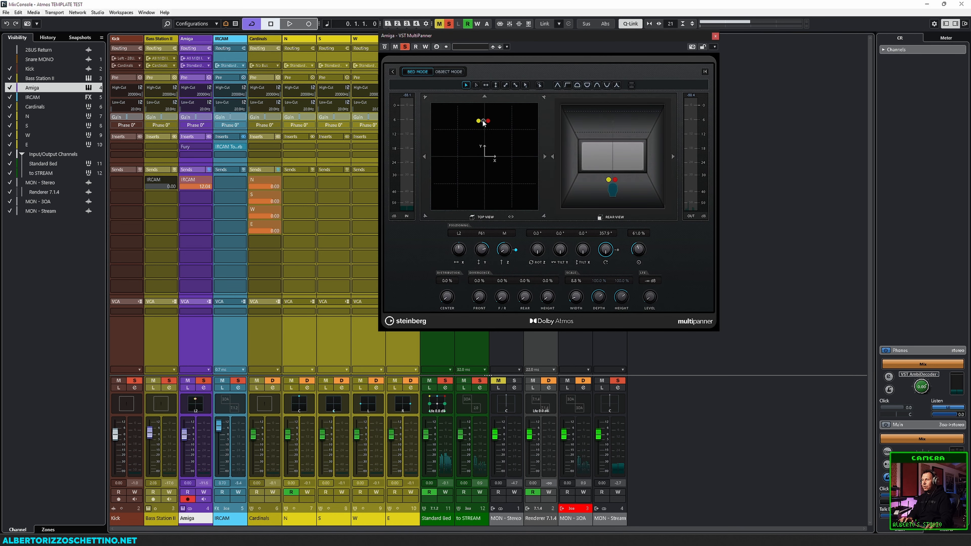
drag(483, 121, 460, 114)
mouse_move(455, 116)
mouse_down()
mouse_move(444, 126)
mouse_move(466, 111)
mouse_move(534, 120)
mouse_move(520, 150)
mouse_move(476, 138)
mouse_move(446, 150)
mouse_move(454, 182)
mouse_move(481, 201)
mouse_move(518, 195)
mouse_move(531, 171)
mouse_move(518, 145)
mouse_move(473, 115)
mouse_move(486, 117)
mouse_move(454, 123)
mouse_up()
key(space)
key(space)
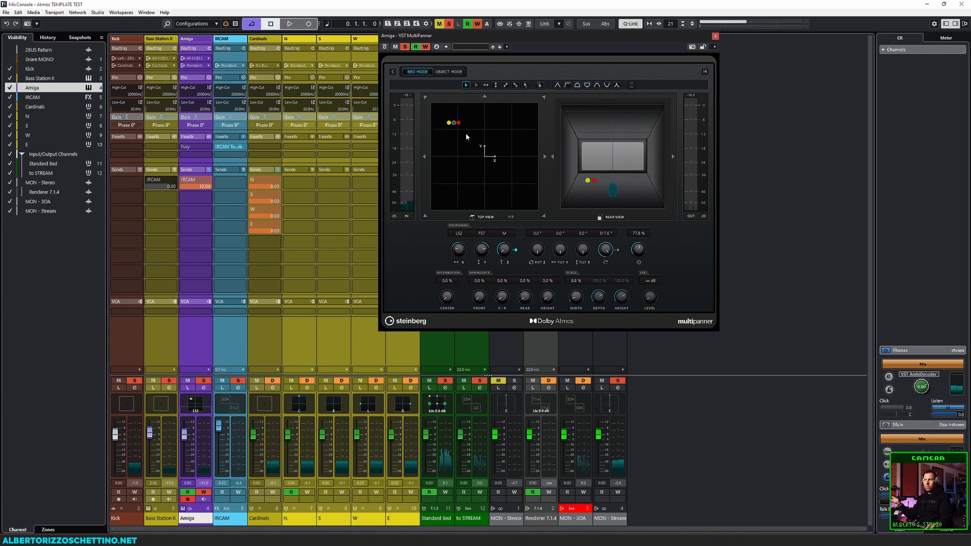
drag(505, 252, 518, 197)
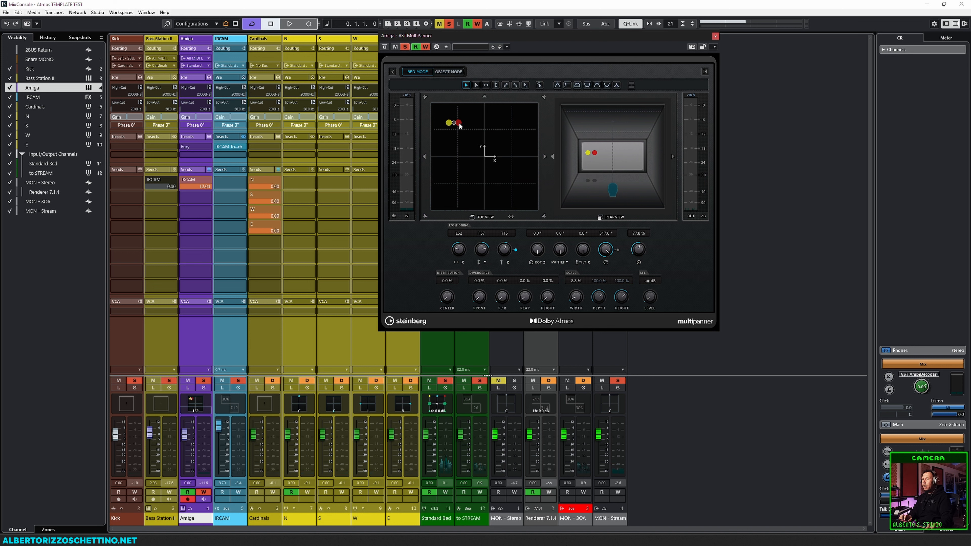
drag(576, 297, 577, 273)
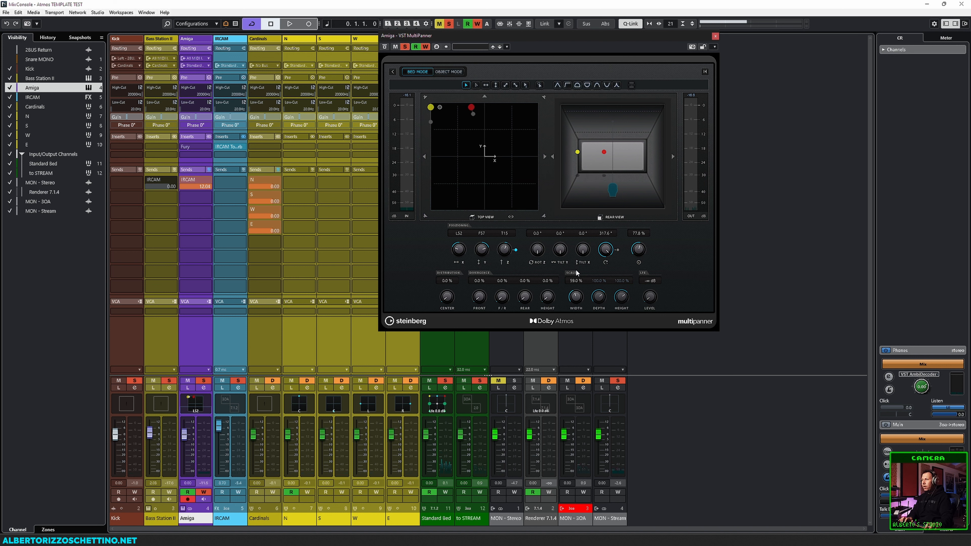
Record Amiga pan automation by moving the source across the front of the room while the loop plays.
key(space)
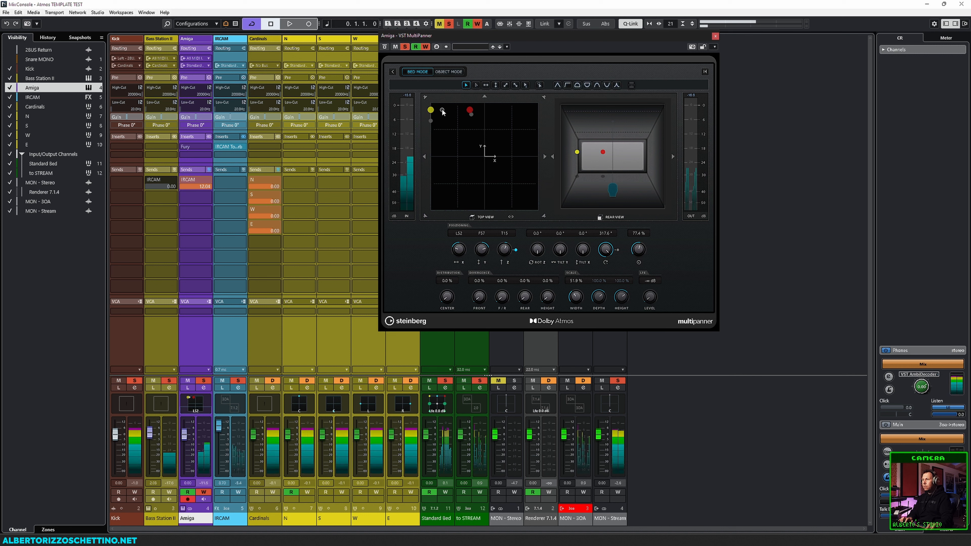
drag(442, 114, 450, 121)
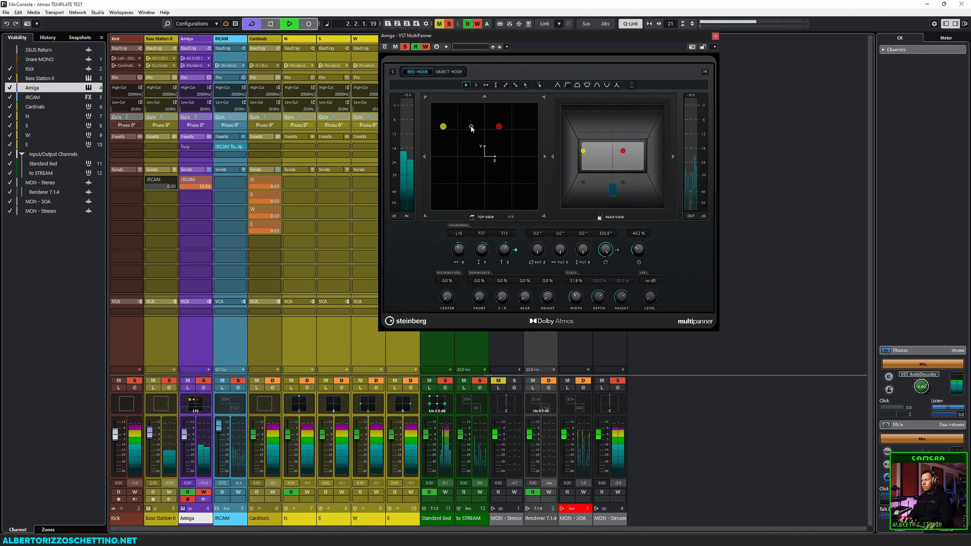
drag(484, 125, 501, 122)
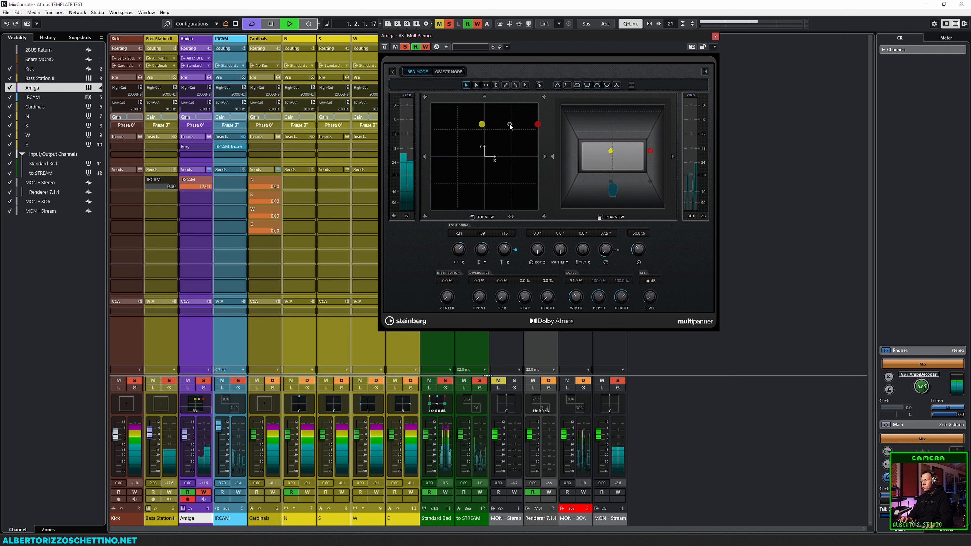
drag(512, 127, 484, 151)
key(space)
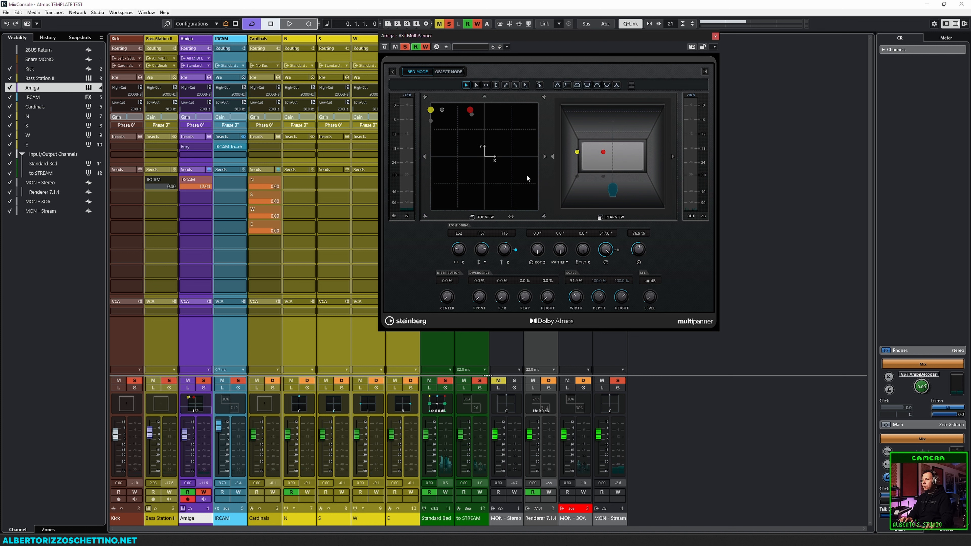
Play the loop while widening the Amiga source to about 110.6% and raising its LFE level, and disable automation writing.
key(space)
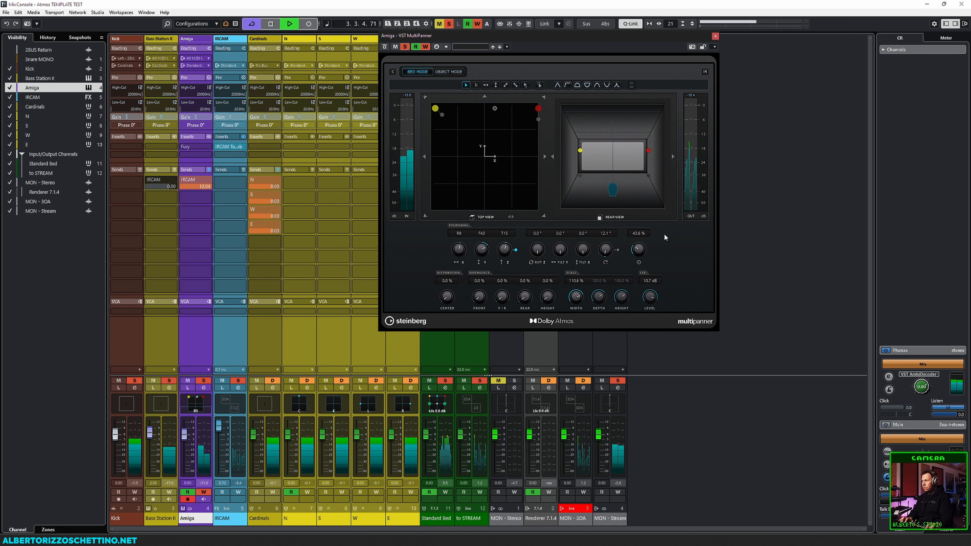
key(space)
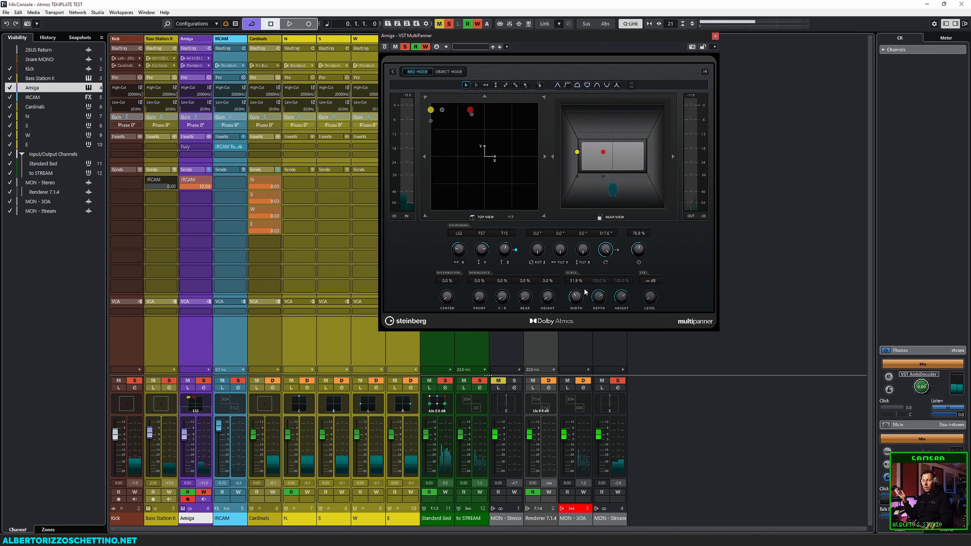
click(715, 37)
click(203, 492)
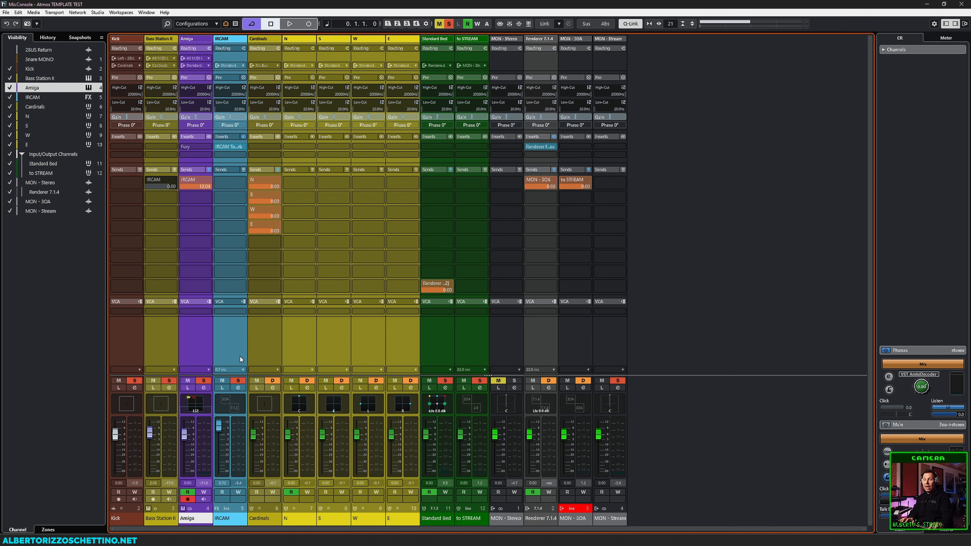
Set the to STREAM channel's AmbiDecoder output to Speakers, and audition the loop.
click(229, 344)
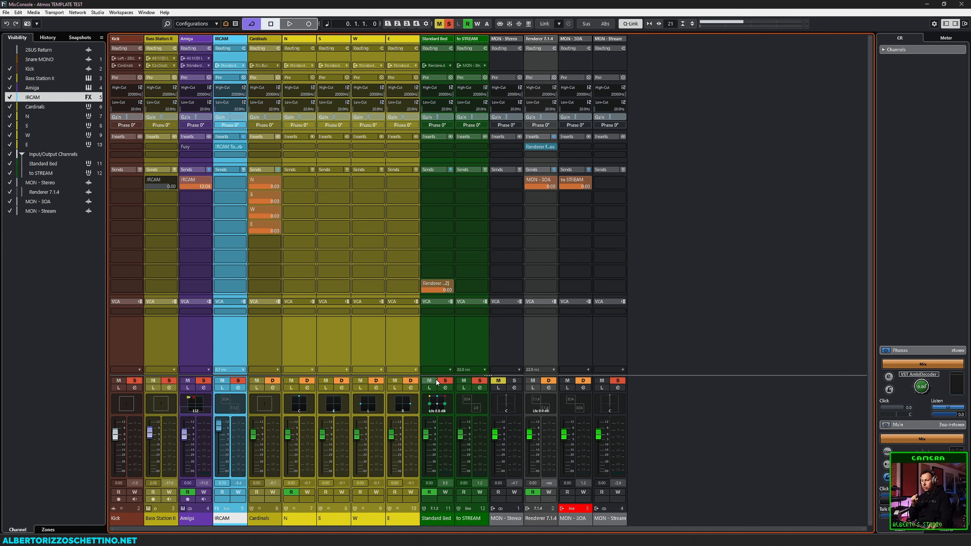
double_click(474, 401)
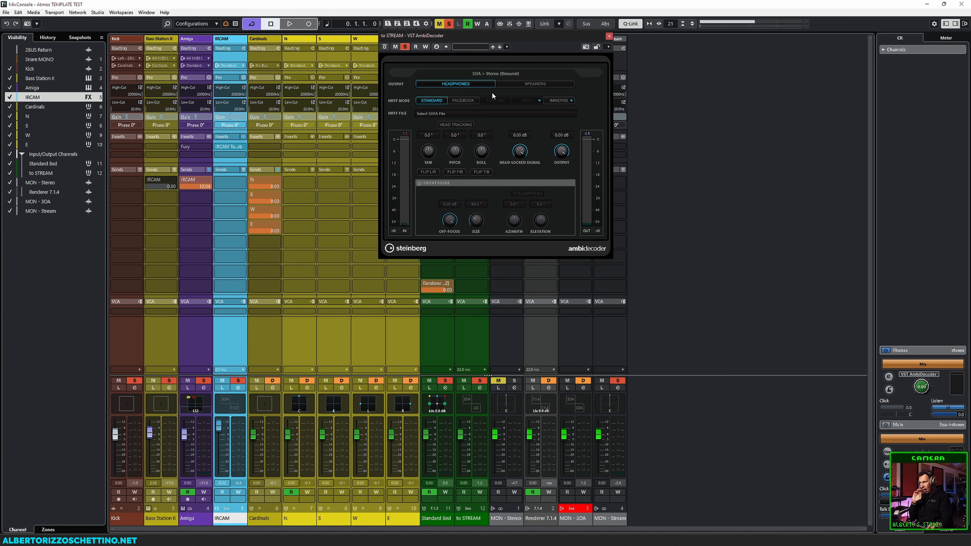
drag(778, 56, 779, 56)
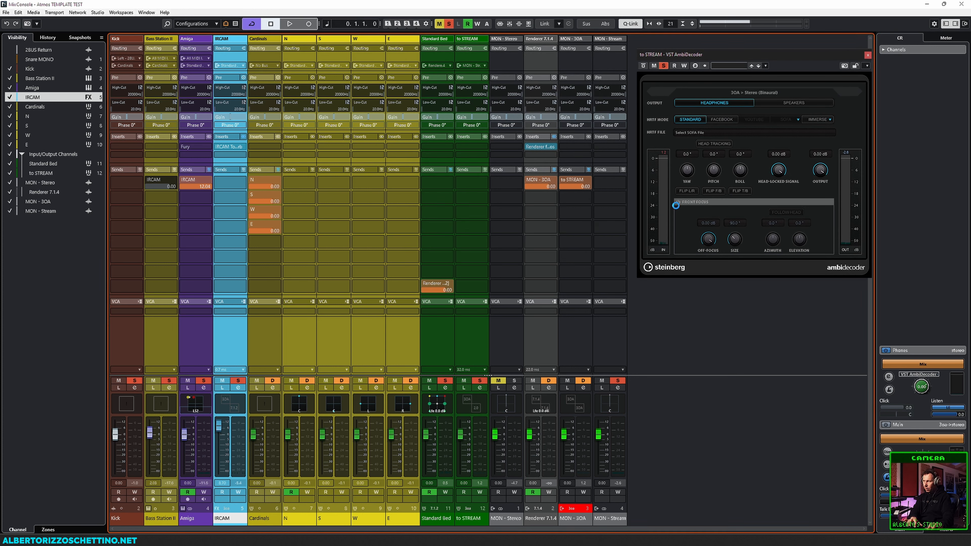
click(782, 101)
key(space)
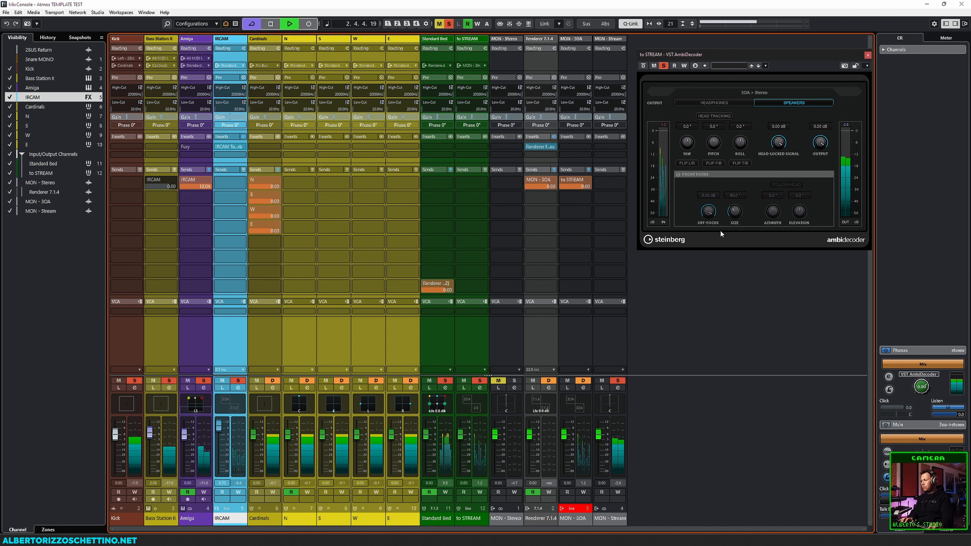
key(space)
Set the AmbiDecoder output back to Headphones, and audition the loop while checking the Amiga panner's movement.
click(734, 103)
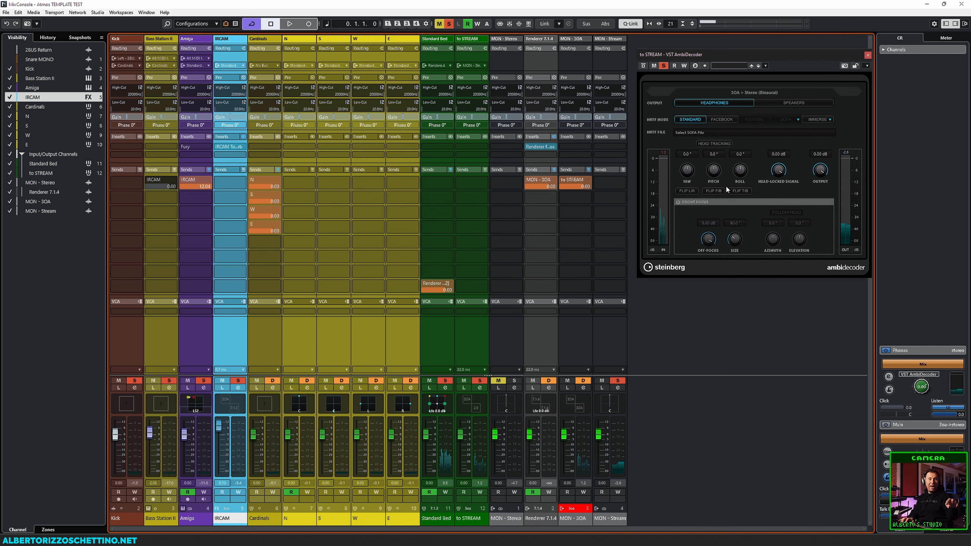
key(space)
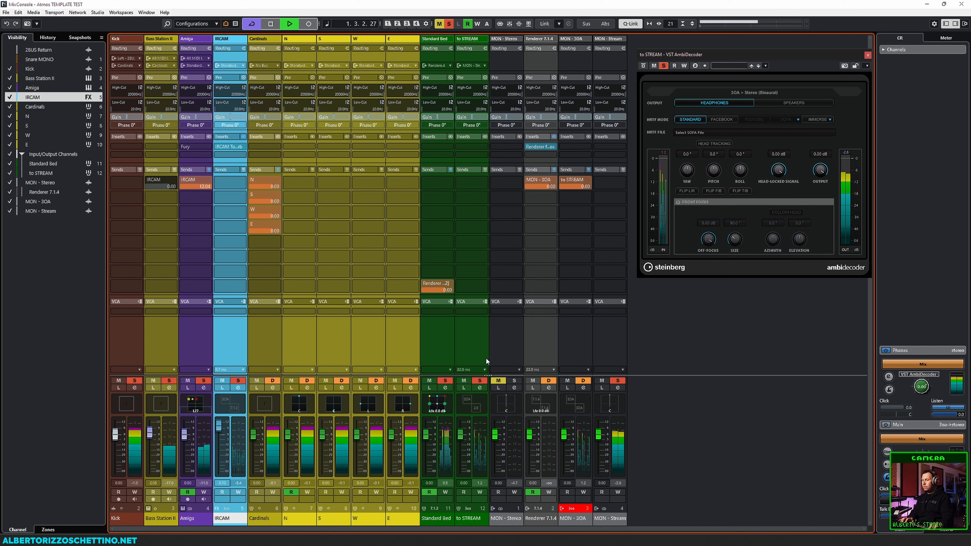
double_click(191, 404)
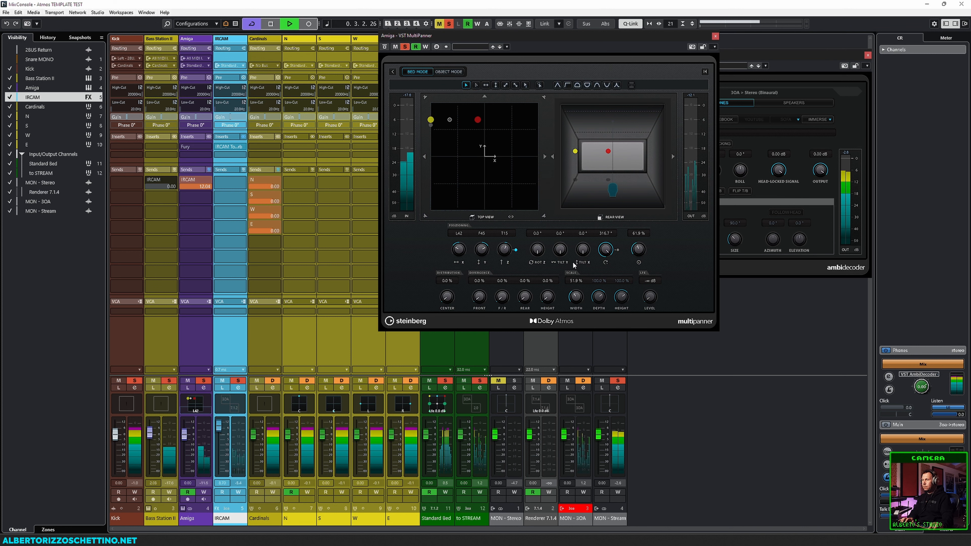
click(715, 36)
click(693, 348)
key(space)
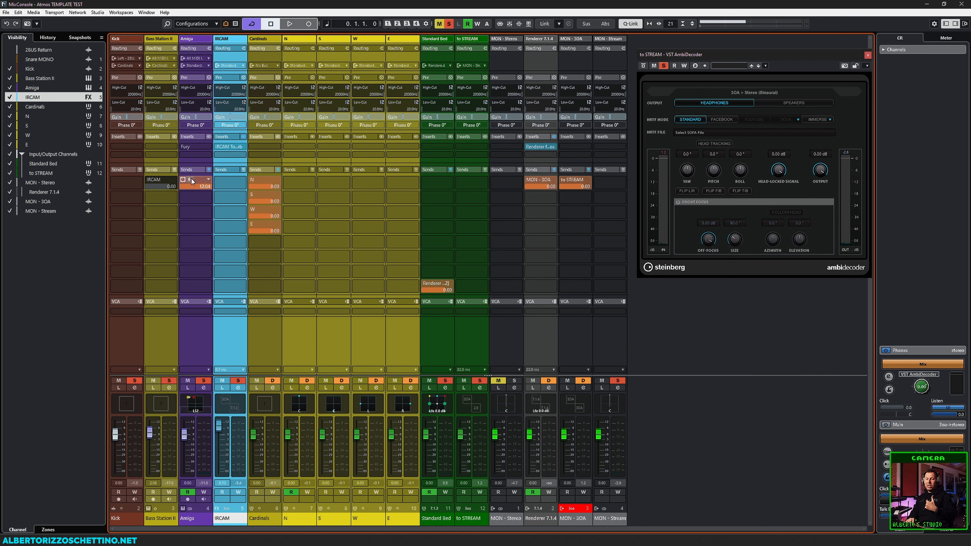
Return to the project window and open ADM Authoring, moving it clear of the decoder window.
click(48, 13)
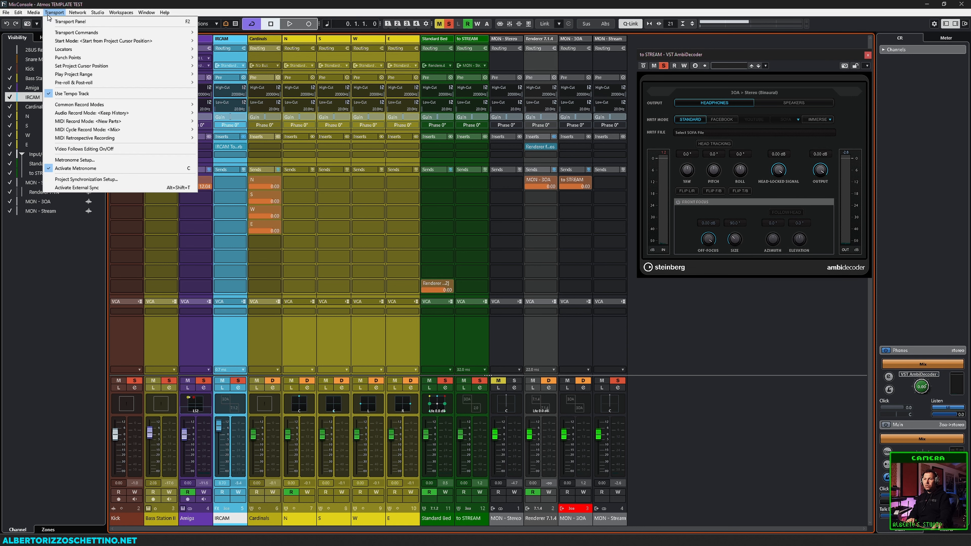
click(62, 251)
click(53, 13)
click(63, 95)
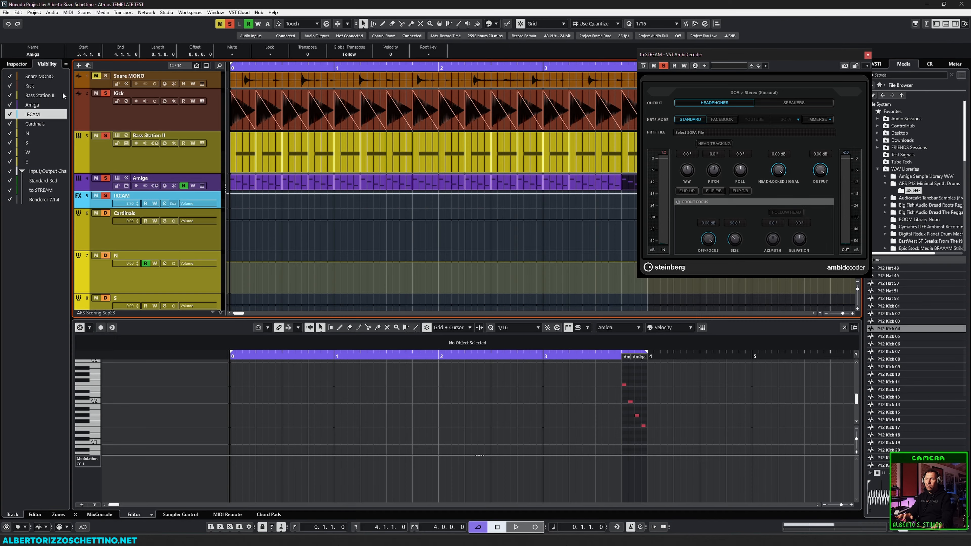
click(34, 13)
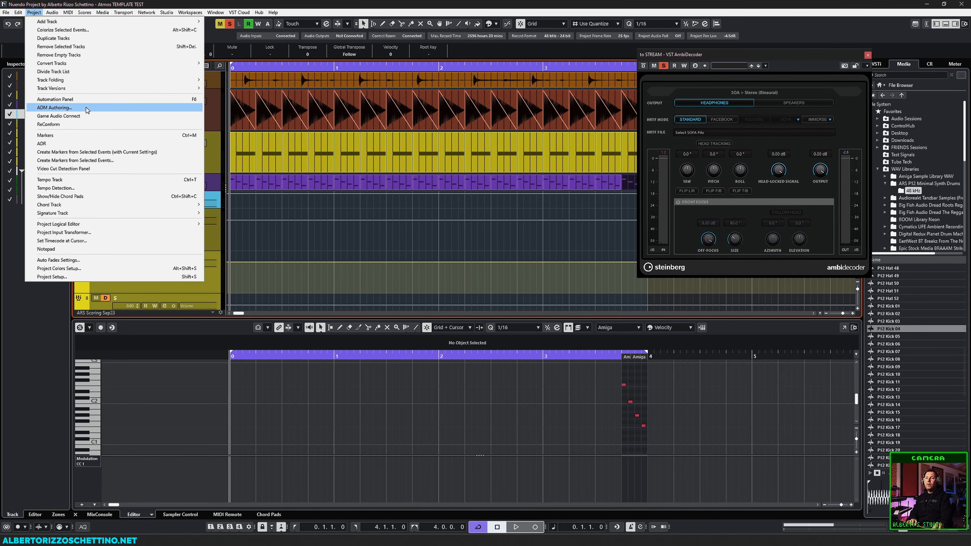
click(54, 108)
drag(387, 147, 326, 97)
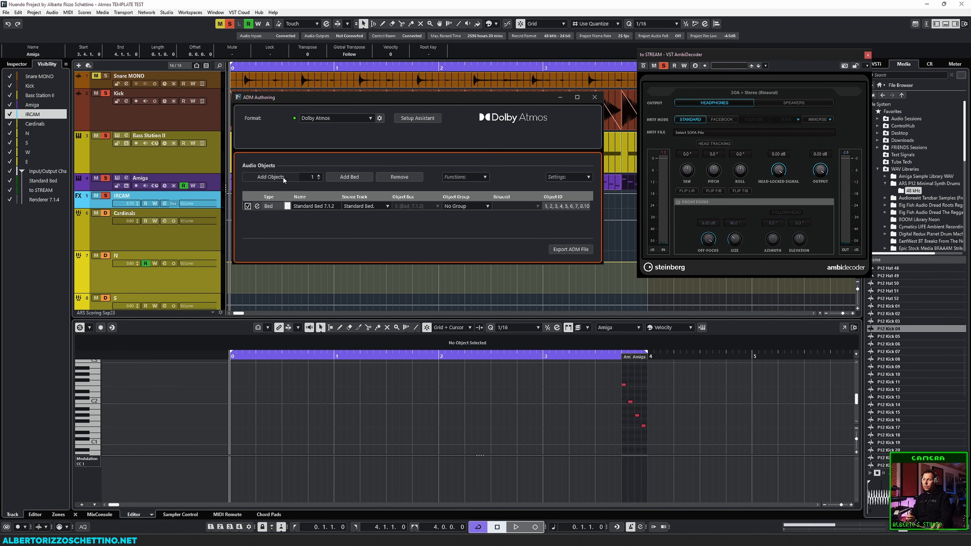
Add one audio object named Amiga Pad with the Amiga track as its source.
click(283, 176)
double_click(318, 217)
text(Amiga Pad)
key(Return)
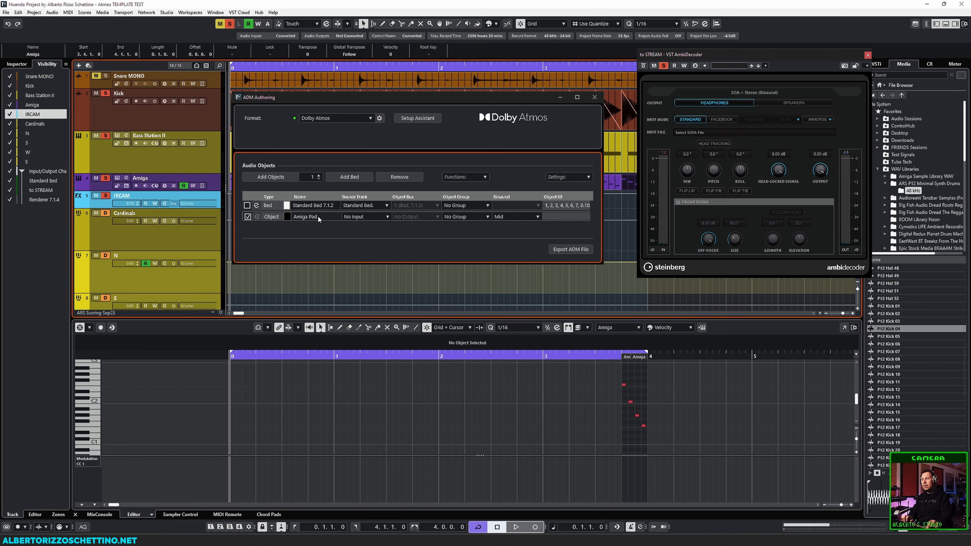
click(362, 216)
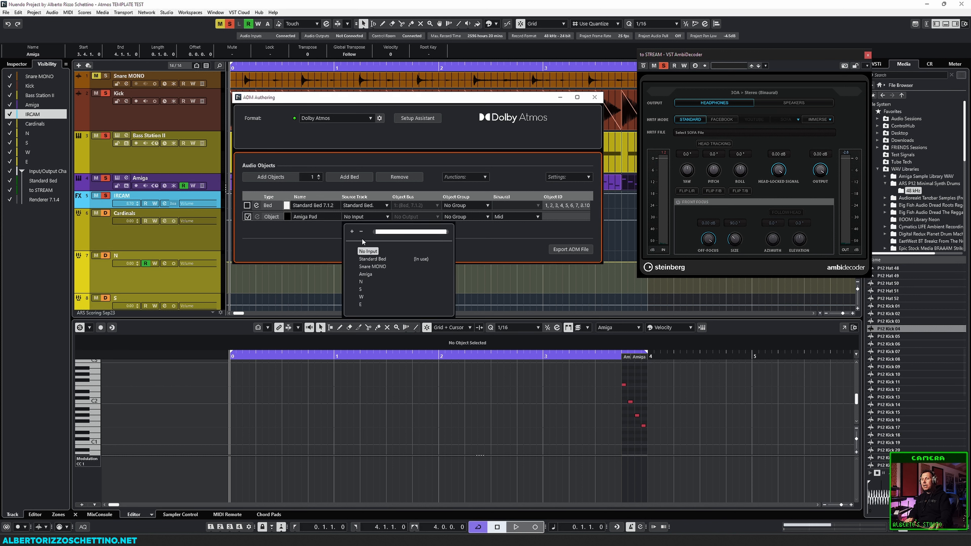
click(363, 275)
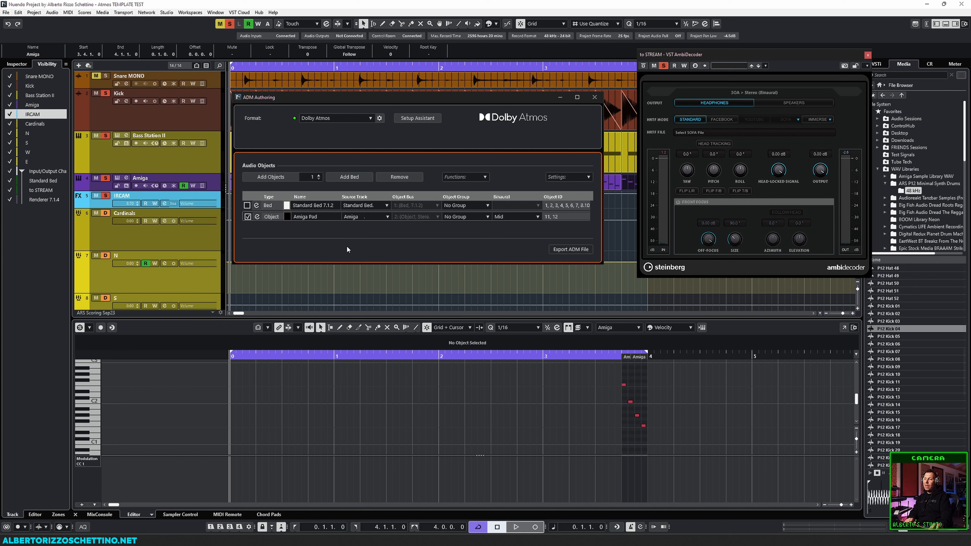
Examine the Amiga Pad object's group and binaural options, and close ADM Authoring.
click(466, 216)
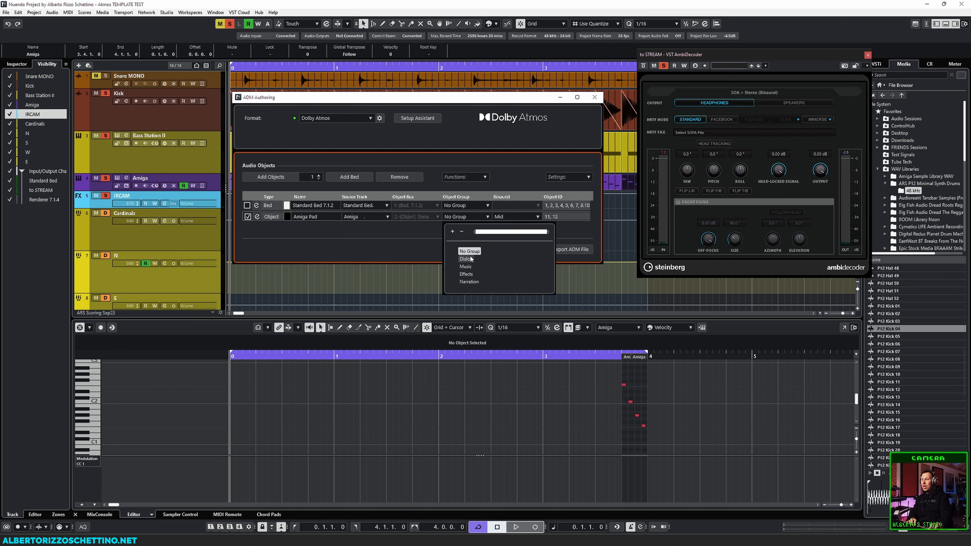
click(516, 216)
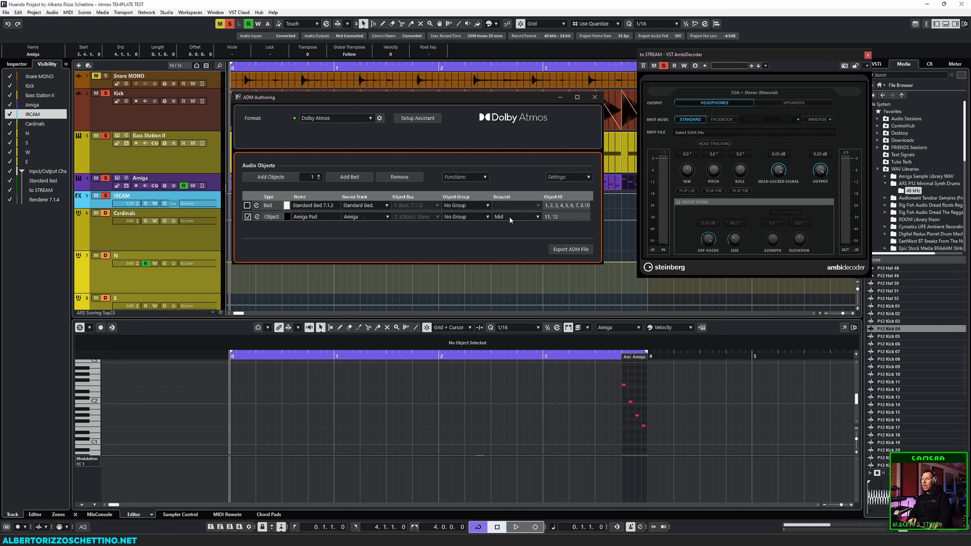
click(516, 216)
click(434, 236)
click(594, 98)
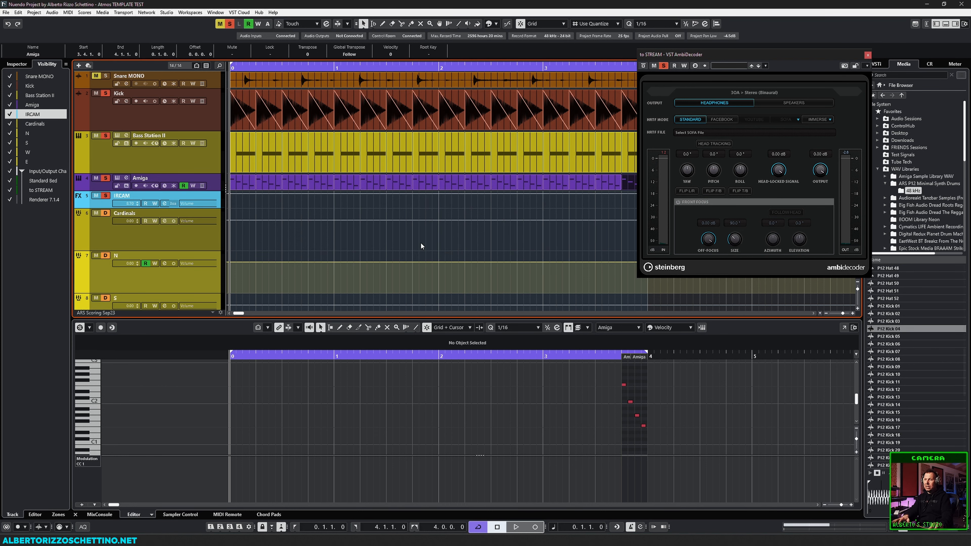
Return to the mixer, stop playback, and open the Amiga channel's MultiPanner beside the AmbiDecoder window.
key(F3)
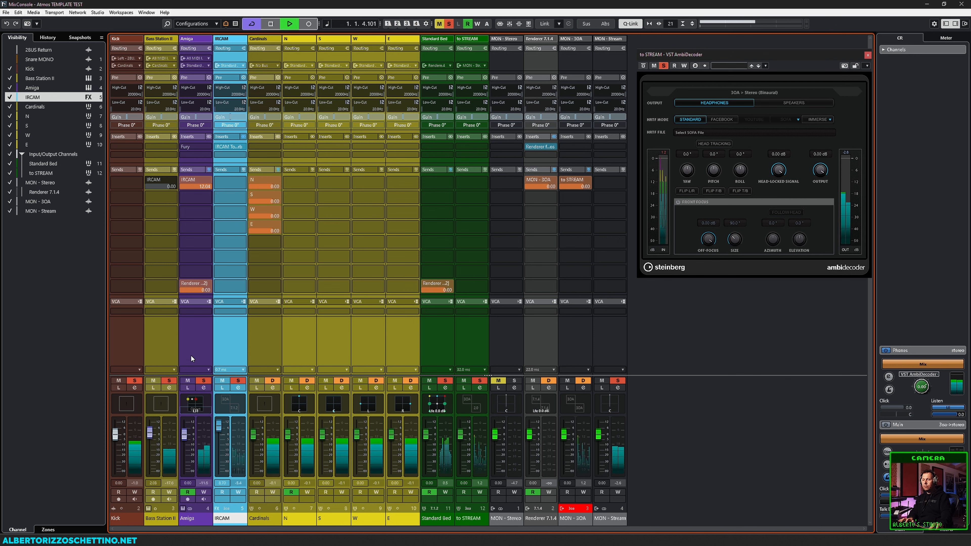
key(space)
double_click(194, 402)
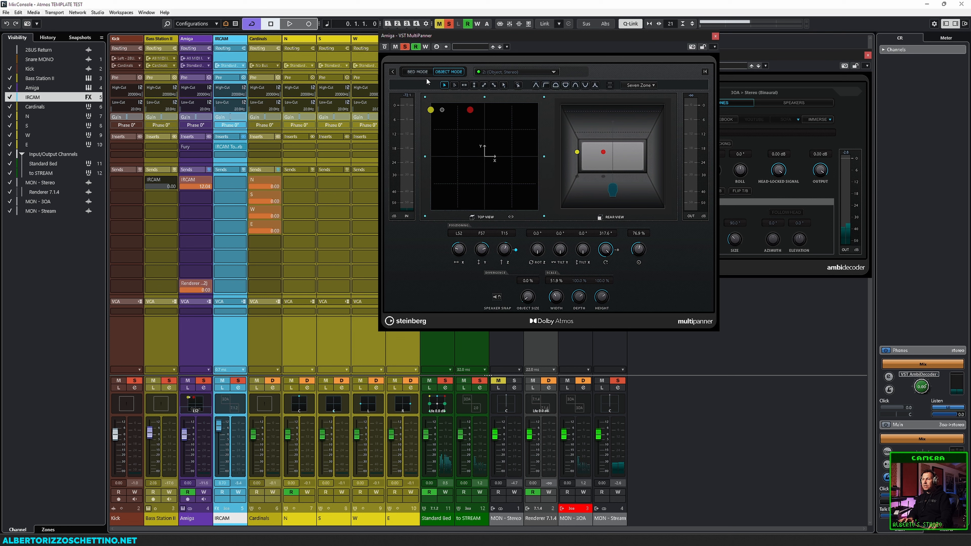
drag(442, 72, 363, 79)
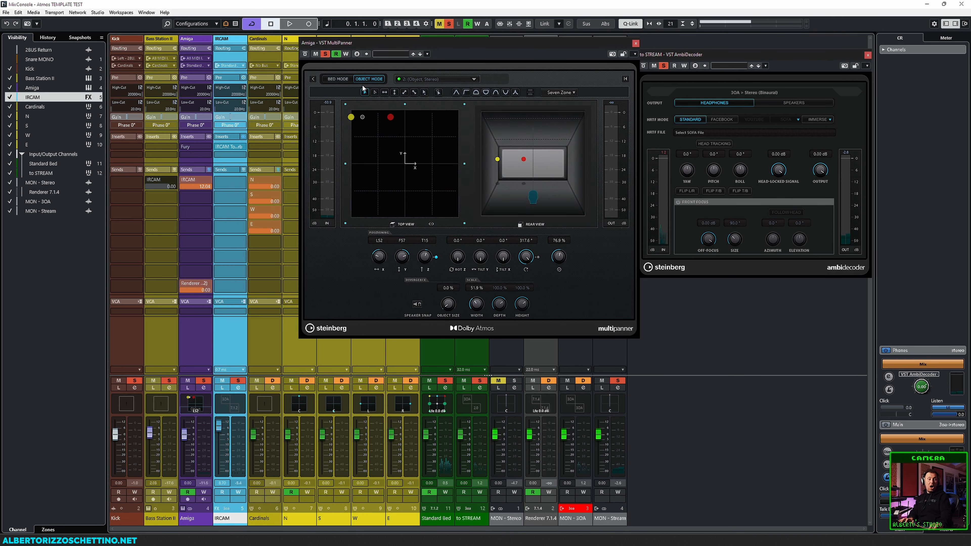
drag(434, 44, 380, 42)
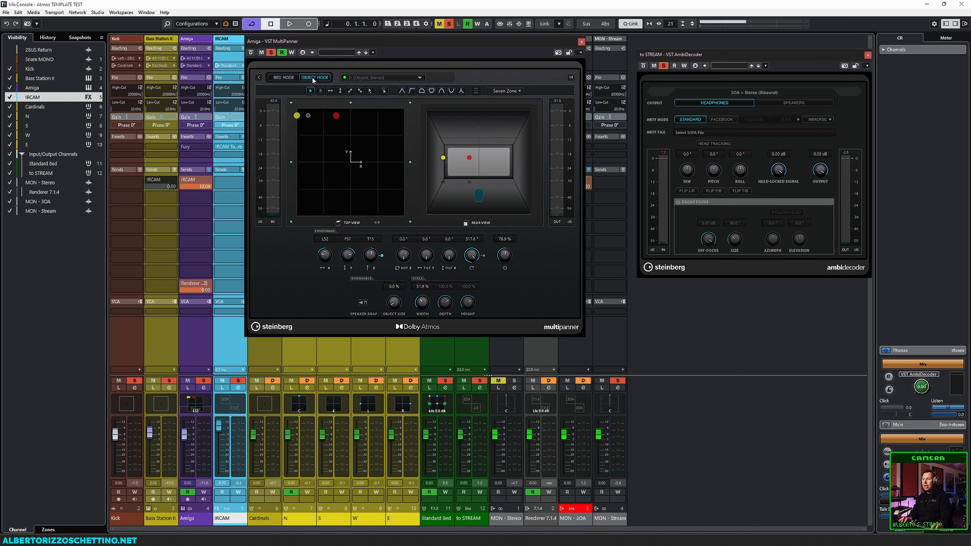
drag(365, 45, 405, 42)
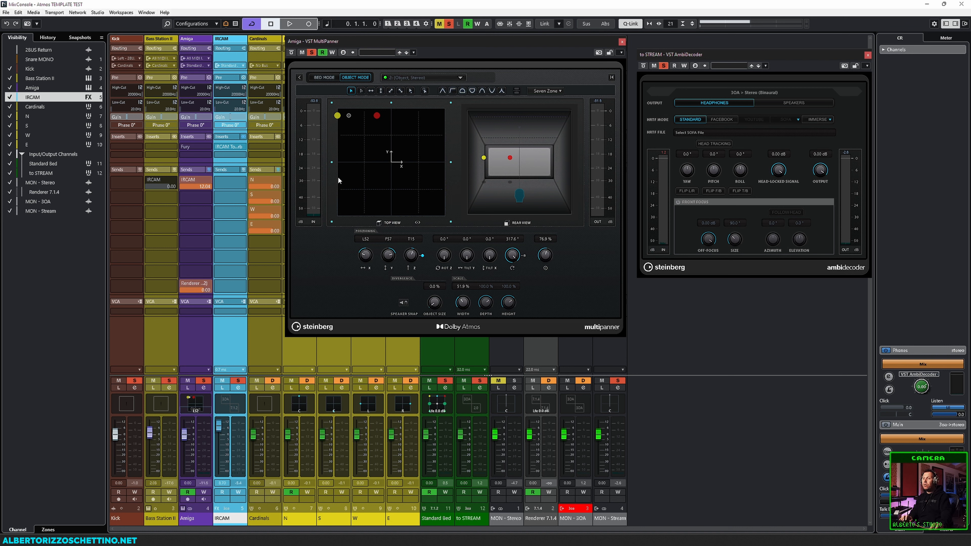
Audition the loop while comparing the Amiga panner's Bed Mode and Object Mode, ending in Object Mode.
click(336, 77)
click(336, 77)
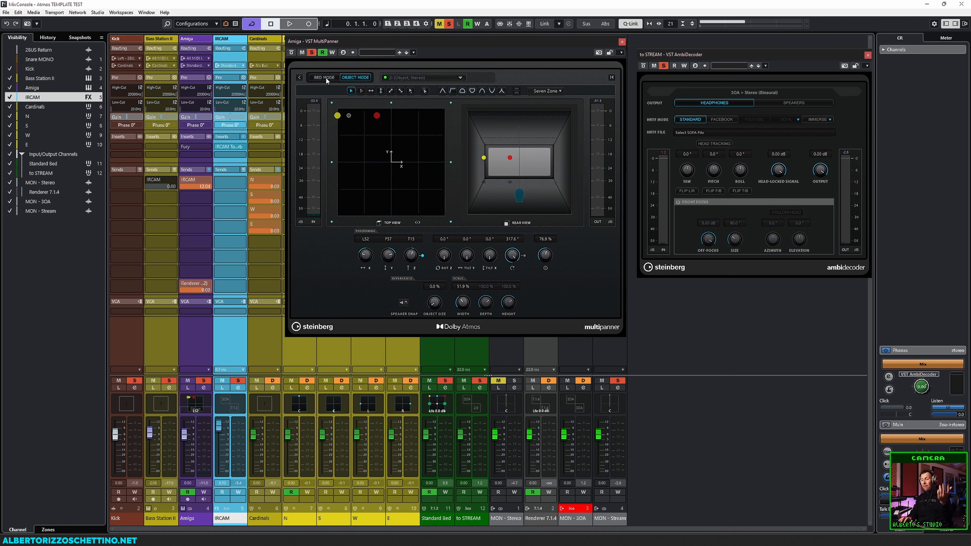
key(space)
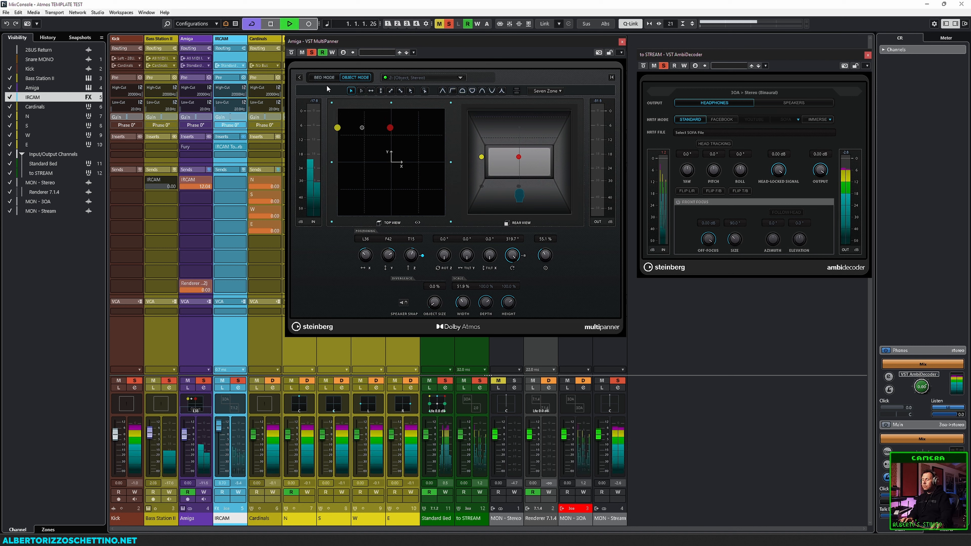
click(327, 77)
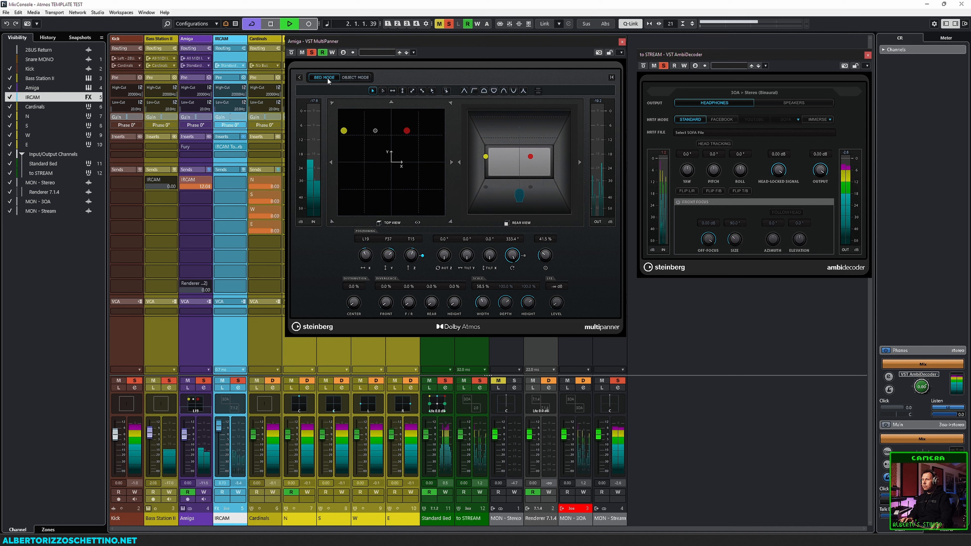
click(356, 77)
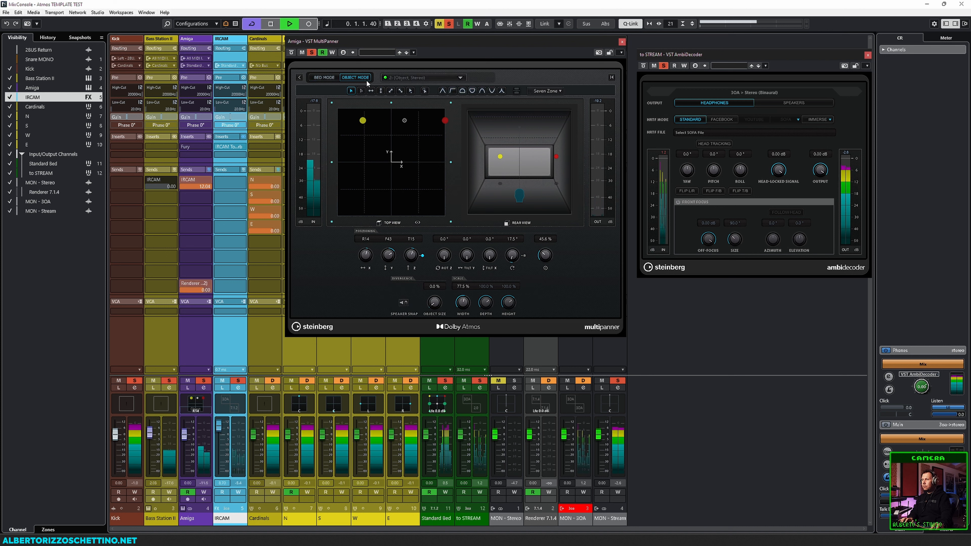
click(326, 77)
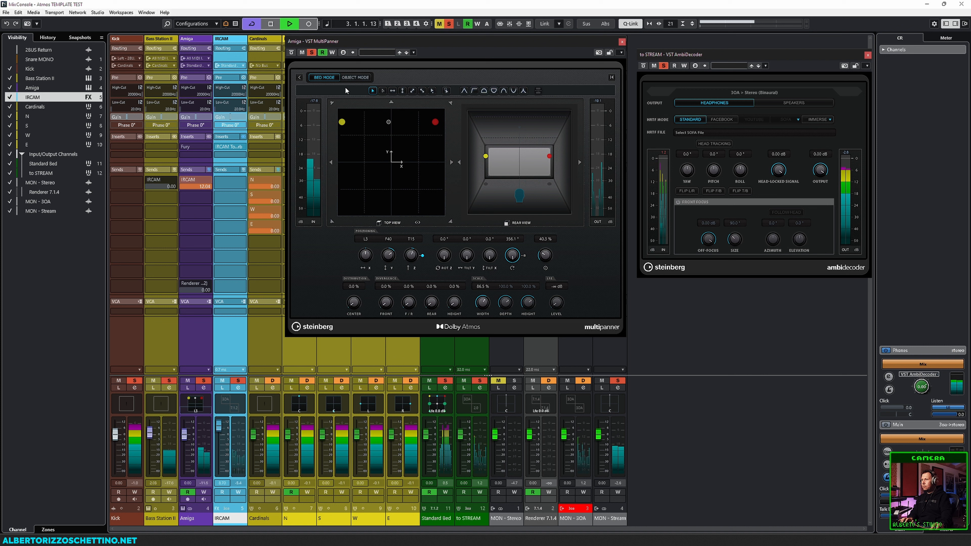
click(353, 78)
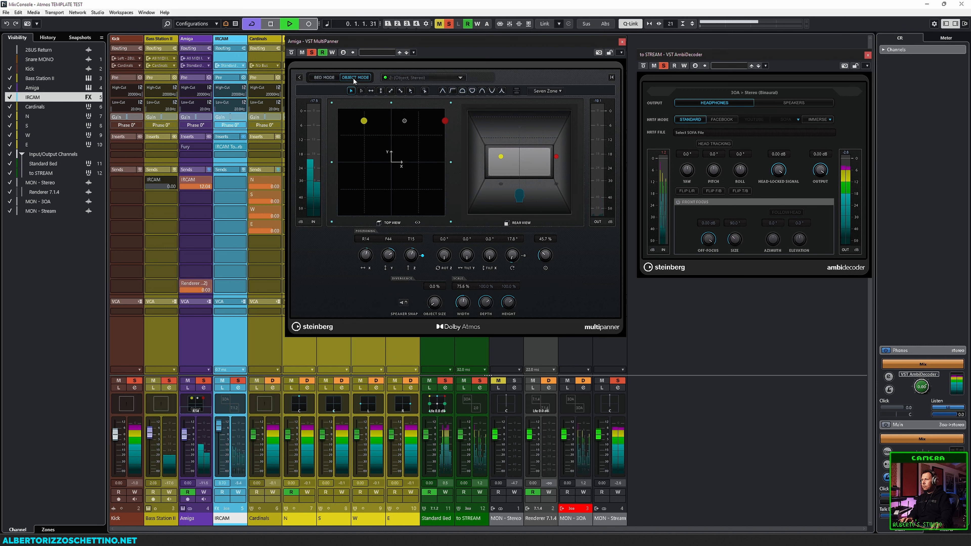
key(space)
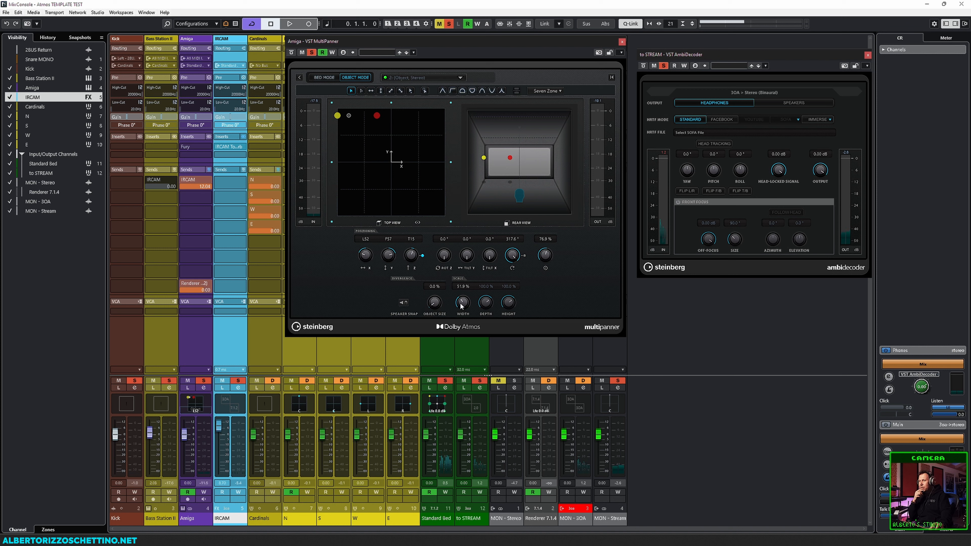
Turn off automation reading on the Amiga panner and set its width to 0.0 %.
click(322, 53)
drag(461, 322, 461, 342)
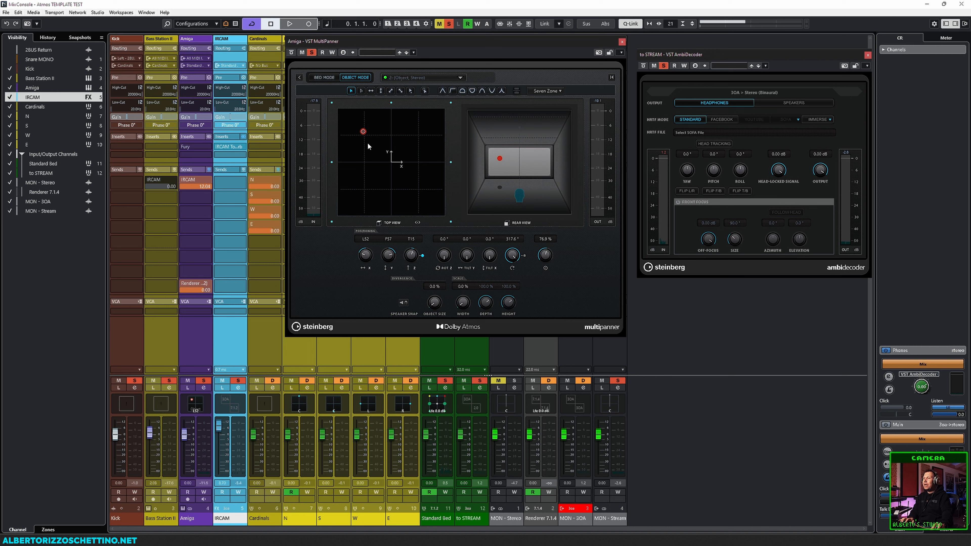
Audition the zero-width Amiga source while moving it along the front of the room from L35 to the centre at F75.
key(space)
drag(363, 132, 375, 109)
key(space)
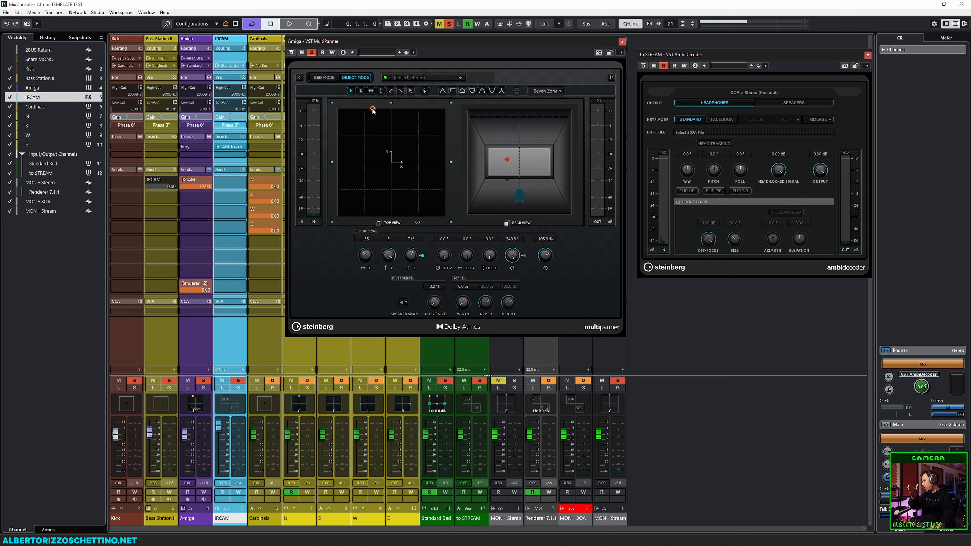
key(space)
mouse_move(373, 110)
mouse_down()
mouse_move(434, 211)
mouse_move(444, 114)
mouse_move(429, 116)
mouse_move(341, 214)
mouse_move(389, 128)
mouse_move(391, 152)
mouse_move(411, 151)
mouse_move(446, 101)
mouse_move(384, 143)
mouse_move(424, 214)
mouse_move(390, 213)
mouse_move(386, 115)
mouse_up()
key(space)
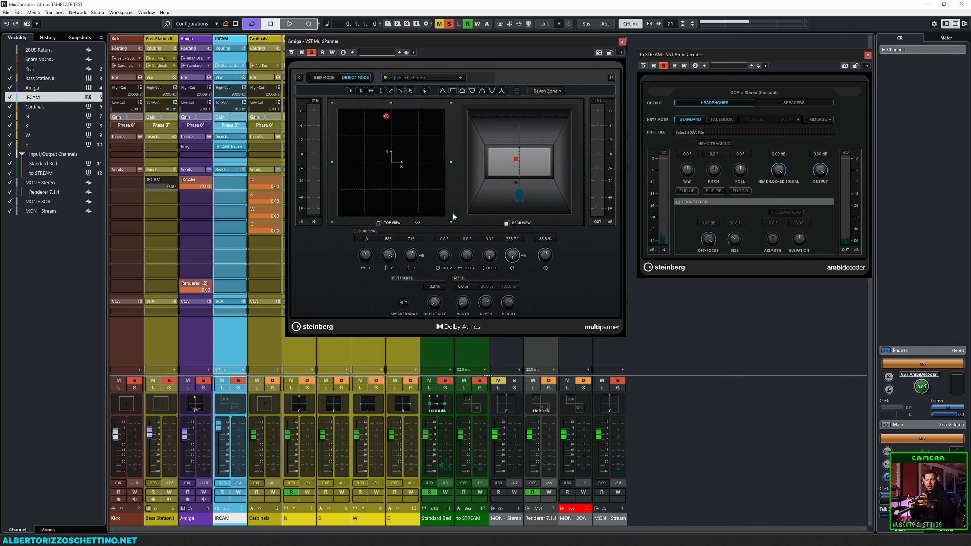
drag(386, 119, 391, 123)
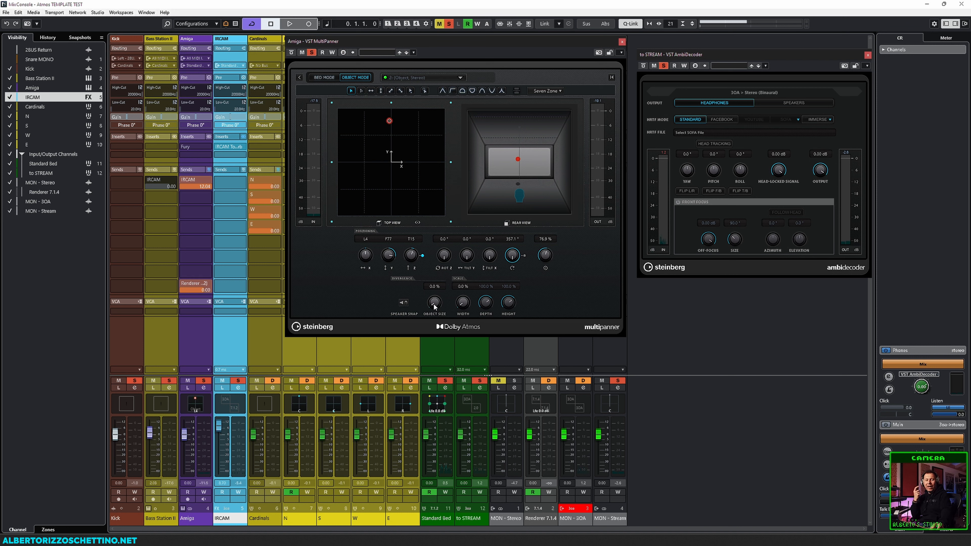
drag(386, 123, 389, 124)
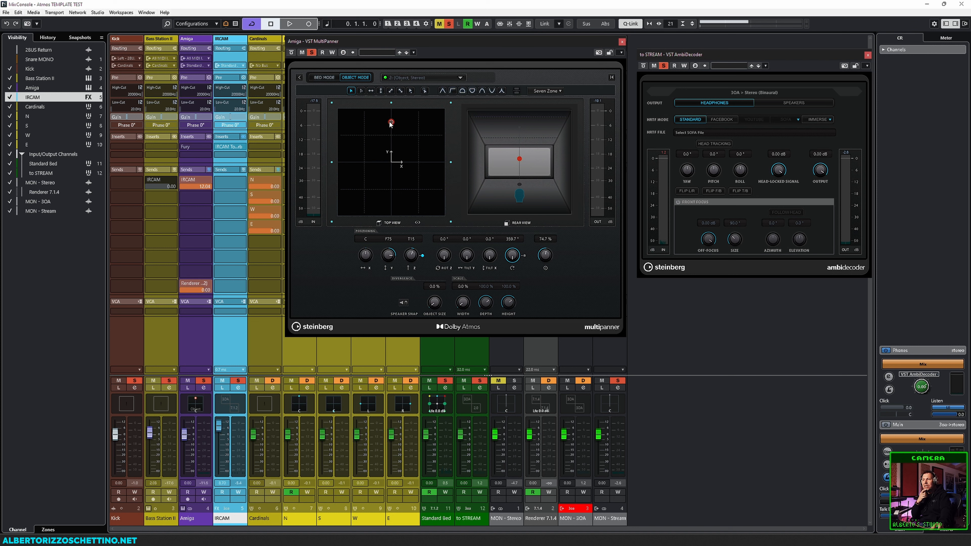
Try panner widths of about 36 % and 10.6 % while moving the Amiga source to the centre at F36.
drag(463, 307, 462, 286)
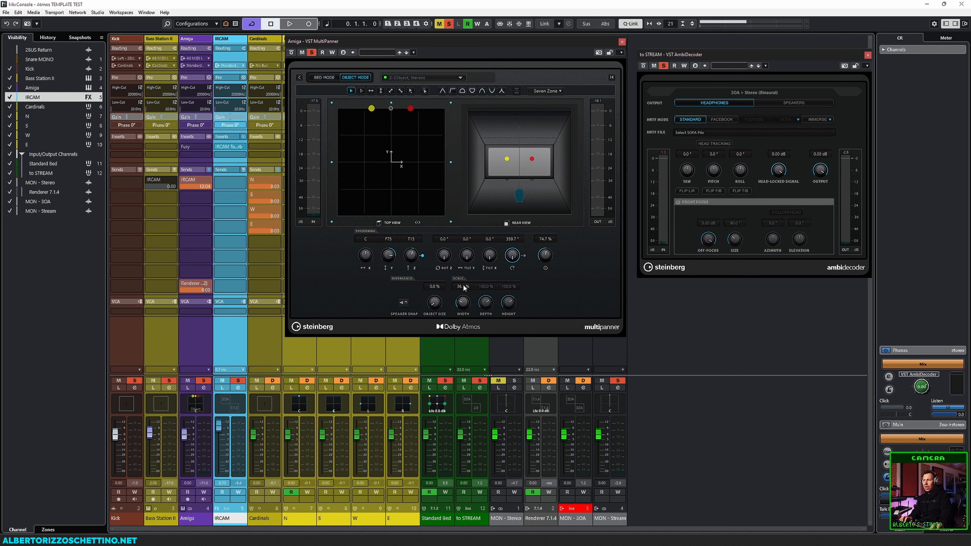
drag(391, 111, 393, 113)
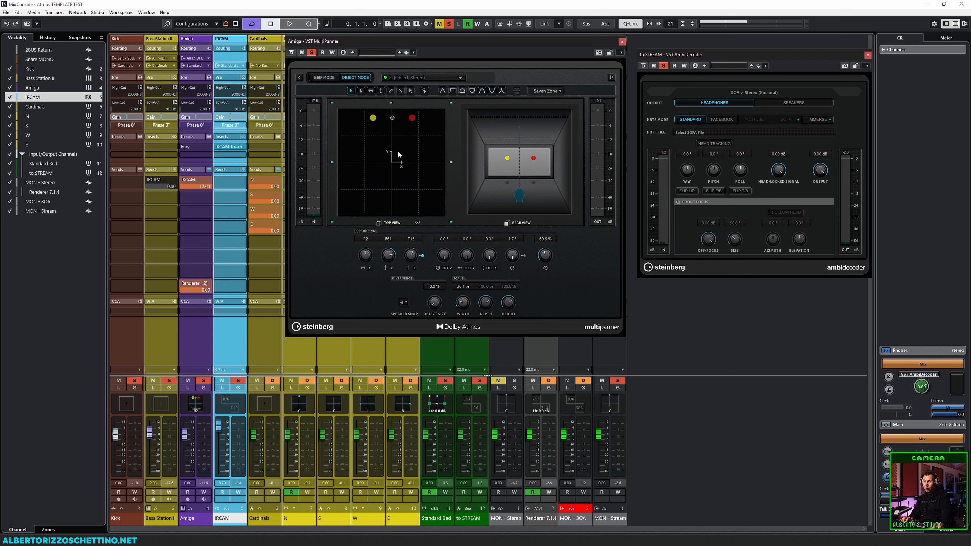
drag(465, 306, 466, 313)
scroll(462, 304, down, 3)
drag(390, 128, 391, 141)
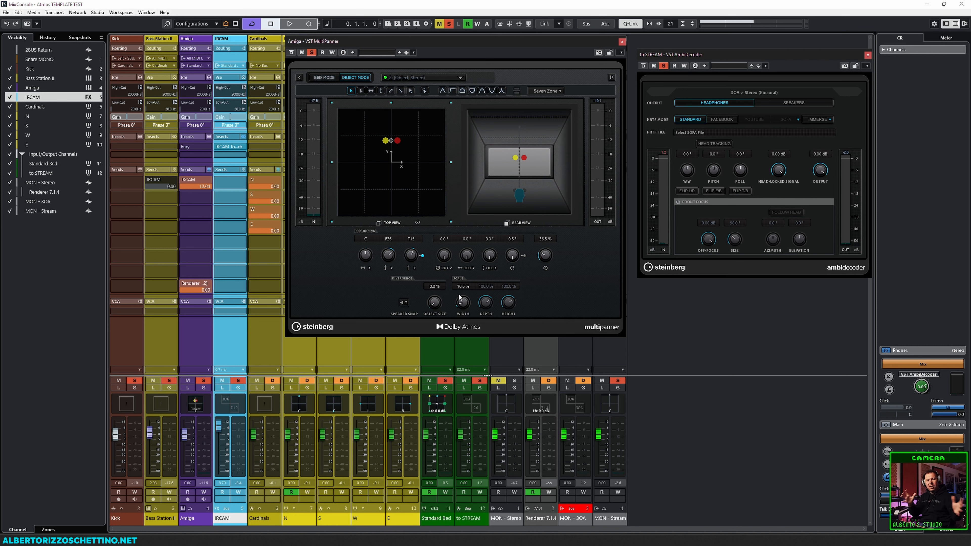
Audition the loop while widening the Amiga source to about 100 %.
key(space)
drag(464, 304, 467, 260)
key(space)
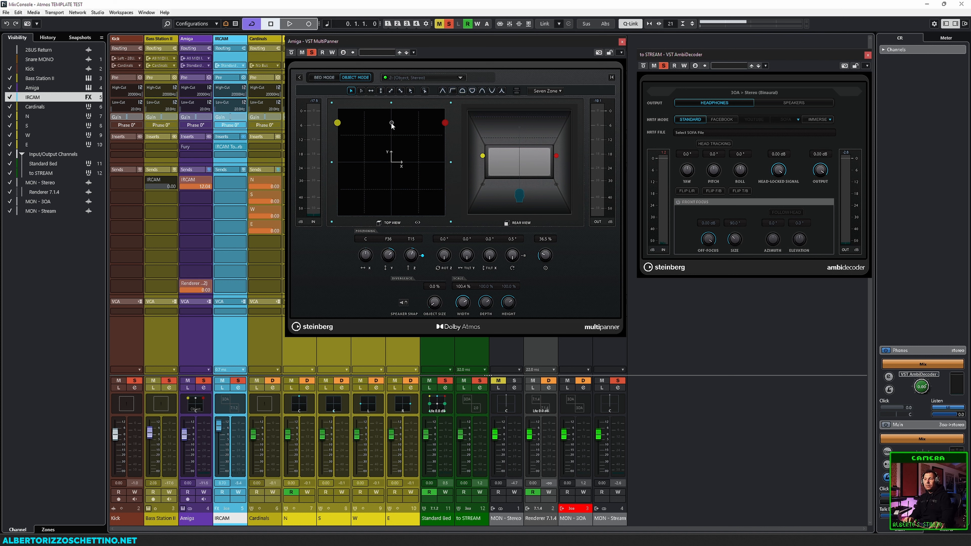
Switch the Amiga panner to Bed Mode and try the source at the centre, F26, with about 90.5 % width.
click(324, 79)
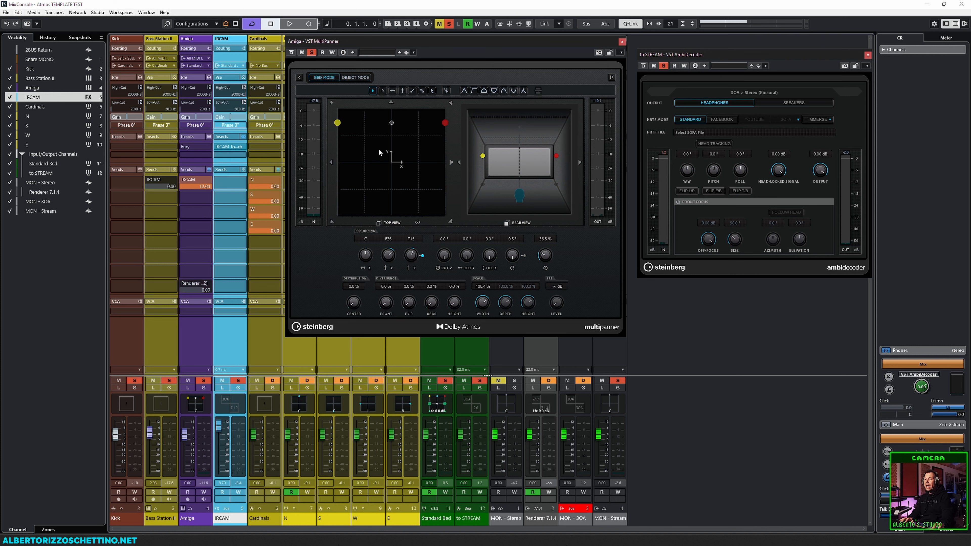
drag(391, 134, 391, 133)
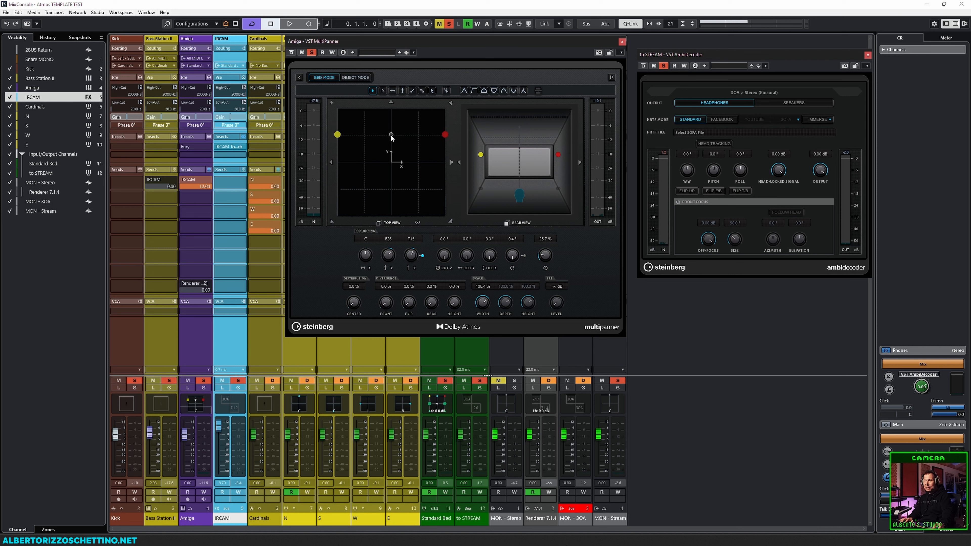
mouse_move(482, 302)
mouse_down()
mouse_move(477, 328)
mouse_move(479, 305)
mouse_up()
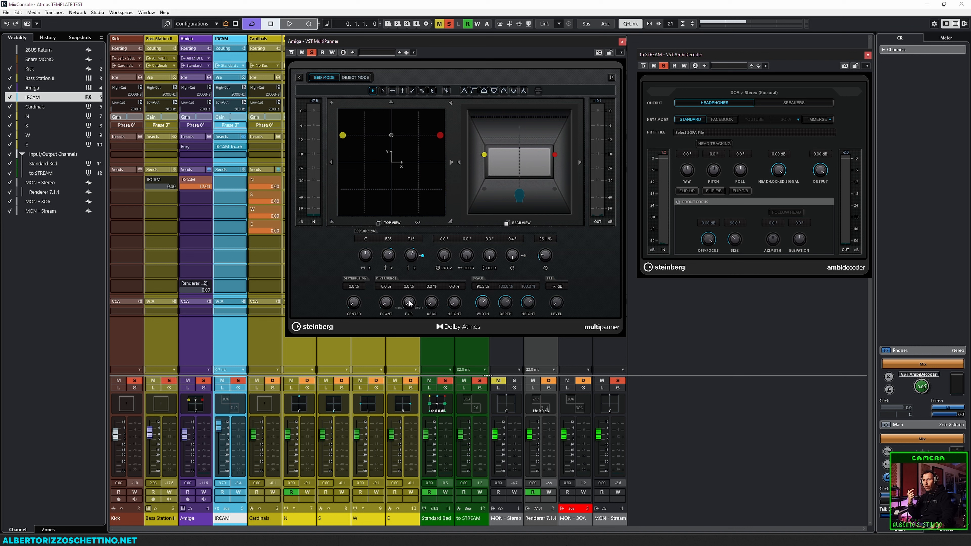
Restore Object Mode with 0.0 % width, move the Amiga source to about R14, F68, and audition the loop.
click(354, 78)
drag(460, 300, 454, 409)
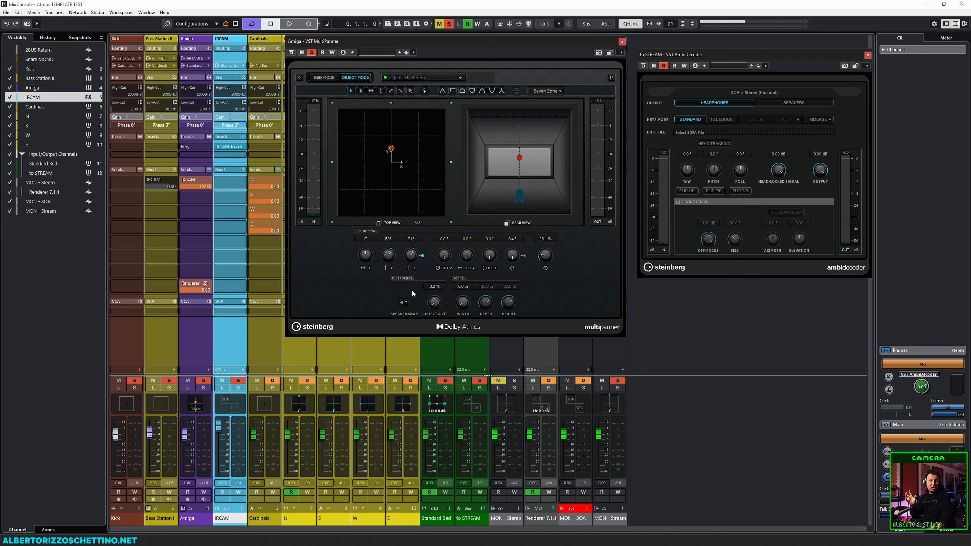
mouse_move(391, 150)
mouse_down()
mouse_move(372, 114)
mouse_move(400, 113)
mouse_move(377, 206)
mouse_move(399, 100)
mouse_move(375, 229)
mouse_move(400, 138)
mouse_up()
key(space)
key(space)
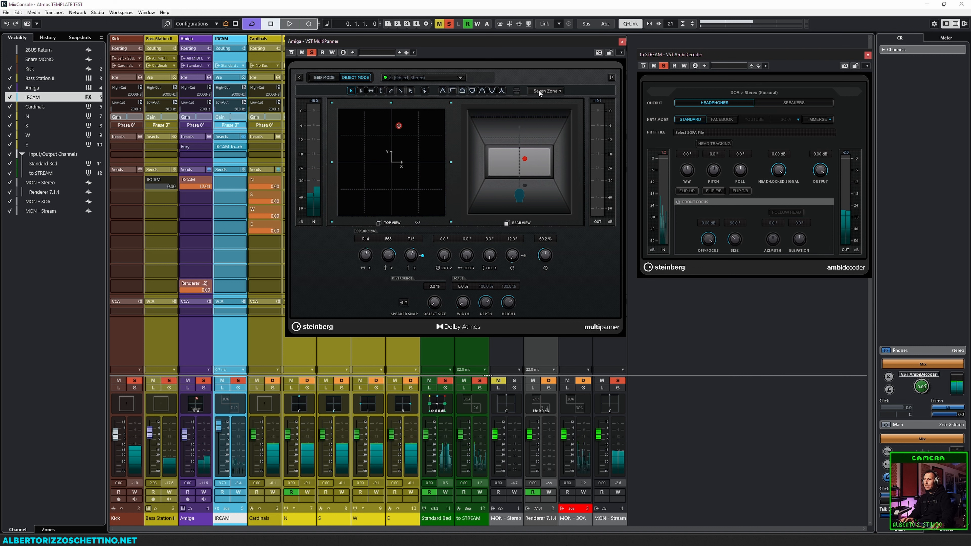
Close the MultiPanner and replace the Amiga channel's panner with EnergyPanner, positioning its window clear of the AmbiDecoder.
click(622, 42)
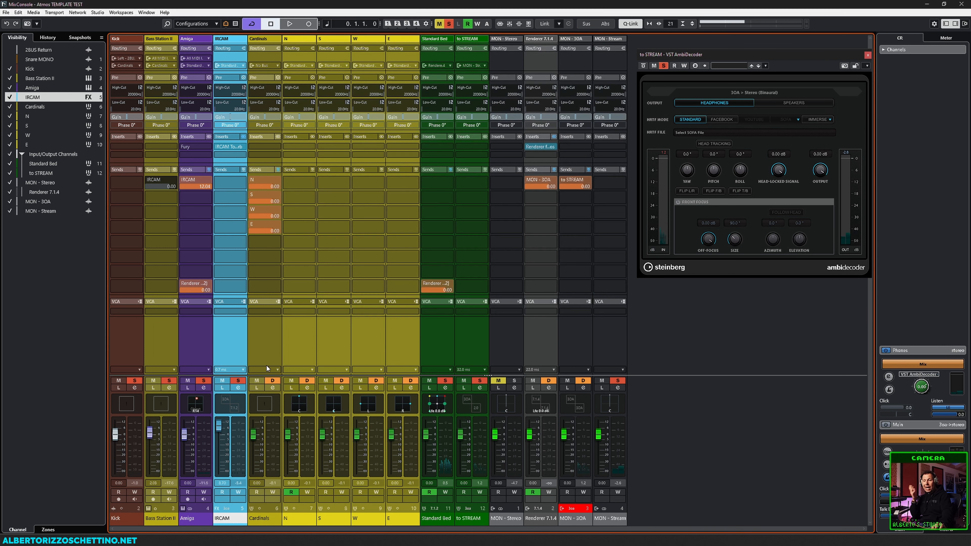
right_click(196, 402)
mouse_move(256, 427)
click(318, 435)
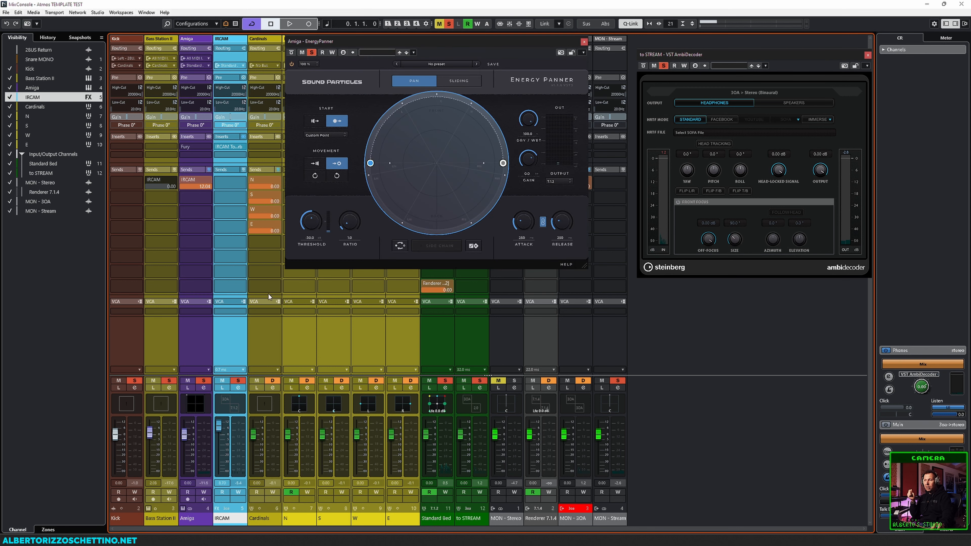
drag(424, 45, 456, 67)
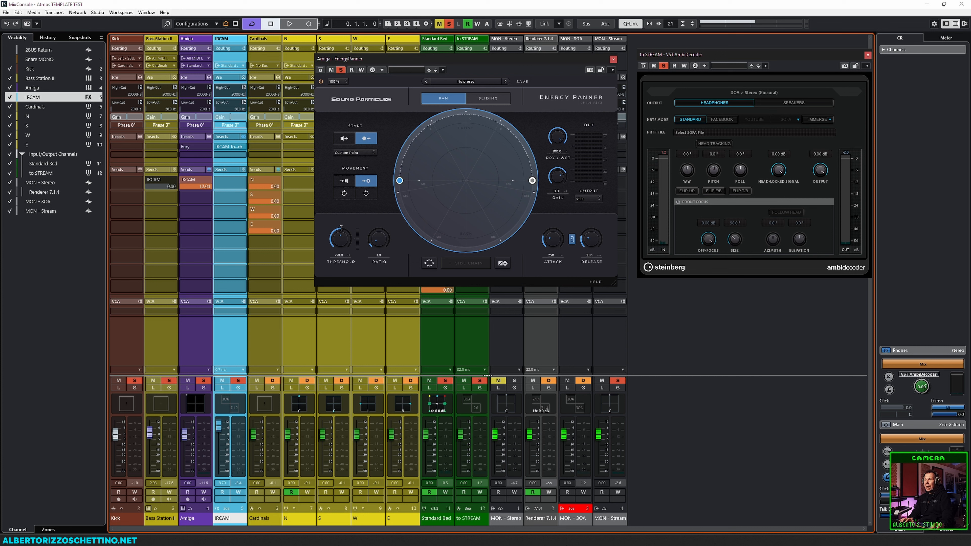
Play the loop and adjust EnergyPanner's threshold and ratio to the Amiga signal.
key(space)
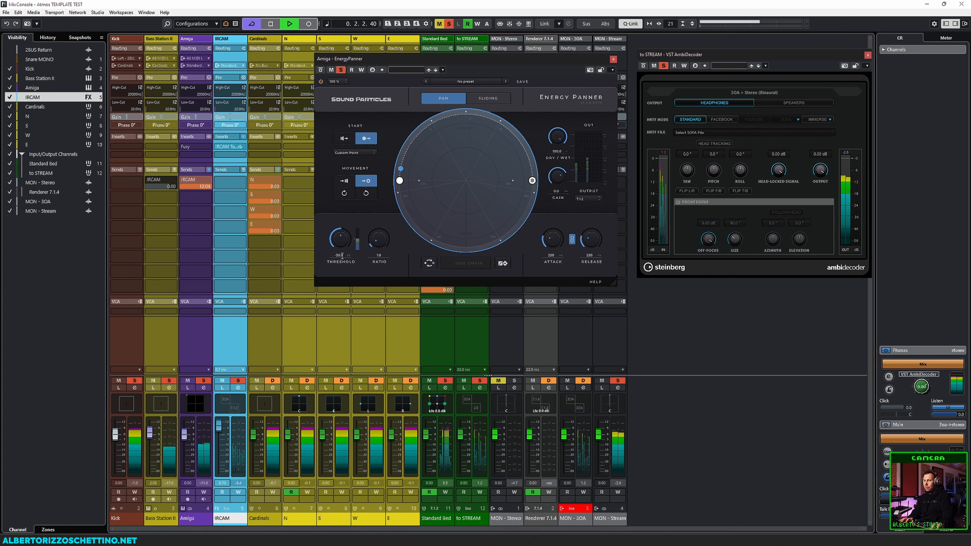
drag(340, 248, 339, 273)
drag(347, 240, 347, 202)
Place EnergyPanner's custom start and end points inside the circle at front left and front right, and lengthen its attack and release.
drag(531, 173, 513, 126)
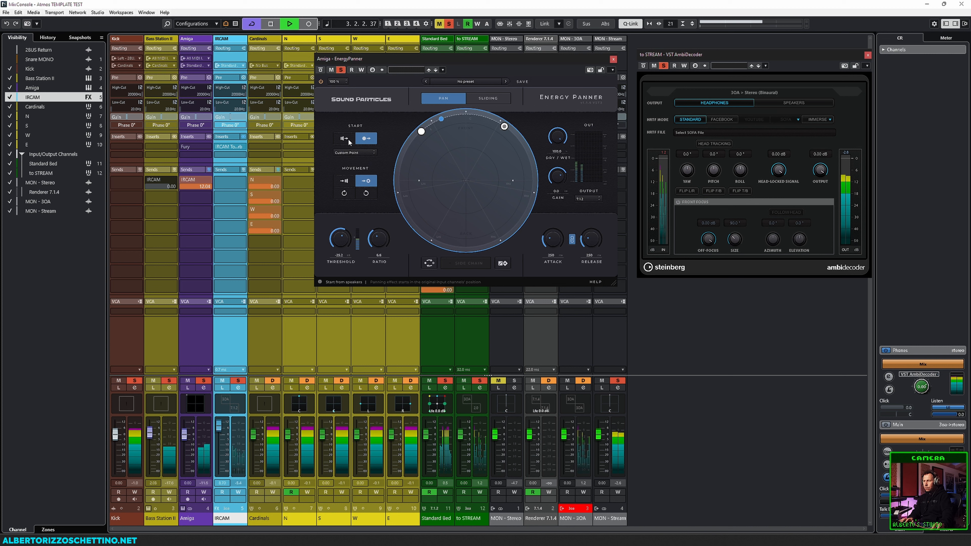
click(369, 141)
drag(423, 138, 452, 185)
drag(505, 127, 502, 158)
mouse_move(443, 179)
mouse_down()
mouse_move(426, 156)
mouse_move(439, 164)
mouse_up()
drag(502, 154, 506, 156)
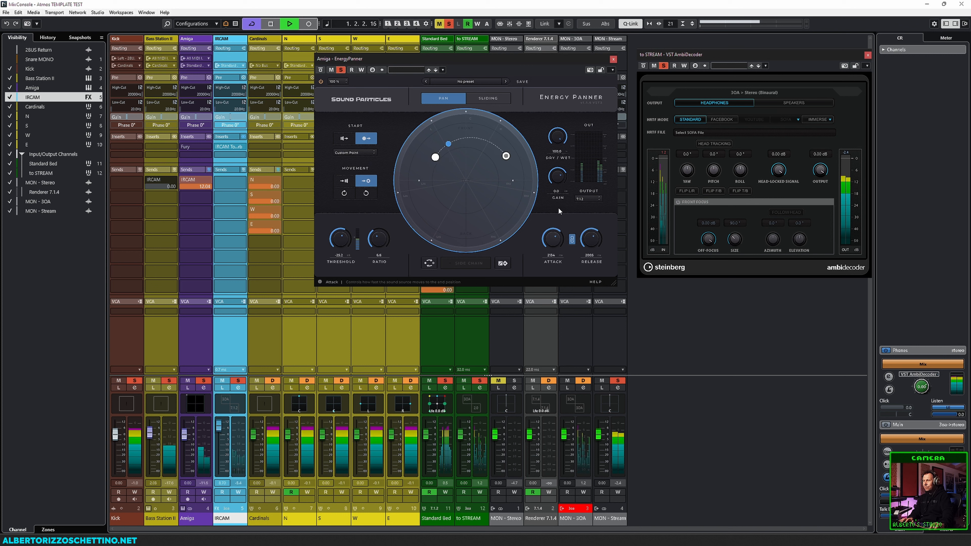
key(space)
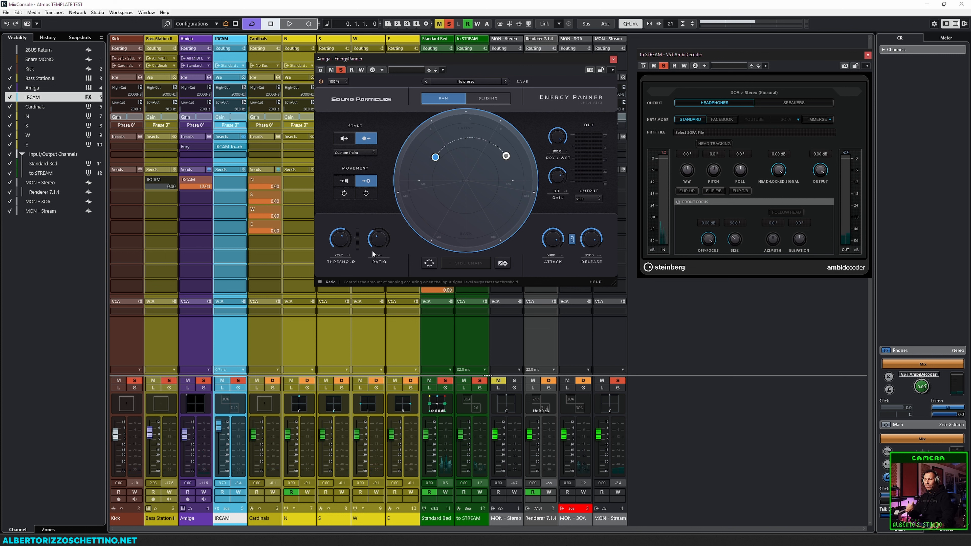
Set EnergyPanner's ratio to 1.2 and readjust its threshold, then lower the Amiga fader slightly during playback.
key(space)
drag(380, 267, 381, 271)
drag(337, 238, 381, 243)
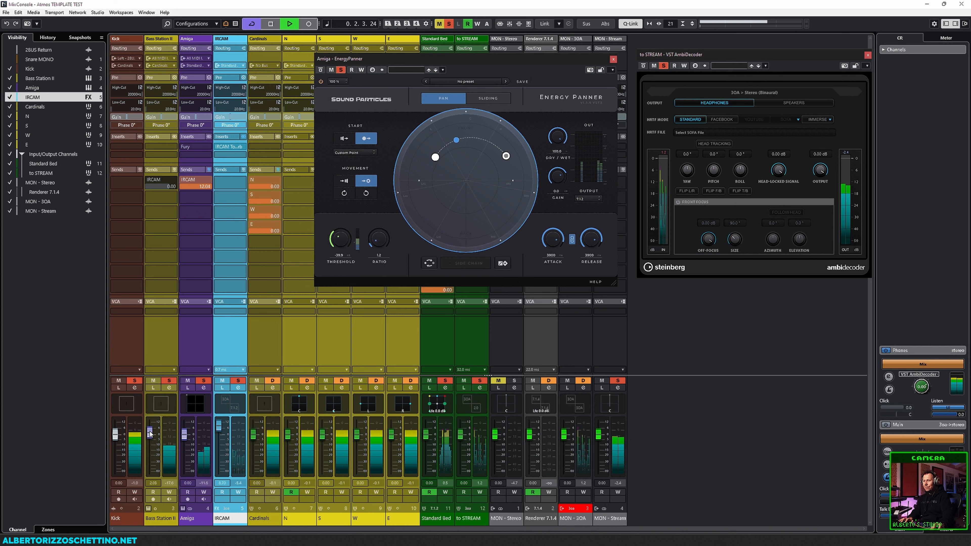
drag(187, 438, 197, 440)
key(space)
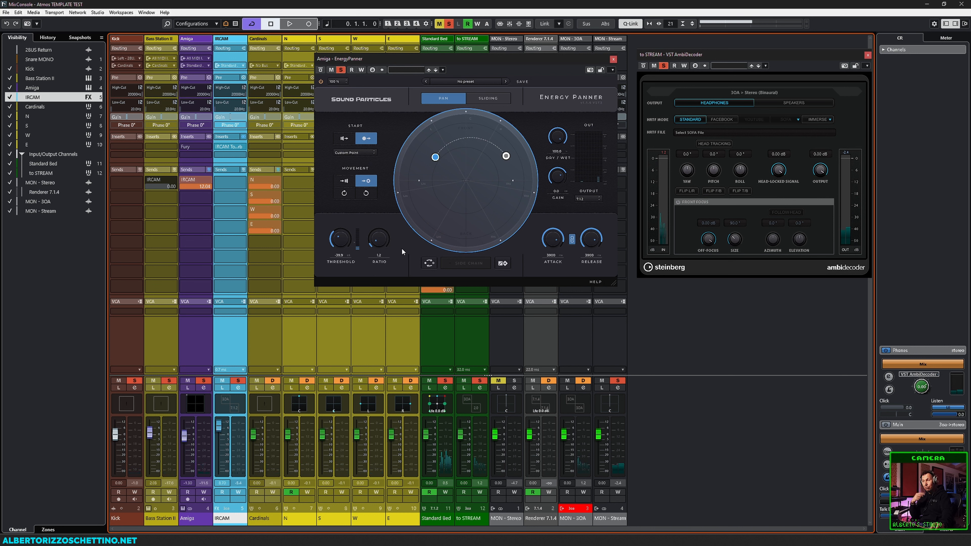
Review EnergyPanner's output format options and compare its Sliding mode with Pan mode.
click(589, 199)
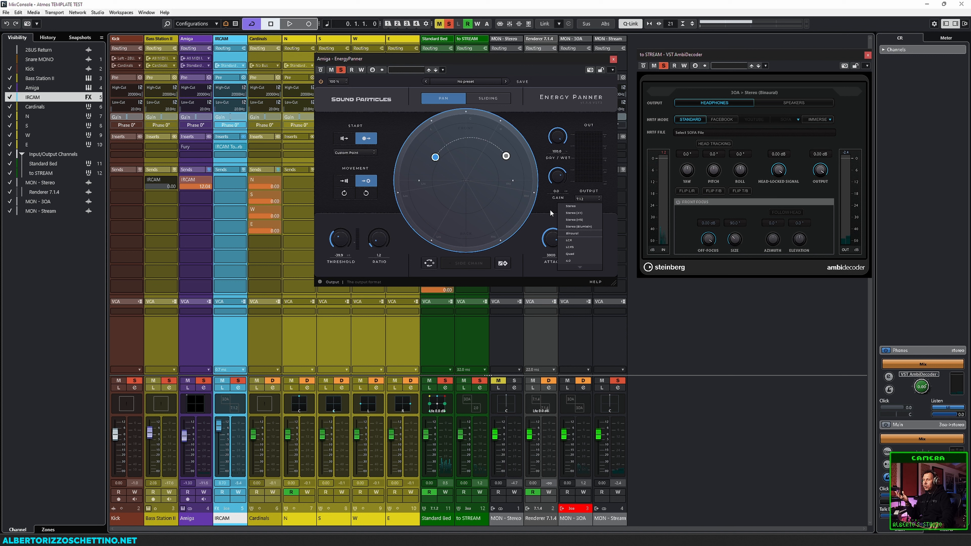
click(554, 200)
click(477, 97)
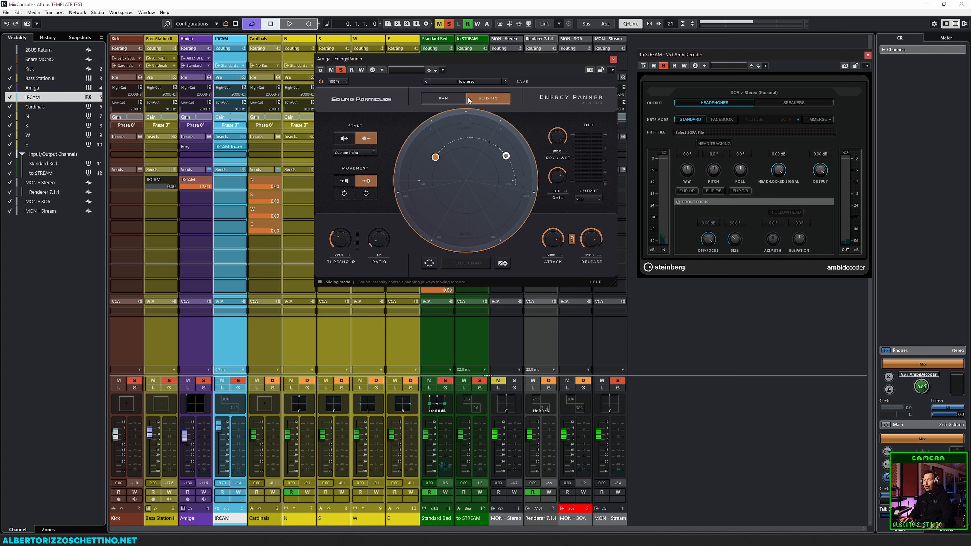
click(449, 97)
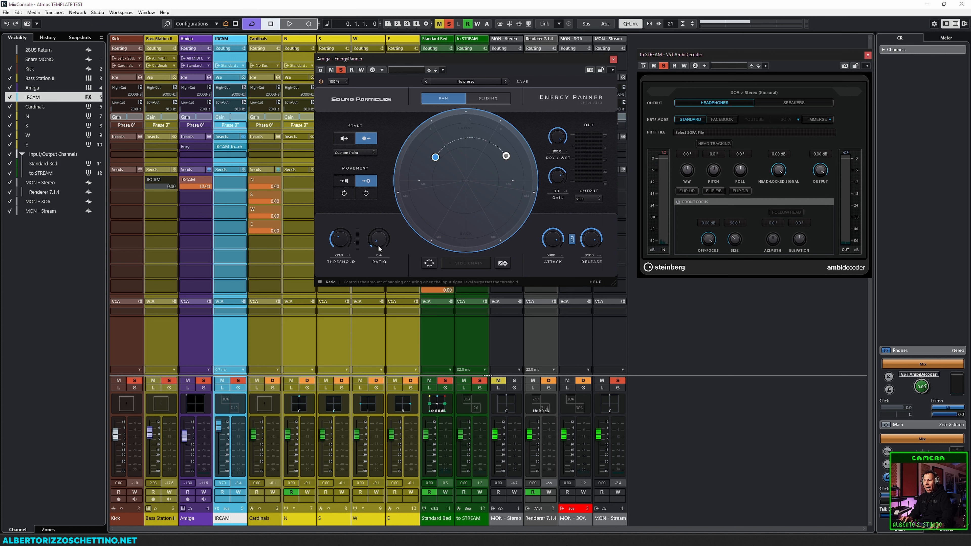
Set EnergyPanner's movement towards the speakers and place the custom start point just behind the circle's centre during playback.
click(344, 181)
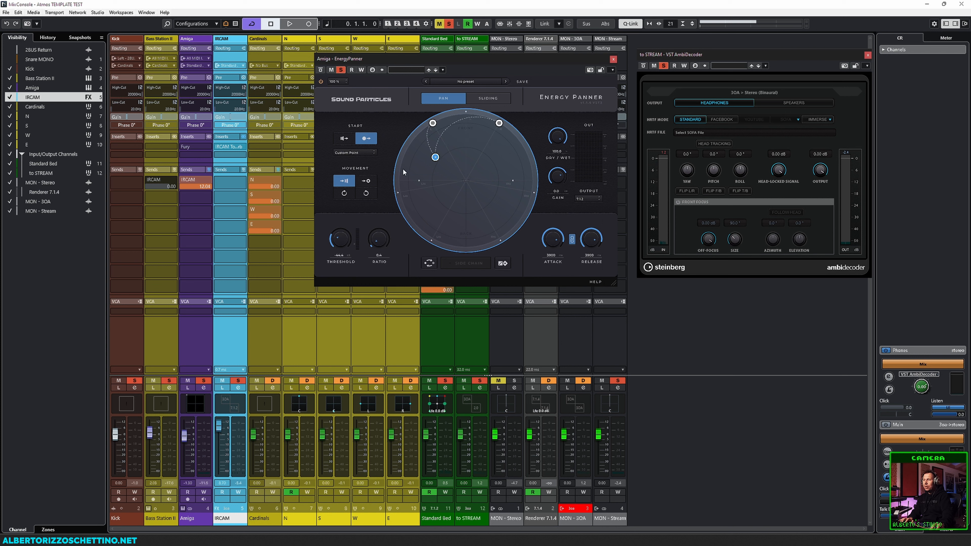
drag(434, 158, 468, 184)
key(space)
mouse_move(431, 122)
mouse_down()
mouse_move(419, 156)
mouse_move(433, 190)
mouse_move(457, 210)
mouse_up()
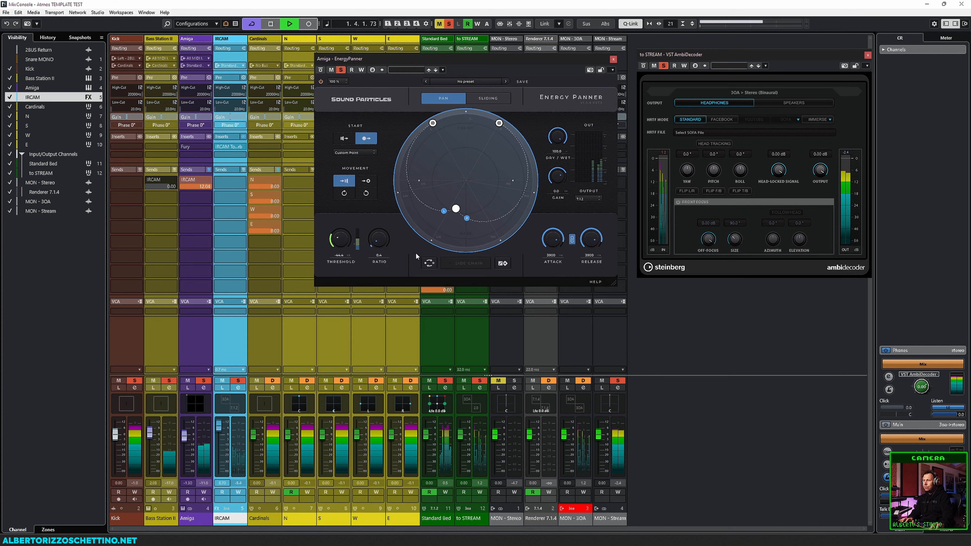
Lower EnergyPanner's threshold, attack and release, and dry/wet amount while the loop plays.
drag(340, 242, 340, 248)
drag(547, 241, 538, 271)
drag(557, 138, 546, 166)
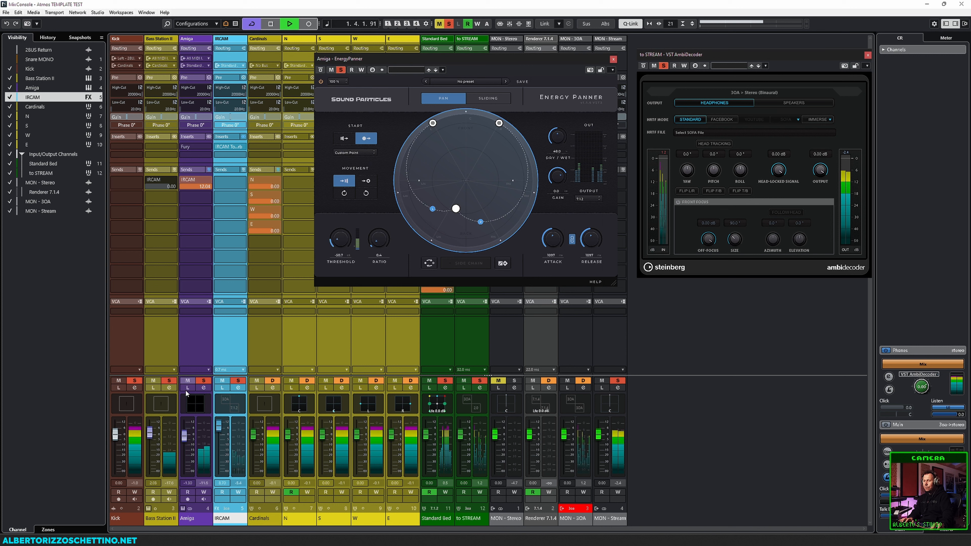
key(space)
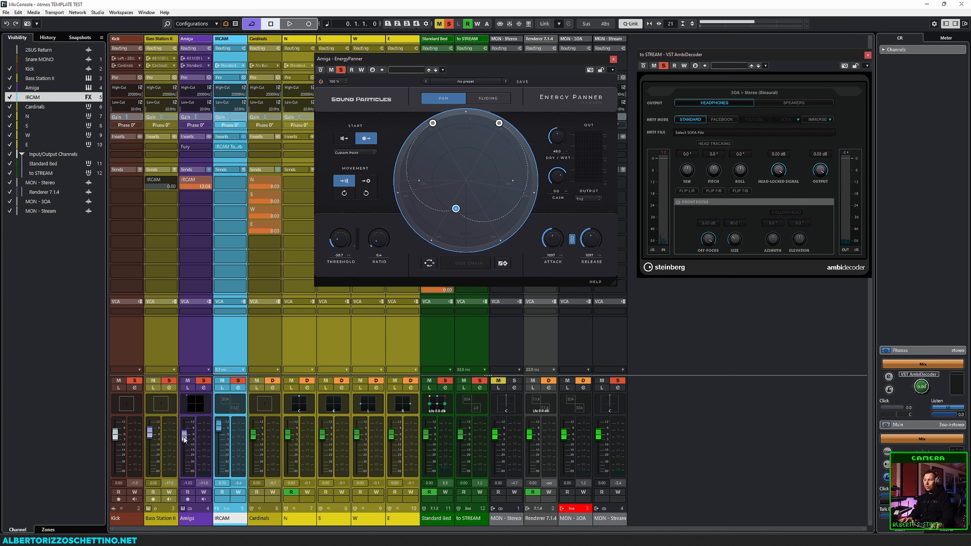
Play the loop and raise EnergyPanner's ratio, varying the Amiga fader and leaving it slightly higher.
key(space)
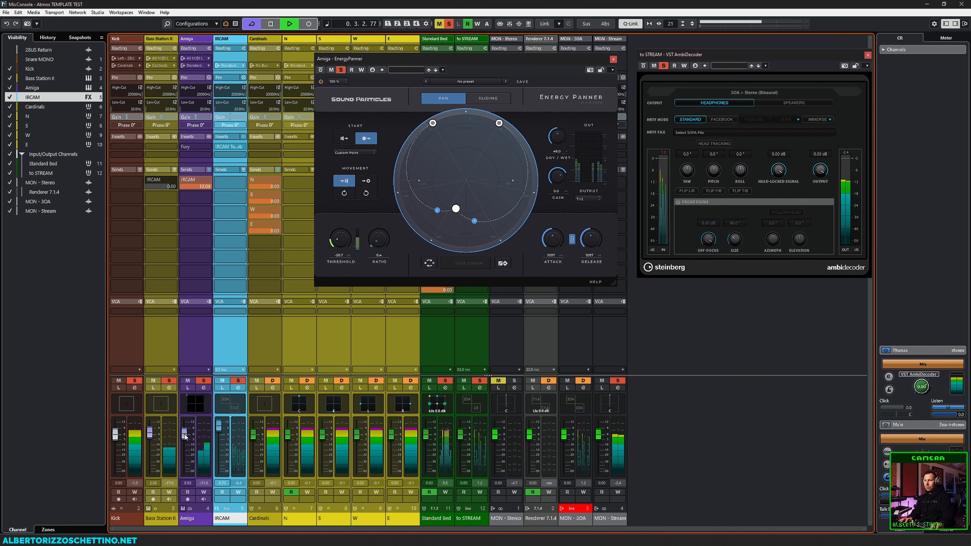
drag(186, 433, 191, 453)
drag(379, 245, 379, 230)
drag(187, 451, 193, 431)
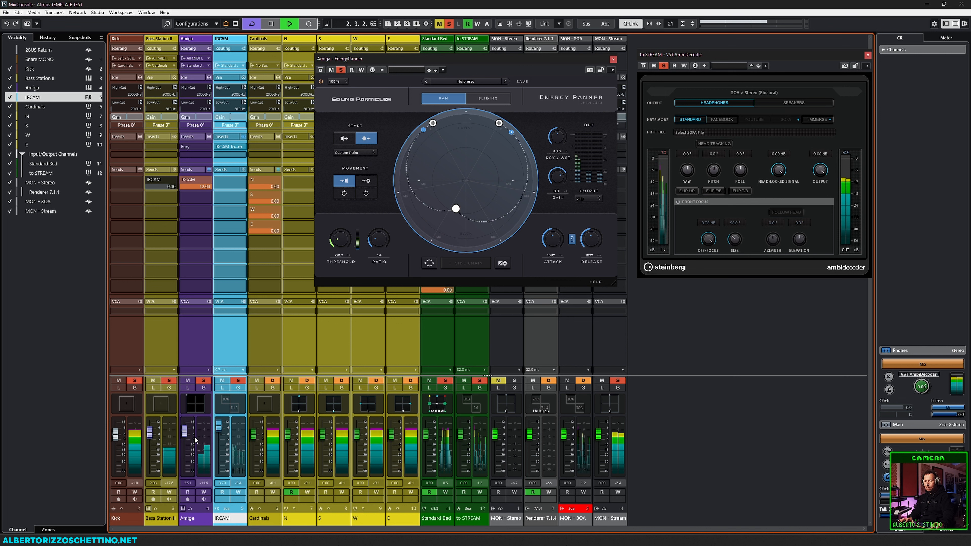
key(space)
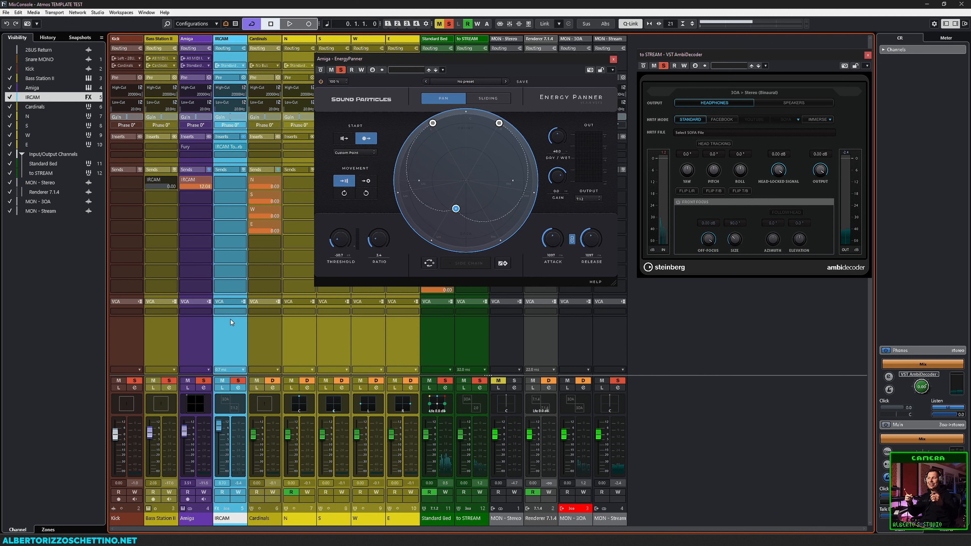
Return EnergyPanner's movement to the custom end point and move the start point to the circle's left side.
click(360, 182)
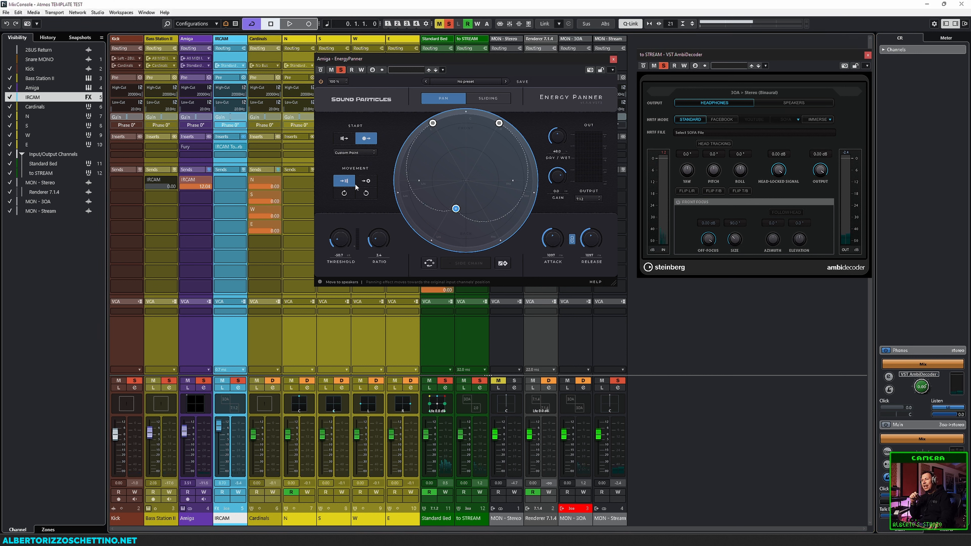
drag(456, 212, 435, 177)
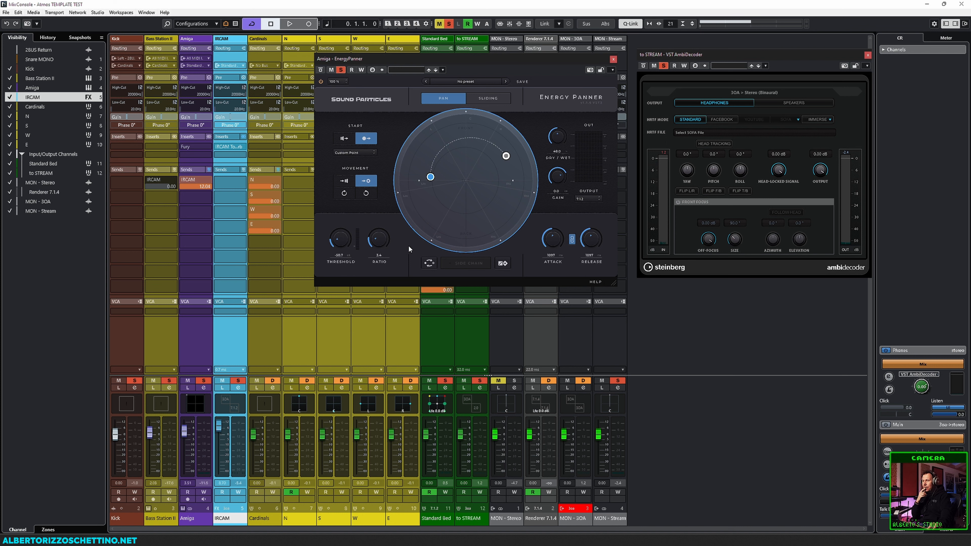
Insert AirMusic after Fury on the Amiga channel and open its window.
click(210, 158)
text(air)
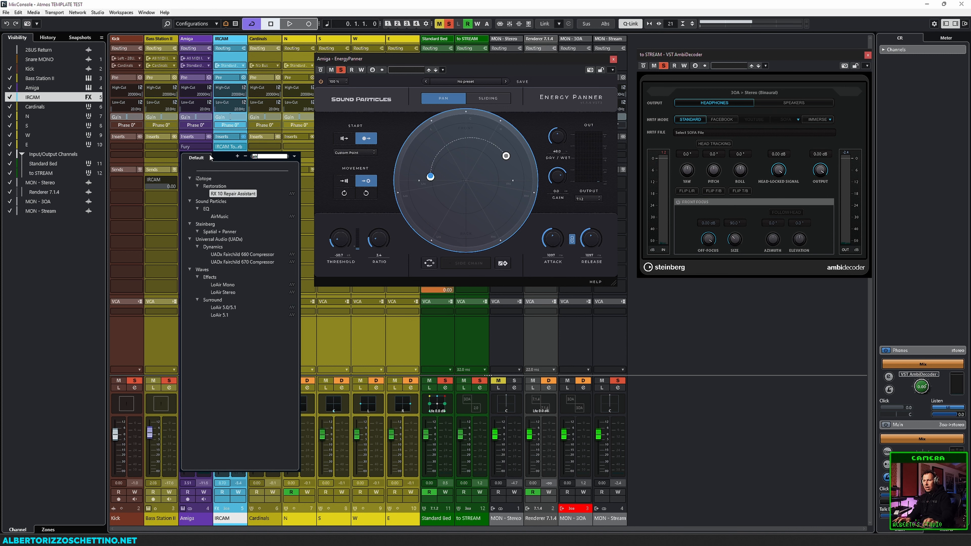
click(219, 217)
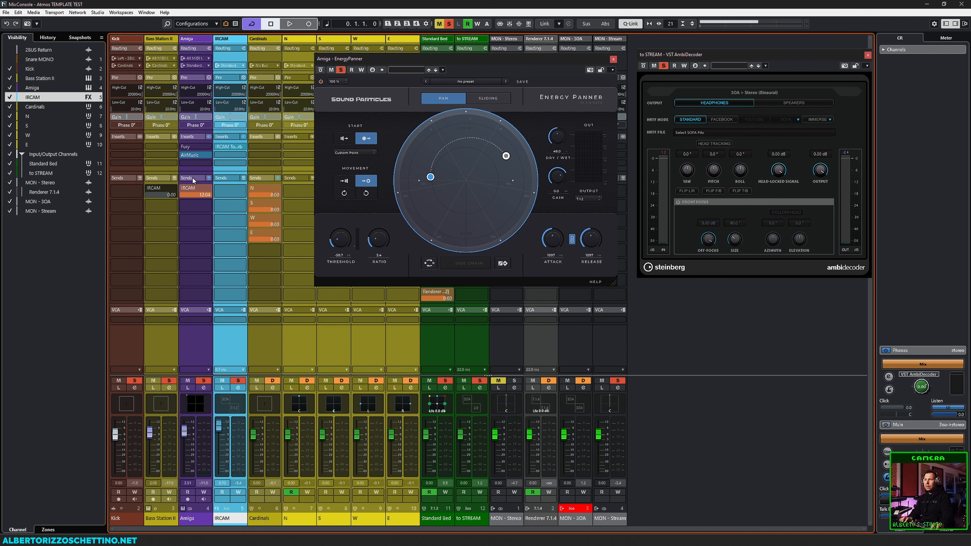
click(191, 156)
Reposition the AirMusic window and set its distance to 2.56 m with 0.2 dB distance attenuation.
drag(406, 165, 421, 101)
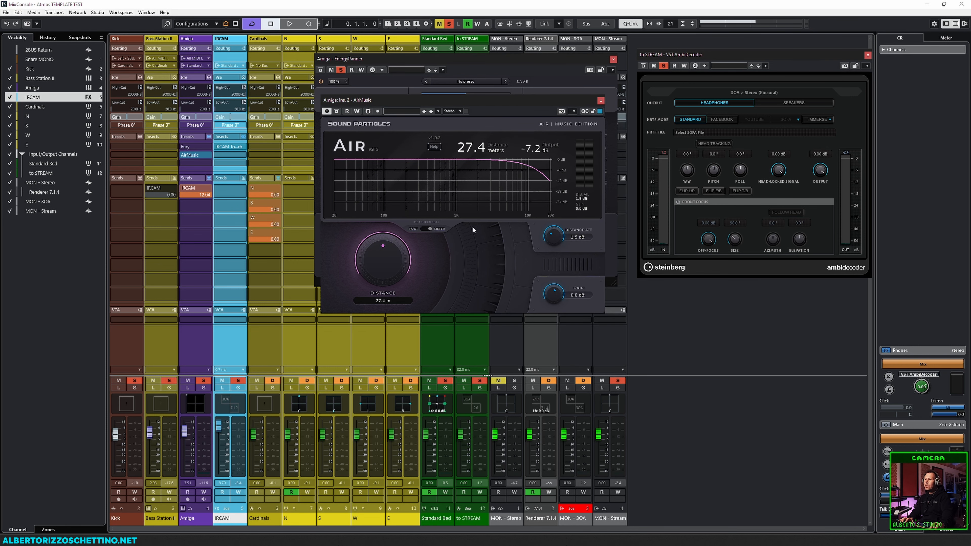
drag(380, 273, 409, 283)
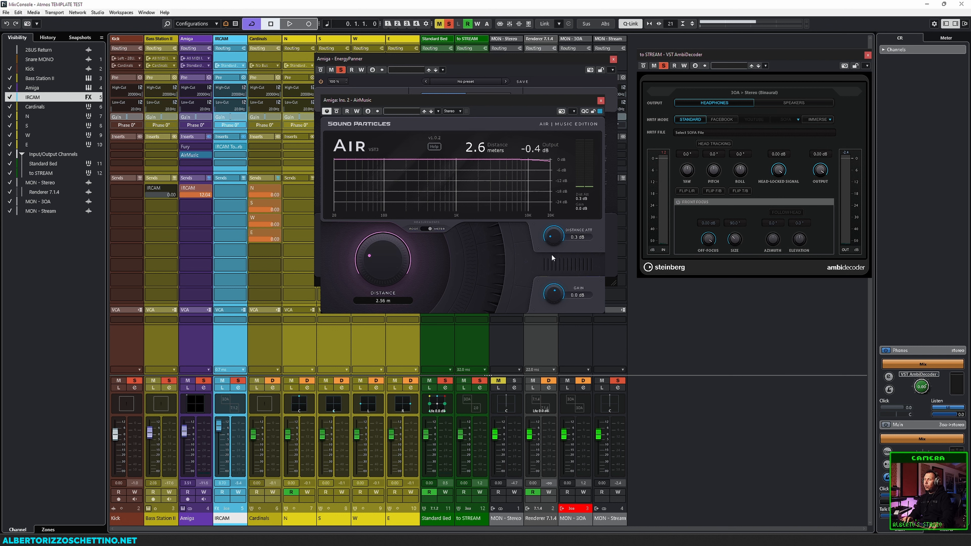
mouse_move(552, 247)
mouse_down()
mouse_move(553, 234)
mouse_move(553, 251)
mouse_up()
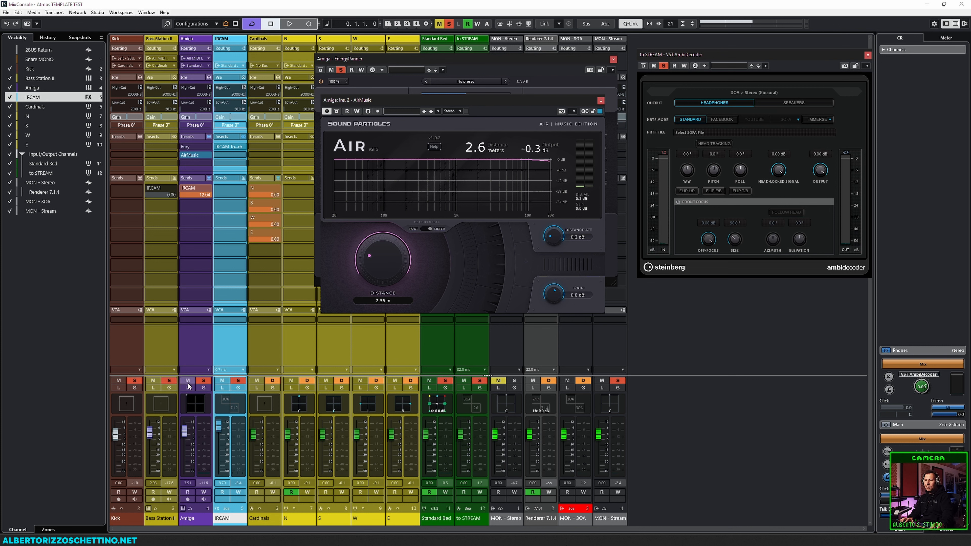
Replace the Amiga channel's EnergyPanner with VST MultiPanner.
right_click(194, 401)
click(195, 398)
right_click(195, 402)
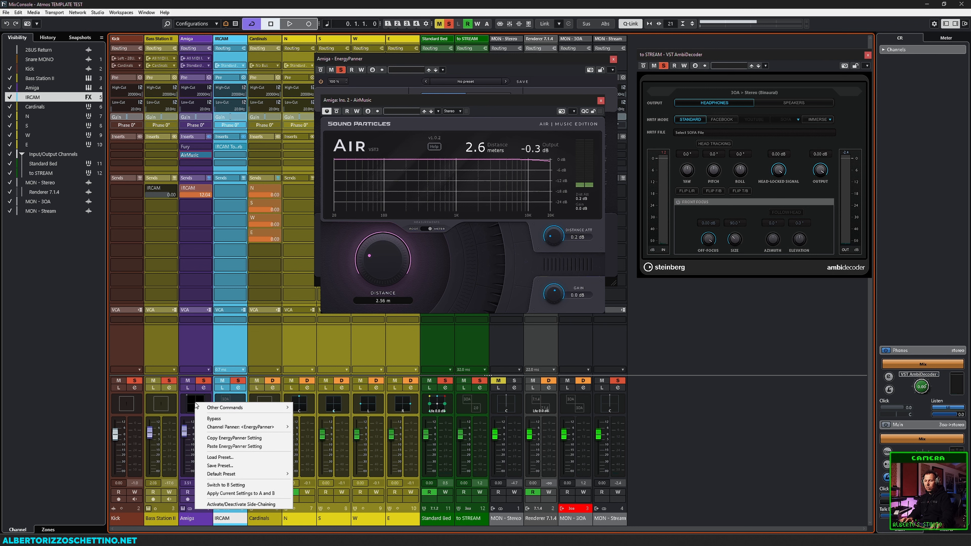
mouse_move(234, 427)
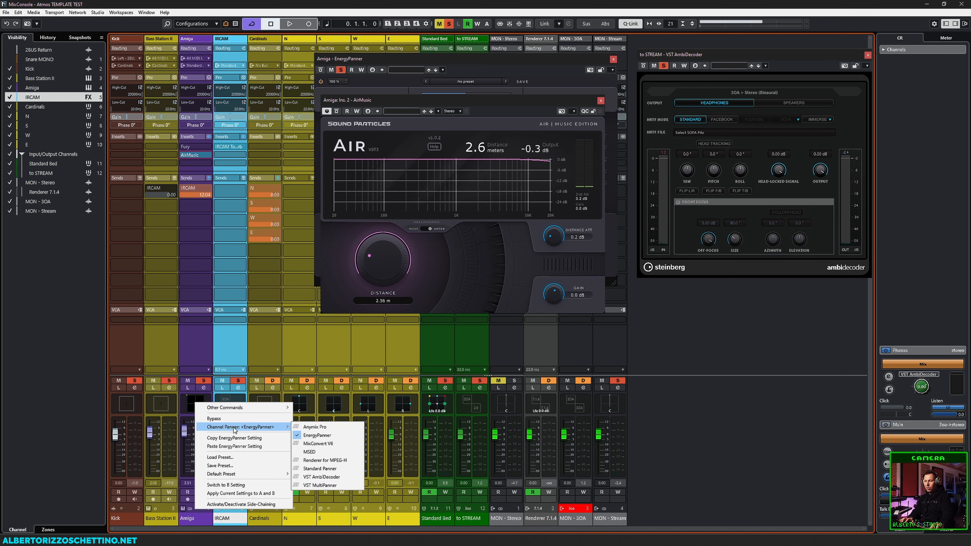
click(321, 485)
drag(490, 321, 464, 436)
Start playback and arrange the MultiPanner and AirMusic windows side by side.
key(space)
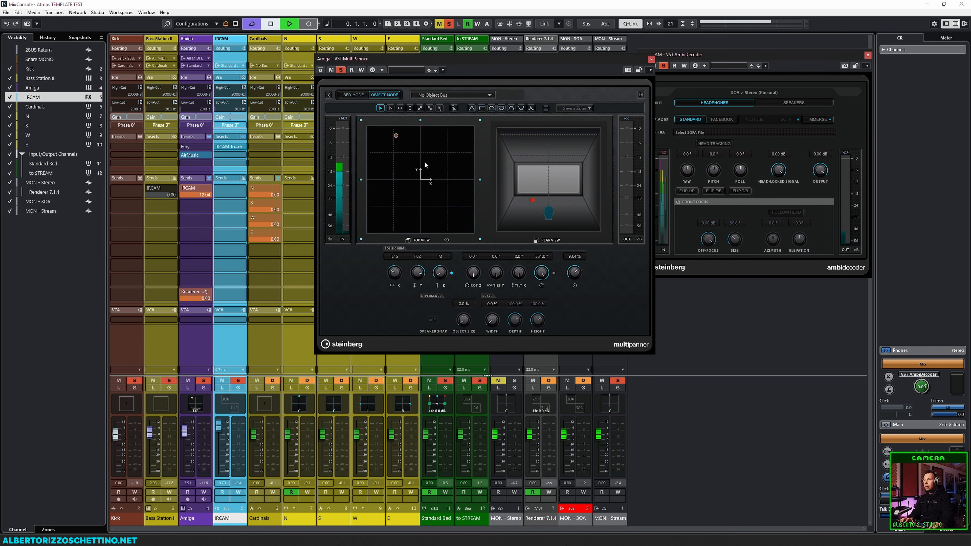
drag(459, 59, 709, 118)
drag(479, 102, 406, 67)
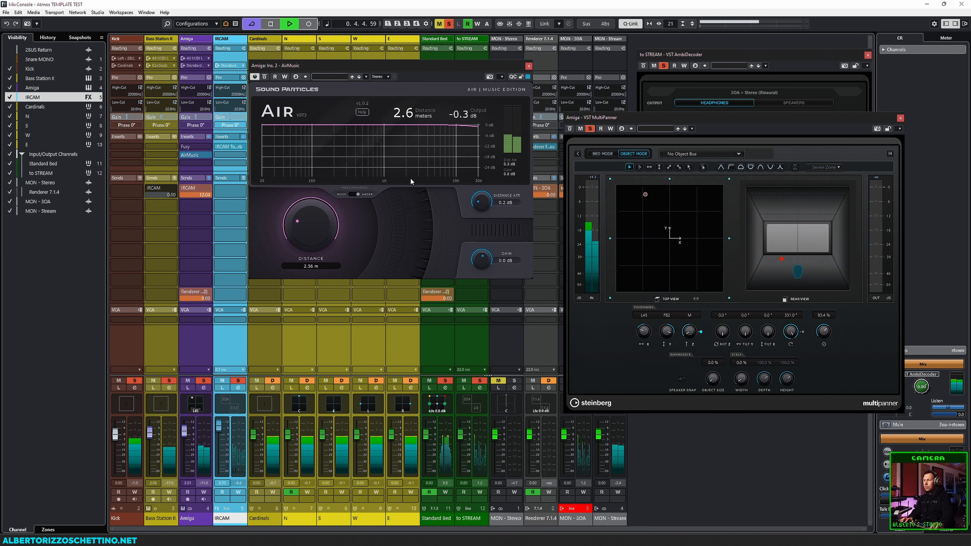
Sweep AirMusic's distance during playback, set distance attenuation to 1.0 dB, and bring the distance down to 0 m.
drag(321, 243, 324, 158)
mouse_move(488, 185)
mouse_down()
mouse_move(489, 174)
mouse_move(487, 187)
mouse_up()
drag(300, 230, 297, 313)
key(space)
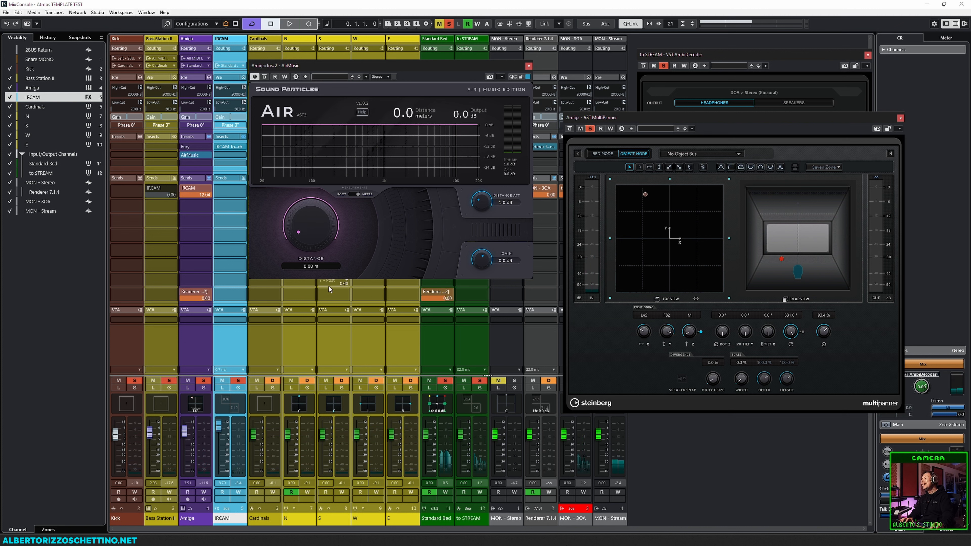
Pan the Amiga object to front centre and audition AirMusic distance changes during playback, finishing at 0 m.
drag(645, 194, 669, 191)
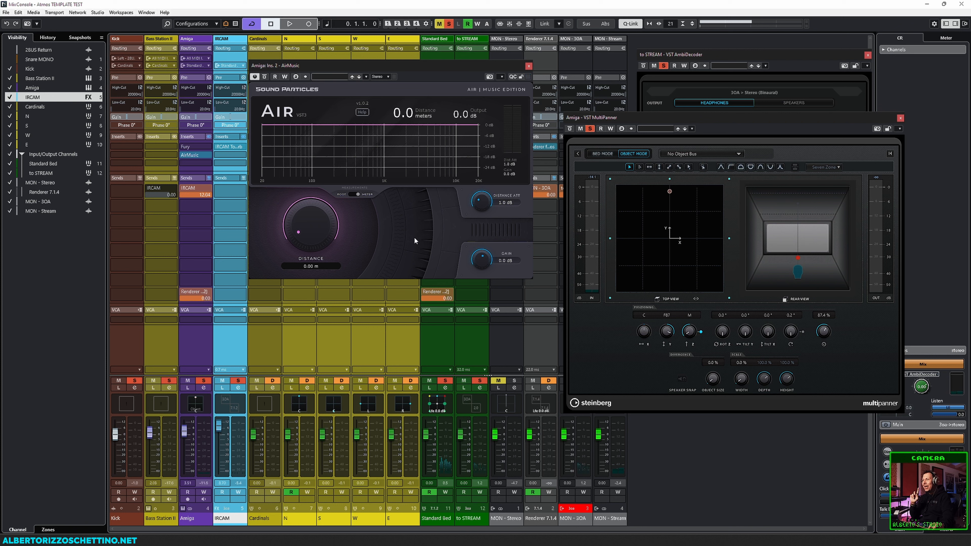
drag(323, 223, 299, 303)
key(space)
drag(316, 236, 307, 265)
key(space)
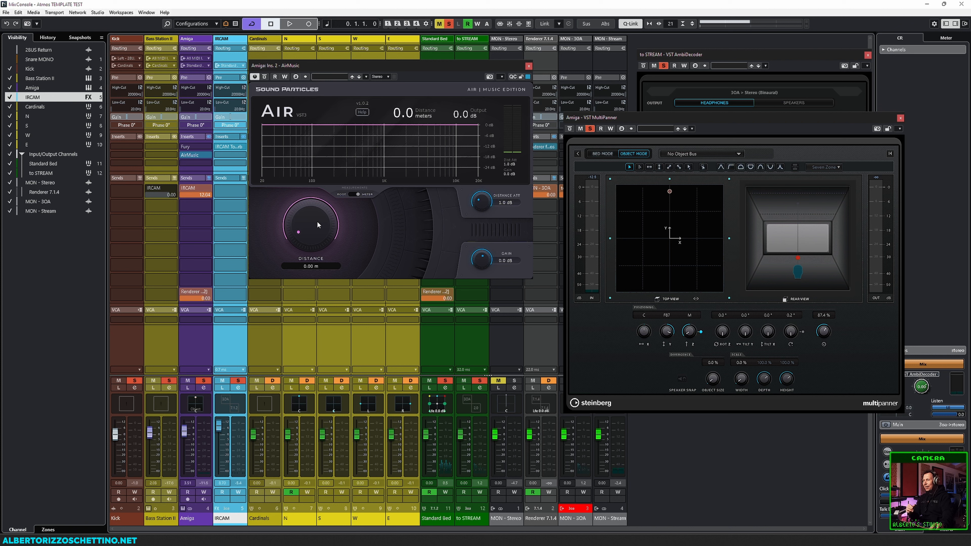
key(space)
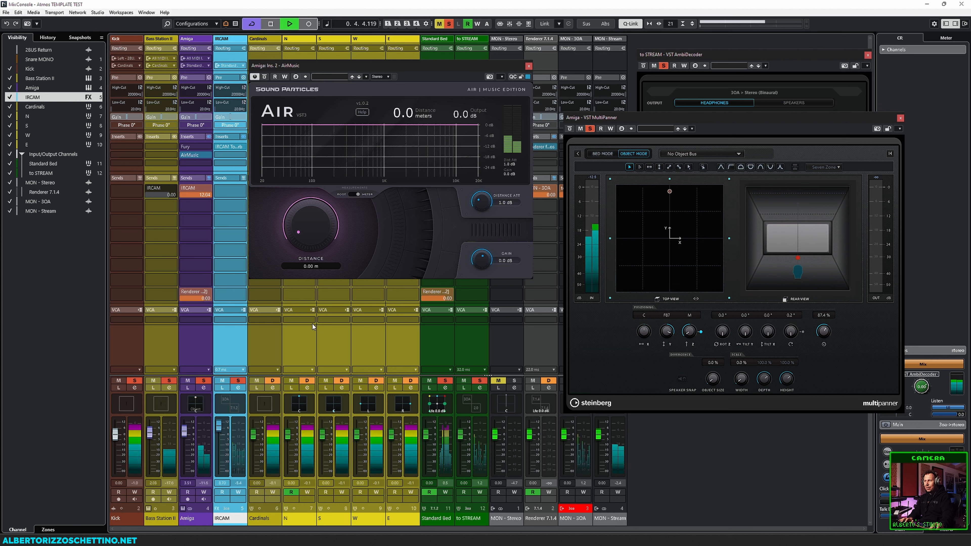
key(space)
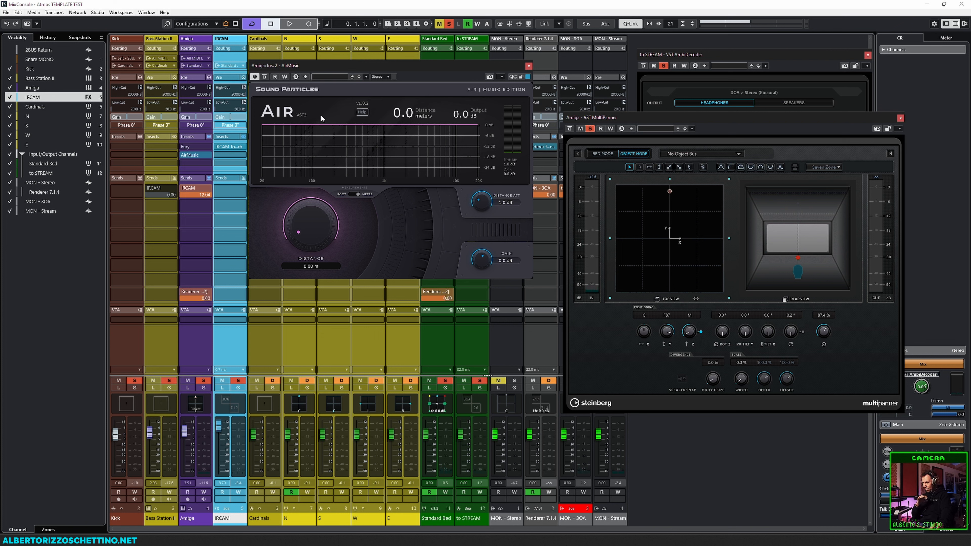
Close the AirMusic, MultiPanner and AmbiDecoder windows.
click(528, 66)
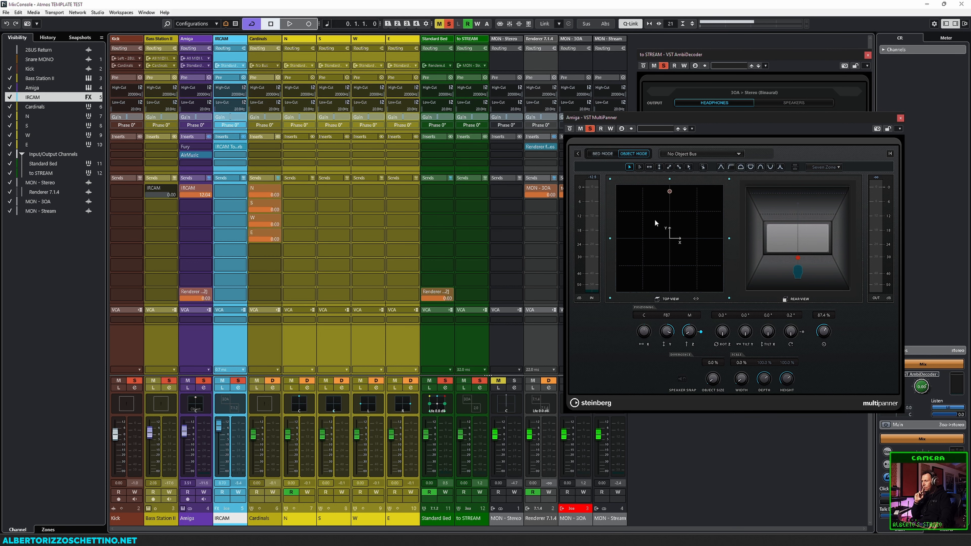
click(900, 119)
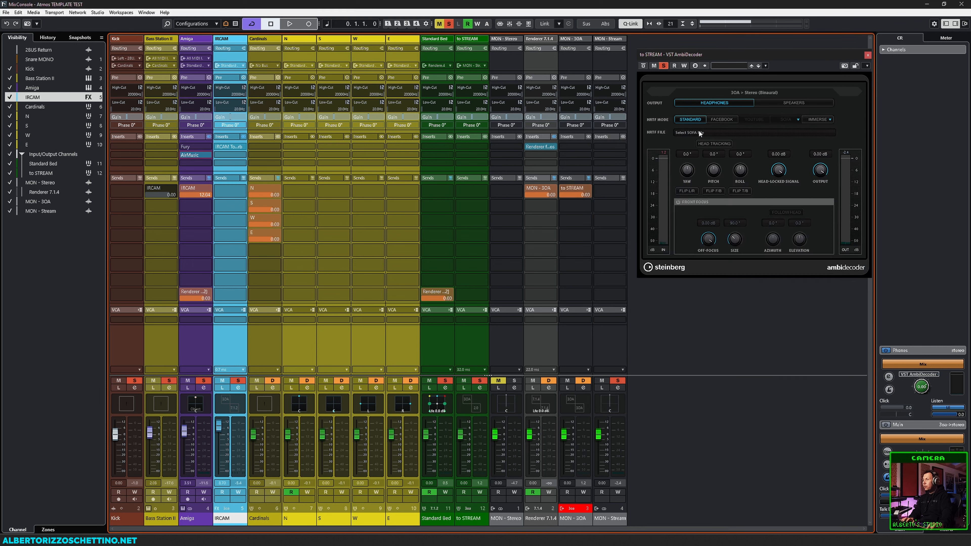
click(868, 54)
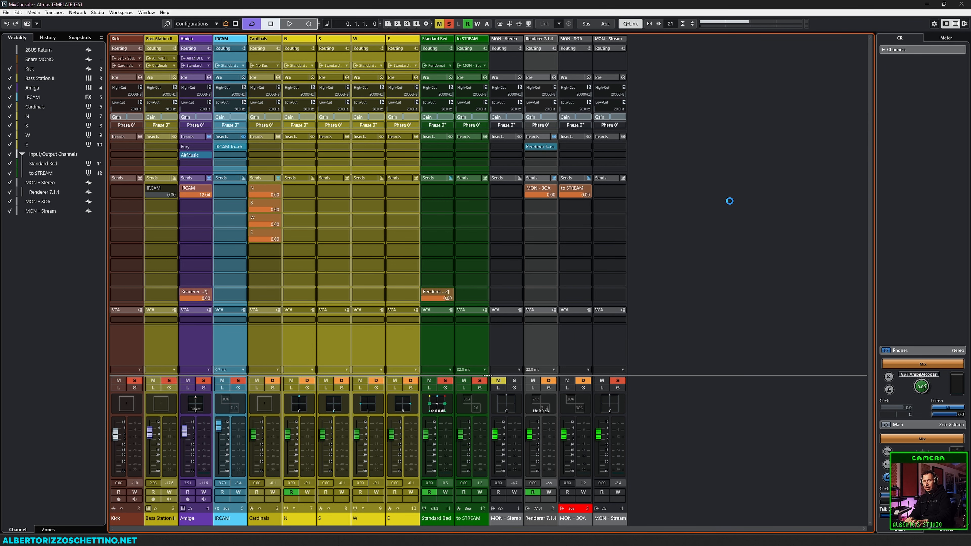